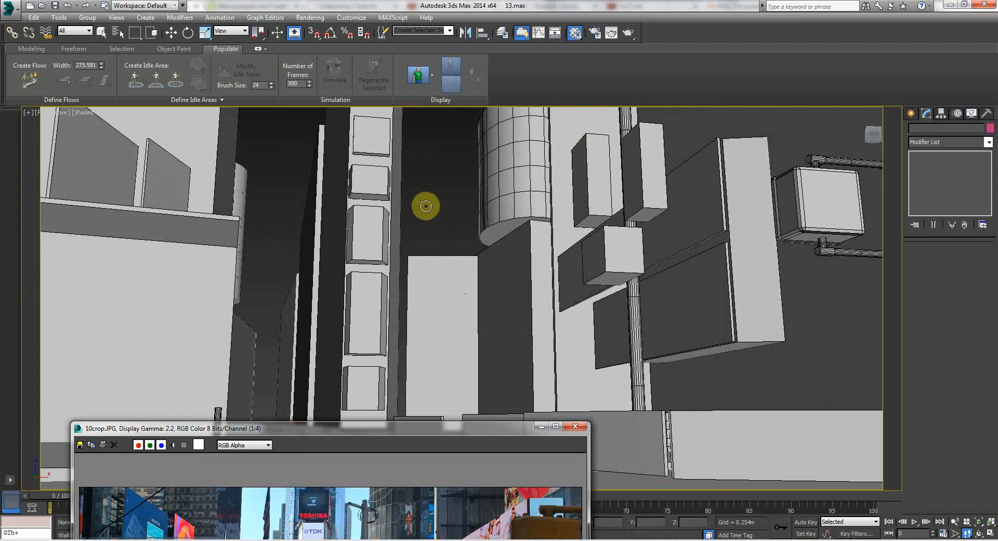
# Inspect the rounded box group and its mounting pipes up close in the perspective view.
pyautogui.press('w')
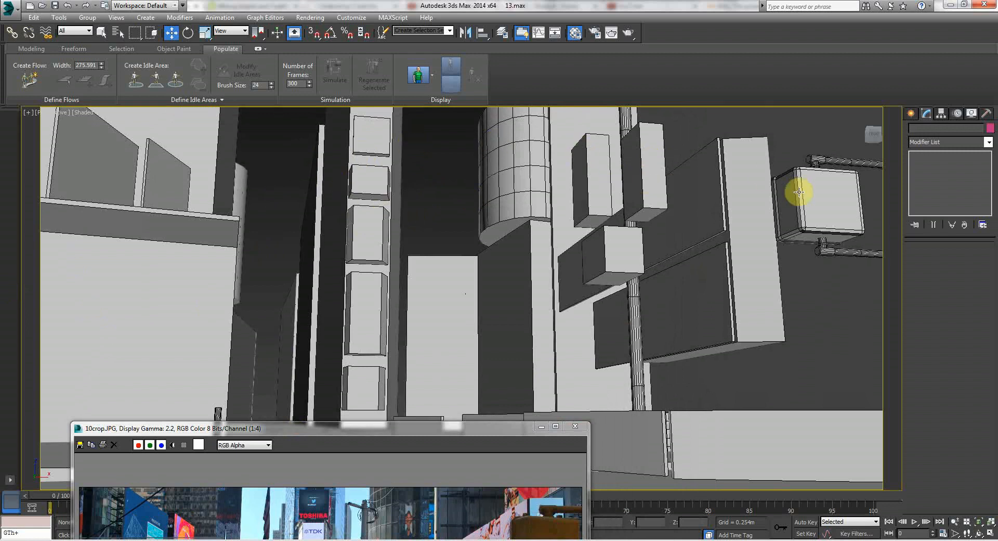
pyautogui.click(824, 201)
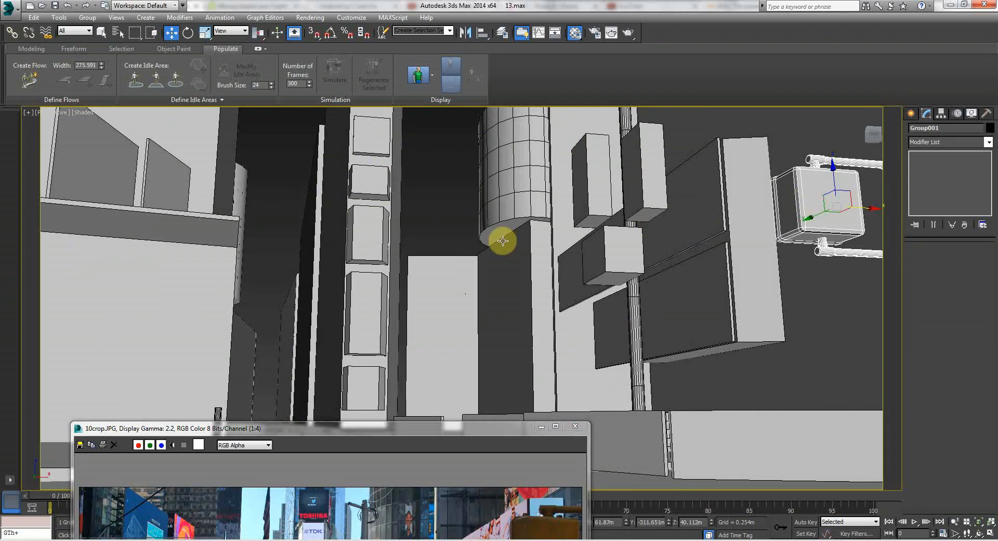
pyautogui.press('Up')
pyautogui.press('Right')
pyautogui.press('Up')
pyautogui.moveTo(742, 225); pyautogui.dragTo(737, 205)
pyautogui.press('Down')
pyautogui.press('Up')
pyautogui.press('Up')
pyautogui.press('Down')
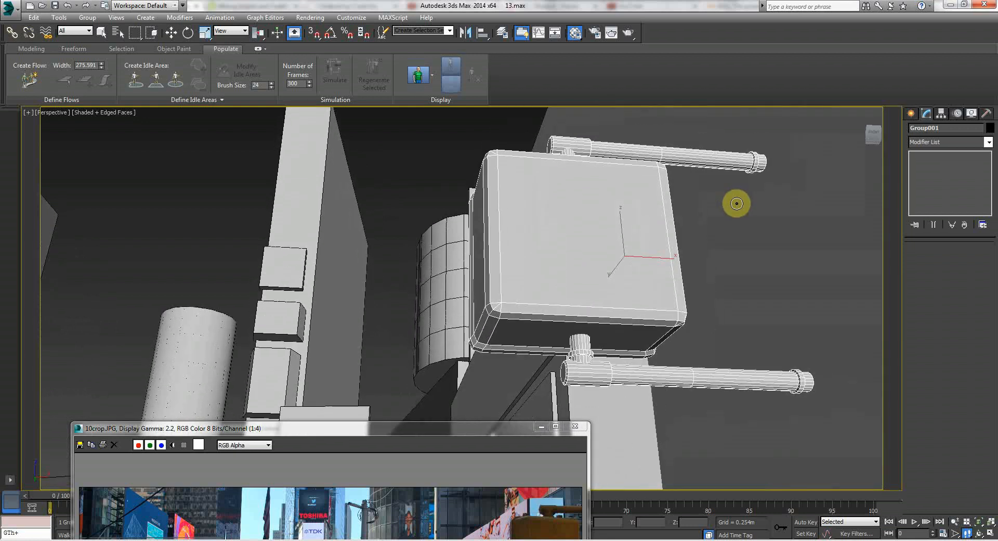
pyautogui.press('Up')
pyautogui.rightClick(693, 264)
pyautogui.press('w')
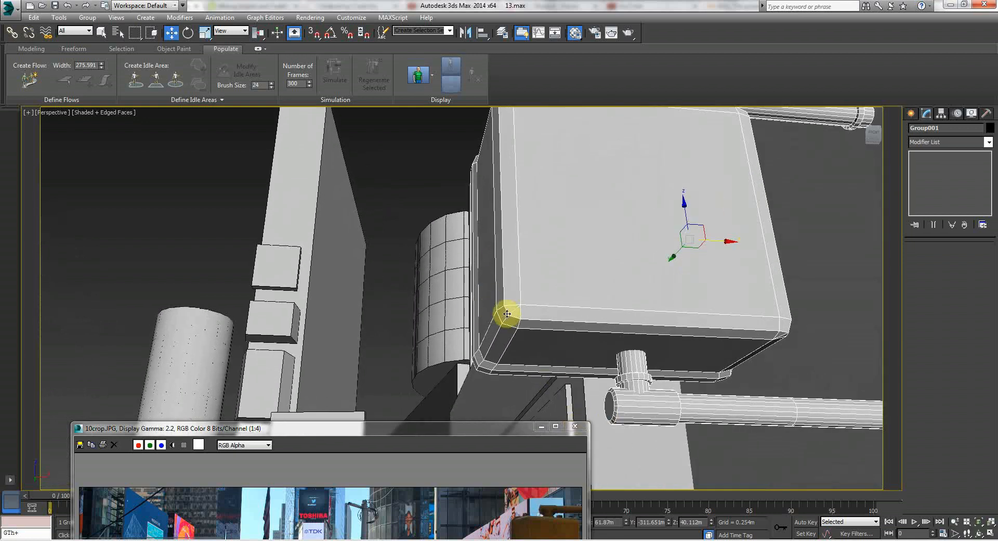
# Examine the blocked-out buildings, billboards and signal pole from several positions around the street scene.
pyautogui.click(448, 195)
pyautogui.press('Up')
pyautogui.press('Down')
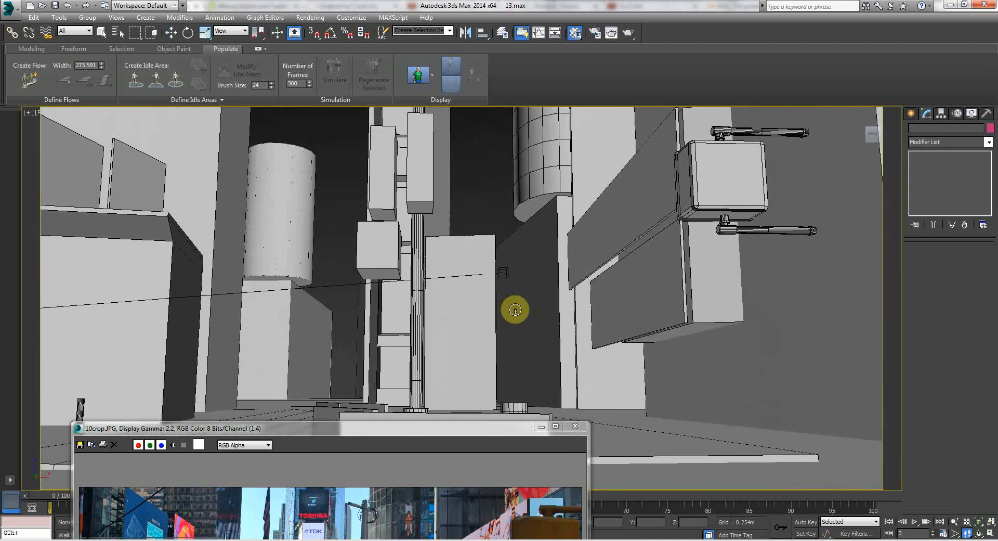
pyautogui.press('Down')
pyautogui.moveTo(515, 309)
pyautogui.mouseDown()
pyautogui.moveTo(501, 315)
pyautogui.moveTo(517, 301)
pyautogui.mouseUp()
pyautogui.press('Left')
pyautogui.press('Up')
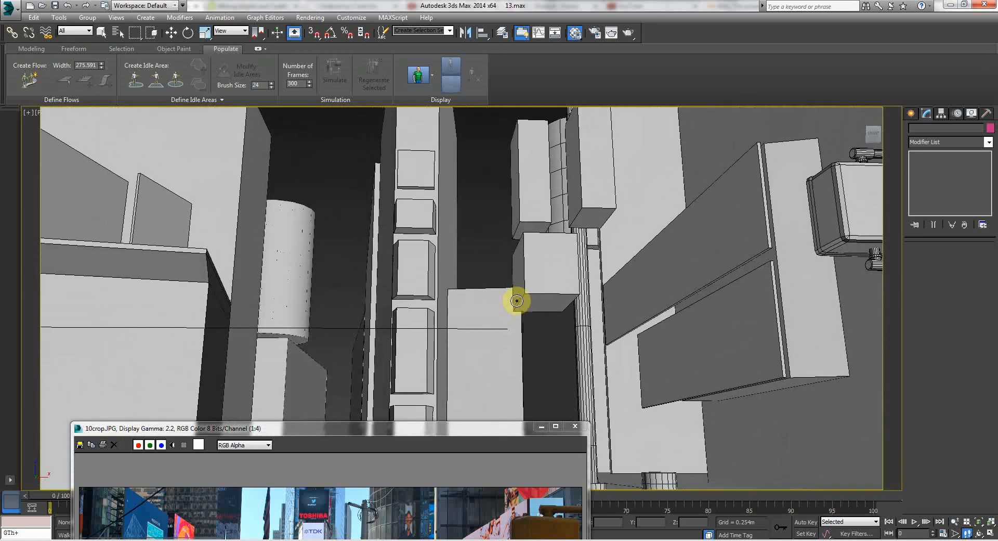
pyautogui.press('Down')
pyautogui.rightClick(335, 183)
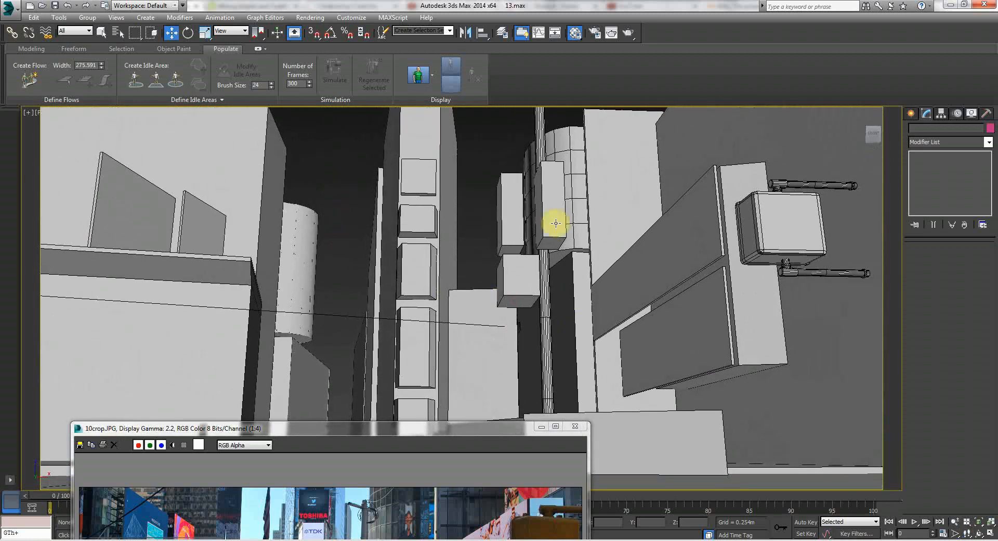
pyautogui.press('Up')
pyautogui.moveTo(379, 212); pyautogui.dragTo(364, 223)
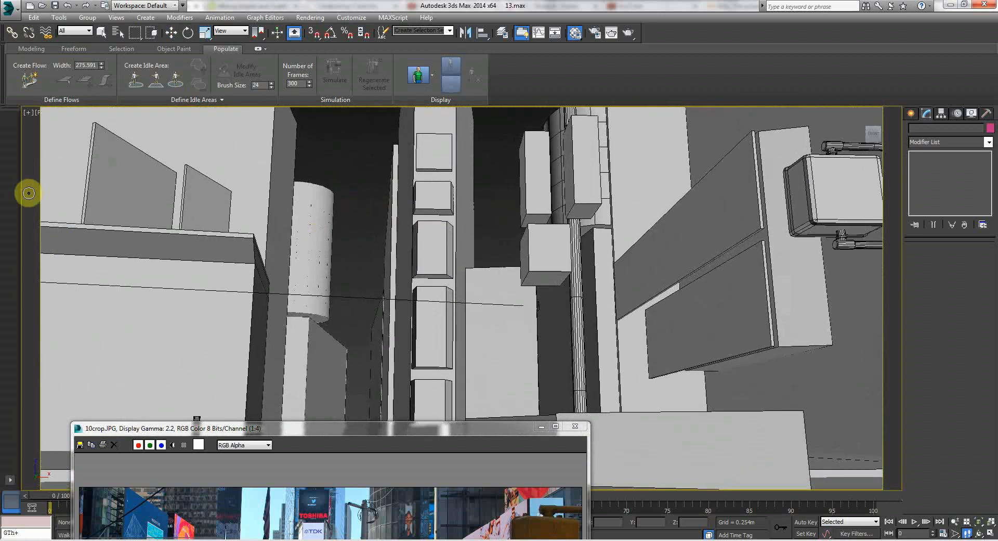
# Switch the viewport from the perspective view to the scene camera.
pyautogui.click(40, 111)
pyautogui.moveTo(66, 125)
pyautogui.click(228, 124)
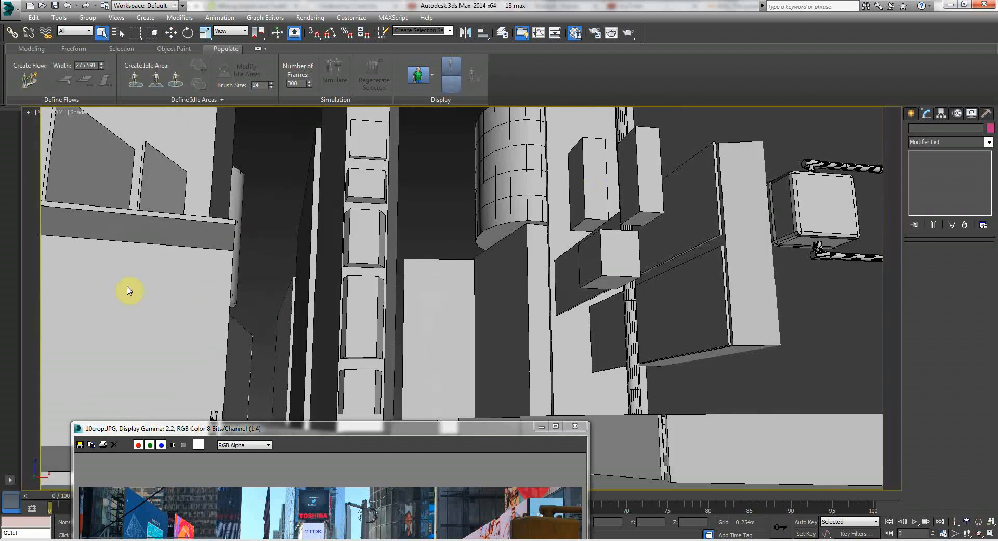
# Examine the traffic lights, pedestrians and orange barriers in the 10crop.JPG reference photo.
pyautogui.moveTo(282, 432); pyautogui.dragTo(303, 98)
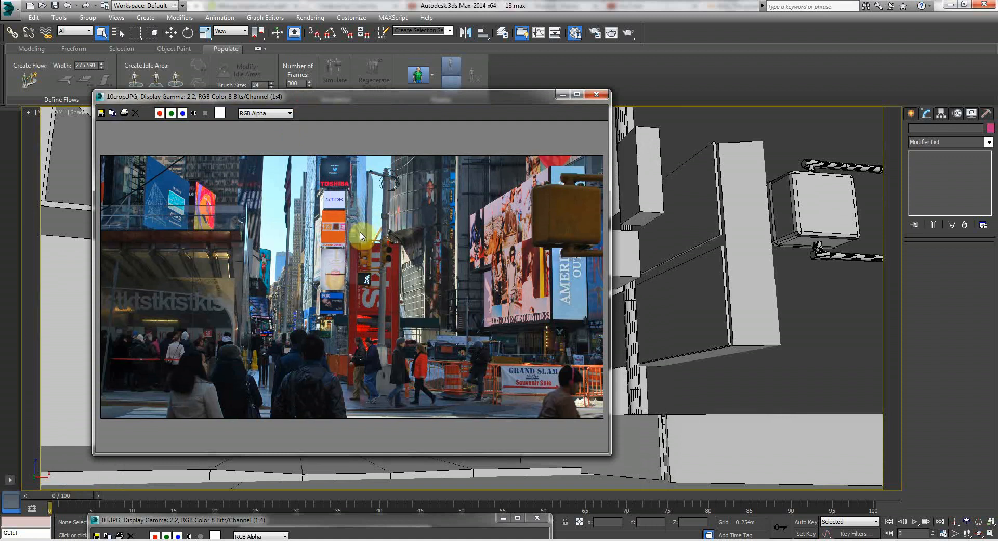
pyautogui.scroll(1, 377, 283)
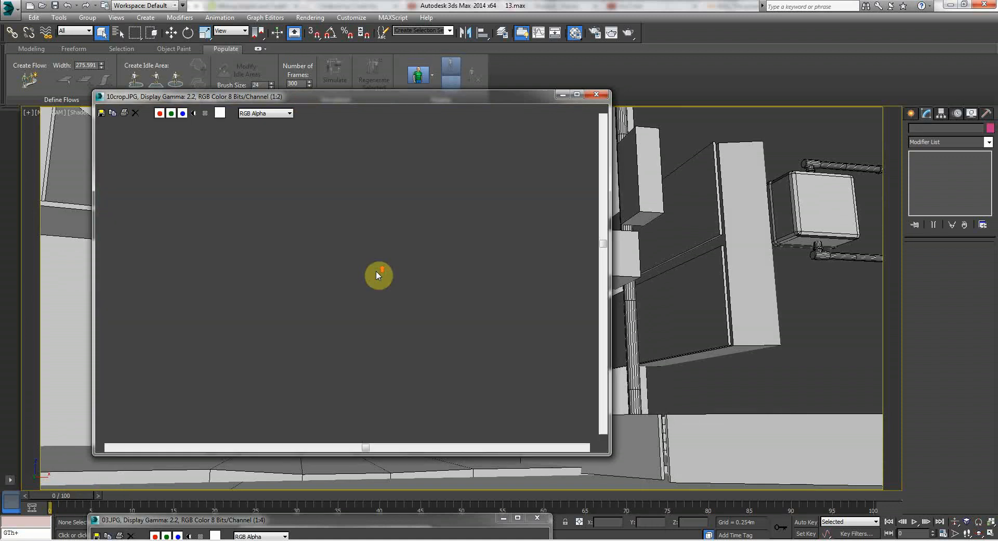
pyautogui.scroll(1, 367, 214)
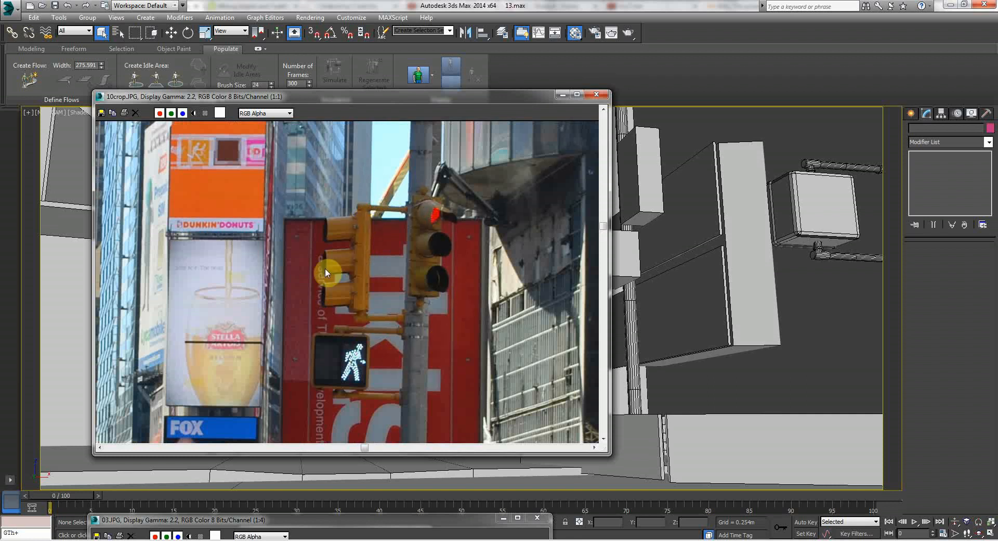
pyautogui.scroll(-3, 321, 281)
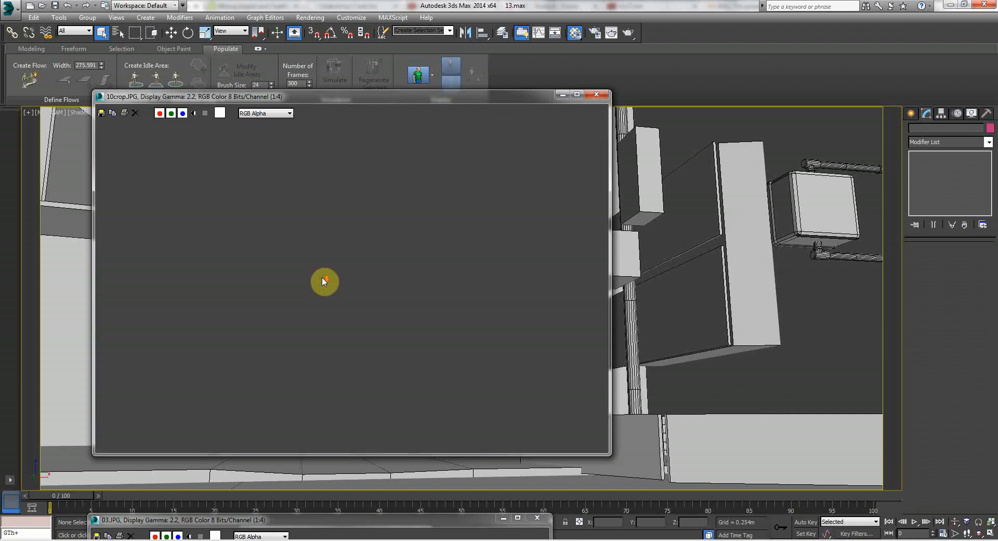
pyautogui.scroll(1, 322, 280)
pyautogui.scroll(2, 541, 381)
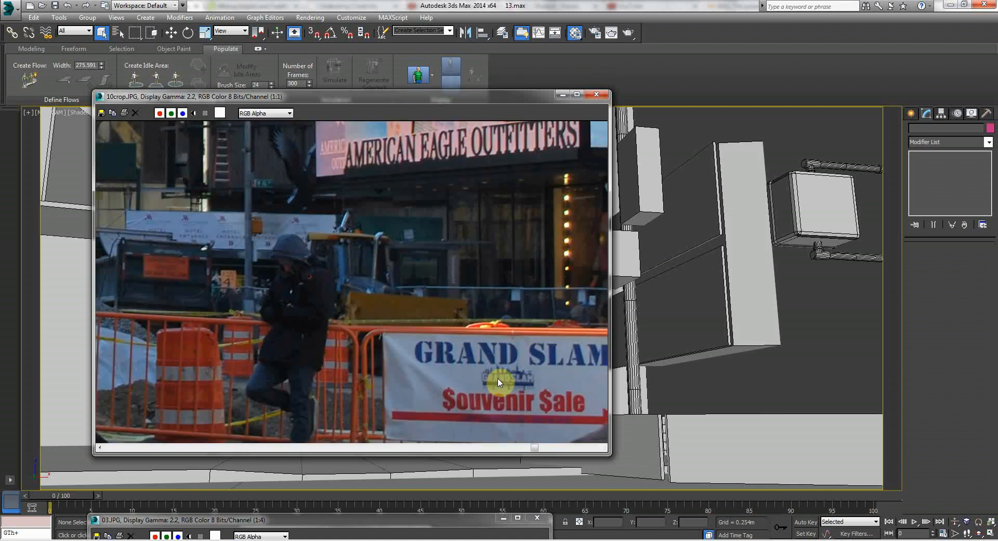
pyautogui.scroll(-1, 290, 363)
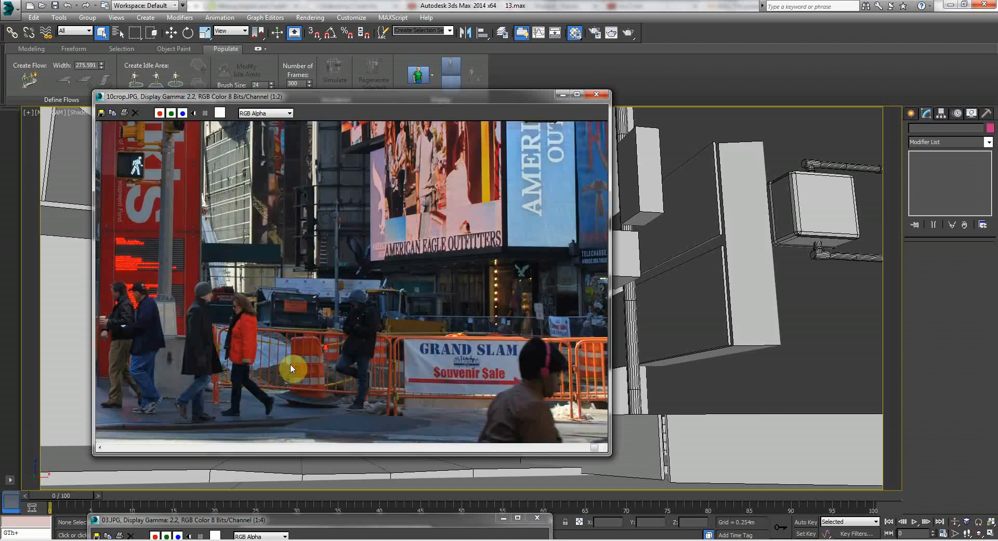
# Compare the PEOPLEBLOCK005 box and the traffic light pole with their counterparts in the reference photo.
pyautogui.click(719, 425)
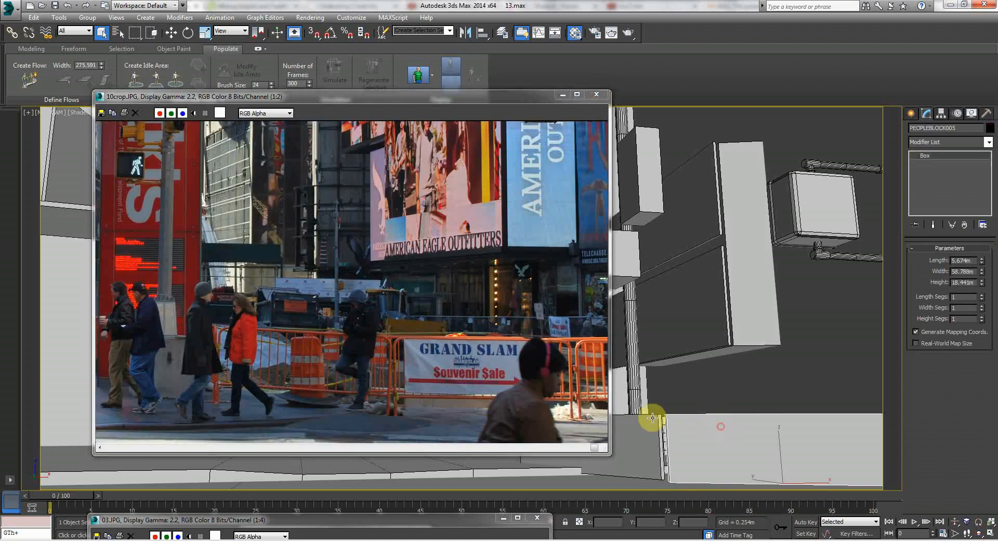
pyautogui.click(344, 351)
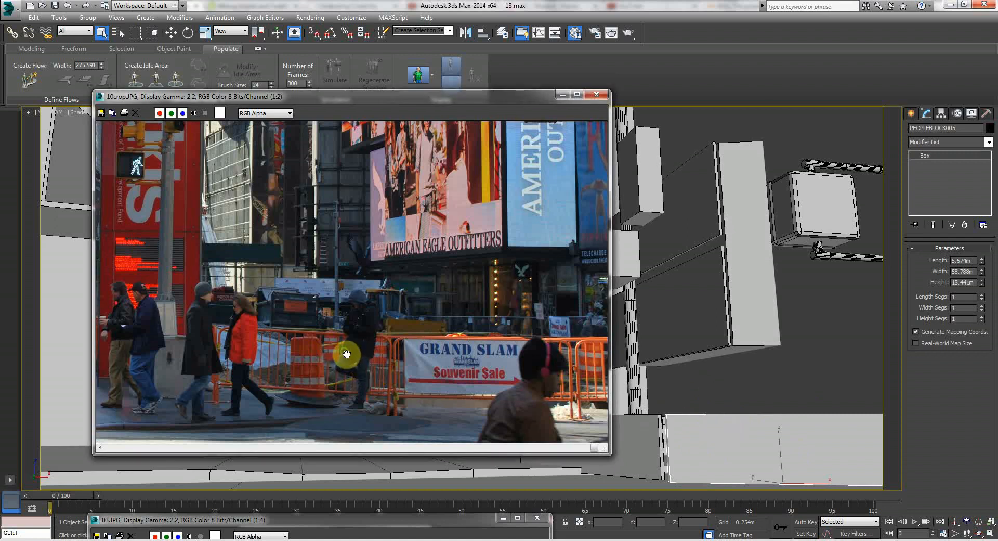
pyautogui.scroll(-1, 343, 350)
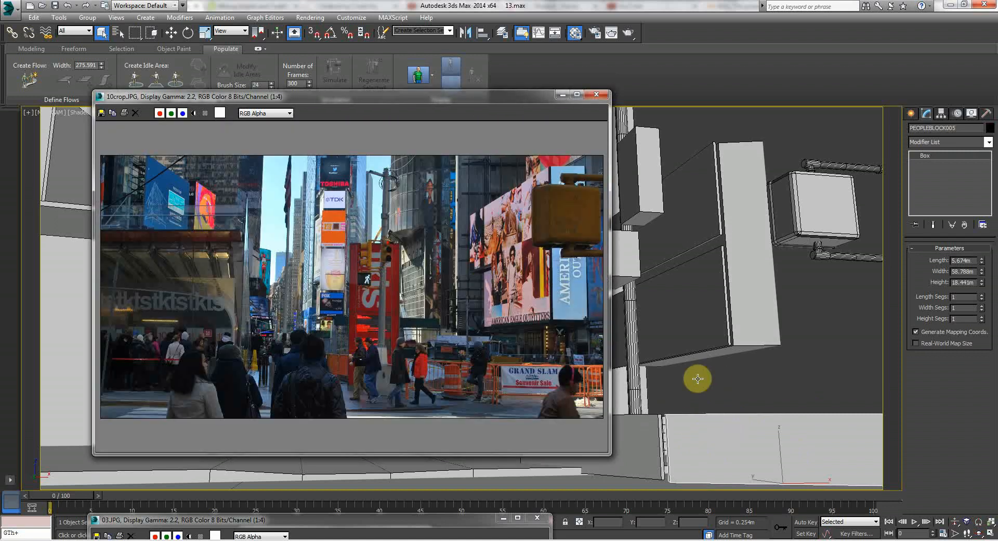
pyautogui.moveTo(446, 105); pyautogui.dragTo(269, 304)
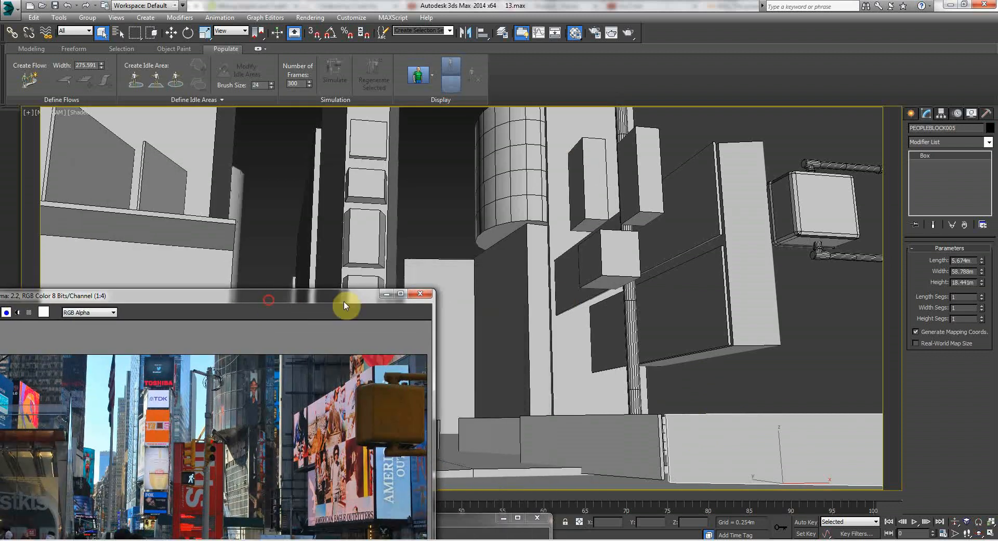
pyautogui.keyDown('ctrl'); pyautogui.click(618, 270); pyautogui.keyUp('ctrl')
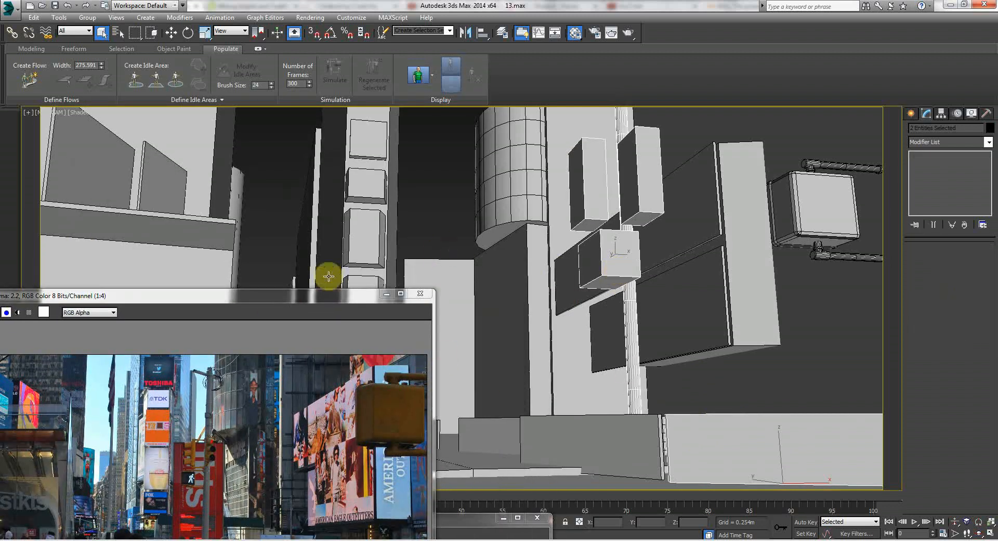
pyautogui.moveTo(309, 299); pyautogui.dragTo(421, 372)
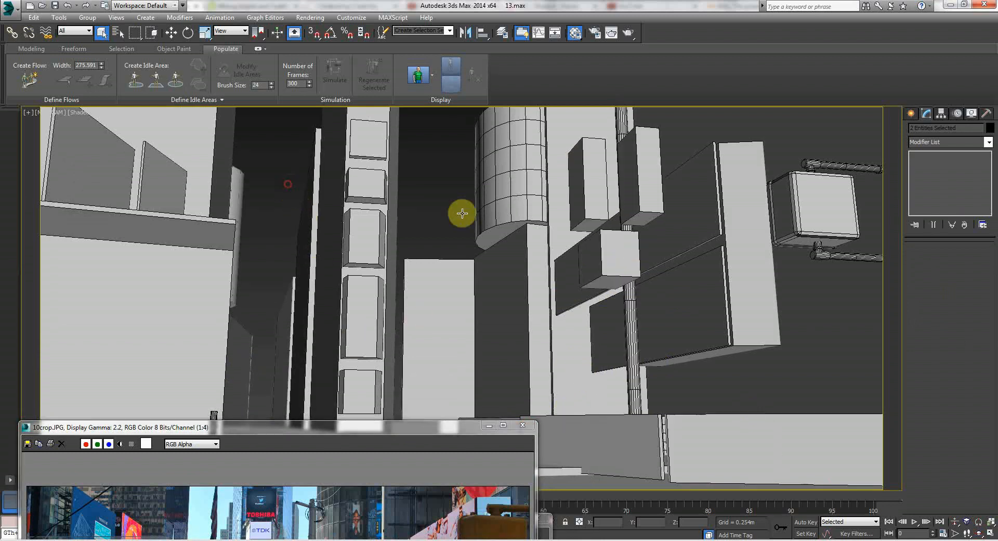
# Group the traffic light pole and the low foreground people block under a name starting with NEWSCE.
pyautogui.click(578, 227)
pyautogui.click(687, 438)
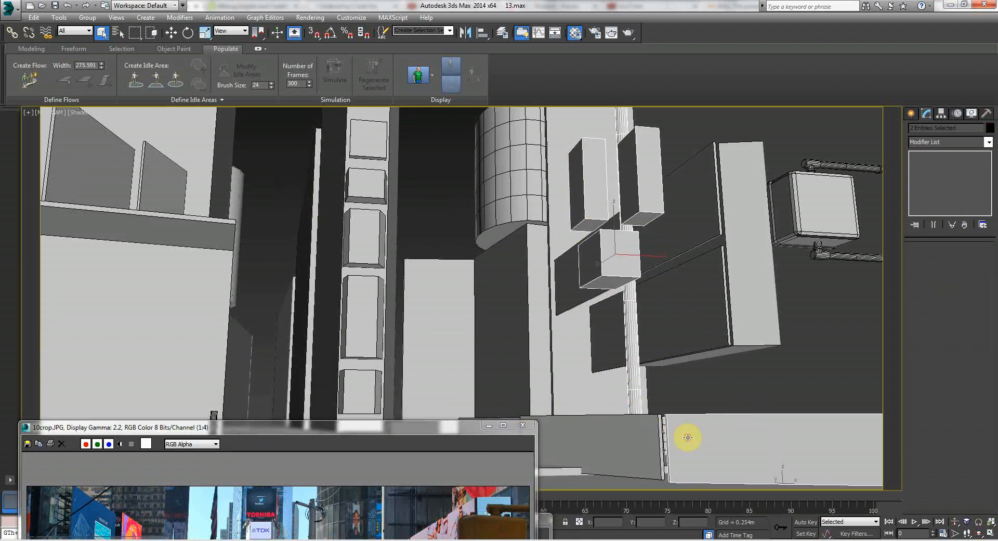
pyautogui.click(88, 17)
pyautogui.click(93, 31)
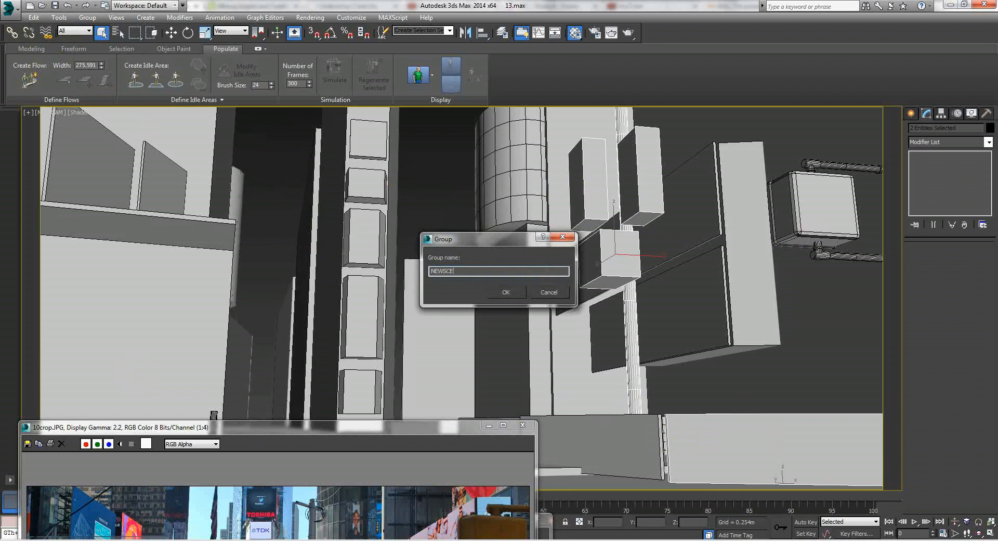
pyautogui.press('Return')
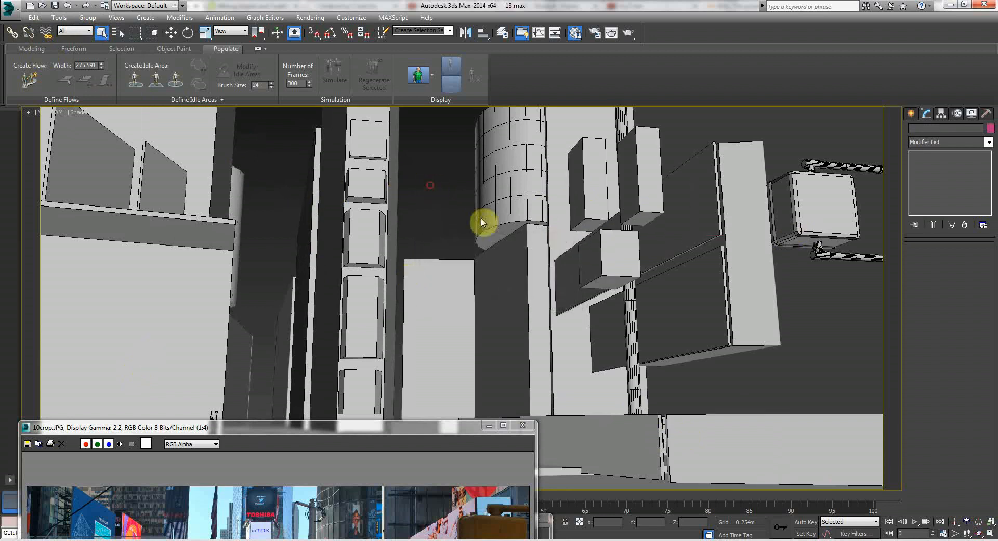
pyautogui.click(405, 187)
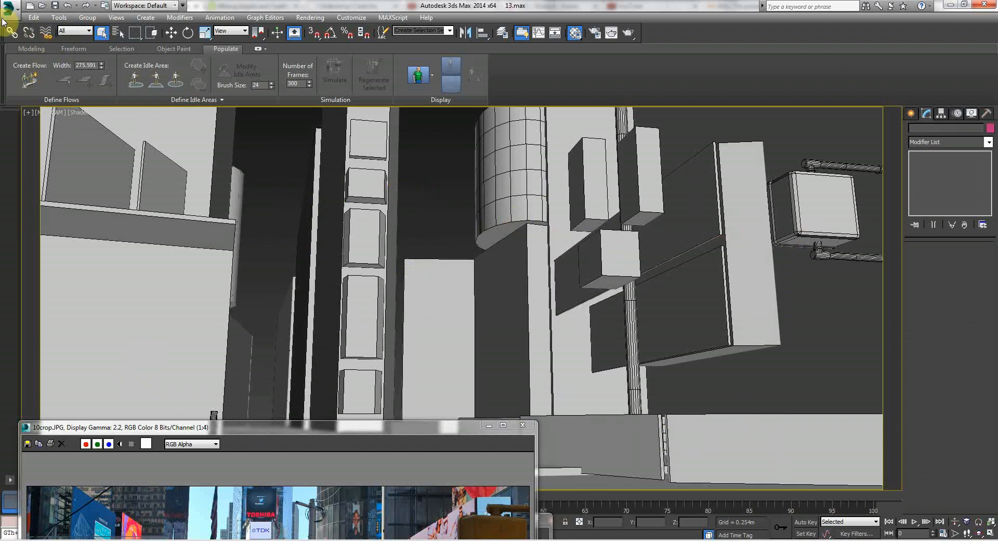
# Save the scene as the next incremental version, 14.max, in the 06BlockingOutTheScene folder.
pyautogui.click(9, 6)
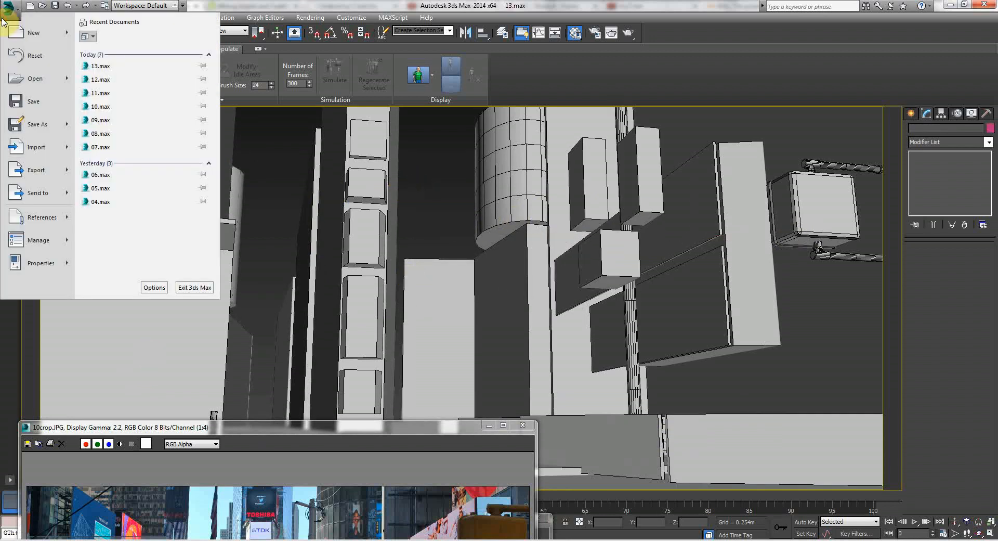
pyautogui.click(38, 124)
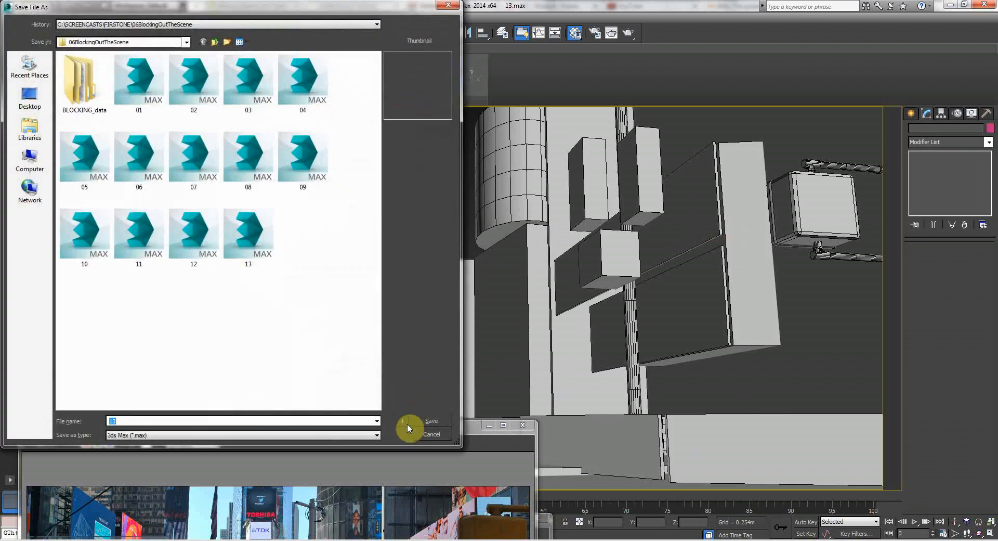
pyautogui.click(406, 424)
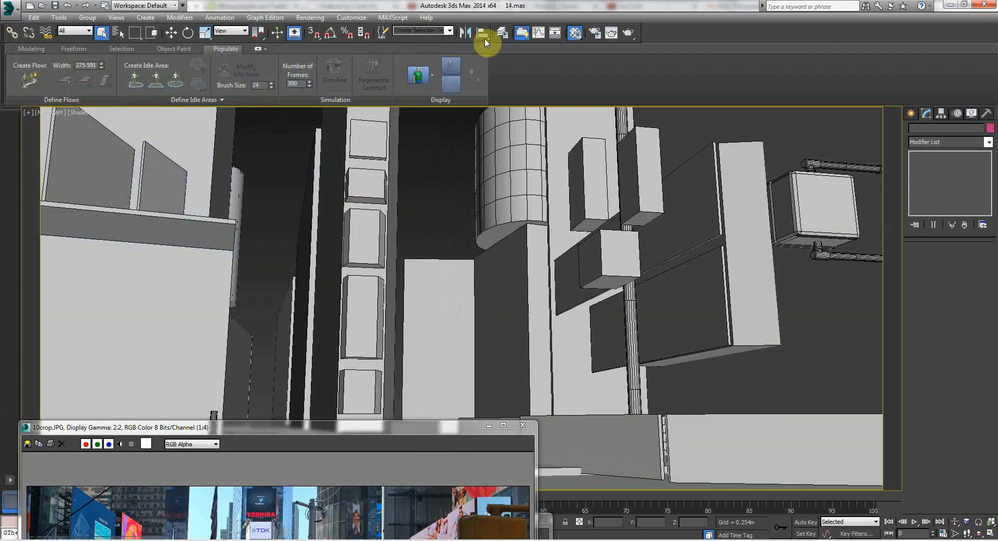
# Reset to an empty scene and turn off safe frames in the perspective viewport.
pyautogui.click(6, 10)
pyautogui.click(66, 62)
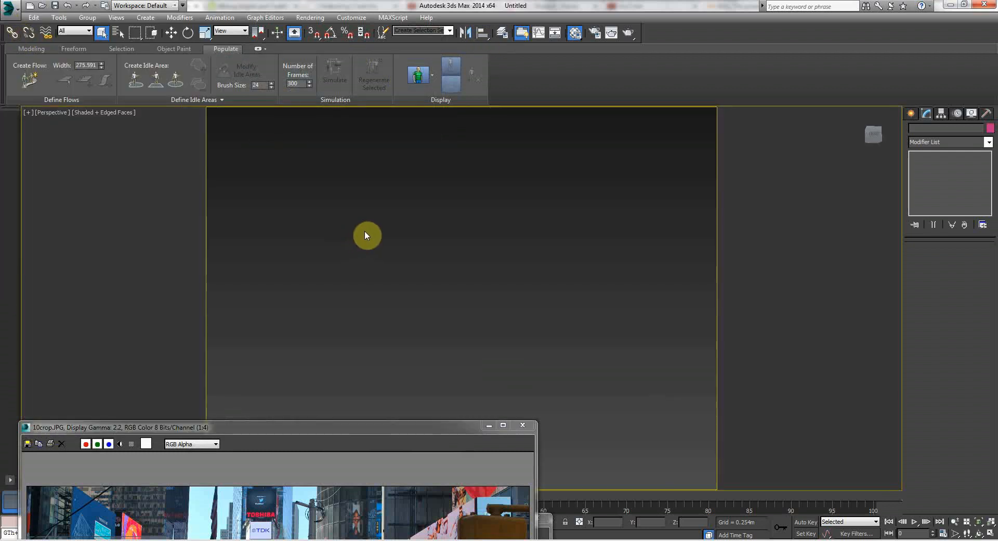
pyautogui.click(78, 113)
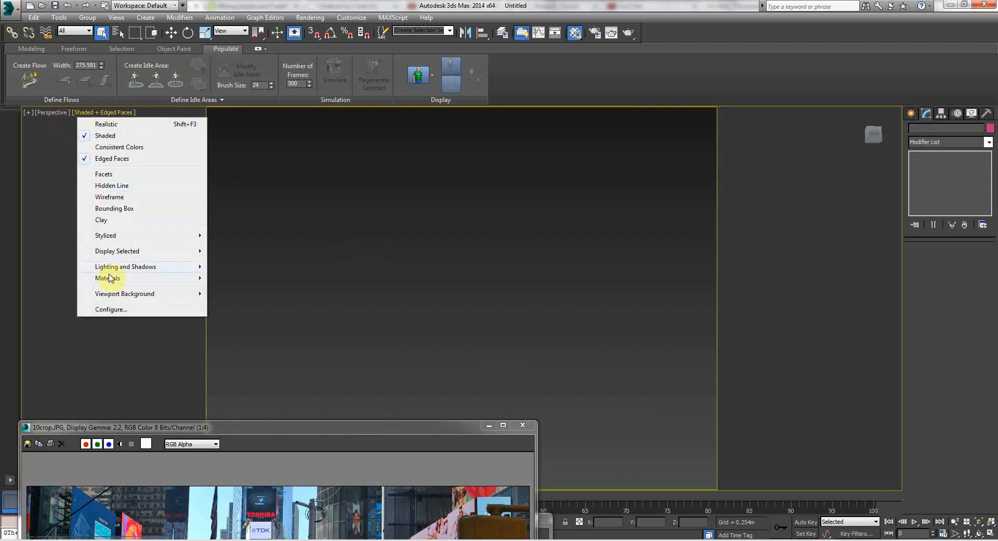
pyautogui.click(51, 113)
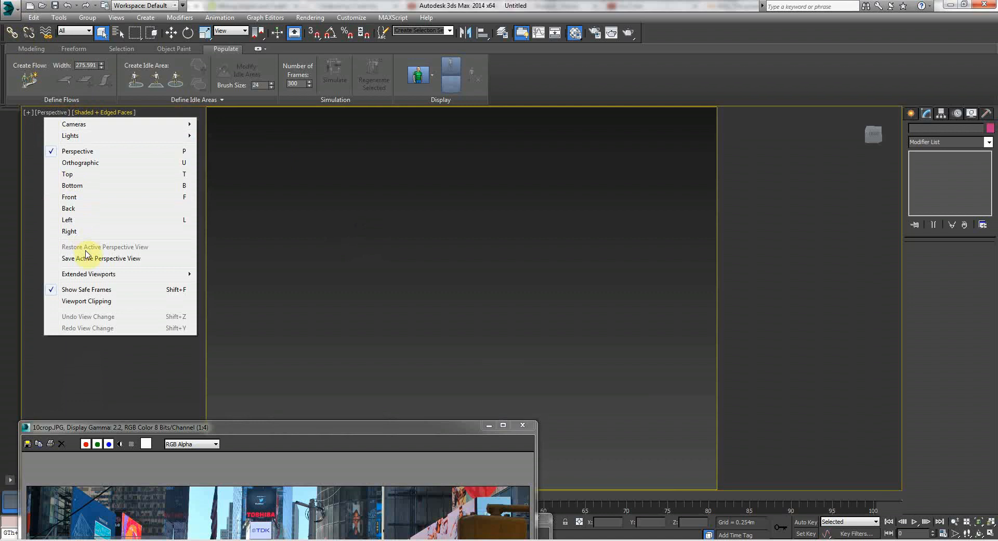
pyautogui.click(89, 289)
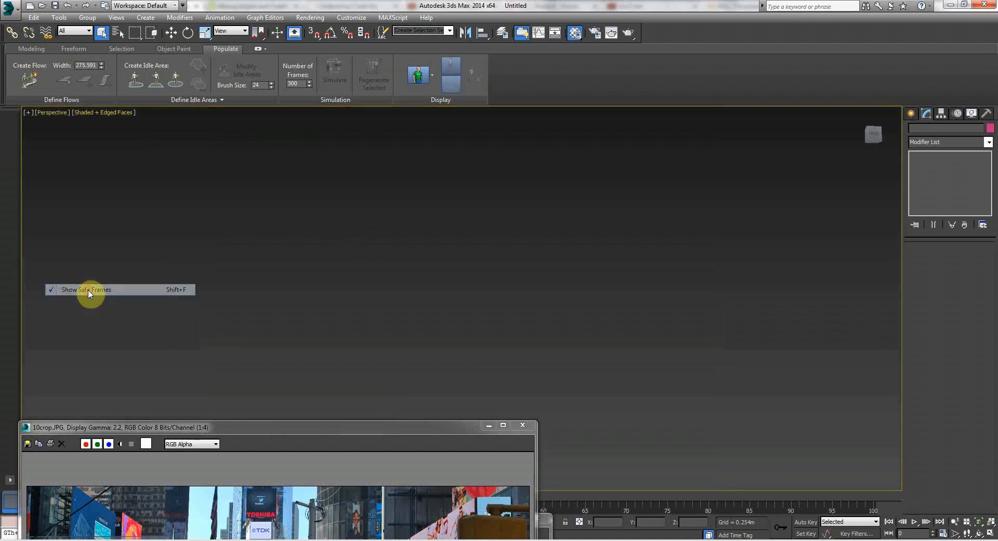
# Start merging a file into the empty scene and browse to the folder C:\SCREENCASTS\FIRSTONE\06BlockingOutTheScene.
pyautogui.click(7, 8)
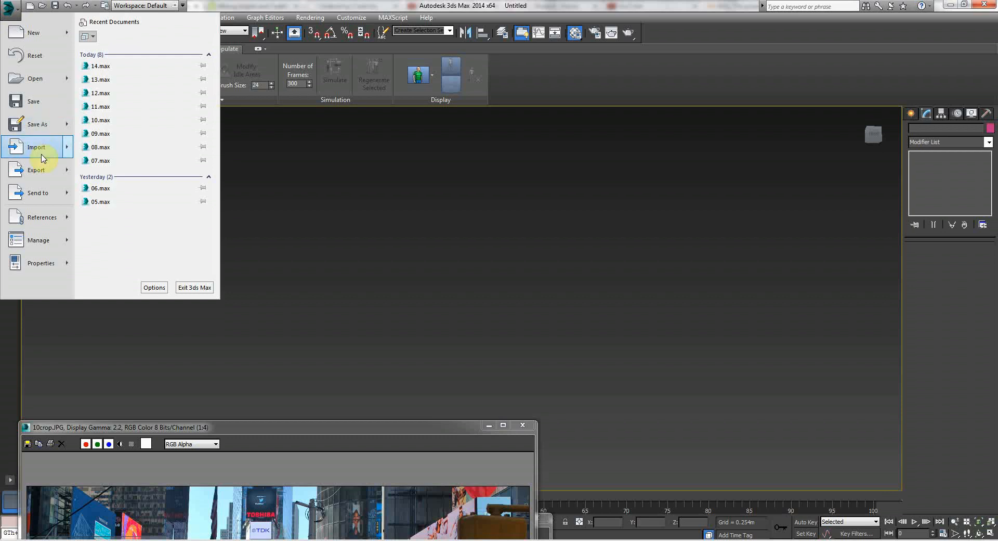
pyautogui.moveTo(42, 155)
pyautogui.click(122, 79)
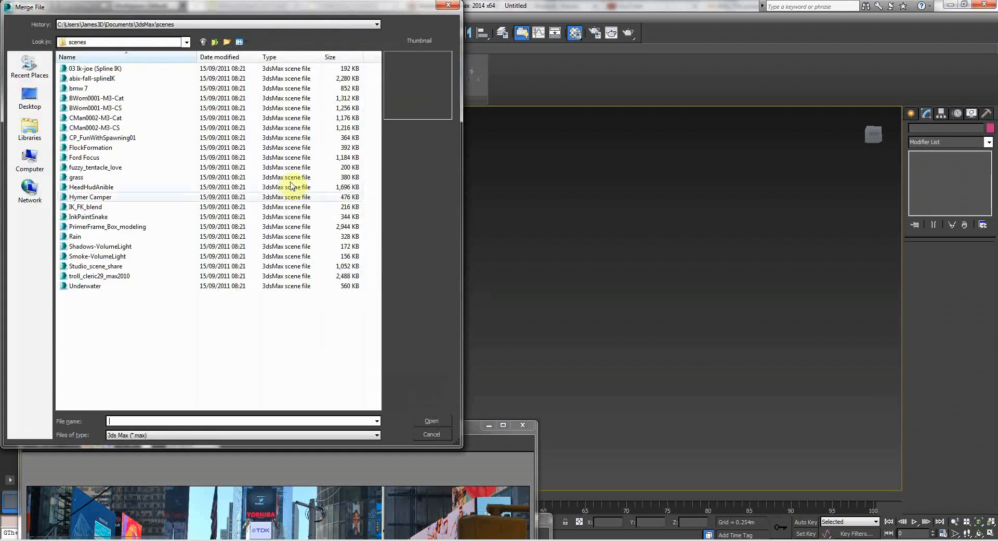
pyautogui.click(217, 45)
pyautogui.click(218, 45)
pyautogui.click(218, 44)
pyautogui.click(218, 45)
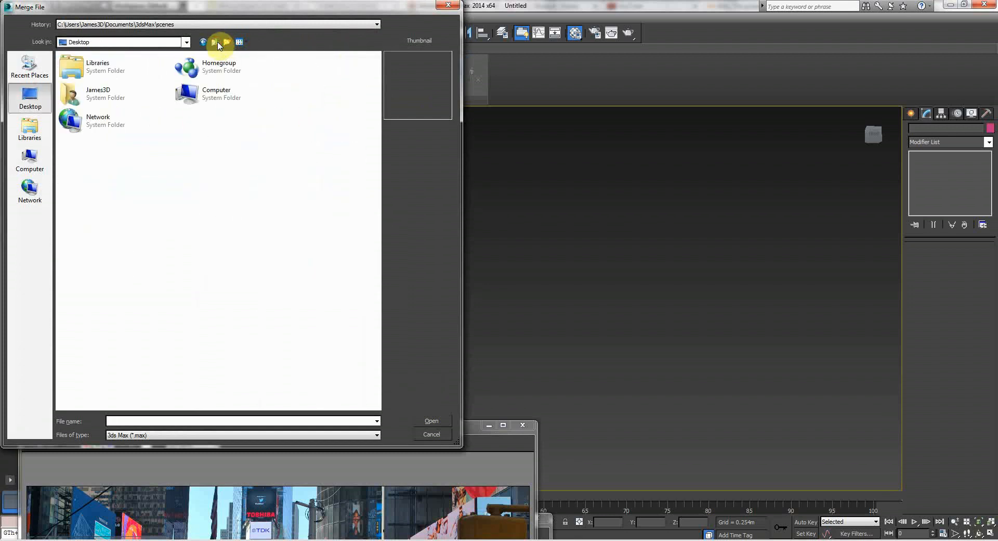
pyautogui.doubleClick(220, 101)
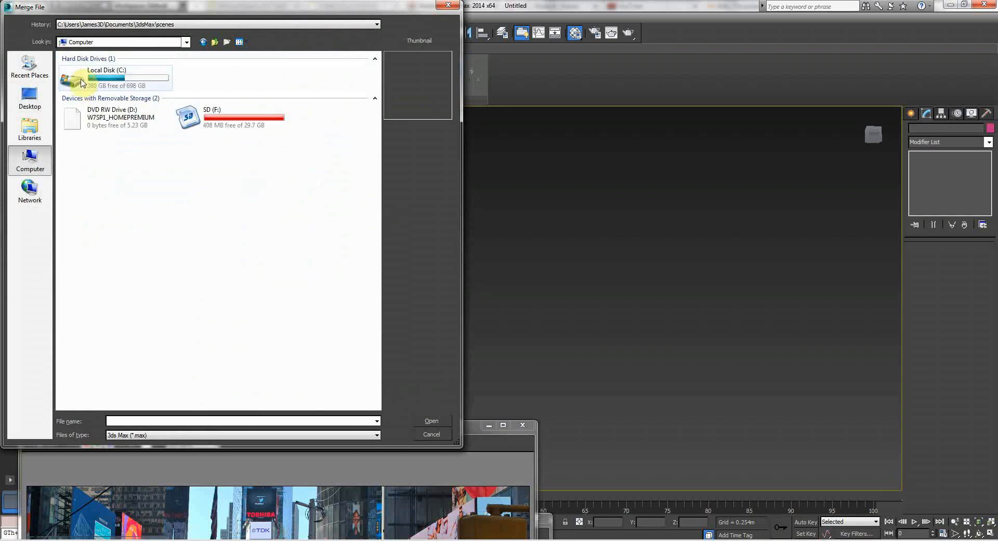
pyautogui.doubleClick(77, 74)
pyautogui.press('s')
pyautogui.click(82, 207)
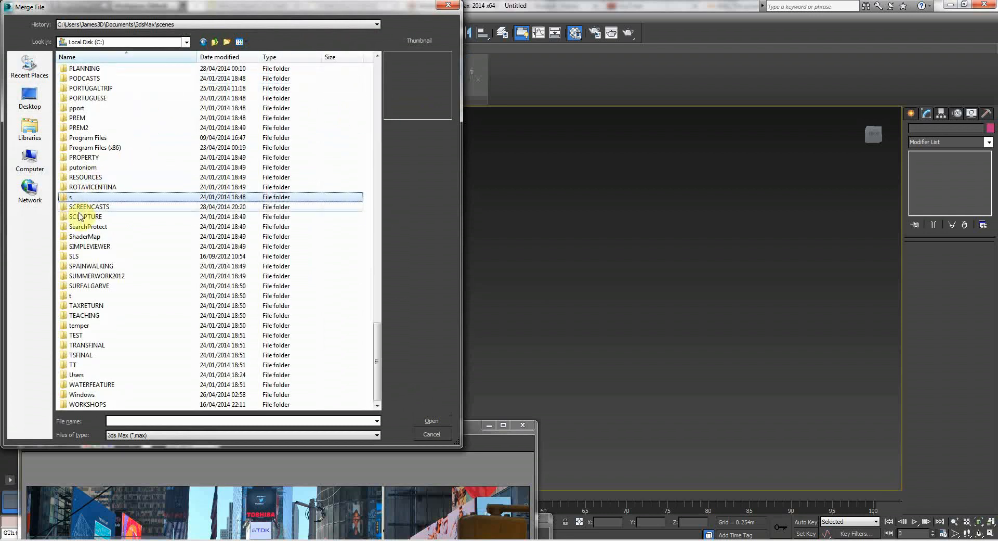
pyautogui.doubleClick(83, 208)
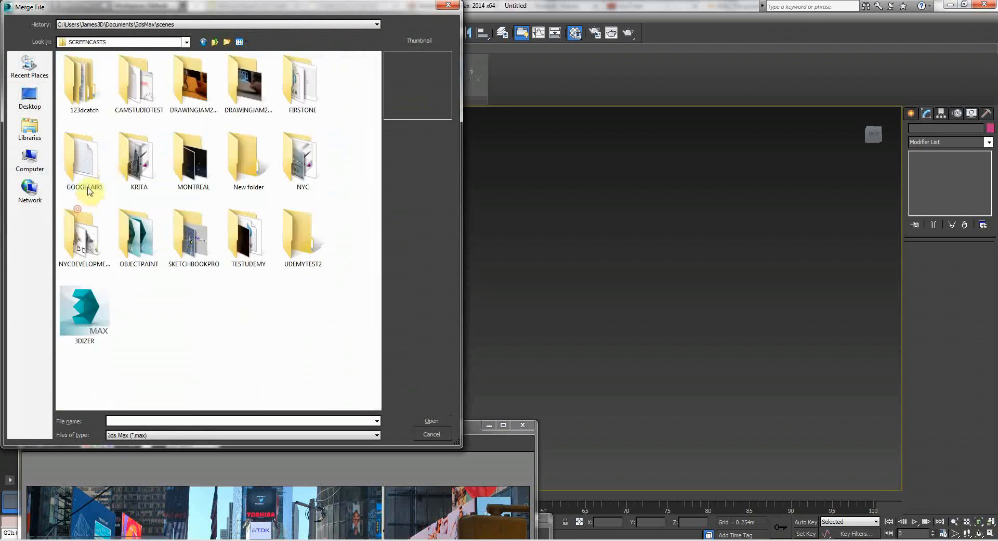
pyautogui.doubleClick(298, 96)
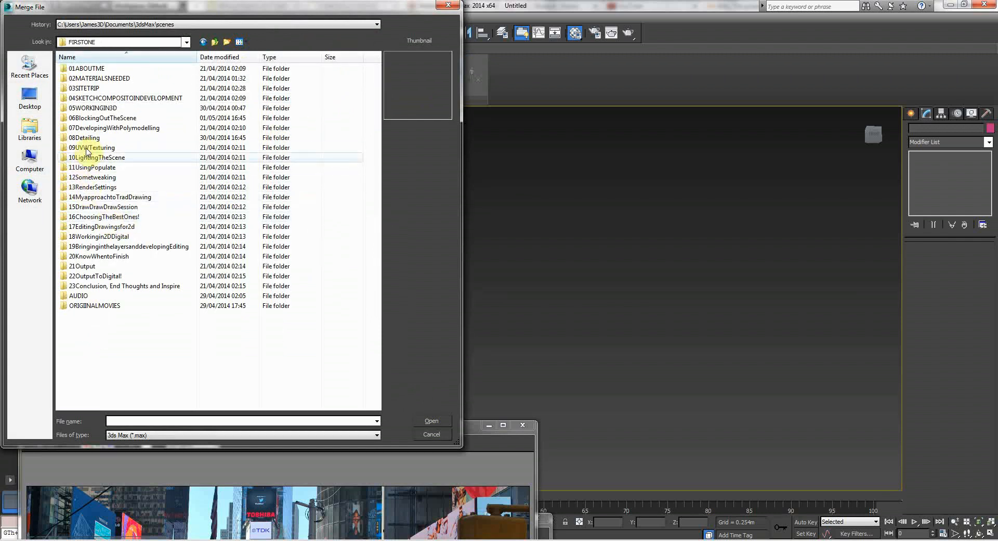
pyautogui.doubleClick(93, 118)
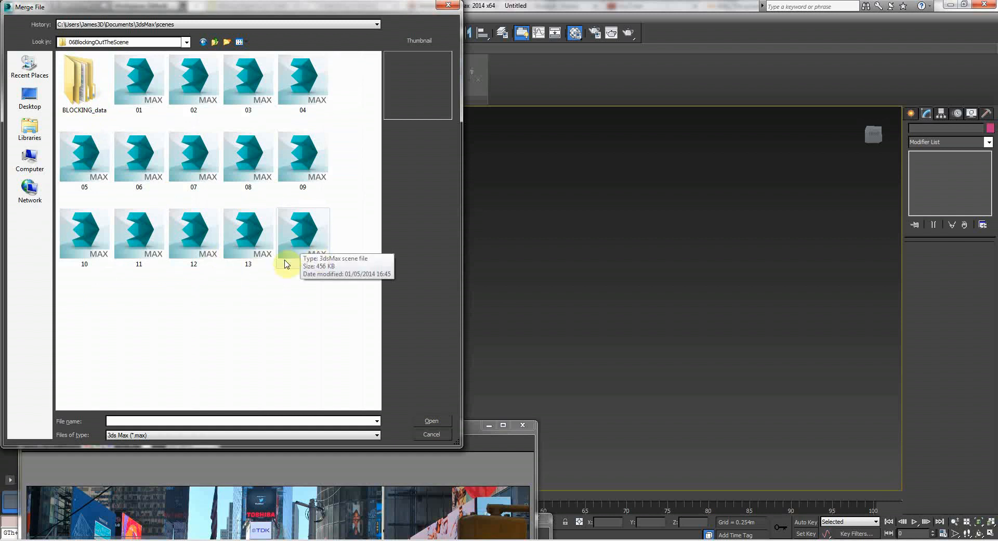
# Merge only the NEWSCENE group from 14.max into the scene.
pyautogui.doubleClick(301, 249)
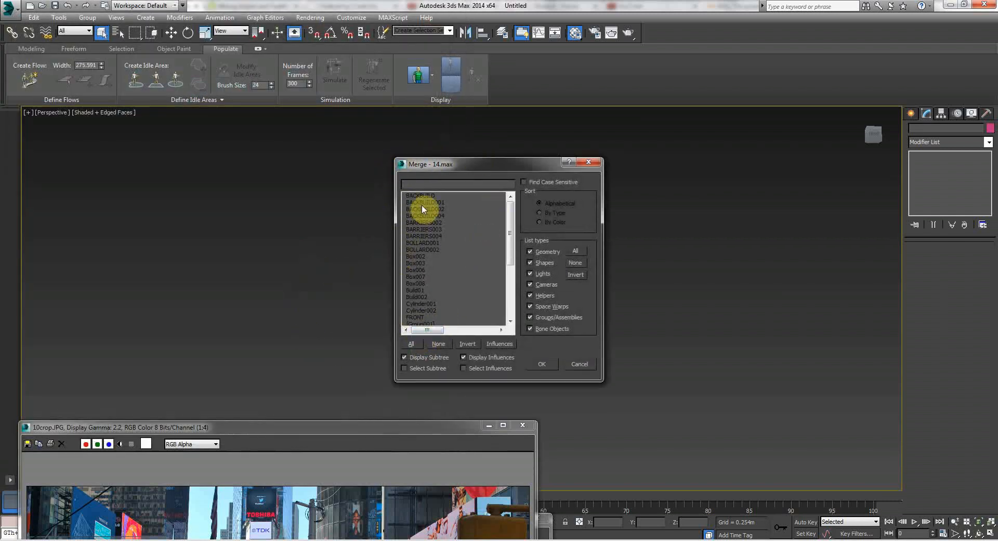
pyautogui.moveTo(508, 217); pyautogui.dragTo(510, 273)
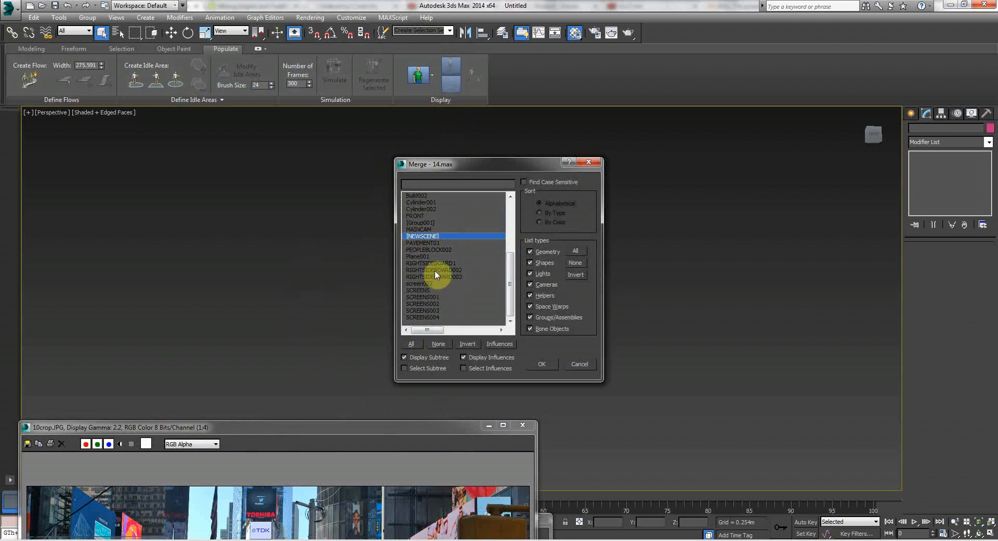
pyautogui.click(539, 363)
# Examine the merged traffic light pole and people block in the perspective view.
pyautogui.click(485, 226)
pyautogui.moveTo(522, 299); pyautogui.dragTo(527, 300)
pyautogui.press('Down')
pyautogui.press('Up')
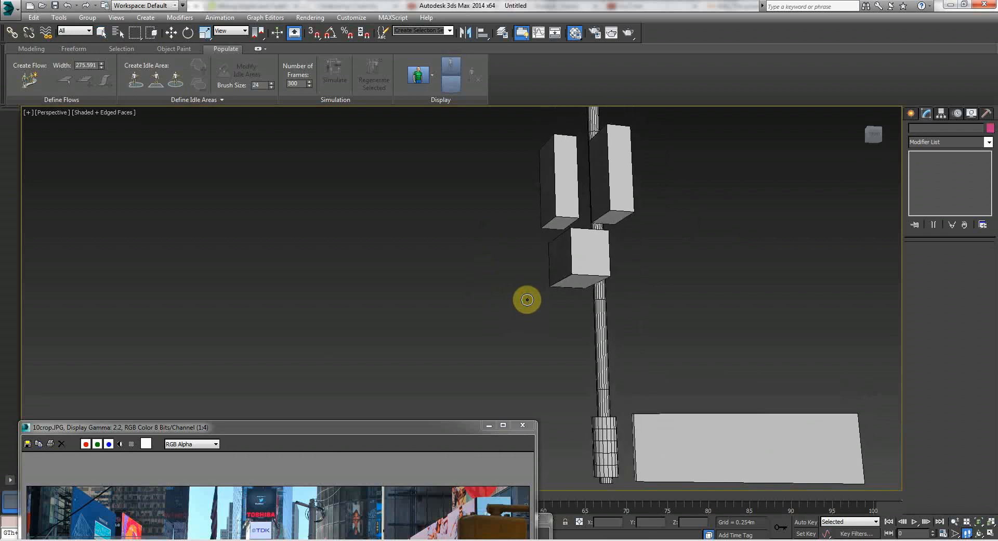
pyautogui.press('Up')
pyautogui.press('Right')
pyautogui.press('Down')
pyautogui.press('Left')
pyautogui.moveTo(528, 299); pyautogui.dragTo(529, 295)
# Save the scene as a new file named DETAILING in the 06BlockingOutTheScene folder.
pyautogui.click(14, 7)
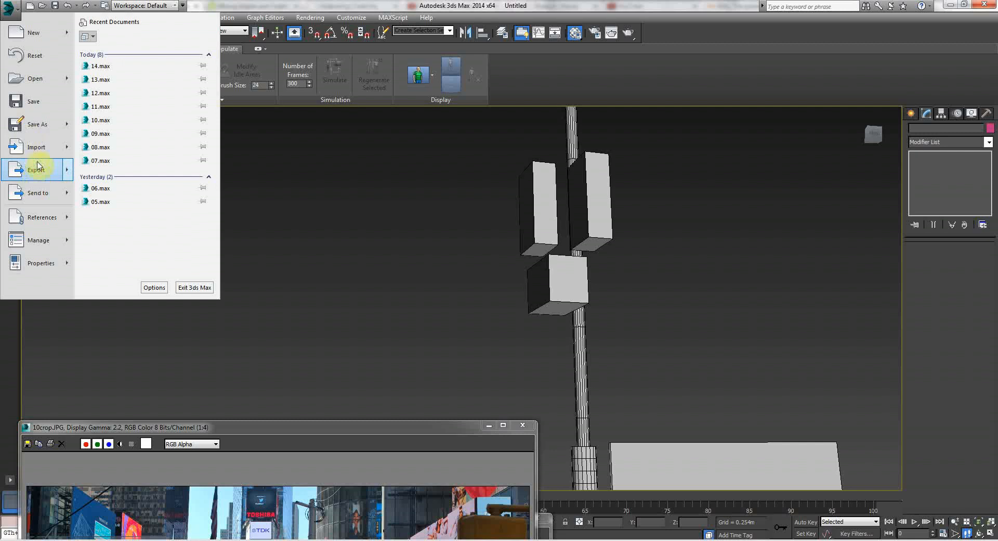
pyautogui.click(39, 126)
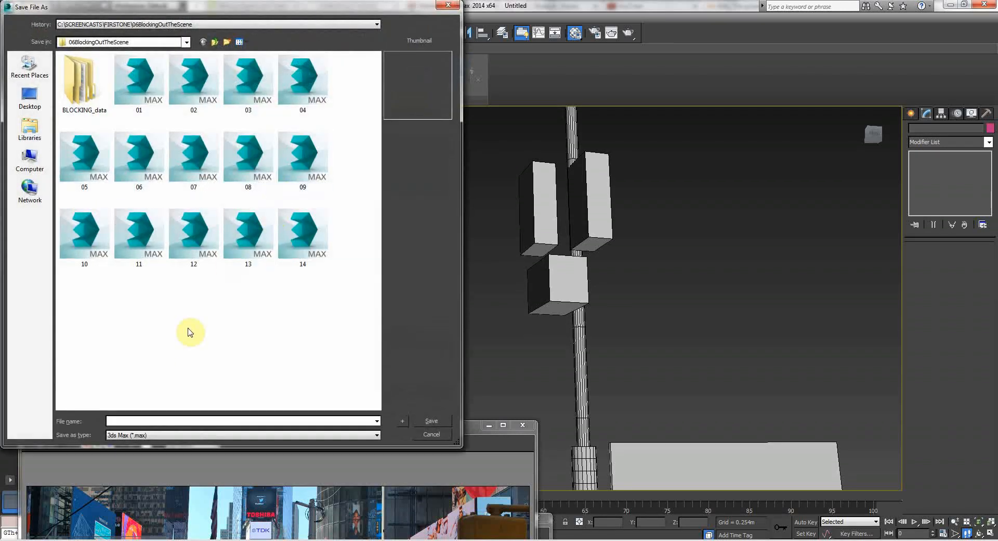
pyautogui.write('DETAILING')
pyautogui.press('Return')
# Examine the traffic lights, pedestrian signal and orange street barriers up close in the 10crop.JPG reference photo.
pyautogui.moveTo(329, 428); pyautogui.dragTo(317, 118)
pyautogui.keyDown('ctrl'); pyautogui.click(283, 279); pyautogui.keyUp('ctrl')
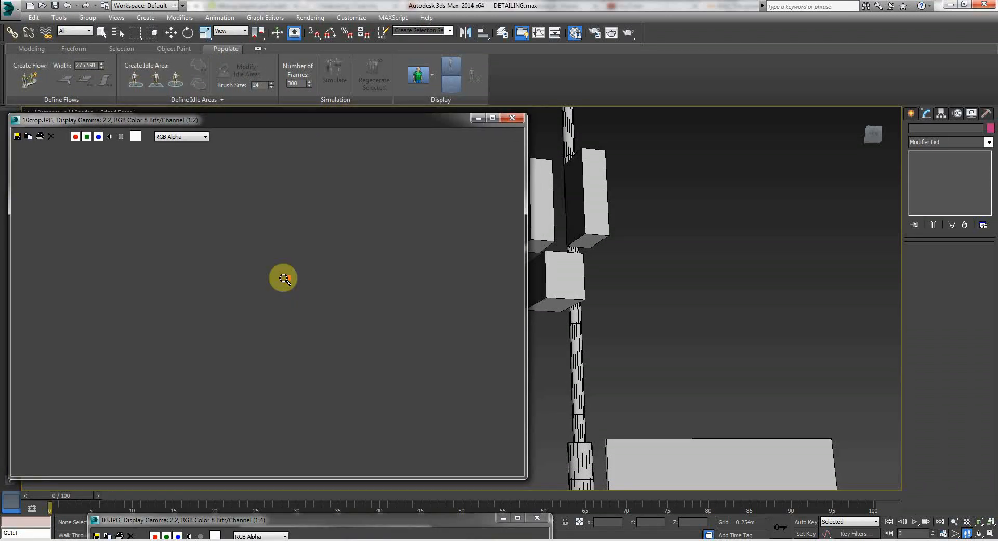
pyautogui.keyDown('ctrl'); pyautogui.click(306, 278); pyautogui.keyUp('ctrl')
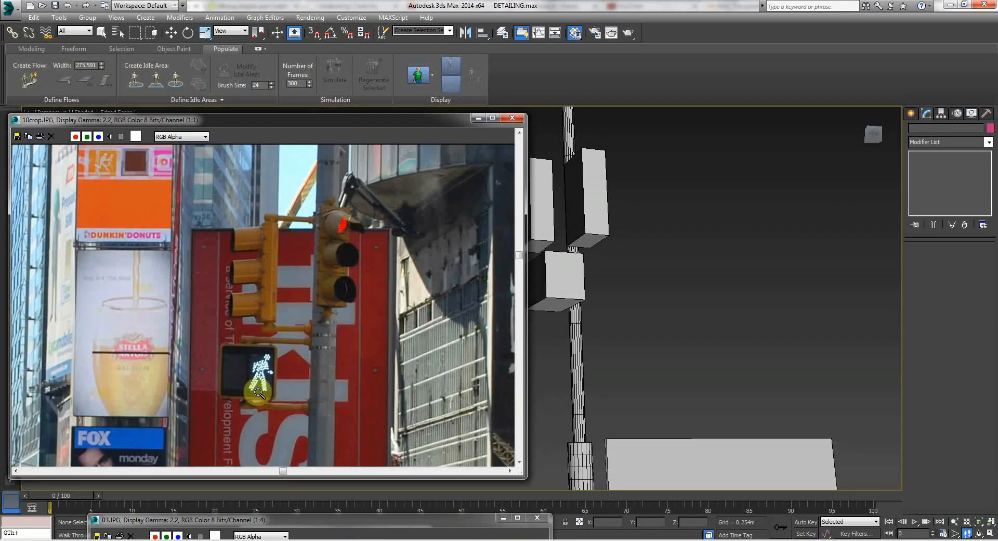
pyautogui.keyDown('ctrl'); pyautogui.rightClick(316, 237); pyautogui.keyUp('ctrl')
pyautogui.scroll(-2, 305, 267)
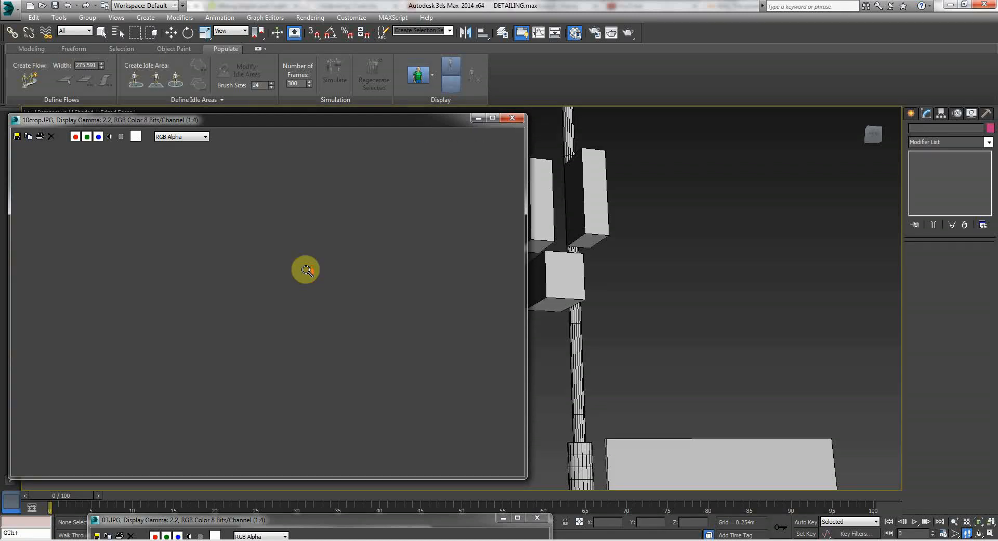
pyautogui.scroll(2, 362, 365)
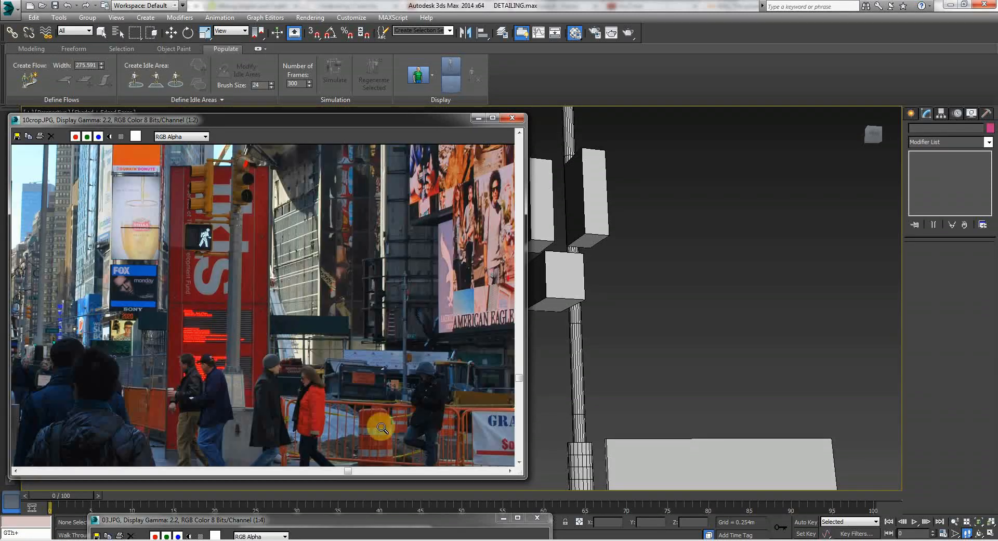
pyautogui.keyDown('ctrl'); pyautogui.click(381, 428); pyautogui.keyUp('ctrl')
pyautogui.keyDown('ctrl'); pyautogui.rightClick(368, 385); pyautogui.keyUp('ctrl')
pyautogui.keyDown('ctrl'); pyautogui.click(363, 429); pyautogui.keyUp('ctrl')
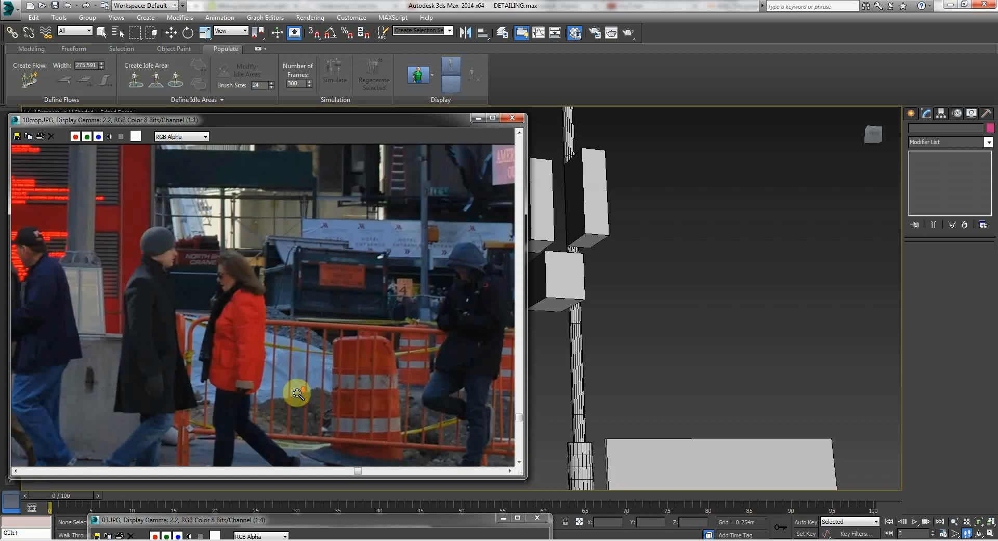
pyautogui.scroll(-2, 293, 392)
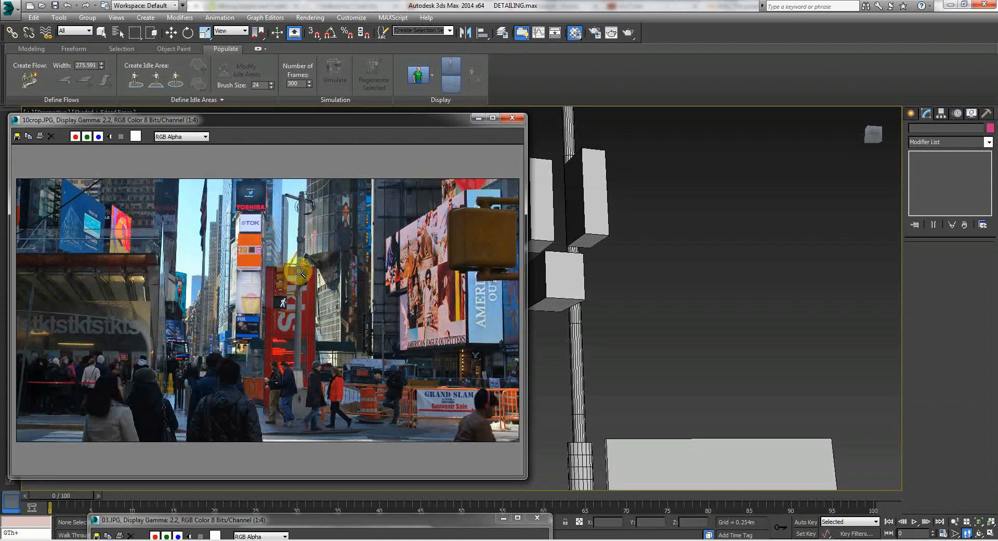
pyautogui.scroll(1, 297, 275)
pyautogui.scroll(2, 306, 271)
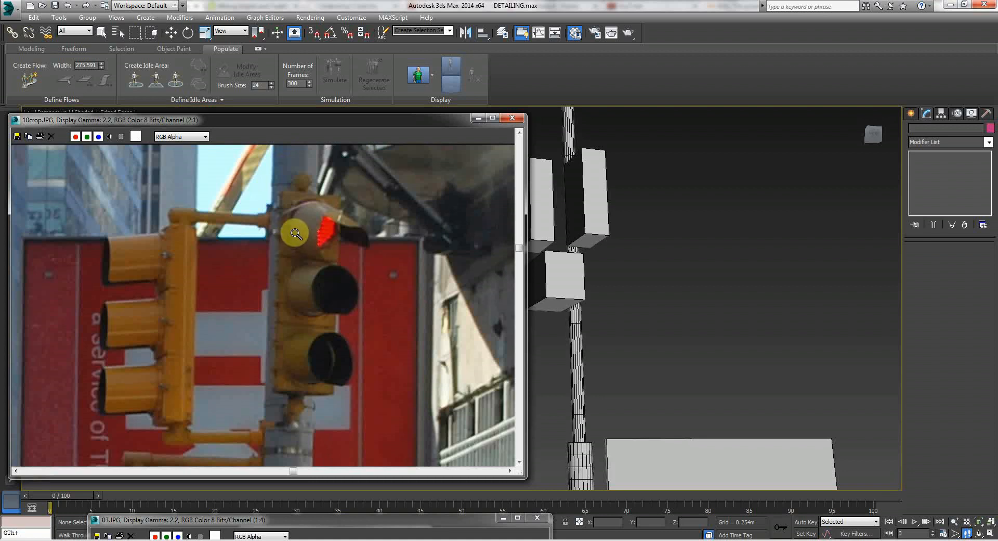
pyautogui.scroll(-1, 287, 219)
pyautogui.moveTo(247, 129); pyautogui.dragTo(172, 511)
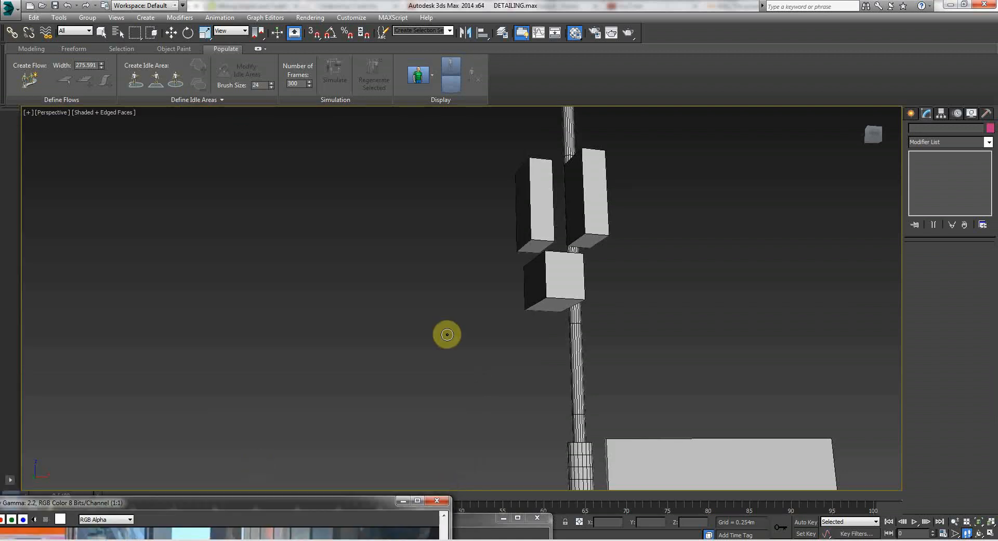
# Ungroup the merged NEWSCENE group into its separate objects.
pyautogui.scroll(-4, 446, 327)
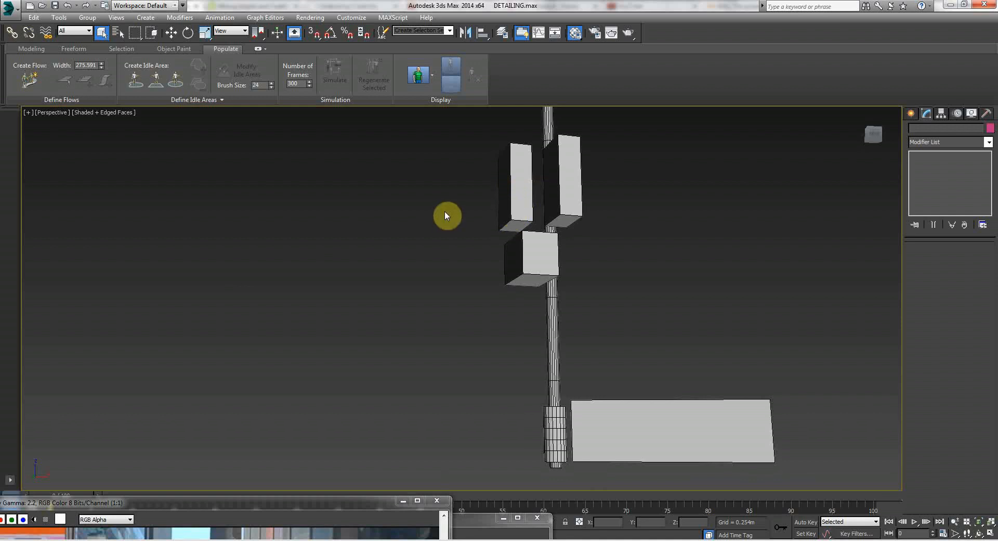
pyautogui.click(515, 196)
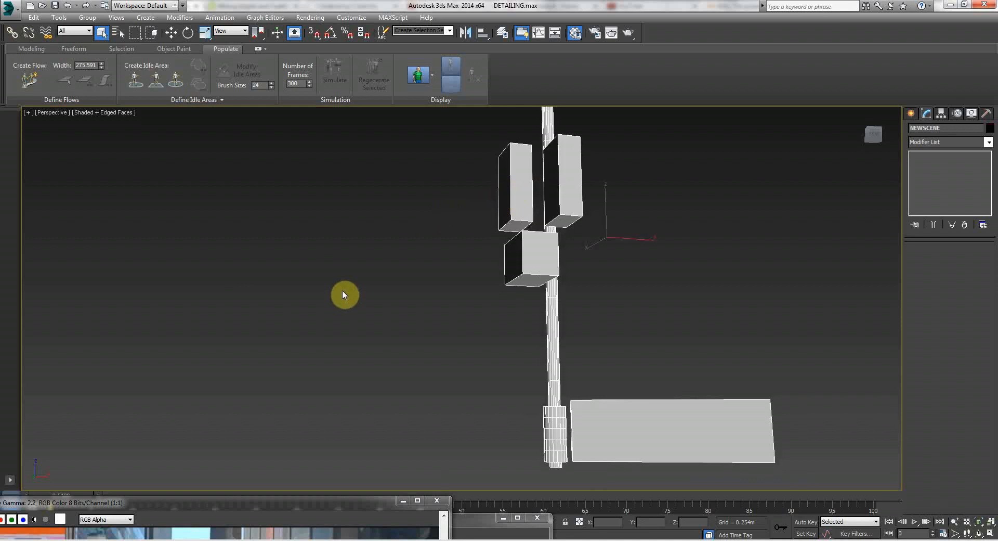
pyautogui.click(410, 242)
pyautogui.click(516, 198)
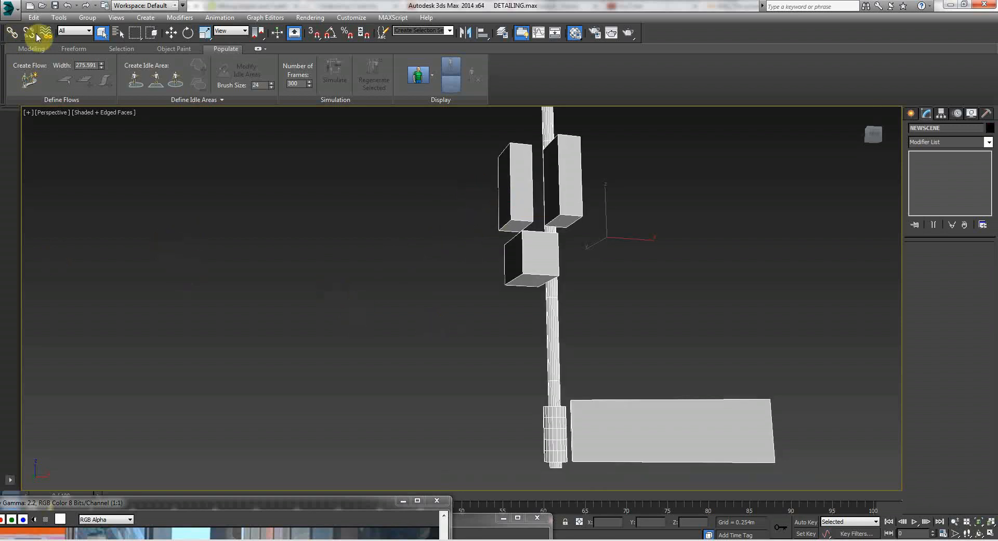
pyautogui.click(87, 17)
pyautogui.click(89, 40)
pyautogui.click(265, 278)
# Move the PEOPLEBLOCK005 box away from the pole along X, to an X position of about 19.6 m.
pyautogui.click(666, 417)
pyautogui.rightClick(682, 437)
pyautogui.click(697, 452)
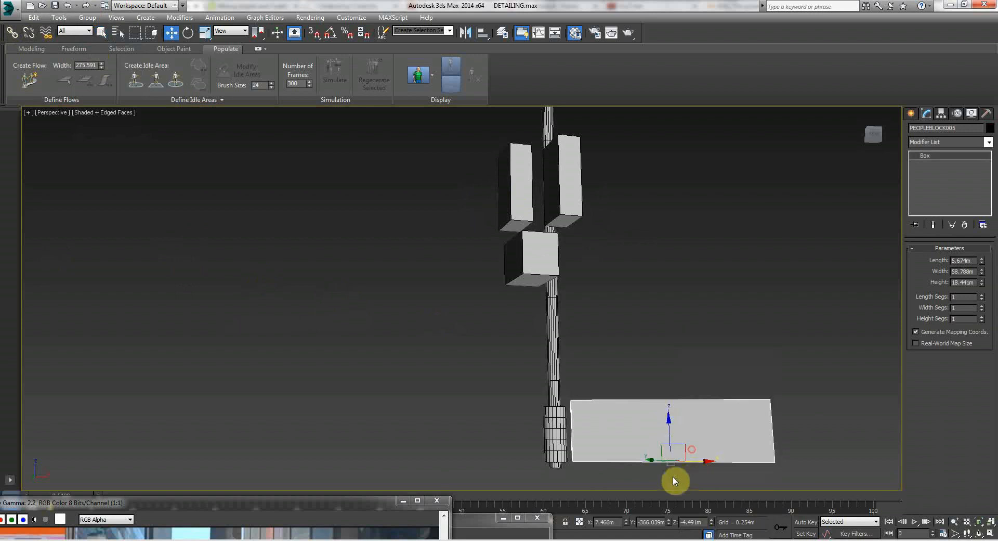
pyautogui.moveTo(731, 461); pyautogui.dragTo(815, 470)
pyautogui.click(731, 285)
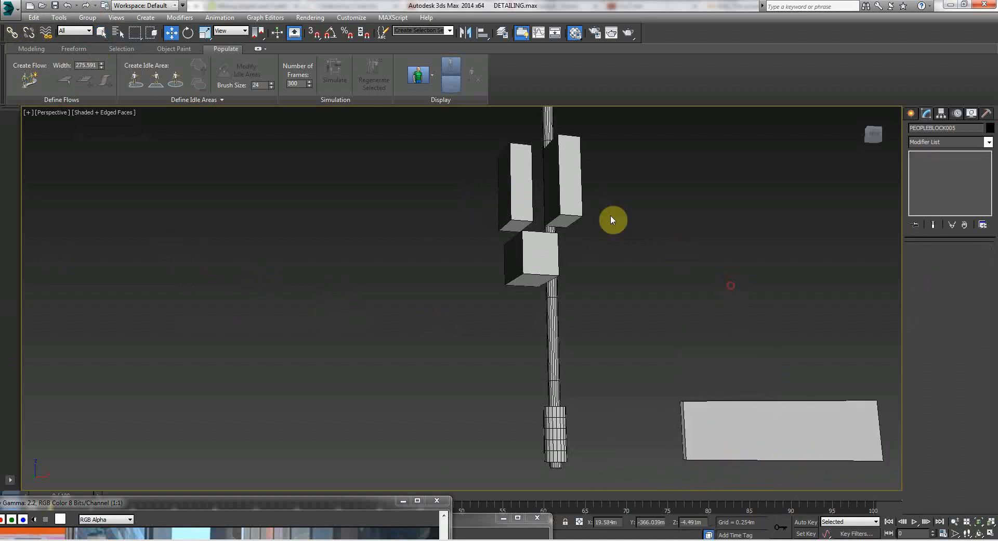
# Compare the blocked-out lamp boxes on the pole with a close-up of the yellow traffic lights in the reference photo.
pyautogui.press('Up')
pyautogui.moveTo(374, 285); pyautogui.dragTo(507, 410)
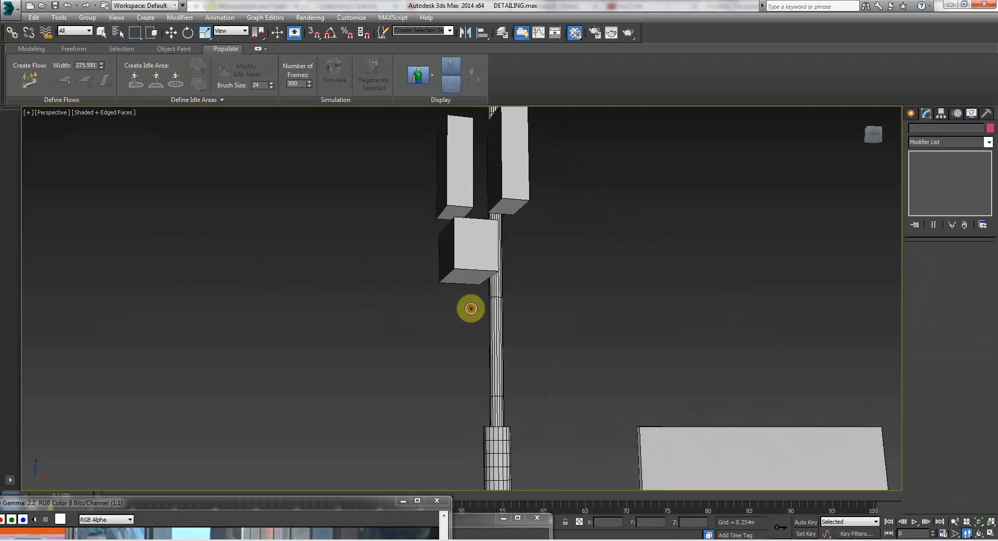
pyautogui.moveTo(470, 310); pyautogui.dragTo(469, 300)
pyautogui.press('Up')
pyautogui.press('Left')
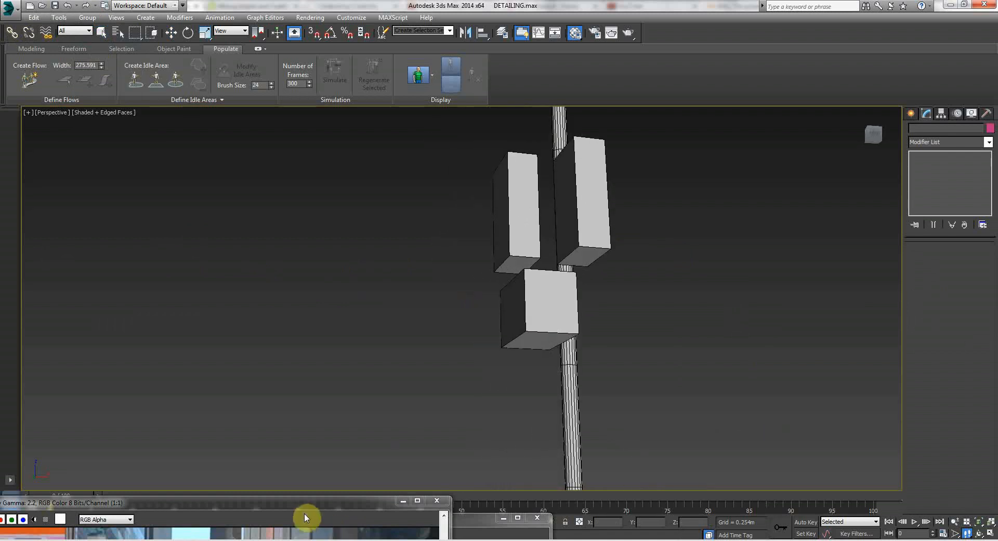
pyautogui.moveTo(305, 499); pyautogui.dragTo(358, 114)
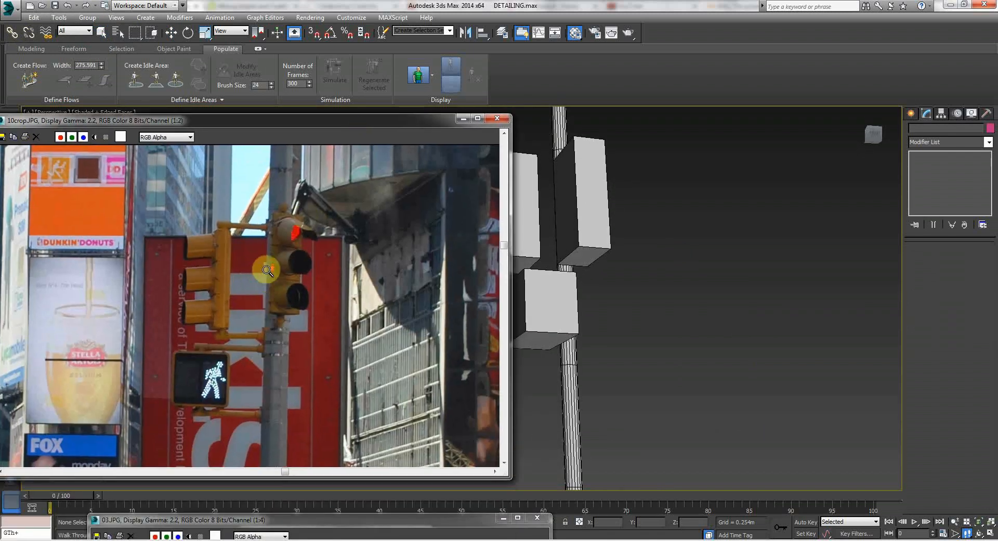
pyautogui.scroll(-1, 266, 270)
pyautogui.scroll(-1, 261, 413)
pyautogui.scroll(1, 262, 369)
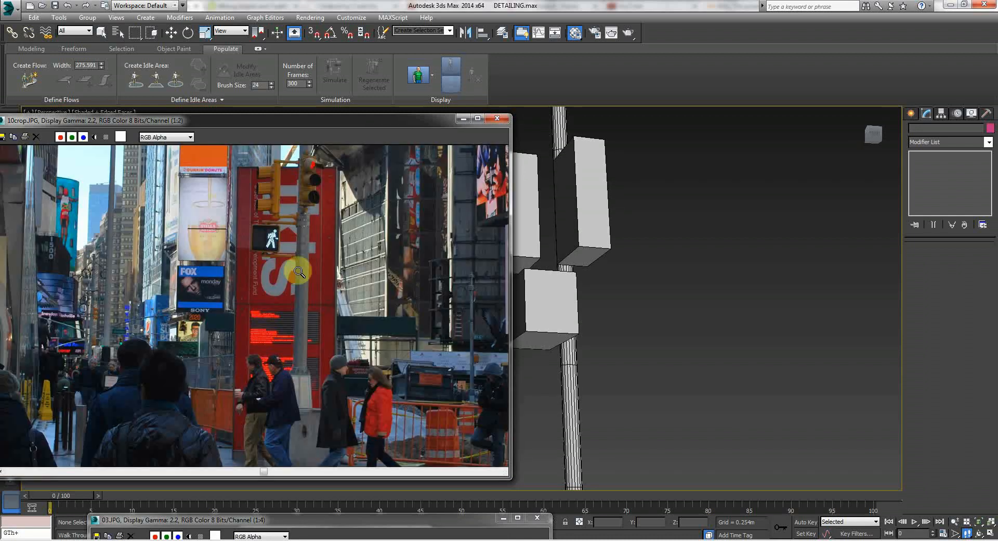
pyautogui.scroll(1, 295, 177)
pyautogui.scroll(-1, 257, 203)
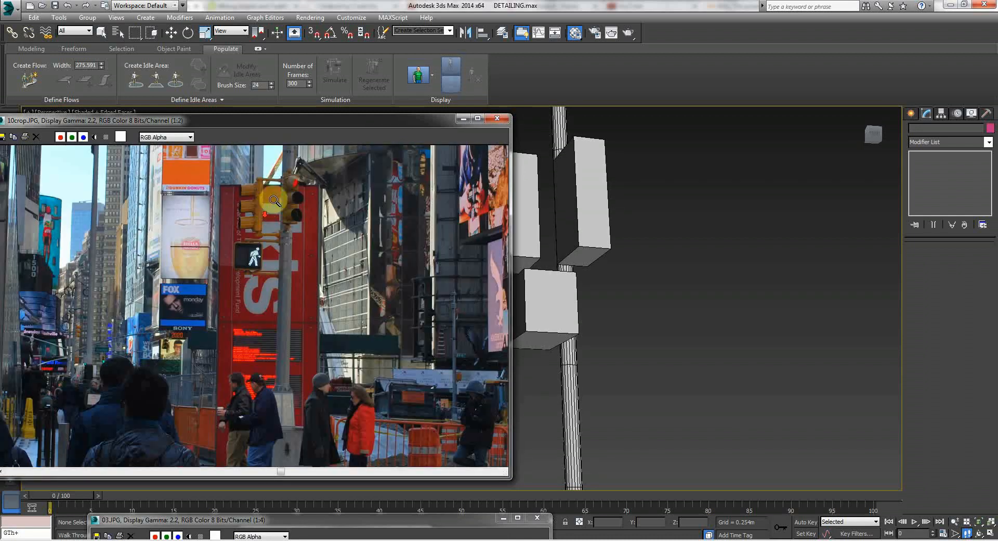
pyautogui.scroll(1, 275, 197)
pyautogui.scroll(1, 309, 162)
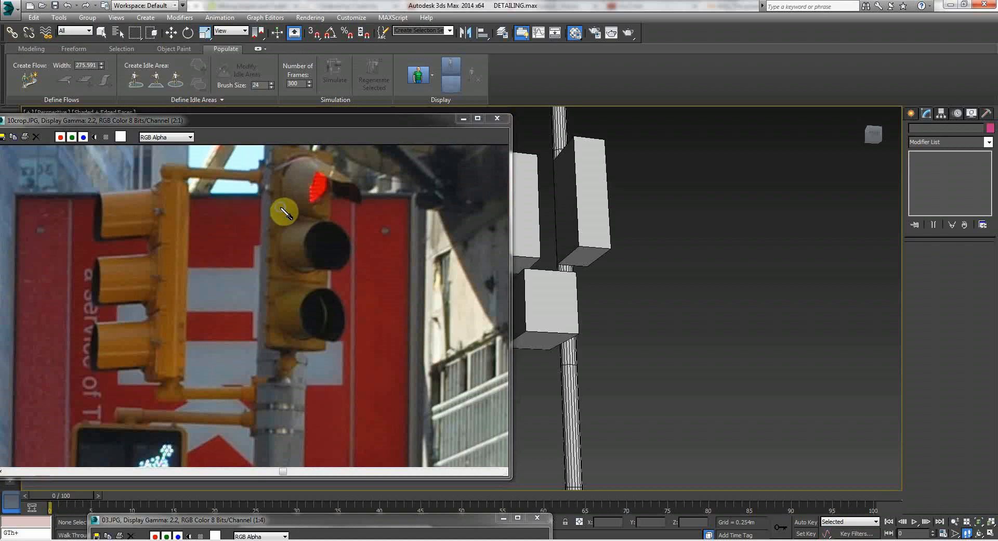
# Ungroup the LIGHTS1 traffic light group so that its boxes can be edited individually.
pyautogui.press('w')
pyautogui.click(588, 223)
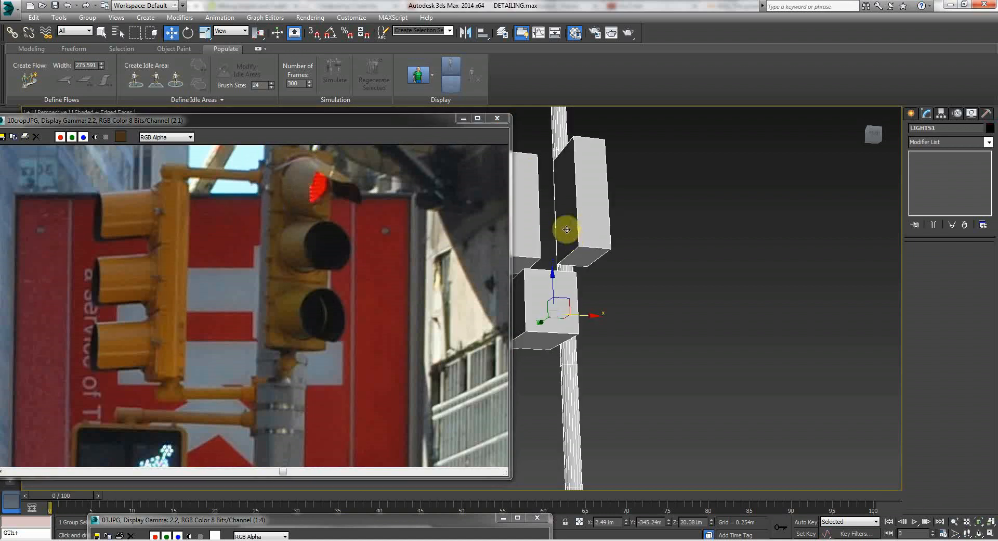
pyautogui.click(87, 17)
pyautogui.click(95, 43)
pyautogui.click(691, 265)
# Resize the LAMP001 box to about 10 m long, 12.9 m wide and 37.1 m high.
pyautogui.click(579, 206)
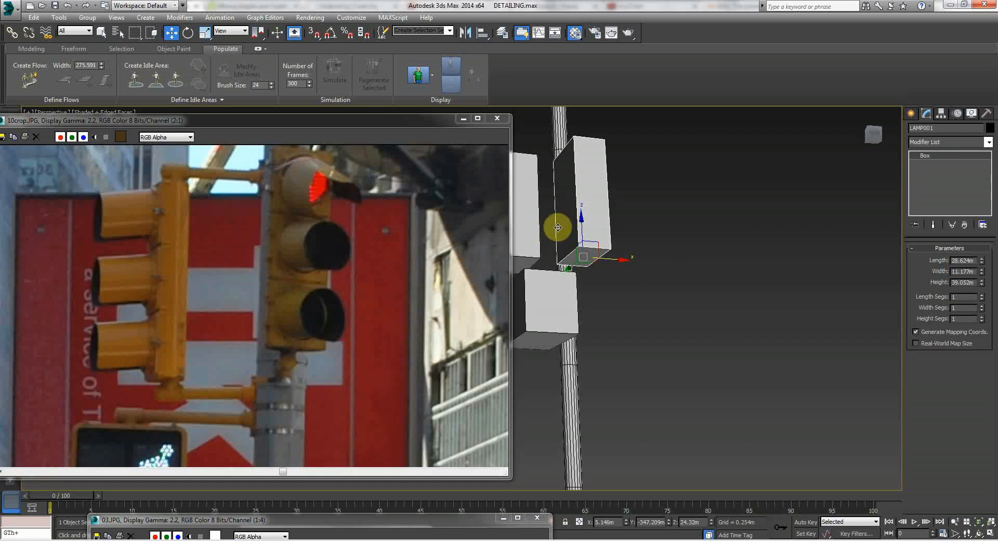
pyautogui.moveTo(982, 283)
pyautogui.mouseDown()
pyautogui.moveTo(982, 261)
pyautogui.moveTo(973, 301)
pyautogui.mouseUp()
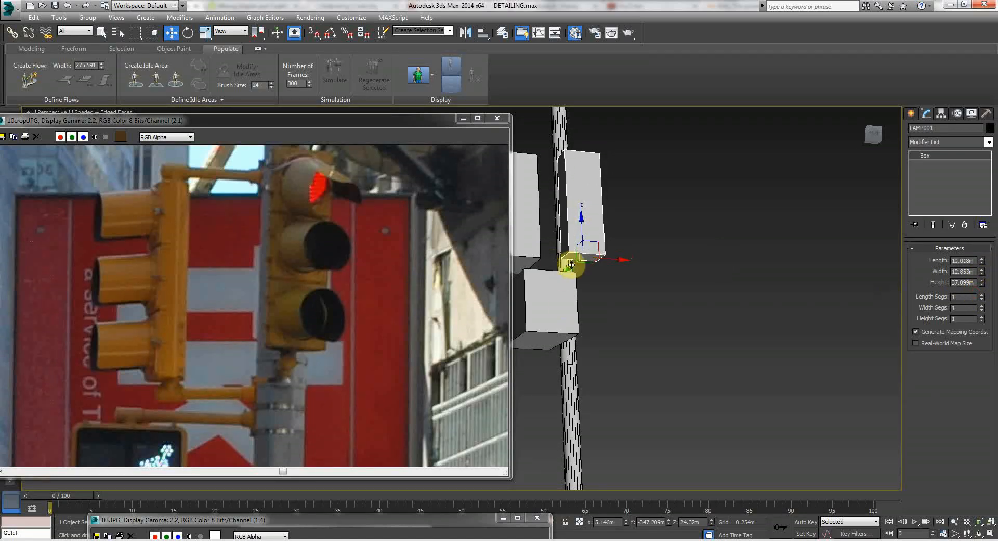
# Examine the LAMP001 box and its neighbours on the pole up close, comparing them with the lamp housings in the reference photo.
pyautogui.moveTo(572, 269)
pyautogui.mouseDown()
pyautogui.moveTo(541, 290)
pyautogui.moveTo(565, 280)
pyautogui.mouseUp()
pyautogui.click(644, 295)
pyautogui.moveTo(205, 118); pyautogui.dragTo(183, 198)
pyautogui.press('Up')
pyautogui.moveTo(658, 205); pyautogui.dragTo(643, 185)
pyautogui.press('Right')
pyautogui.press('Right')
pyautogui.press('Up')
pyautogui.moveTo(584, 283)
pyautogui.mouseDown(button='middle')
pyautogui.moveTo(584, 407)
pyautogui.moveTo(569, 299)
pyautogui.moveTo(586, 276)
pyautogui.moveTo(573, 287)
pyautogui.moveTo(584, 286)
pyautogui.mouseUp(button='middle')
pyautogui.press('Up')
pyautogui.moveTo(584, 272); pyautogui.dragTo(584, 324)
pyautogui.press('Down')
pyautogui.press('Down')
pyautogui.press('Left')
pyautogui.moveTo(608, 288)
pyautogui.mouseDown(button='middle')
pyautogui.moveTo(602, 312)
pyautogui.moveTo(606, 300)
pyautogui.mouseUp(button='middle')
pyautogui.press('Down')
pyautogui.press('Left')
pyautogui.press('Down')
pyautogui.press('Left')
pyautogui.moveTo(606, 300); pyautogui.dragTo(641, 310)
pyautogui.press('Up')
# Resize the LAMP001 box to about 8.5 m long and 13 m wide, and shift it along Y to about -345.4 m.
pyautogui.press('w')
pyautogui.click(598, 285)
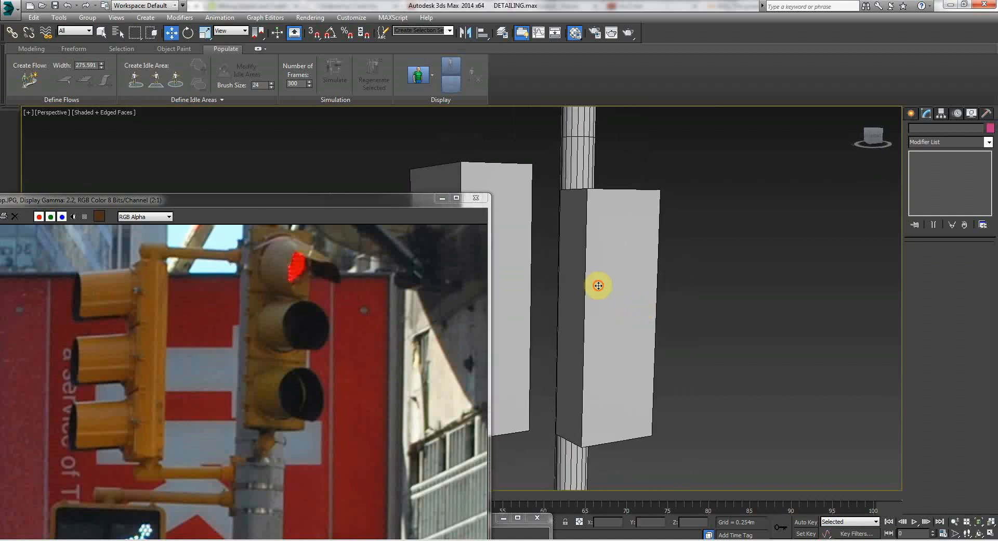
pyautogui.moveTo(981, 274)
pyautogui.mouseDown()
pyautogui.moveTo(987, 266)
pyautogui.moveTo(977, 274)
pyautogui.mouseUp()
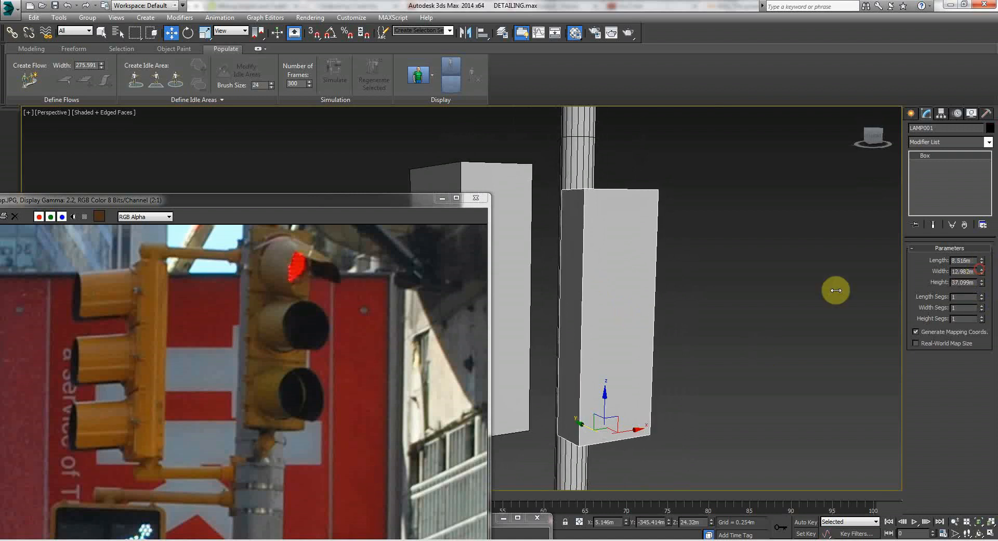
pyautogui.click(806, 291)
pyautogui.moveTo(317, 203); pyautogui.dragTo(316, 111)
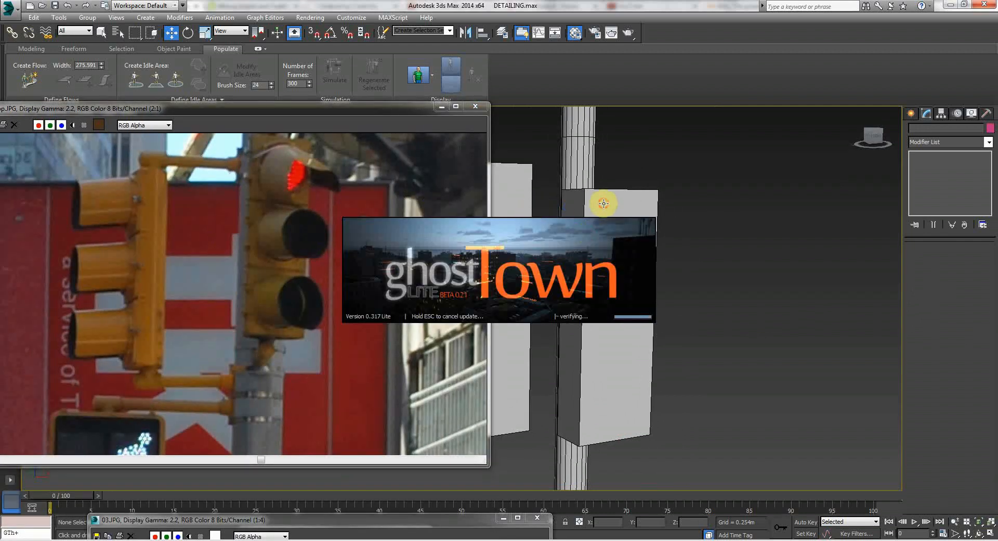
pyautogui.click(603, 203)
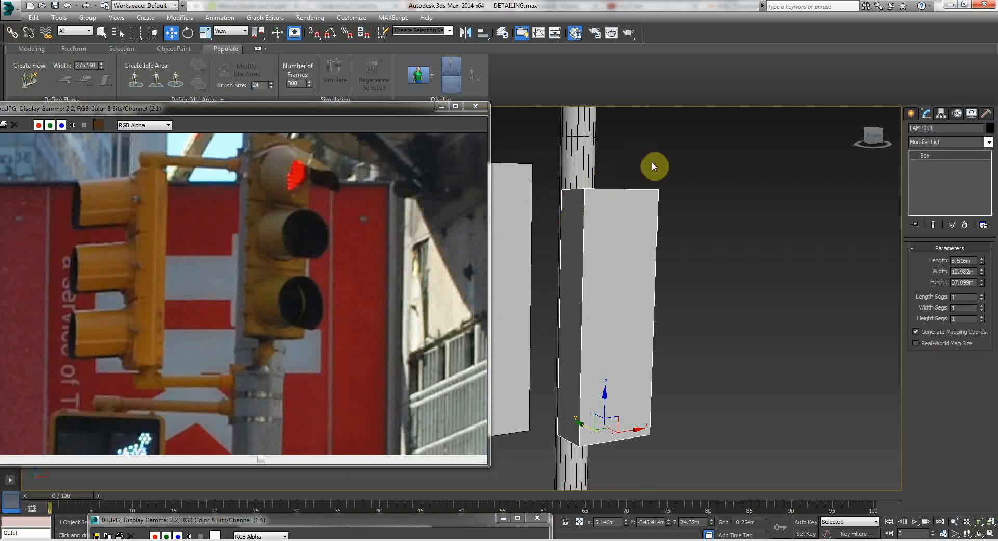
pyautogui.click(663, 156)
pyautogui.moveTo(211, 111); pyautogui.dragTo(350, 327)
pyautogui.rightClick(340, 219)
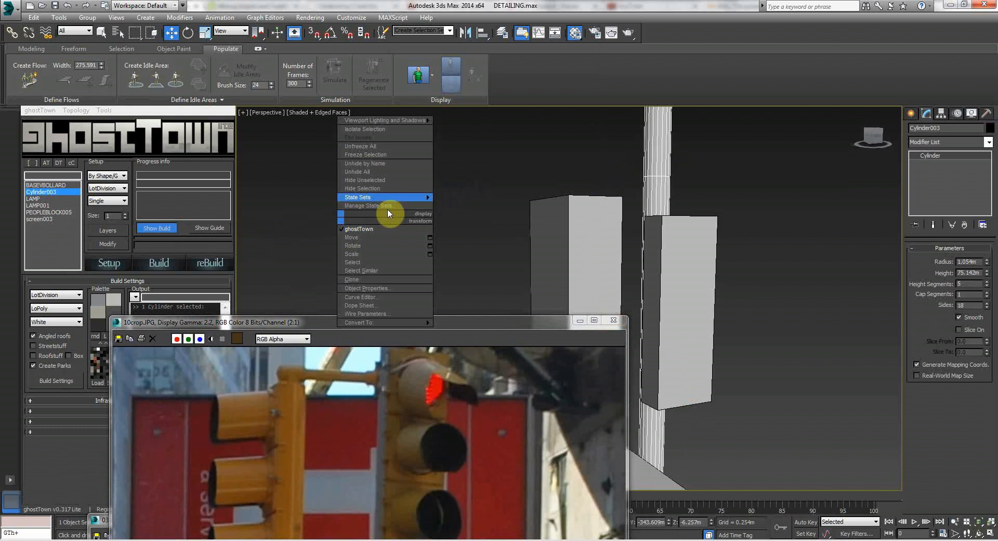
pyautogui.click(354, 230)
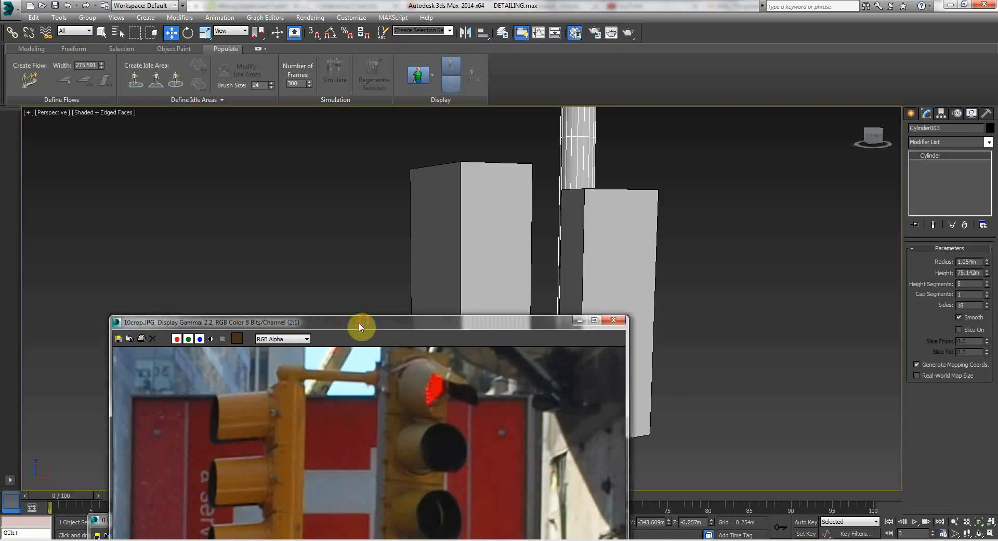
# Divide the LAMP001 box into 2 length, 2 width and 3 height segments, following the three lamp sections in the reference photo.
pyautogui.moveTo(365, 323); pyautogui.dragTo(197, 154)
pyautogui.rightClick(712, 236)
pyautogui.click(619, 238)
pyautogui.click(619, 238)
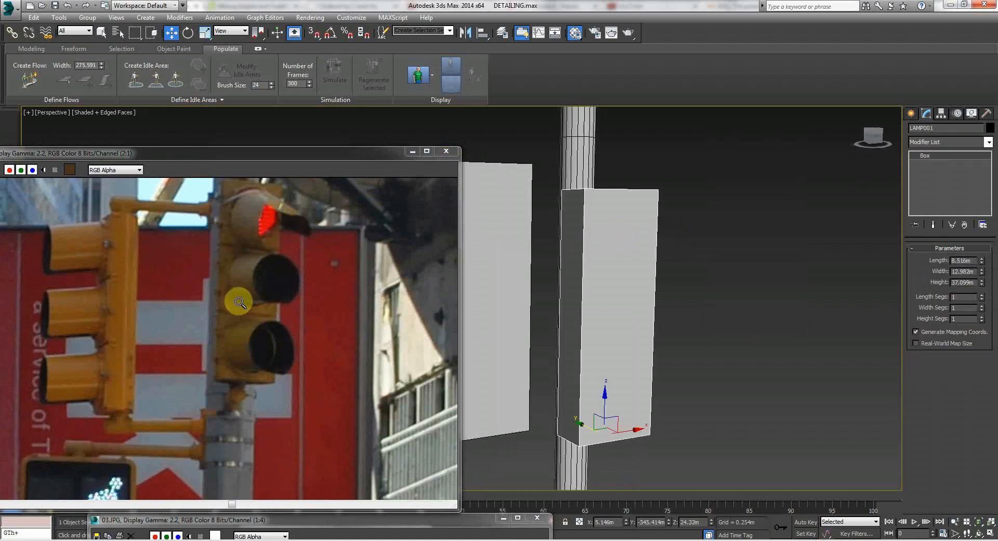
pyautogui.moveTo(338, 244); pyautogui.dragTo(337, 278, button='middle')
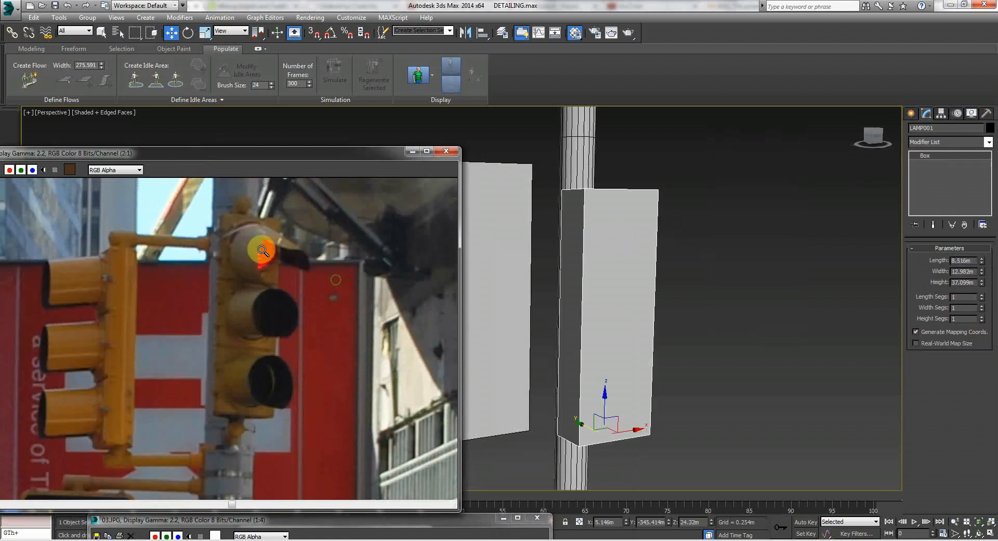
pyautogui.click(760, 297)
pyautogui.click(598, 265)
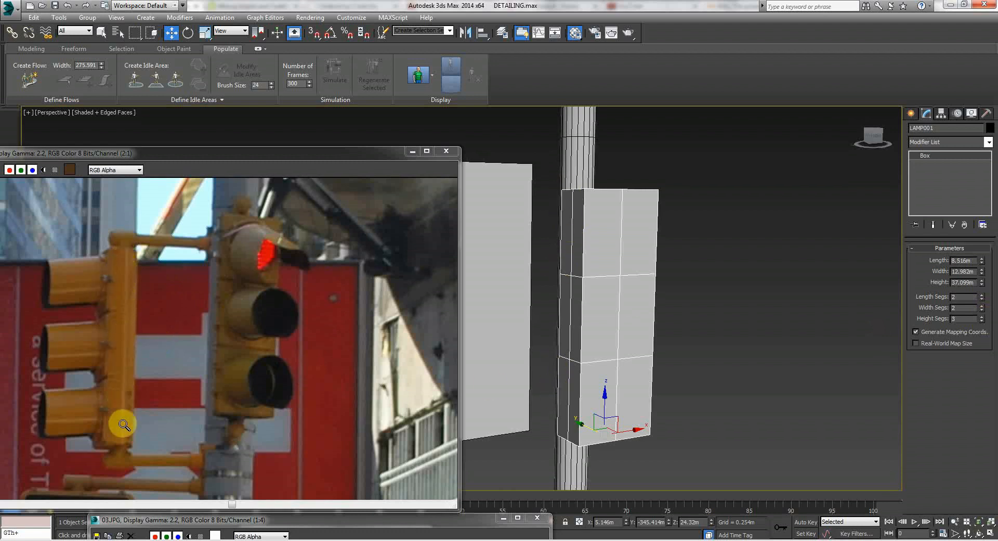
pyautogui.rightClick(665, 247)
pyautogui.rightClick(603, 251)
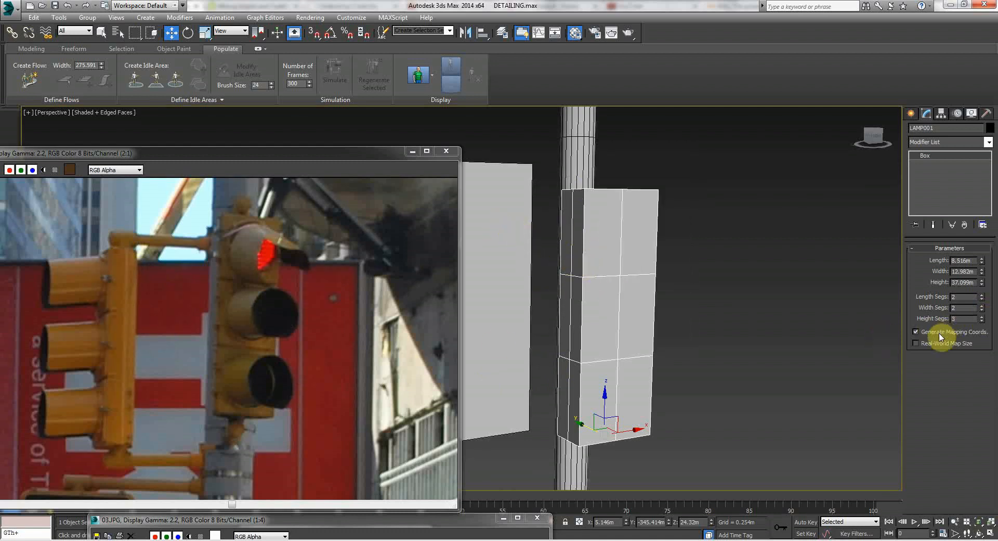
# Set the LAMP001 box's width segments to 1 and convert the box to an Editable Poly.
pyautogui.click(981, 295)
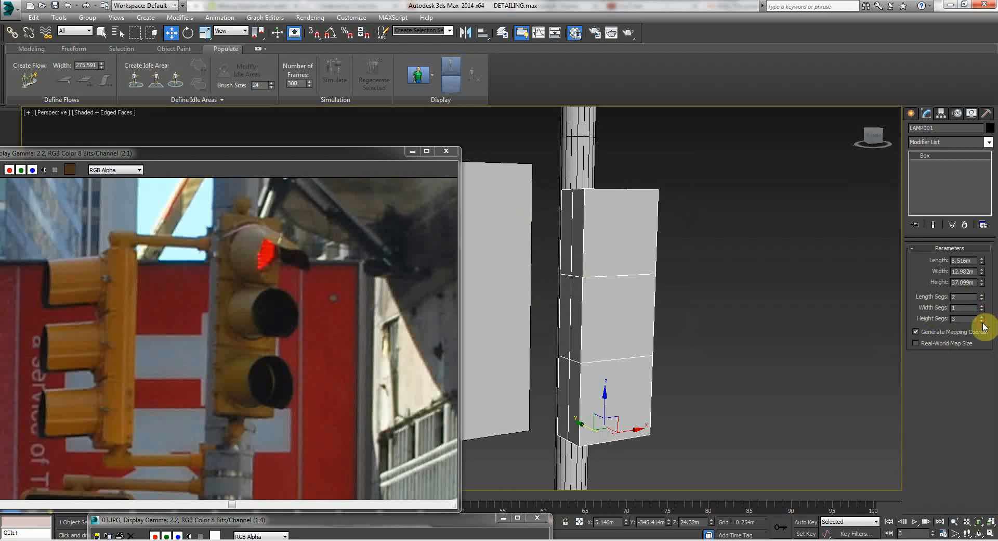
pyautogui.click(771, 249)
pyautogui.click(600, 263)
pyautogui.rightClick(600, 266)
pyautogui.moveTo(634, 364)
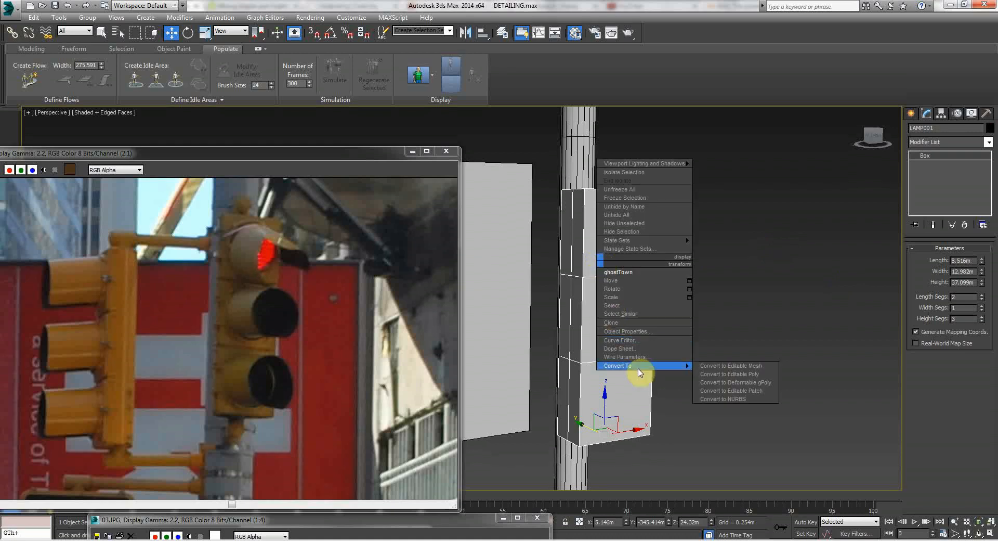
pyautogui.click(710, 374)
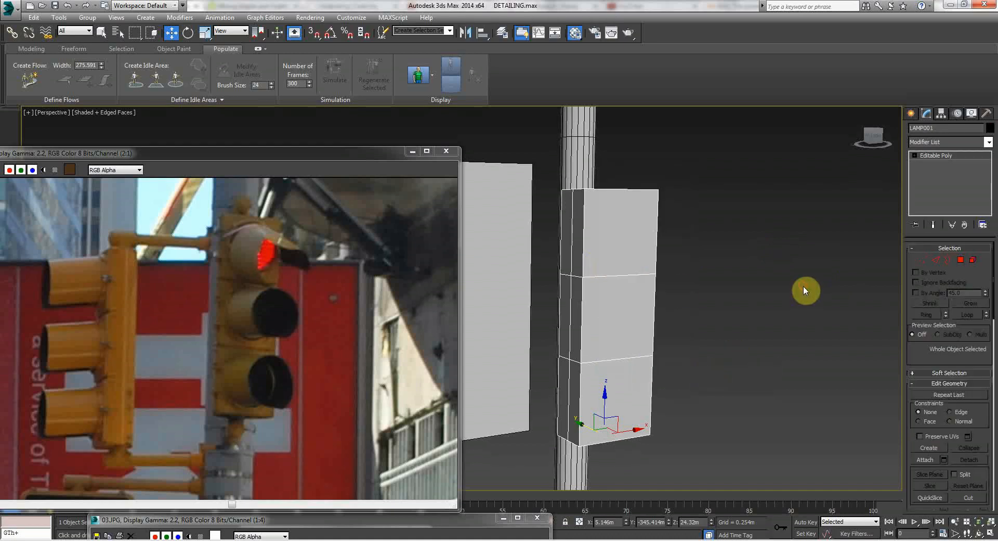
pyautogui.click(804, 290)
# From the top view, scale the middle row of LAMP001's vertices outward along X so that both sides come to a point.
pyautogui.click(591, 240)
pyautogui.press('t')
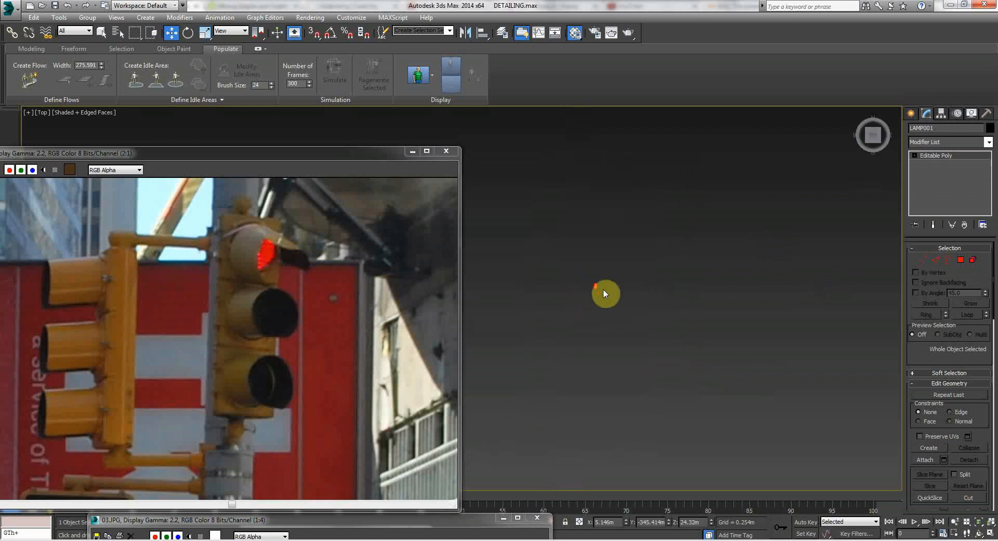
pyautogui.scroll(4, 713, 119)
pyautogui.scroll(3, 657, 211)
pyautogui.scroll(4, 666, 288)
pyautogui.scroll(1, 639, 201)
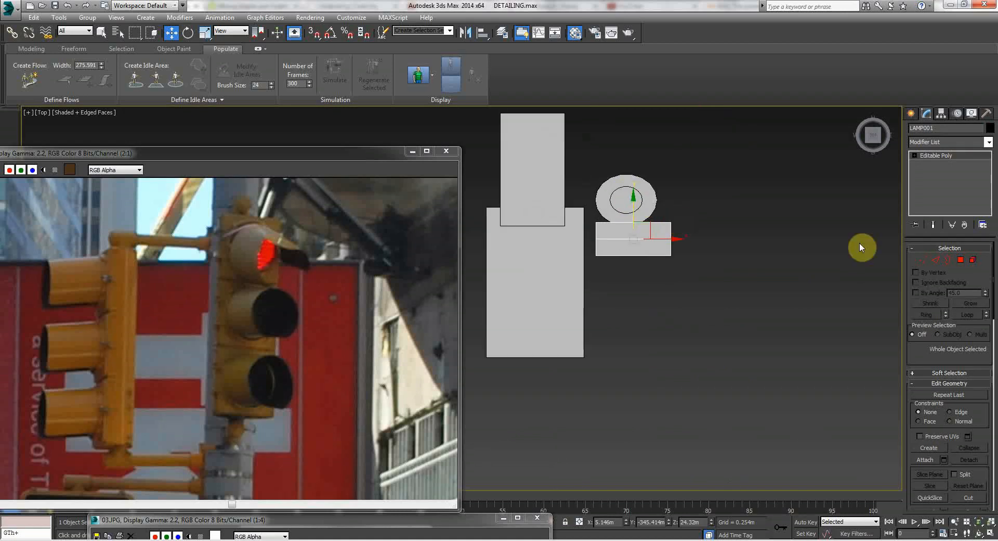
pyautogui.click(923, 259)
pyautogui.moveTo(702, 244); pyautogui.dragTo(717, 243)
pyautogui.rightClick(655, 241)
pyautogui.click(671, 278)
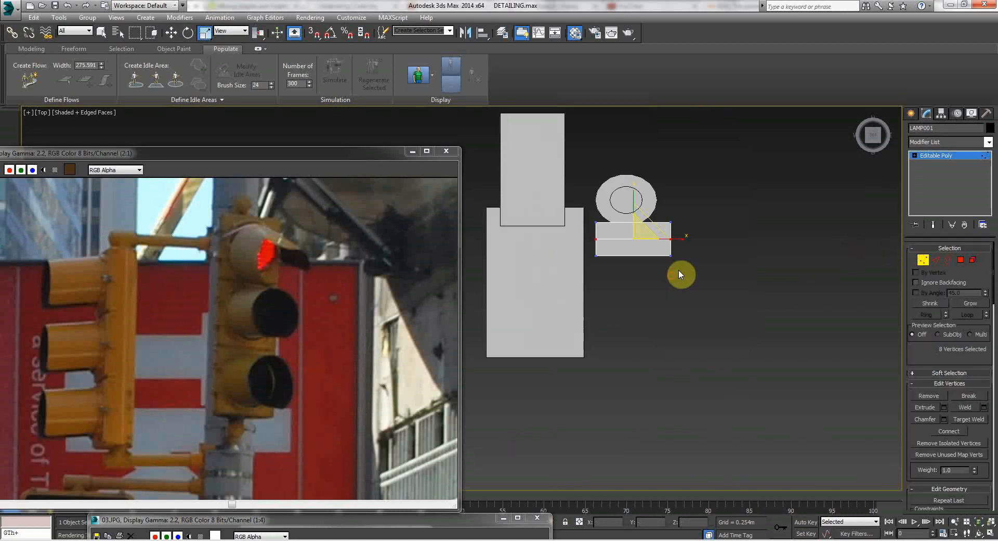
pyautogui.moveTo(684, 238); pyautogui.dragTo(690, 238)
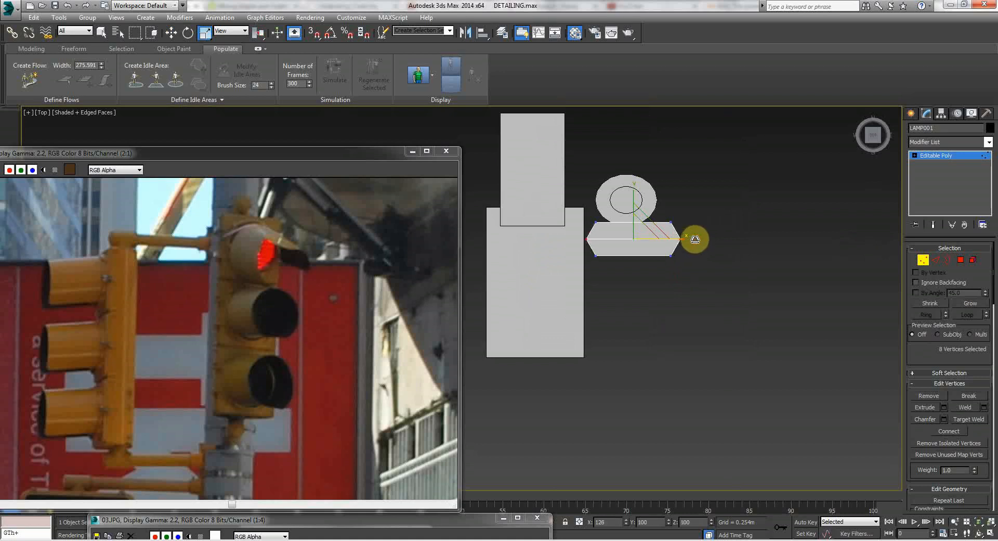
pyautogui.click(665, 321)
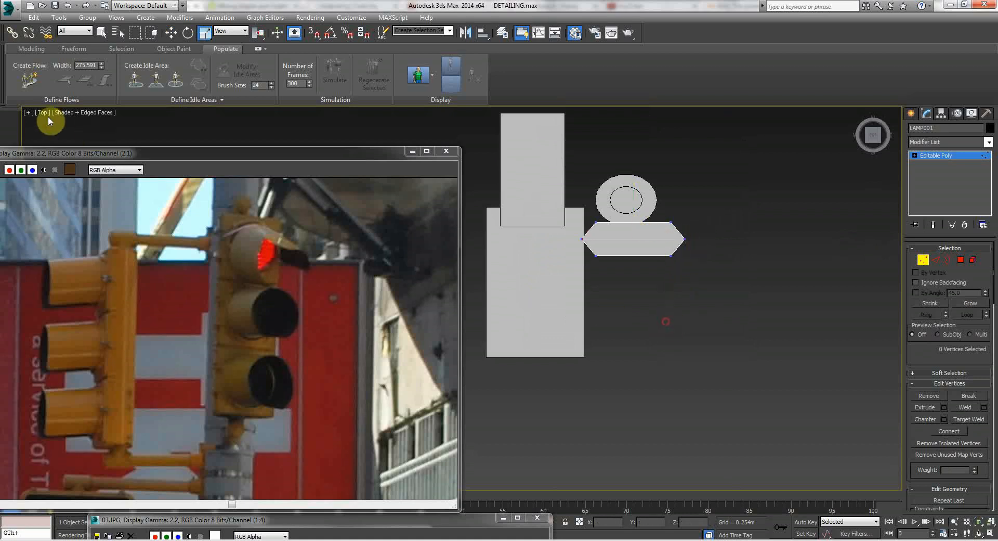
# Inspect the reshaped LAMP001 housing from the front in the perspective view.
pyautogui.click(65, 112)
pyautogui.click(683, 308)
pyautogui.press('p')
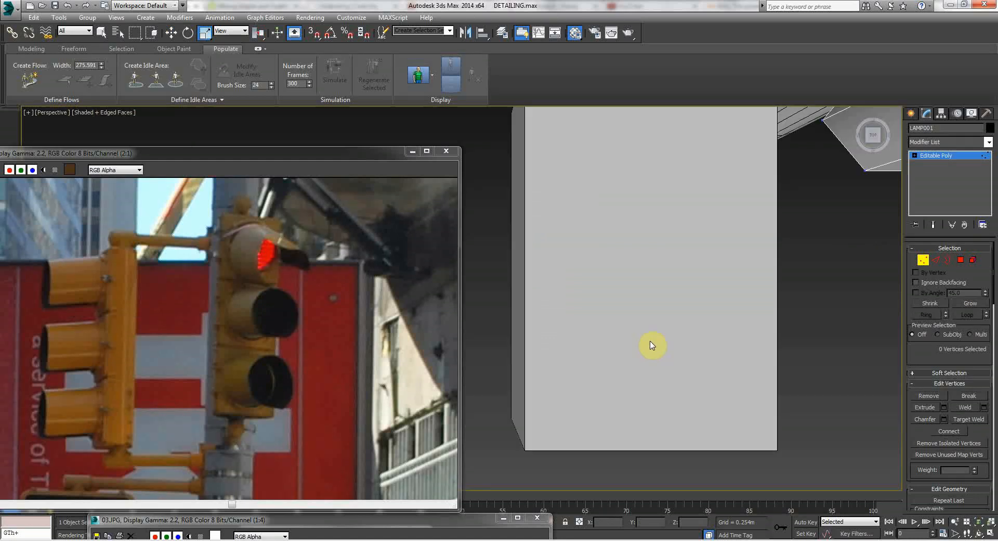
pyautogui.moveTo(654, 333); pyautogui.dragTo(589, 380, button='middle')
pyautogui.scroll(-5, 590, 377)
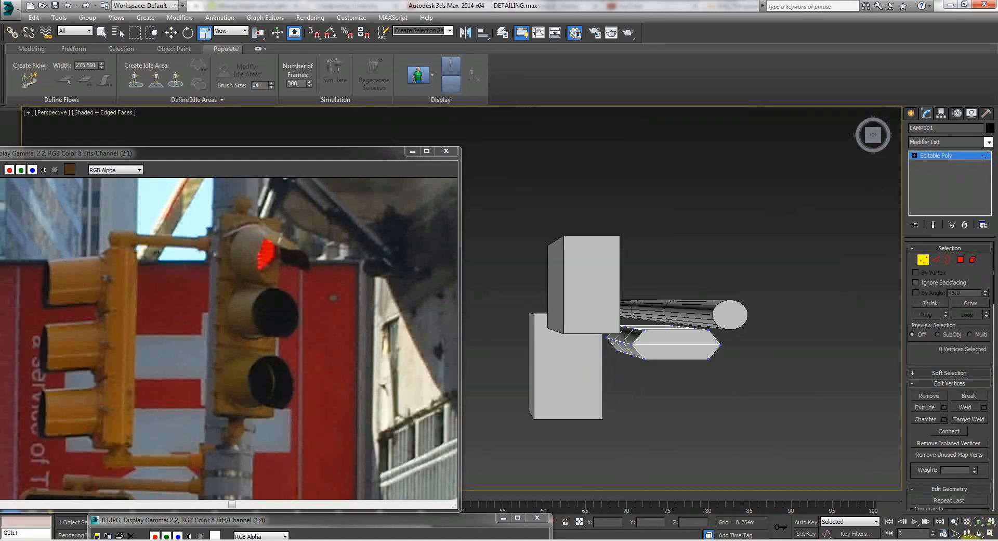
pyautogui.click(981, 534)
pyautogui.moveTo(526, 288); pyautogui.dragTo(557, 196)
pyautogui.moveTo(523, 289); pyautogui.dragTo(476, 251, button='middle')
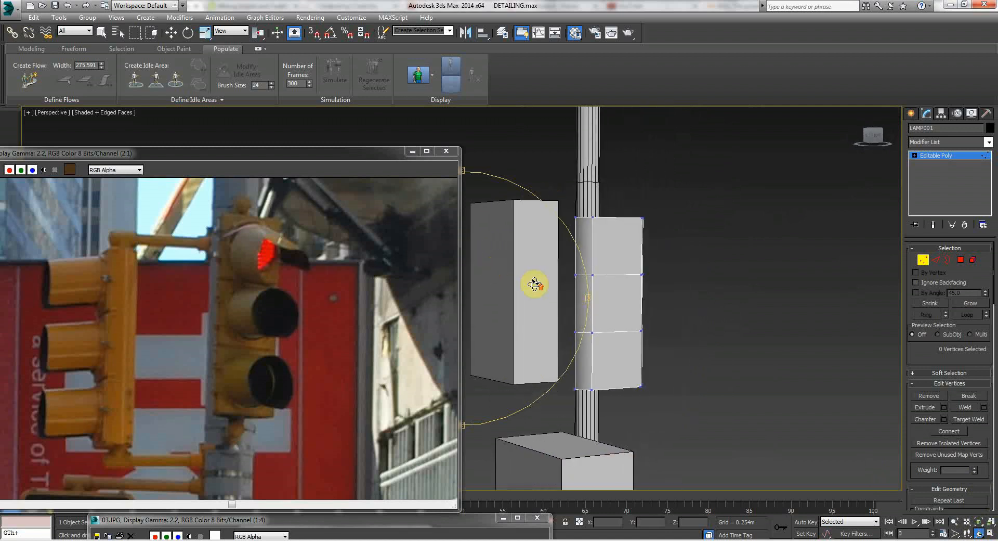
pyautogui.scroll(4, 535, 285)
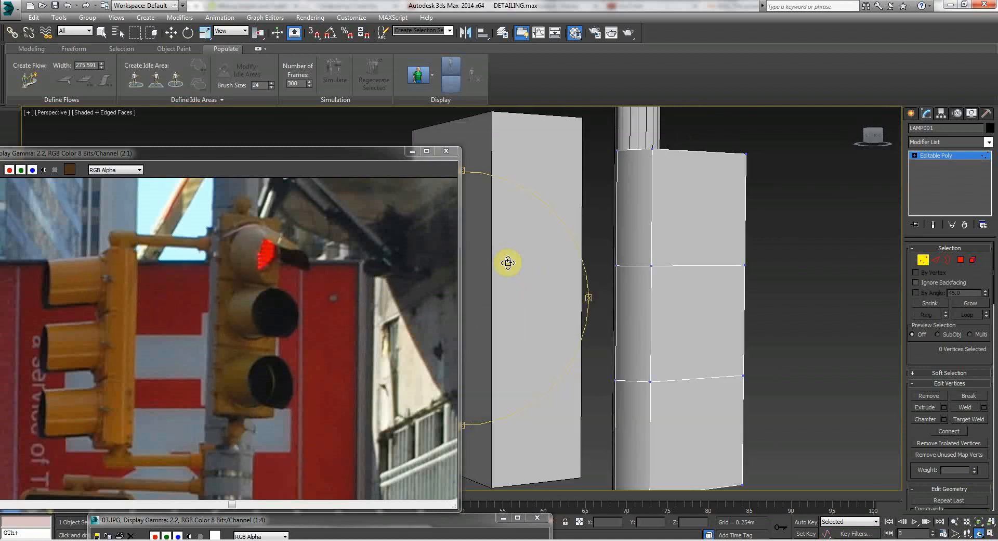
pyautogui.scroll(-5, 576, 242)
pyautogui.scroll(3, 576, 242)
pyautogui.rightClick(576, 242)
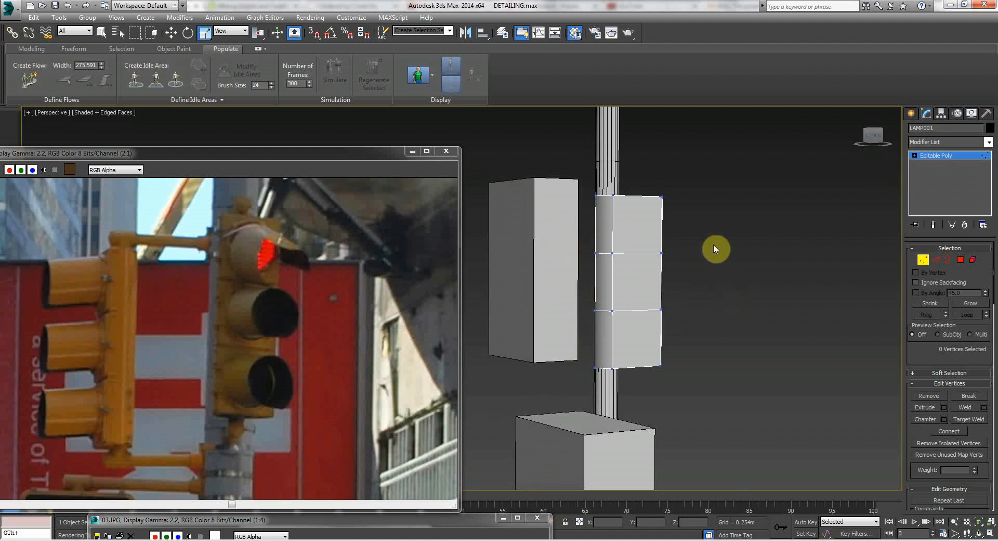
# Try selecting the horizontal edge loops of LAMP001 in edge mode.
pyautogui.click(935, 259)
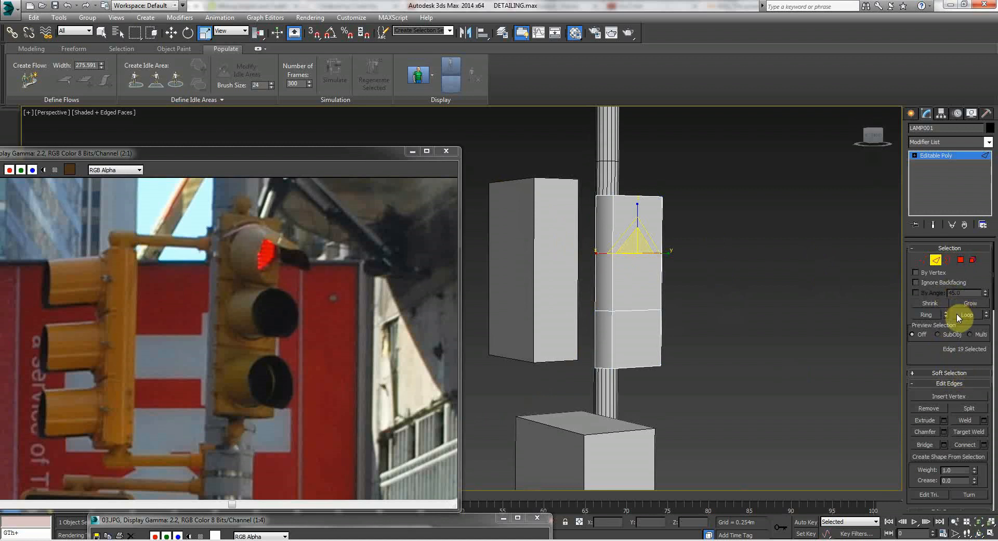
pyautogui.click(936, 261)
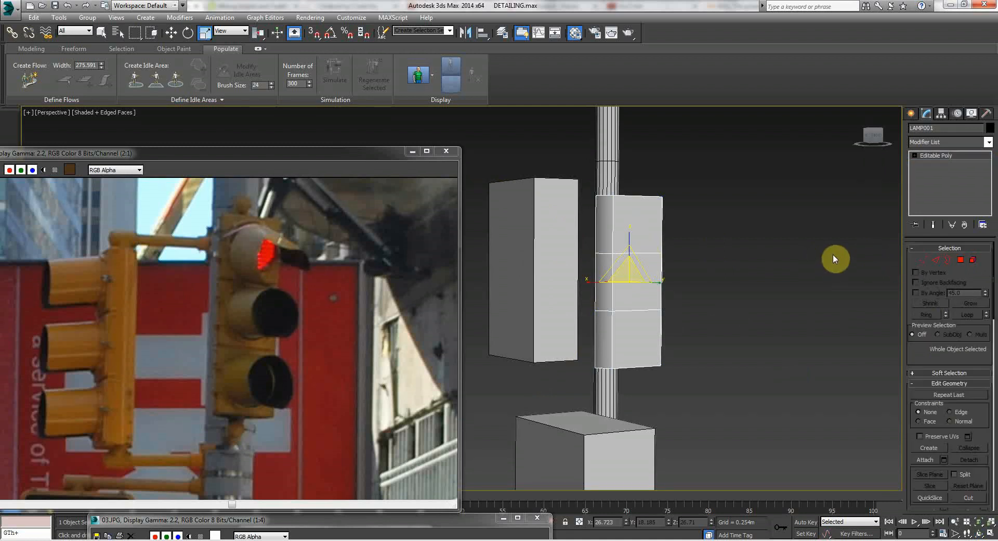
pyautogui.click(833, 254)
pyautogui.click(619, 248)
pyautogui.click(765, 227)
pyautogui.click(649, 231)
# Look through the available tool sets and display the polygon modeling tools.
pyautogui.click(31, 49)
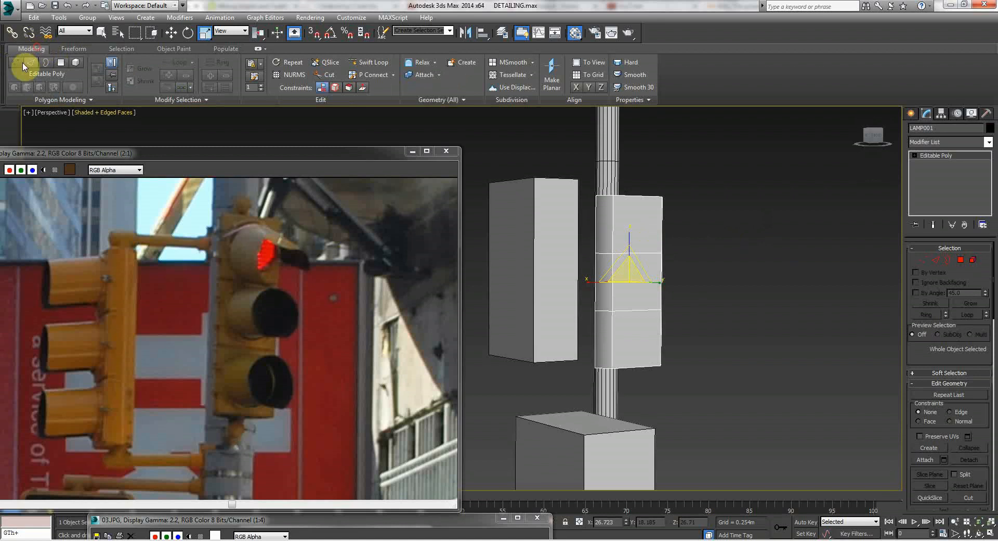
pyautogui.click(74, 49)
pyautogui.click(121, 49)
pyautogui.click(174, 49)
pyautogui.click(219, 49)
pyautogui.click(173, 49)
pyautogui.click(121, 49)
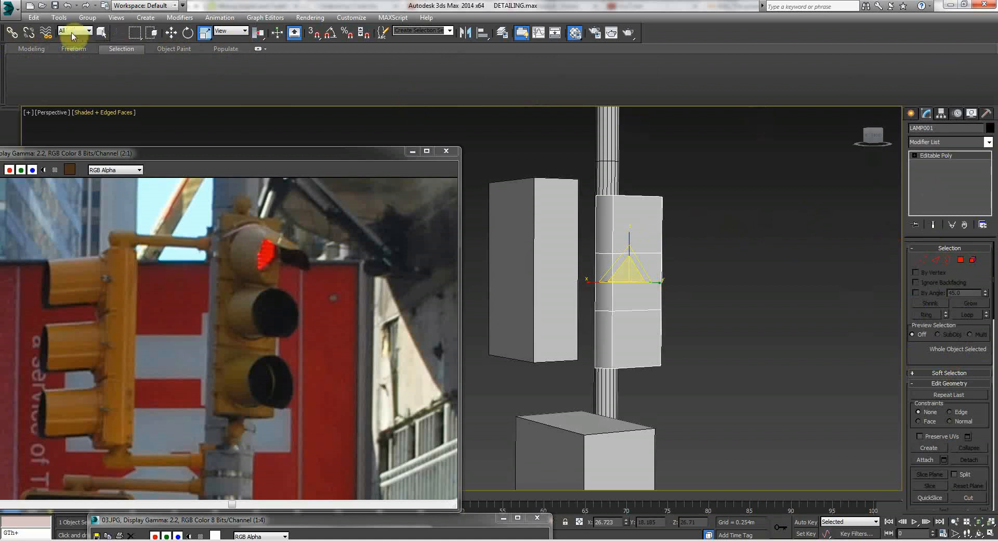
pyautogui.click(31, 48)
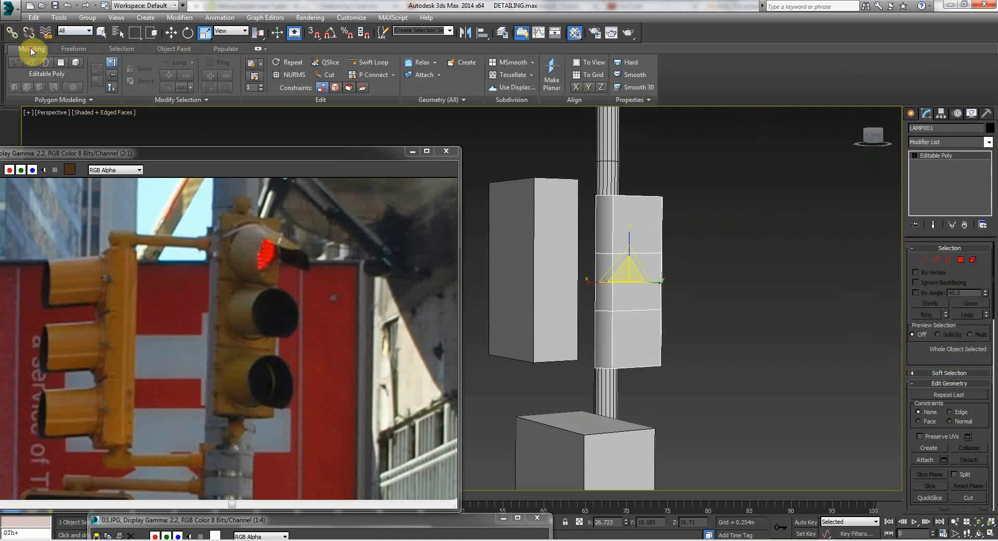
# Select both horizontal edge loops that divide the LAMP001 housing into three lamp sections.
pyautogui.click(711, 252)
pyautogui.click(620, 265)
pyautogui.click(687, 298)
pyautogui.click(614, 270)
pyautogui.press('Up')
pyautogui.press('Right')
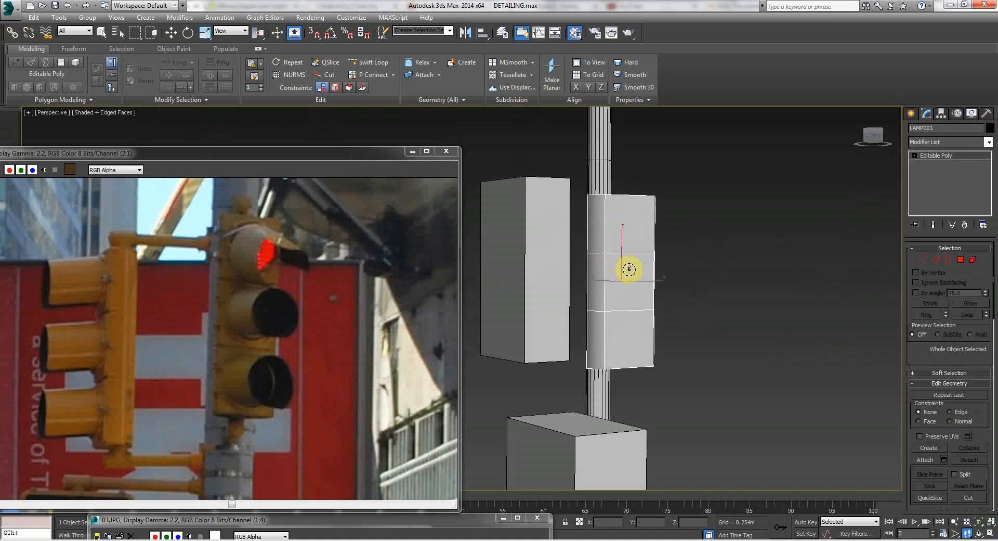
pyautogui.press('Up')
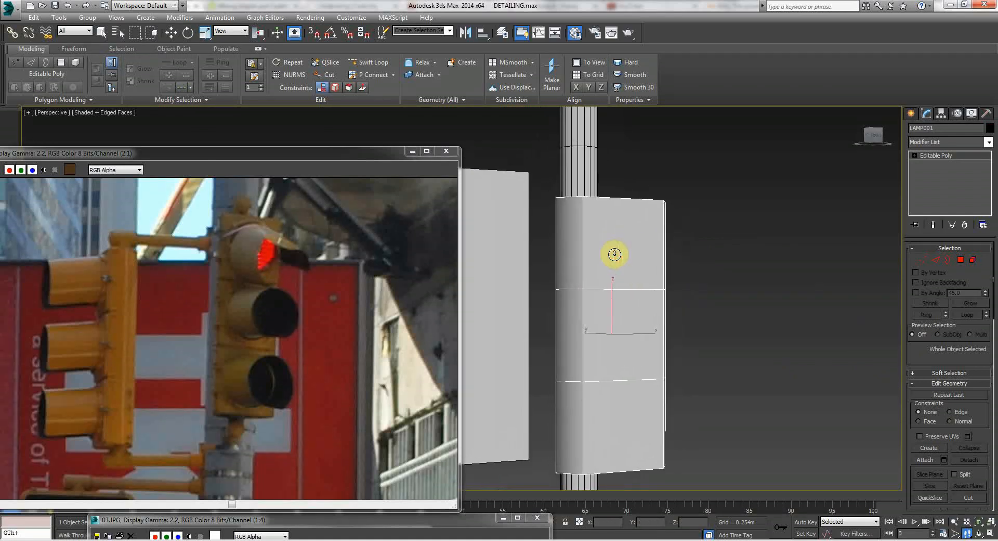
pyautogui.moveTo(627, 288); pyautogui.dragTo(622, 280)
pyautogui.press('Down')
pyautogui.rightClick(624, 275)
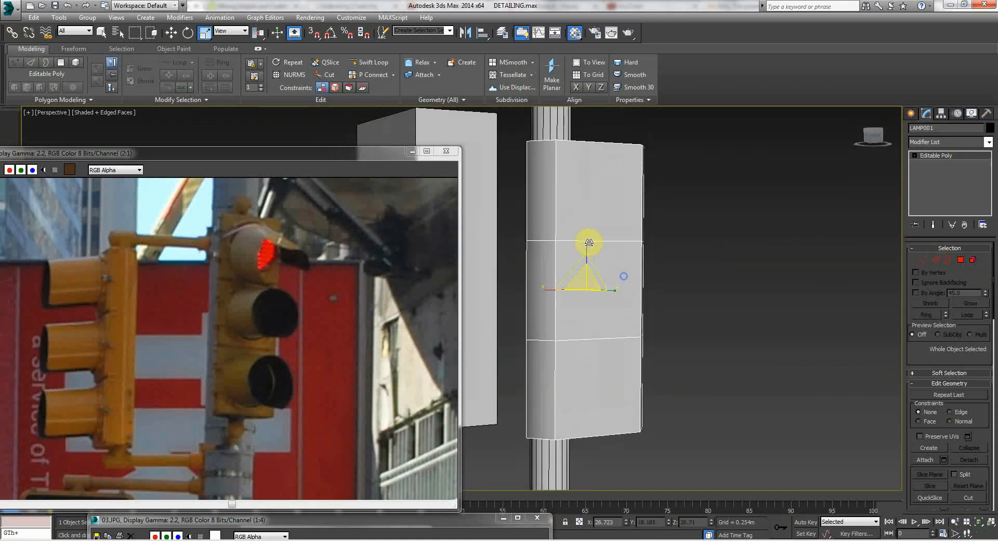
pyautogui.click(935, 261)
pyautogui.click(750, 271)
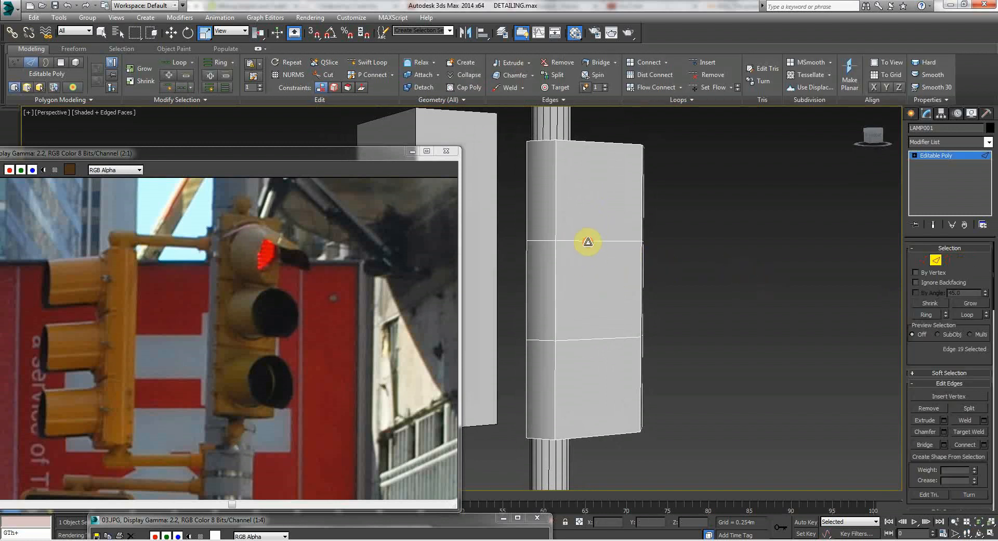
pyautogui.click(967, 315)
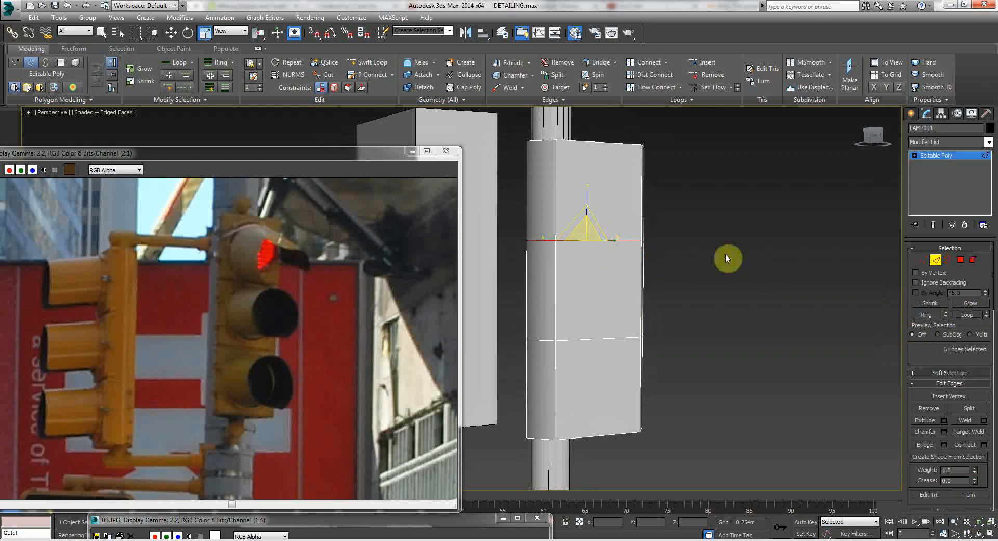
pyautogui.keyDown('ctrl'); pyautogui.click(610, 339); pyautogui.keyUp('ctrl')
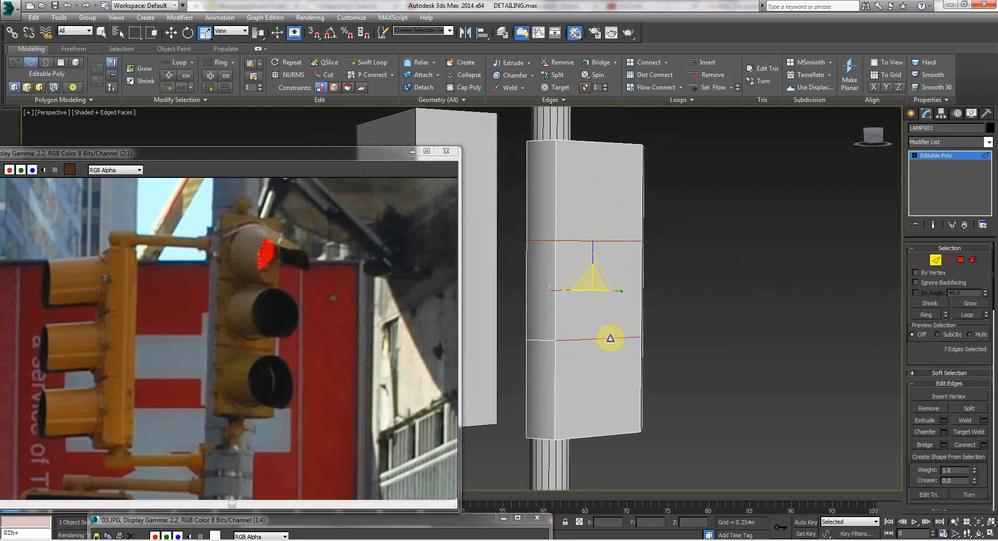
pyautogui.click(954, 315)
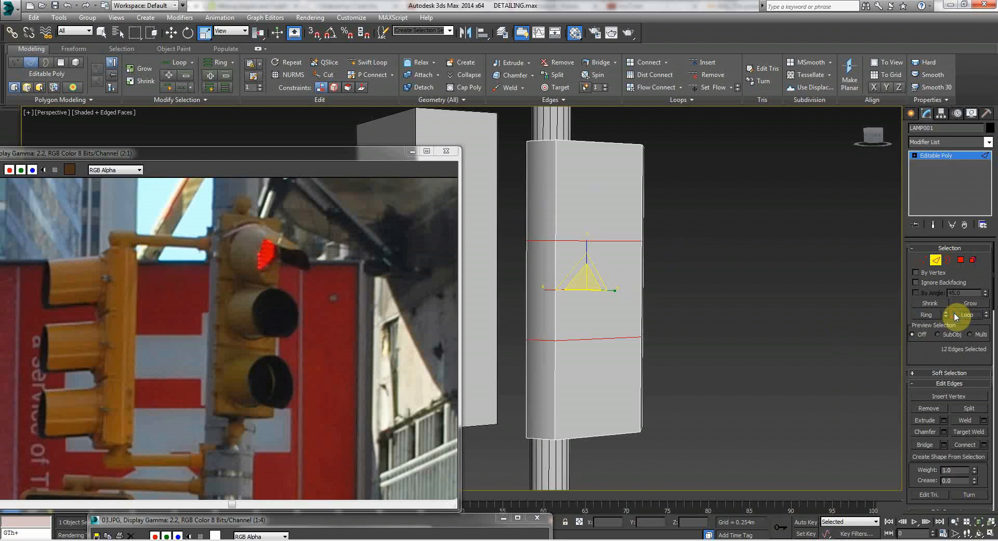
# Chamfer the two selected edge loops of LAMP001 by about 0.27 m with 1 segment.
pyautogui.click(944, 432)
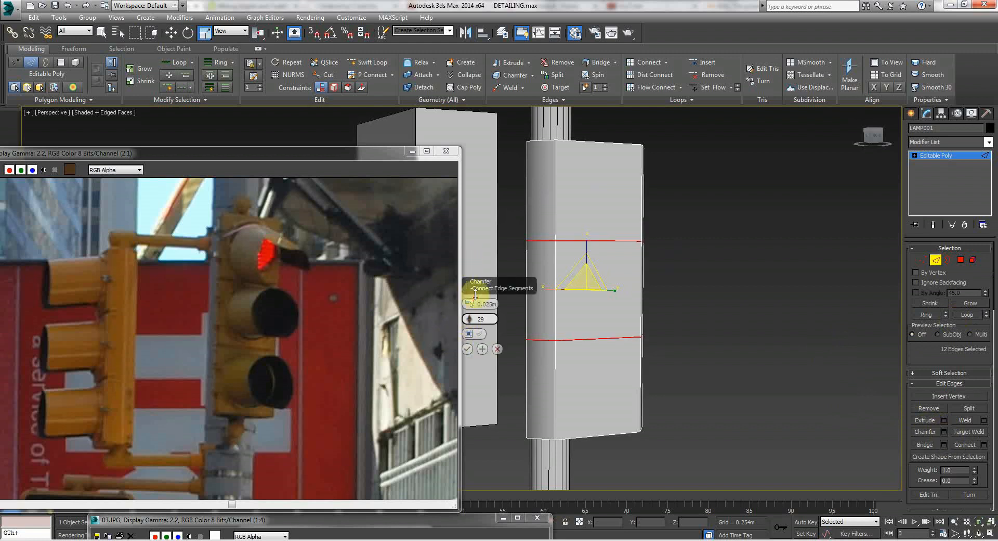
pyautogui.moveTo(471, 306); pyautogui.dragTo(467, 260)
pyautogui.moveTo(470, 317); pyautogui.dragTo(470, 438)
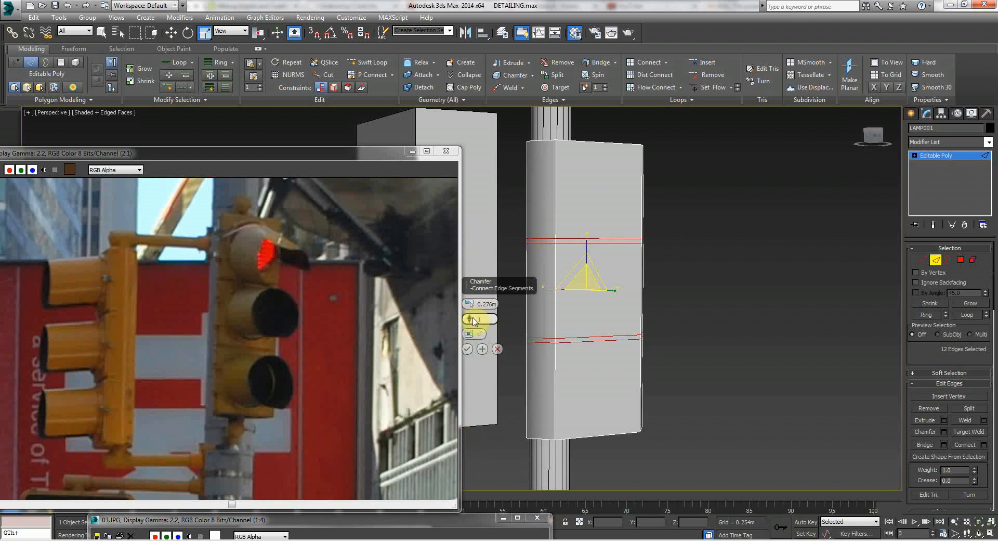
pyautogui.moveTo(471, 311)
pyautogui.mouseDown()
pyautogui.moveTo(471, 285)
pyautogui.moveTo(470, 294)
pyautogui.mouseUp()
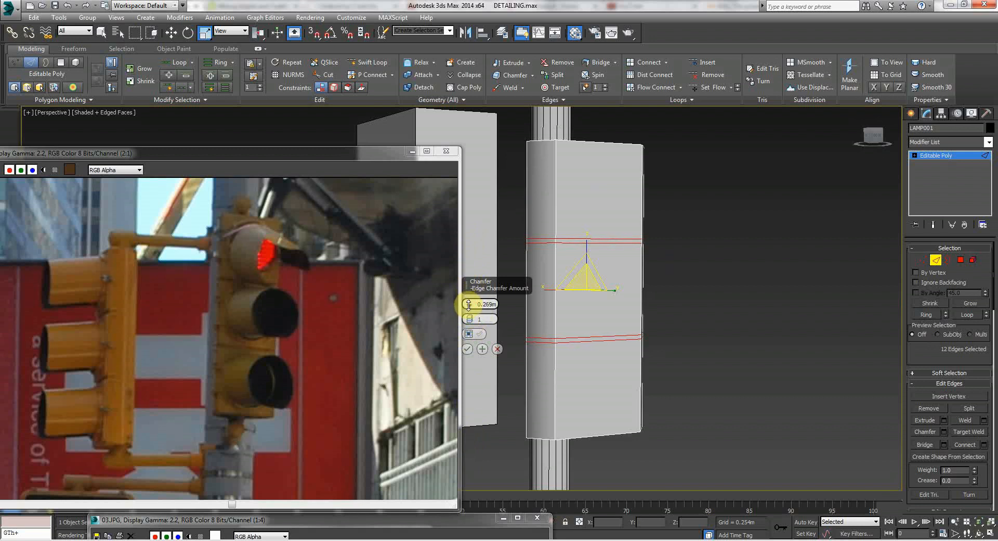
pyautogui.click(468, 349)
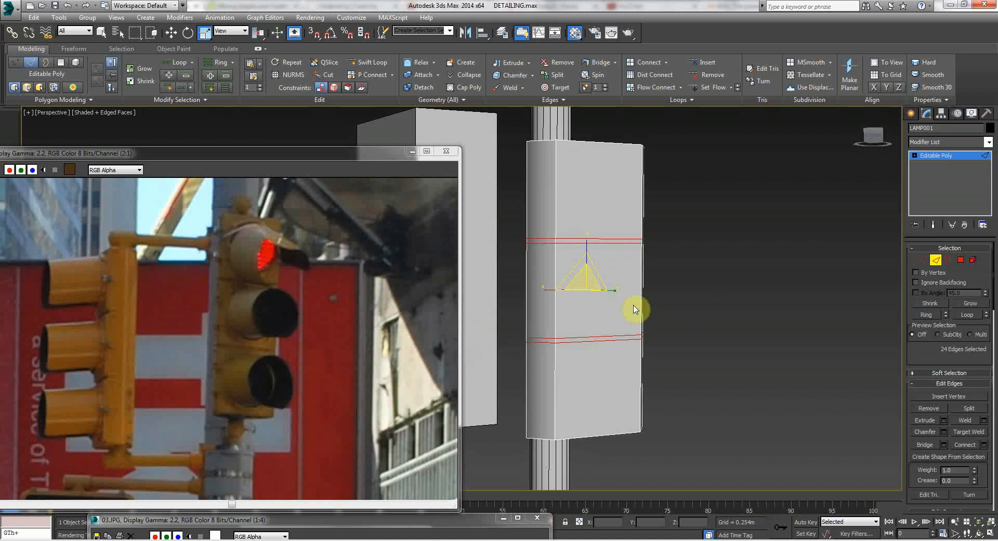
# Select the three large front polygons of the LAMP001 housing and extrude them slightly outward.
pyautogui.rightClick(705, 304)
pyautogui.click(961, 259)
pyautogui.click(577, 187)
pyautogui.keyDown('ctrl'); pyautogui.click(575, 271); pyautogui.keyUp('ctrl')
pyautogui.keyDown('ctrl'); pyautogui.click(592, 369); pyautogui.keyUp('ctrl')
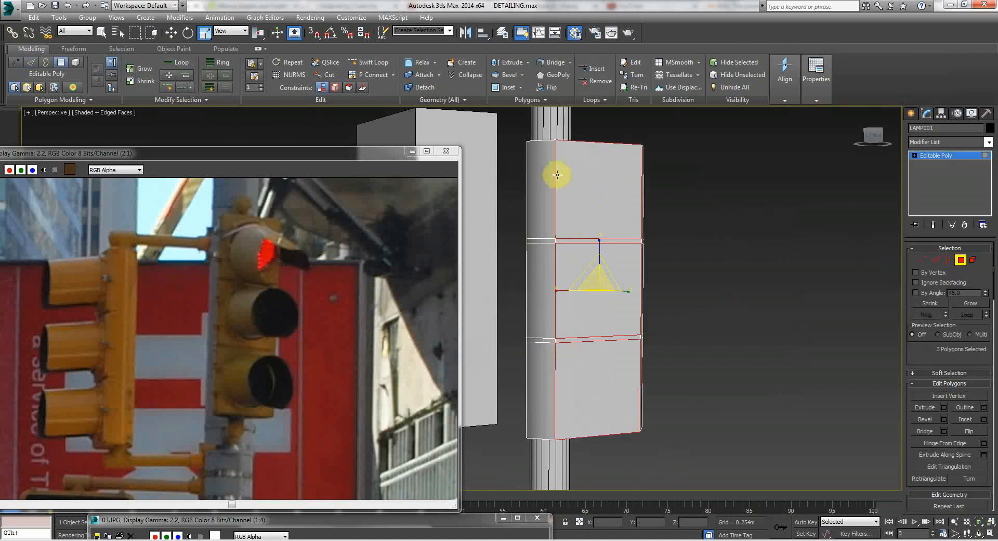
pyautogui.click(944, 407)
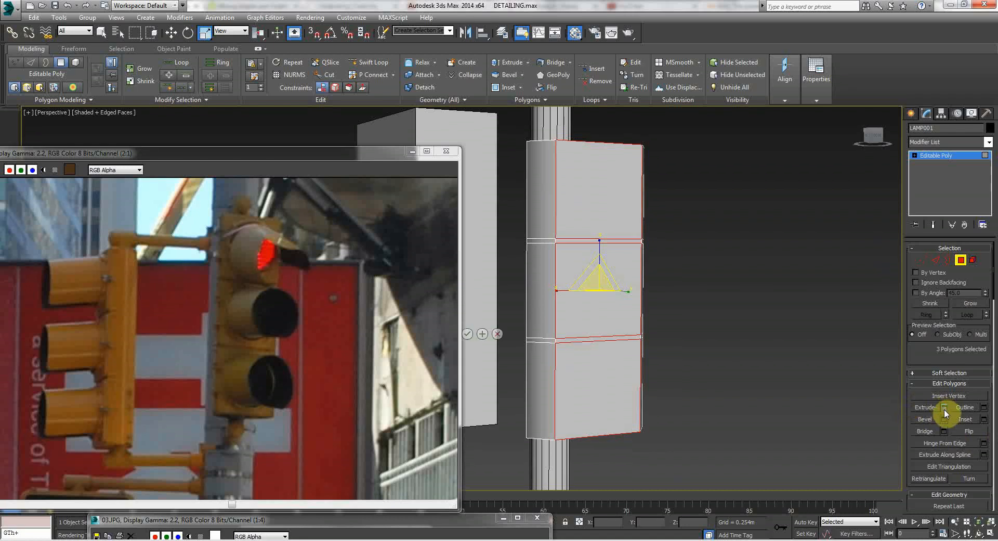
pyautogui.moveTo(469, 317); pyautogui.dragTo(483, 173)
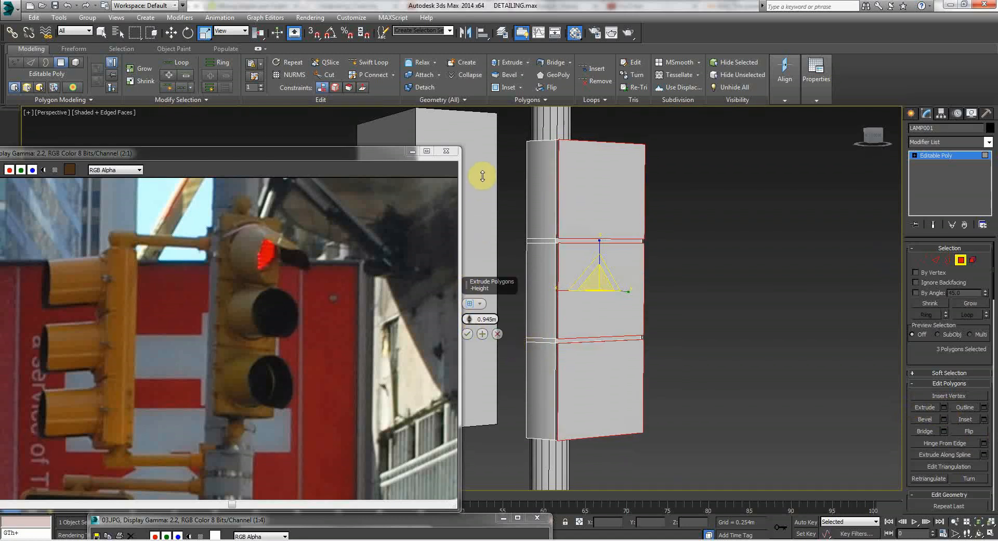
pyautogui.moveTo(465, 321); pyautogui.dragTo(463, 298)
pyautogui.click(466, 334)
# Leave polygon editing and move the LAMP001 housing forward, clear of the pole.
pyautogui.click(688, 346)
pyautogui.press('Up')
pyautogui.moveTo(688, 346)
pyautogui.mouseDown()
pyautogui.moveTo(659, 348)
pyautogui.moveTo(684, 347)
pyautogui.mouseUp()
pyautogui.press('Left')
pyautogui.press('Down')
pyautogui.rightClick(684, 346)
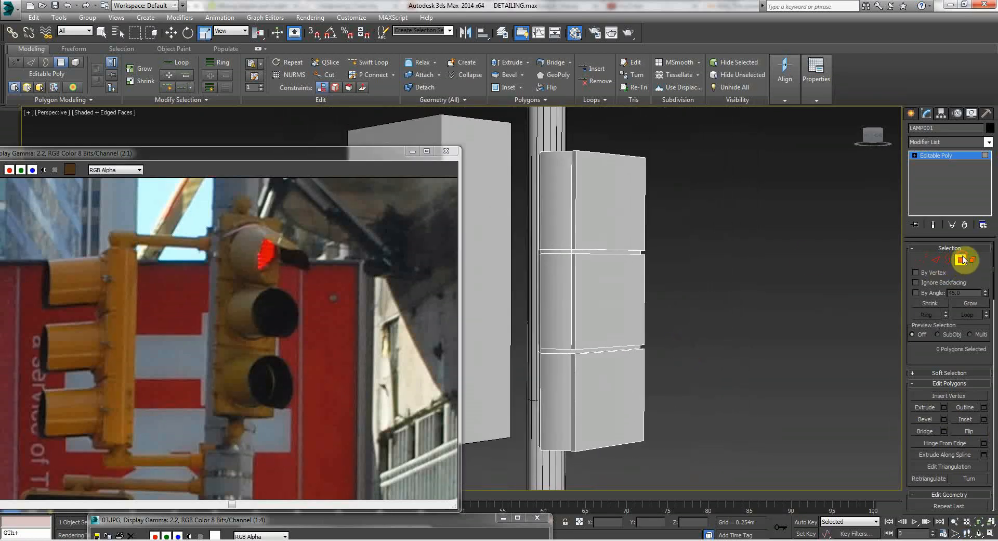
pyautogui.click(963, 260)
pyautogui.click(789, 255)
pyautogui.click(548, 298)
pyautogui.rightClick(568, 300)
pyautogui.click(581, 319)
pyautogui.moveTo(554, 437); pyautogui.dragTo(710, 445)
pyautogui.click(557, 365)
# Examine the grooves between the three lamp sections up close and compare them with the reference photo.
pyautogui.press('Up')
pyautogui.moveTo(633, 349); pyautogui.dragTo(615, 349)
pyautogui.press('Right')
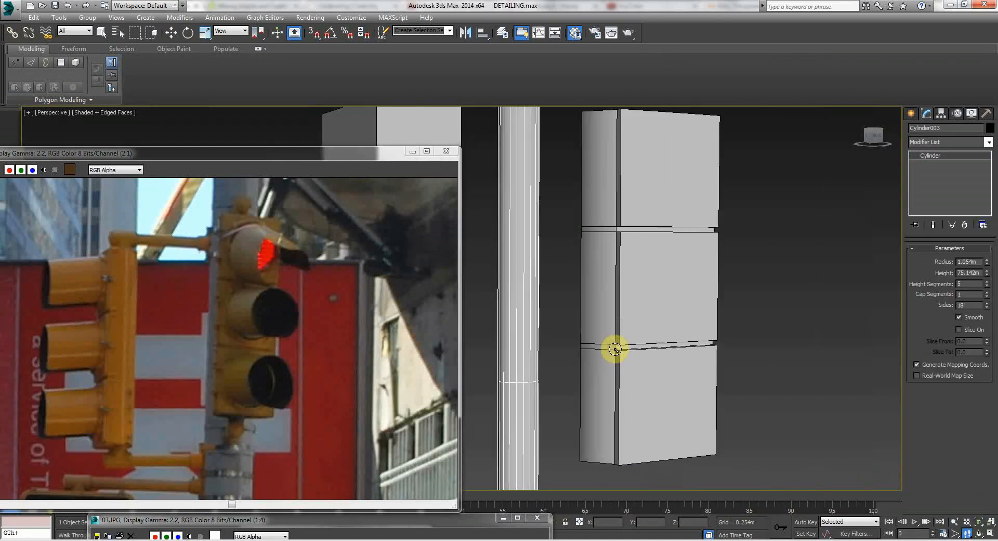
pyautogui.press('Down')
pyautogui.press('Left')
pyautogui.press('Right')
pyautogui.press('Up')
pyautogui.rightClick(542, 286)
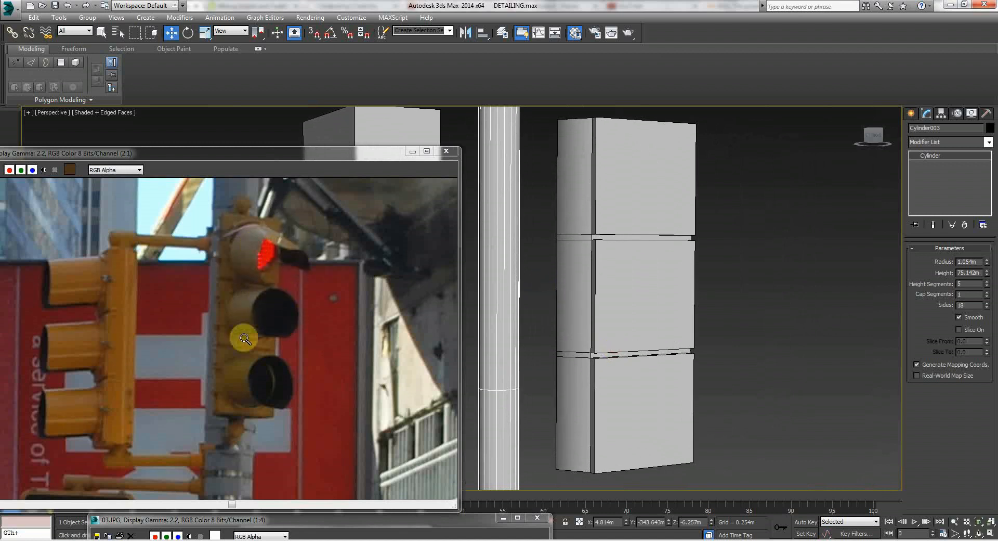
# In the front view, move the LAMP001 housing sideways away from the pole to X 13.941 m.
pyautogui.click(609, 280)
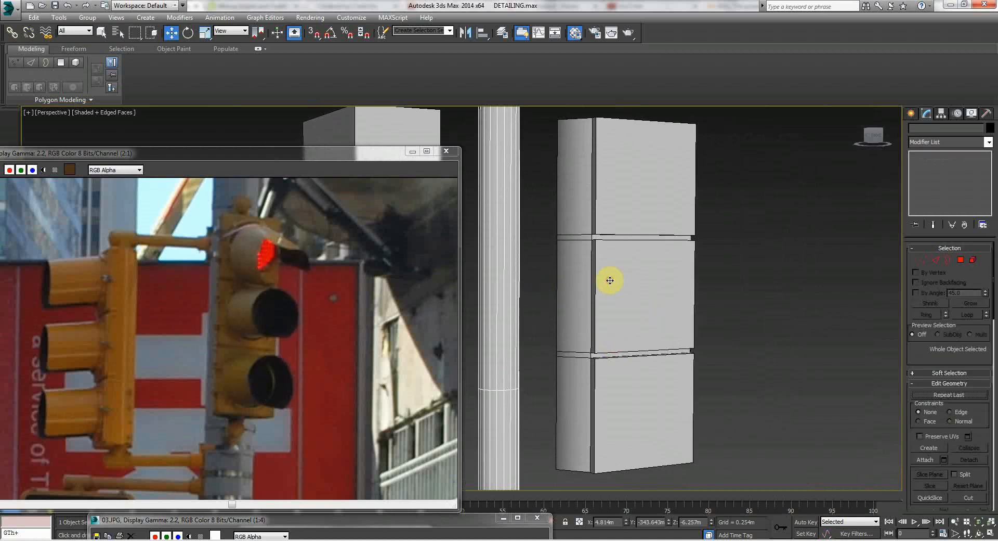
pyautogui.press('l')
pyautogui.scroll(-5, 614, 282)
pyautogui.moveTo(653, 277); pyautogui.dragTo(579, 254, button='middle')
pyautogui.scroll(5, 579, 256)
pyautogui.press('f')
pyautogui.scroll(-6, 597, 272)
pyautogui.moveTo(506, 292); pyautogui.dragTo(588, 285, button='middle')
pyautogui.scroll(5, 582, 282)
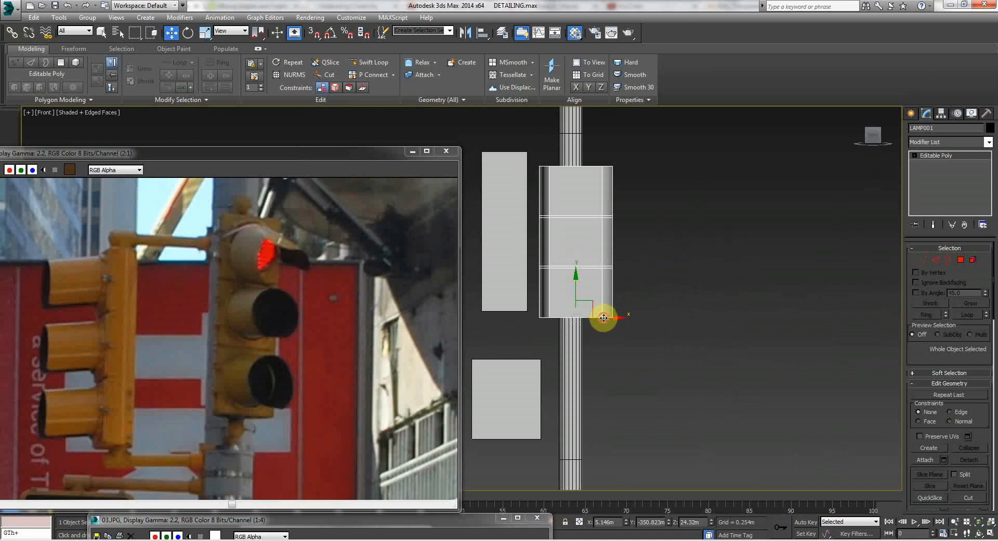
pyautogui.moveTo(603, 317); pyautogui.dragTo(712, 339)
pyautogui.click(697, 358)
pyautogui.moveTo(624, 288); pyautogui.dragTo(581, 306, button='middle')
pyautogui.scroll(3, 582, 306)
pyautogui.moveTo(650, 251); pyautogui.dragTo(543, 330, button='middle')
pyautogui.click(910, 114)
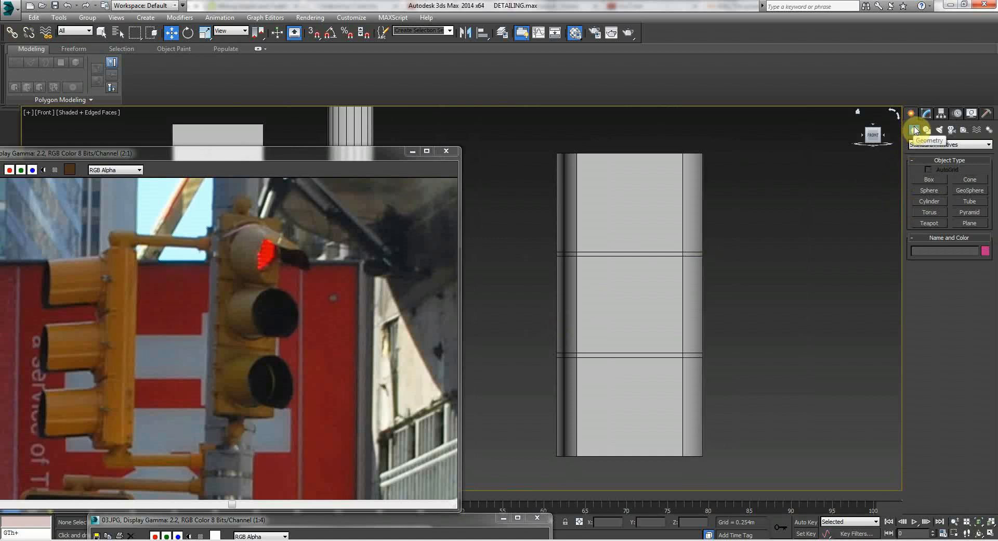
pyautogui.click(927, 202)
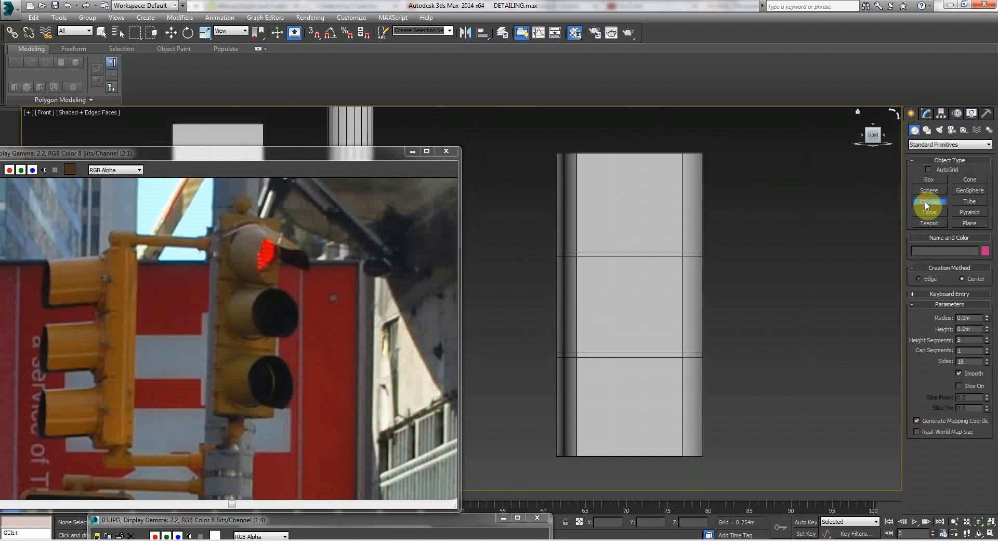
pyautogui.rightClick(633, 214)
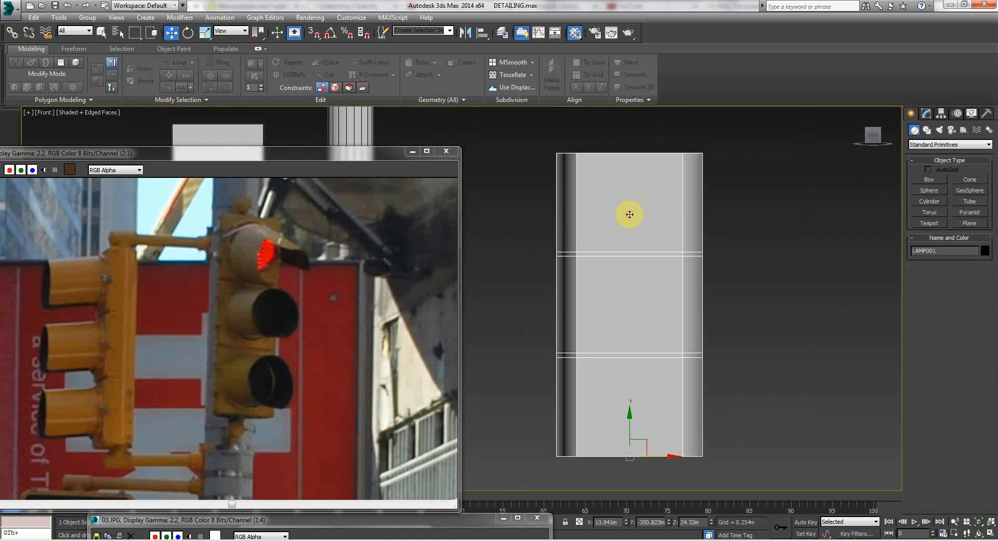
# Scale the LAMP001 housing slightly narrower along X in the front view.
pyautogui.rightClick(631, 215)
pyautogui.click(671, 246)
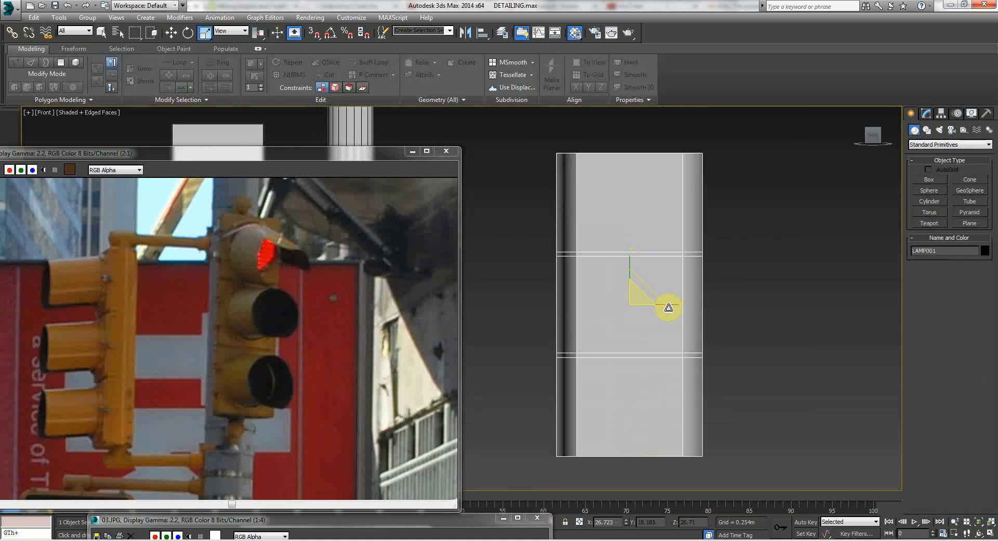
pyautogui.moveTo(670, 304); pyautogui.dragTo(665, 245)
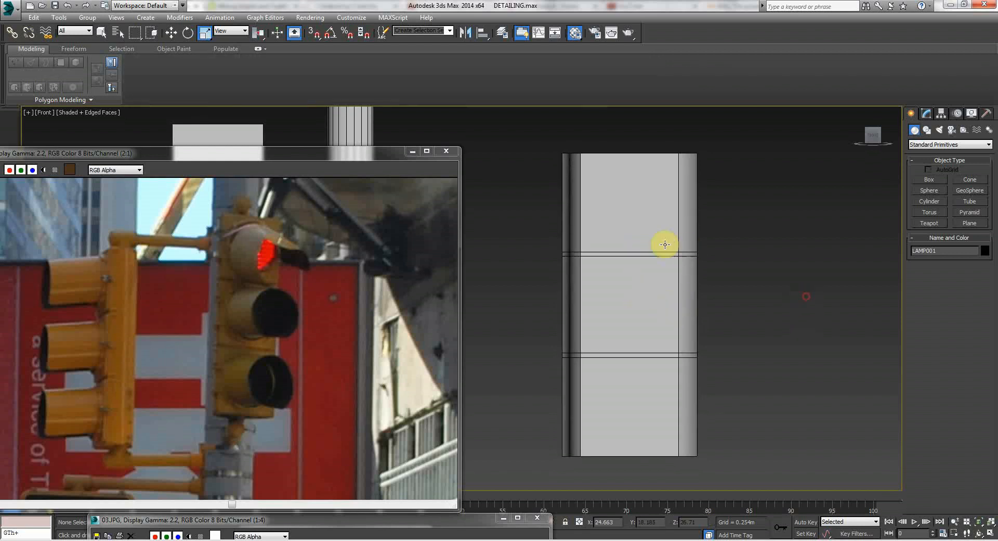
pyautogui.click(919, 203)
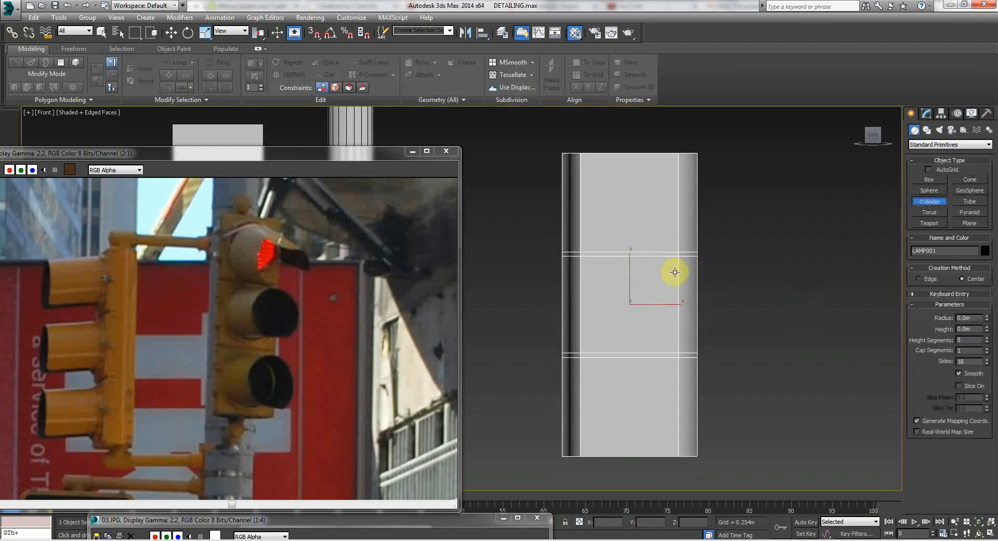
pyautogui.moveTo(753, 219); pyautogui.dragTo(733, 187)
pyautogui.rightClick(773, 198)
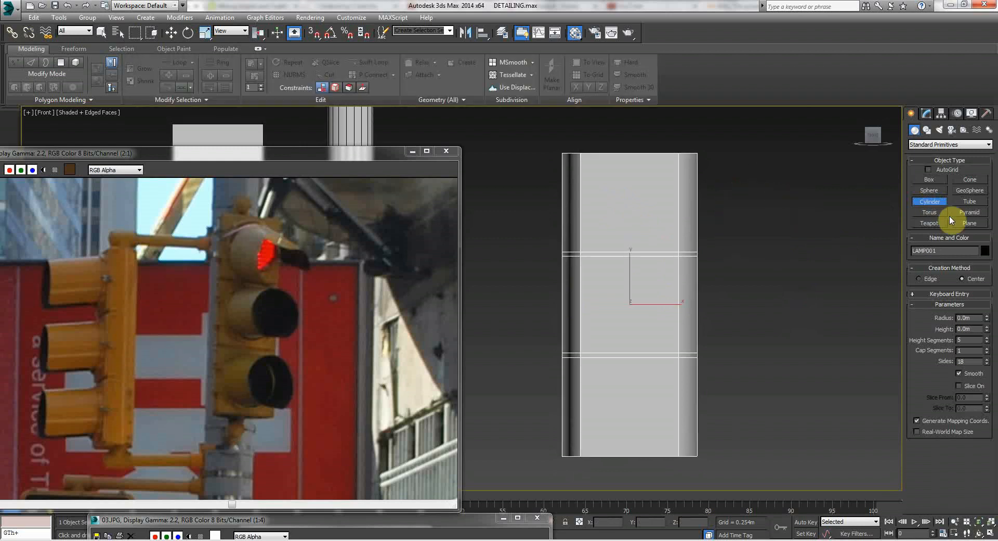
# Draw a trial tube beside the housing with radii of about 1.31 m and 1.38 m, and delete it.
pyautogui.click(969, 203)
pyautogui.moveTo(784, 210); pyautogui.dragTo(765, 175)
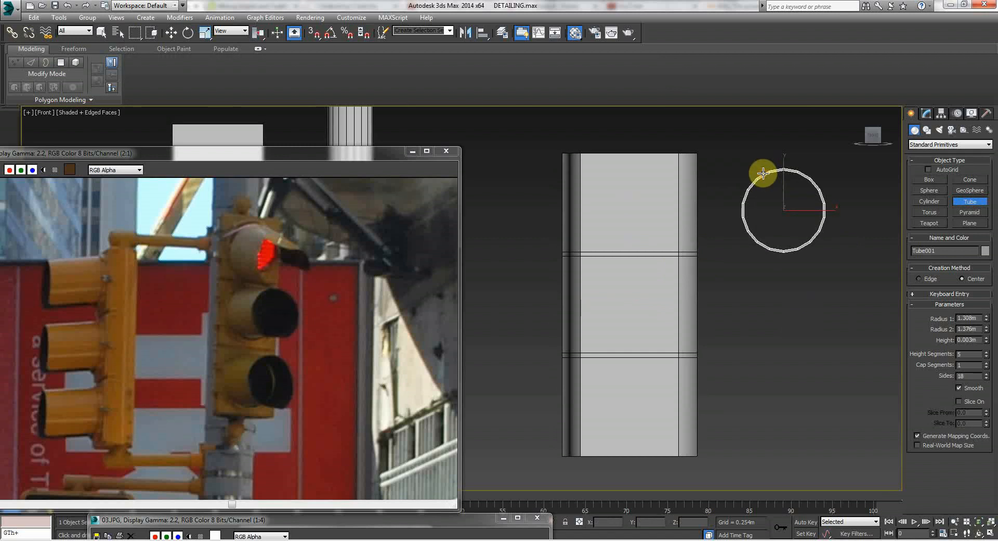
pyautogui.click(760, 137)
pyautogui.rightClick(760, 138)
pyautogui.press('p')
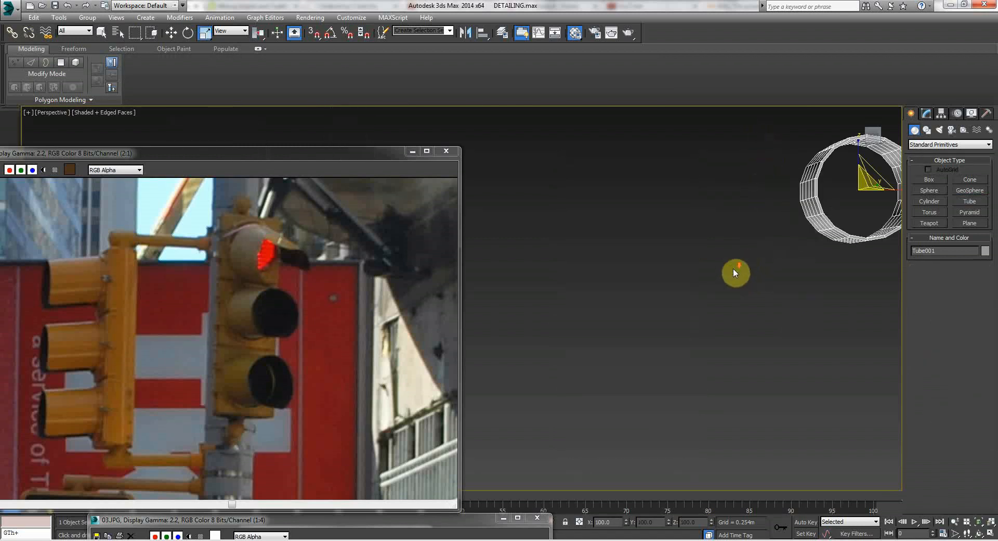
pyautogui.scroll(-5, 733, 273)
pyautogui.scroll(3, 720, 286)
pyautogui.press('Delete')
pyautogui.scroll(-3, 681, 280)
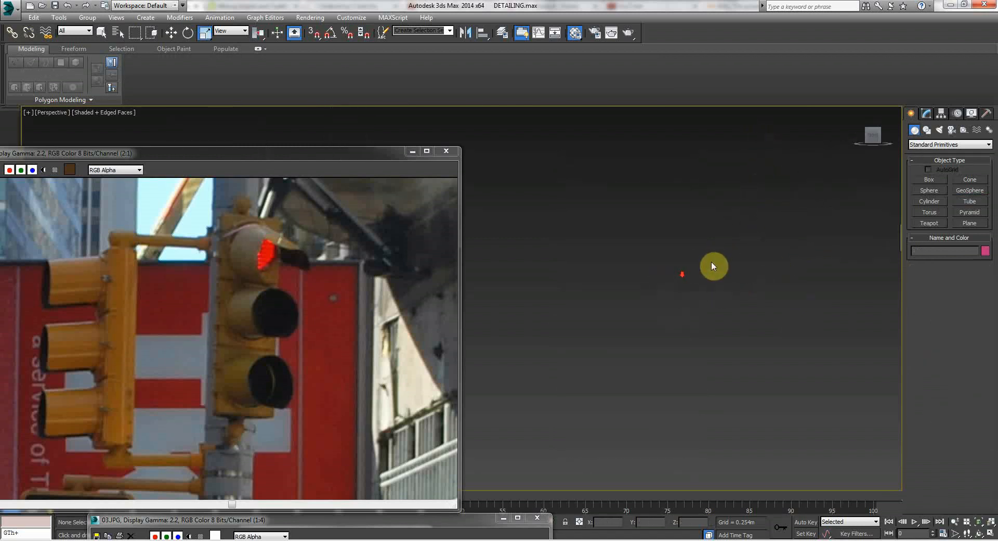
pyautogui.scroll(6, 708, 266)
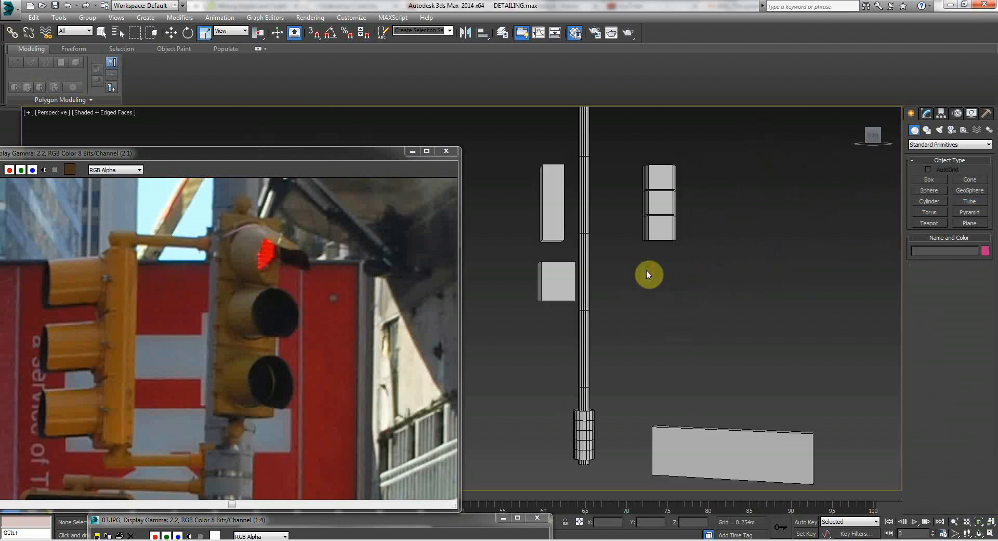
pyautogui.click(968, 201)
pyautogui.moveTo(719, 318); pyautogui.dragTo(720, 320)
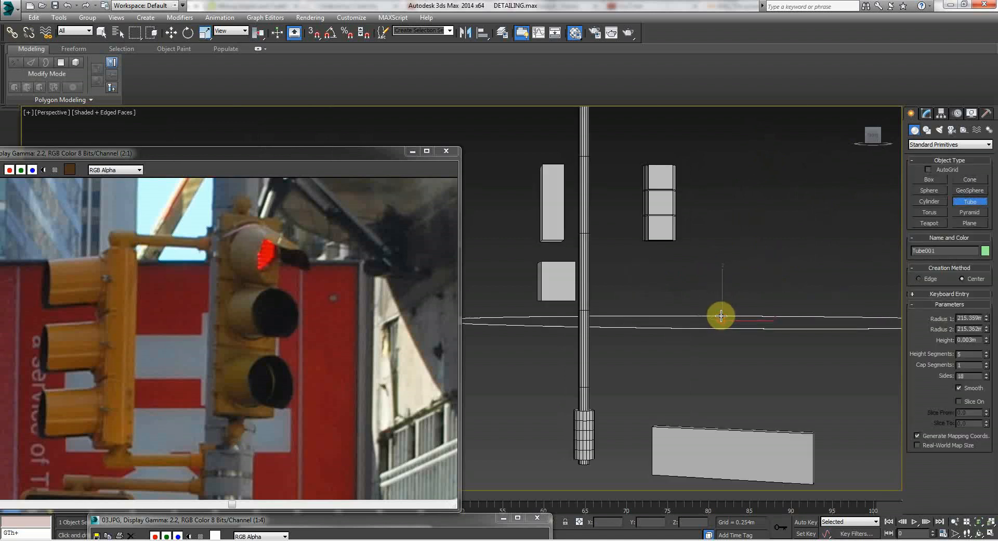
pyautogui.rightClick(720, 320)
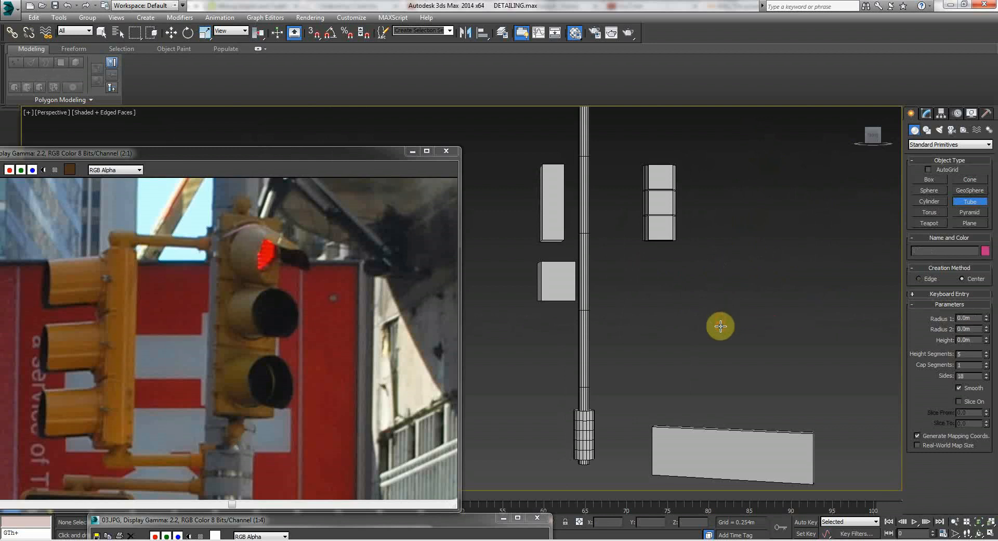
# Draw a tube beside the housing in the front view, with radii about 1.06 m and 1.20 m and height about 0.67 m.
pyautogui.press('l')
pyautogui.moveTo(655, 346); pyautogui.dragTo(607, 323, button='middle')
pyautogui.scroll(2, 607, 323)
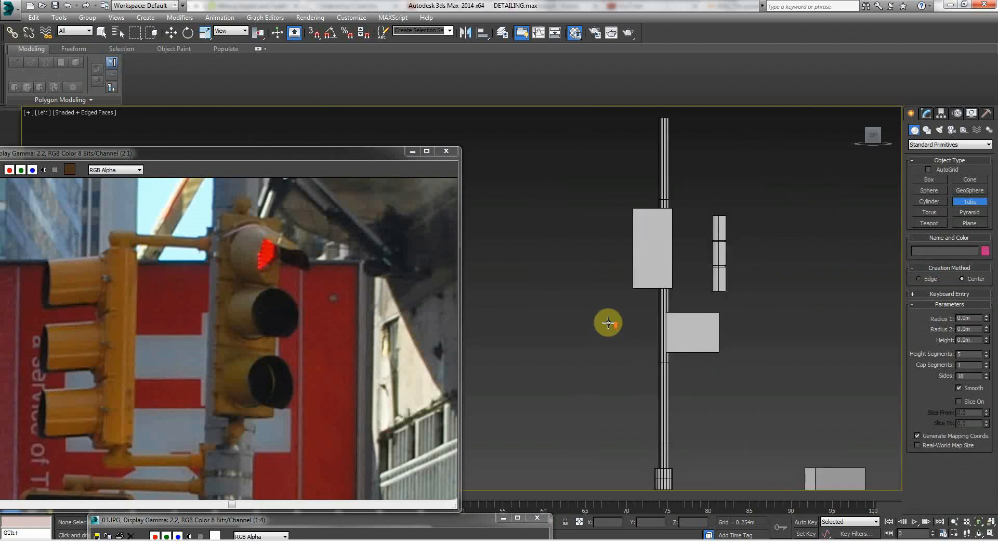
pyautogui.press('f')
pyautogui.moveTo(628, 330); pyautogui.dragTo(678, 312)
pyautogui.moveTo(679, 312); pyautogui.dragTo(652, 294, button='middle')
pyautogui.scroll(1, 656, 298)
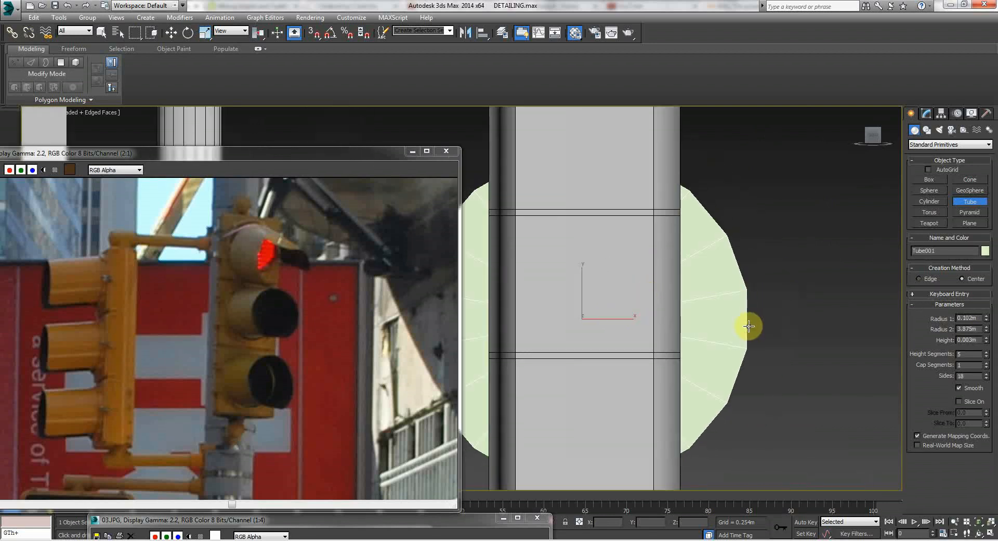
pyautogui.rightClick(769, 307)
pyautogui.moveTo(781, 304); pyautogui.dragTo(764, 261)
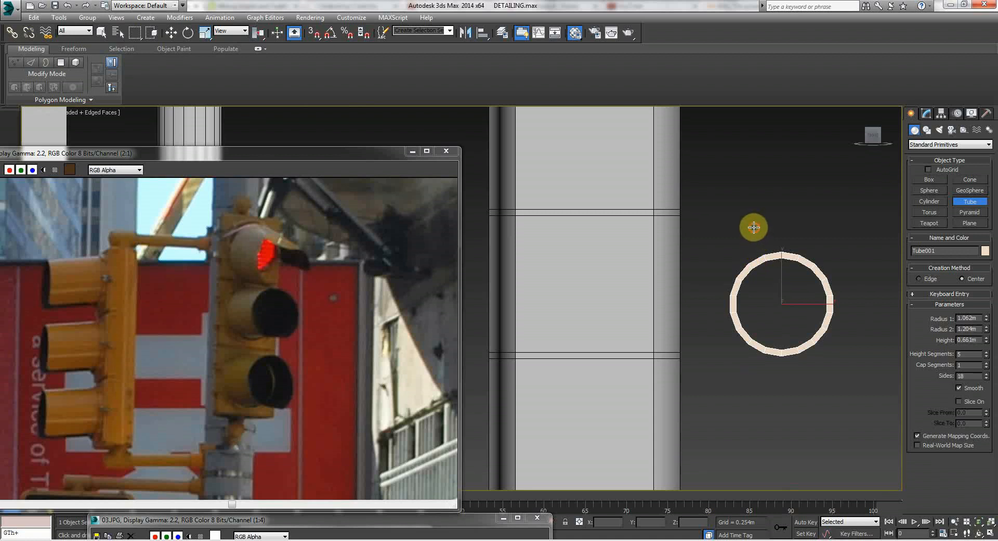
pyautogui.scroll(2, 753, 255)
pyautogui.scroll(-6, 753, 265)
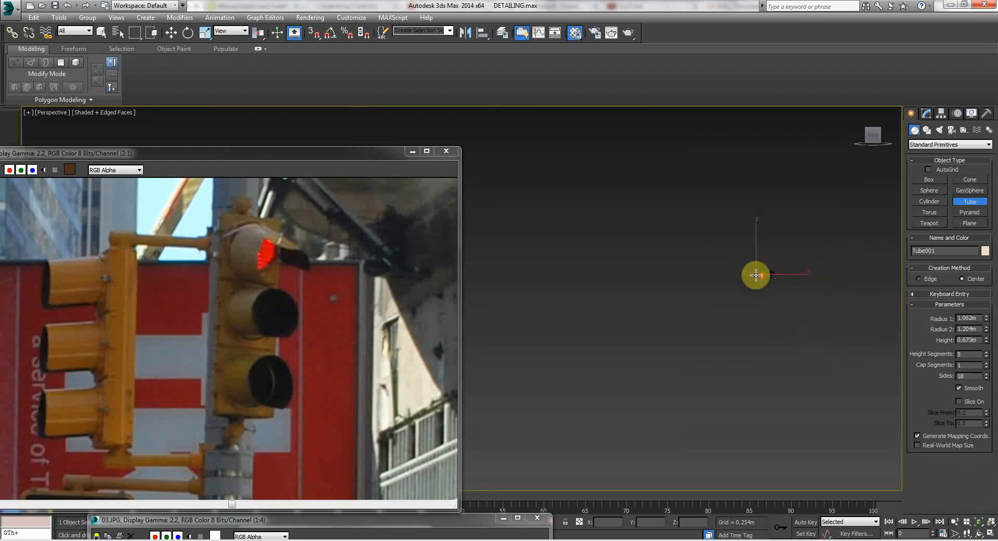
# Locate the new tube in the perspective view and move it across the scene close to the LAMP001 housing.
pyautogui.moveTo(757, 274); pyautogui.dragTo(668, 285, button='middle')
pyautogui.scroll(3, 673, 285)
pyautogui.rightClick(647, 281)
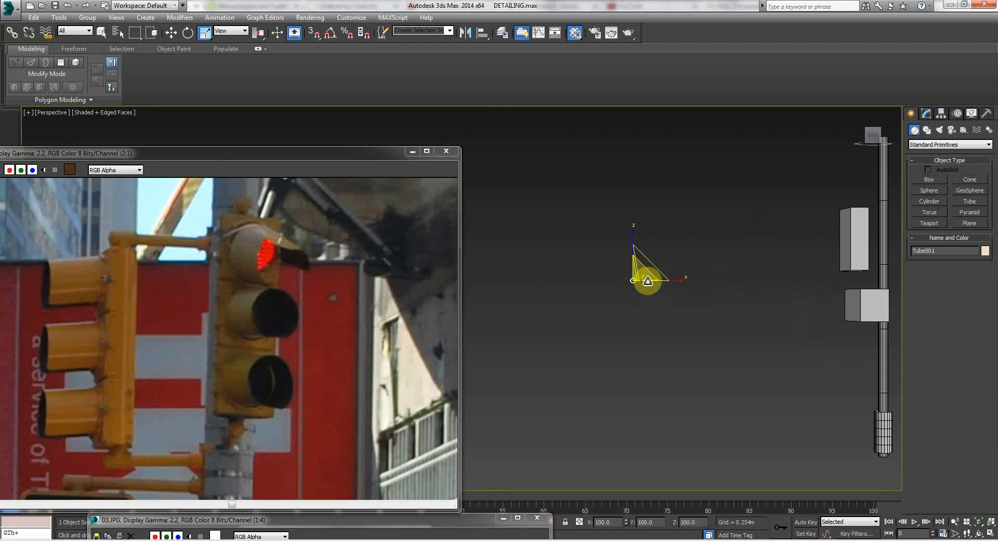
pyautogui.press('Up')
pyautogui.moveTo(683, 282); pyautogui.dragTo(672, 281)
pyautogui.rightClick(672, 279)
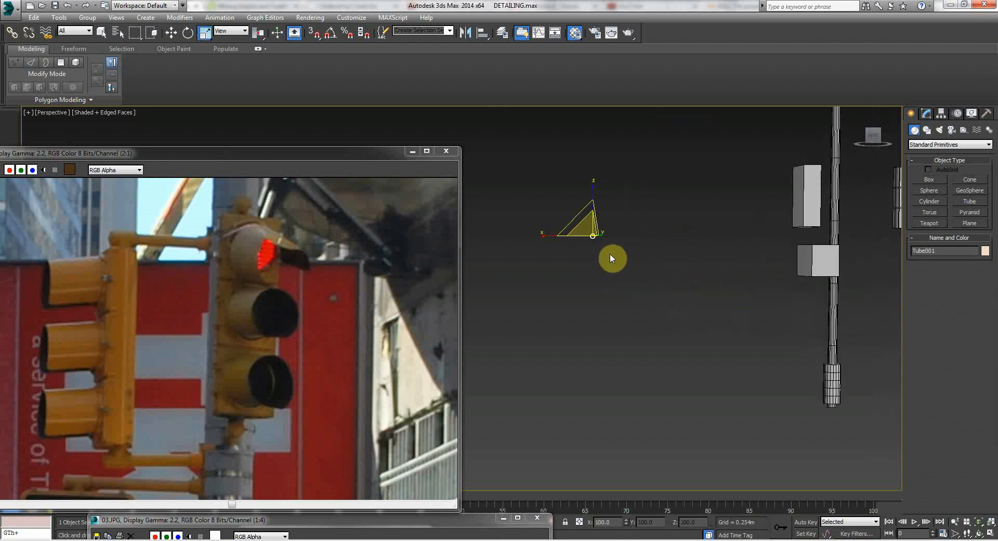
pyautogui.rightClick(604, 232)
pyautogui.click(613, 245)
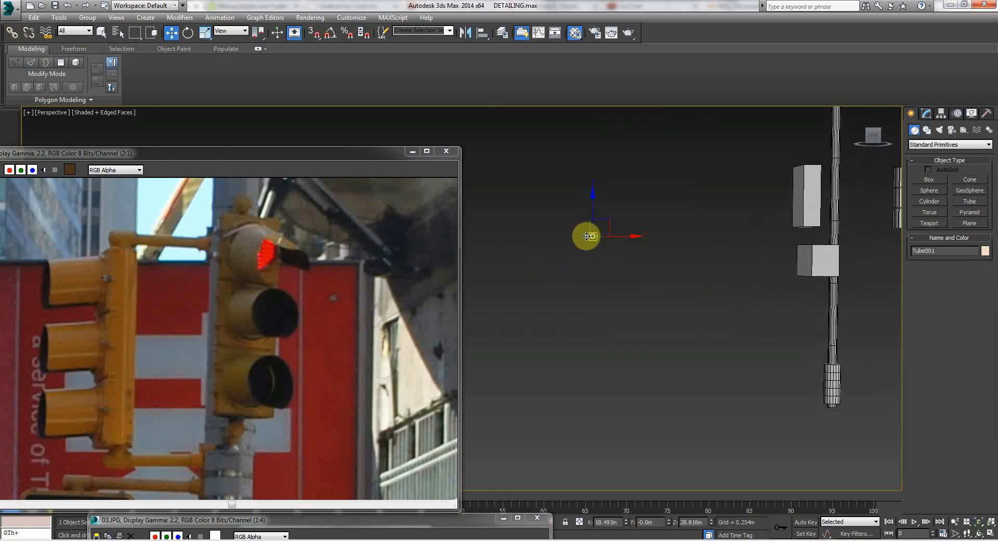
pyautogui.moveTo(591, 236); pyautogui.dragTo(621, 244)
pyautogui.moveTo(601, 255); pyautogui.dragTo(613, 245, button='middle')
pyautogui.moveTo(617, 243); pyautogui.dragTo(838, 284)
pyautogui.moveTo(781, 269); pyautogui.dragTo(707, 296, button='middle')
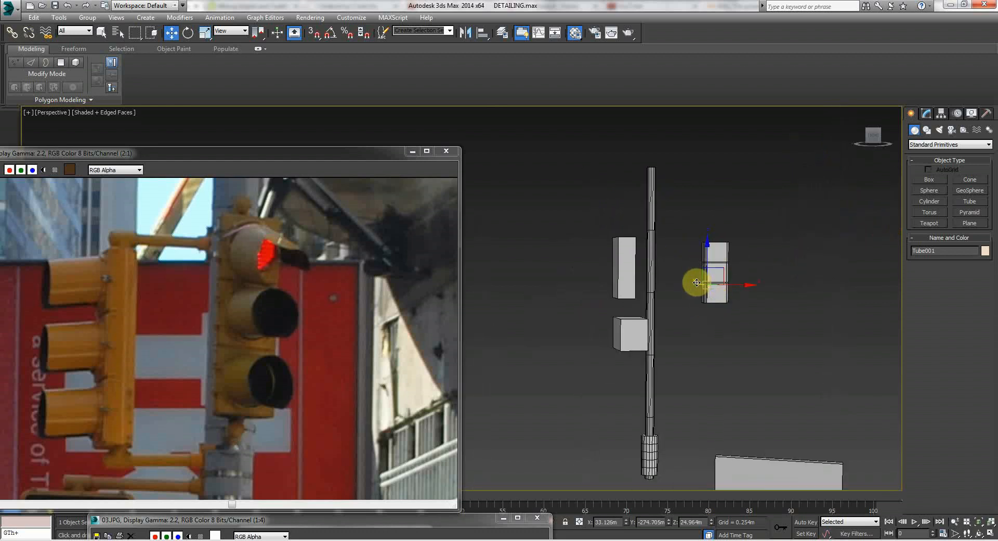
pyautogui.moveTo(704, 288); pyautogui.dragTo(740, 297)
# Move the tube in front of the bottom lamp section of LAMP001 and check its placement up close.
pyautogui.press('Up')
pyautogui.press('Right')
pyautogui.press('Up')
pyautogui.press('Up')
pyautogui.moveTo(743, 299); pyautogui.dragTo(758, 295)
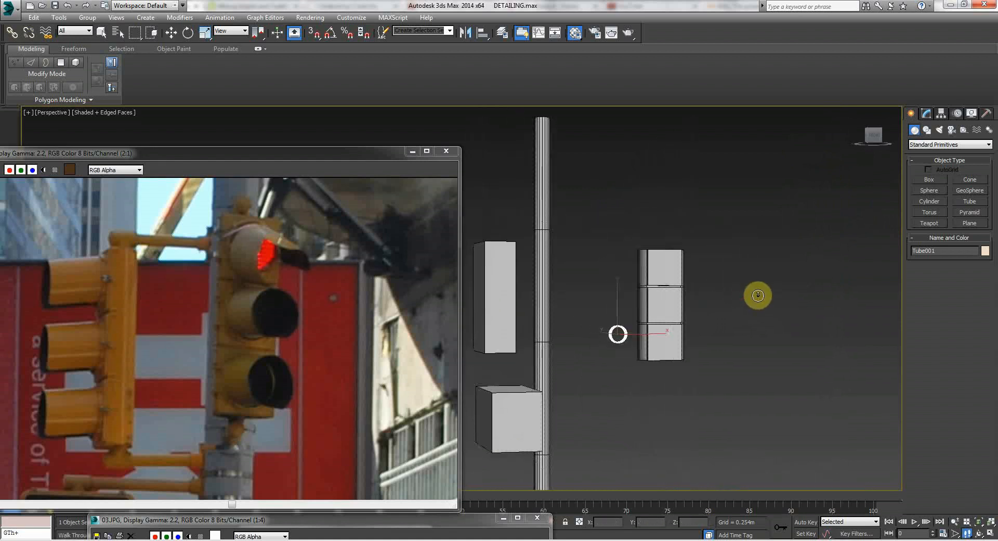
pyautogui.press('Up')
pyautogui.rightClick(693, 301)
pyautogui.moveTo(623, 339); pyautogui.dragTo(721, 389)
pyautogui.moveTo(734, 334); pyautogui.dragTo(731, 372)
pyautogui.press('Up')
pyautogui.press('Right')
pyautogui.press('Up')
pyautogui.press('Down')
pyautogui.press('Left')
pyautogui.rightClick(731, 372)
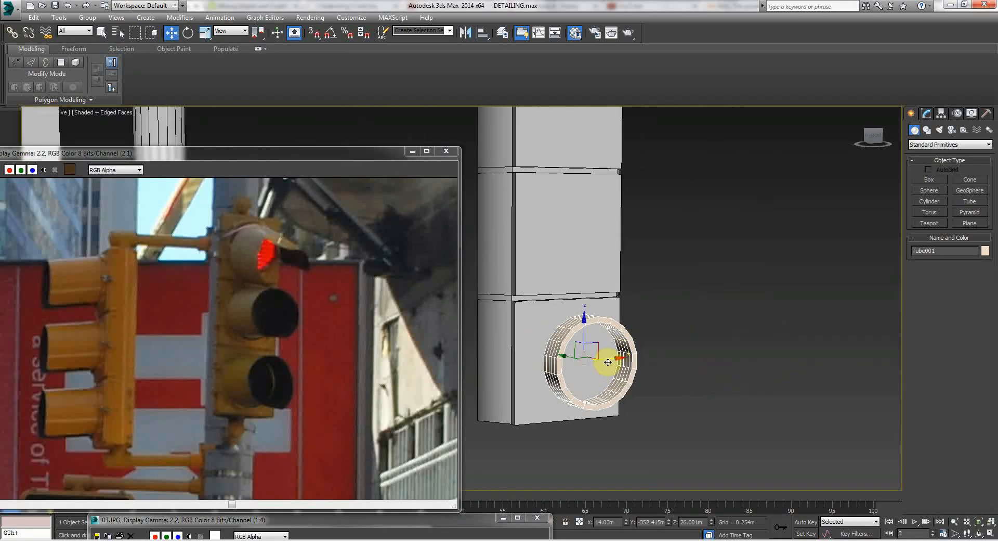
# Shift the tube sideways on the bottom lamp section and set its radii to about 1.09 m and 1.14 m and height to 2.36 m.
pyautogui.moveTo(612, 359); pyautogui.dragTo(600, 364)
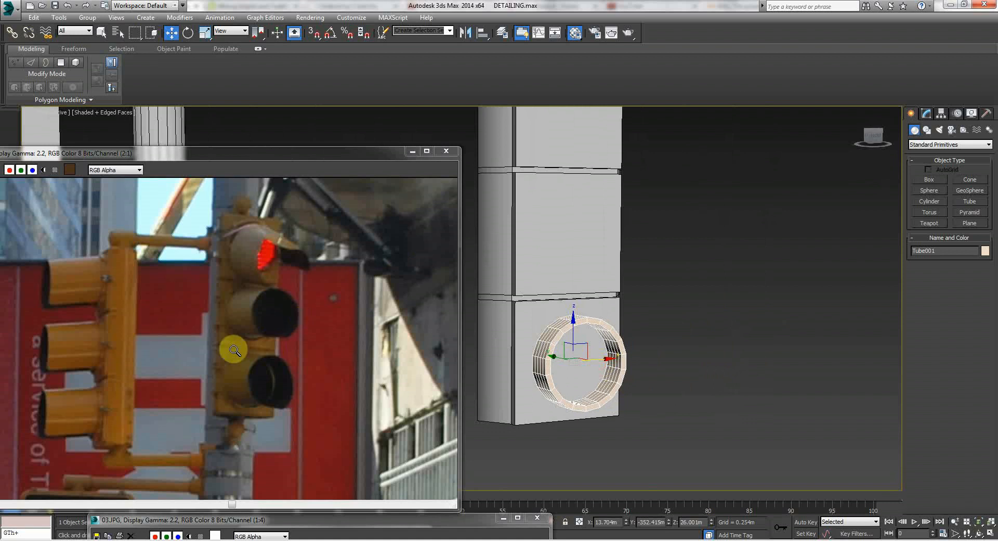
pyautogui.click(926, 112)
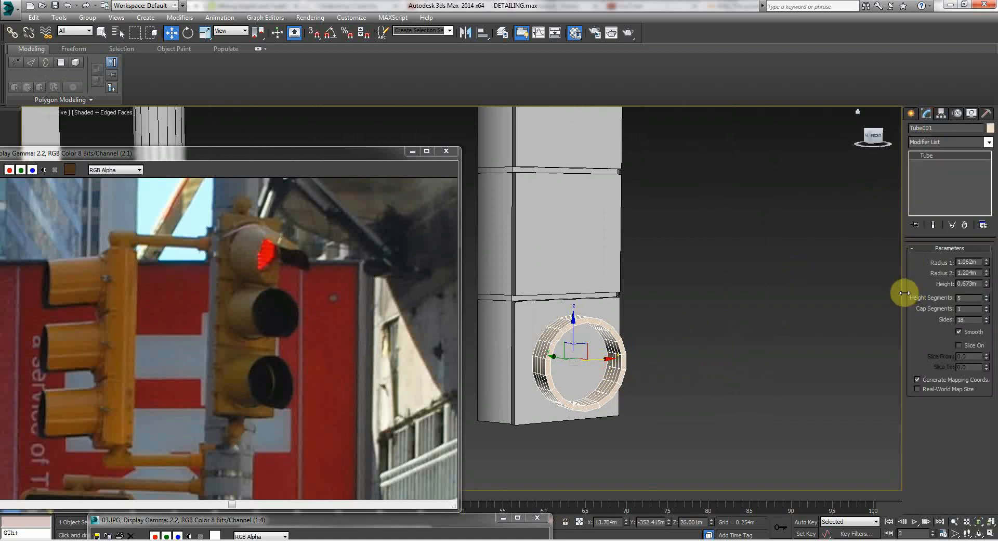
pyautogui.moveTo(986, 275)
pyautogui.mouseDown()
pyautogui.moveTo(992, 150)
pyautogui.moveTo(985, 272)
pyautogui.mouseUp()
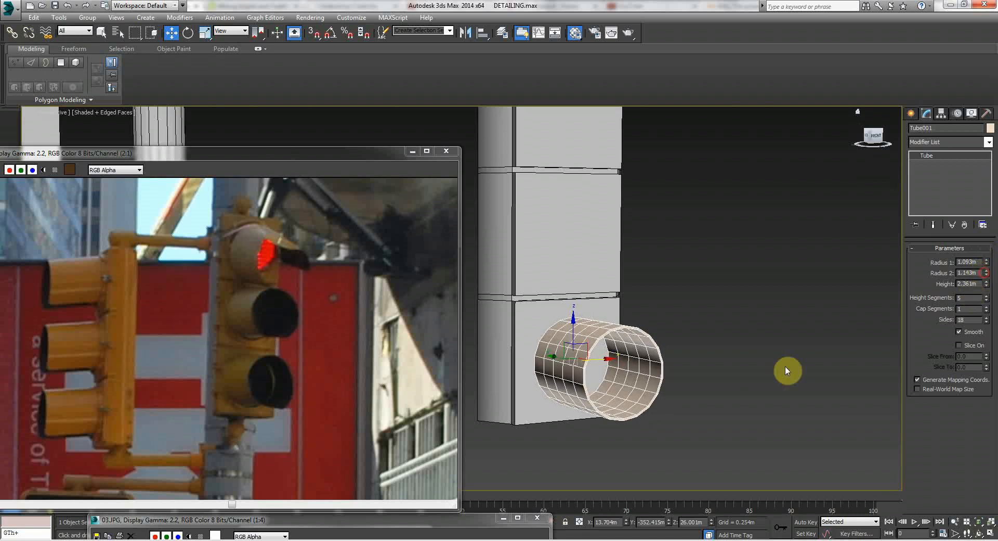
pyautogui.click(771, 367)
# View the bottom lamp section straight from the front and move the tube horizontally to its centre.
pyautogui.click(552, 363)
pyautogui.press('Up')
pyautogui.moveTo(703, 382); pyautogui.dragTo(658, 379)
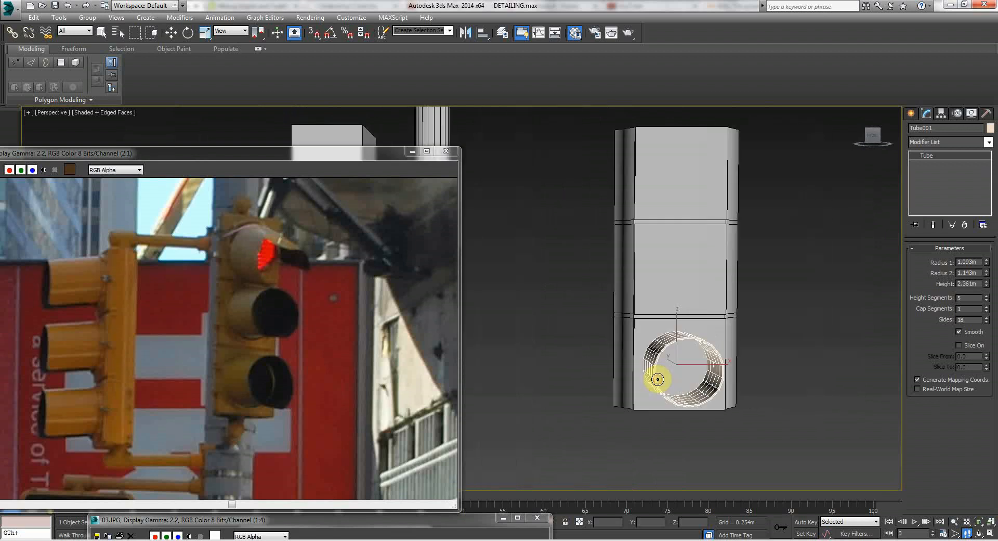
pyautogui.rightClick(637, 373)
pyautogui.hotkey('shift', 'z')
pyautogui.hotkey('shift', 'z')
pyautogui.hotkey('shift', 'z')
pyautogui.hotkey('shift', 'z')
pyautogui.rightClick(625, 318)
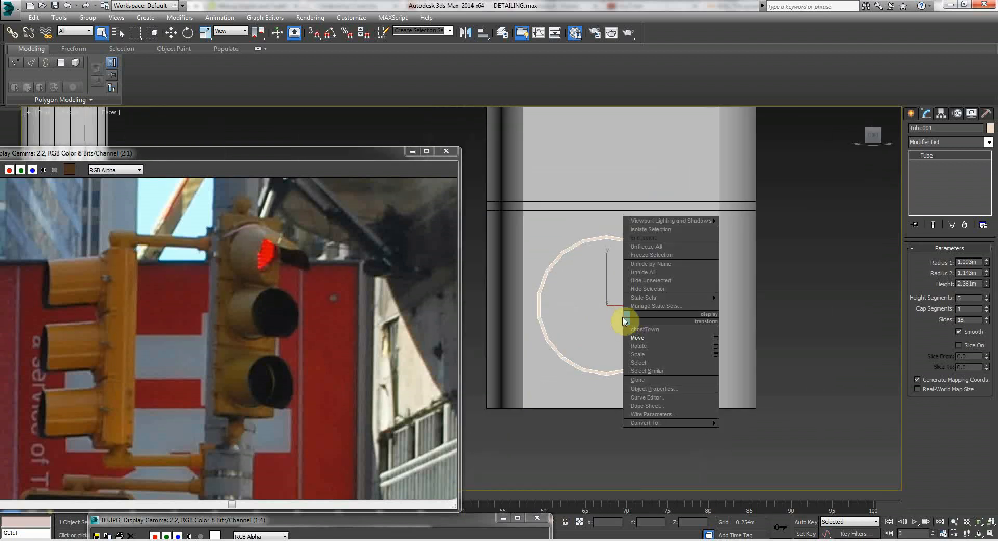
pyautogui.click(637, 338)
pyautogui.moveTo(642, 306); pyautogui.dragTo(653, 306)
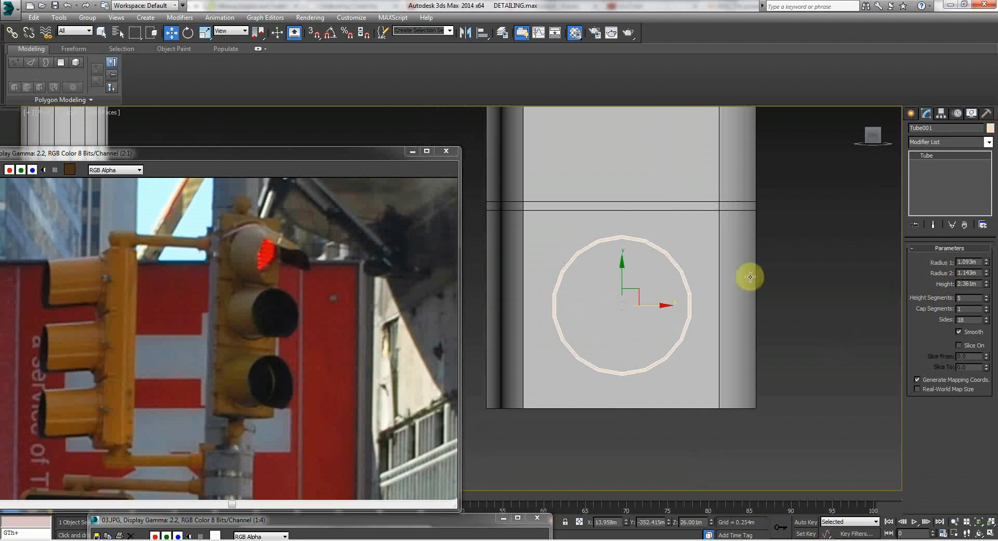
# Enlarge the tube to radii of about 1.42 m and 1.35 m and set its sides to 27.
pyautogui.moveTo(986, 261); pyautogui.dragTo(981, 243)
pyautogui.moveTo(988, 276); pyautogui.dragTo(987, 262)
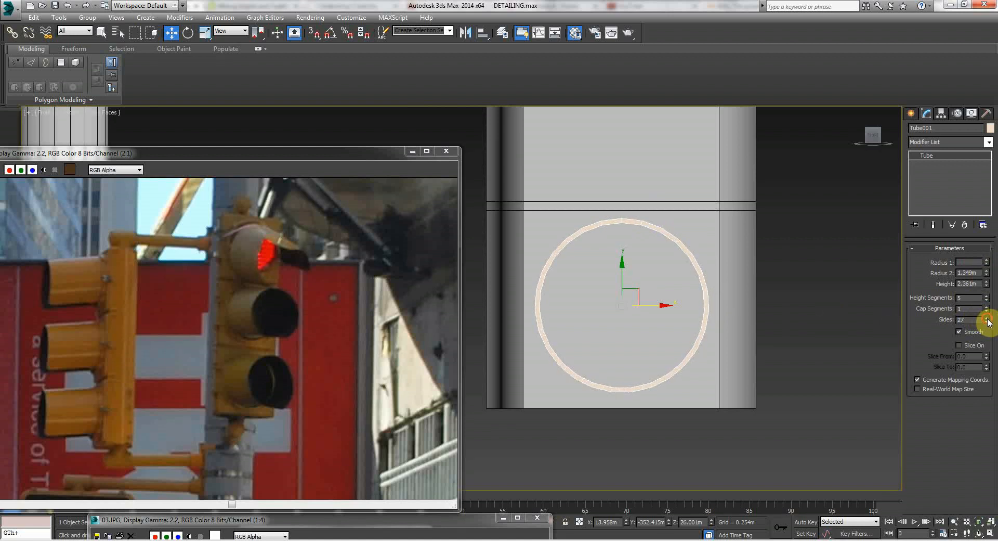
pyautogui.click(850, 268)
pyautogui.click(652, 224)
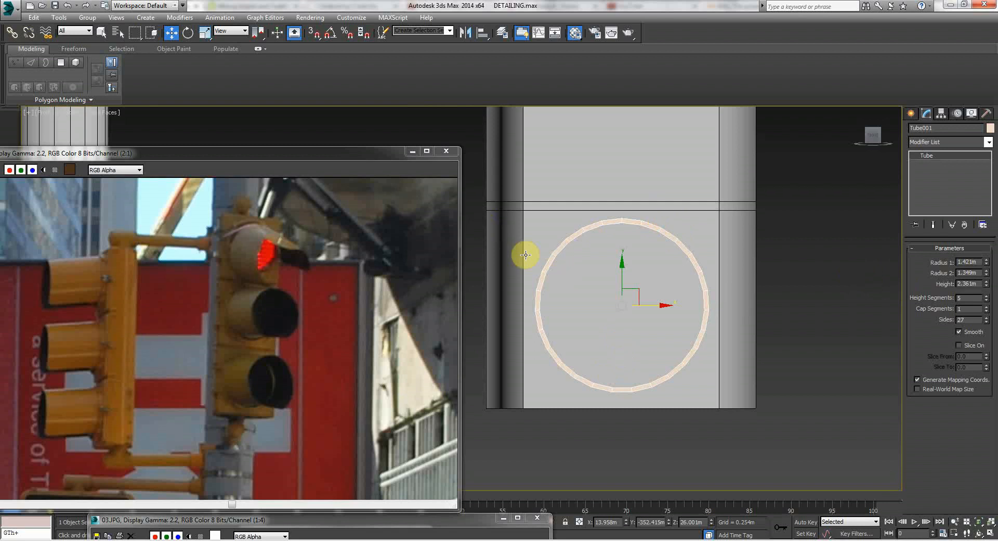
# Move the tube about 0.69 m back against the front face of the bottom lamp section in the perspective view.
pyautogui.click(483, 236)
pyautogui.moveTo(578, 287); pyautogui.dragTo(590, 294, button='middle')
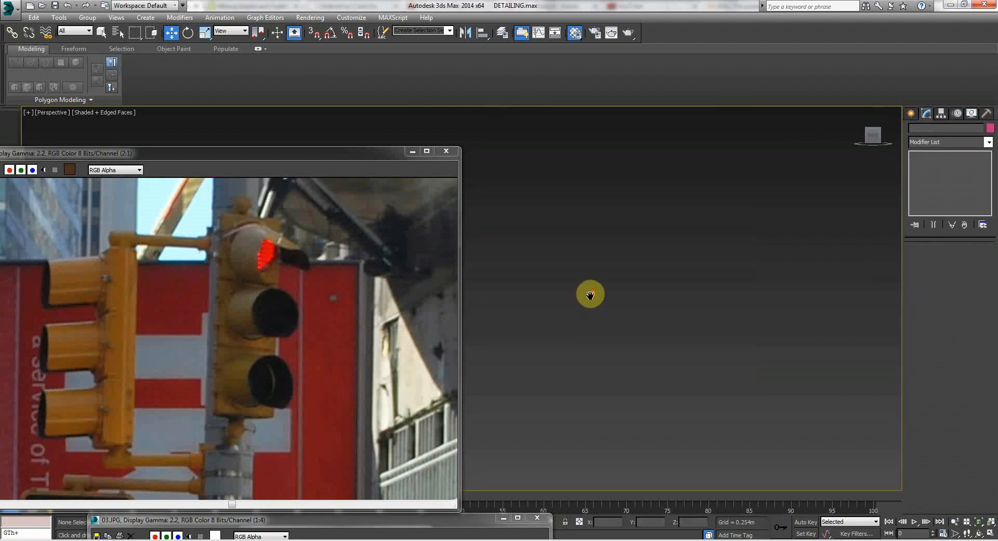
pyautogui.scroll(-5, 613, 314)
pyautogui.scroll(1, 613, 314)
pyautogui.moveTo(784, 277); pyautogui.dragTo(692, 247, button='middle')
pyautogui.scroll(4, 649, 313)
pyautogui.scroll(-4, 652, 304)
pyautogui.scroll(5, 651, 307)
pyautogui.moveTo(652, 320); pyautogui.dragTo(620, 213, button='middle')
pyautogui.scroll(-5, 667, 267)
pyautogui.moveTo(667, 267); pyautogui.dragTo(664, 296, button='middle')
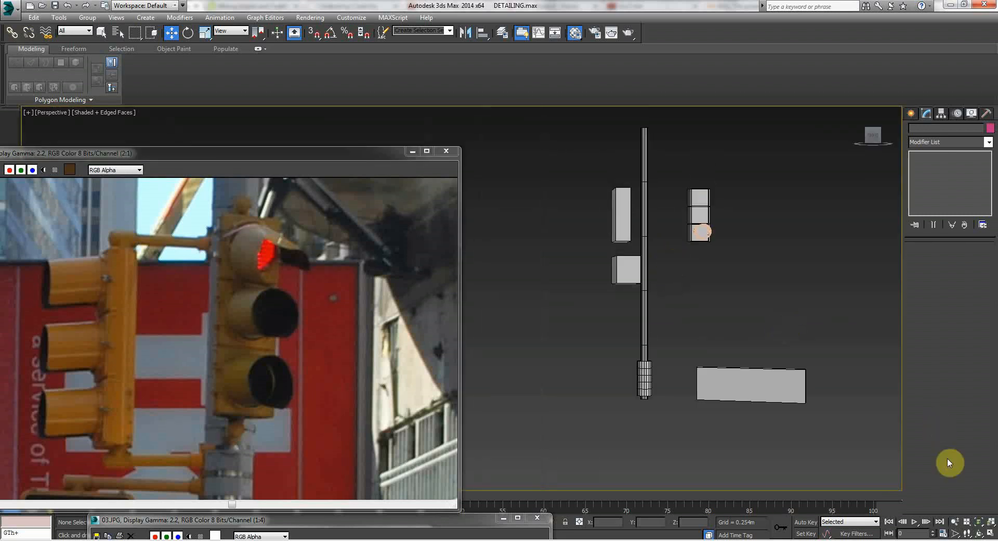
pyautogui.click(955, 522)
pyautogui.moveTo(662, 289); pyautogui.dragTo(738, 384)
pyautogui.press('w')
pyautogui.click(532, 346)
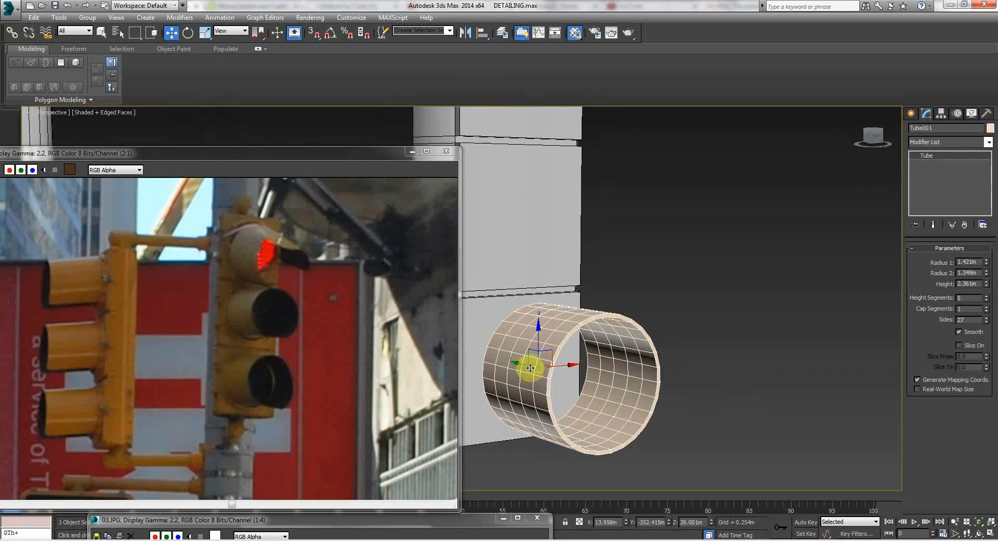
pyautogui.moveTo(520, 361); pyautogui.dragTo(502, 359)
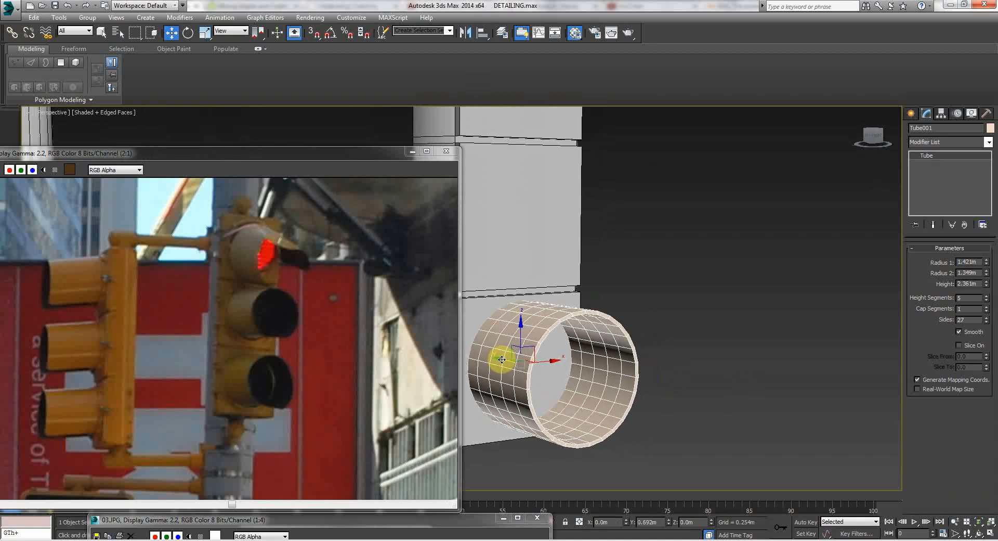
# Reduce the tube's radii to about 1.32 m and 1.27 m to fit within the bottom lamp section.
pyautogui.click(688, 404)
pyautogui.press('Up')
pyautogui.moveTo(581, 379); pyautogui.dragTo(549, 379)
pyautogui.press('Right')
pyautogui.press('Left')
pyautogui.press('Up')
pyautogui.click(547, 352)
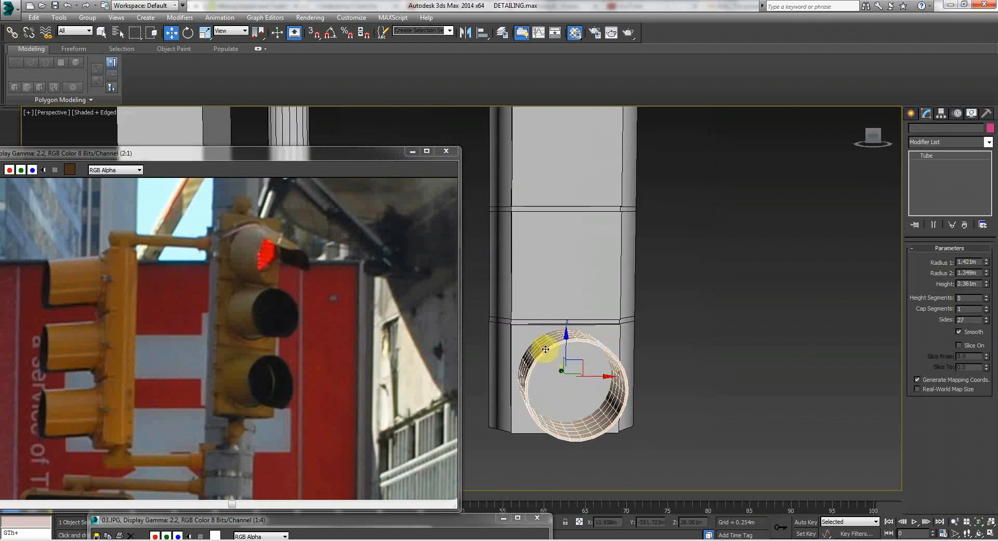
pyautogui.moveTo(987, 265)
pyautogui.mouseDown()
pyautogui.moveTo(983, 276)
pyautogui.moveTo(984, 263)
pyautogui.mouseUp()
# Set the tube's height to about 2.84 m and reduce its height segments to 2.
pyautogui.click(809, 320)
pyautogui.press('Up')
pyautogui.press('Left')
pyautogui.moveTo(731, 352)
pyautogui.mouseDown()
pyautogui.moveTo(804, 347)
pyautogui.moveTo(743, 361)
pyautogui.mouseUp()
pyautogui.press('Up')
pyautogui.press('w')
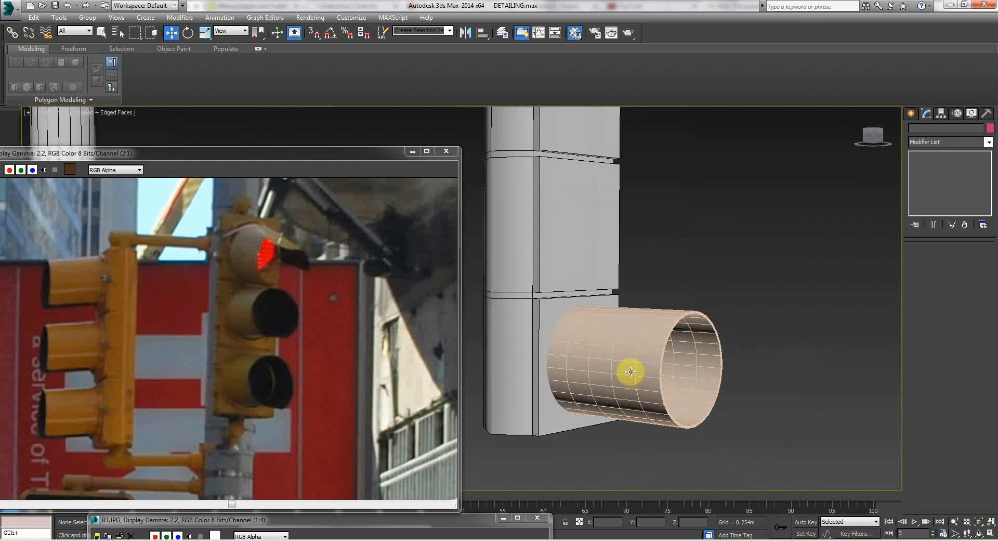
pyautogui.click(630, 373)
pyautogui.moveTo(988, 289); pyautogui.dragTo(987, 294)
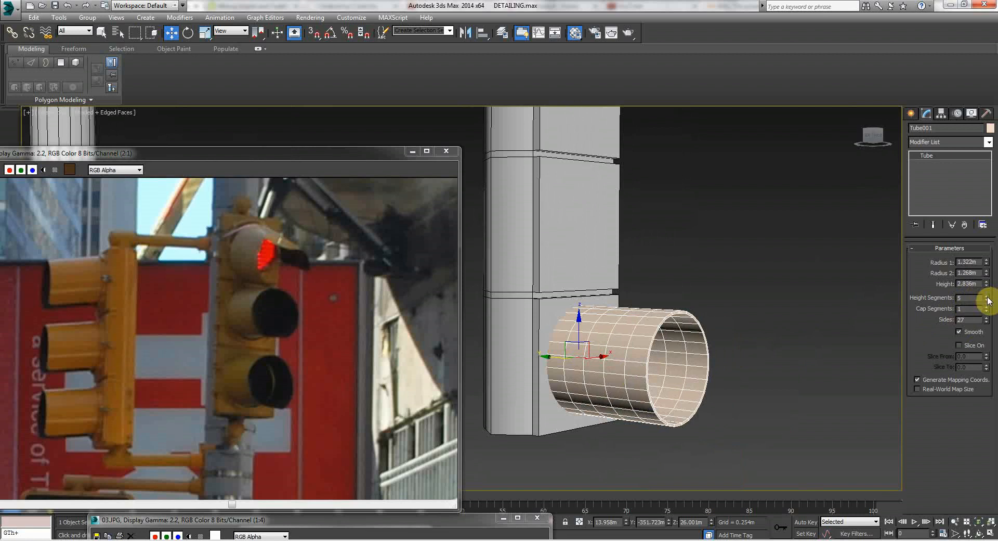
pyautogui.click(987, 302)
pyautogui.click(987, 302)
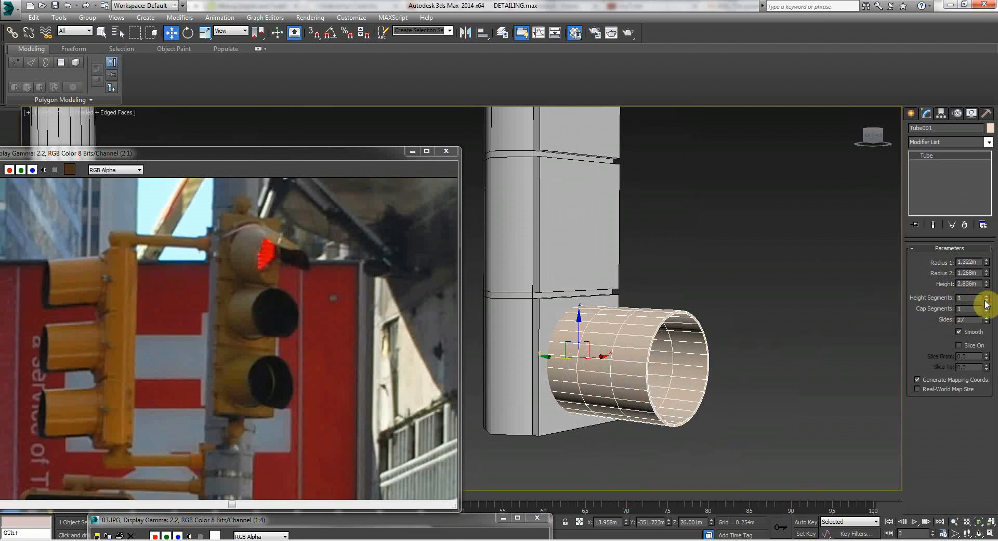
# Examine the tube's length and fit on the housing from several angles against the reference photo.
pyautogui.click(785, 264)
pyautogui.click(646, 348)
pyautogui.press('Up')
pyautogui.press('Up')
pyautogui.press('Down')
pyautogui.moveTo(780, 363); pyautogui.dragTo(755, 365)
pyautogui.press('Right')
pyautogui.press('Down')
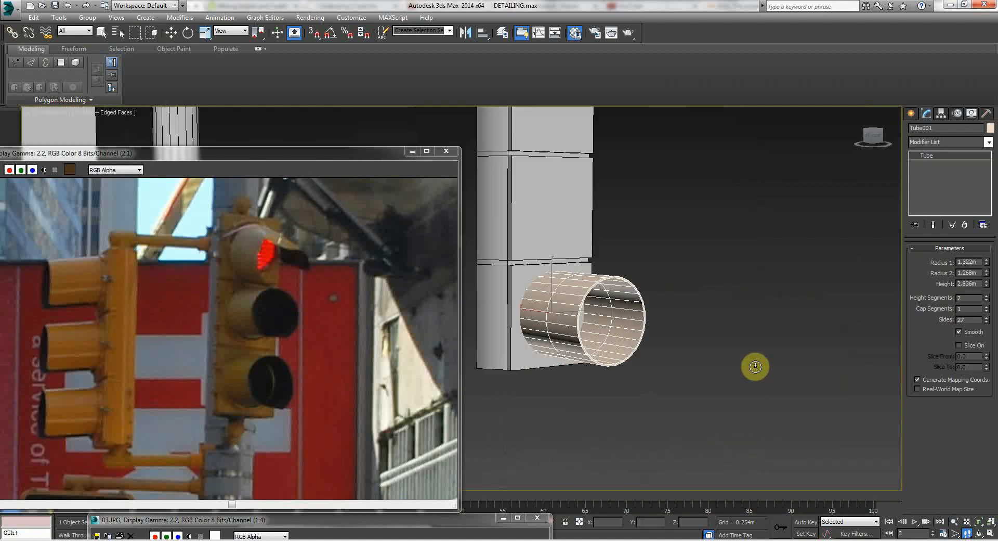
pyautogui.press('Up')
pyautogui.rightClick(750, 350)
pyautogui.click(794, 291)
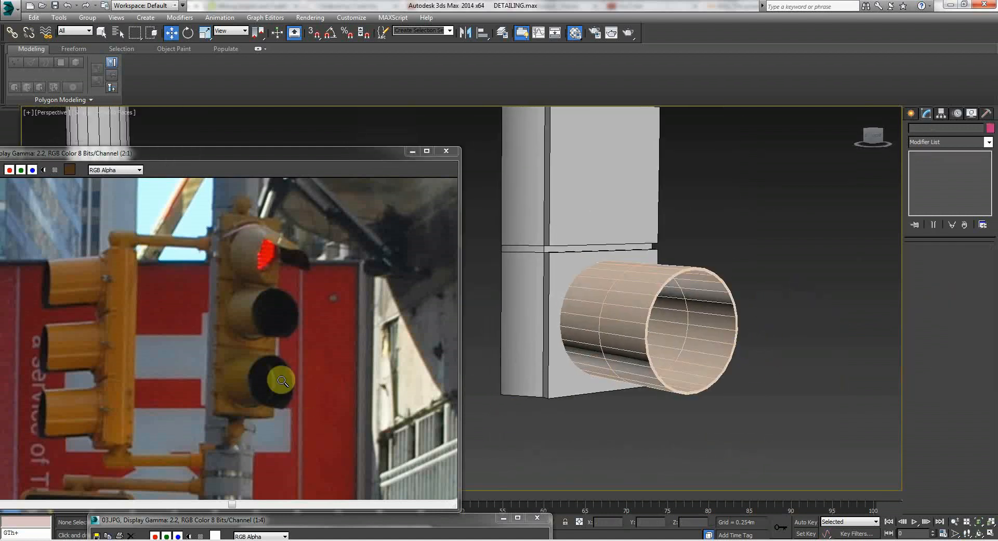
# Copy the visor tube upward twice, placing one copy on the middle and one on the top lamp section.
pyautogui.click(620, 323)
pyautogui.keyDown('shift'); pyautogui.moveTo(601, 290); pyautogui.dragTo(608, 123); pyautogui.keyUp('shift')
pyautogui.press('Return')
pyautogui.moveTo(710, 286)
pyautogui.mouseDown(button='middle')
pyautogui.moveTo(697, 301)
pyautogui.moveTo(710, 292)
pyautogui.mouseUp(button='middle')
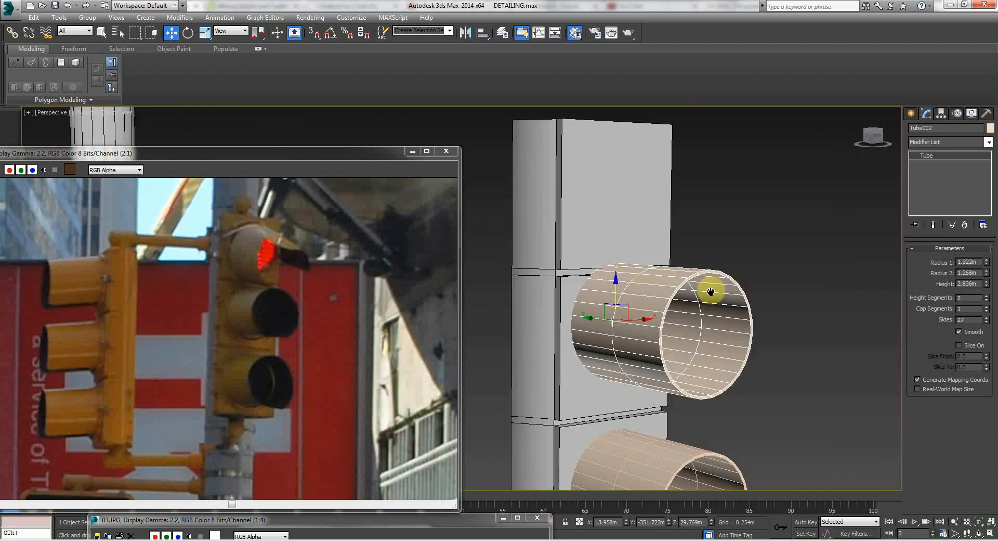
pyautogui.moveTo(613, 286)
pyautogui.mouseDown()
pyautogui.moveTo(615, 308)
pyautogui.moveTo(619, 170)
pyautogui.mouseUp()
pyautogui.press('Return')
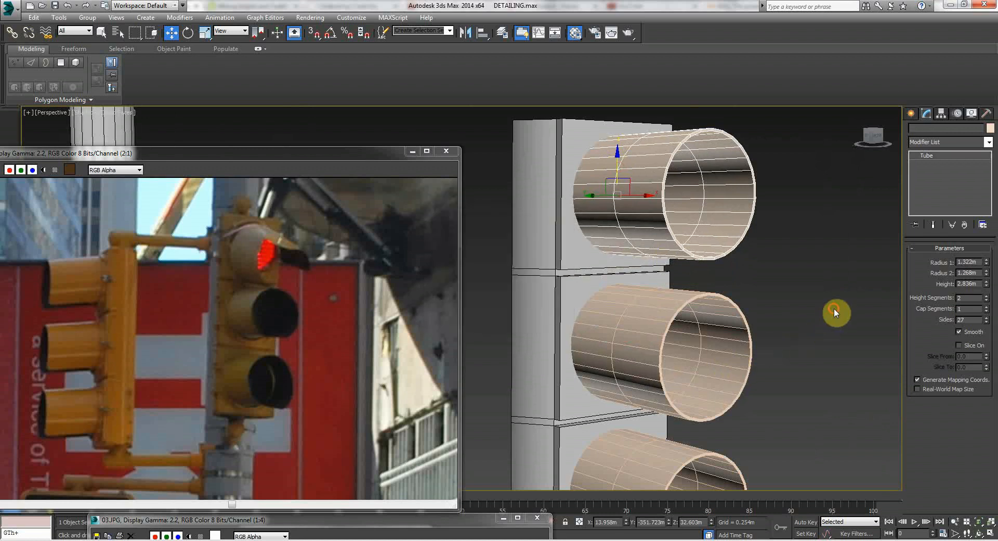
# Examine the three visor tubes on the housing from the front and compare them with the reference photo.
pyautogui.click(834, 312)
pyautogui.press('Up')
pyautogui.press('Down')
pyautogui.moveTo(689, 388)
pyautogui.mouseDown()
pyautogui.moveTo(649, 384)
pyautogui.moveTo(669, 388)
pyautogui.mouseUp()
pyautogui.press('Up')
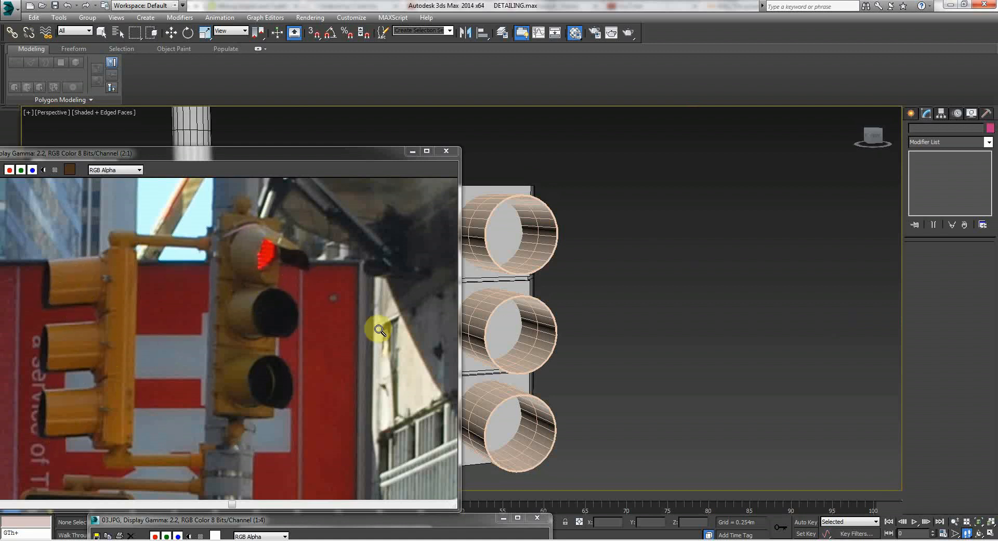
pyautogui.moveTo(477, 313); pyautogui.dragTo(591, 268, button='middle')
pyautogui.rightClick(626, 240)
pyautogui.click(627, 222)
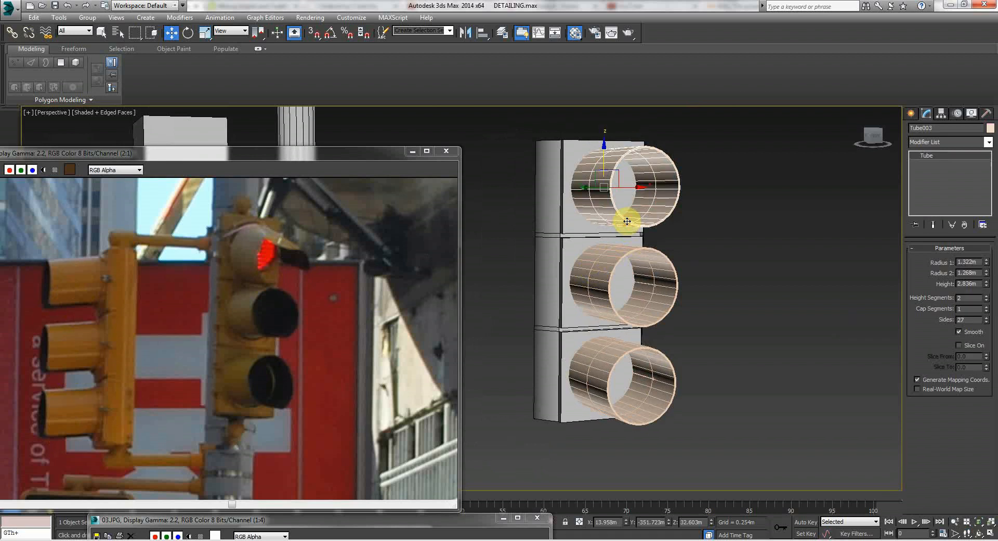
# Create a box across the middle visor in the left view, about 0.95 m long, 5.18 m wide and 0.97 m high.
pyautogui.press('l')
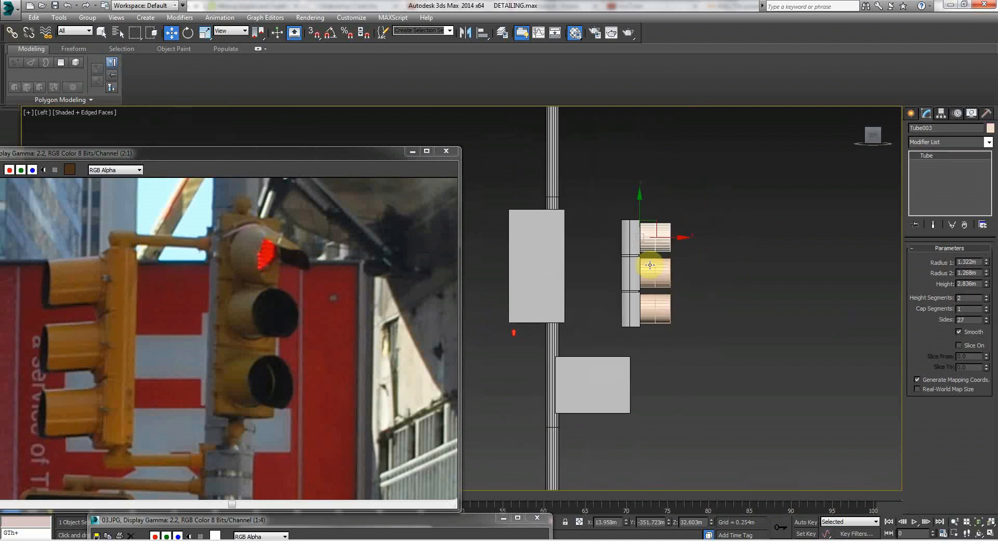
pyautogui.scroll(2, 679, 263)
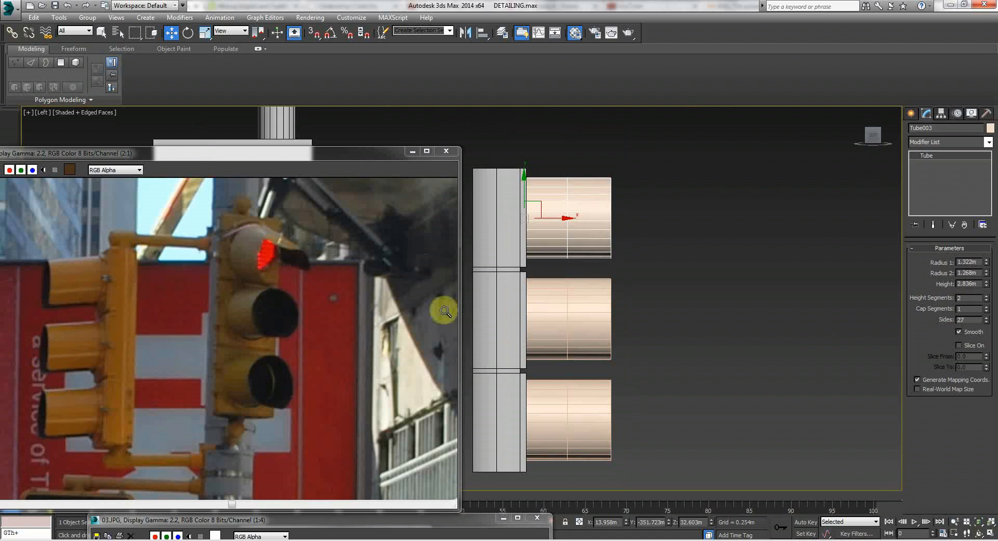
pyautogui.click(911, 114)
pyautogui.click(928, 179)
pyautogui.moveTo(682, 275); pyautogui.dragTo(525, 301)
pyautogui.press('w')
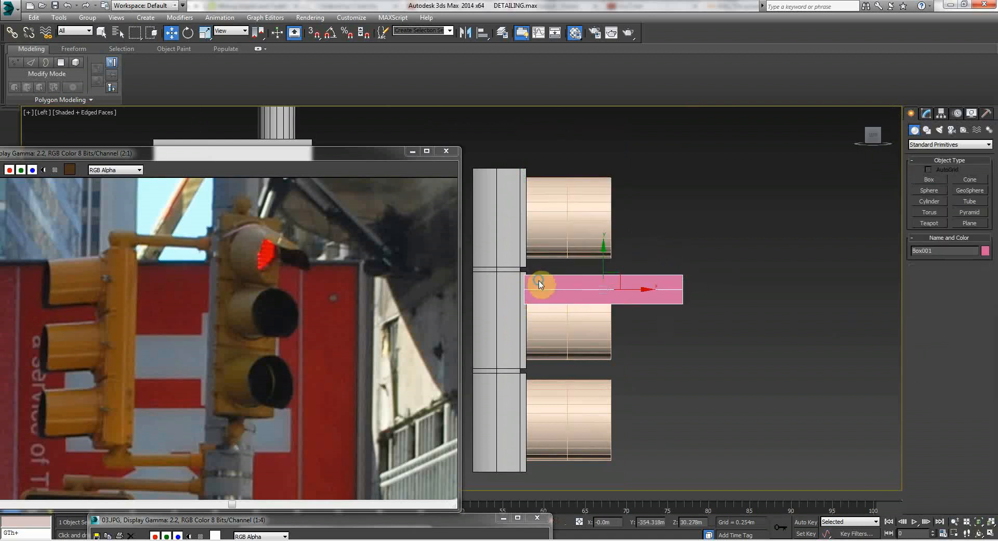
pyautogui.press('p')
pyautogui.moveTo(632, 298); pyautogui.dragTo(605, 351, button='middle')
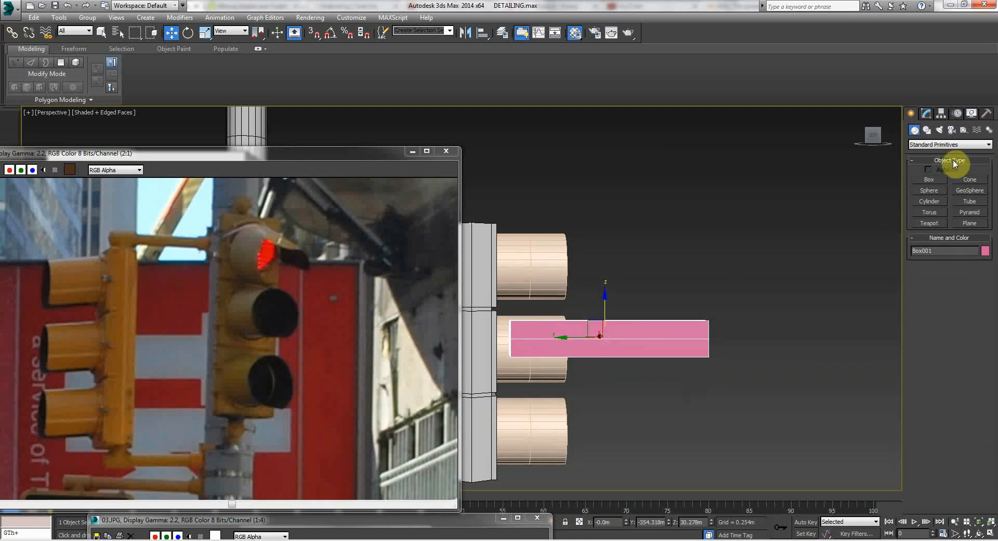
# Set the box's segments to 2 for length, 3 for width and 3 for height.
pyautogui.click(927, 114)
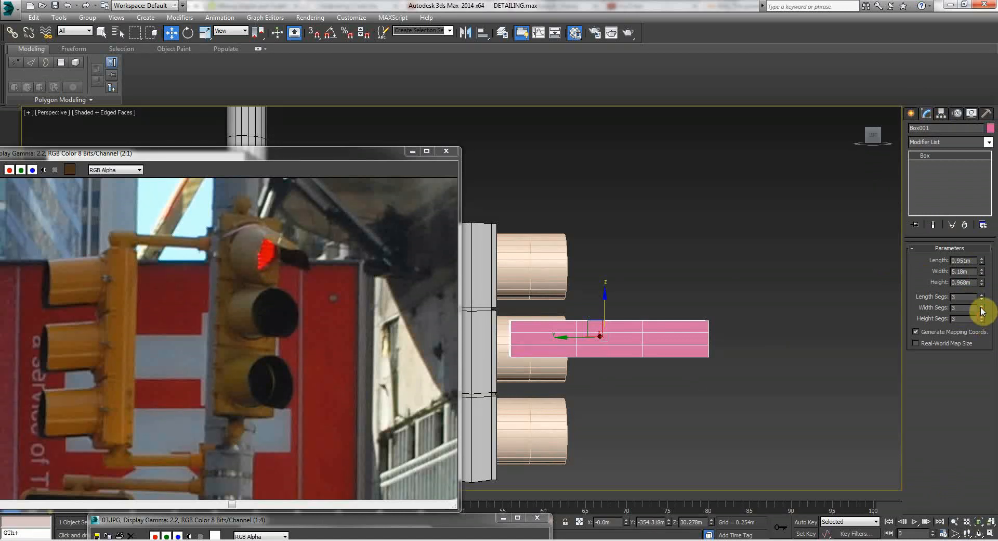
pyautogui.click(814, 354)
pyautogui.click(663, 335)
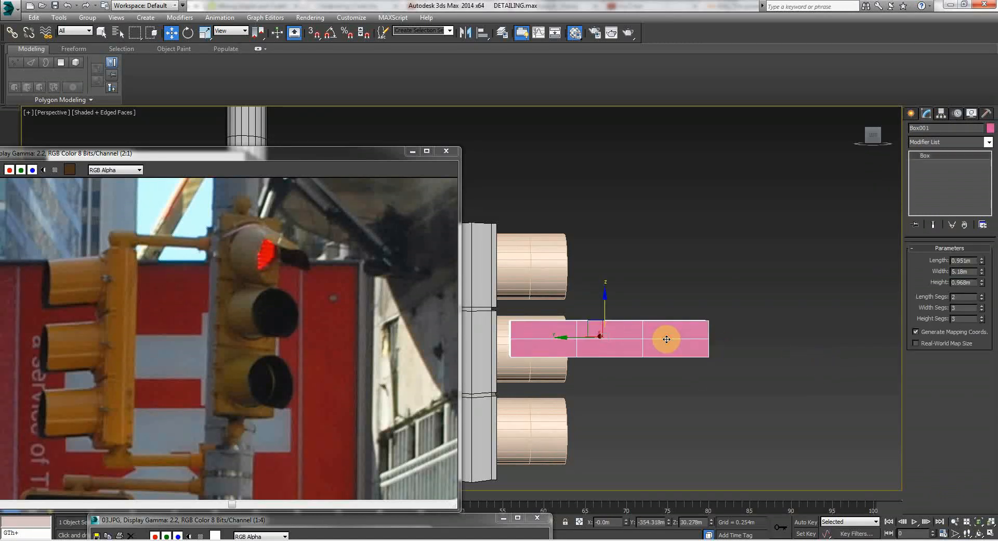
pyautogui.rightClick(664, 336)
# Resize the box to about 5.80 m wide and 3.51 m high and move it across the scene onto the middle visor.
pyautogui.click(804, 373)
pyautogui.press('Up')
pyautogui.moveTo(748, 338); pyautogui.dragTo(621, 372)
pyautogui.rightClick(601, 345)
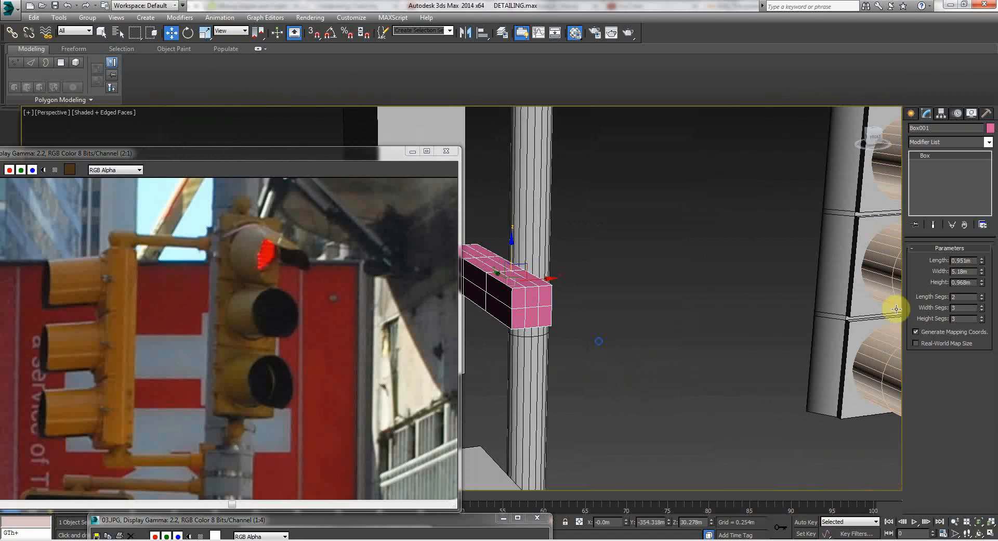
pyautogui.moveTo(982, 274); pyautogui.dragTo(981, 150)
pyautogui.moveTo(532, 281); pyautogui.dragTo(855, 217)
pyautogui.moveTo(752, 230); pyautogui.dragTo(582, 280, button='middle')
pyautogui.moveTo(629, 300); pyautogui.dragTo(843, 271)
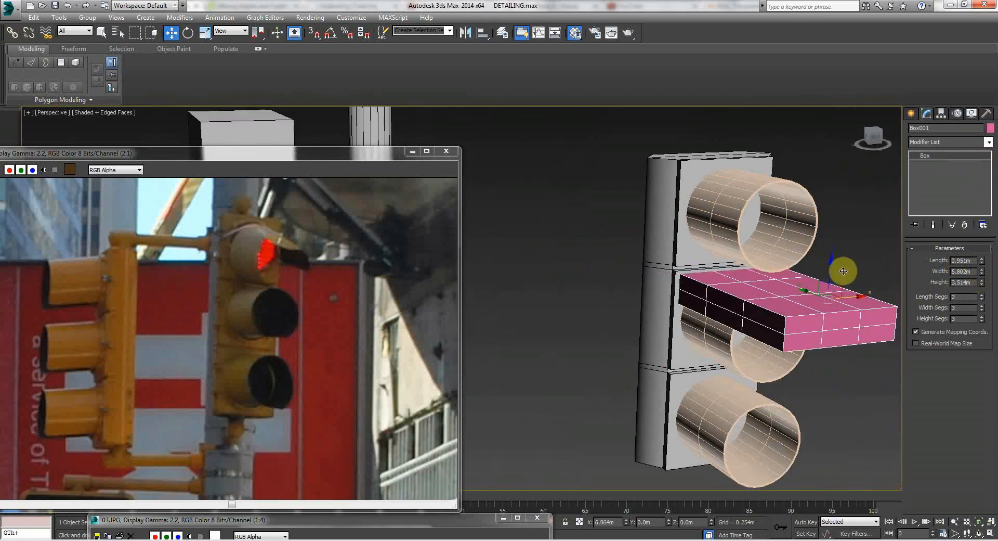
# Convert the box to an editable poly and raise it to the gap between the top and middle visors.
pyautogui.press('l')
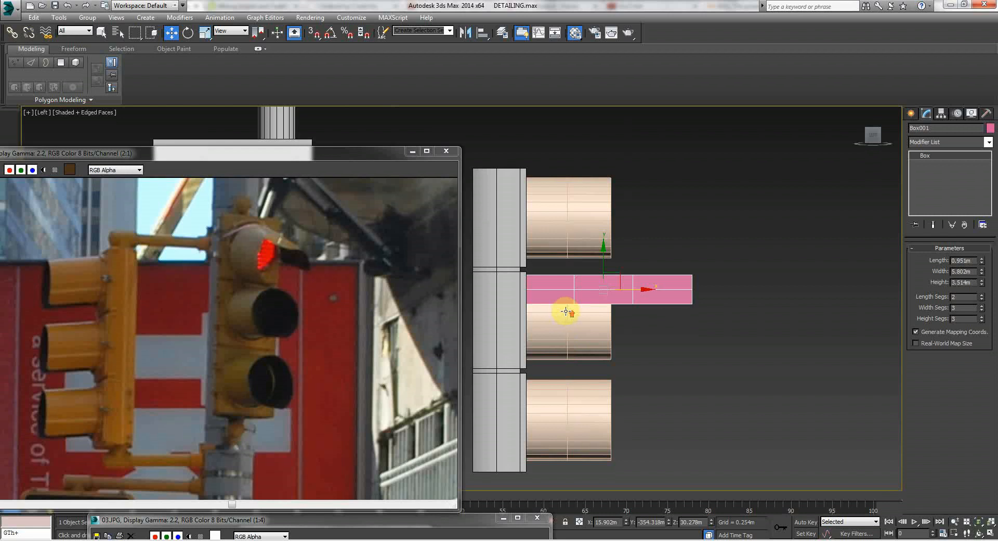
pyautogui.scroll(2, 565, 310)
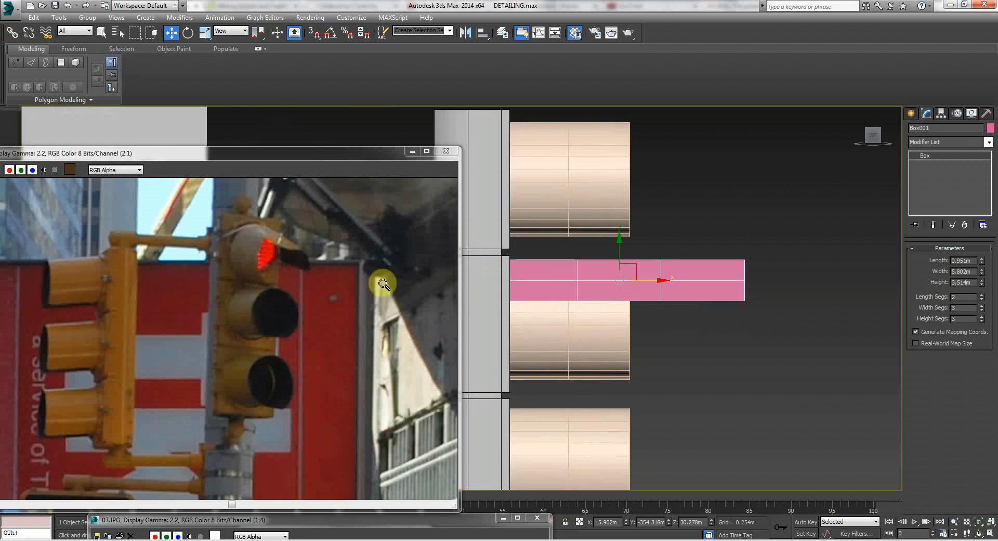
pyautogui.rightClick(598, 251)
pyautogui.rightClick(576, 273)
pyautogui.moveTo(602, 378)
pyautogui.click(679, 387)
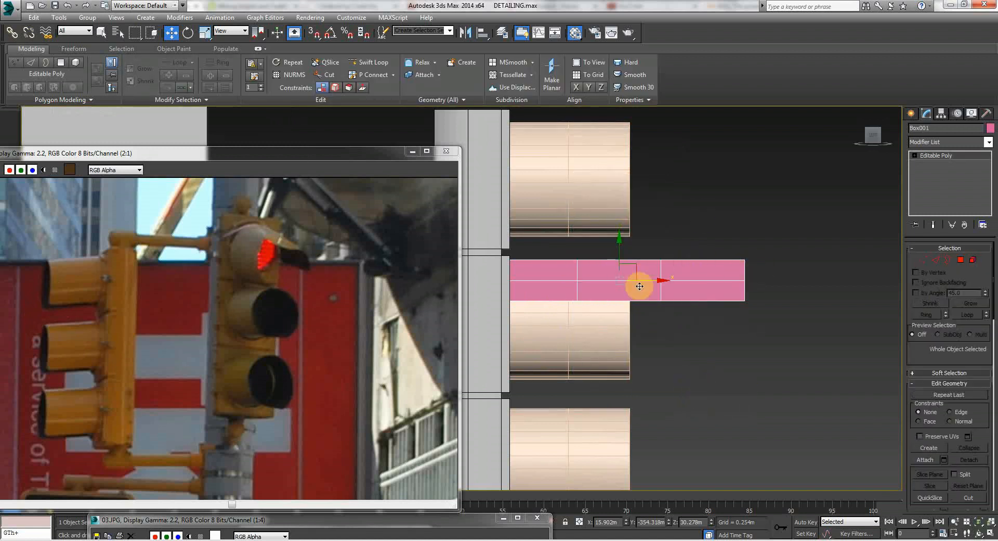
pyautogui.moveTo(617, 240); pyautogui.dragTo(616, 217)
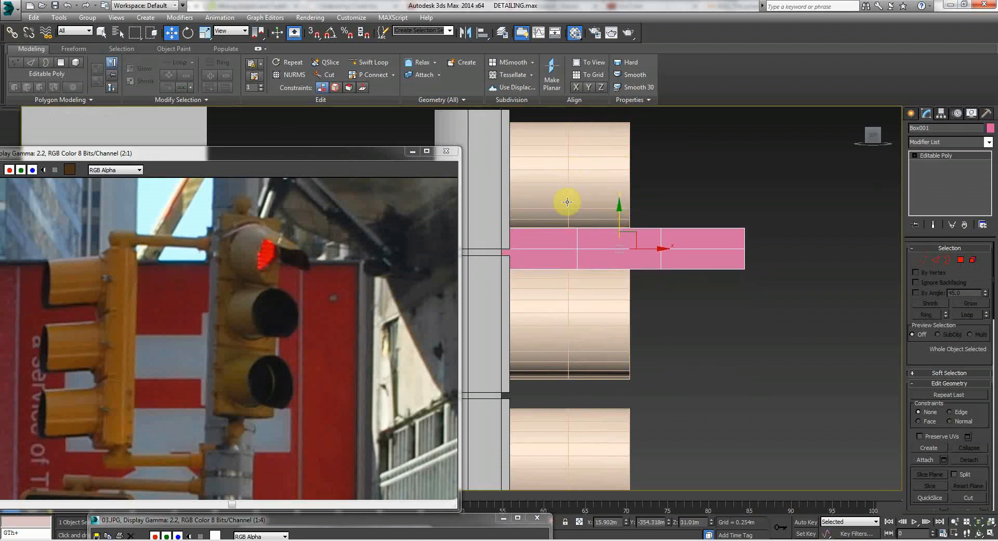
# Shift the box's inner vertex column outward near the visor rims and pull the two outer columns in toward it.
pyautogui.click(925, 261)
pyautogui.moveTo(558, 199); pyautogui.dragTo(602, 320)
pyautogui.moveTo(598, 250); pyautogui.dragTo(630, 248)
pyautogui.moveTo(645, 211); pyautogui.dragTo(765, 326)
pyautogui.moveTo(728, 252); pyautogui.dragTo(705, 251)
# Raise the upper outer corner vertices of the box into a flare and pull its outer vertex column in to the visor rims.
pyautogui.moveTo(614, 210); pyautogui.dragTo(697, 246)
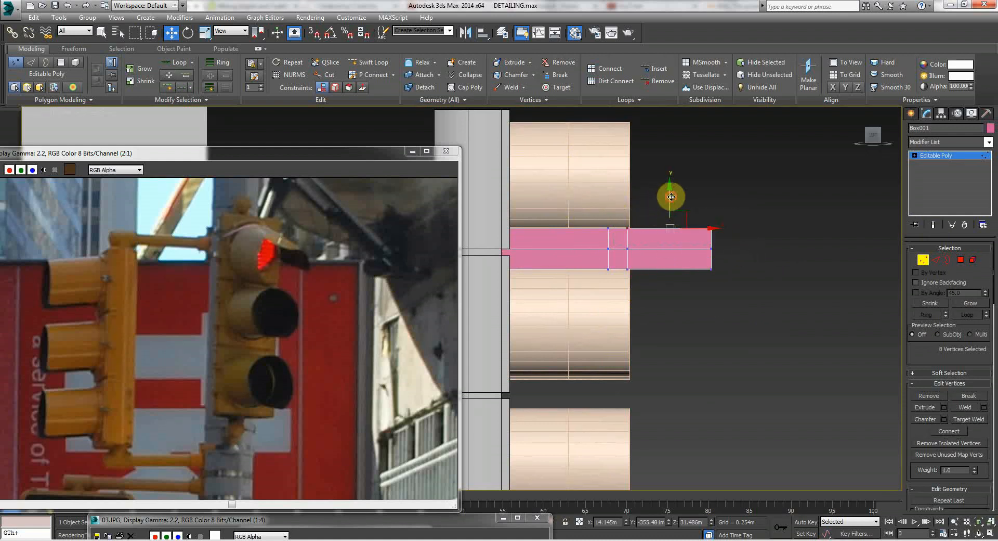
pyautogui.moveTo(671, 191)
pyautogui.mouseDown()
pyautogui.moveTo(668, 182)
pyautogui.moveTo(663, 193)
pyautogui.mouseUp()
pyautogui.moveTo(695, 302); pyautogui.dragTo(740, 323)
pyautogui.moveTo(699, 248); pyautogui.dragTo(629, 310)
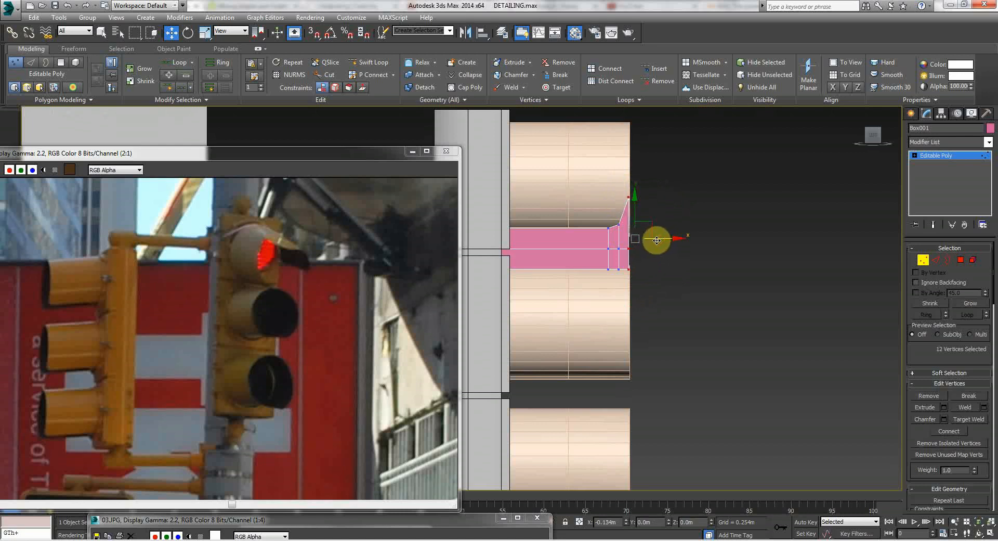
pyautogui.moveTo(662, 240); pyautogui.dragTo(659, 240)
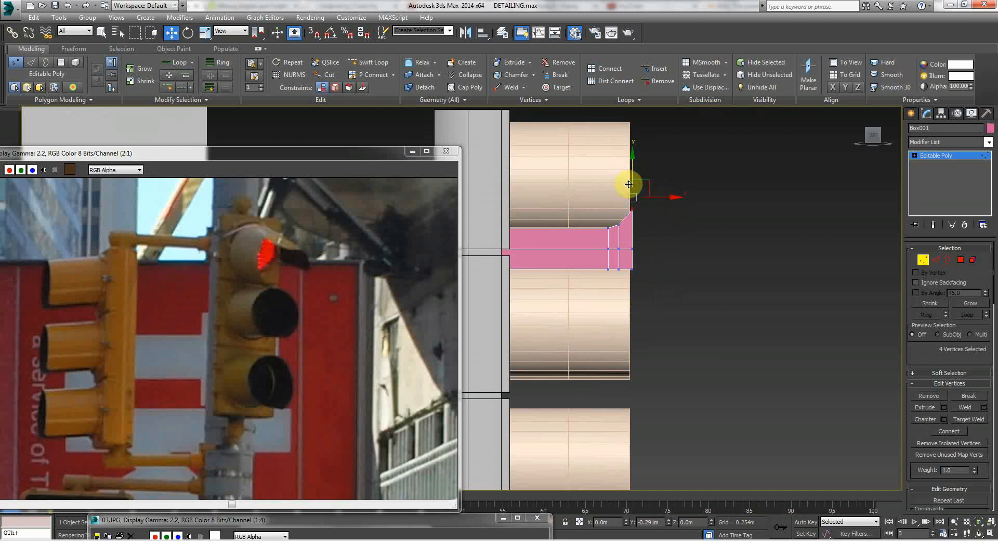
pyautogui.click(703, 248)
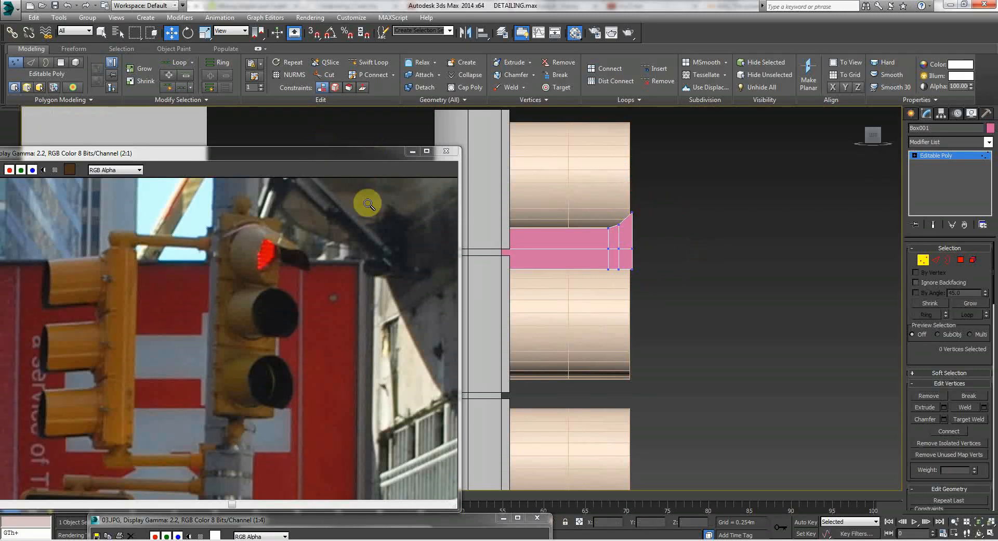
# Shift the box's two inner vertex columns outward toward the flared end, finishing vertex editing.
pyautogui.moveTo(615, 212); pyautogui.dragTo(631, 294)
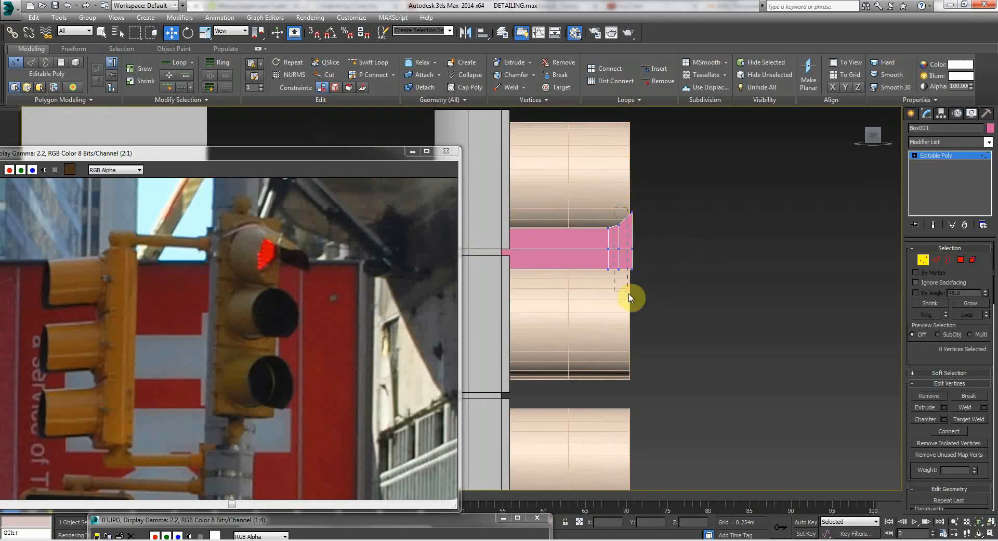
pyautogui.moveTo(578, 201); pyautogui.dragTo(624, 292)
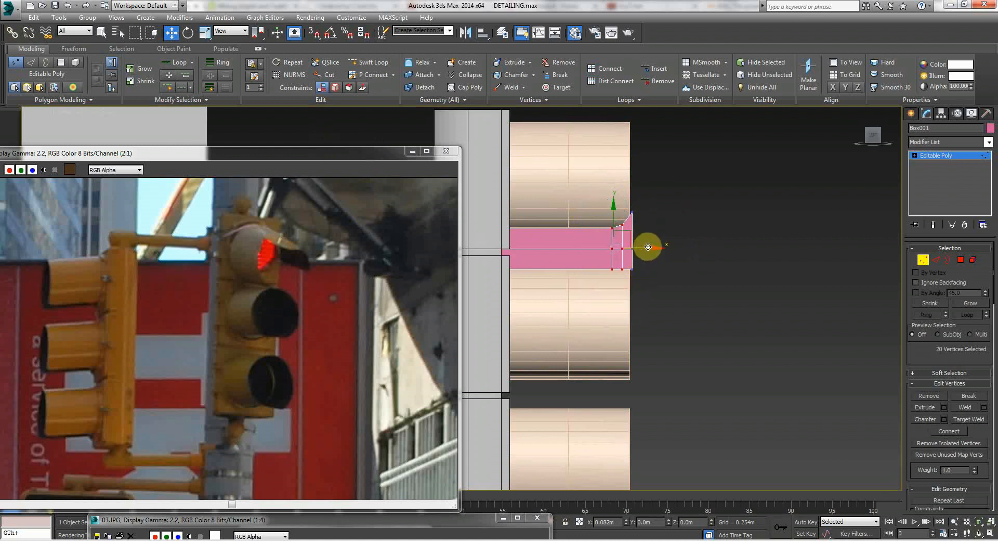
pyautogui.moveTo(586, 197); pyautogui.dragTo(619, 283)
pyautogui.click(608, 326)
pyautogui.moveTo(627, 310); pyautogui.dragTo(626, 307)
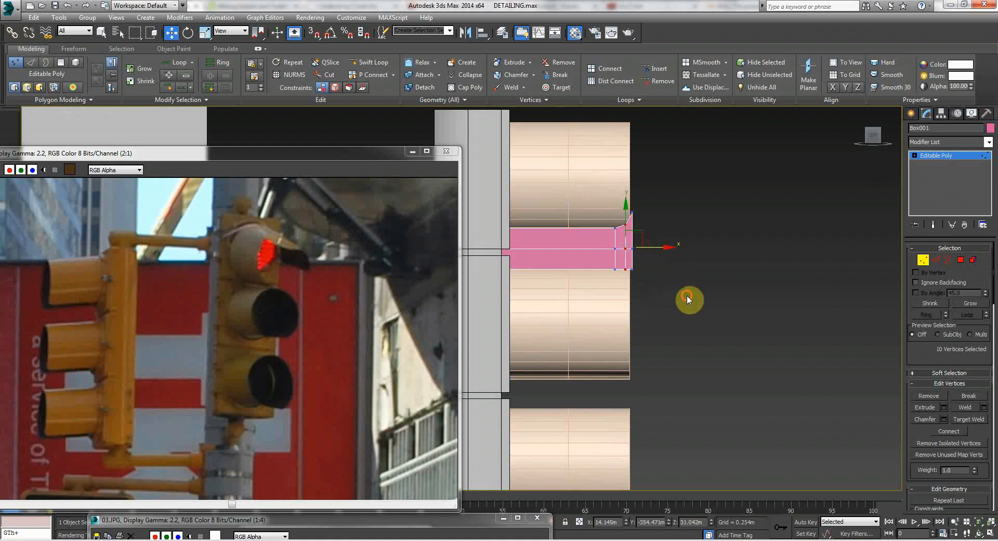
pyautogui.click(922, 259)
pyautogui.click(782, 295)
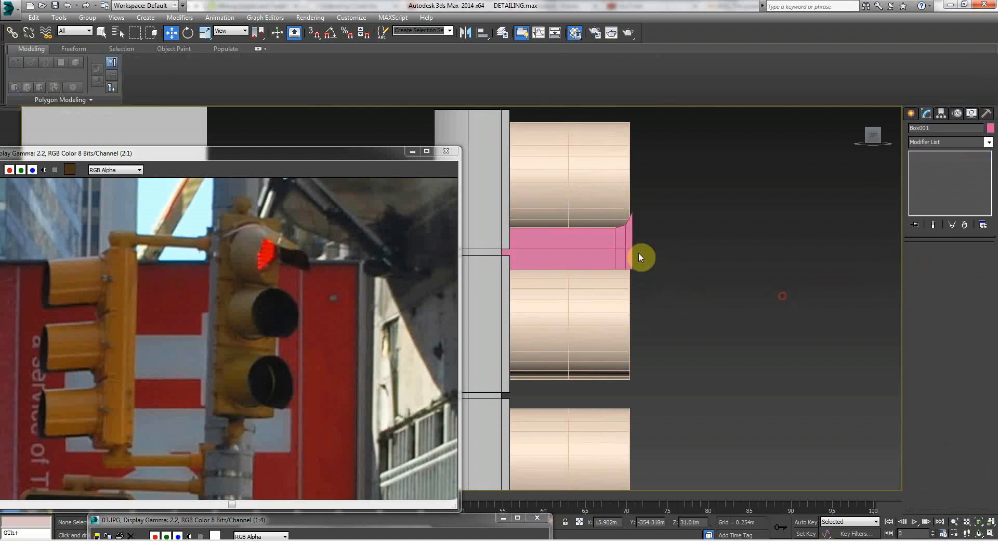
# Examine the flared box against the top and middle visors from the side, front and above.
pyautogui.click(565, 250)
pyautogui.scroll(-3, 700, 237)
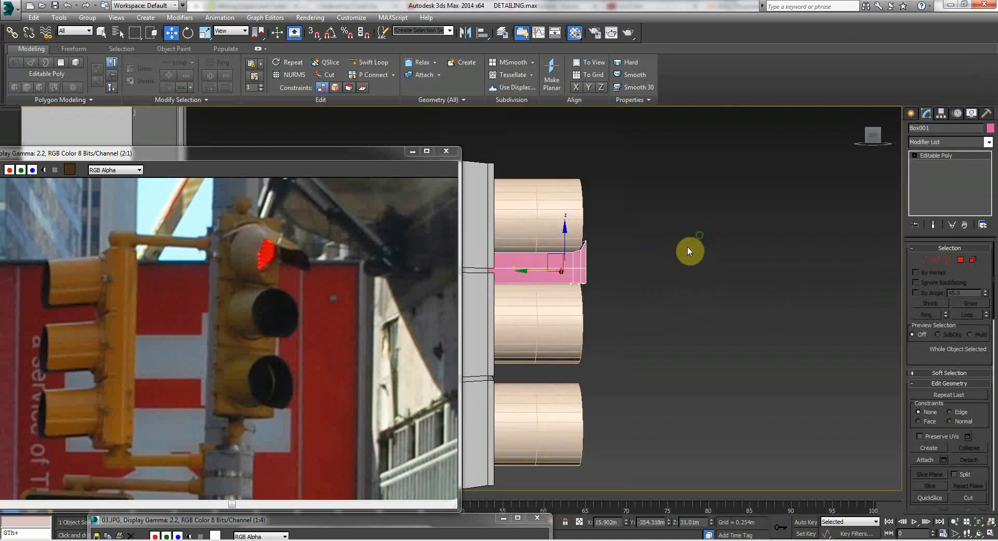
pyautogui.press('Up')
pyautogui.moveTo(572, 270); pyautogui.dragTo(479, 281)
pyautogui.press('Up')
pyautogui.press('Down')
pyautogui.moveTo(606, 216); pyautogui.dragTo(575, 198)
pyautogui.press('Right')
pyautogui.press('Up')
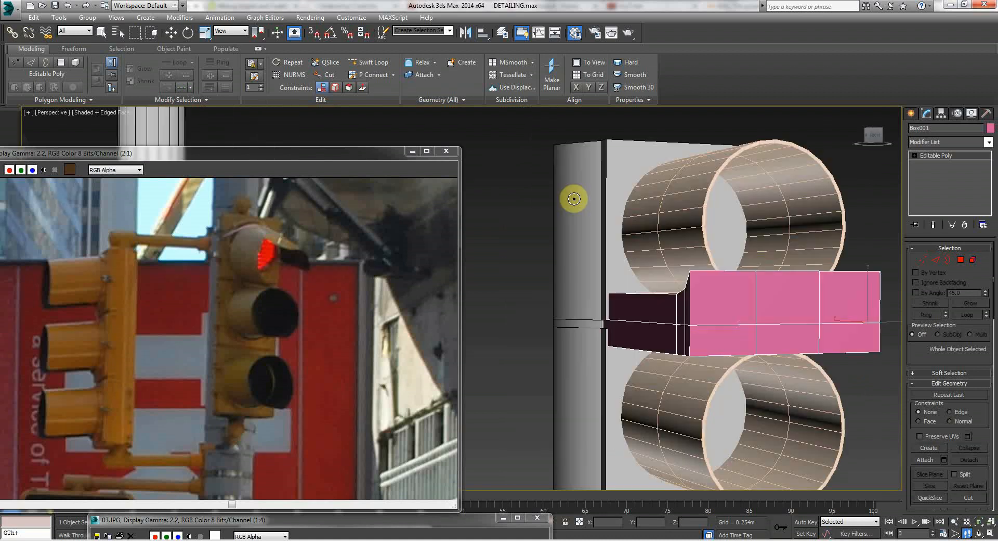
pyautogui.press('w')
pyautogui.click(697, 310)
pyautogui.press('Down')
pyautogui.moveTo(731, 238); pyautogui.dragTo(753, 276)
pyautogui.press('Up')
pyautogui.press('Down')
pyautogui.press('Right')
pyautogui.press('Left')
pyautogui.press('Up')
pyautogui.press('Up')
pyautogui.press('Down')
pyautogui.rightClick(631, 334)
pyautogui.press('Left')
pyautogui.moveTo(536, 314); pyautogui.dragTo(630, 310)
pyautogui.press('Down')
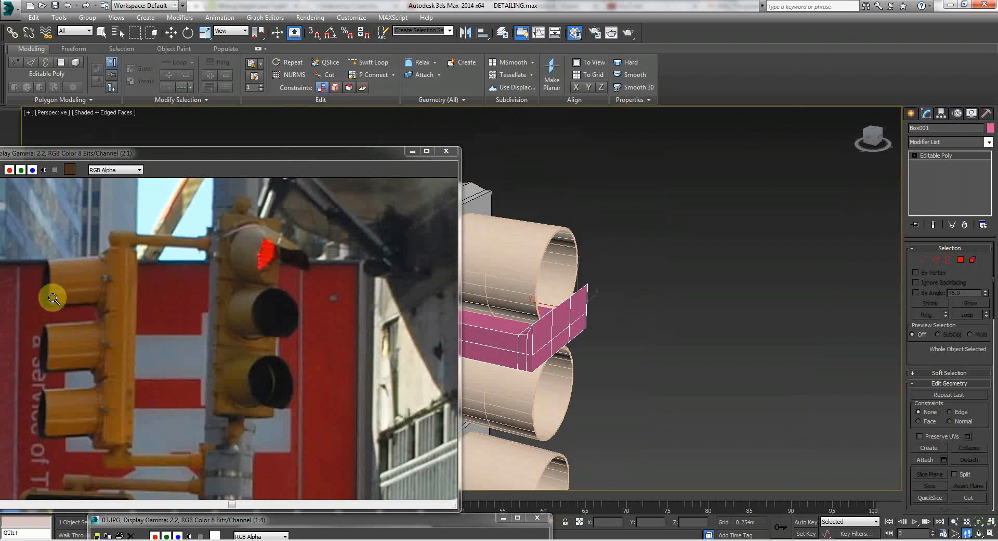
# Assign the first sample material to the box, renaming it instead of replacing the existing scene material.
pyautogui.rightClick(635, 295)
pyautogui.click(635, 328)
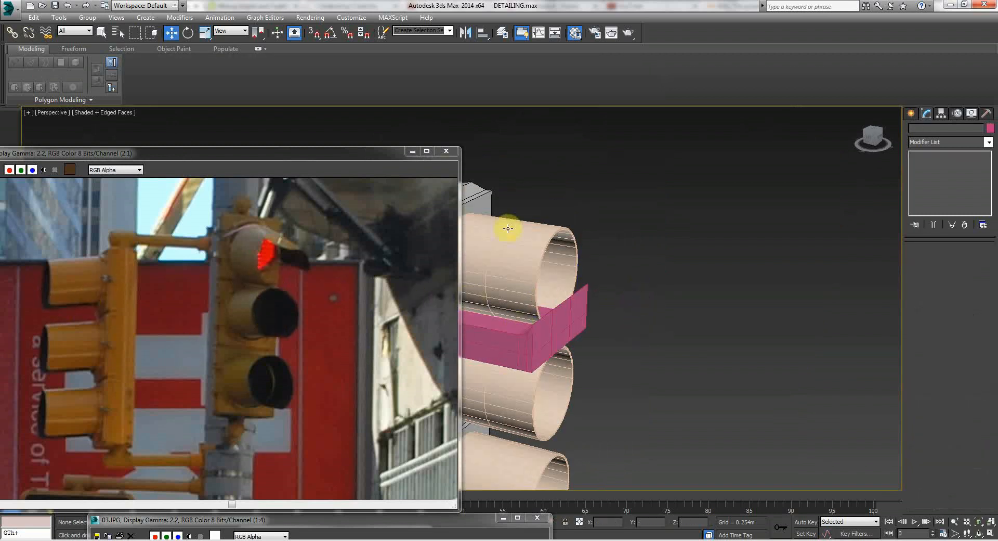
pyautogui.click(578, 34)
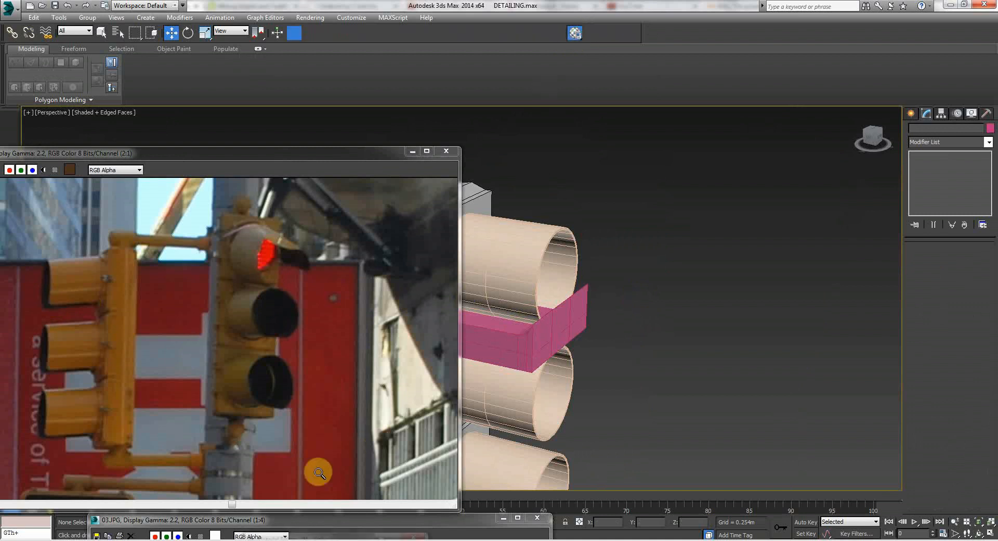
pyautogui.moveTo(311, 536); pyautogui.dragTo(237, 176)
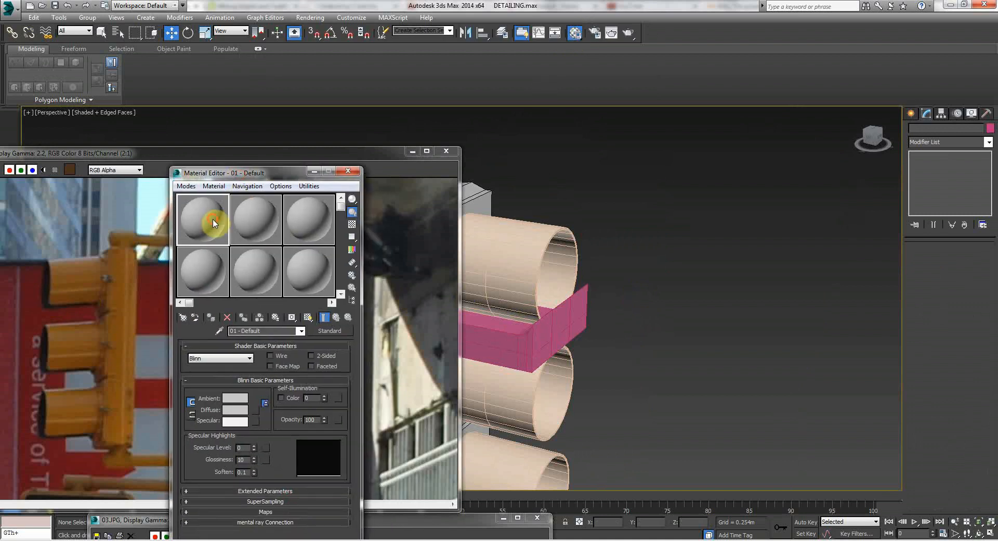
pyautogui.moveTo(523, 347); pyautogui.dragTo(524, 348)
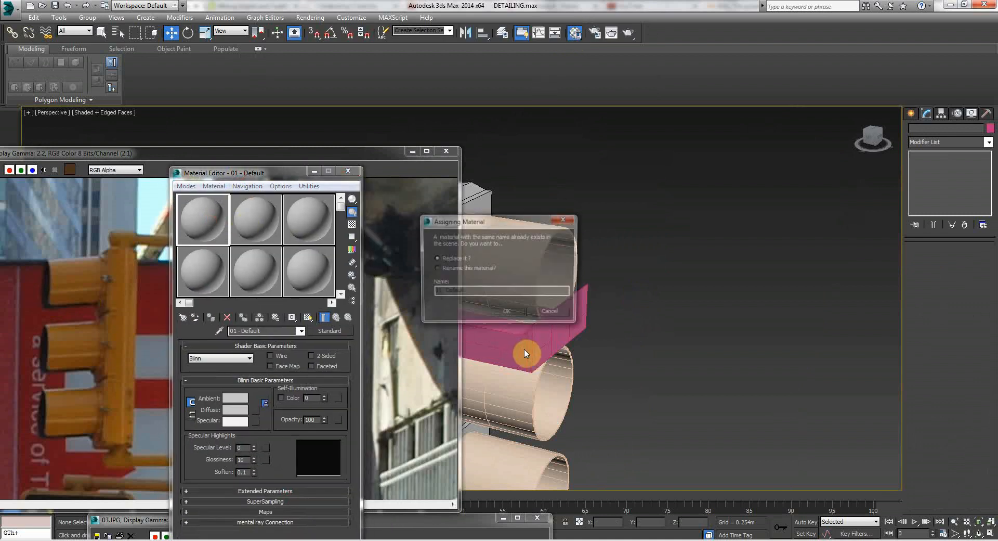
pyautogui.click(469, 266)
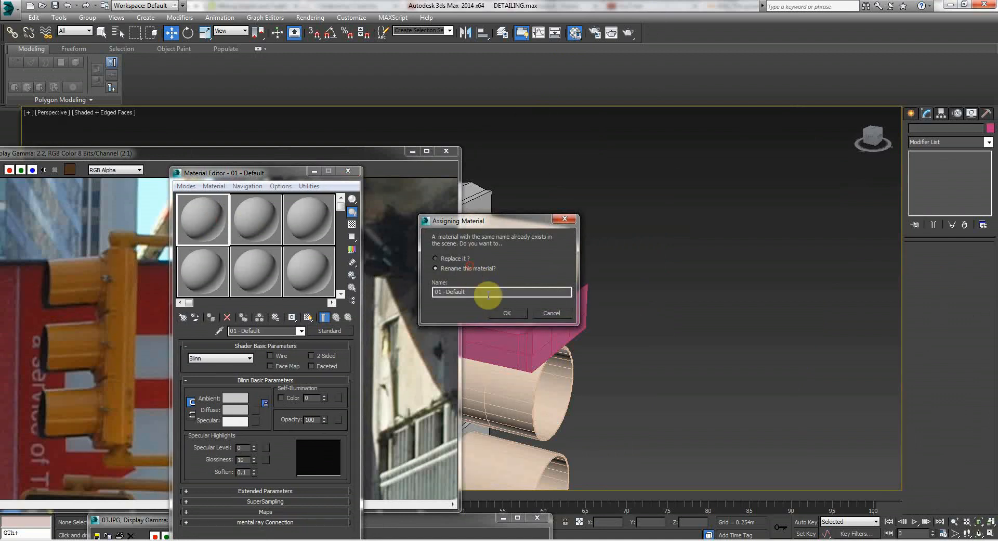
pyautogui.click(516, 315)
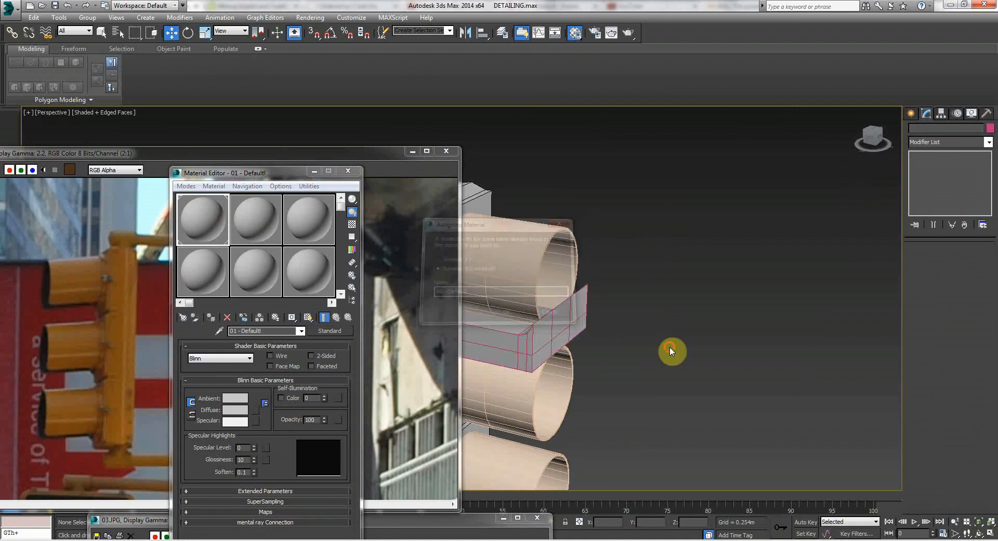
# Assign the same grey material to the top visor and convert that visor to an editable poly.
pyautogui.click(650, 249)
pyautogui.moveTo(300, 168); pyautogui.dragTo(161, 360)
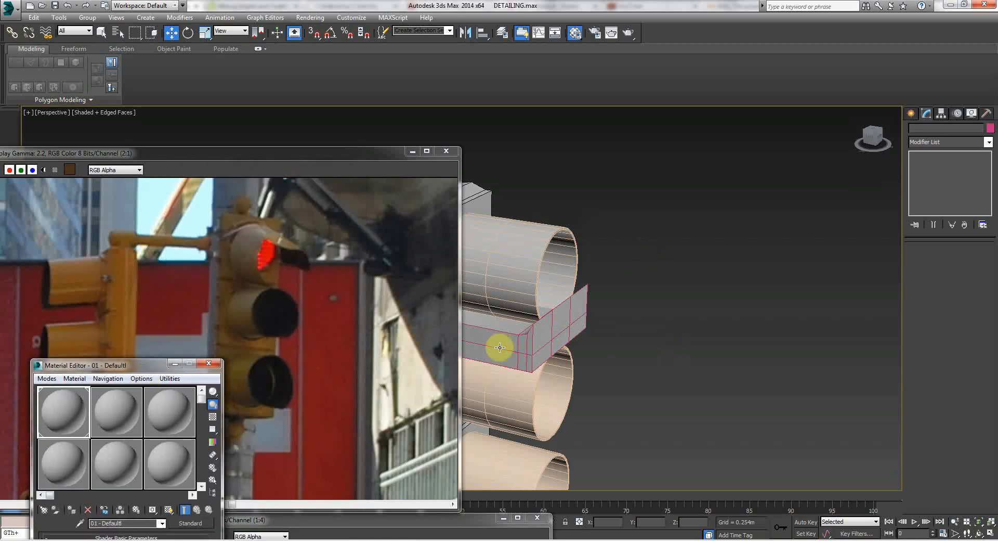
pyautogui.click(512, 345)
pyautogui.click(518, 273)
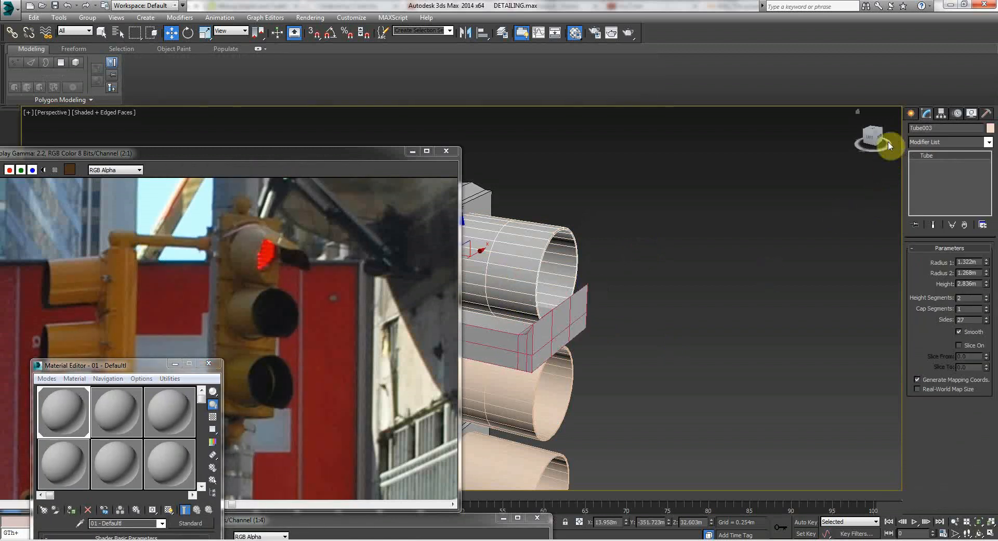
pyautogui.rightClick(487, 273)
pyautogui.moveTo(540, 381)
pyautogui.click(603, 386)
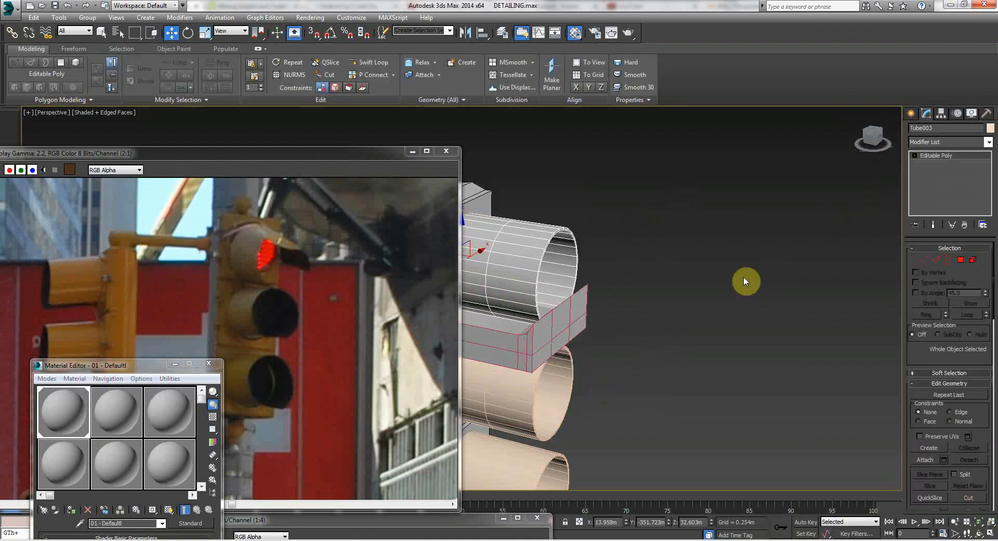
# Subtract the flared box from the top visor with a ProBoolean compound object.
pyautogui.click(526, 322)
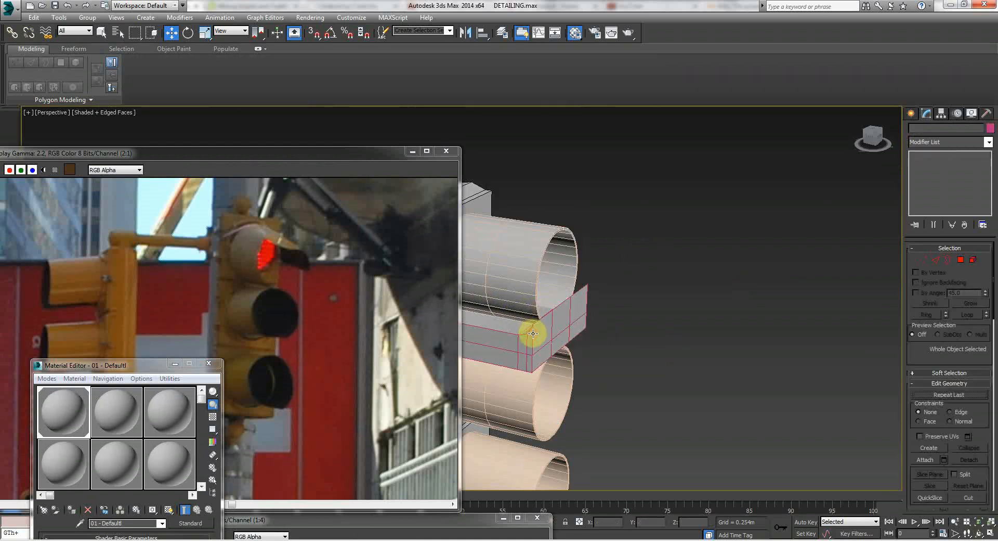
pyautogui.click(672, 324)
pyautogui.keyDown('alt'); pyautogui.moveTo(636, 334); pyautogui.dragTo(672, 324, button='middle'); pyautogui.keyUp('alt')
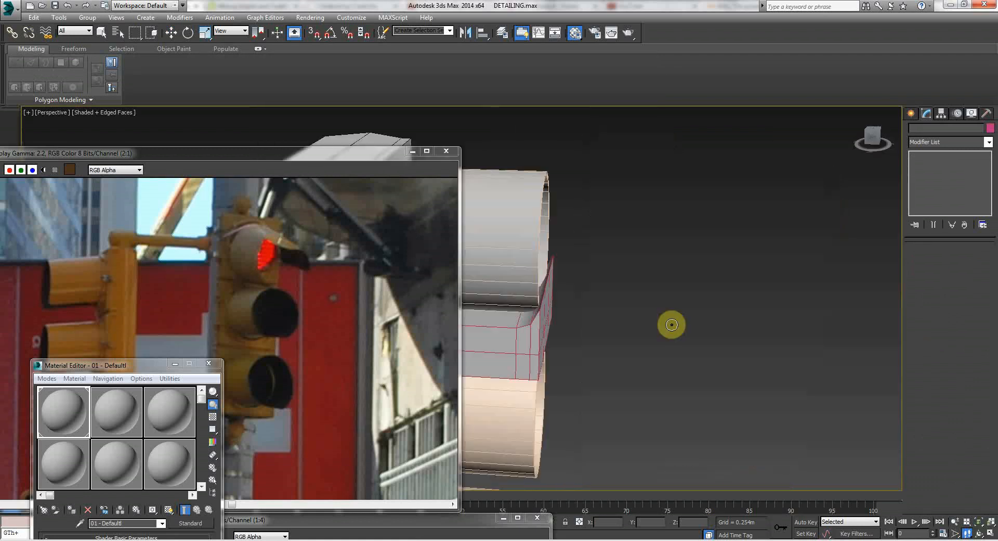
pyautogui.moveTo(671, 324); pyautogui.dragTo(669, 323)
pyautogui.press('Up')
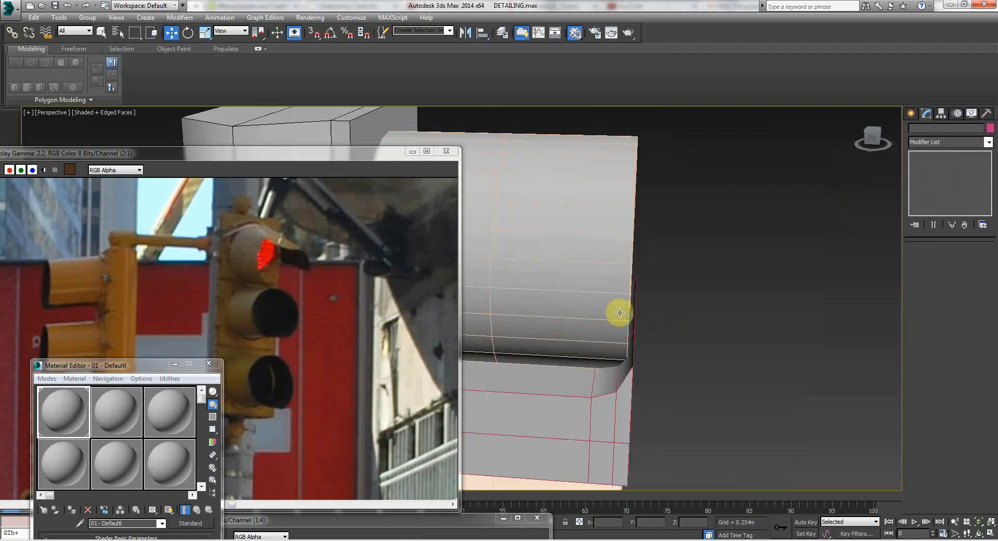
pyautogui.click(588, 264)
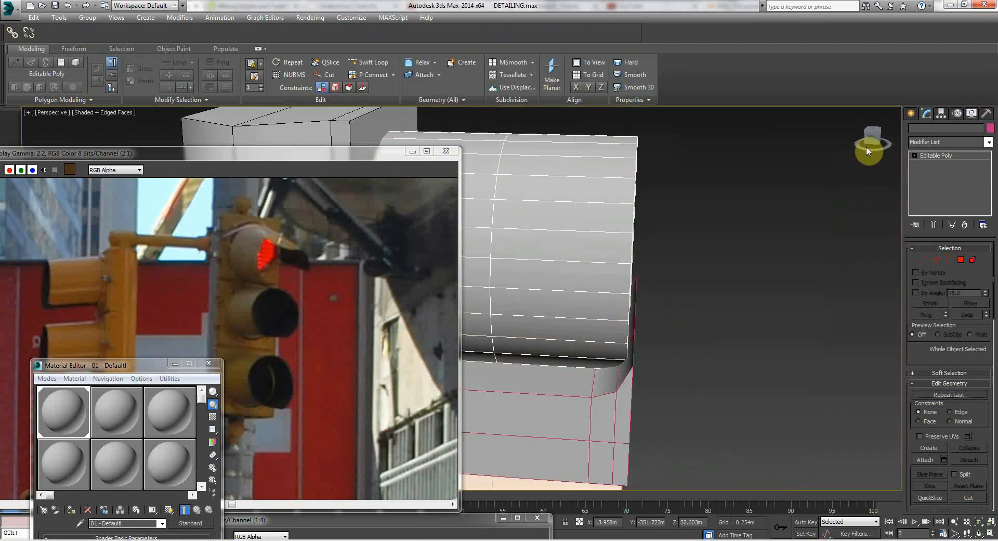
pyautogui.click(910, 114)
pyautogui.click(924, 145)
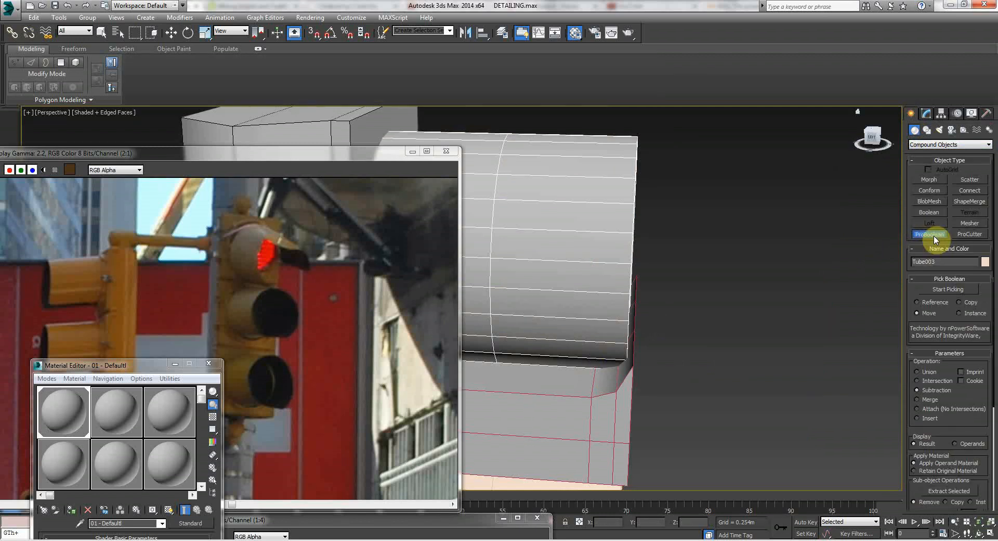
pyautogui.click(932, 289)
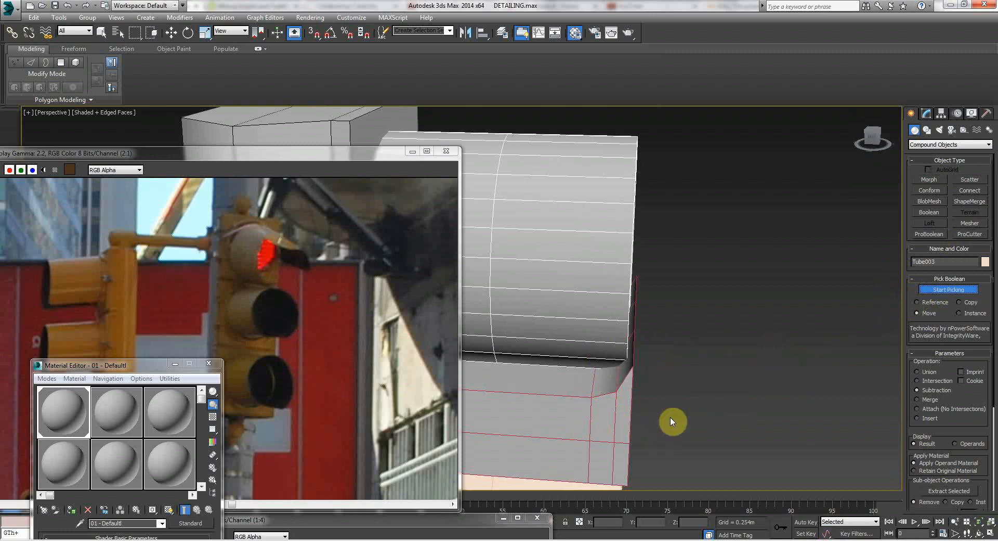
pyautogui.click(563, 421)
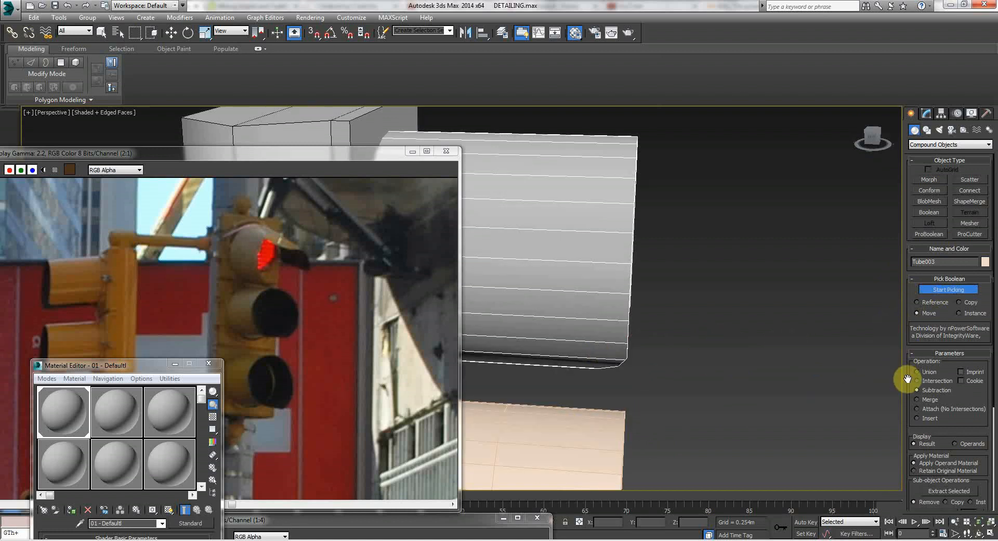
# Examine the cut along the underside of the top visor from the front and below.
pyautogui.keyDown('alt'); pyautogui.moveTo(749, 333); pyautogui.dragTo(649, 274, button='middle'); pyautogui.keyUp('alt')
pyautogui.press('Down')
pyautogui.moveTo(648, 274); pyautogui.dragTo(616, 270)
pyautogui.press('Up')
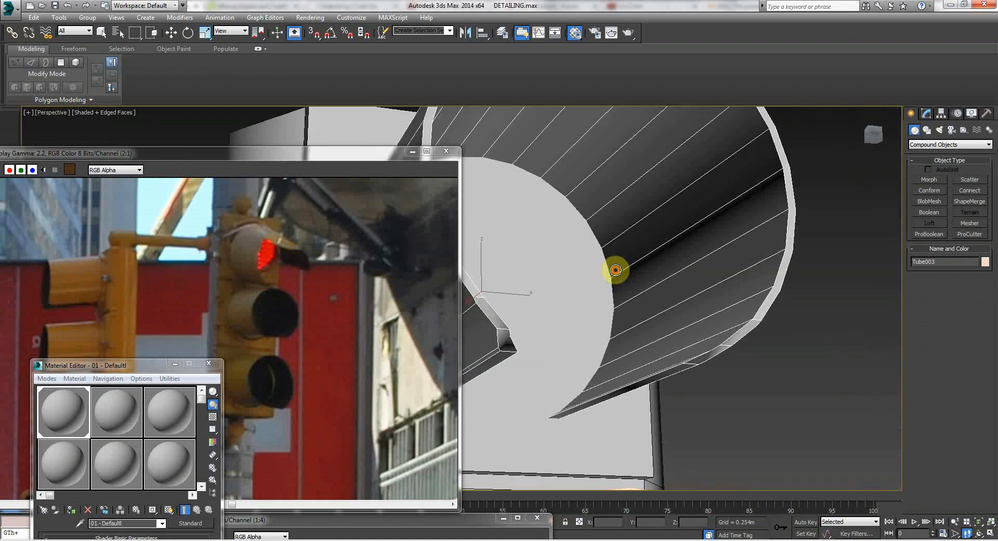
pyautogui.rightClick(763, 380)
pyautogui.click(755, 384)
pyautogui.press('Down')
pyautogui.press('Up')
pyautogui.moveTo(705, 379)
pyautogui.mouseDown()
pyautogui.moveTo(661, 370)
pyautogui.moveTo(688, 363)
pyautogui.moveTo(686, 388)
pyautogui.moveTo(709, 389)
pyautogui.mouseUp()
pyautogui.press('Up')
pyautogui.press('Down')
pyautogui.press('Up')
pyautogui.rightClick(709, 390)
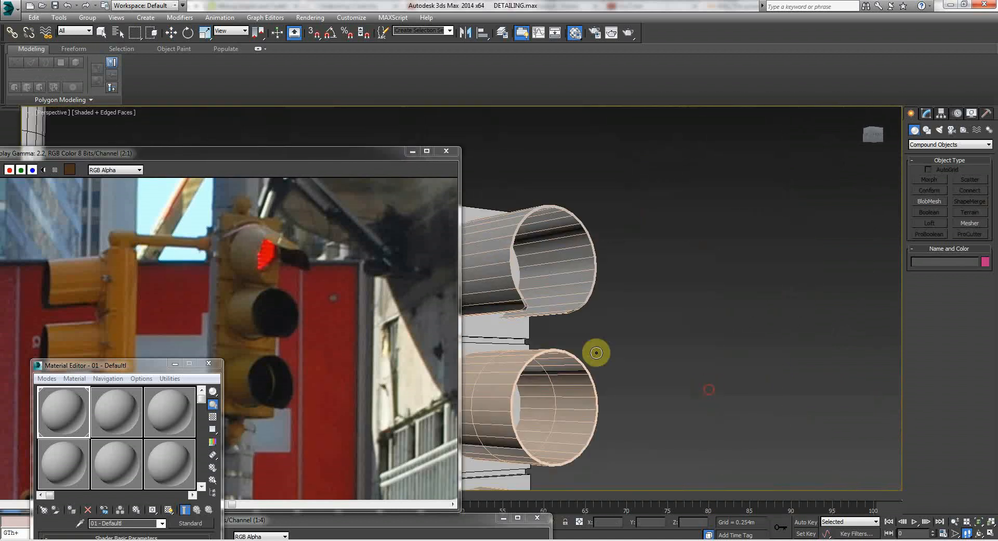
# Delete the uncut middle and bottom visors.
pyautogui.rightClick(481, 282)
pyautogui.click(482, 238)
pyautogui.click(488, 237)
pyautogui.click(505, 369)
pyautogui.press('Delete')
pyautogui.moveTo(535, 352); pyautogui.dragTo(628, 243, button='middle')
pyautogui.scroll(2, 624, 266)
pyautogui.click(564, 462)
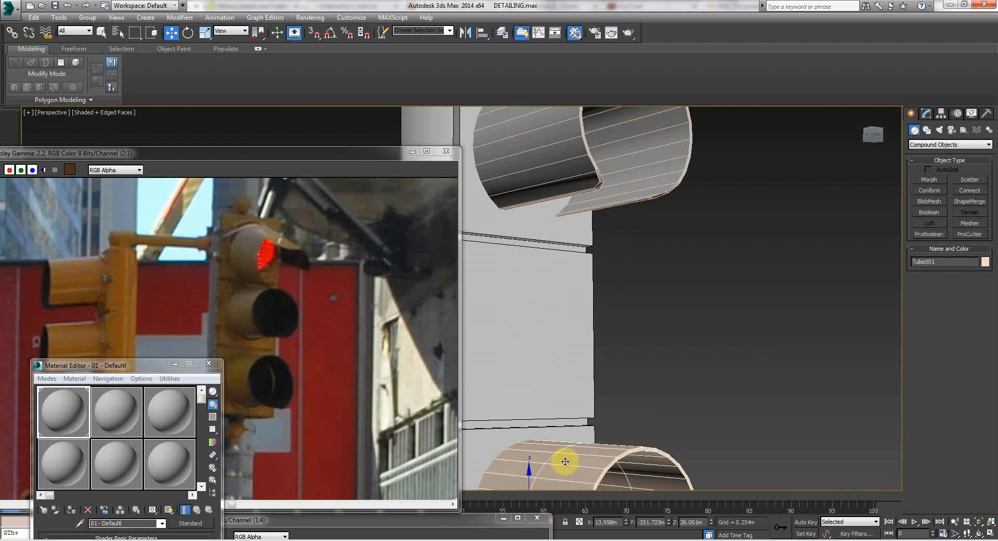
pyautogui.press('Delete')
# Clone the trimmed top visor downward as two copies for the middle and bottom lamps.
pyautogui.scroll(-2, 591, 374)
pyautogui.click(530, 186)
pyautogui.keyDown('shift'); pyautogui.moveTo(548, 171); pyautogui.dragTo(547, 297); pyautogui.keyUp('shift')
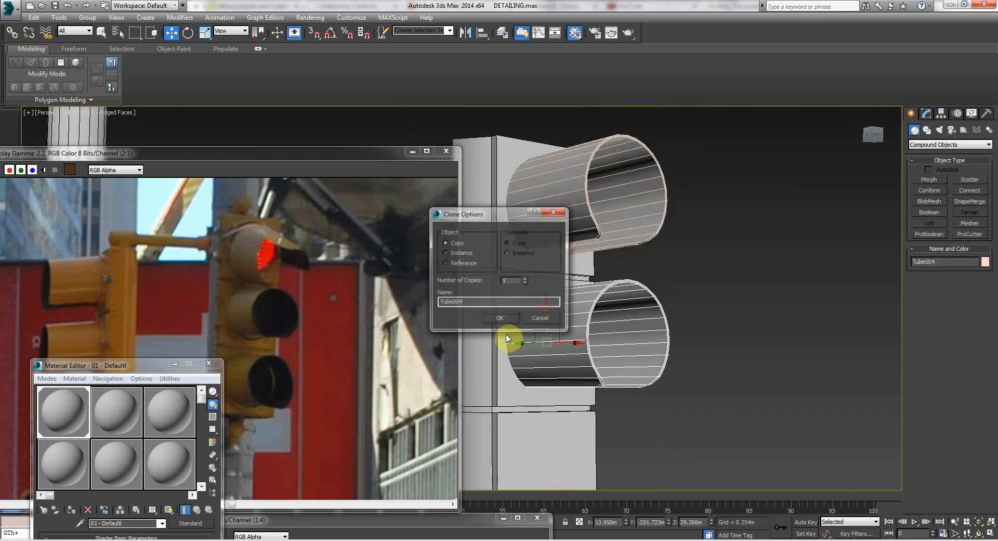
pyautogui.click(525, 279)
pyautogui.click(510, 318)
pyautogui.moveTo(730, 329)
pyautogui.mouseDown(button='middle')
pyautogui.moveTo(742, 245)
pyautogui.moveTo(767, 202)
pyautogui.mouseUp(button='middle')
pyautogui.click(725, 312)
pyautogui.scroll(2, 512, 367)
pyautogui.moveTo(657, 201); pyautogui.dragTo(620, 355, button='middle')
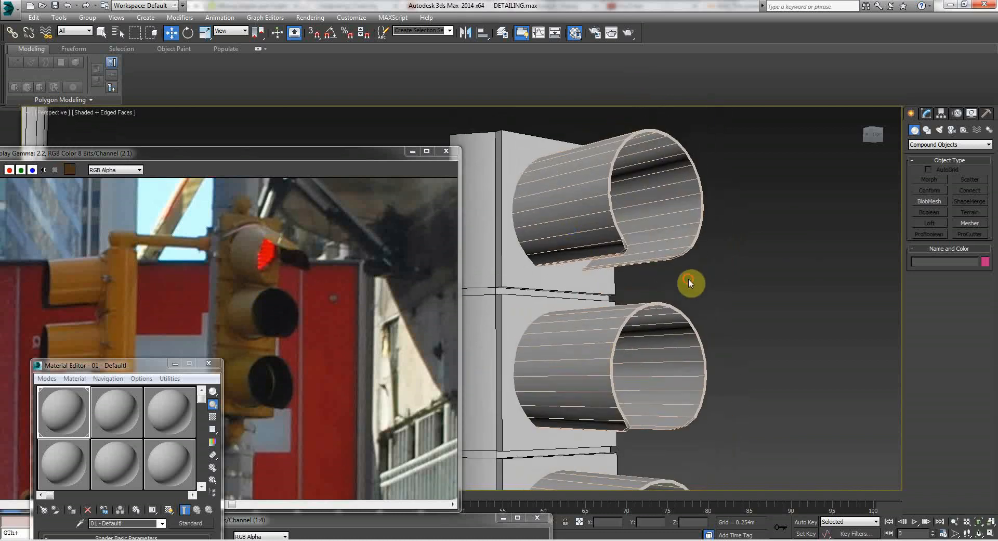
# Reposition the 10crop.JPG reference photo beside the visors for comparison and select the top visor.
pyautogui.moveTo(145, 152); pyautogui.dragTo(265, 111)
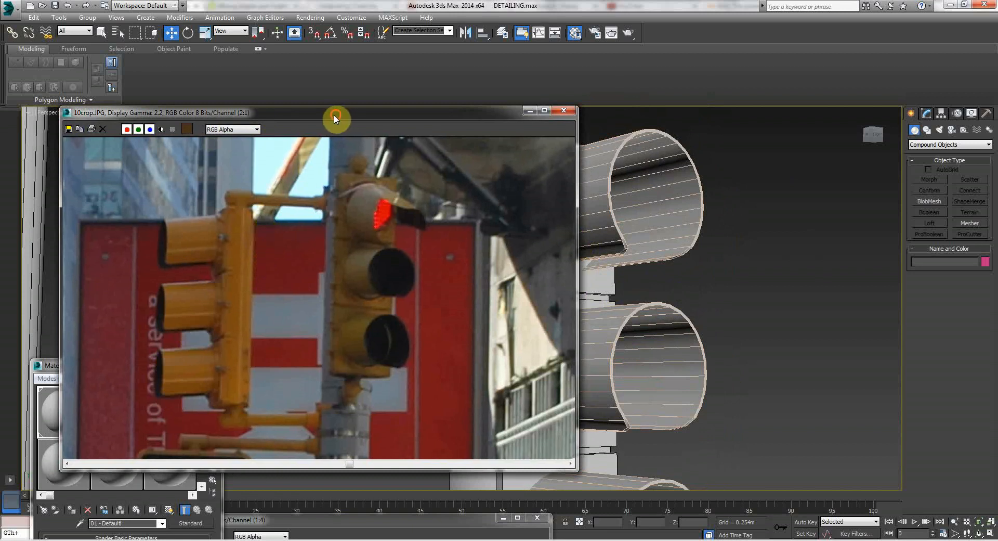
pyautogui.moveTo(335, 117); pyautogui.dragTo(195, 132)
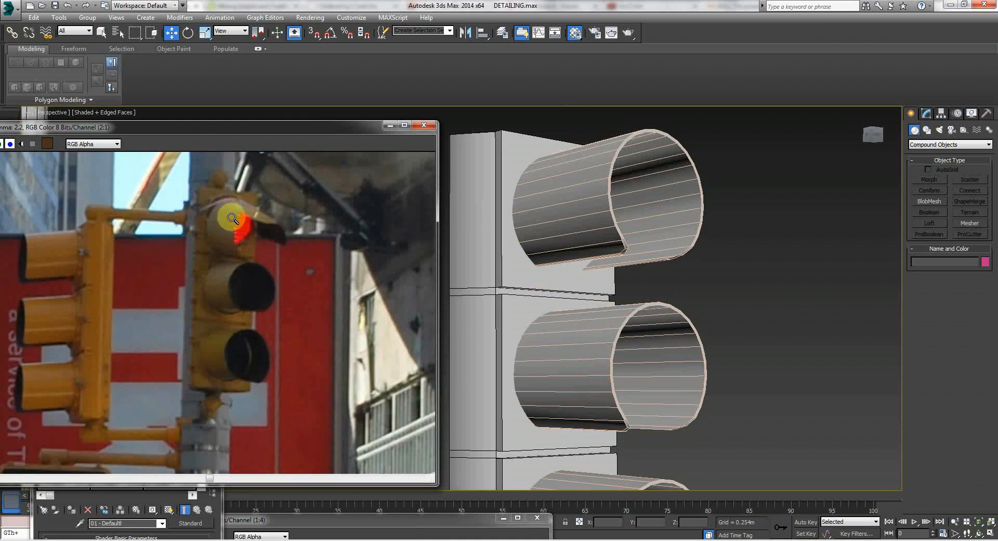
pyautogui.click(630, 200)
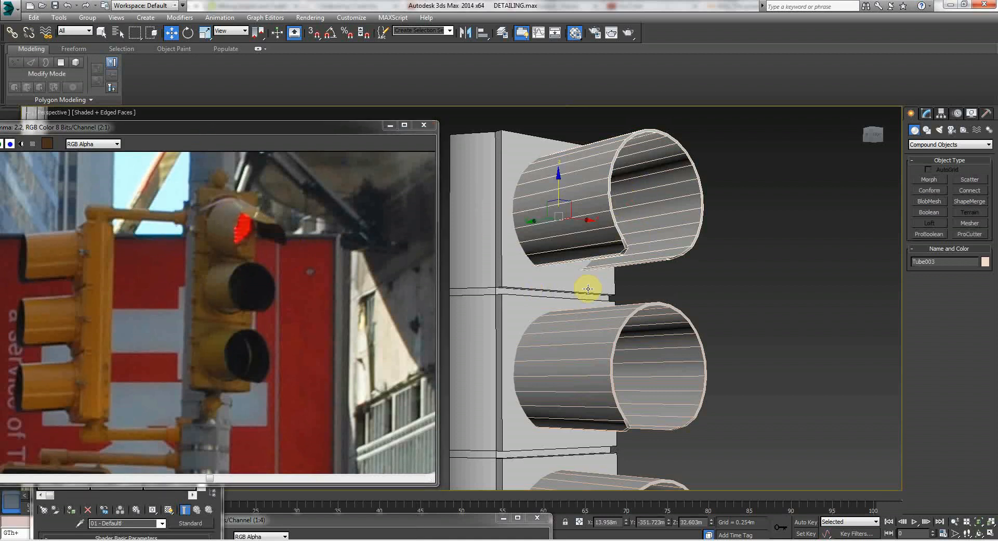
# Create a standard sphere centred on the top lamp in the front view, slightly wider than the visor.
pyautogui.press('l')
pyautogui.press('f')
pyautogui.click(582, 292)
pyautogui.moveTo(591, 289); pyautogui.dragTo(579, 390, button='middle')
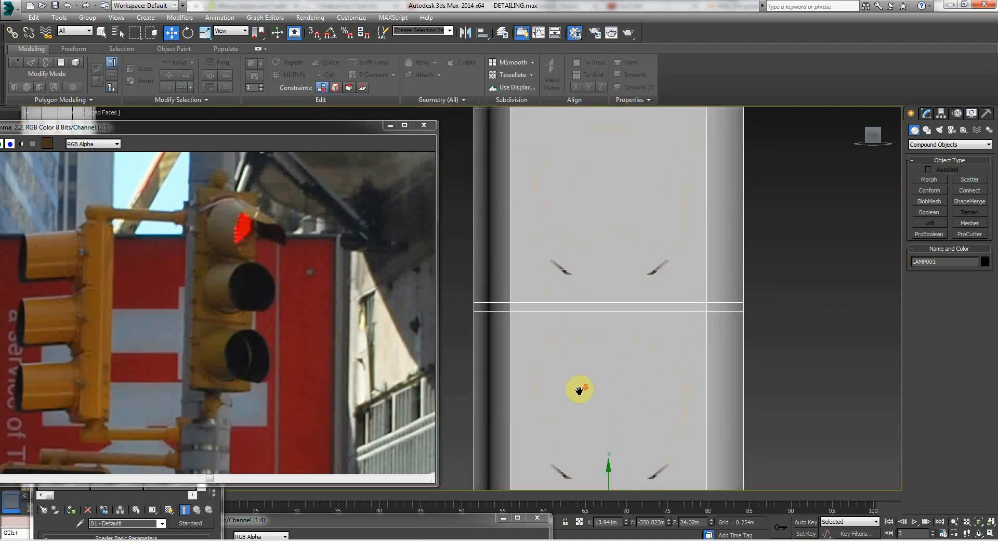
pyautogui.scroll(-2, 577, 384)
pyautogui.moveTo(587, 324); pyautogui.dragTo(570, 386, button='middle')
pyautogui.scroll(-2, 576, 252)
pyautogui.scroll(2, 584, 233)
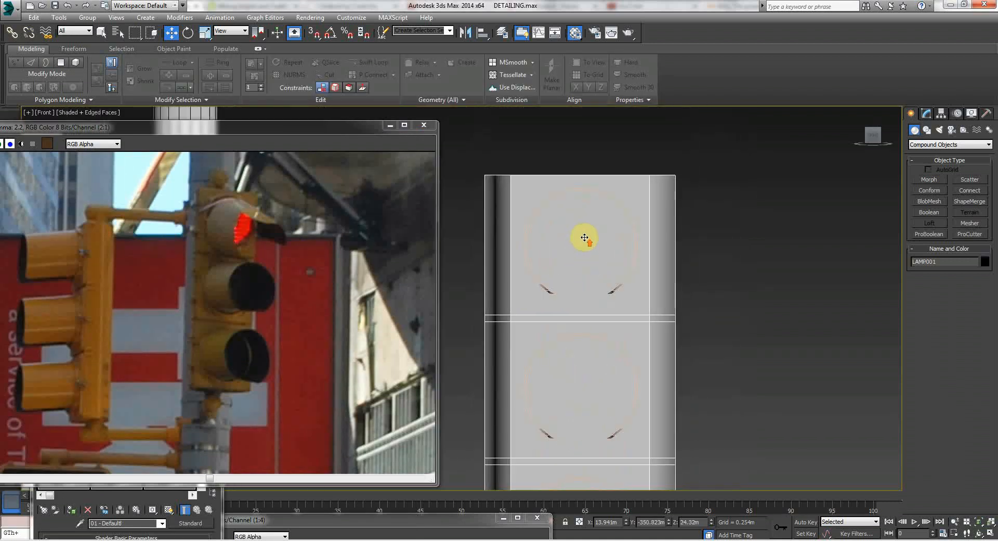
pyautogui.scroll(2, 584, 234)
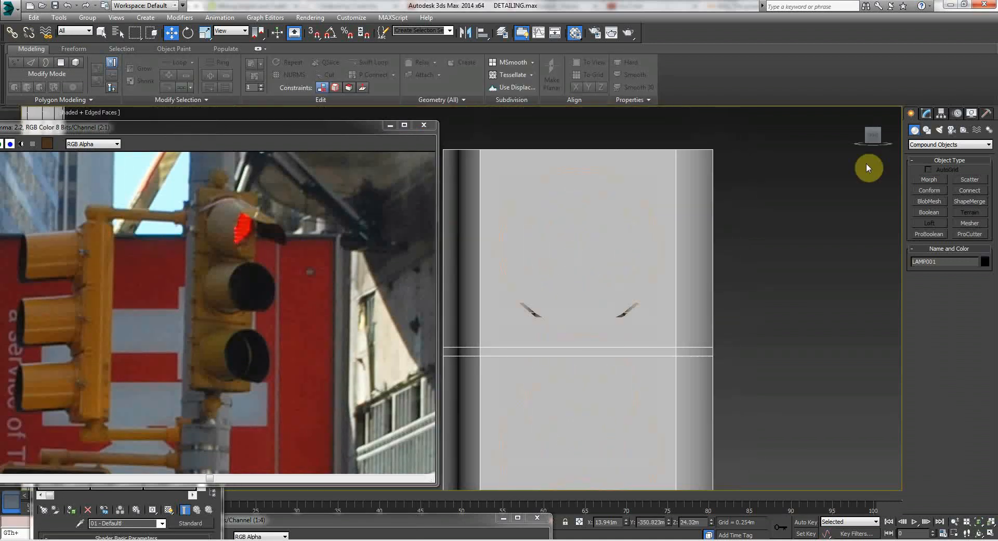
pyautogui.click(921, 145)
pyautogui.click(923, 146)
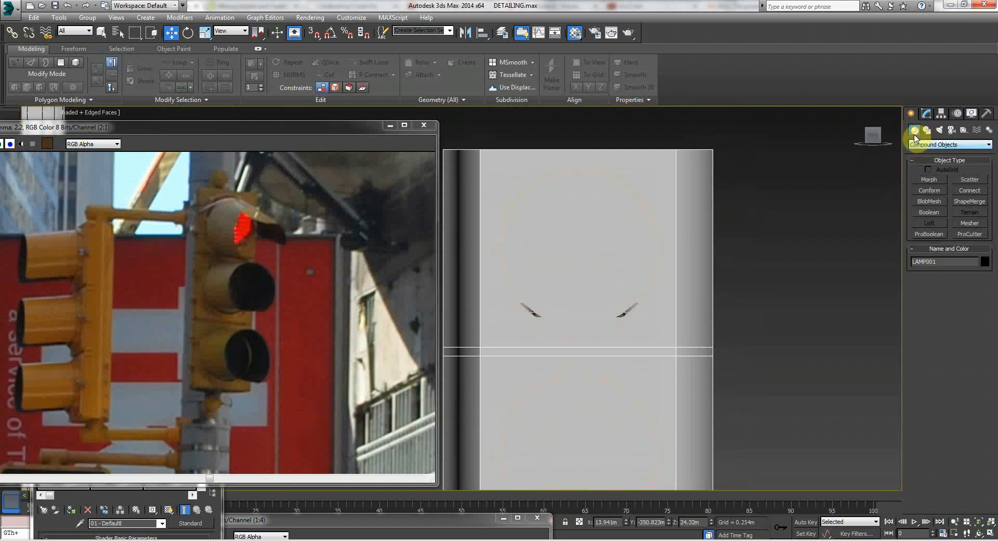
pyautogui.click(925, 145)
pyautogui.click(921, 151)
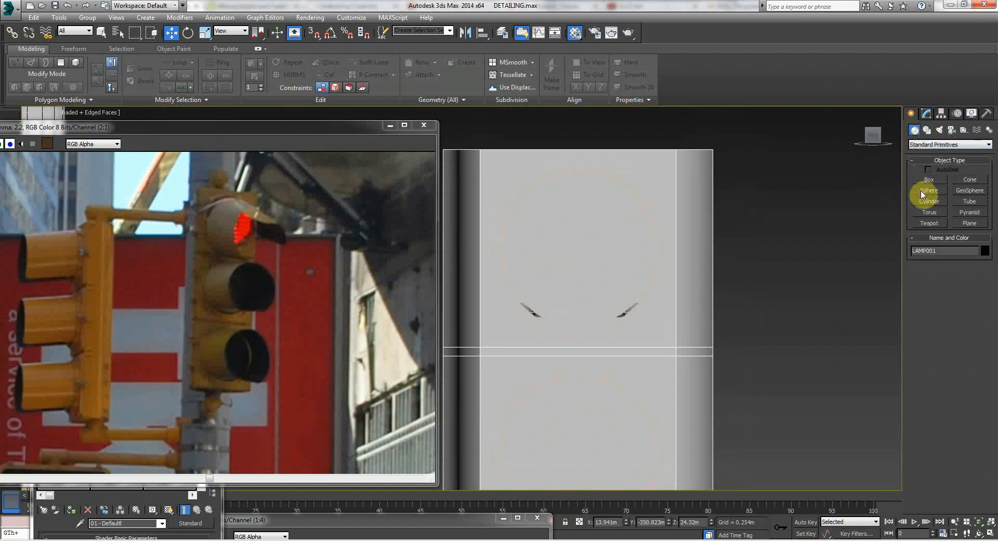
pyautogui.click(929, 190)
pyautogui.moveTo(583, 251); pyautogui.dragTo(558, 194)
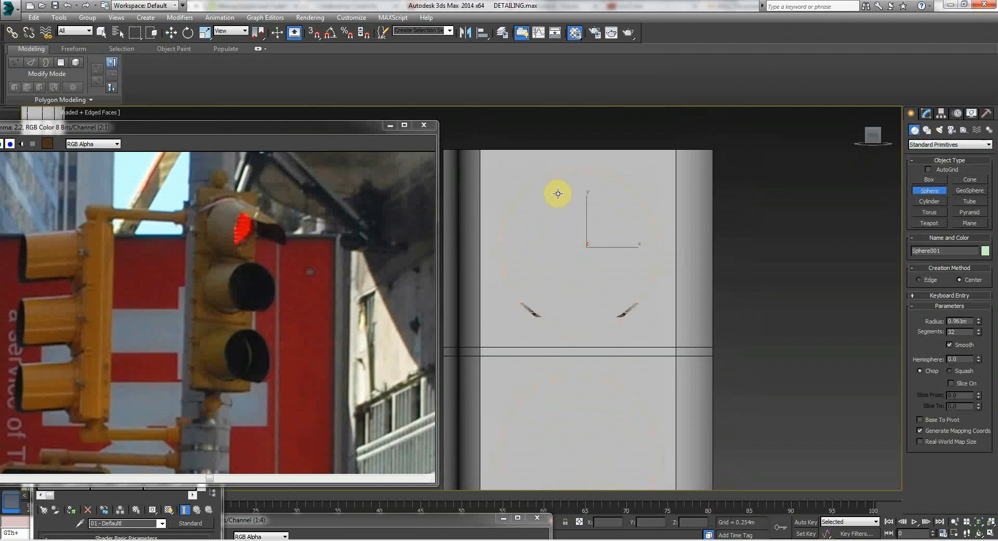
pyautogui.rightClick(557, 147)
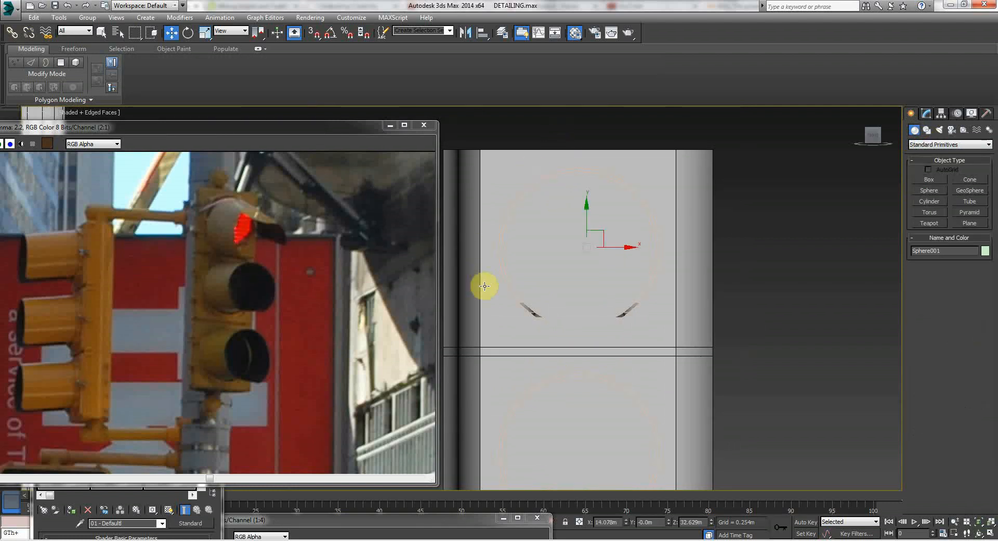
# Locate the new sphere among the scene objects and clear the reference photo out of the viewport.
pyautogui.scroll(-15, 569, 286)
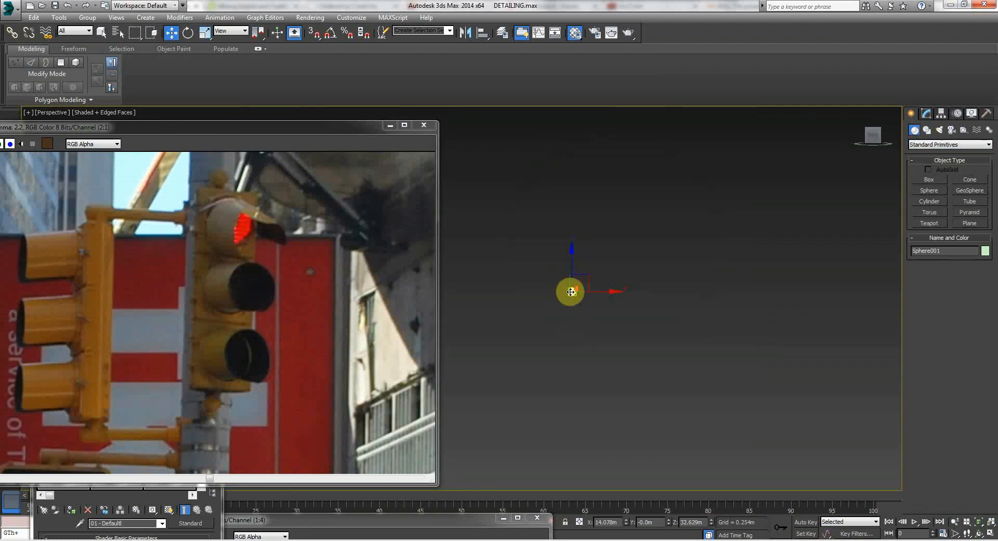
pyautogui.keyDown('alt'); pyautogui.moveTo(577, 307); pyautogui.dragTo(520, 306, button='middle'); pyautogui.keyUp('alt')
pyautogui.moveTo(558, 211); pyautogui.dragTo(850, 538)
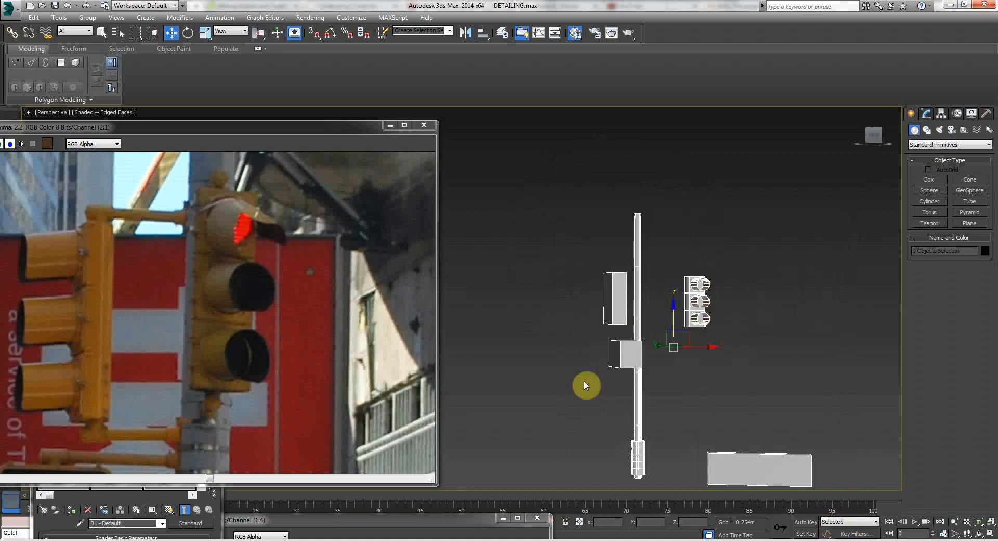
pyautogui.scroll(-5, 494, 338)
pyautogui.moveTo(659, 346); pyautogui.dragTo(436, 337, button='middle')
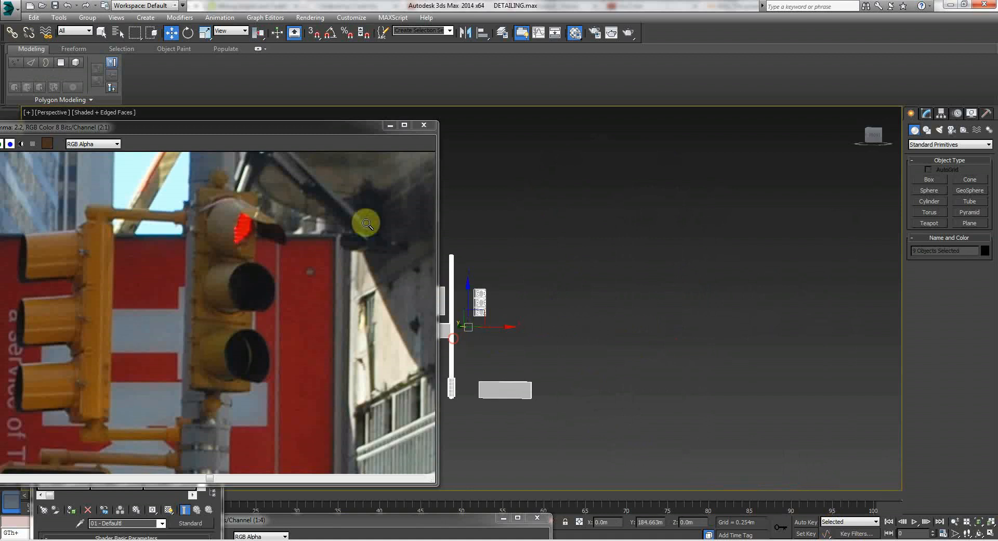
pyautogui.moveTo(327, 129); pyautogui.dragTo(215, 454)
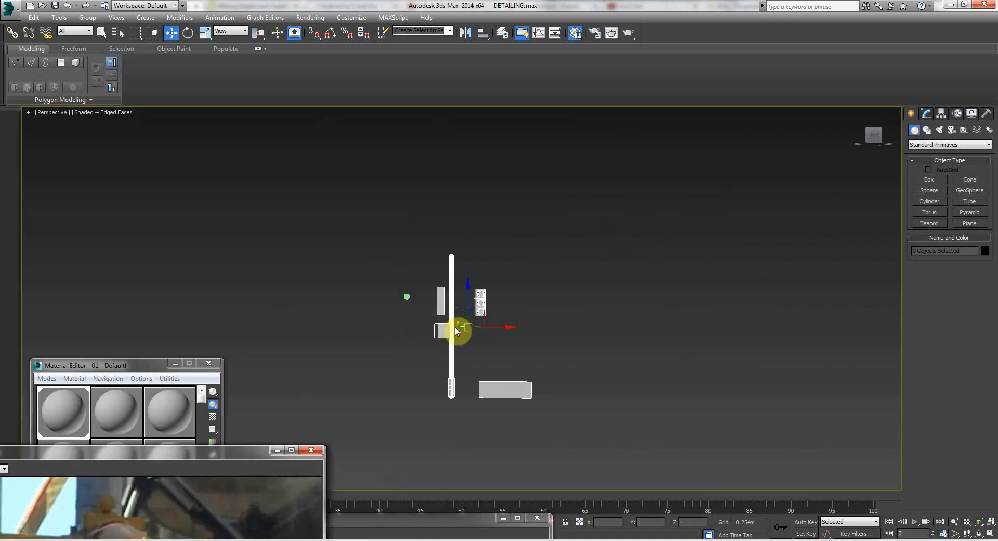
# Move the sphere along the Y axis to about -23.63 m, in front of the top visor.
pyautogui.moveTo(458, 326); pyautogui.dragTo(205, 321)
pyautogui.press('Up')
pyautogui.press('Left')
pyautogui.press('Up')
pyautogui.press('Left')
pyautogui.press('Up')
pyautogui.press('Left')
pyautogui.press('Up')
pyautogui.press('Left')
pyautogui.press('Up')
pyautogui.moveTo(245, 288); pyautogui.dragTo(235, 224)
pyautogui.press('Up')
pyautogui.rightClick(208, 218)
pyautogui.press('w')
pyautogui.click(188, 197)
pyautogui.moveTo(139, 183); pyautogui.dragTo(820, 169)
# Convert the sphere to an editable poly.
pyautogui.rightClick(808, 161)
pyautogui.moveTo(831, 261)
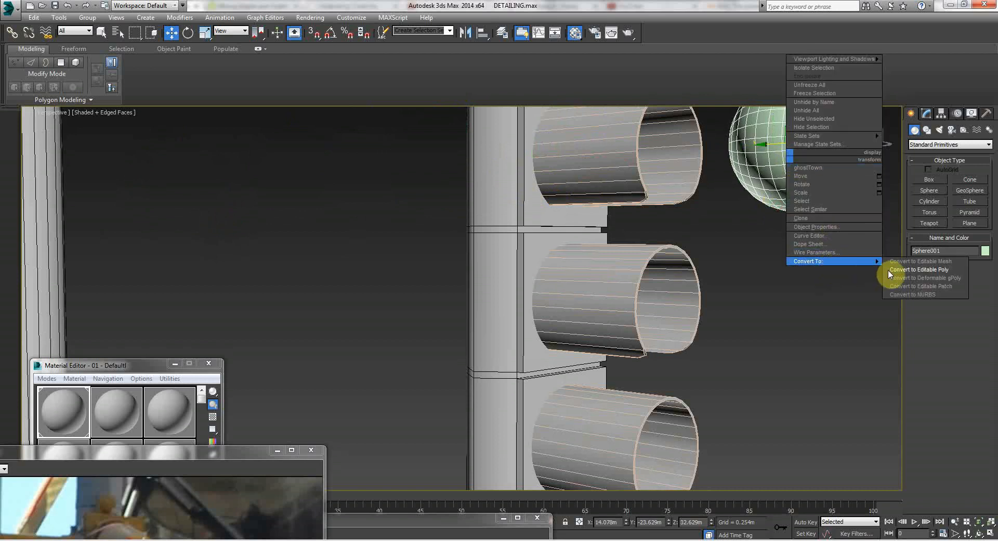
pyautogui.click(891, 269)
pyautogui.click(695, 309)
pyautogui.click(774, 267)
# Delete the sphere's vertices on the half facing the visors in the left view, leaving a hemisphere.
pyautogui.press('Up')
pyautogui.press('Left')
pyautogui.moveTo(769, 274); pyautogui.dragTo(809, 266)
pyautogui.press('Down')
pyautogui.press('Up')
pyautogui.press('Right')
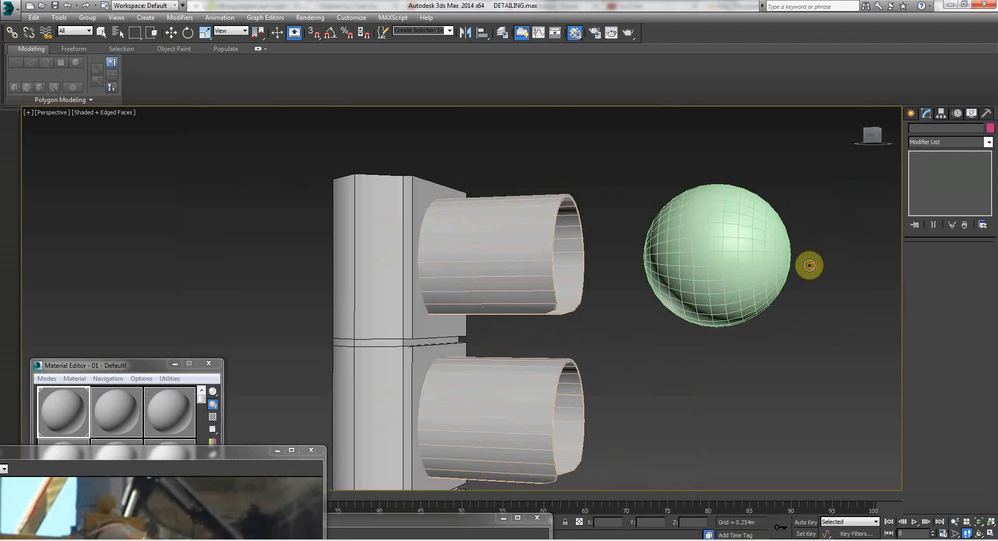
pyautogui.click(706, 240)
pyautogui.click(924, 258)
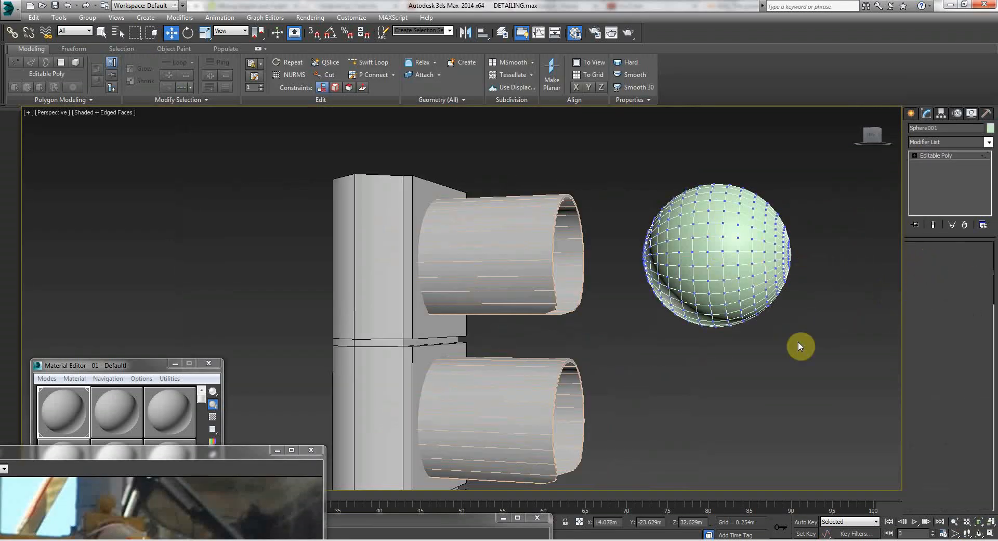
pyautogui.moveTo(745, 362); pyautogui.dragTo(548, 383, button='middle')
pyautogui.press('f')
pyautogui.press('l')
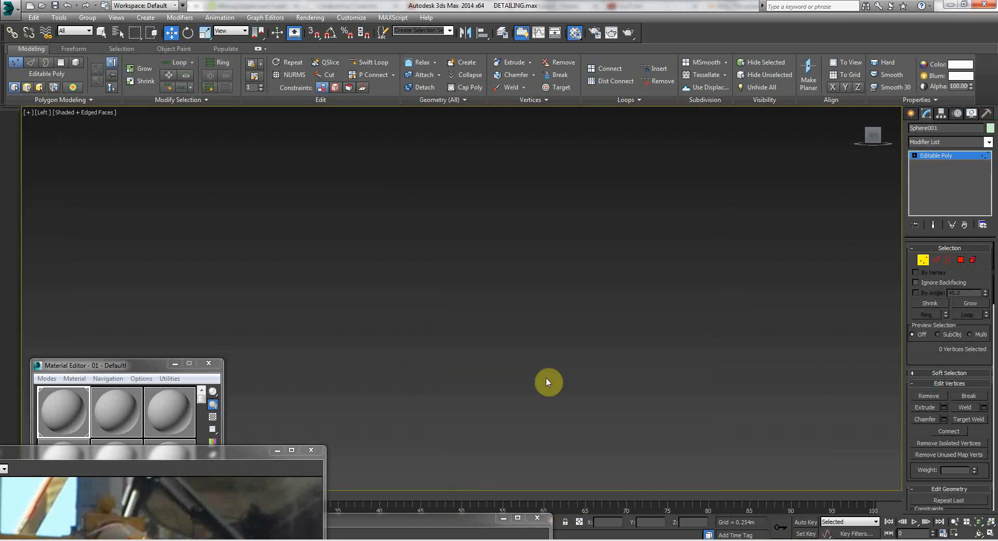
pyautogui.scroll(-5, 540, 373)
pyautogui.scroll(11, 408, 387)
pyautogui.scroll(6, 524, 299)
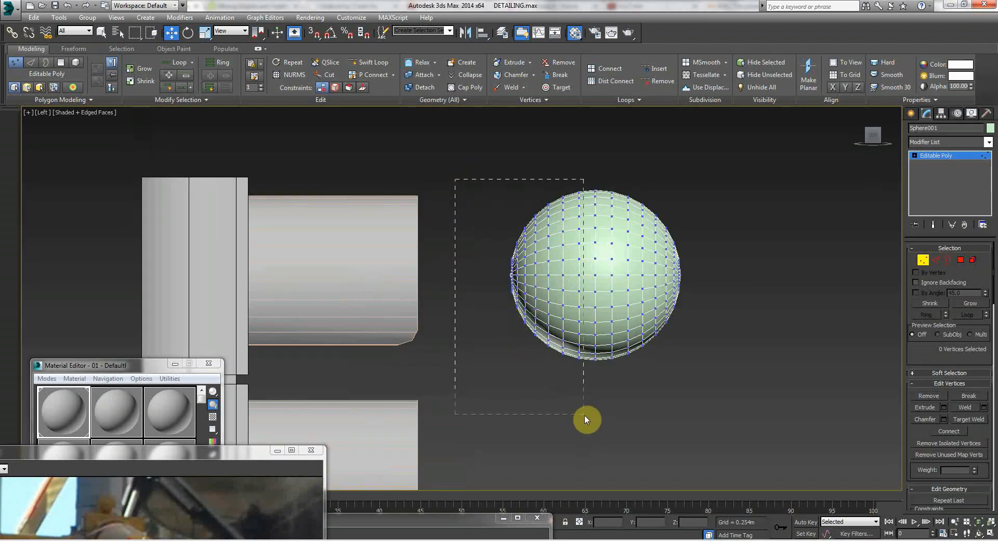
pyautogui.press('Delete')
# Cap the open border on the flat side of the hemisphere.
pyautogui.click(951, 260)
pyautogui.click(594, 322)
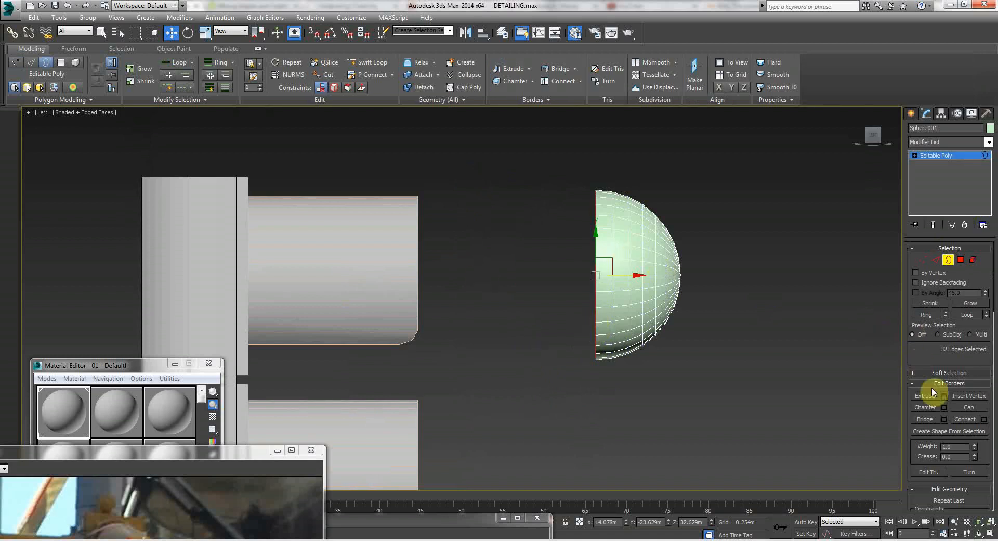
pyautogui.click(968, 407)
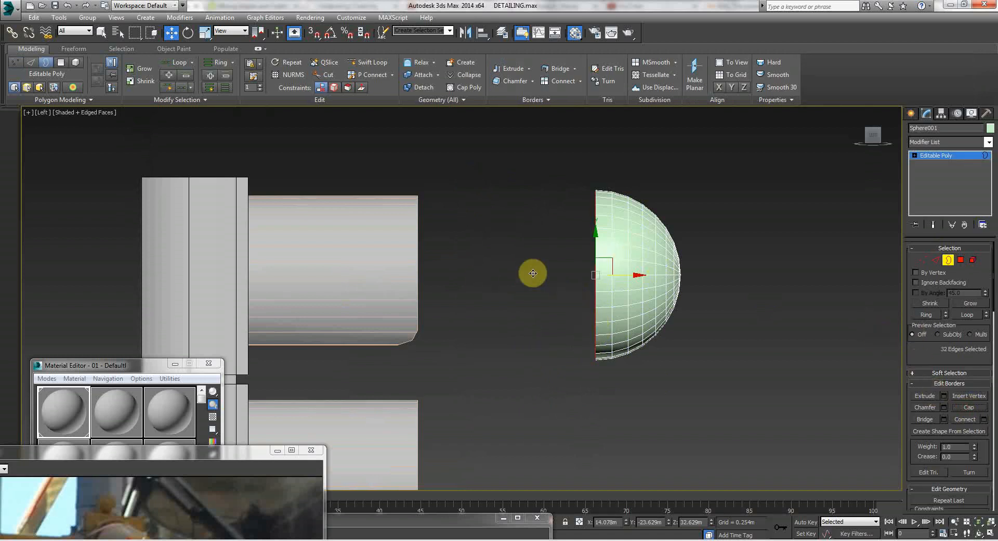
pyautogui.click(949, 260)
# Compare with the reference photo and move the hemisphere up to the top visor's mouth, at about Y -20.83 m.
pyautogui.moveTo(73, 411); pyautogui.dragTo(624, 317)
pyautogui.click(467, 395)
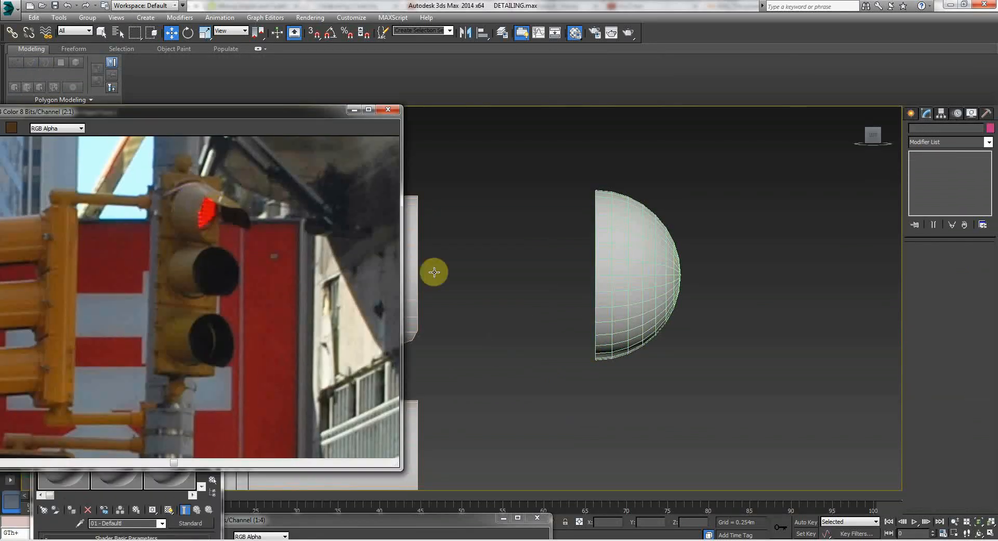
pyautogui.rightClick(559, 263)
pyautogui.click(616, 259)
pyautogui.click(606, 245)
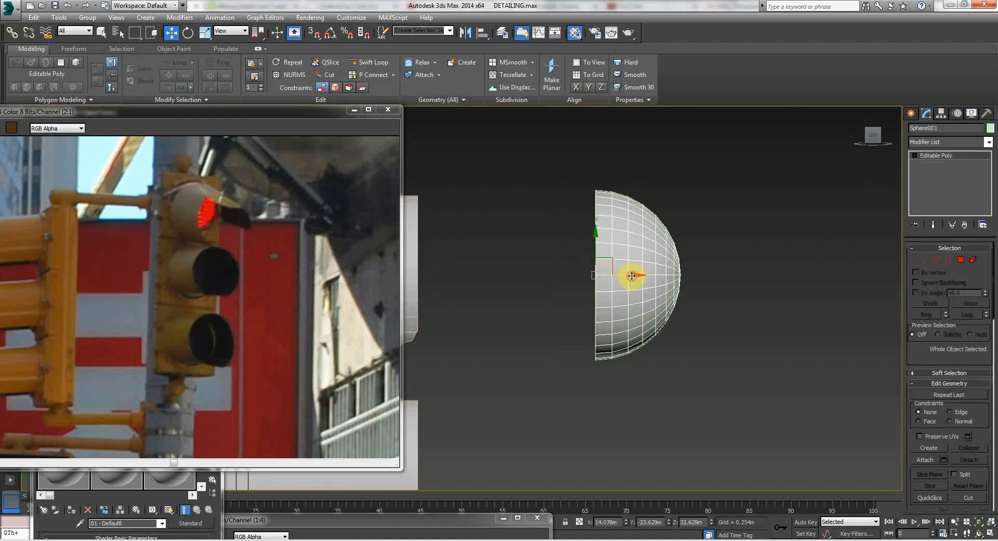
pyautogui.moveTo(631, 275); pyautogui.dragTo(459, 291)
pyautogui.moveTo(287, 112); pyautogui.dragTo(177, 373)
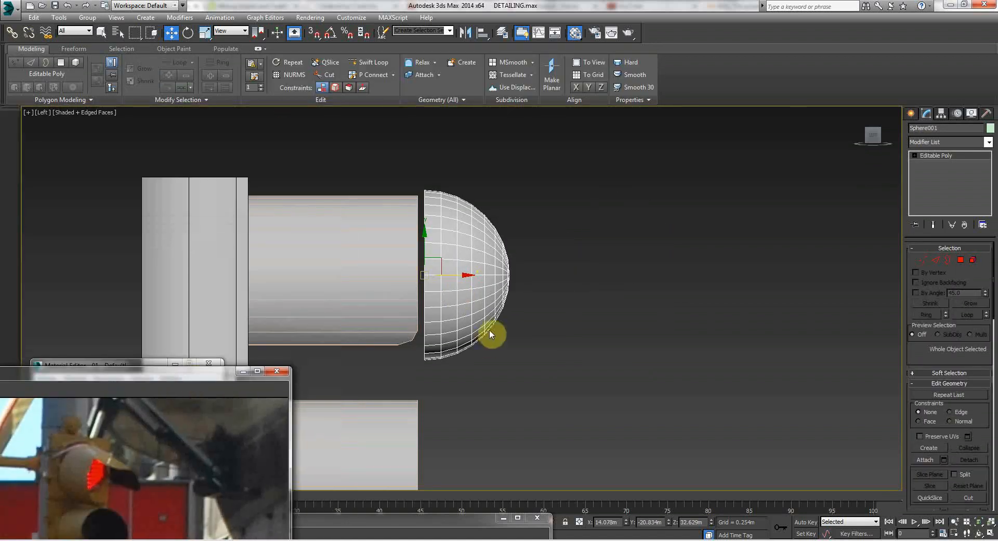
# Scale the hemisphere down uniformly to about 80.5% and flatten its depth to about 22% to form a shallow lens.
pyautogui.rightClick(437, 267)
pyautogui.click(450, 298)
pyautogui.moveTo(472, 265); pyautogui.dragTo(472, 275)
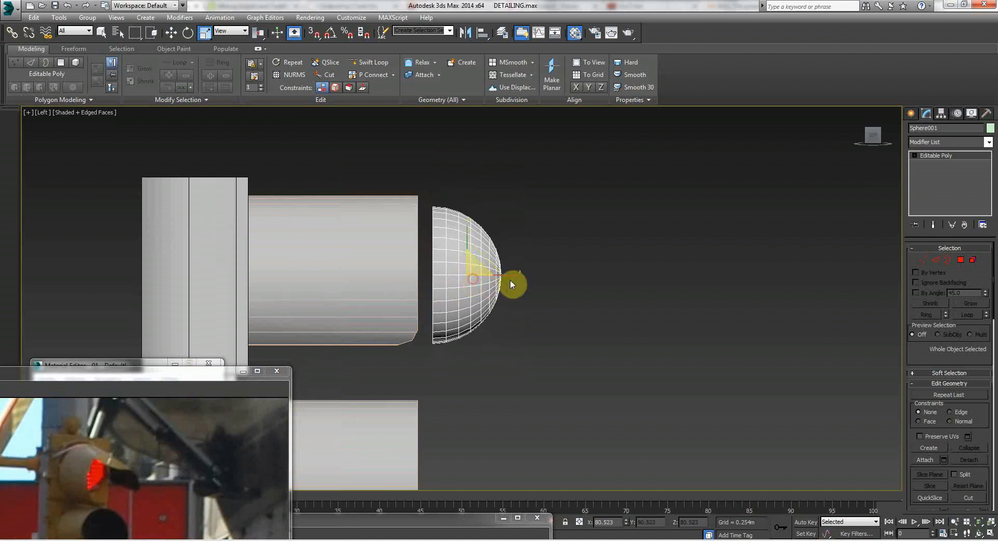
pyautogui.moveTo(515, 277); pyautogui.dragTo(381, 282)
pyautogui.click(94, 453)
pyautogui.moveTo(510, 275); pyautogui.dragTo(519, 273)
pyautogui.click(483, 290)
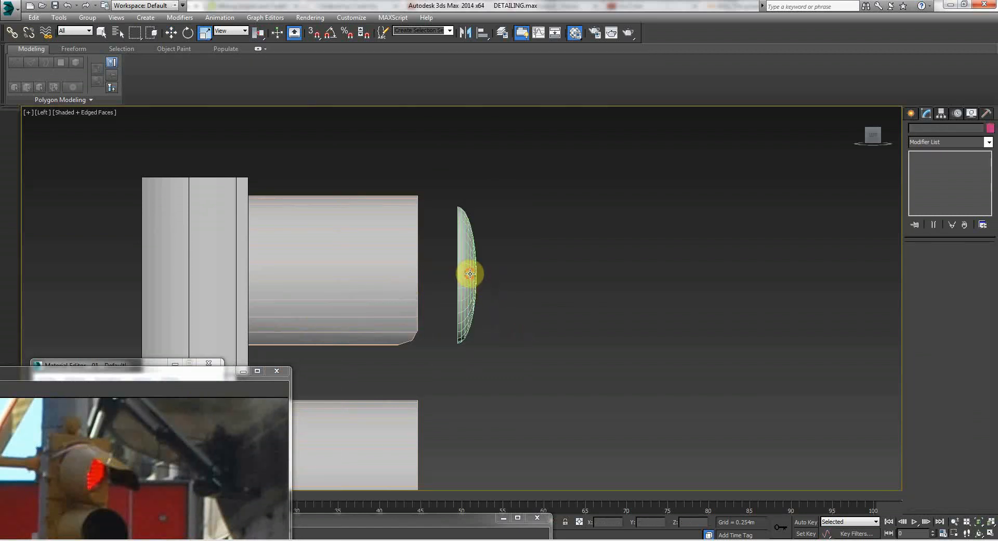
# Move the flattened lens into the mouth of the top visor, at about Y -20.59 m.
pyautogui.click(470, 273)
pyautogui.rightClick(472, 274)
pyautogui.click(490, 298)
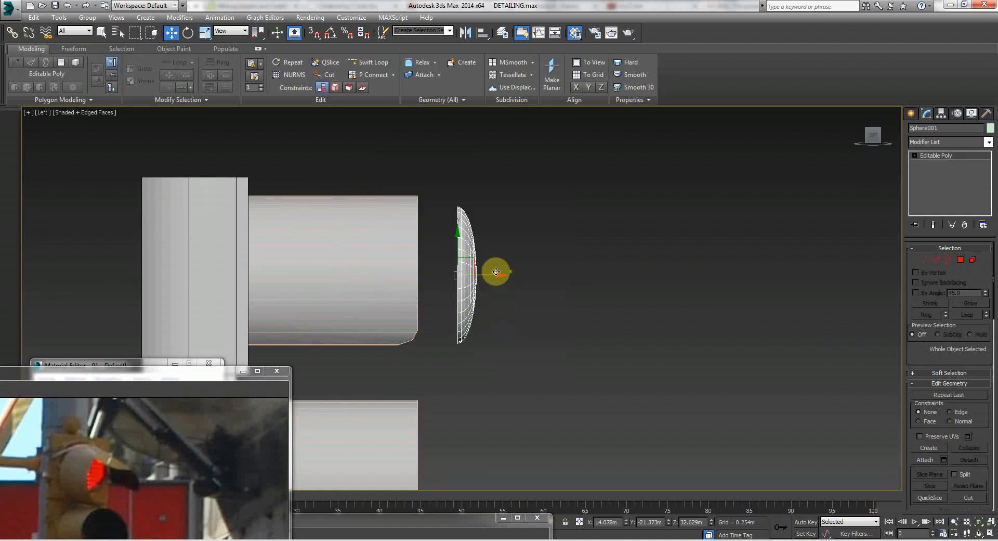
pyautogui.moveTo(483, 277); pyautogui.dragTo(422, 247)
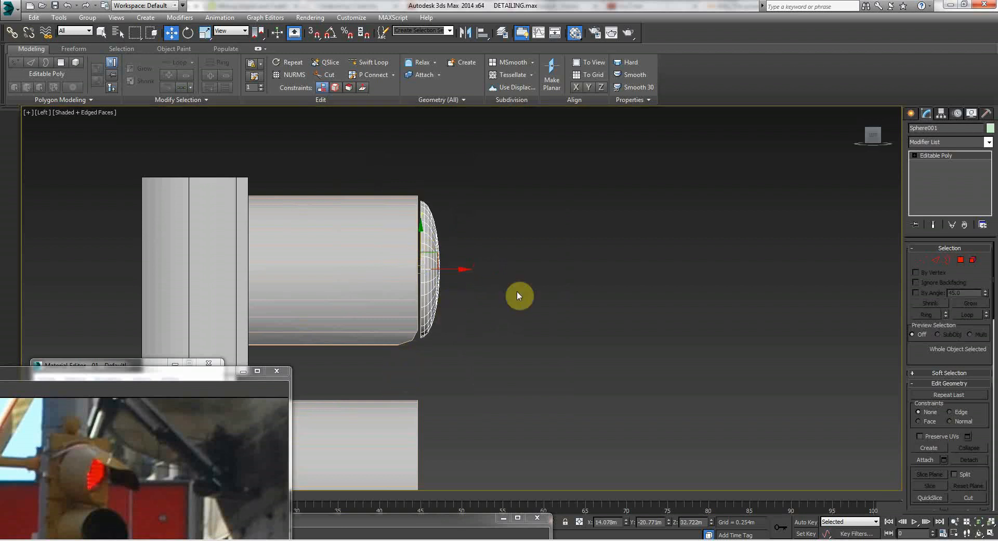
pyautogui.press('p')
pyautogui.keyDown('alt'); pyautogui.moveTo(545, 340); pyautogui.dragTo(437, 316, button='middle'); pyautogui.keyUp('alt')
pyautogui.press('w')
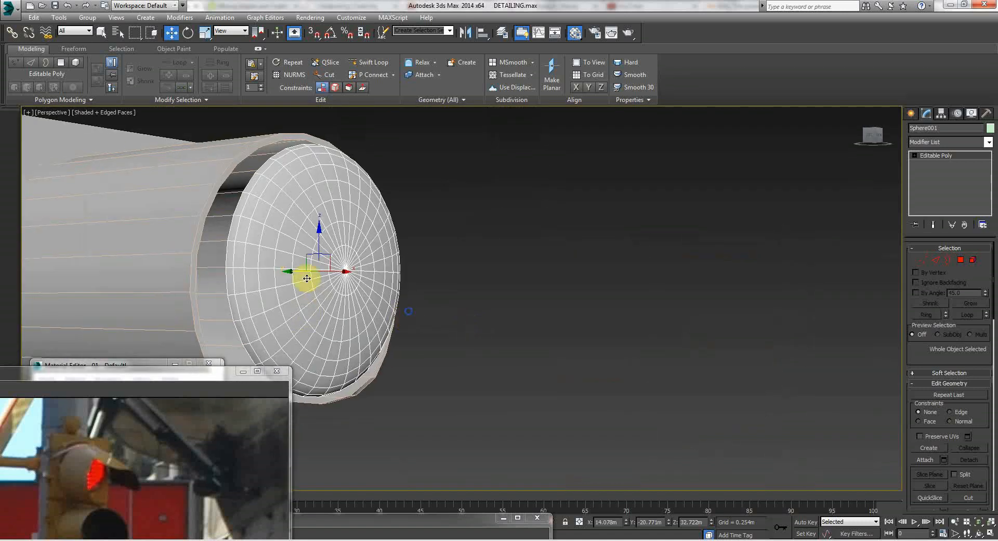
pyautogui.moveTo(295, 271); pyautogui.dragTo(276, 245)
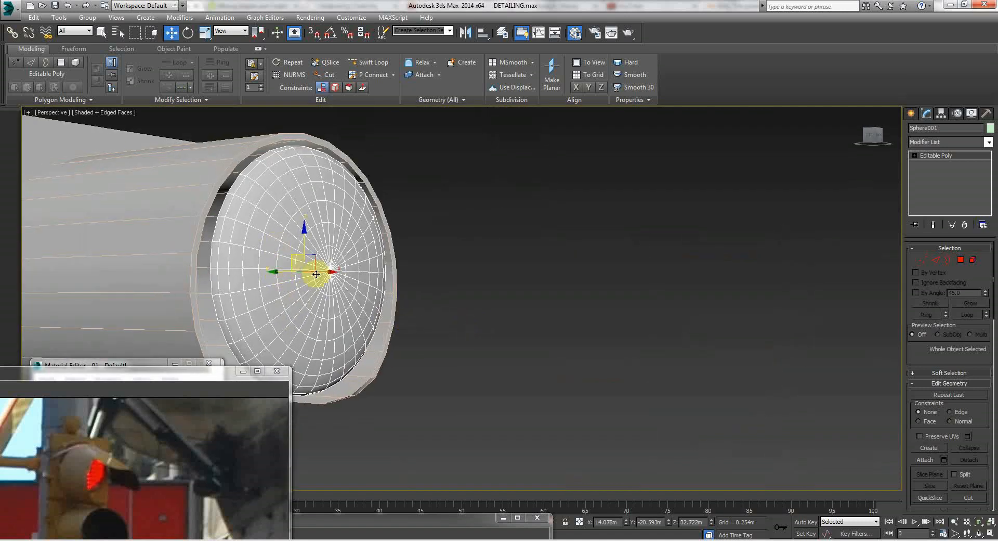
# Centre the lens on the top visor in the front wireframe view and scale it up to fill the visor's inner circle.
pyautogui.press('f')
pyautogui.scroll(2, 592, 227)
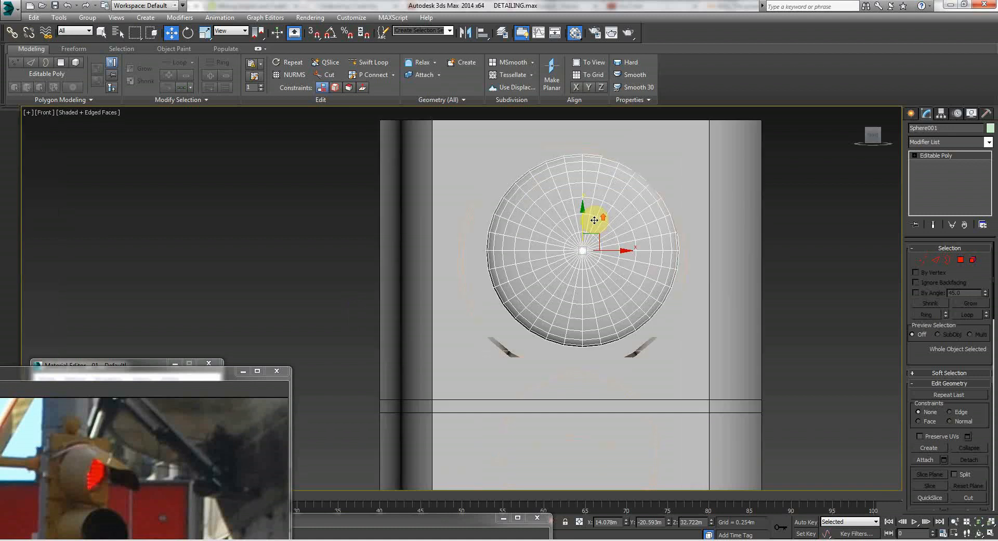
pyautogui.moveTo(619, 253); pyautogui.dragTo(613, 253)
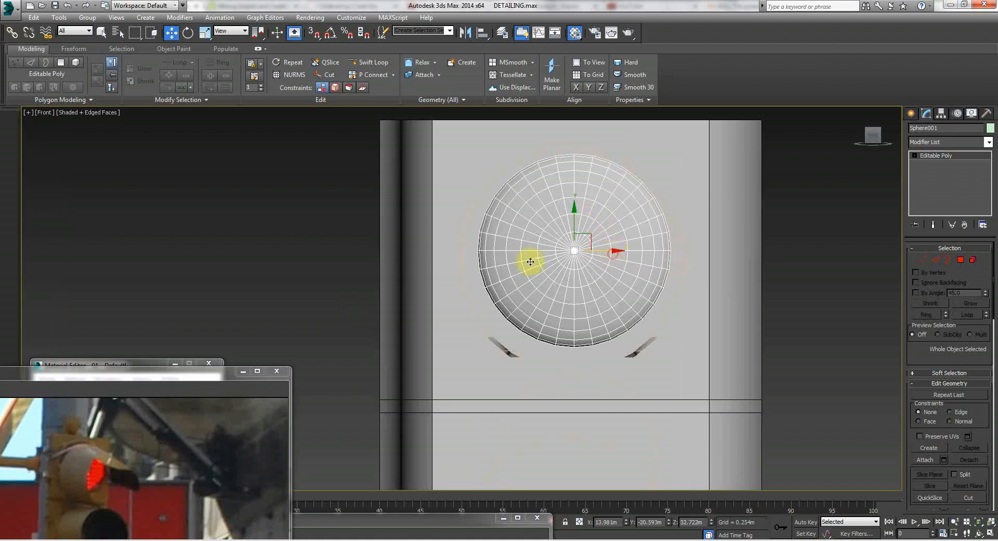
pyautogui.press('F3')
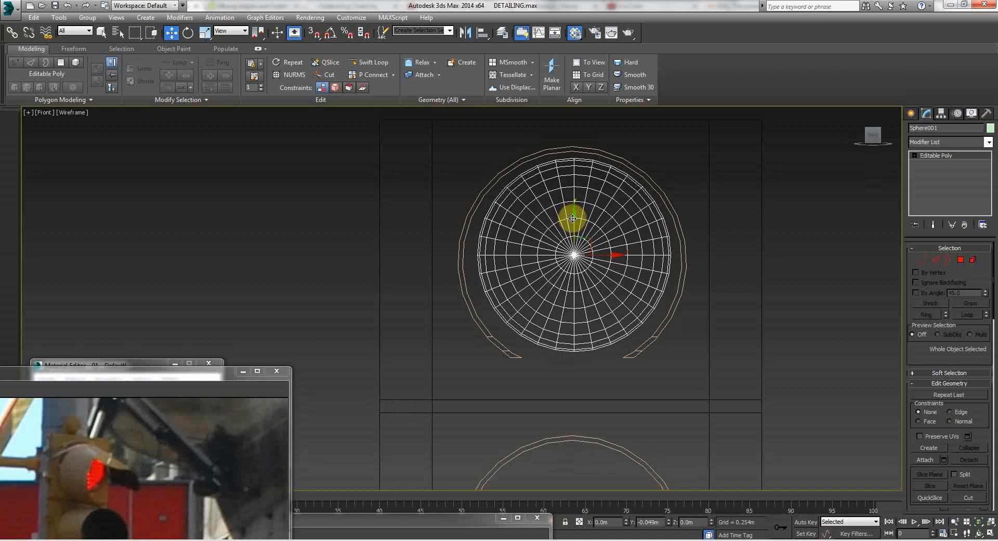
pyautogui.rightClick(583, 232)
pyautogui.click(588, 261)
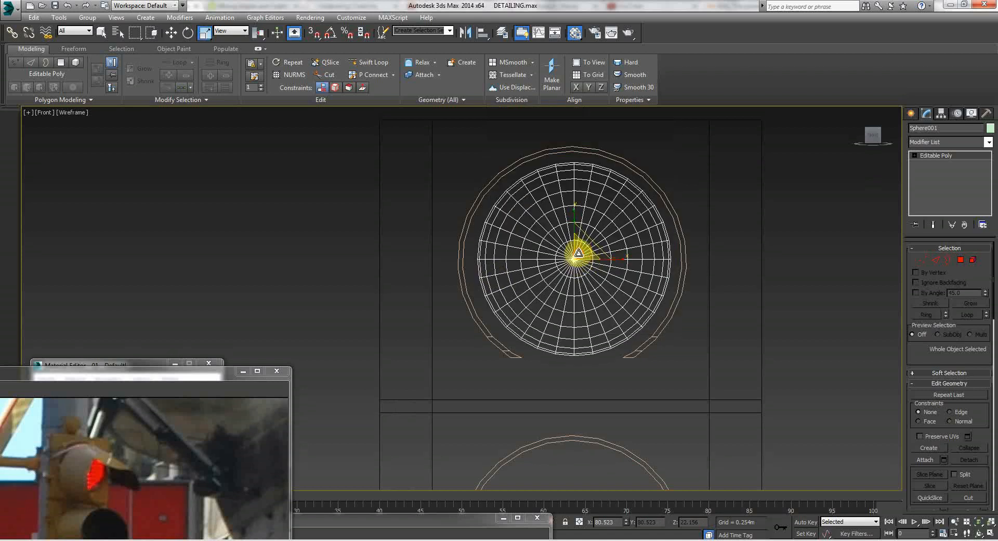
pyautogui.moveTo(578, 253); pyautogui.dragTo(580, 246)
pyautogui.rightClick(580, 245)
pyautogui.click(601, 265)
pyautogui.moveTo(599, 261); pyautogui.dragTo(598, 261)
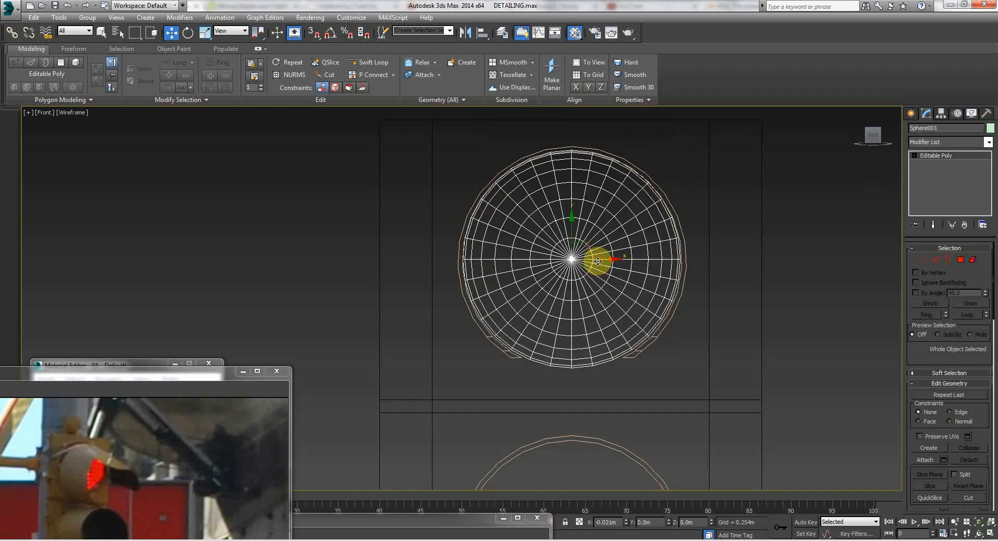
# Move the lens back through the top visor to the housing face, at about Y -17.95 m, and restore shaded display.
pyautogui.press('l')
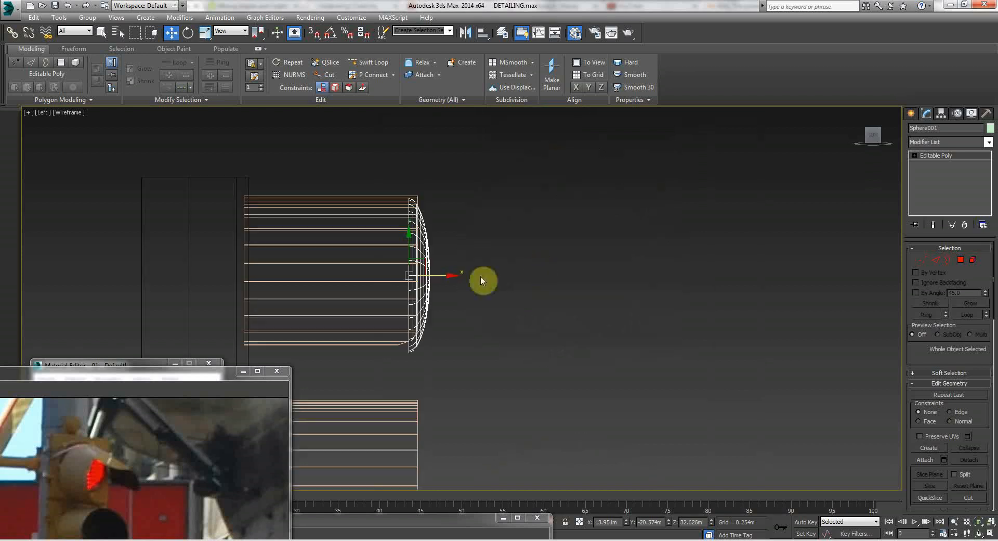
pyautogui.moveTo(443, 276); pyautogui.dragTo(284, 297)
pyautogui.press('p')
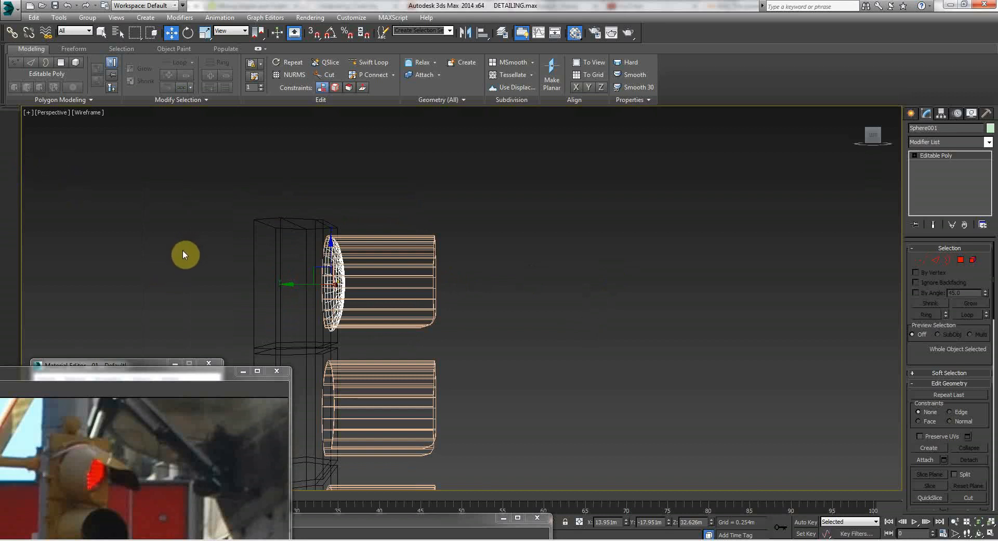
pyautogui.press('F3')
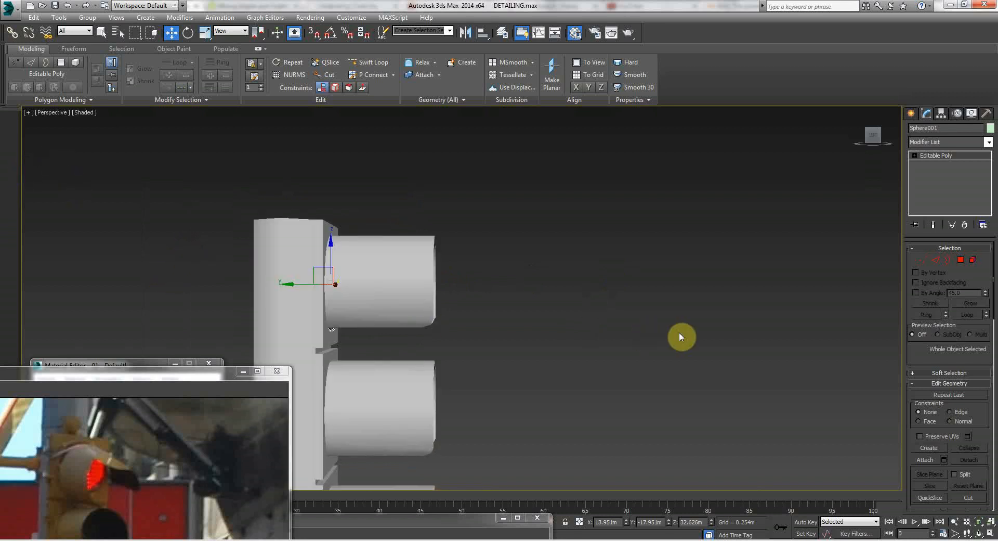
# Clone the lens twice straight down, placing copies in the middle and bottom visors, the lowest at about Z 25.92 m.
pyautogui.keyDown('alt'); pyautogui.moveTo(642, 361); pyautogui.dragTo(507, 332, button='middle'); pyautogui.keyUp('alt')
pyautogui.press('w')
pyautogui.moveTo(344, 202)
pyautogui.keyDown('shift'); pyautogui.mouseDown()
pyautogui.moveTo(334, 356)
pyautogui.moveTo(347, 399)
pyautogui.mouseUp(); pyautogui.keyUp('shift')
pyautogui.press('Return')
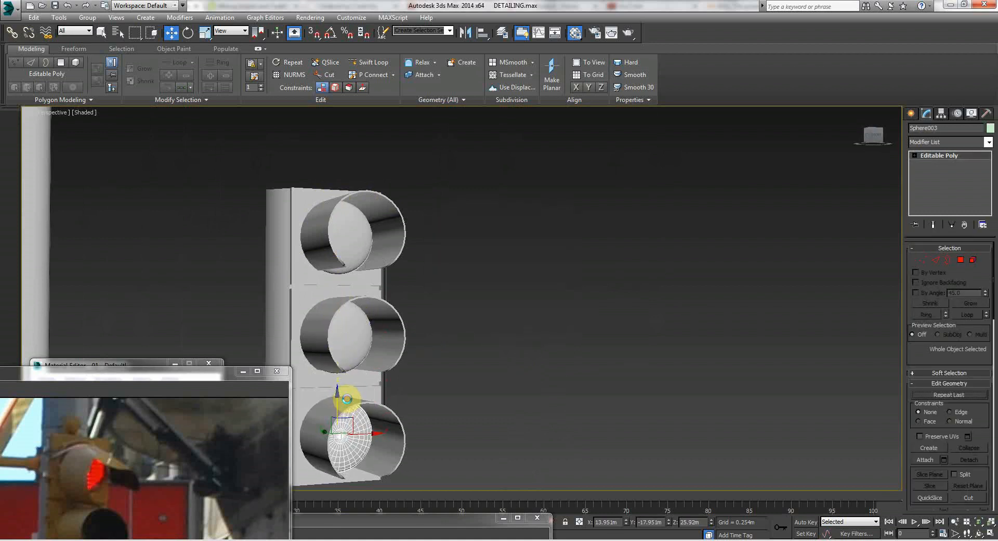
pyautogui.press('Return')
pyautogui.click(673, 344)
# Examine the three visors and their lenses from the front and at an angle.
pyautogui.scroll(2, 416, 383)
pyautogui.moveTo(408, 382); pyautogui.dragTo(481, 381, button='middle')
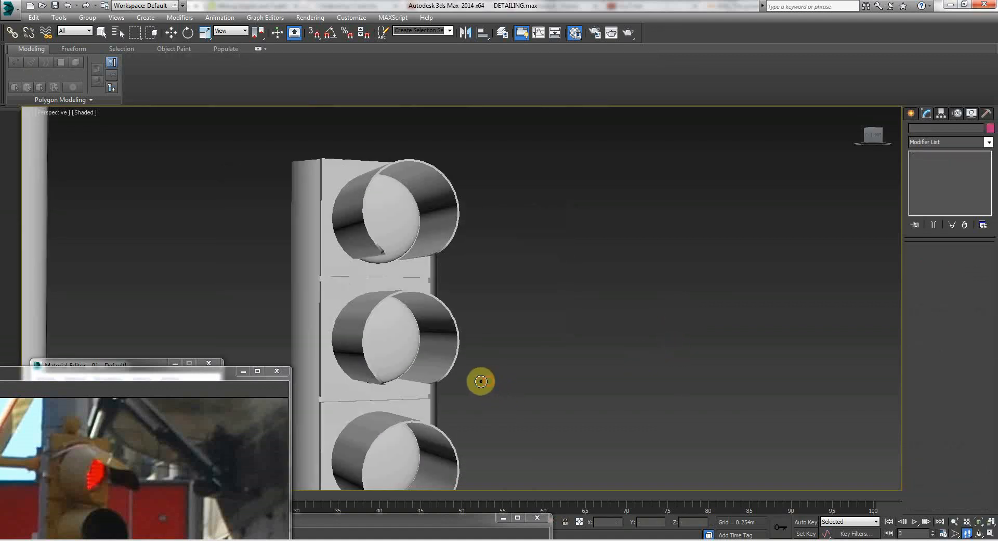
pyautogui.press('Right')
pyautogui.press('Down')
pyautogui.press('Left')
pyautogui.press('Up')
pyautogui.moveTo(472, 383)
pyautogui.mouseDown()
pyautogui.moveTo(488, 383)
pyautogui.moveTo(459, 388)
pyautogui.moveTo(472, 385)
pyautogui.mouseUp()
pyautogui.press('Up')
pyautogui.press('Left')
pyautogui.press('Up')
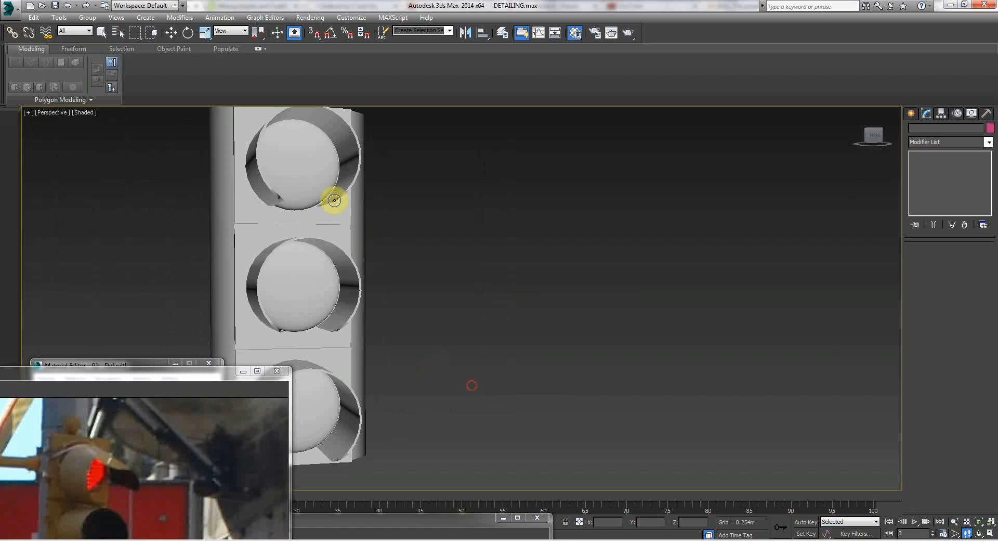
pyautogui.press('Down')
pyautogui.press('Down')
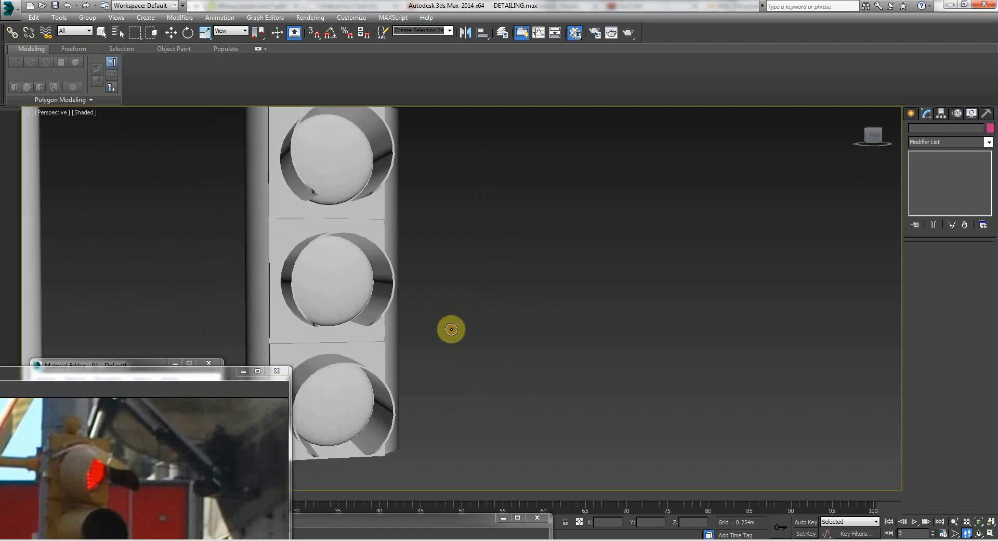
pyautogui.press('Up')
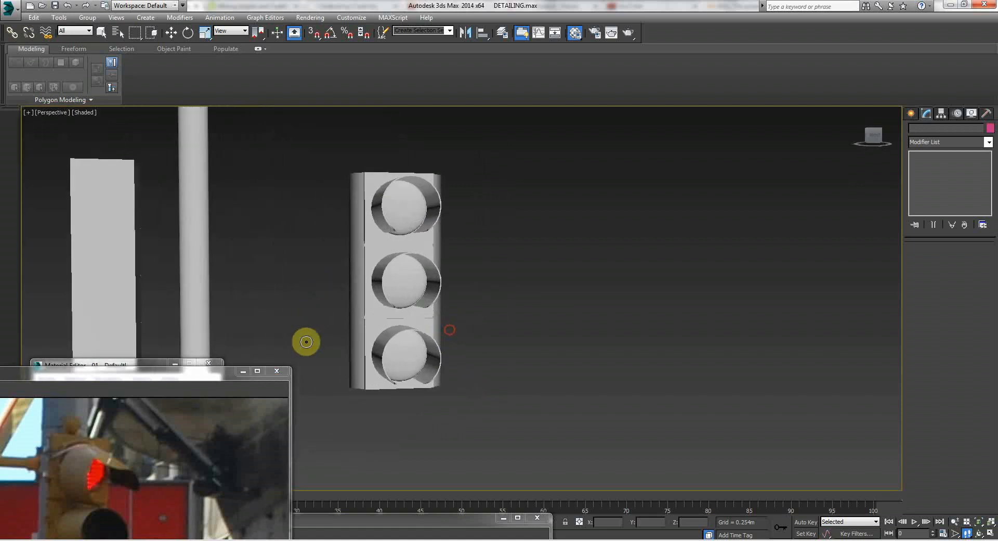
pyautogui.moveTo(450, 287); pyautogui.dragTo(485, 282)
pyautogui.press('Down')
pyautogui.press('Left')
pyautogui.press('Up')
pyautogui.press('Down')
pyautogui.press('Up')
pyautogui.press('Right')
pyautogui.rightClick(449, 281)
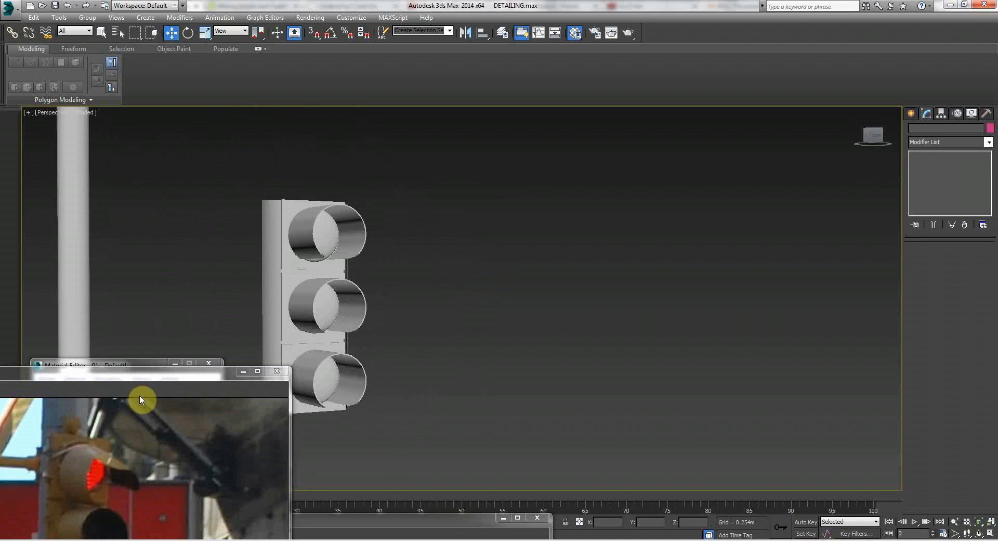
# Select all parts of the traffic light and group them under the name TRAFFICLIGHT.
pyautogui.moveTo(138, 377); pyautogui.dragTo(117, 372)
pyautogui.click(210, 232)
pyautogui.moveTo(413, 419); pyautogui.dragTo(414, 419)
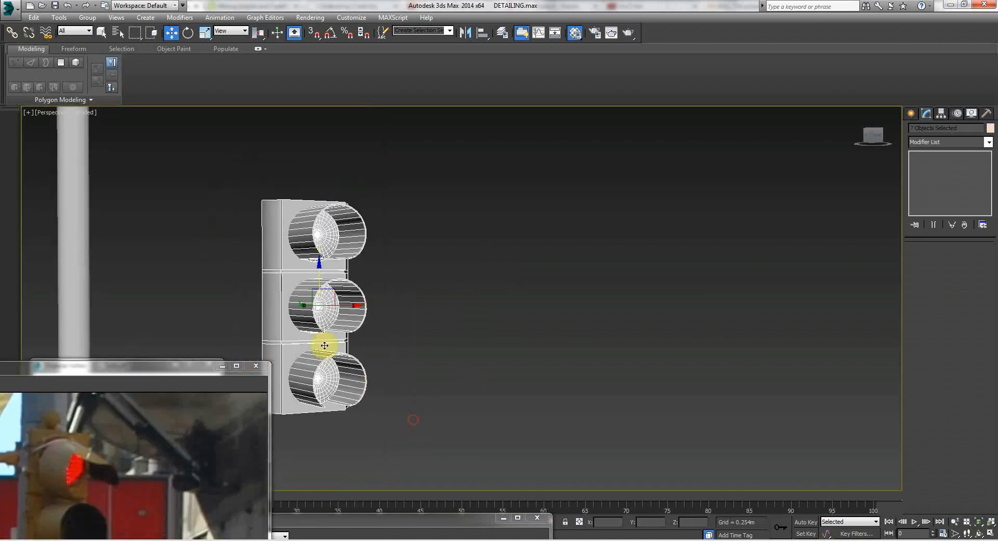
pyautogui.click(87, 18)
pyautogui.click(99, 30)
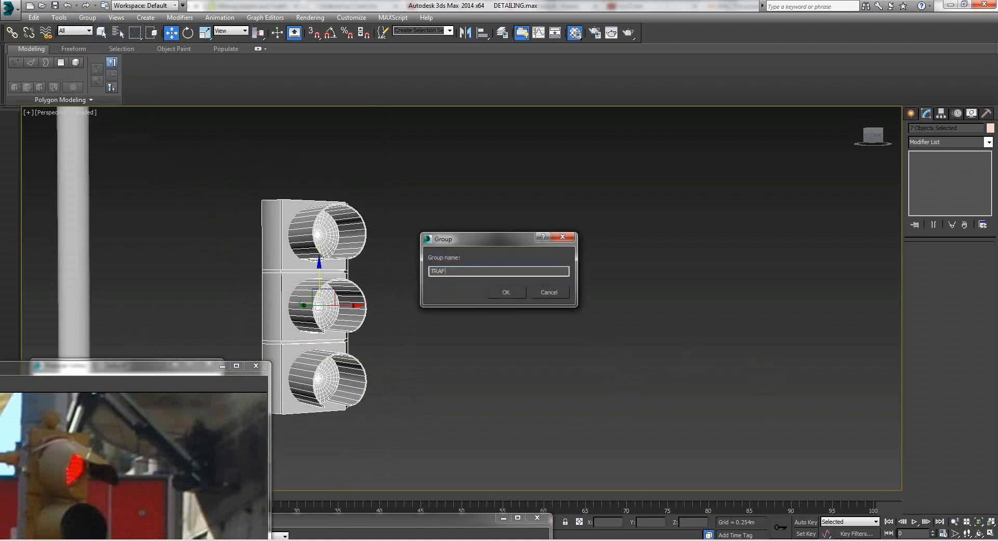
pyautogui.write('TRAFFICLIGHT')
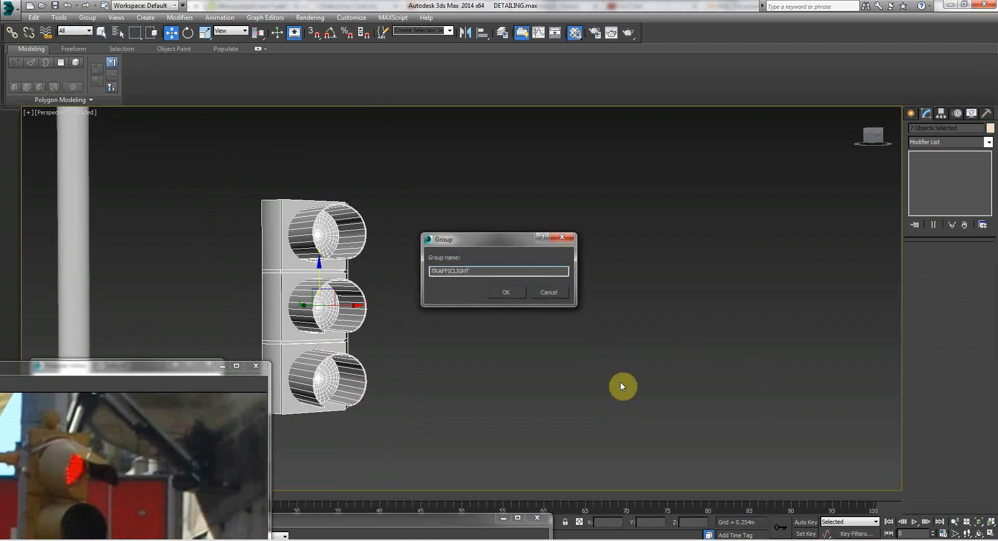
pyautogui.press('Return')
pyautogui.click(538, 391)
# Clone the TRAFFICLIGHT group as one copy in front of the original, at about Y -33.10 m.
pyautogui.click(266, 328)
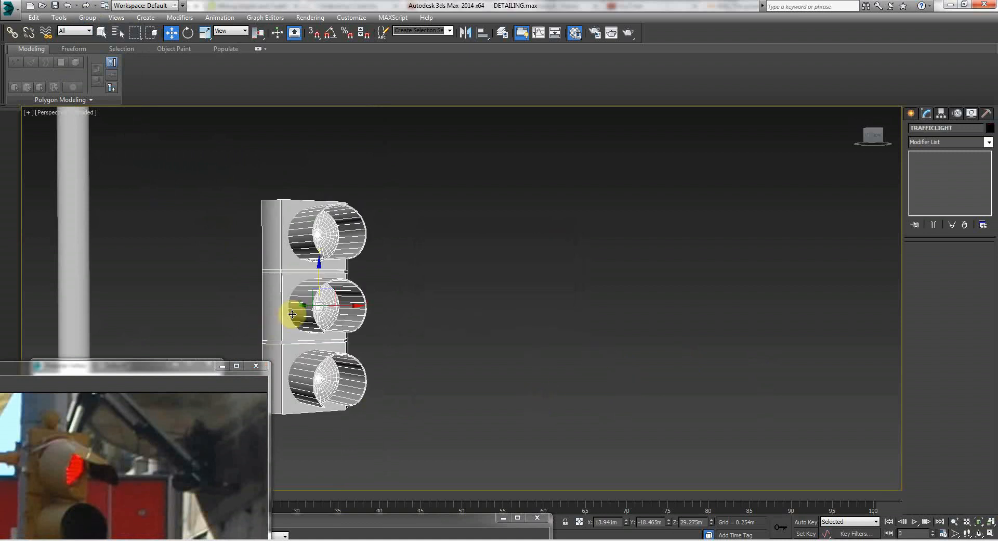
pyautogui.keyDown('shift'); pyautogui.moveTo(306, 306); pyautogui.dragTo(462, 307); pyautogui.keyUp('shift')
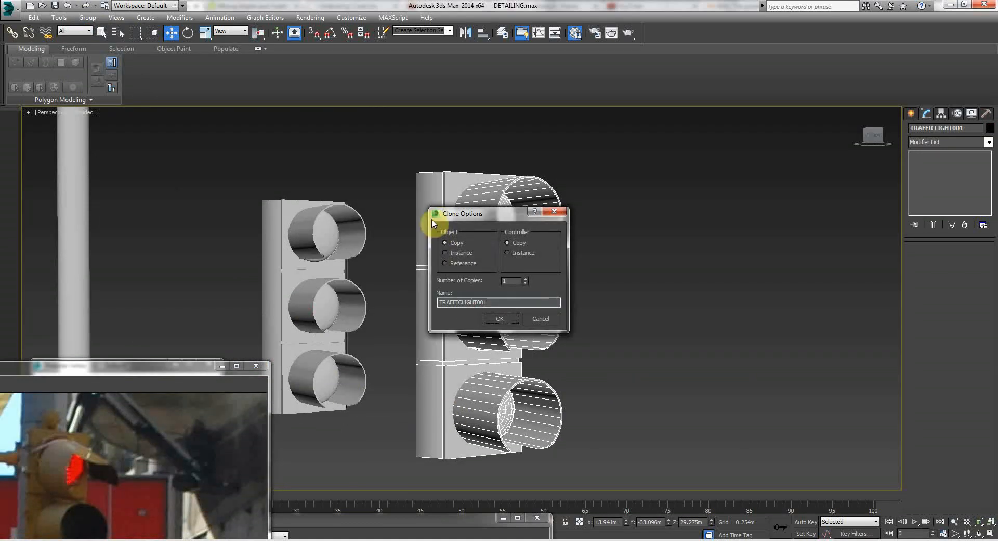
pyautogui.press('Return')
pyautogui.click(389, 177)
pyautogui.click(468, 260)
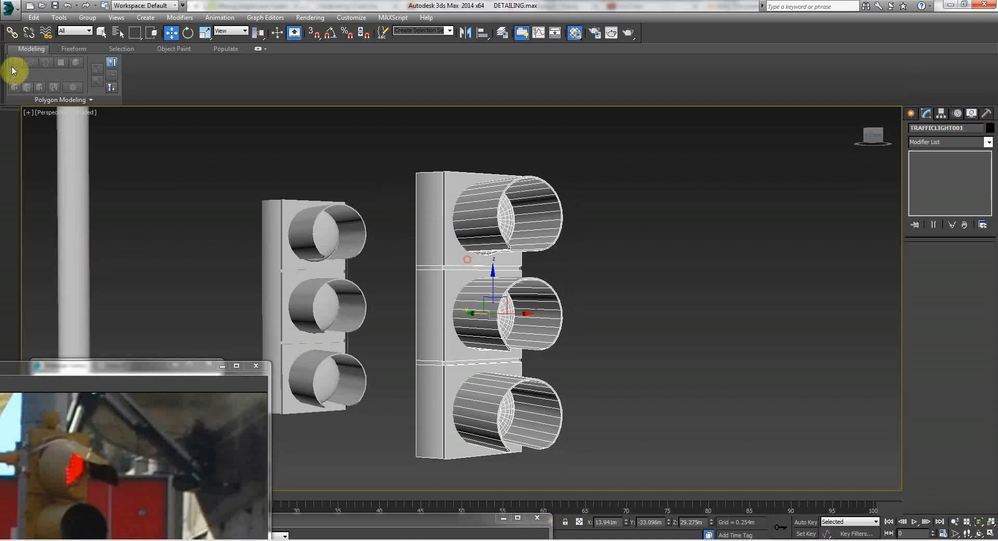
# Ungroup the copied traffic light and place the reference photo beside it for comparison.
pyautogui.click(88, 19)
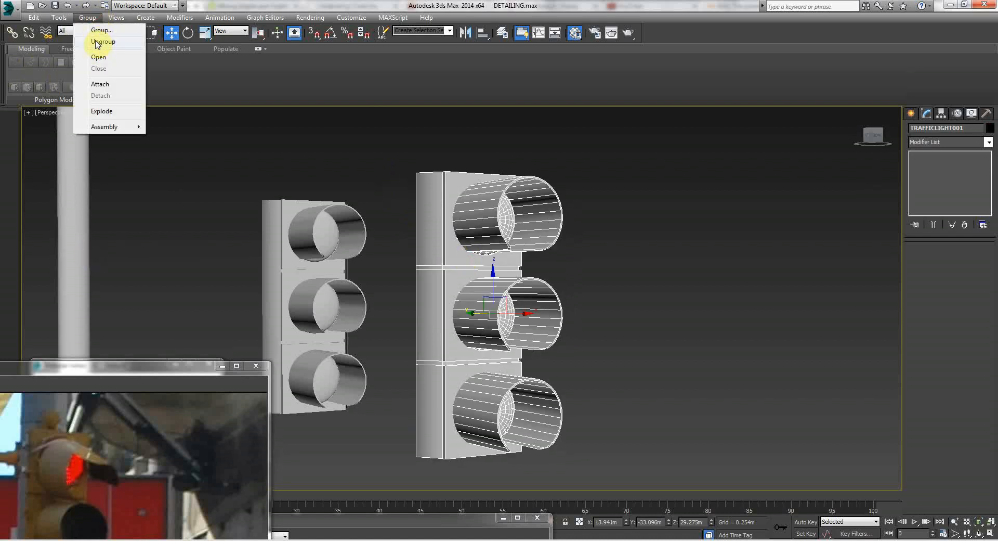
pyautogui.click(100, 41)
pyautogui.click(384, 142)
pyautogui.moveTo(129, 379); pyautogui.dragTo(168, 97)
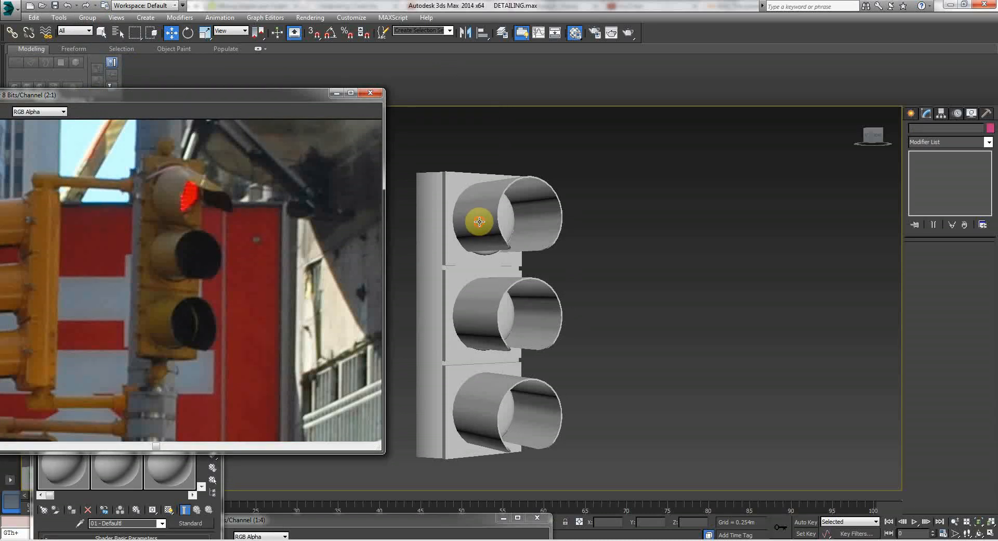
# Select the copied light's top visor and examine its cut shape against the reference photo.
pyautogui.click(479, 222)
pyautogui.moveTo(534, 255); pyautogui.dragTo(521, 410, button='middle')
pyautogui.press('Up')
pyautogui.scroll(5, 504, 291)
pyautogui.scroll(-5, 505, 283)
pyautogui.moveTo(505, 281); pyautogui.dragTo(561, 312)
pyautogui.press('Up')
pyautogui.press('Down')
pyautogui.press('Up')
pyautogui.press('Left')
pyautogui.press('Up')
pyautogui.press('Down')
pyautogui.press('Right')
pyautogui.press('Left')
pyautogui.press('Right')
pyautogui.press('Up')
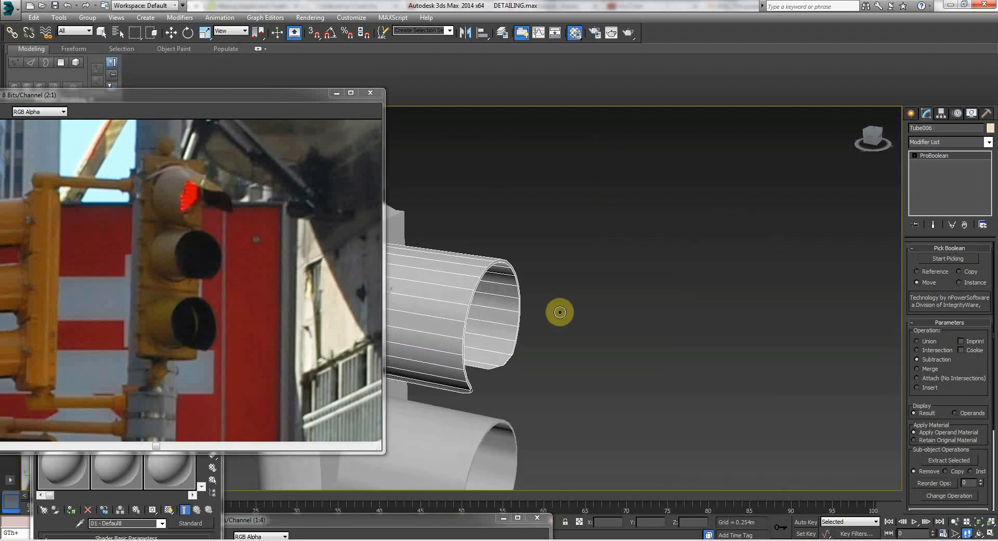
pyautogui.press('Left')
pyautogui.press('Right')
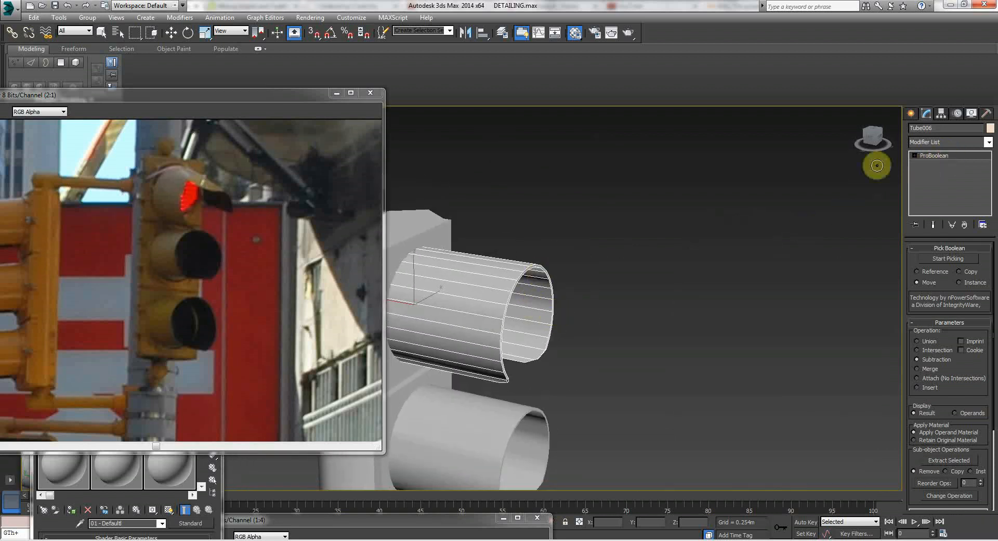
# Convert the copied light's top visor from a ProBoolean object to an Editable Poly.
pyautogui.rightClick(615, 201)
pyautogui.click(467, 284)
pyautogui.rightClick(464, 284)
pyautogui.moveTo(513, 394)
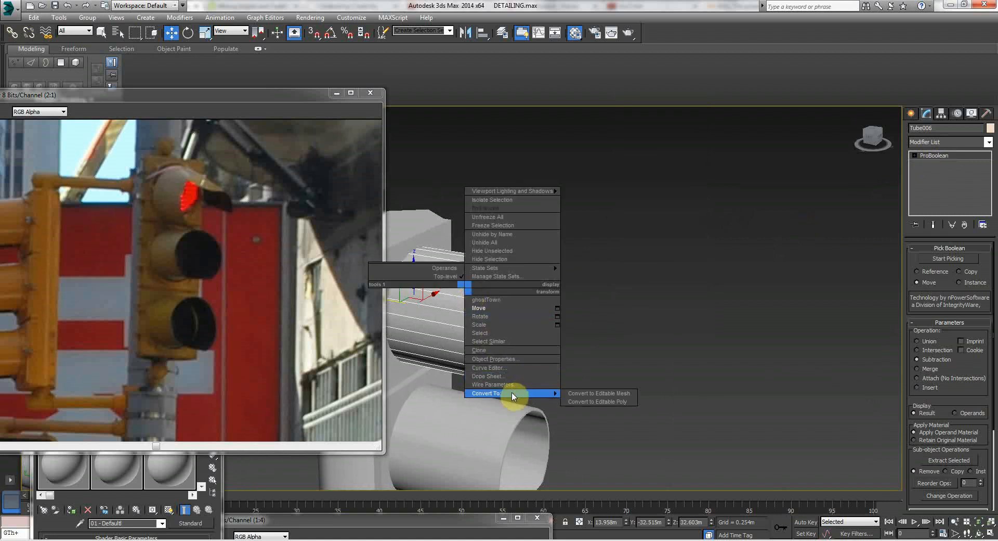
pyautogui.click(598, 401)
pyautogui.click(691, 343)
# Select the whole visor element and slice it crosswise with a slice plane at about Y -34.27 m.
pyautogui.click(464, 315)
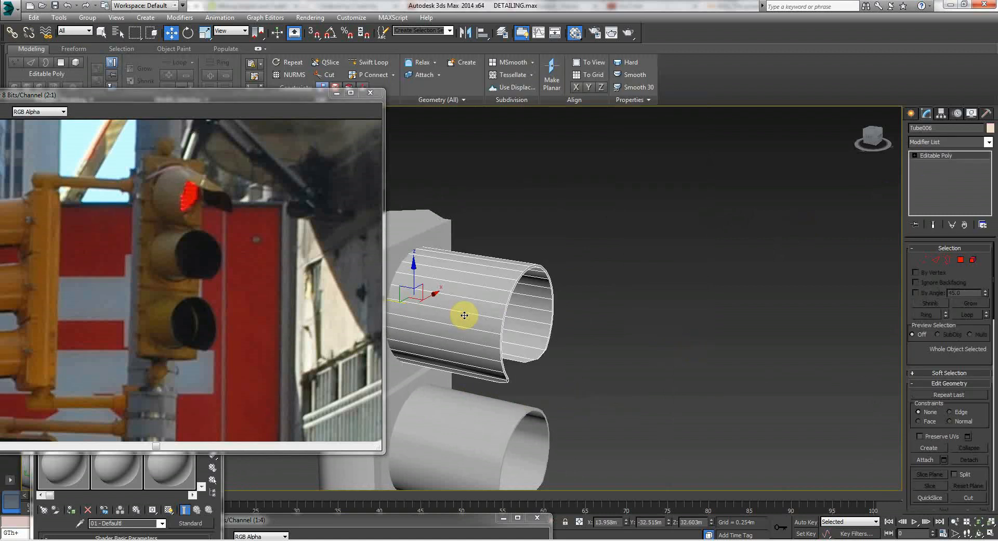
pyautogui.click(968, 258)
pyautogui.click(973, 259)
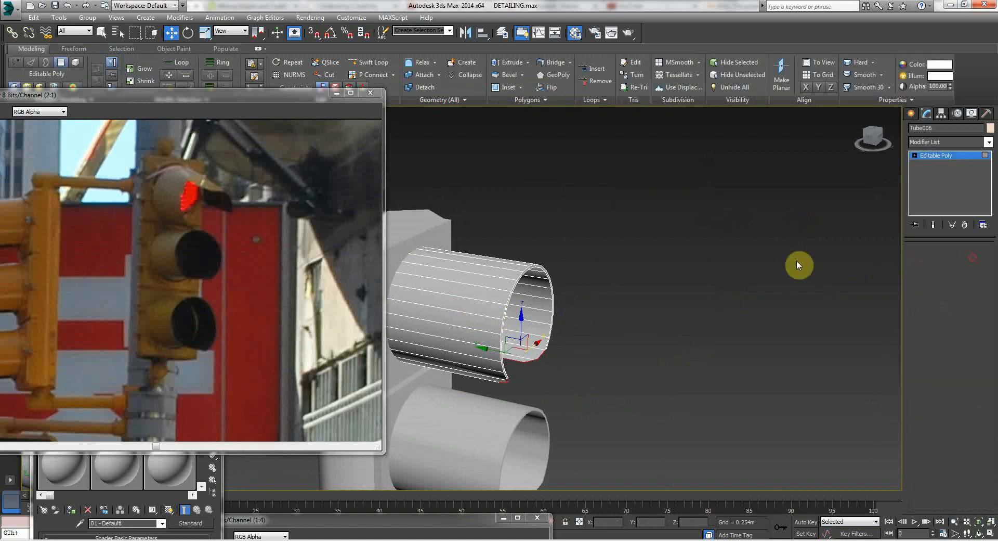
pyautogui.click(436, 268)
pyautogui.moveTo(908, 414); pyautogui.dragTo(882, 171)
pyautogui.click(932, 283)
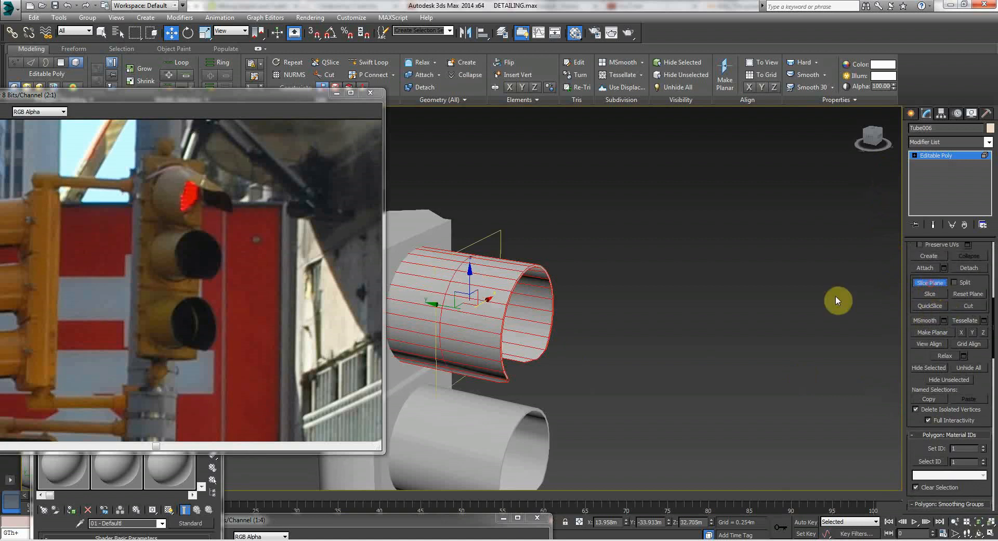
pyautogui.moveTo(436, 302); pyautogui.dragTo(477, 309)
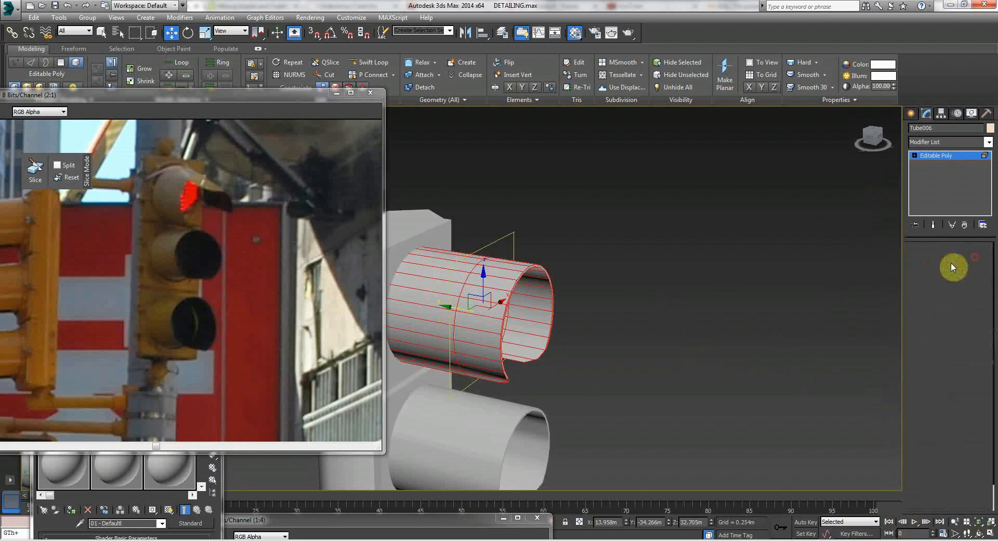
pyautogui.click(710, 293)
pyautogui.click(470, 283)
# Examine the sliced visor and its front opening up close from different distances.
pyautogui.keyDown('alt'); pyautogui.moveTo(562, 347); pyautogui.dragTo(546, 316, button='middle'); pyautogui.keyUp('alt')
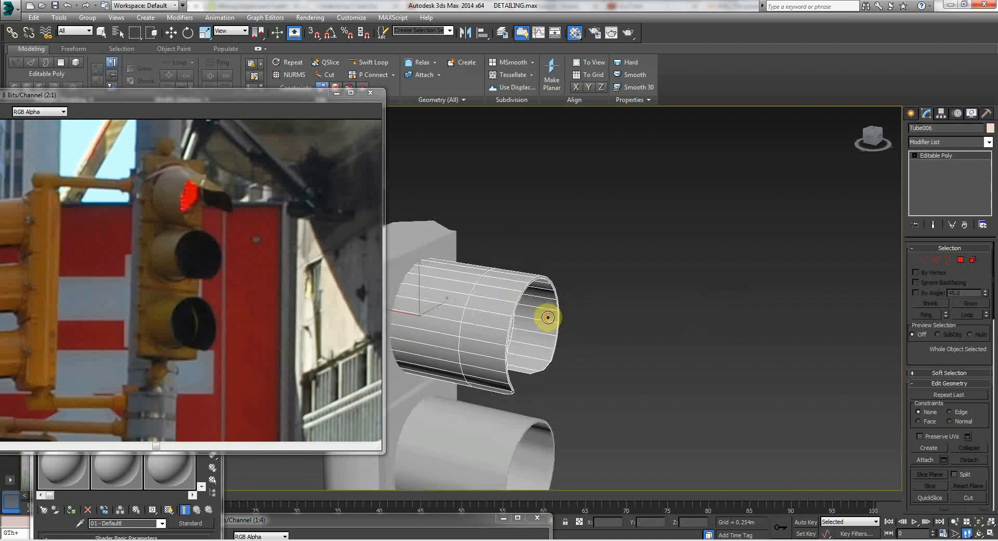
pyautogui.scroll(3, 542, 310)
pyautogui.scroll(-3, 535, 312)
pyautogui.scroll(8, 528, 310)
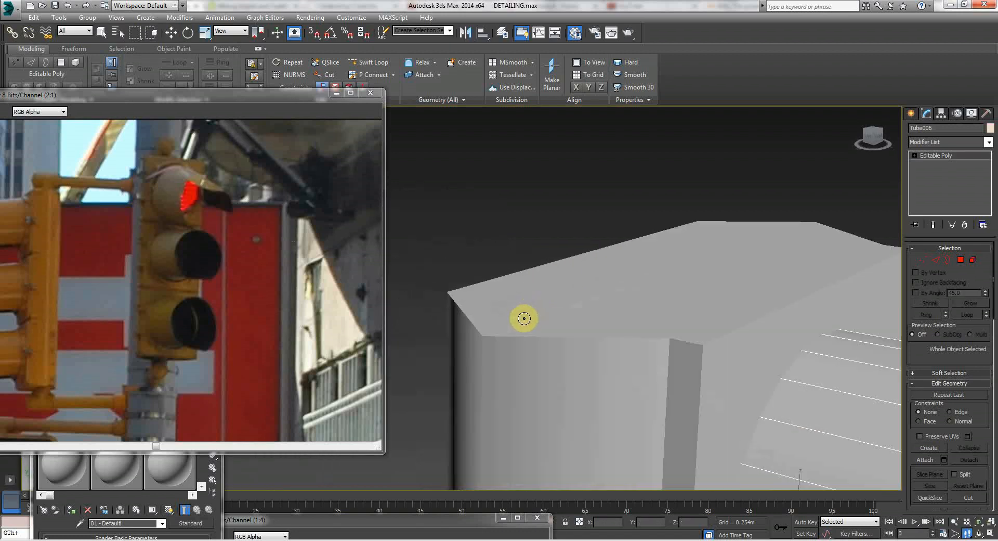
pyautogui.scroll(2, 521, 328)
pyautogui.scroll(-5, 521, 328)
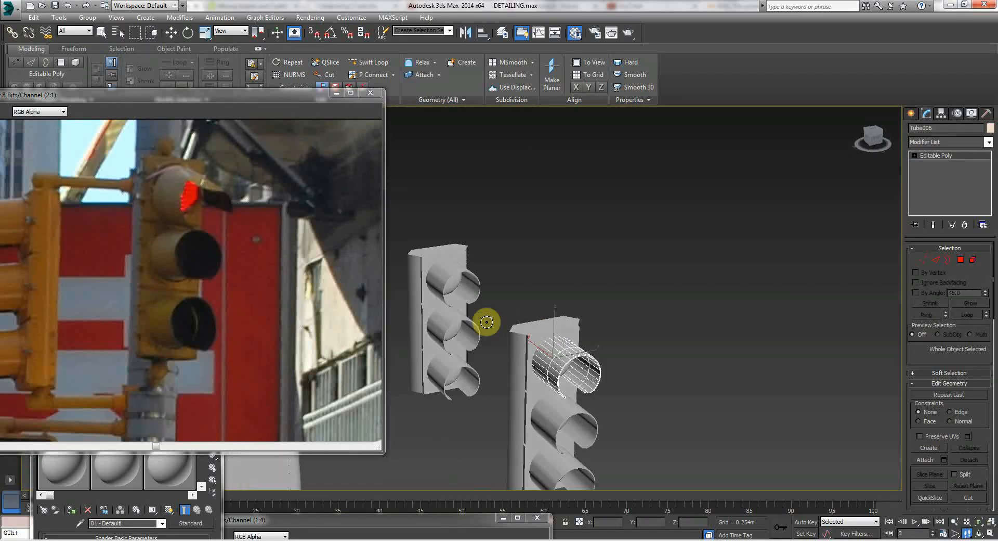
pyautogui.scroll(6, 488, 322)
pyautogui.moveTo(507, 335); pyautogui.dragTo(502, 334)
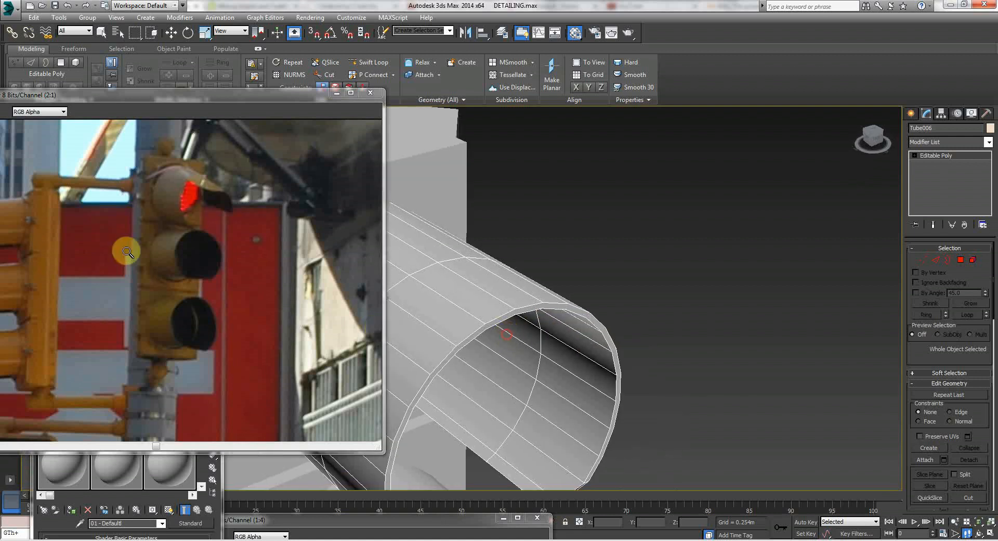
pyautogui.click(962, 260)
pyautogui.click(517, 316)
pyautogui.press('w')
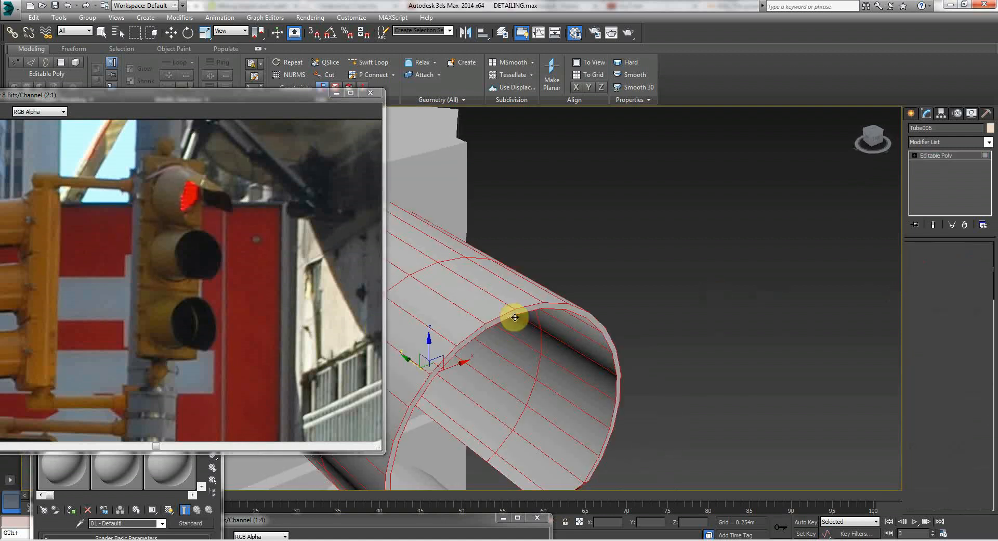
pyautogui.click(503, 292)
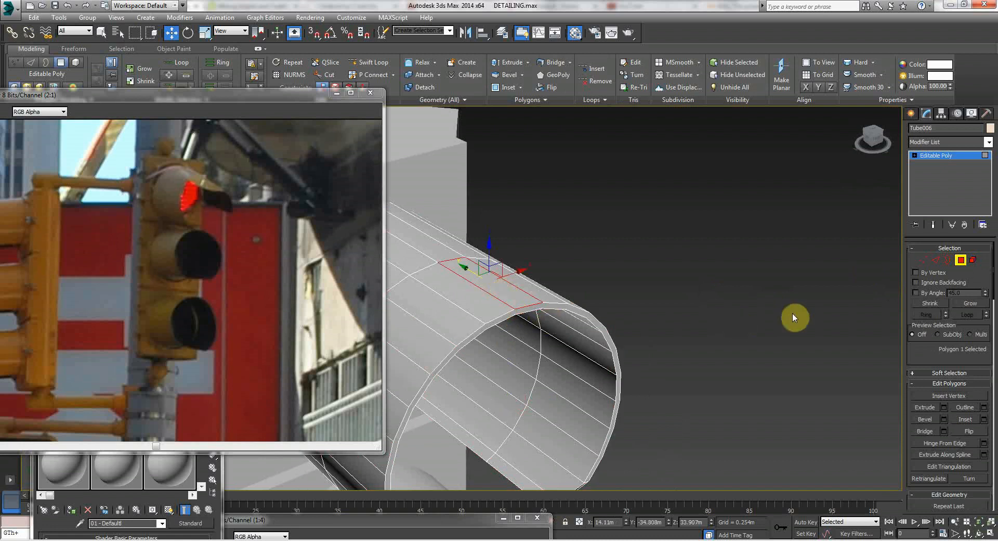
# Select the inner and outer vertices along the upper part of the visor's front rim and move them down slightly.
pyautogui.click(922, 260)
pyautogui.click(514, 310)
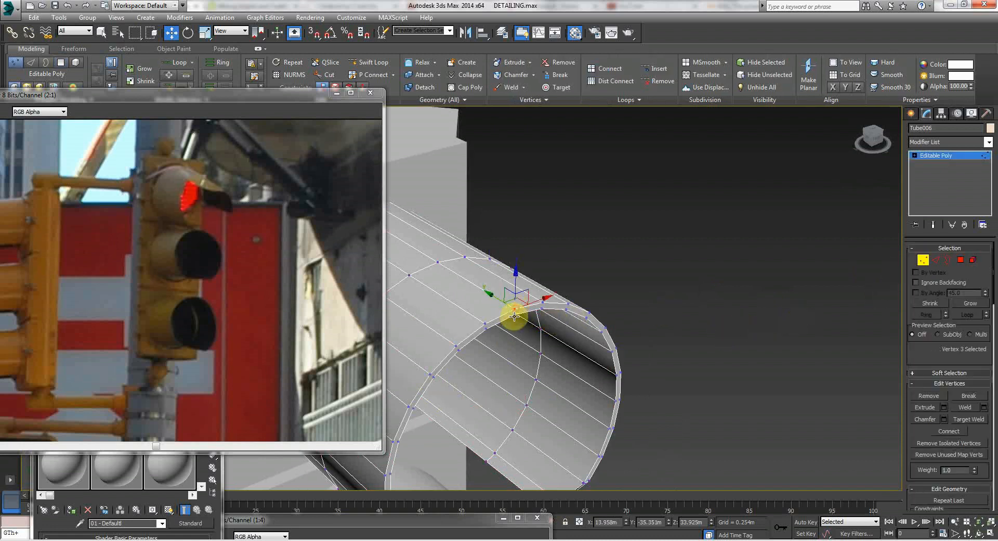
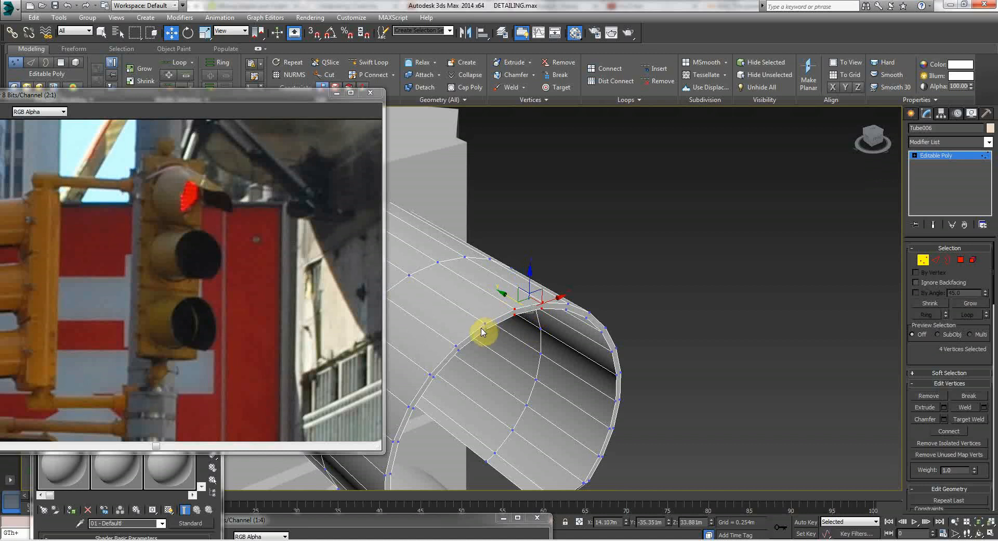
pyautogui.keyDown('ctrl'); pyautogui.click(486, 328); pyautogui.keyUp('ctrl')
pyautogui.keyDown('ctrl'); pyautogui.click(456, 345); pyautogui.keyUp('ctrl')
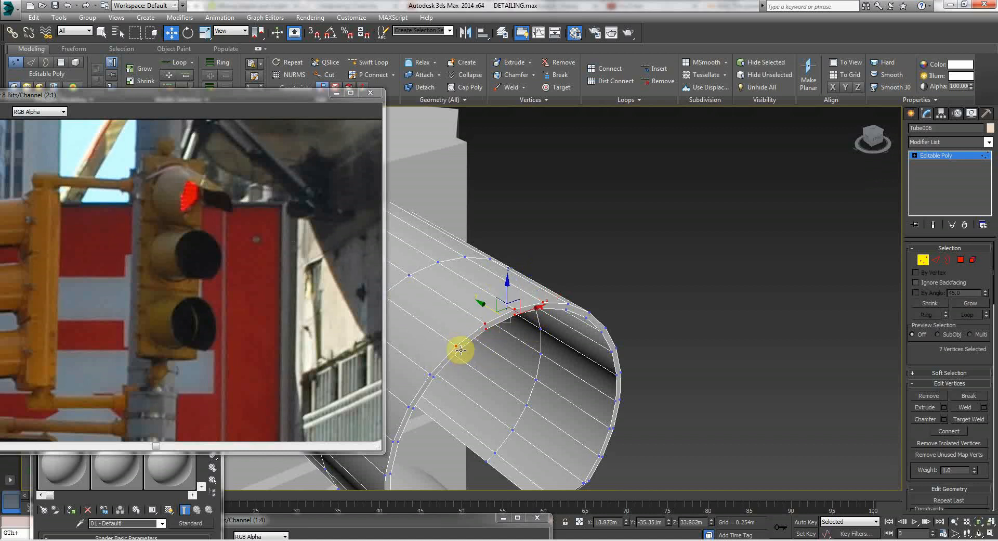
pyautogui.keyDown('ctrl'); pyautogui.click(459, 350); pyautogui.keyUp('ctrl')
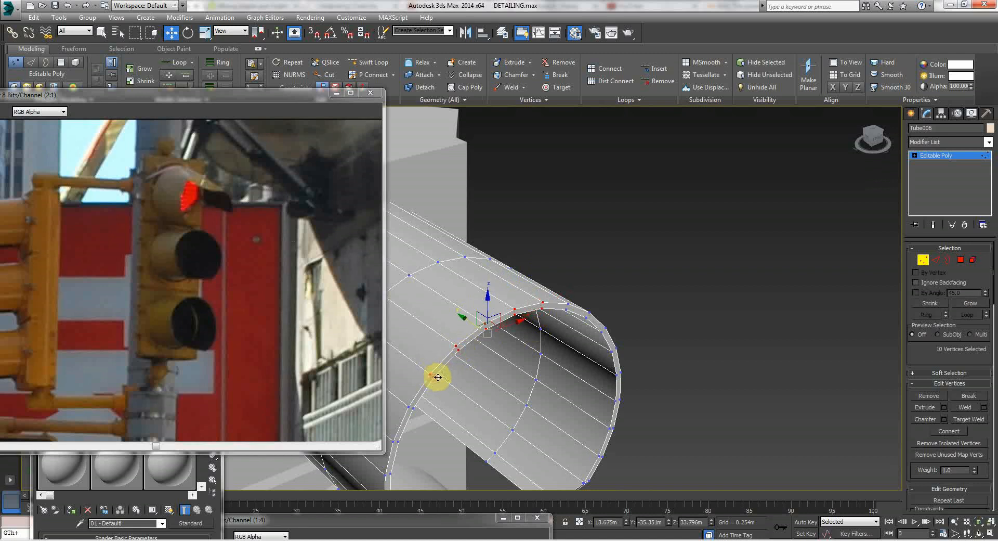
pyautogui.moveTo(486, 300)
pyautogui.mouseDown()
pyautogui.moveTo(481, 329)
pyautogui.moveTo(477, 317)
pyautogui.mouseUp()
pyautogui.click(485, 374)
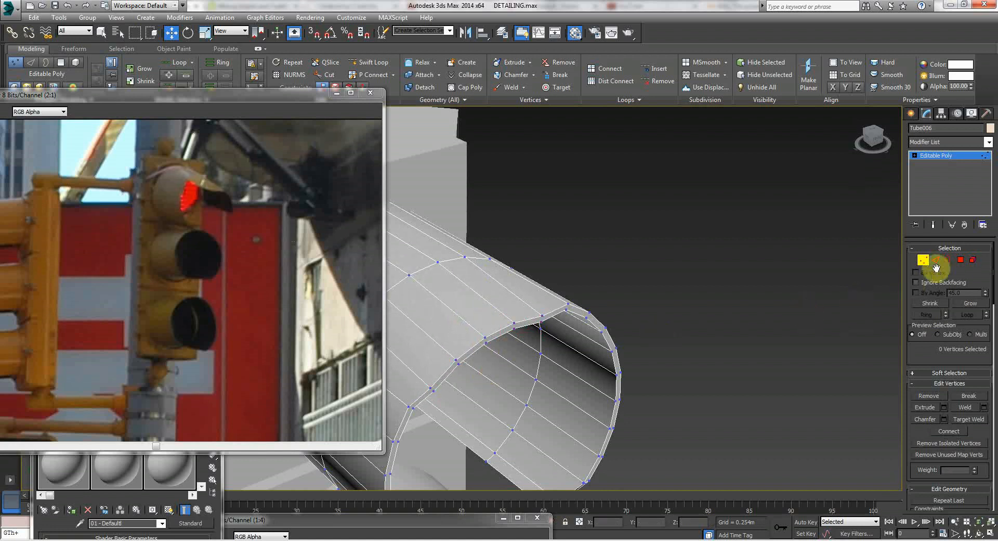
pyautogui.click(959, 260)
pyautogui.click(494, 336)
pyautogui.click(731, 316)
# Lower the inner and outer vertex pairs along the visor's upper front rim by differing amounts to form an uneven bend.
pyautogui.click(924, 261)
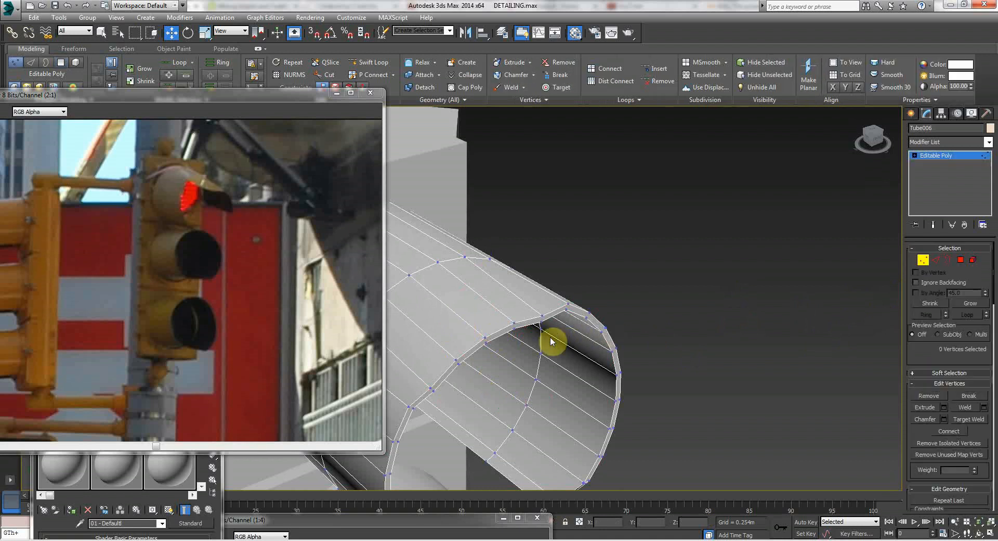
pyautogui.moveTo(514, 330)
pyautogui.mouseDown()
pyautogui.moveTo(515, 296)
pyautogui.moveTo(512, 332)
pyautogui.mouseUp()
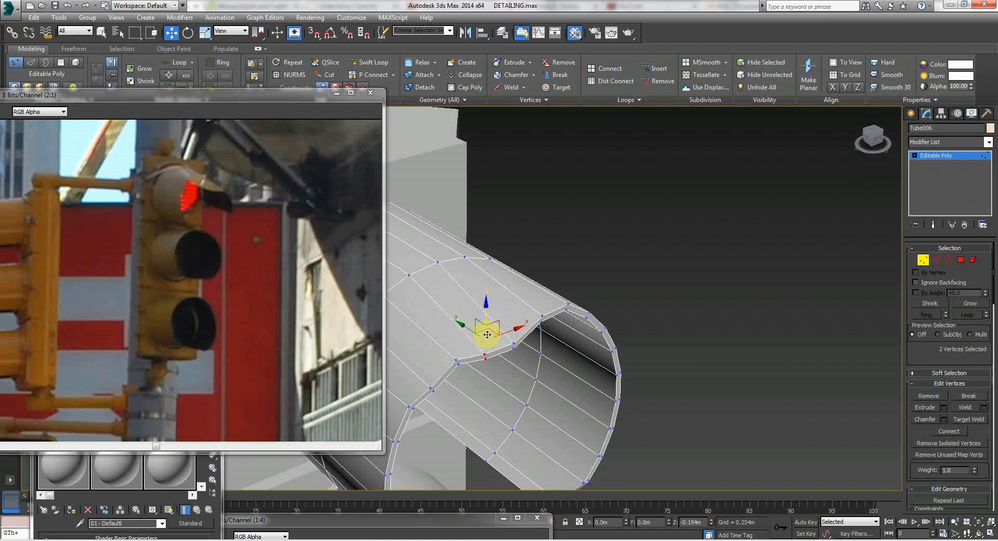
pyautogui.moveTo(489, 336); pyautogui.dragTo(489, 358)
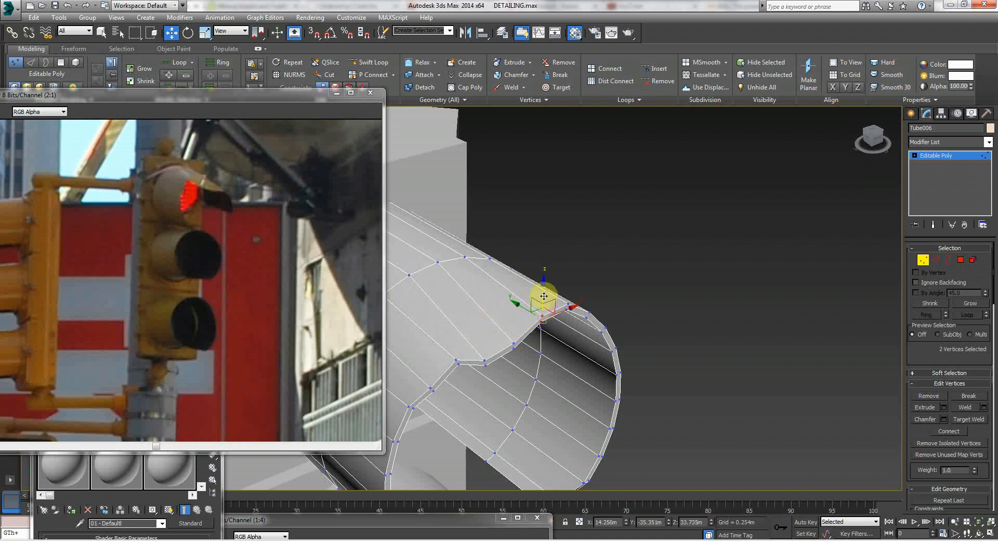
pyautogui.moveTo(543, 293); pyautogui.dragTo(546, 312)
pyautogui.click(581, 361)
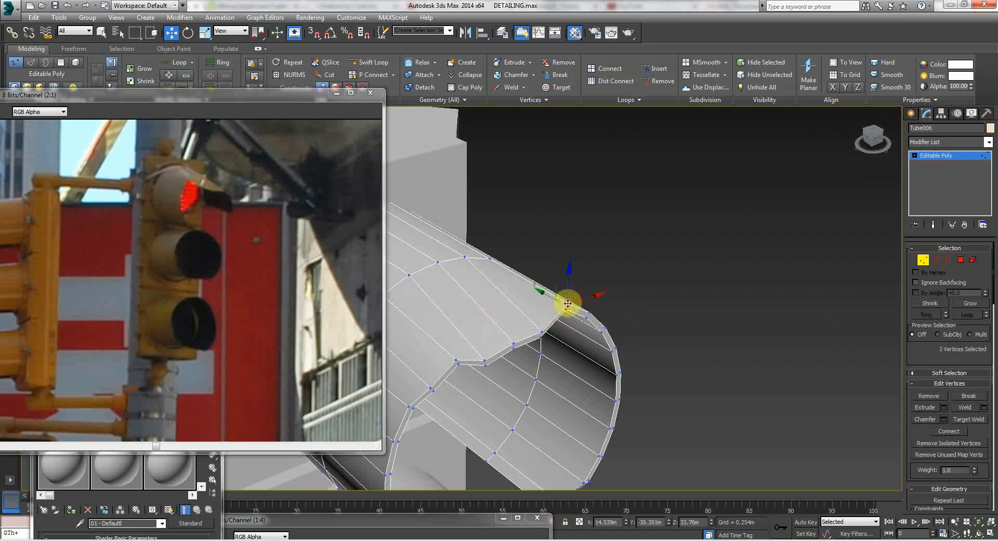
pyautogui.moveTo(569, 283); pyautogui.dragTo(568, 296)
pyautogui.click(635, 332)
# Examine the bent visor rim up close and in relation to the whole light and the reference photo.
pyautogui.moveTo(532, 363); pyautogui.dragTo(540, 324, button='middle')
pyautogui.scroll(-6, 540, 325)
pyautogui.scroll(8, 497, 407)
pyautogui.scroll(-4, 497, 369)
pyautogui.scroll(5, 497, 371)
pyautogui.scroll(-2, 498, 372)
pyautogui.press('Down')
pyautogui.moveTo(500, 371); pyautogui.dragTo(738, 276)
pyautogui.press('Up')
pyautogui.press('Down')
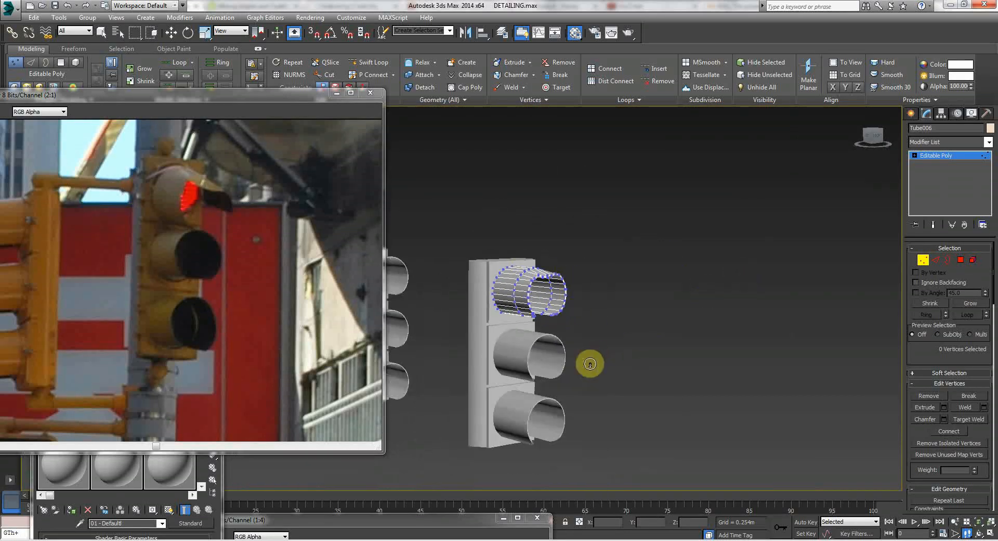
pyautogui.moveTo(555, 373)
pyautogui.mouseDown()
pyautogui.moveTo(591, 373)
pyautogui.moveTo(562, 378)
pyautogui.moveTo(543, 359)
pyautogui.moveTo(556, 384)
pyautogui.mouseUp()
pyautogui.press('Left')
pyautogui.press('Up')
pyautogui.press('Down')
pyautogui.press('Up')
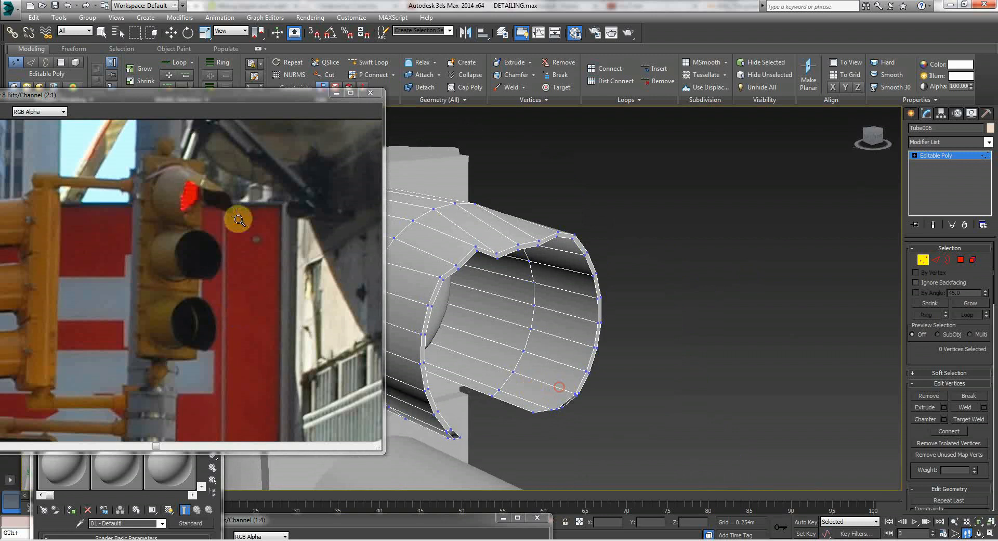
pyautogui.rightClick(574, 403)
# Move the vertices at the visor's lower front corner outward and down, and leave vertex editing.
pyautogui.click(520, 431)
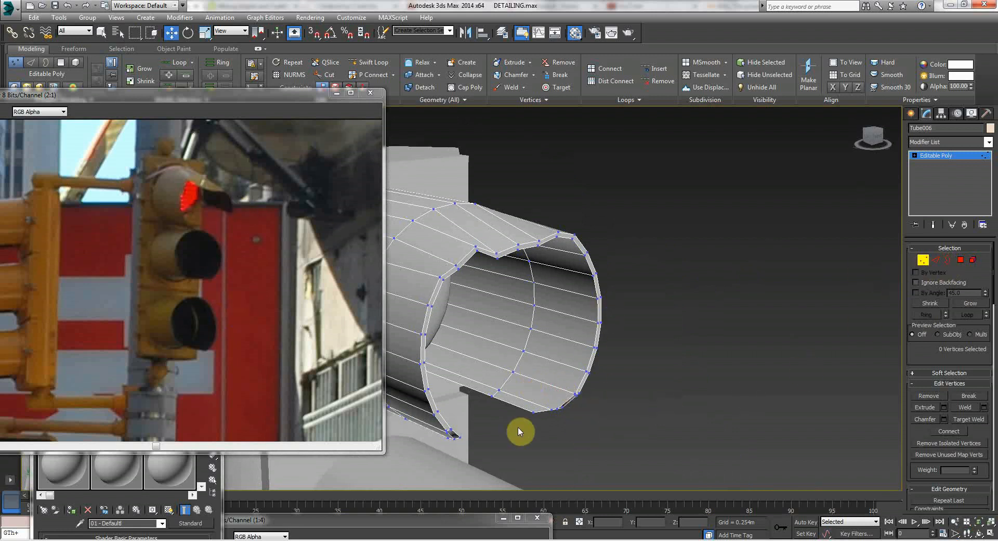
pyautogui.moveTo(571, 429); pyautogui.dragTo(596, 419)
pyautogui.click(654, 425)
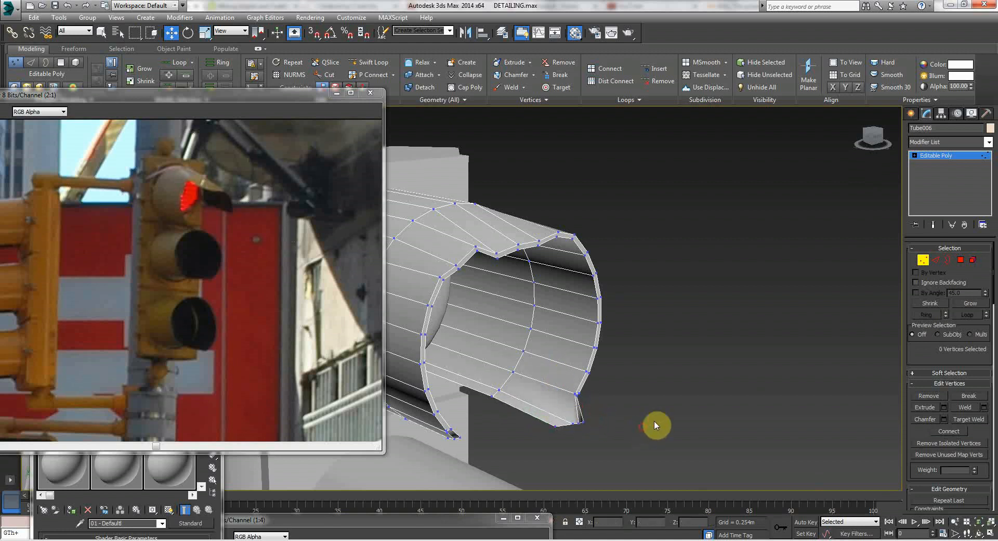
pyautogui.click(924, 261)
pyautogui.click(777, 272)
# Compare the reshaped visor with the other visors on both traffic lights.
pyautogui.scroll(-5, 560, 335)
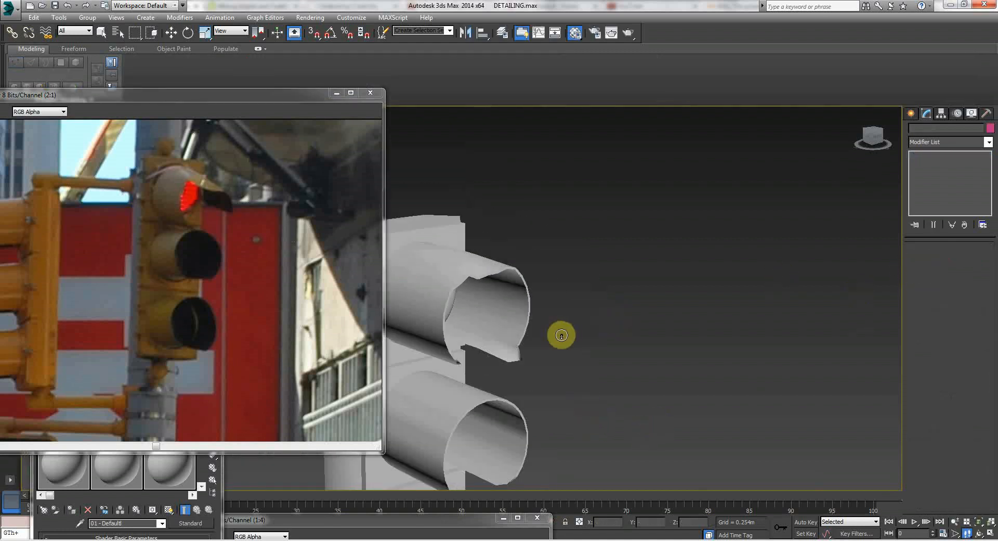
pyautogui.scroll(-3, 560, 338)
pyautogui.scroll(2, 577, 345)
pyautogui.moveTo(650, 343); pyautogui.dragTo(788, 199, button='middle')
pyautogui.scroll(3, 566, 365)
pyautogui.keyDown('alt'); pyautogui.moveTo(466, 367); pyautogui.dragTo(537, 301, button='middle'); pyautogui.keyUp('alt')
pyautogui.scroll(2, 515, 300)
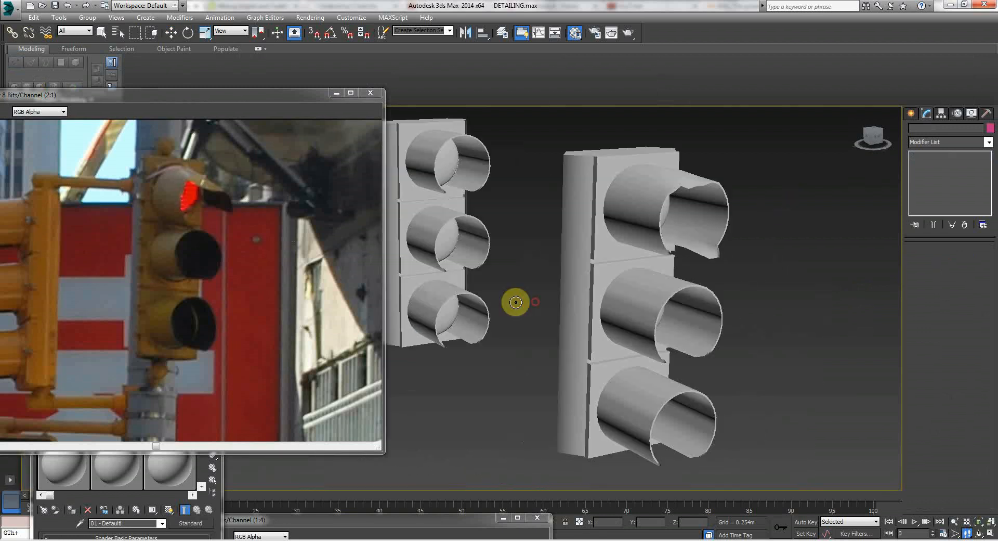
pyautogui.scroll(-3, 513, 298)
pyautogui.scroll(5, 513, 298)
pyautogui.moveTo(546, 225); pyautogui.dragTo(546, 329, button='middle')
# Reopen the top visor for vertex editing and lower three neighbouring vertex pairs on its upper front rim together.
pyautogui.click(494, 319)
pyautogui.press('w')
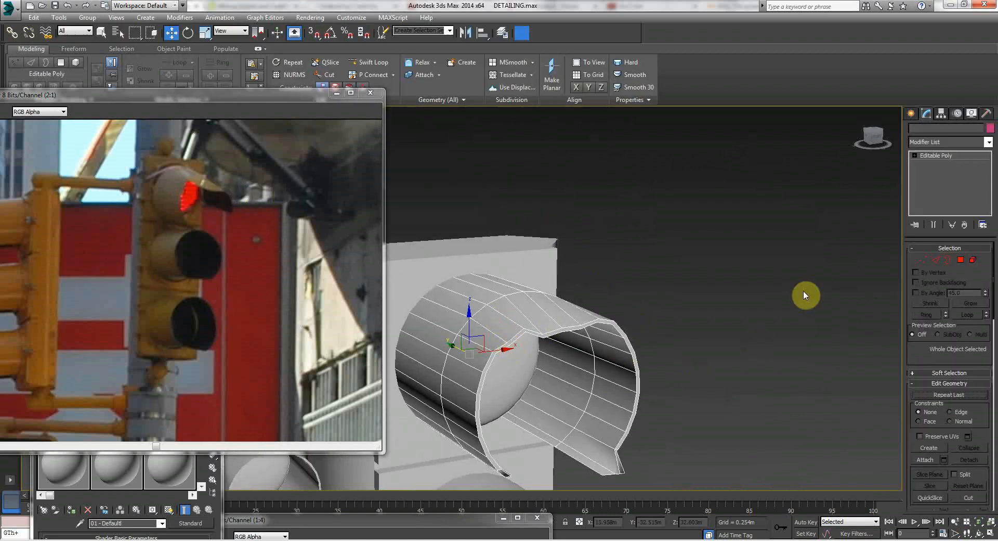
pyautogui.click(923, 260)
pyautogui.keyDown('alt'); pyautogui.moveTo(661, 345); pyautogui.dragTo(634, 347, button='middle'); pyautogui.keyUp('alt')
pyautogui.scroll(3, 634, 347)
pyautogui.click(632, 334)
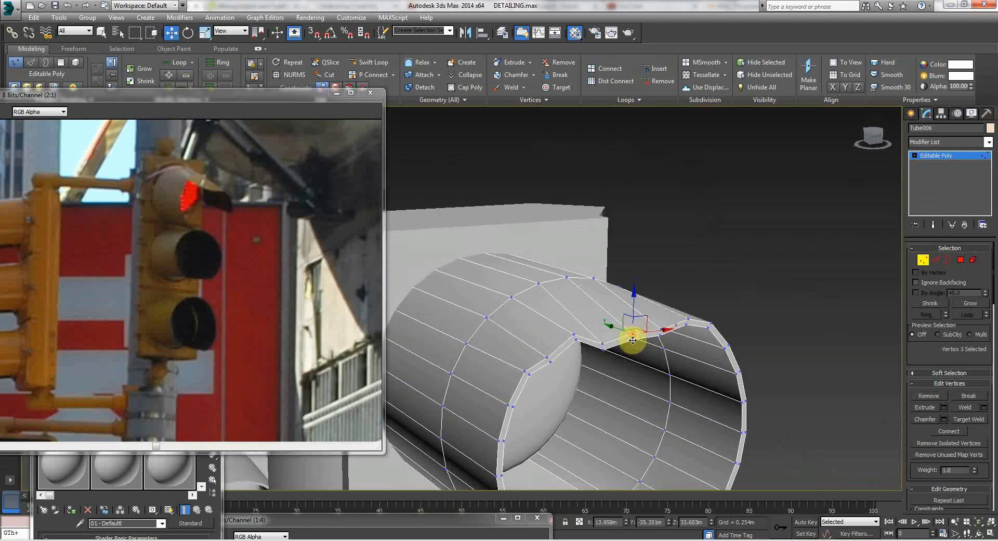
pyautogui.click(660, 346)
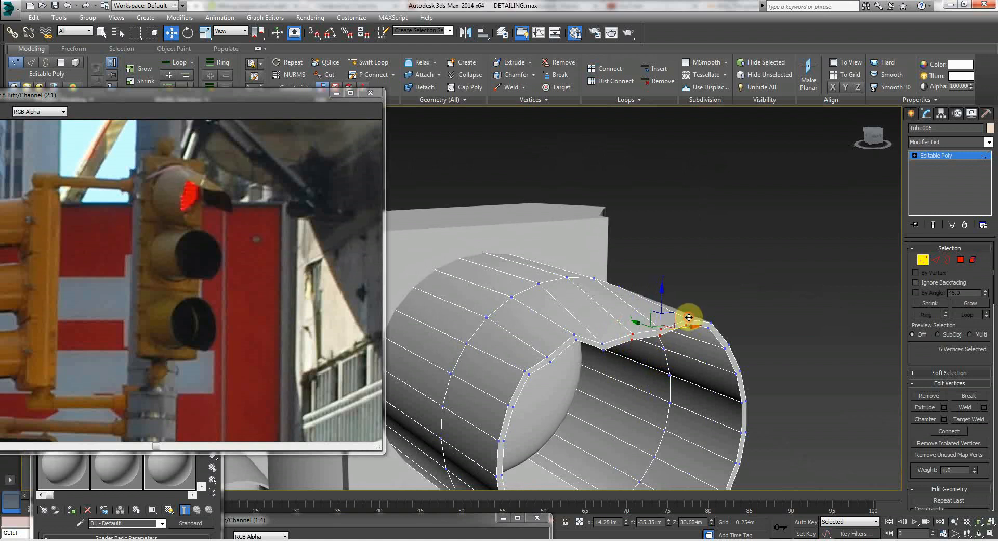
pyautogui.moveTo(663, 308); pyautogui.dragTo(658, 337)
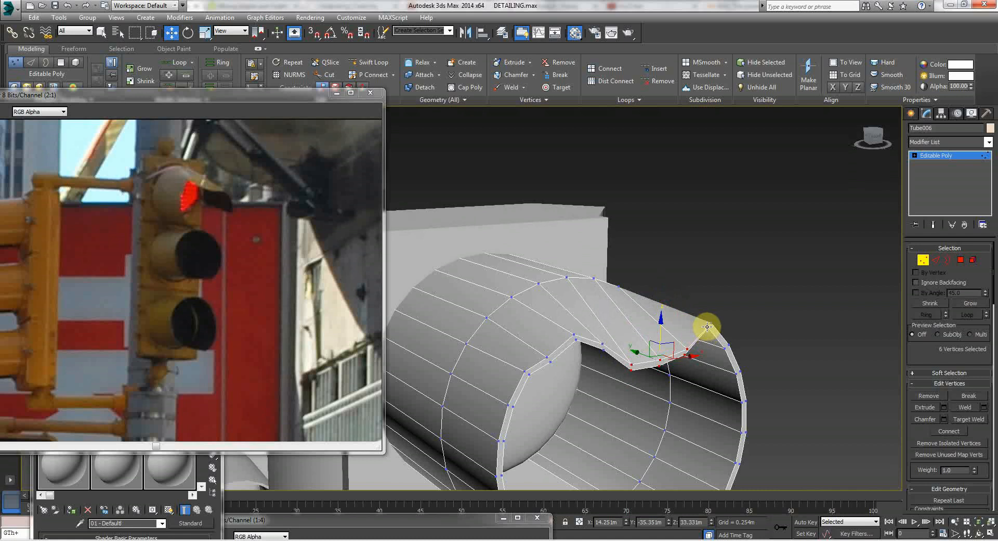
# Lower the rim vertex pairs on either side of the dent to widen the bend, and finish vertex editing.
pyautogui.keyDown('ctrl'); pyautogui.click(710, 322); pyautogui.keyUp('ctrl')
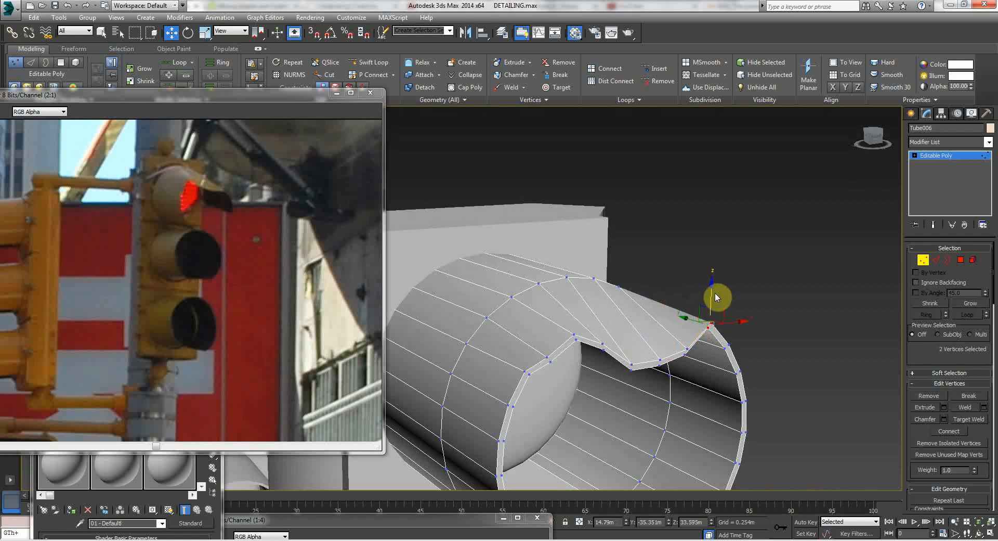
pyautogui.moveTo(710, 302); pyautogui.dragTo(690, 337)
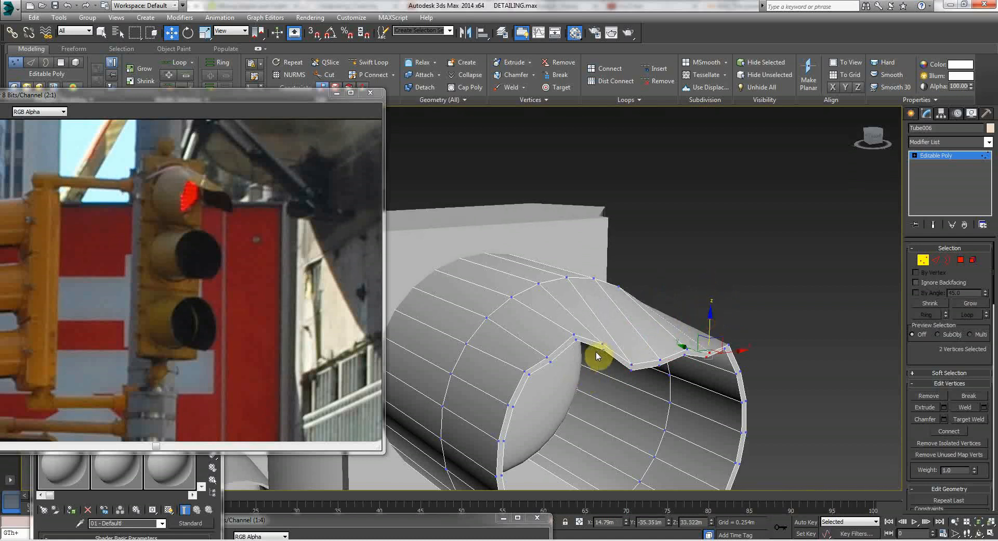
pyautogui.moveTo(605, 323); pyautogui.dragTo(557, 356)
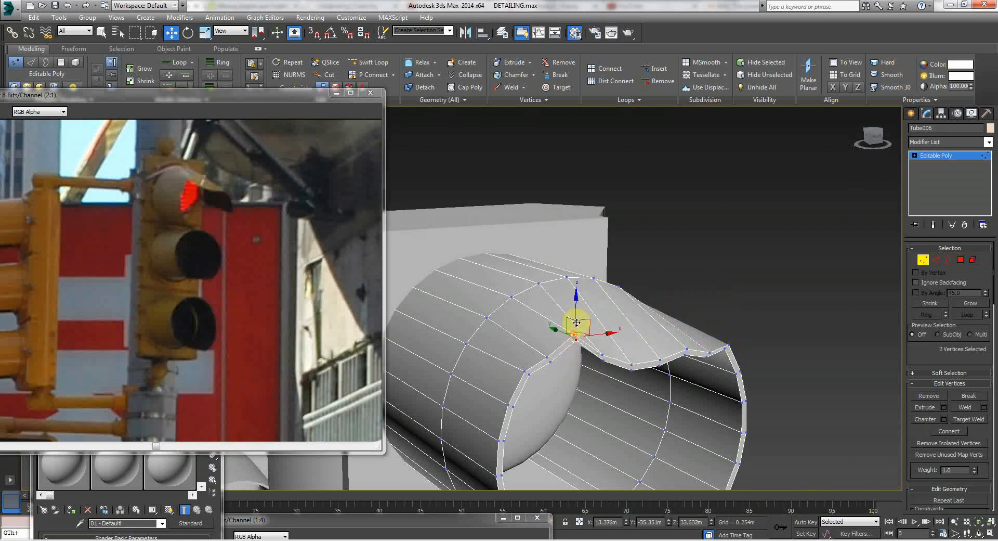
pyautogui.moveTo(577, 315); pyautogui.dragTo(575, 347)
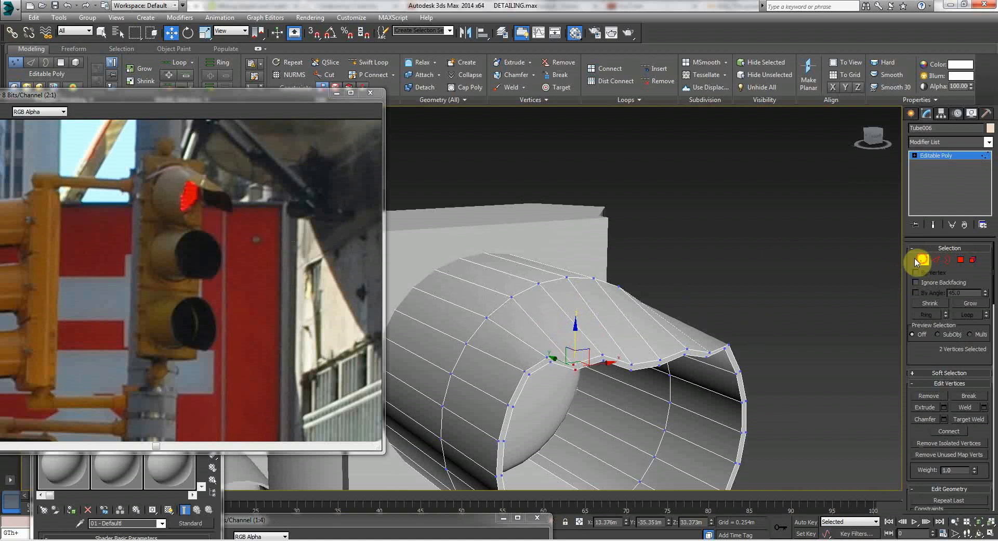
pyautogui.click(918, 261)
pyautogui.click(782, 251)
# Examine the reshaped top visor against the original traffic light and its attachment to the copied housing.
pyautogui.scroll(-10, 550, 351)
pyautogui.moveTo(496, 367); pyautogui.dragTo(735, 229, button='middle')
pyautogui.keyDown('alt'); pyautogui.moveTo(400, 341); pyautogui.dragTo(590, 303, button='middle'); pyautogui.keyUp('alt')
pyautogui.scroll(4, 565, 289)
pyautogui.press('w')
pyautogui.click(461, 247)
pyautogui.click(791, 267)
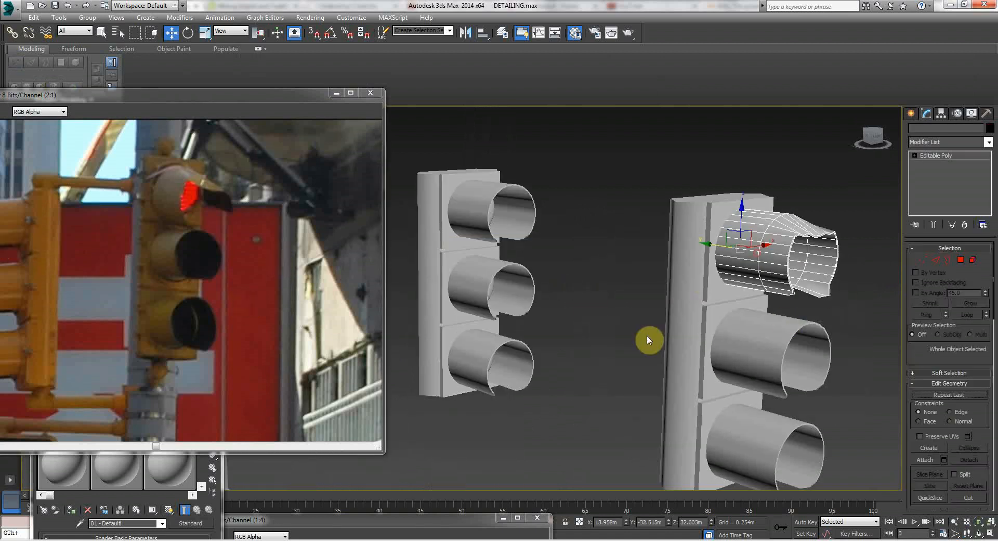
pyautogui.click(660, 298)
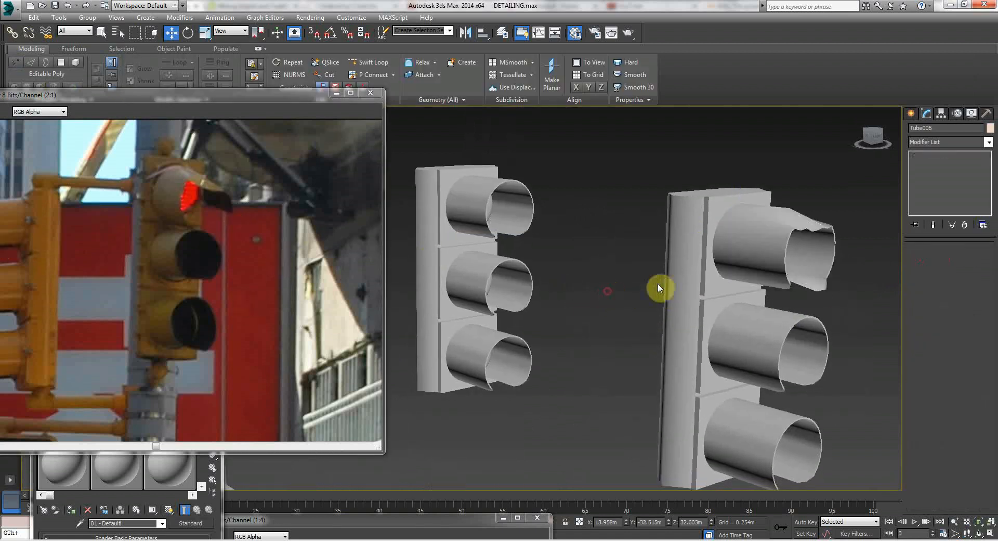
pyautogui.click(785, 236)
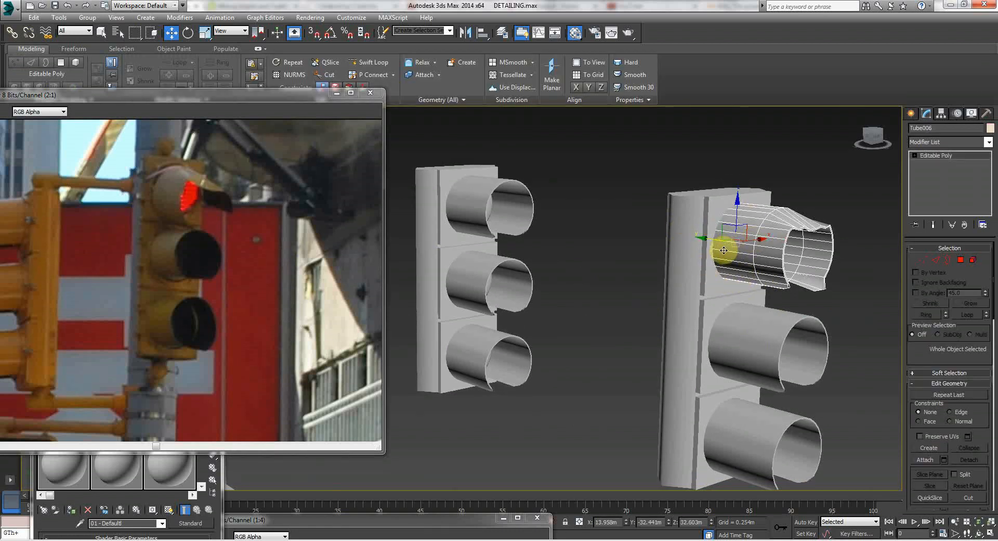
pyautogui.click(591, 270)
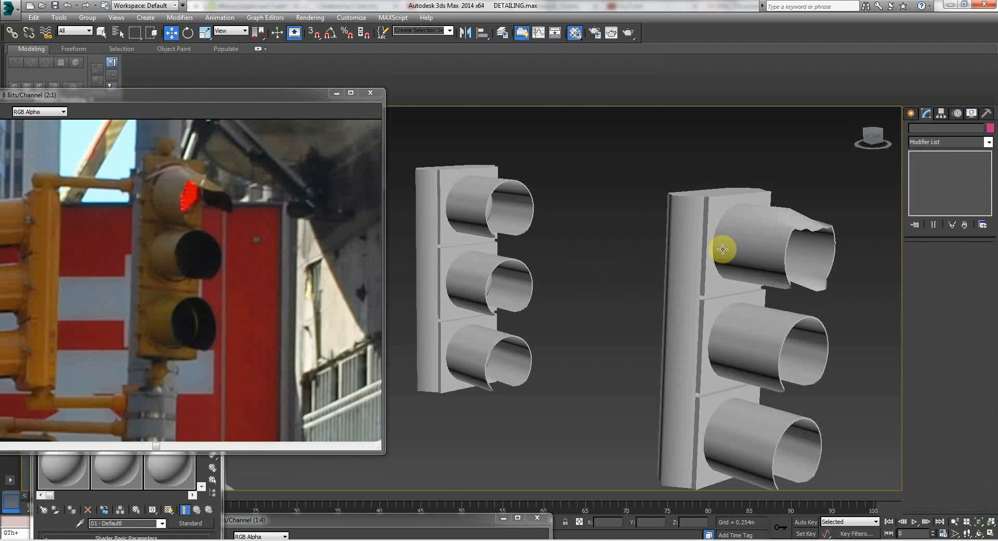
pyautogui.click(730, 247)
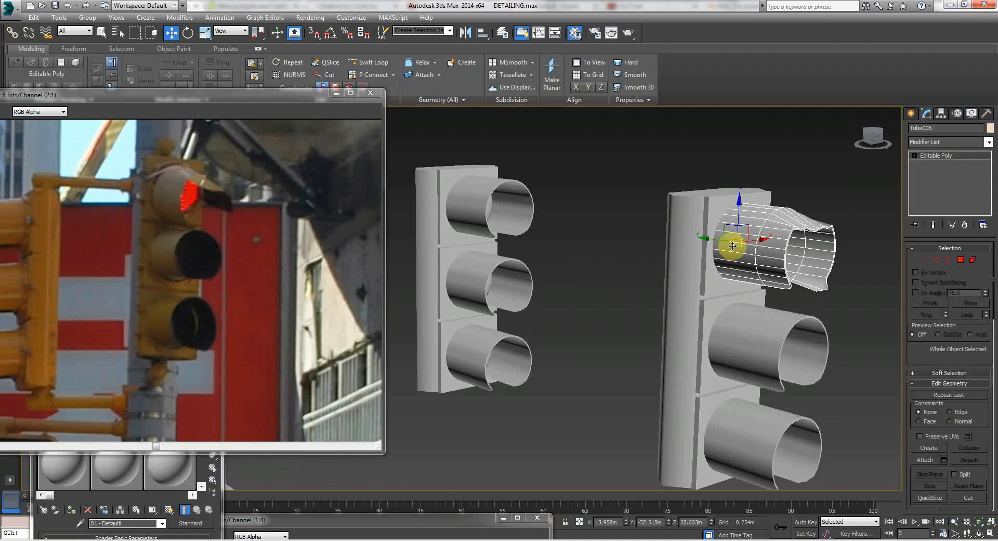
# Convert the copied light's middle and bottom visors from ProBoolean objects to Editable Poly.
pyautogui.click(745, 361)
pyautogui.rightClick(744, 360)
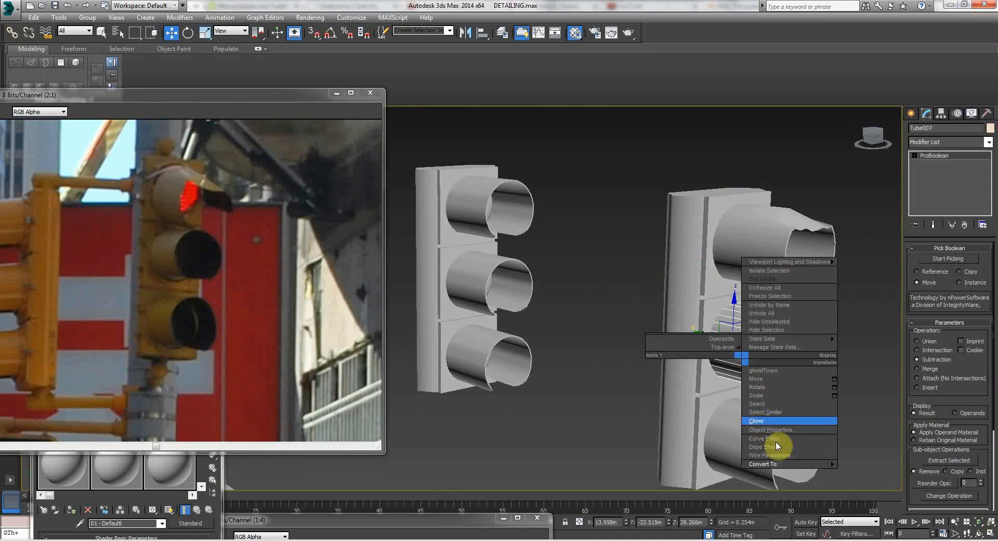
pyautogui.moveTo(821, 466)
pyautogui.click(863, 472)
pyautogui.click(757, 468)
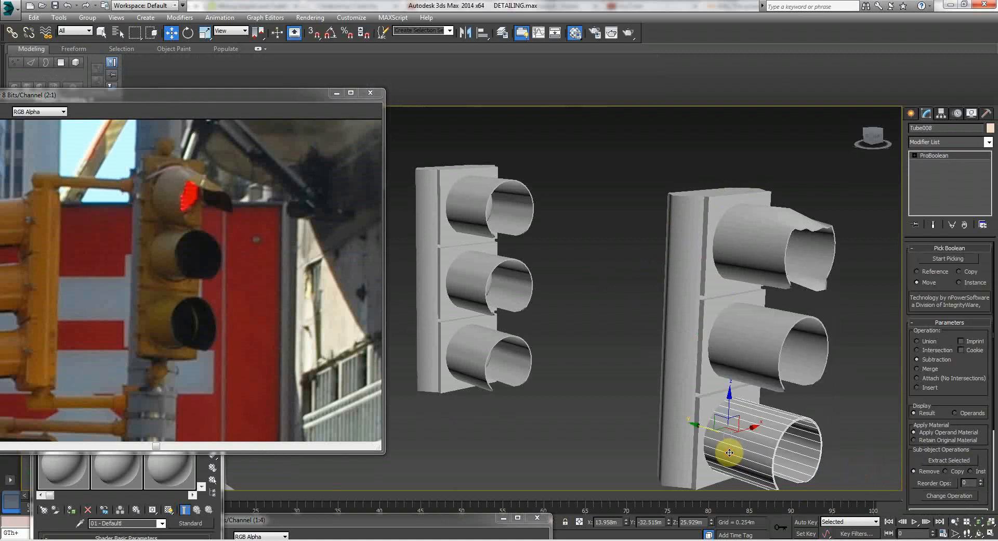
pyautogui.rightClick(727, 430)
pyautogui.moveTo(764, 536)
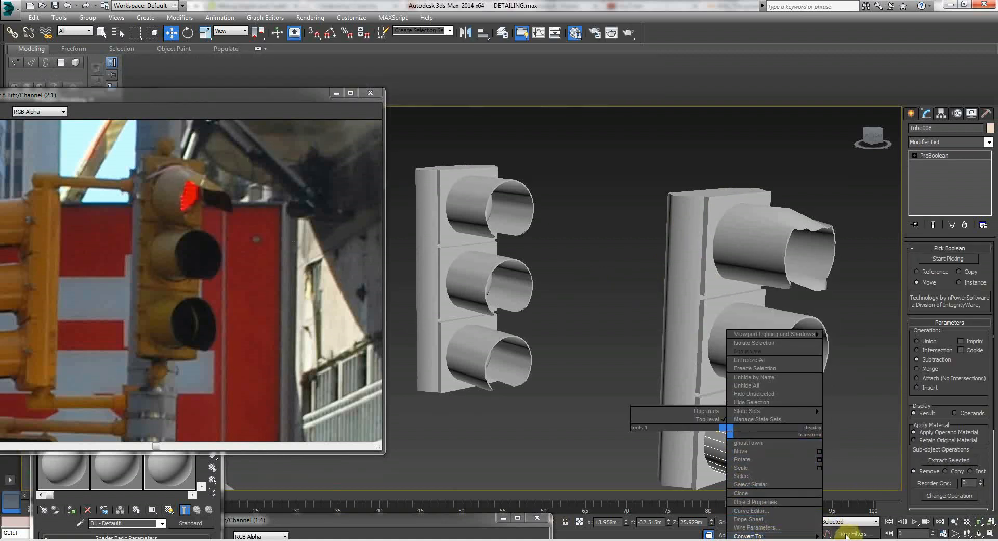
pyautogui.click(845, 528)
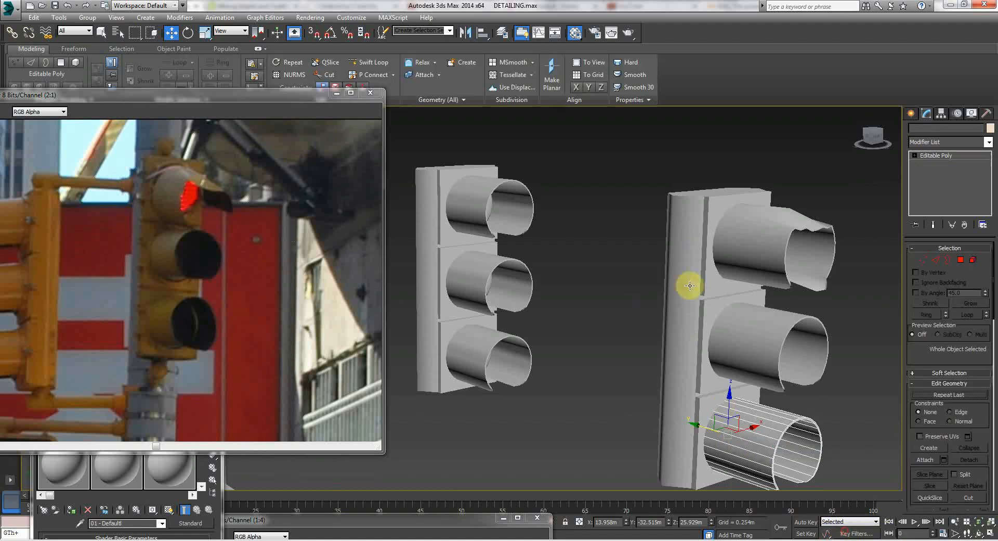
# Select all seven parts of the copied light: the housing, the three visors and the three lenses.
pyautogui.click(687, 253)
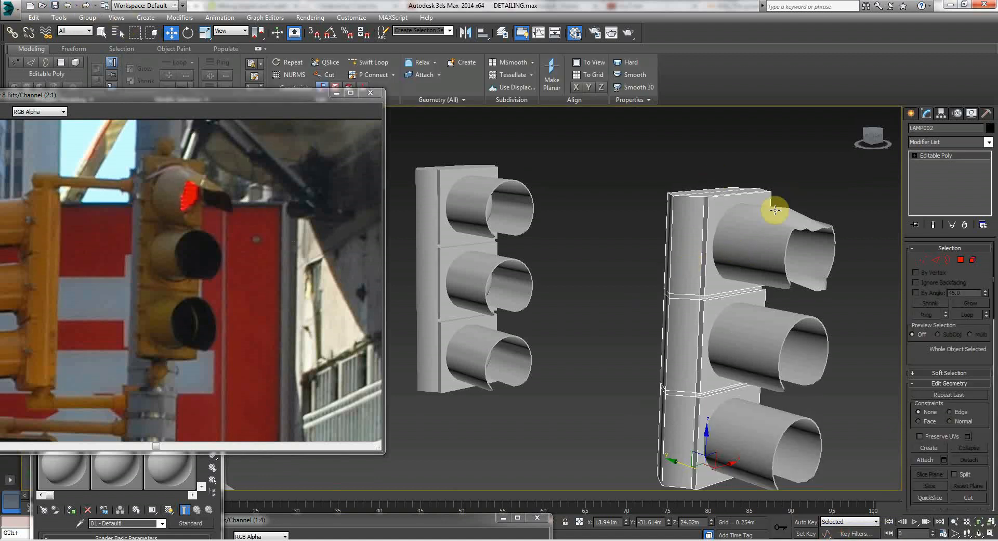
pyautogui.keyDown('ctrl'); pyautogui.click(765, 240); pyautogui.keyUp('ctrl')
pyautogui.keyDown('ctrl'); pyautogui.click(768, 334); pyautogui.keyUp('ctrl')
pyautogui.keyDown('ctrl'); pyautogui.click(756, 452); pyautogui.keyUp('ctrl')
pyautogui.press('z')
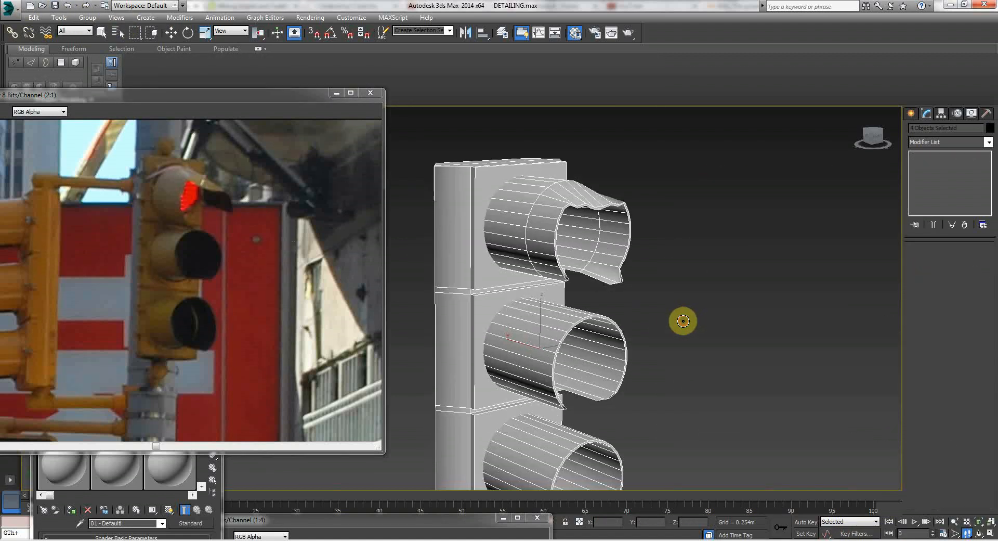
pyautogui.keyDown('ctrl'); pyautogui.click(558, 274); pyautogui.keyUp('ctrl')
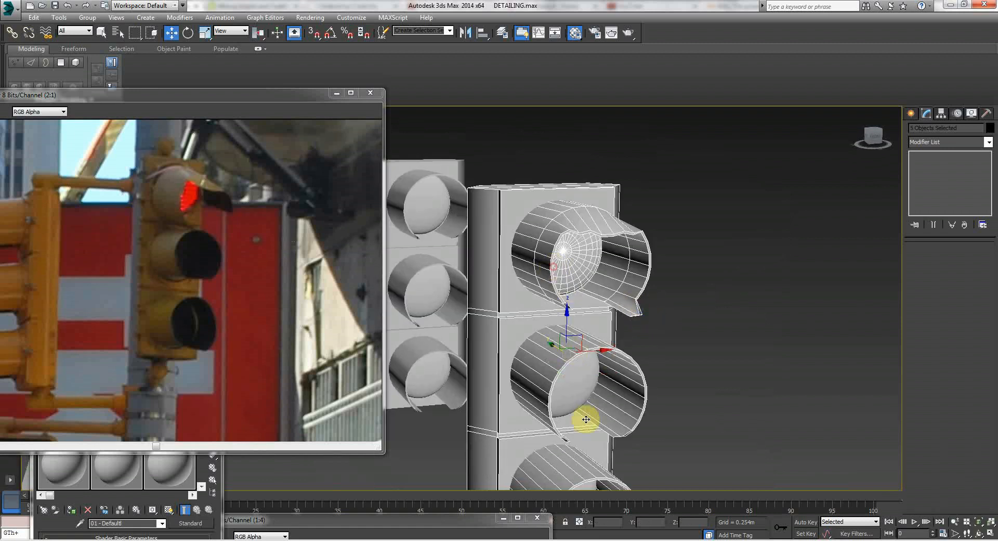
pyautogui.keyDown('ctrl'); pyautogui.click(567, 394); pyautogui.keyUp('ctrl')
pyautogui.press('z')
pyautogui.keyDown('ctrl'); pyautogui.click(584, 463); pyautogui.keyUp('ctrl')
pyautogui.press('z')
# Group the selected parts under the name LAMPBORKEN and clear the selection.
pyautogui.click(79, 20)
pyautogui.click(93, 28)
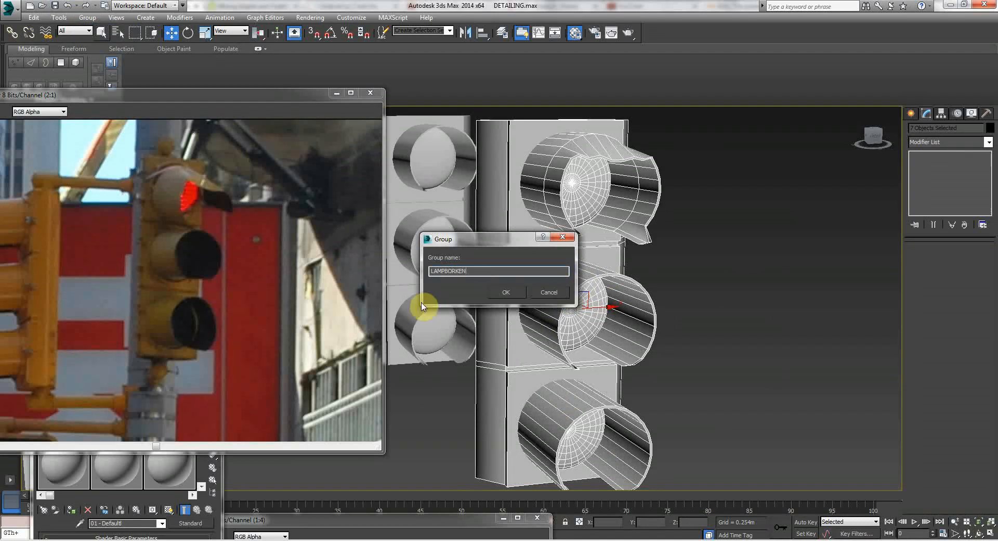
pyautogui.press('Return')
pyautogui.click(725, 306)
# Show more of the street scene in the reference photo, select the TRAFFICLIGHT group, and move the photo clear of the pole.
pyautogui.scroll(-5, 575, 311)
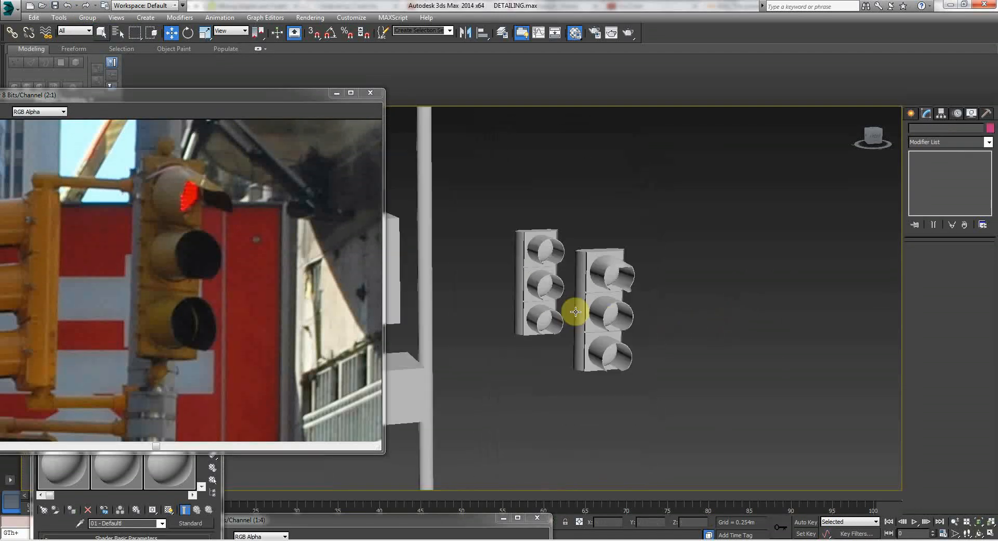
pyautogui.scroll(-2, 571, 306)
pyautogui.moveTo(569, 301); pyautogui.dragTo(784, 281, button='middle')
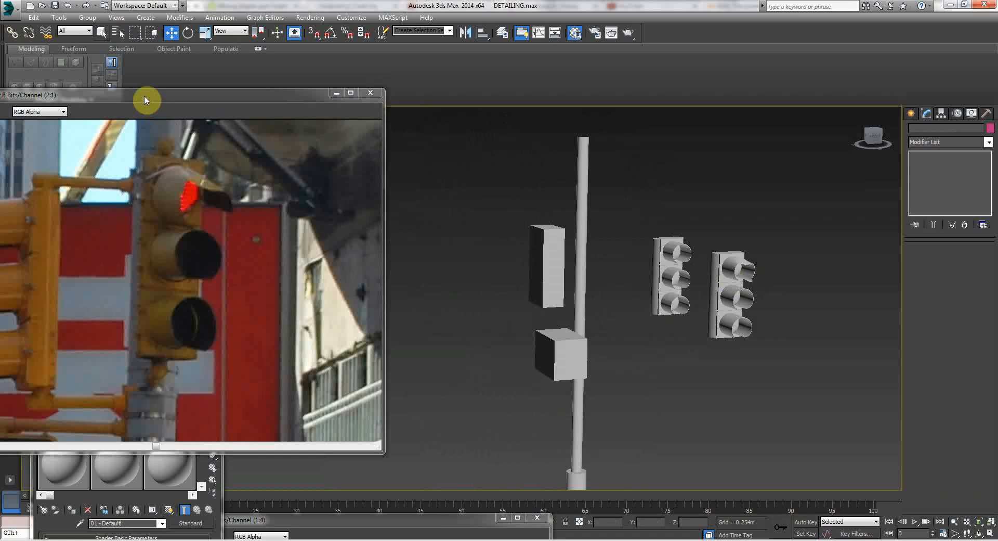
pyautogui.moveTo(144, 100); pyautogui.dragTo(398, 89)
pyautogui.scroll(-1, 412, 255)
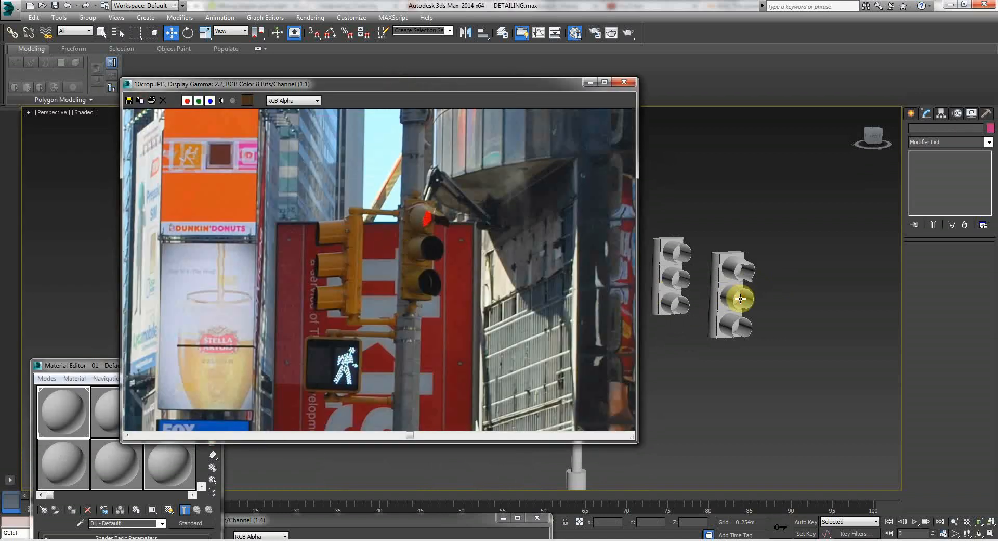
pyautogui.click(666, 291)
pyautogui.moveTo(399, 89); pyautogui.dragTo(207, 186)
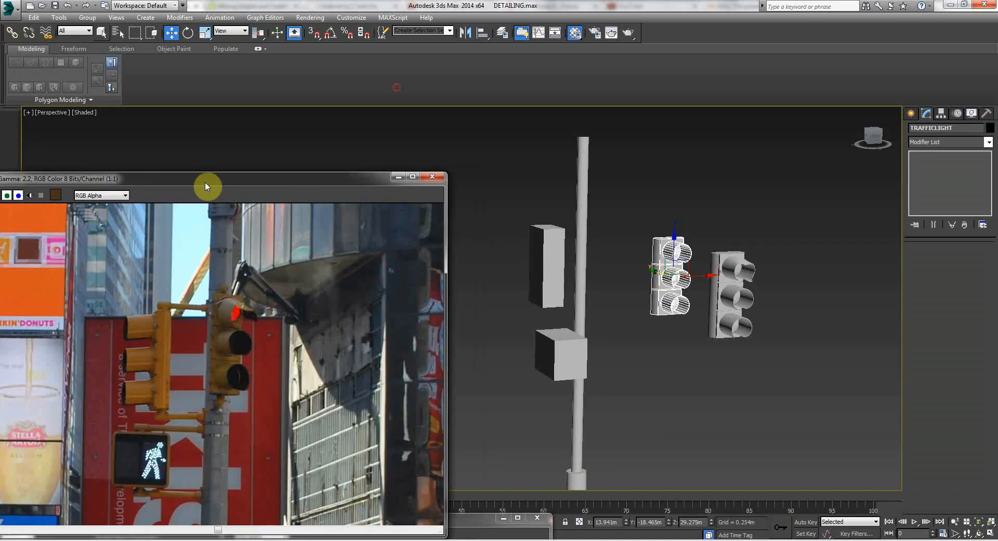
# Move the TRAFFICLIGHT group along X to about -2.9 m, beside the pole, and clear the selection in the top view.
pyautogui.moveTo(692, 278); pyautogui.dragTo(577, 296)
pyautogui.moveTo(577, 297); pyautogui.dragTo(570, 256, button='middle')
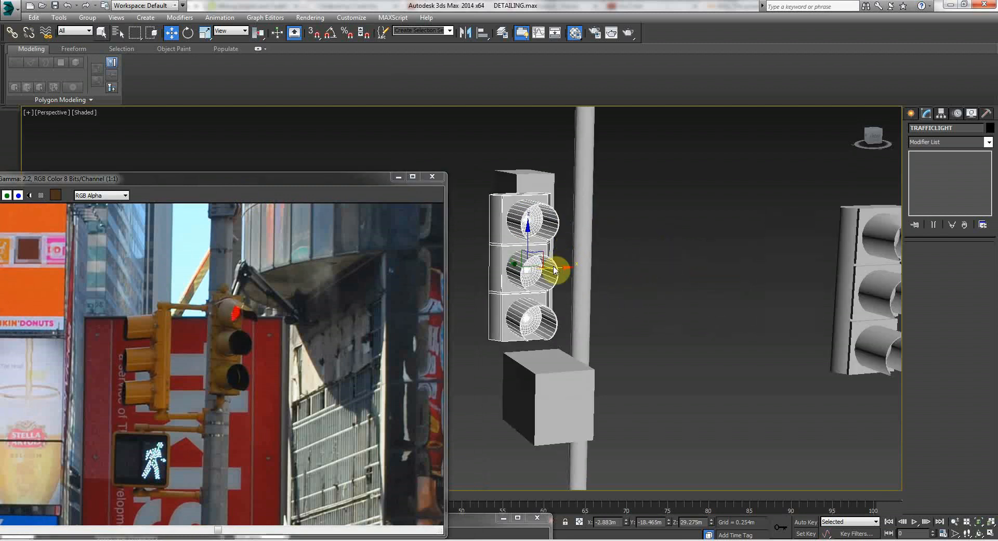
pyautogui.press('t')
pyautogui.click(581, 266)
# Move the reference photo out of the way and shift the LAMPBORKEN group along Y to about -21.6 m in the top view.
pyautogui.moveTo(573, 279); pyautogui.dragTo(688, 251, button='middle')
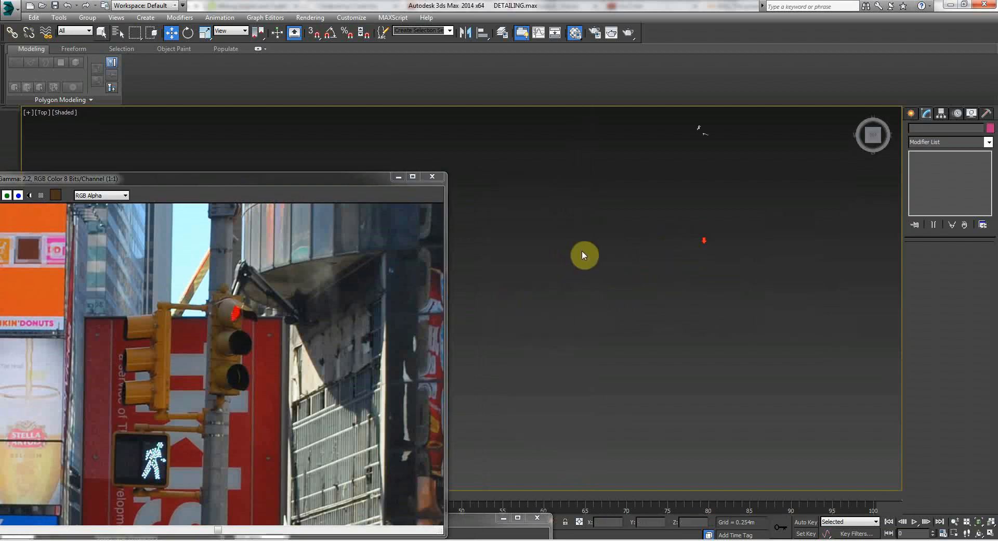
pyautogui.moveTo(267, 174); pyautogui.dragTo(194, 465)
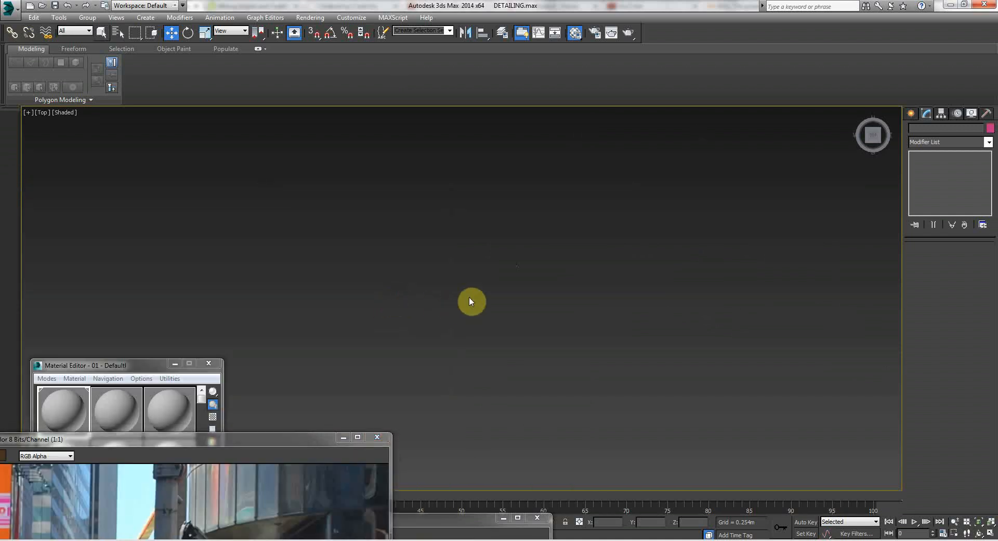
pyautogui.scroll(5, 463, 331)
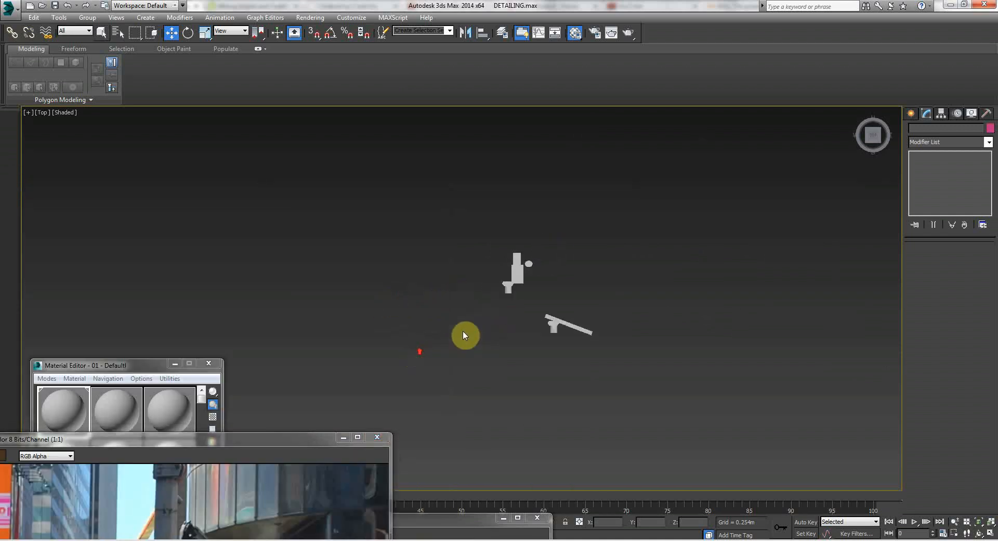
pyautogui.scroll(2, 453, 320)
pyautogui.click(588, 417)
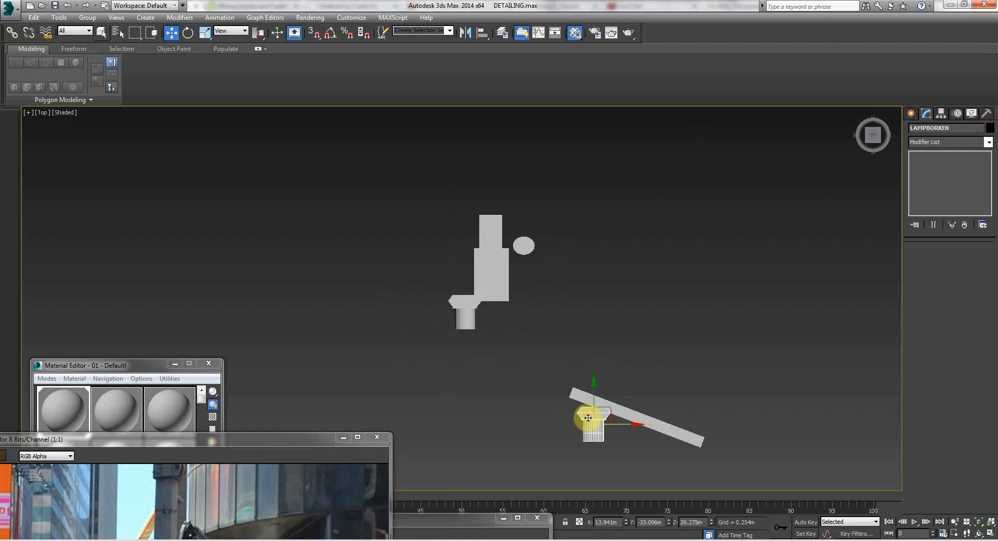
pyautogui.moveTo(596, 397); pyautogui.dragTo(591, 335)
# Move the LAMPBORKEN group along X toward the pole in the perspective view.
pyautogui.press('p')
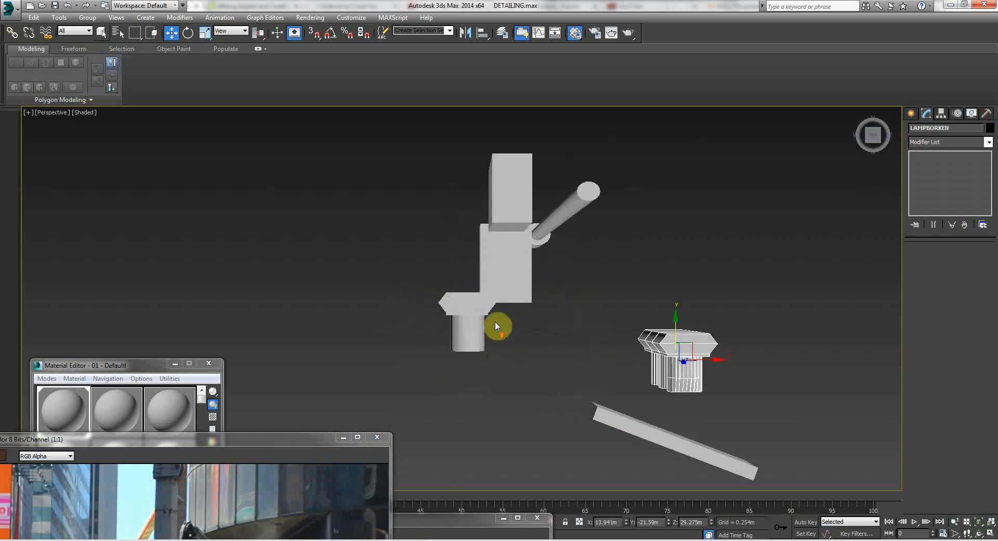
pyautogui.scroll(4, 477, 338)
pyautogui.moveTo(477, 338); pyautogui.dragTo(478, 363, button='middle')
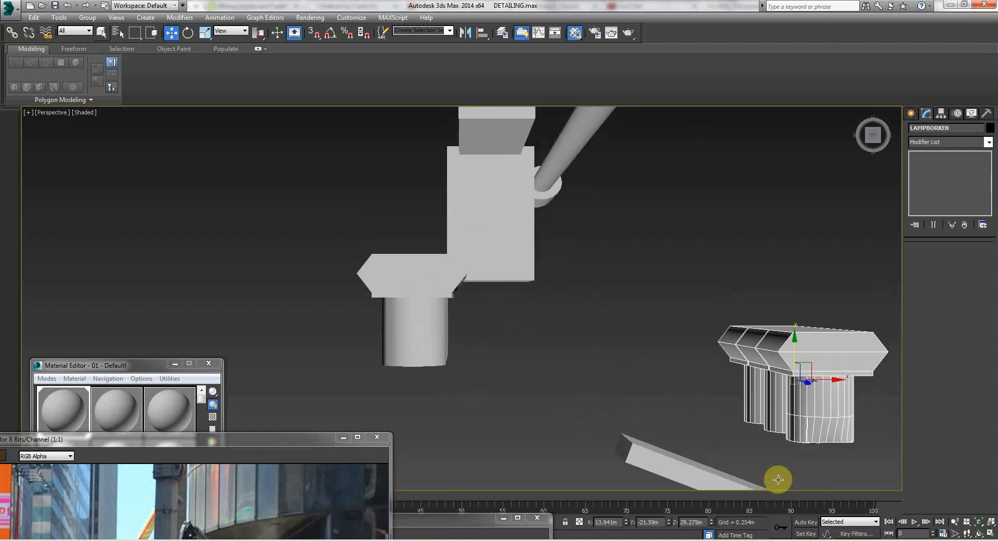
pyautogui.click(979, 534)
pyautogui.moveTo(475, 263); pyautogui.dragTo(472, 216)
pyautogui.scroll(-3, 495, 246)
pyautogui.scroll(3, 563, 258)
pyautogui.press('w')
pyautogui.moveTo(578, 264); pyautogui.dragTo(476, 265)
# Bring more of the reference photo into view and move the LAMP placeholder box away from the pole, to about X -10.4 m.
pyautogui.moveTo(218, 442); pyautogui.dragTo(219, 359)
pyautogui.moveTo(429, 244); pyautogui.dragTo(465, 276)
pyautogui.click(370, 269)
pyautogui.moveTo(369, 270); pyautogui.dragTo(214, 264)
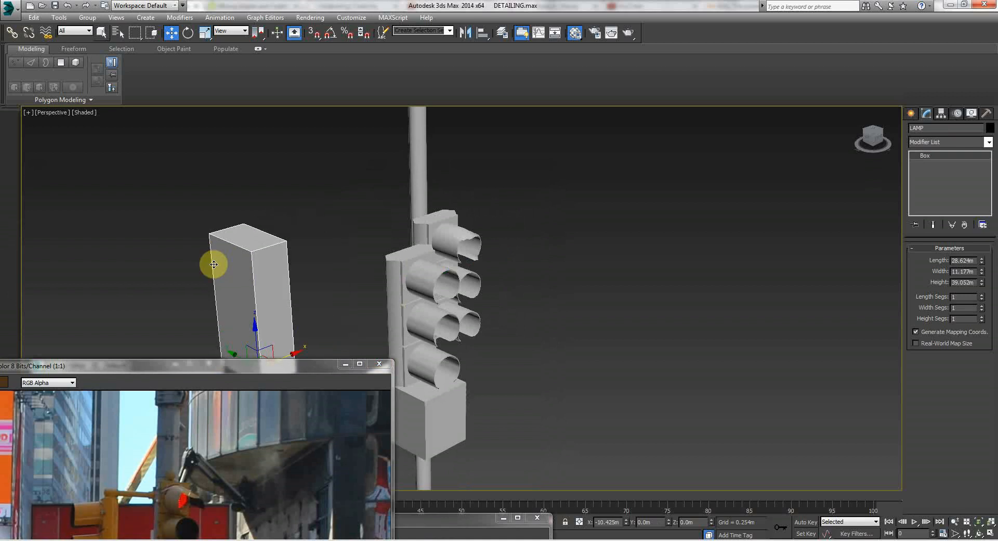
# Delete the loose box standing beside the traffic light.
pyautogui.press('Delete')
pyautogui.moveTo(218, 366); pyautogui.dragTo(201, 414)
# Move and rotate the front signal head so its lamps face away from the rear signal head.
pyautogui.click(398, 317)
pyautogui.moveTo(398, 313); pyautogui.dragTo(283, 325)
pyautogui.rightClick(358, 295)
pyautogui.click(386, 324)
pyautogui.moveTo(216, 421); pyautogui.dragTo(244, 322)
# Raise the rear signal head slightly along the pole.
pyautogui.click(461, 245)
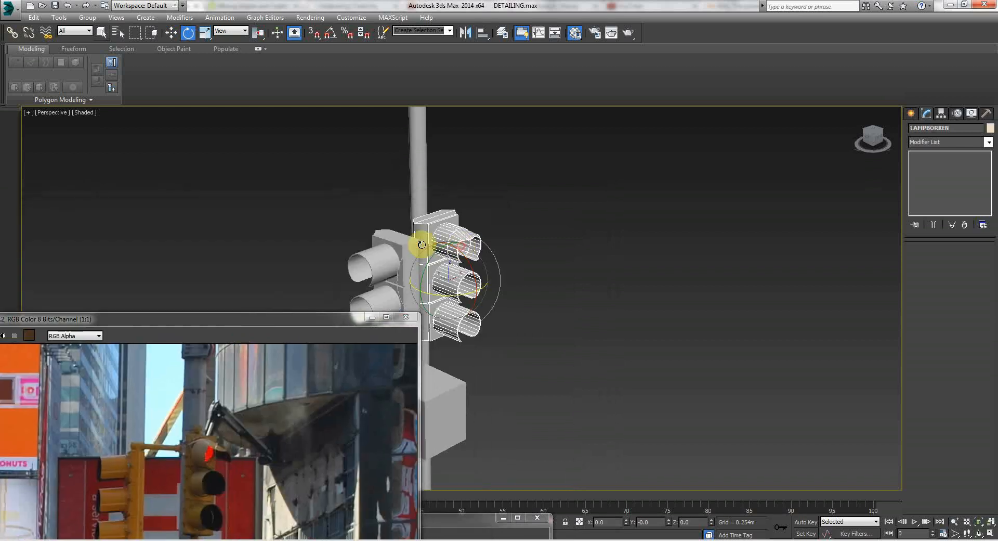
pyautogui.rightClick(445, 265)
pyautogui.click(447, 268)
pyautogui.press('w')
pyautogui.moveTo(446, 238); pyautogui.dragTo(445, 214)
# Adjust the two signal heads so they sit close against opposite sides of the pole.
pyautogui.click(402, 265)
pyautogui.press('Up')
pyautogui.moveTo(506, 303); pyautogui.dragTo(404, 254)
pyautogui.hotkey('shift', 'z')
pyautogui.moveTo(483, 263); pyautogui.dragTo(454, 198, button='middle')
pyautogui.press('w')
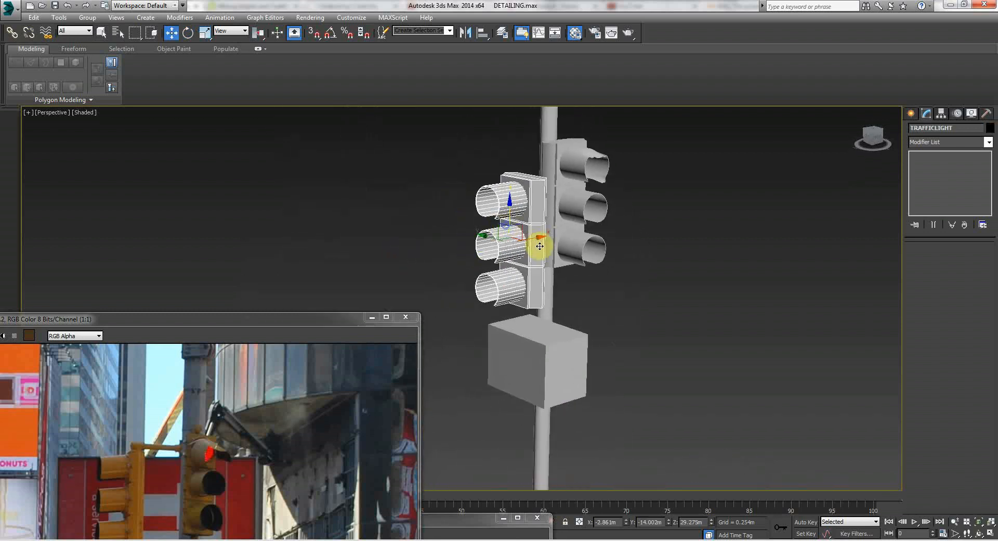
pyautogui.click(643, 277)
pyautogui.moveTo(631, 301); pyautogui.dragTo(550, 183, button='middle')
pyautogui.keyDown('alt'); pyautogui.moveTo(537, 270); pyautogui.dragTo(601, 301, button='middle'); pyautogui.keyUp('alt')
pyautogui.click(615, 316)
pyautogui.moveTo(637, 307); pyautogui.dragTo(662, 294)
pyautogui.click(654, 310)
# Reposition the reference photo so the pedestrian signal is visible beside the model, and clear the selection.
pyautogui.moveTo(301, 318); pyautogui.dragTo(341, 145)
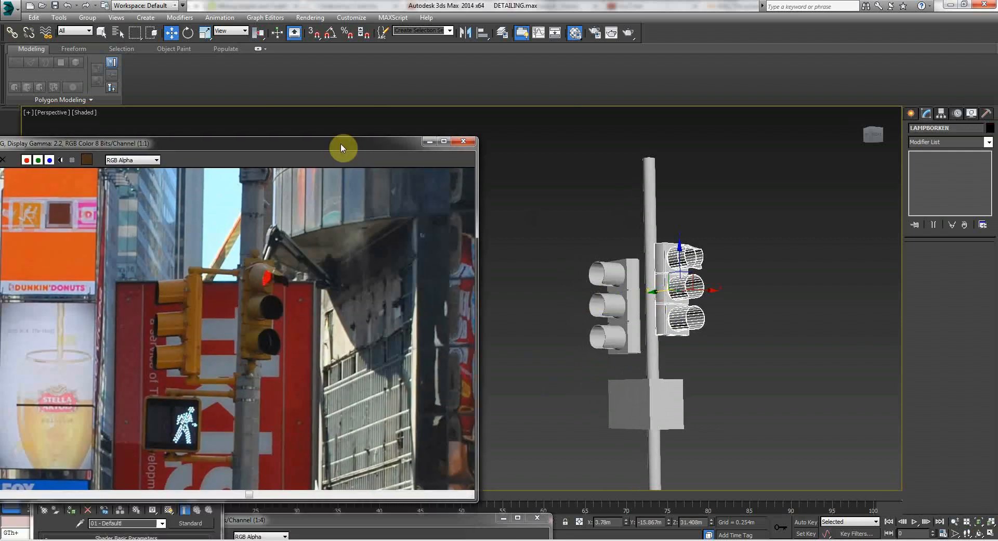
pyautogui.click(553, 331)
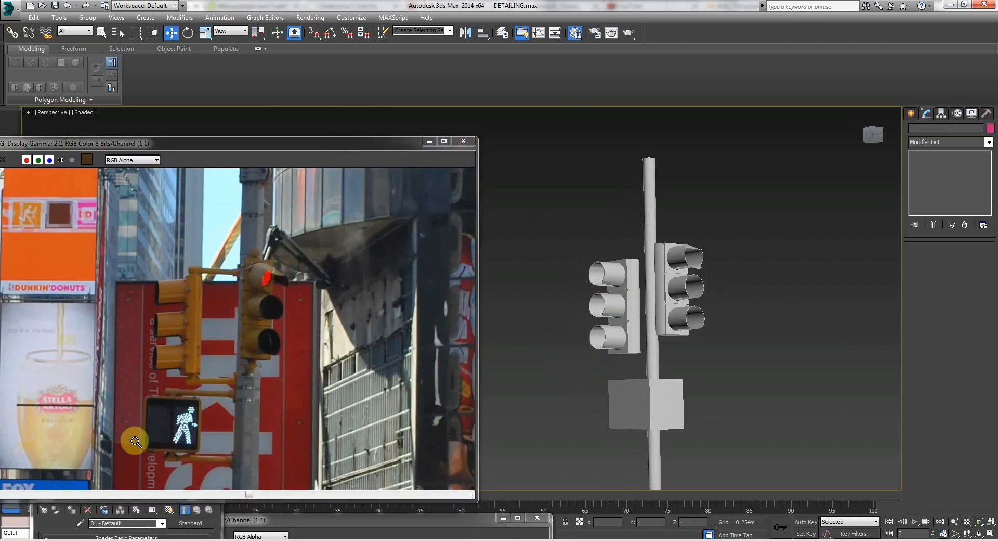
# Convert the box on the pole below the signal heads to an Editable Poly.
pyautogui.scroll(-2, 595, 370)
pyautogui.scroll(5, 599, 385)
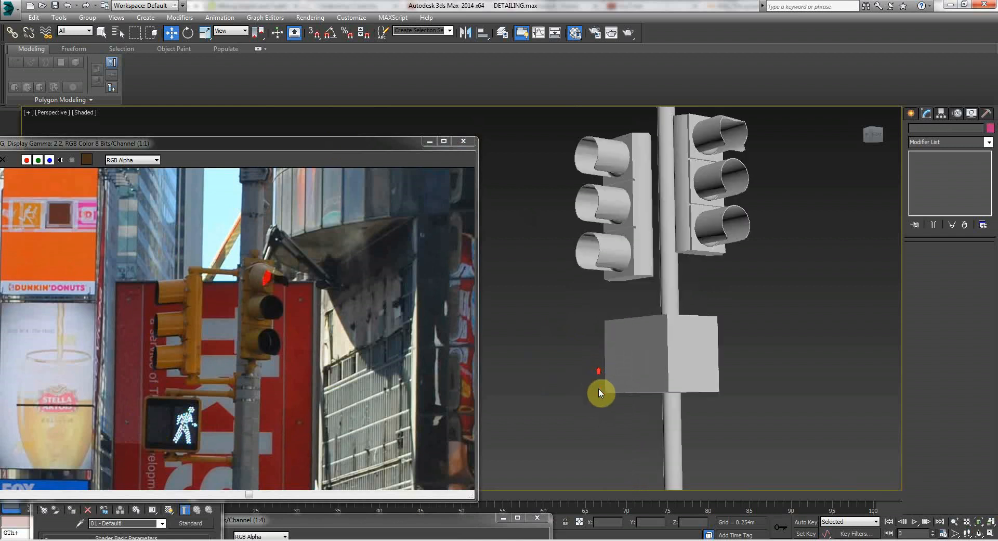
pyautogui.rightClick(643, 360)
pyautogui.click(655, 341)
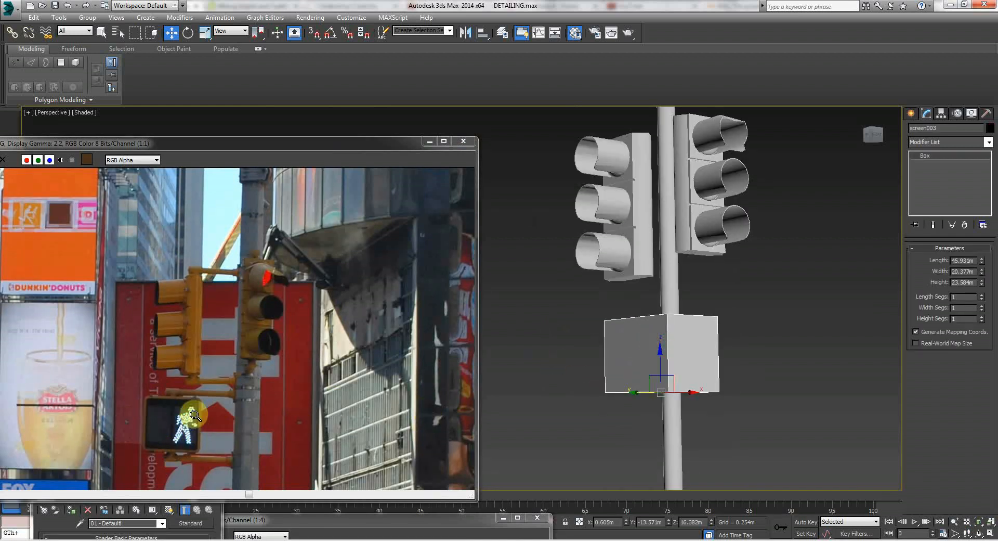
pyautogui.rightClick(643, 364)
pyautogui.moveTo(675, 466)
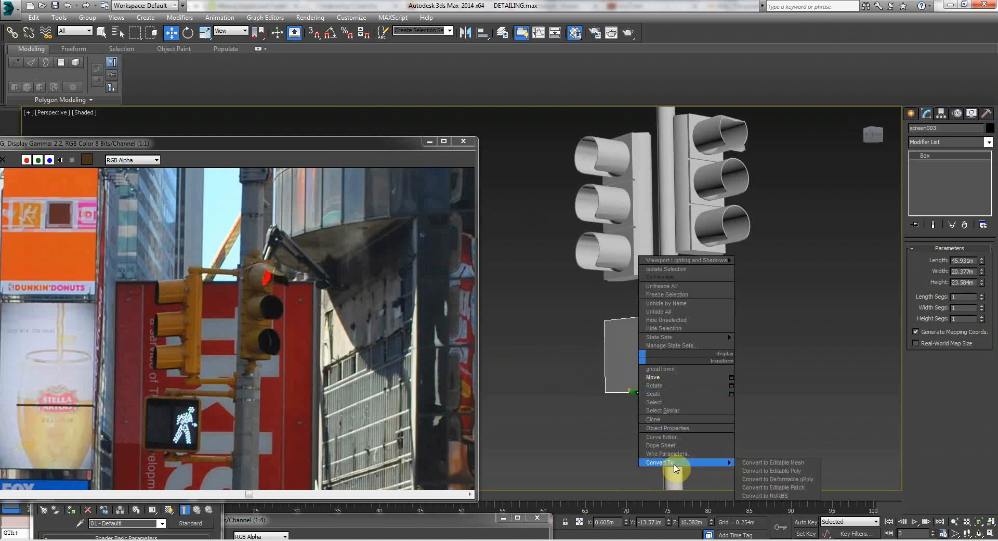
pyautogui.click(758, 471)
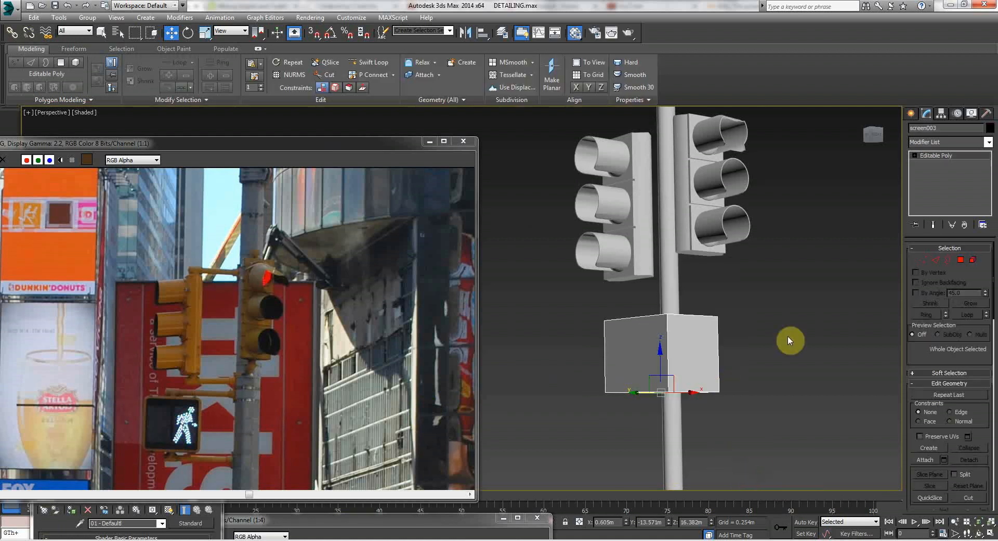
# Move the box's front polygon back along Y to reduce the box's depth.
pyautogui.click(964, 265)
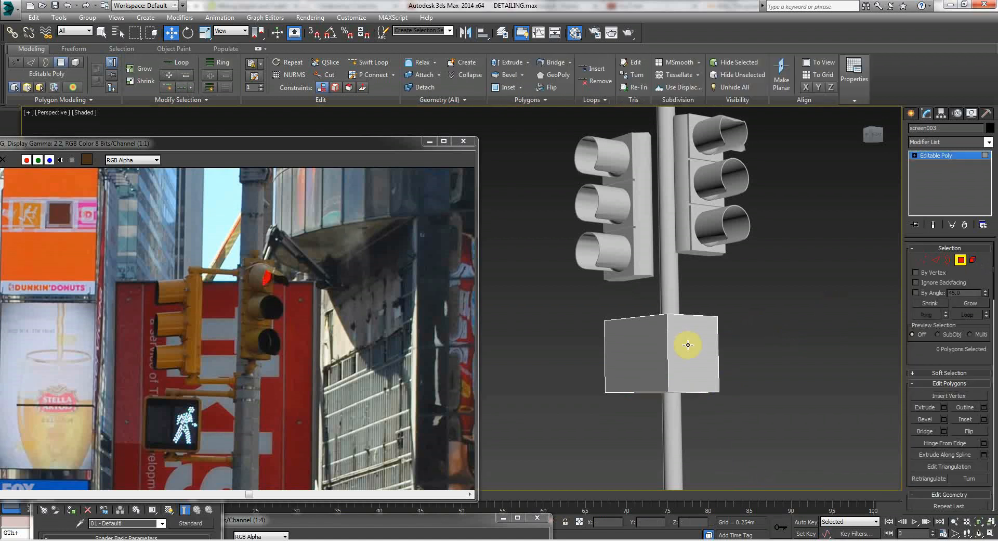
pyautogui.moveTo(663, 357); pyautogui.dragTo(627, 366)
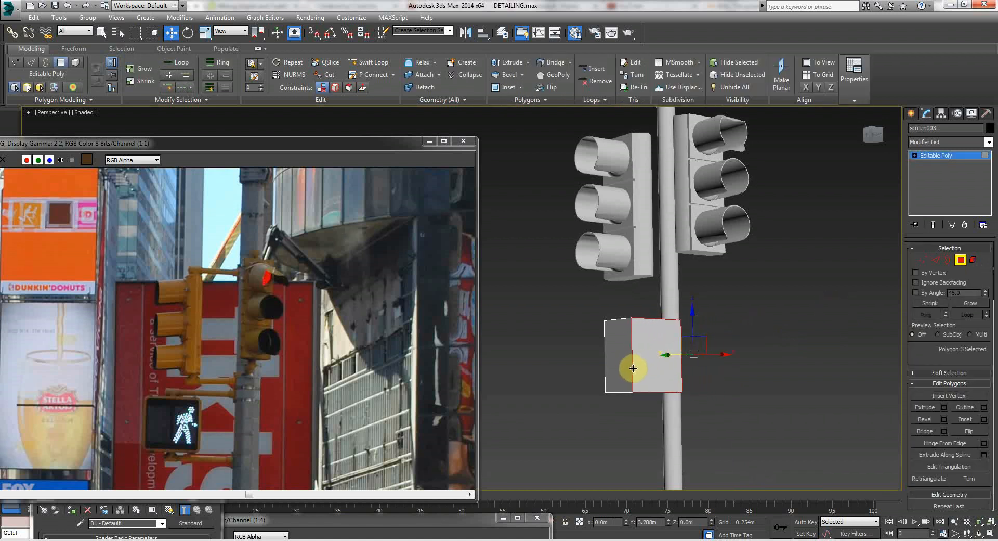
pyautogui.click(552, 349)
# Lower the box's top polygon and move its outer side polygon slightly inward toward the pole.
pyautogui.scroll(8, 643, 346)
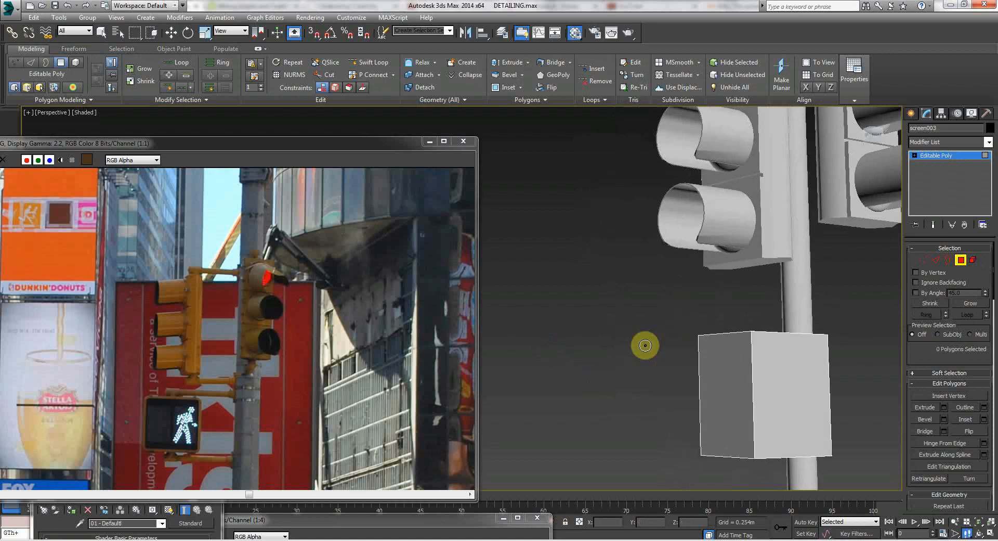
pyautogui.moveTo(604, 330); pyautogui.dragTo(566, 364)
pyautogui.scroll(-5, 566, 363)
pyautogui.scroll(2, 560, 280)
pyautogui.moveTo(561, 279); pyautogui.dragTo(561, 352, button='middle')
pyautogui.press('w')
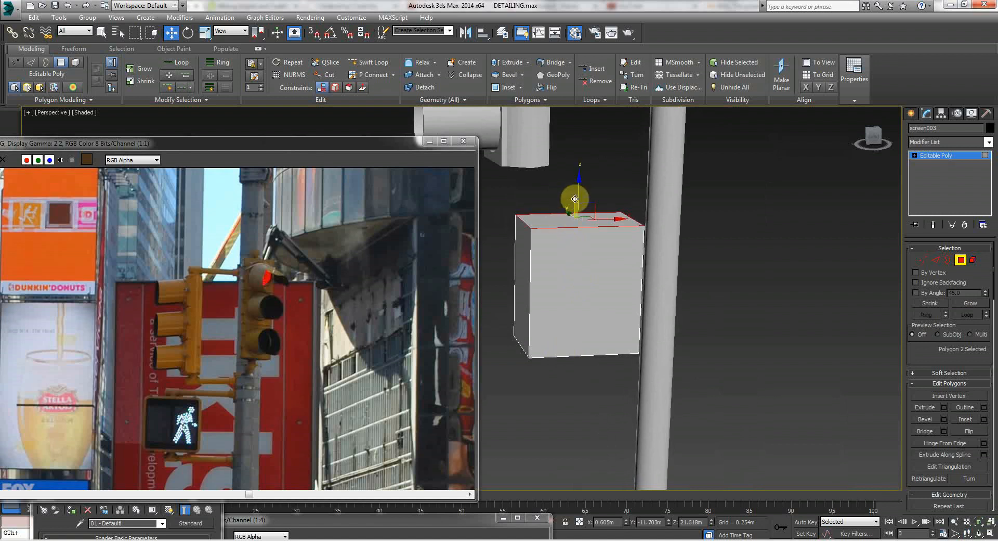
pyautogui.moveTo(578, 201); pyautogui.dragTo(578, 215)
pyautogui.click(518, 299)
pyautogui.moveTo(556, 294); pyautogui.dragTo(562, 295)
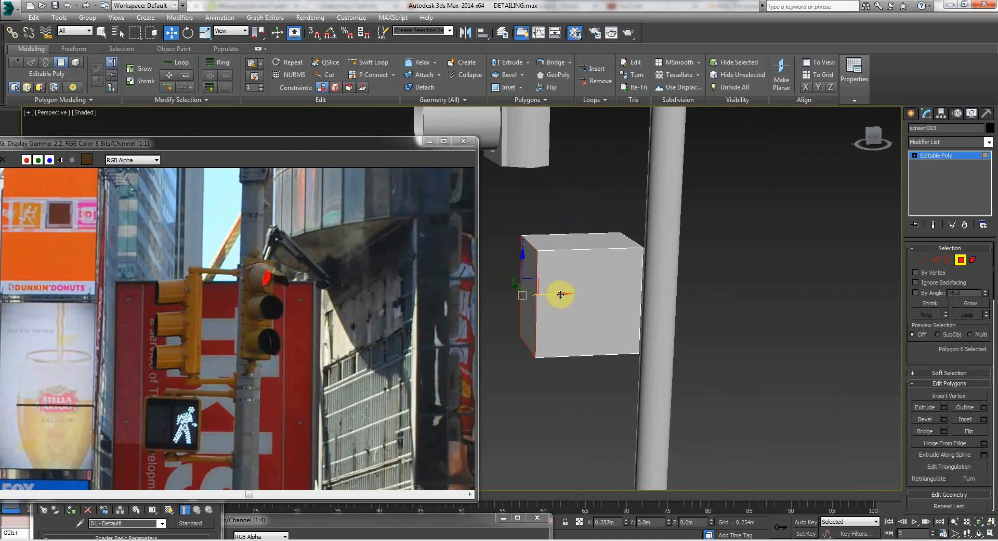
pyautogui.click(567, 393)
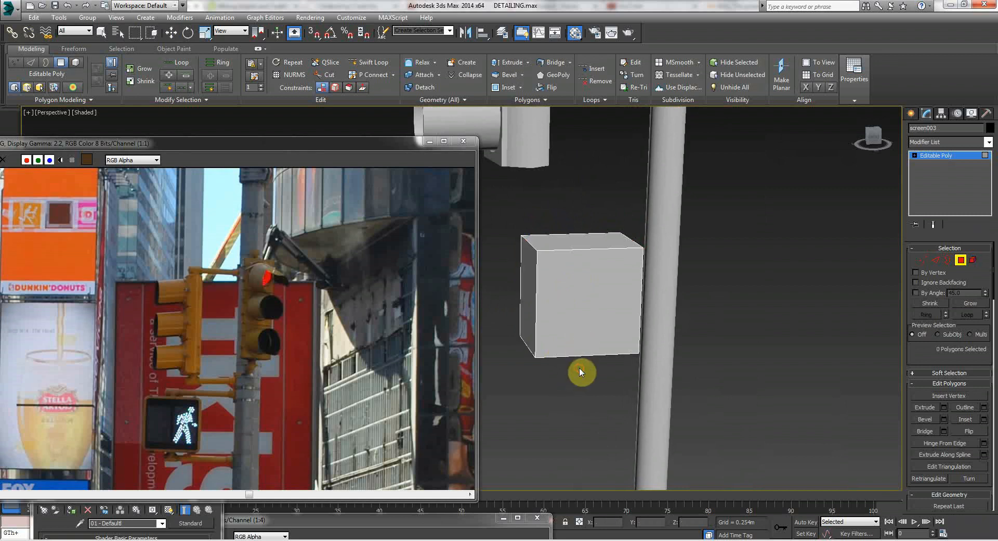
# Select the box's upper and lower depth edges along with the top and outer vertical edges of its rear face.
pyautogui.press('Up')
pyautogui.press('Up')
pyautogui.press('Down')
pyautogui.moveTo(599, 307); pyautogui.dragTo(653, 290)
pyautogui.press('Left')
pyautogui.press('Left')
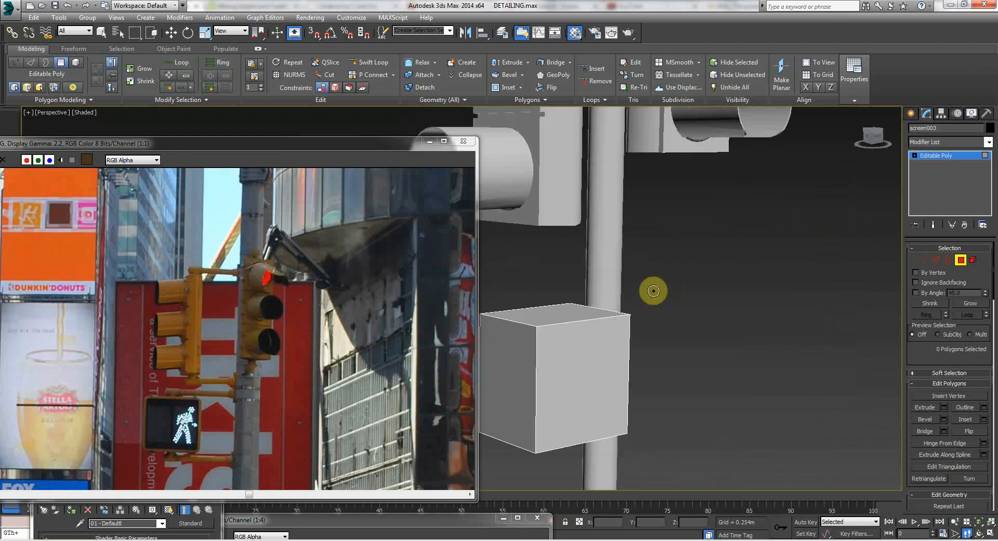
pyautogui.press('Left')
pyautogui.press('Up')
pyautogui.click(935, 259)
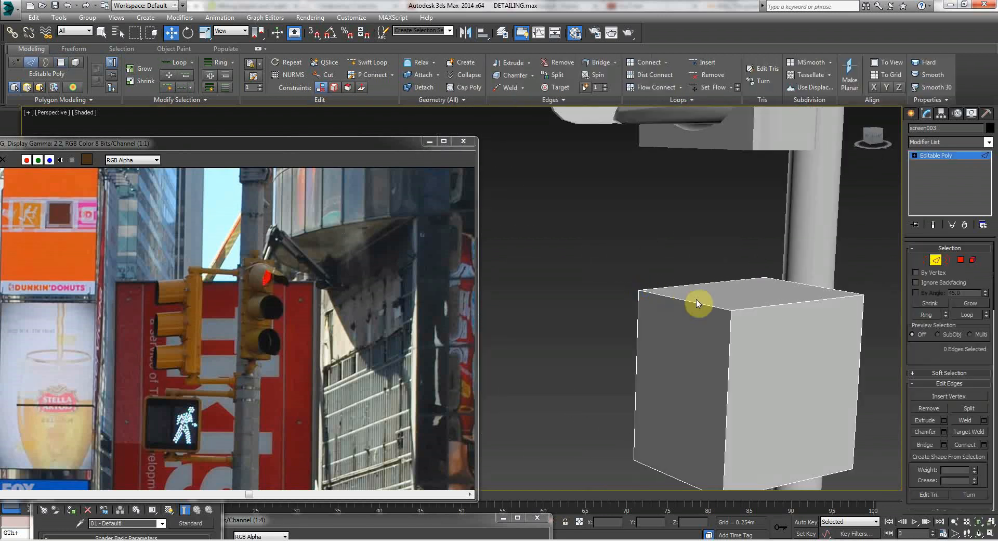
pyautogui.click(696, 303)
pyautogui.keyDown('ctrl'); pyautogui.click(801, 286); pyautogui.keyUp('ctrl')
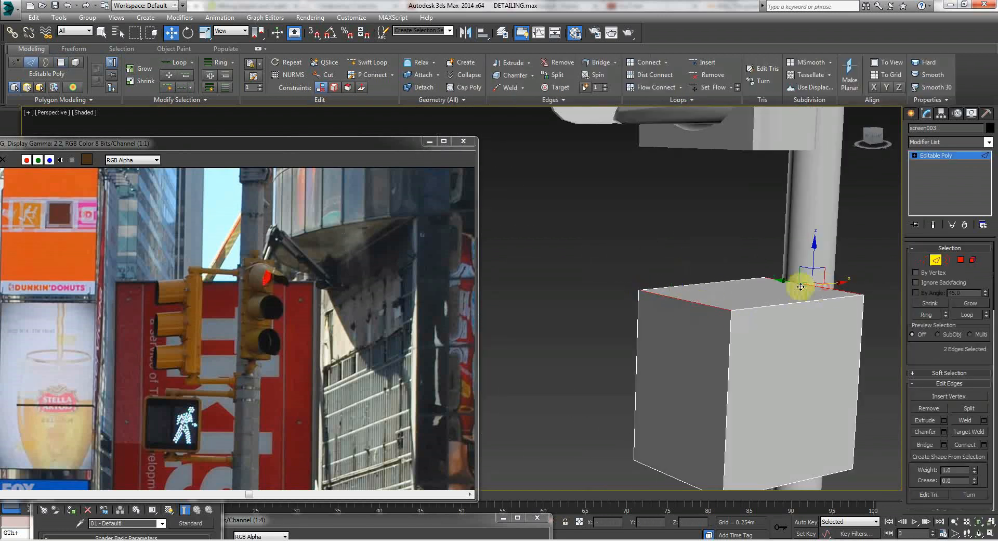
pyautogui.keyDown('ctrl'); pyautogui.click(709, 283); pyautogui.keyUp('ctrl')
pyautogui.keyDown('ctrl'); pyautogui.click(669, 474); pyautogui.keyUp('ctrl')
pyautogui.keyDown('ctrl'); pyautogui.click(638, 414); pyautogui.keyUp('ctrl')
# Add the box's remaining depth and rear-face edges to the selection, making eight edges in total.
pyautogui.keyDown('alt'); pyautogui.moveTo(648, 439); pyautogui.dragTo(857, 423, button='middle'); pyautogui.keyUp('alt')
pyautogui.press('w')
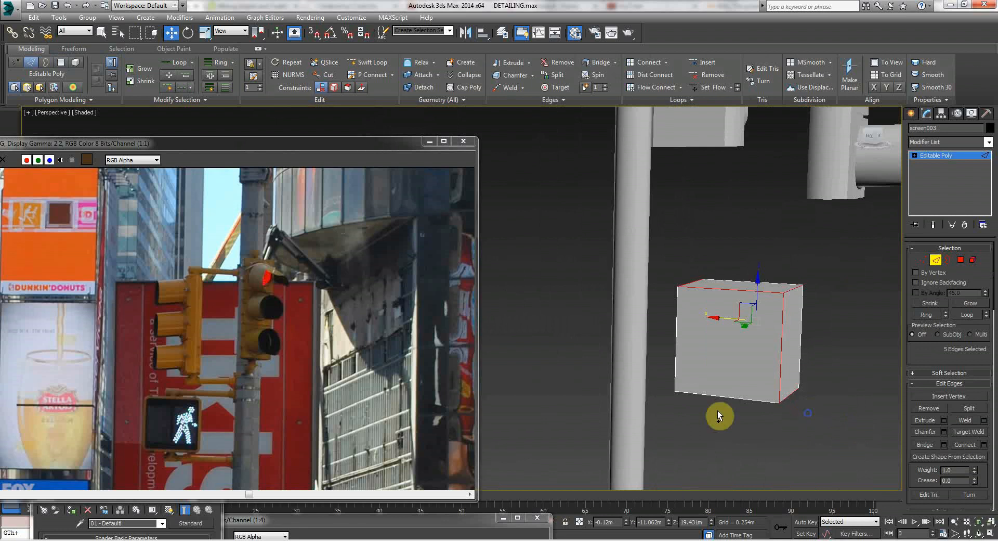
pyautogui.keyDown('alt'); pyautogui.moveTo(689, 427); pyautogui.dragTo(794, 415, button='middle'); pyautogui.keyUp('alt')
pyautogui.scroll(-5, 794, 408)
pyautogui.rightClick(793, 408)
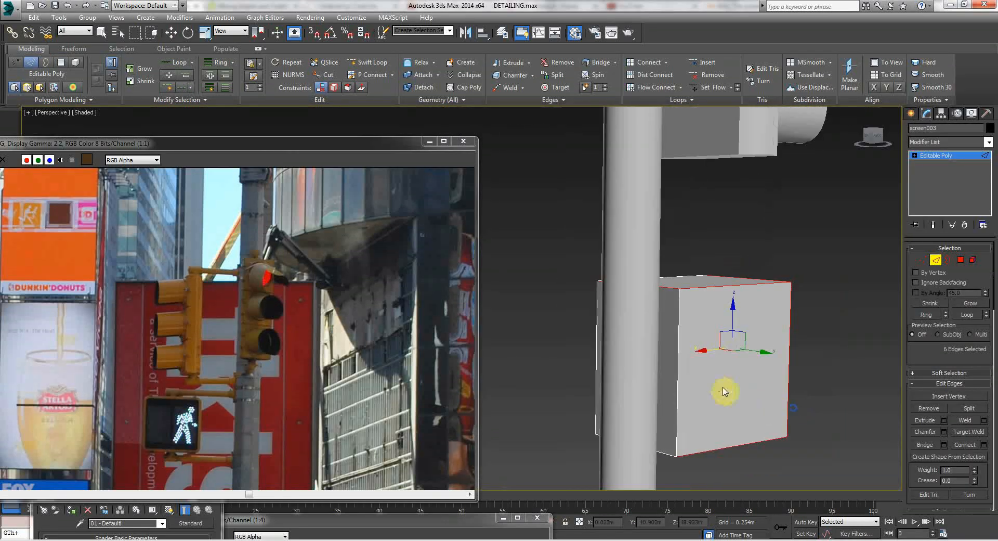
pyautogui.keyDown('ctrl'); pyautogui.click(679, 365); pyautogui.keyUp('ctrl')
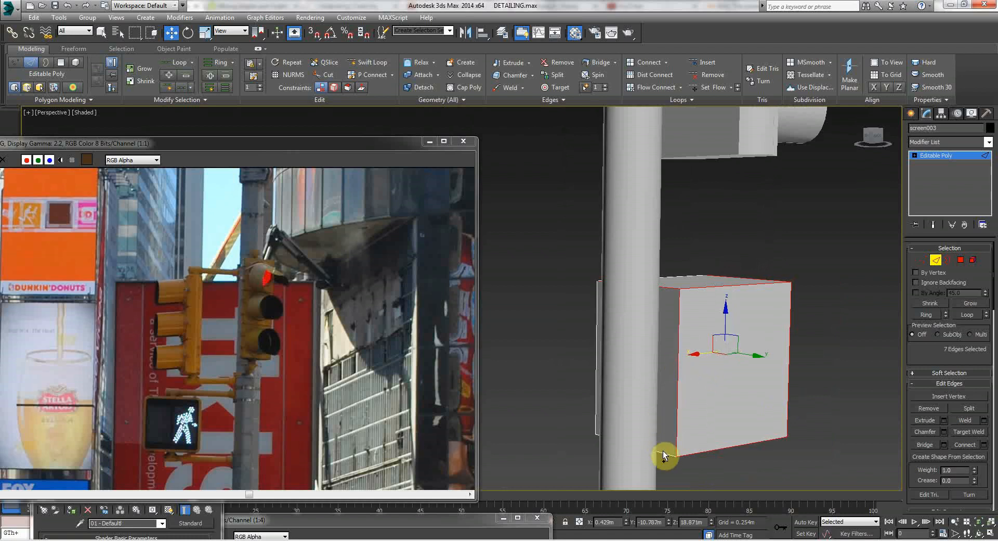
pyautogui.moveTo(740, 397); pyautogui.dragTo(556, 403, button='middle')
pyautogui.press('Right')
pyautogui.moveTo(556, 403); pyautogui.dragTo(506, 408)
pyautogui.press('Right')
pyautogui.moveTo(723, 323); pyautogui.dragTo(679, 322)
pyautogui.press('Right')
pyautogui.press('Left')
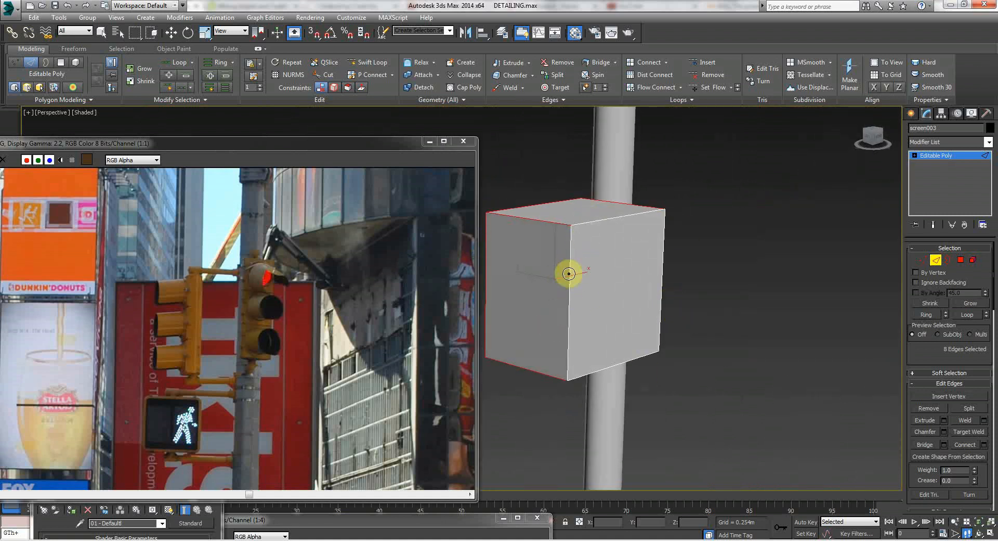
# Chamfer the selected box edges by 2.401 m with 4 connect edge segments.
pyautogui.click(944, 432)
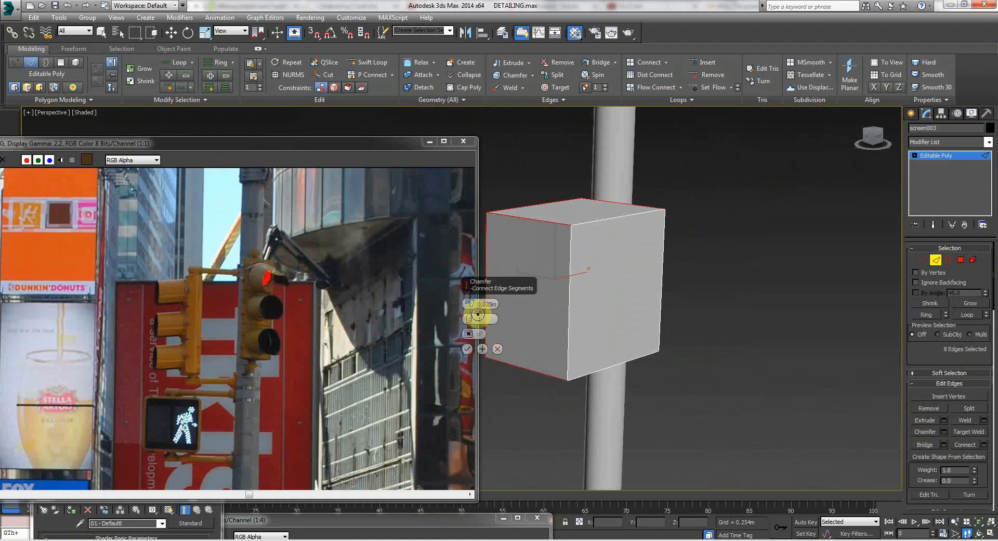
pyautogui.moveTo(469, 292); pyautogui.dragTo(638, 223)
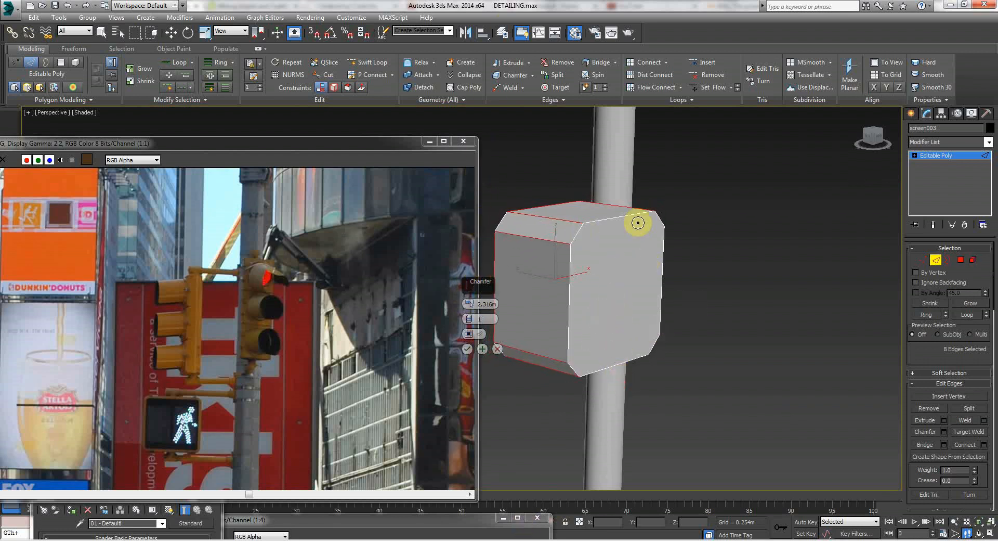
pyautogui.moveTo(473, 320); pyautogui.dragTo(472, 330)
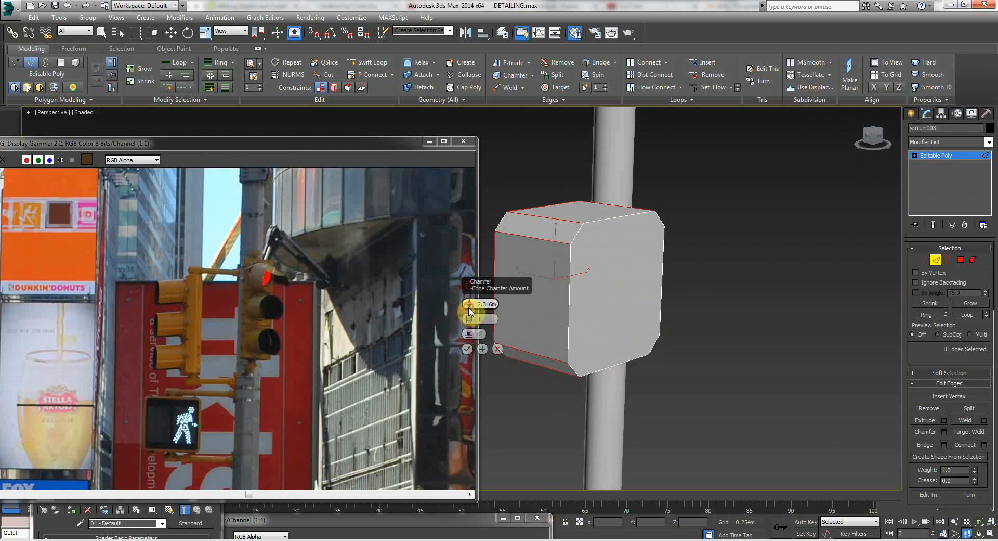
pyautogui.moveTo(482, 285); pyautogui.dragTo(556, 237)
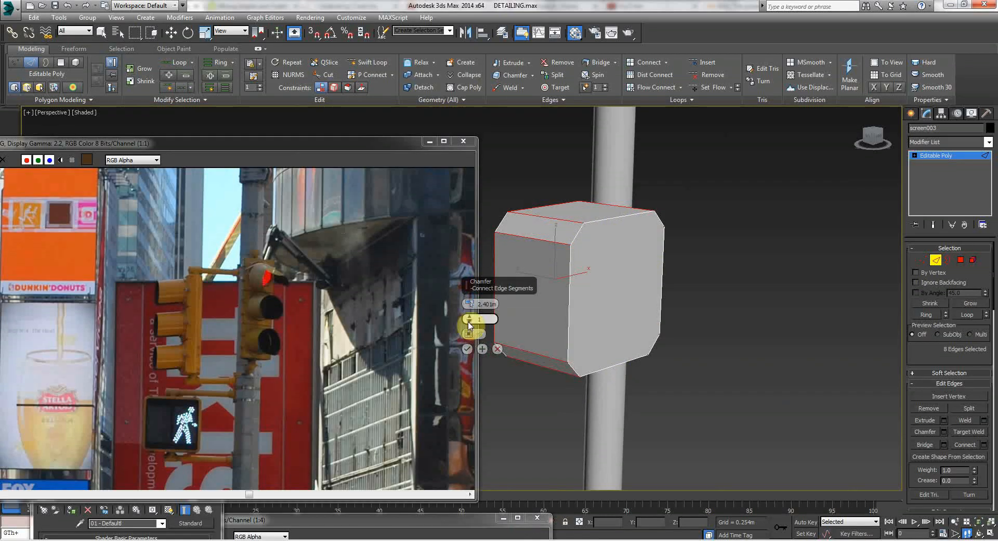
pyautogui.moveTo(468, 321); pyautogui.dragTo(467, 316)
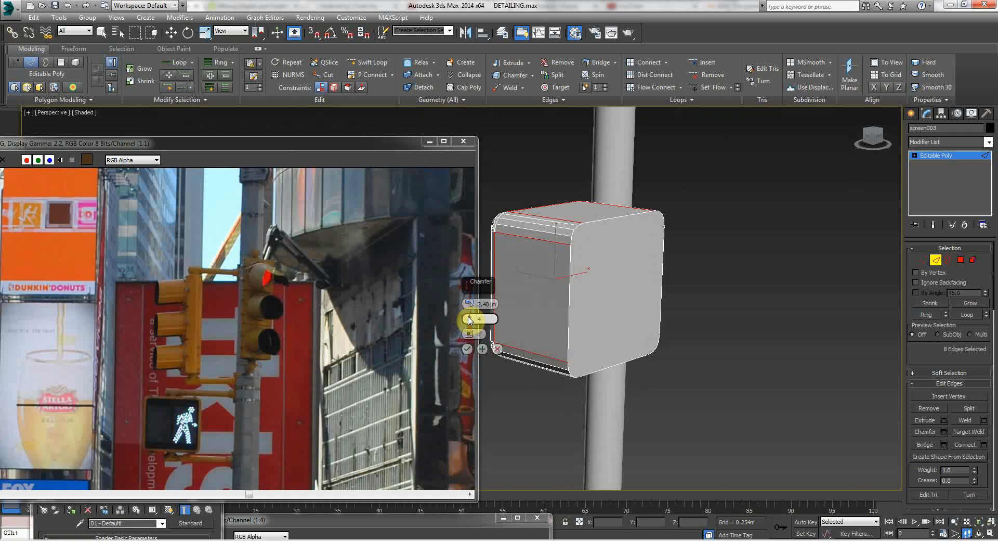
pyautogui.click(467, 349)
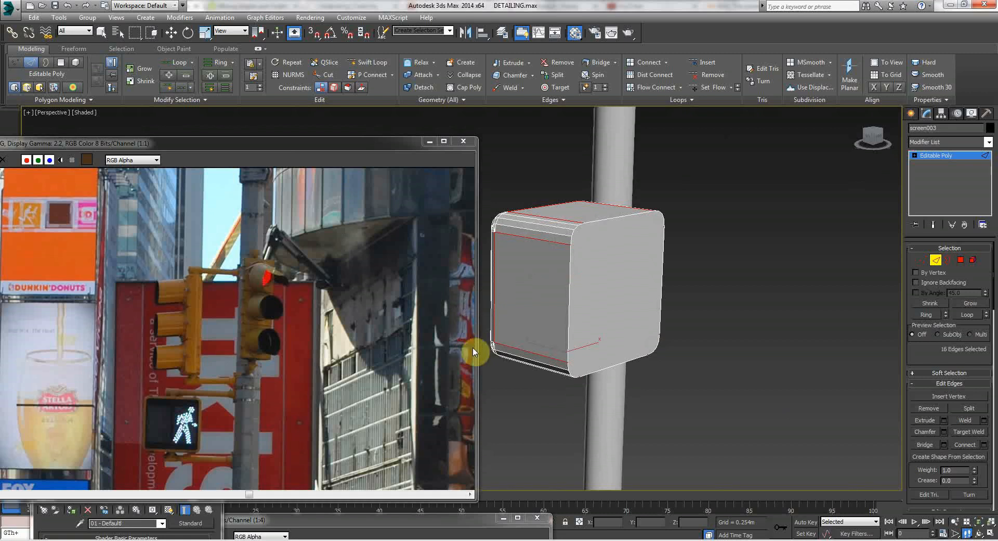
pyautogui.press('w')
pyautogui.click(720, 355)
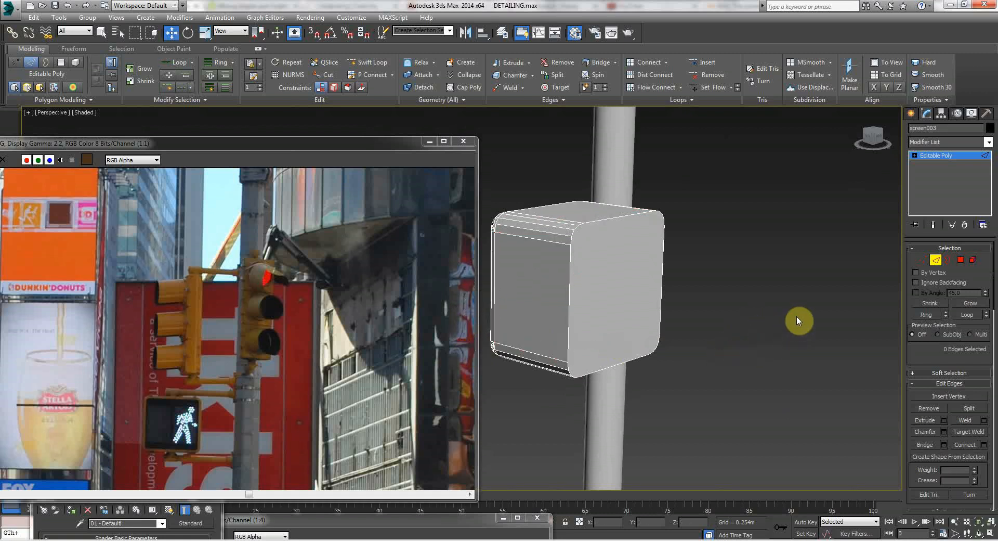
# Move the rounded box's front polygon slightly inward along Y, using the reference photo's pedestrian signal as a guide.
pyautogui.press('Down')
pyautogui.press('Left')
pyautogui.moveTo(680, 339); pyautogui.dragTo(659, 335)
pyautogui.press('Up')
pyautogui.press('Down')
pyautogui.press('Right')
pyautogui.press('Up')
pyautogui.press('Up')
pyautogui.press('Down')
pyautogui.click(960, 260)
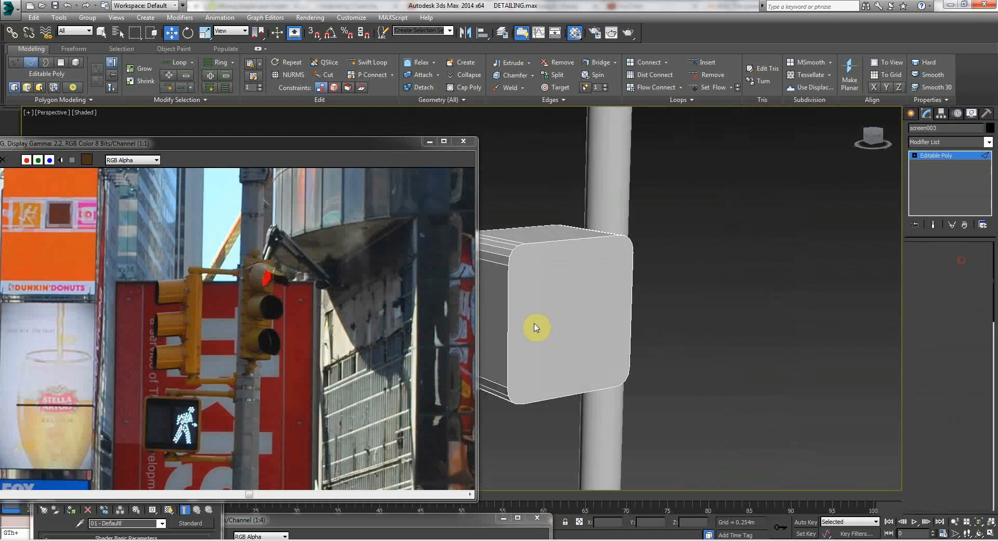
pyautogui.click(548, 317)
pyautogui.moveTo(548, 311); pyautogui.dragTo(545, 310)
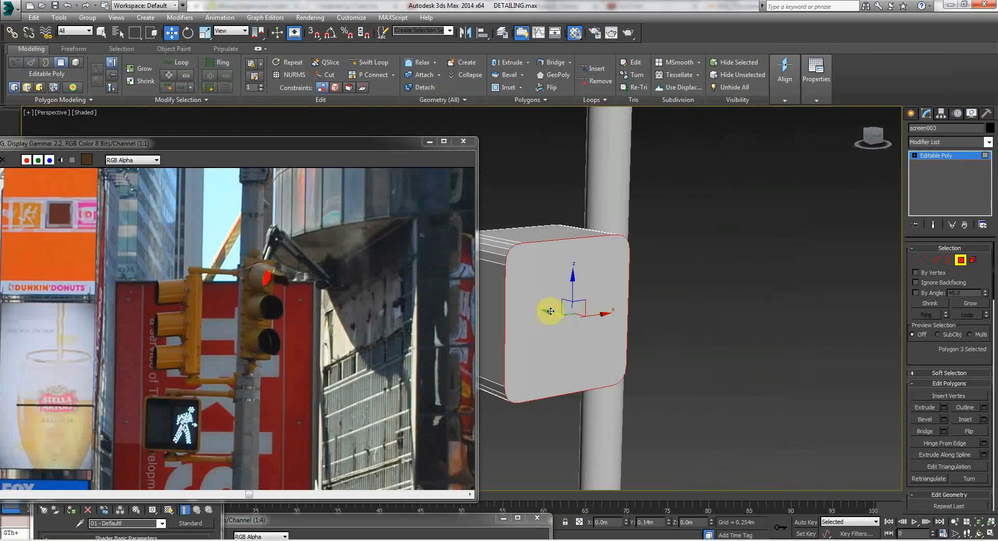
pyautogui.moveTo(343, 156); pyautogui.dragTo(315, 131)
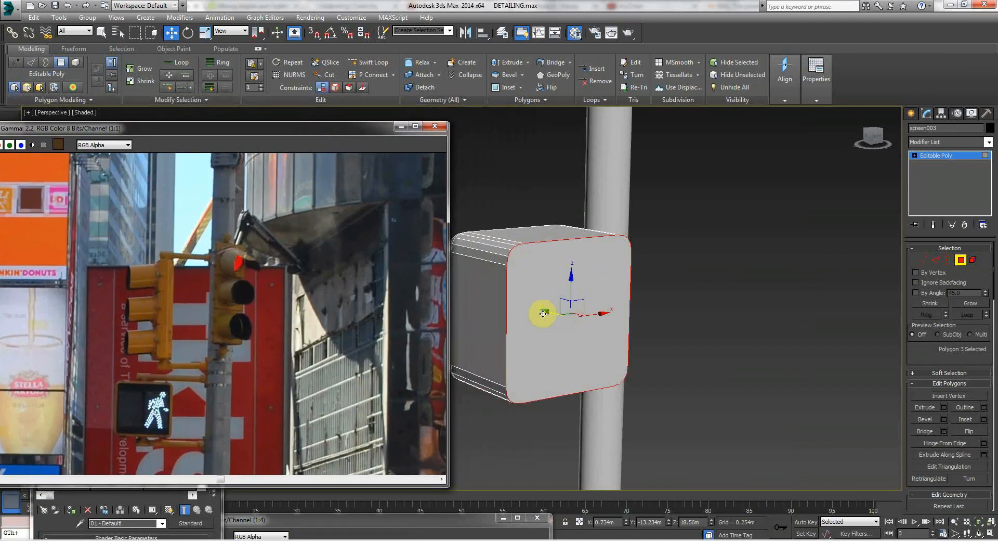
pyautogui.click(655, 281)
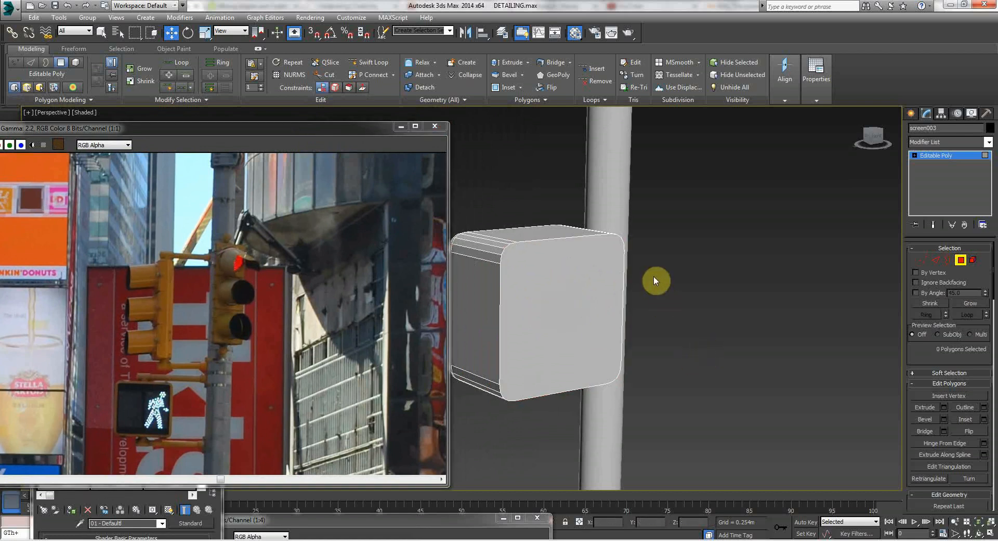
# Examine the rounded box's front face and compare it with the pedestrian signal in the reference photo.
pyautogui.press('Up')
pyautogui.press('Down')
pyautogui.moveTo(653, 280)
pyautogui.mouseDown()
pyautogui.moveTo(637, 283)
pyautogui.moveTo(642, 298)
pyautogui.moveTo(646, 276)
pyautogui.moveTo(652, 297)
pyautogui.moveTo(646, 277)
pyautogui.mouseUp()
pyautogui.press('Up')
pyautogui.press('Down')
pyautogui.press('Up')
pyautogui.press('Up')
pyautogui.press('Left')
pyautogui.moveTo(591, 237)
pyautogui.mouseDown()
pyautogui.moveTo(631, 238)
pyautogui.moveTo(561, 242)
pyautogui.moveTo(587, 238)
pyautogui.mouseUp()
pyautogui.press('Right')
pyautogui.press('Right')
pyautogui.press('Left')
pyautogui.press('Down')
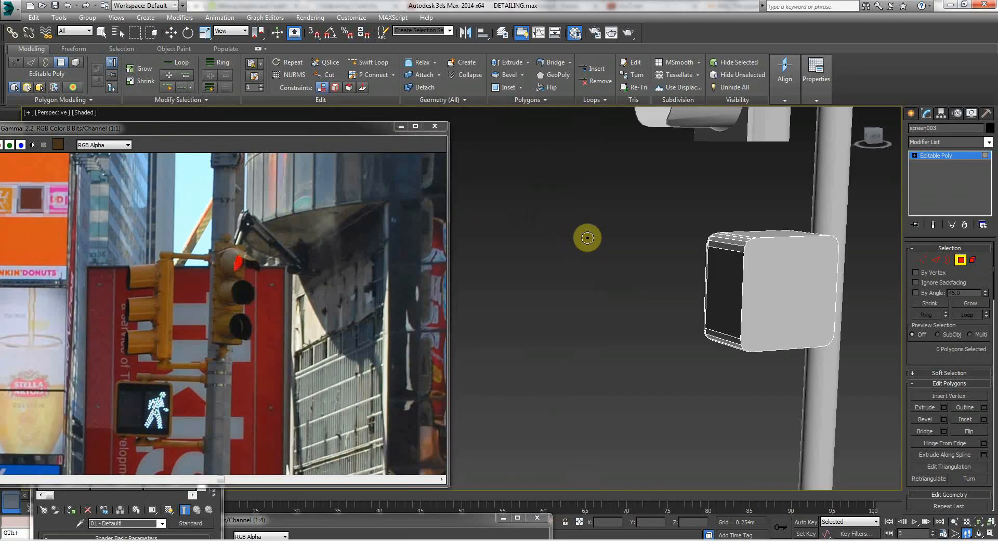
pyautogui.press('Right')
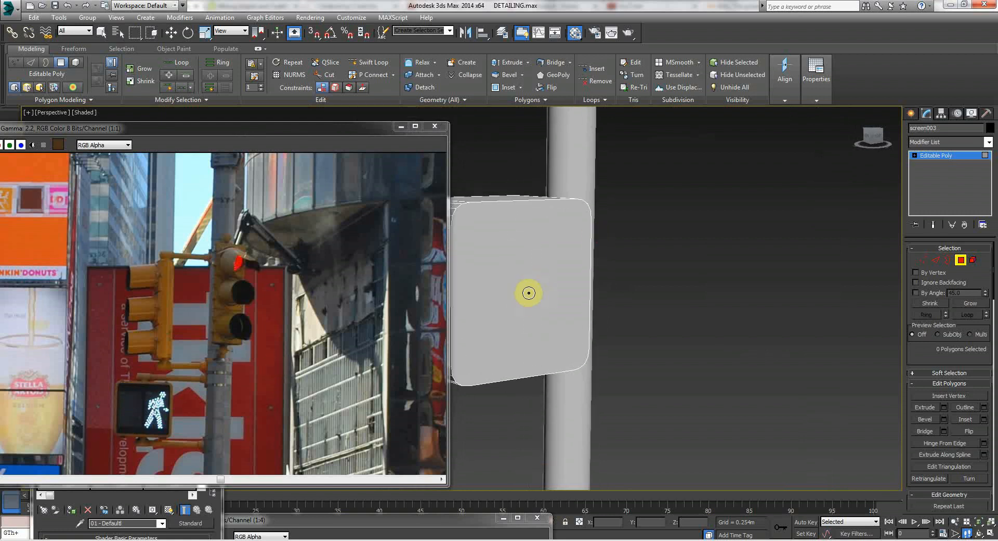
pyautogui.click(118, 416)
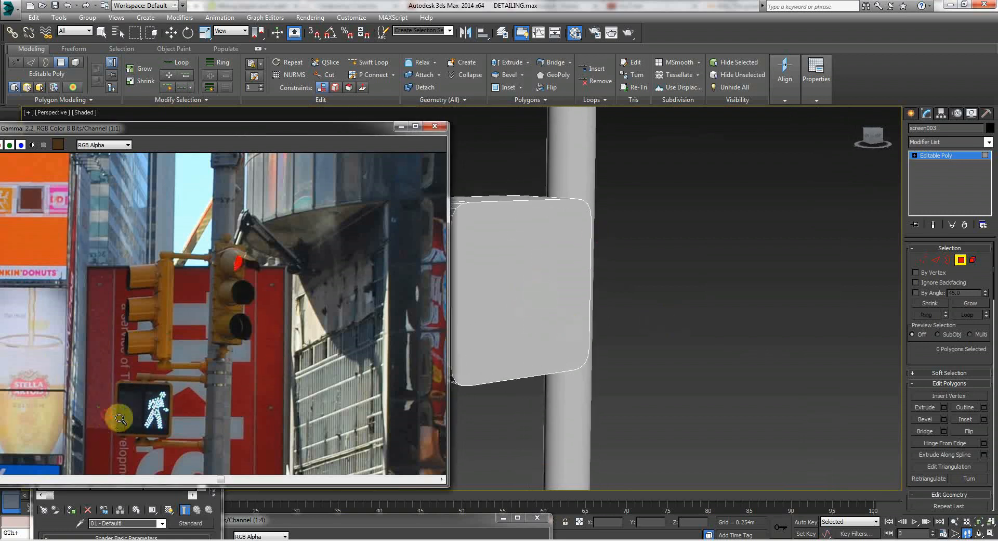
# Inset the rounded box's front polygon by 1.182 m to form a frame like the pedestrian signal's border.
pyautogui.click(139, 423)
pyautogui.rightClick(731, 297)
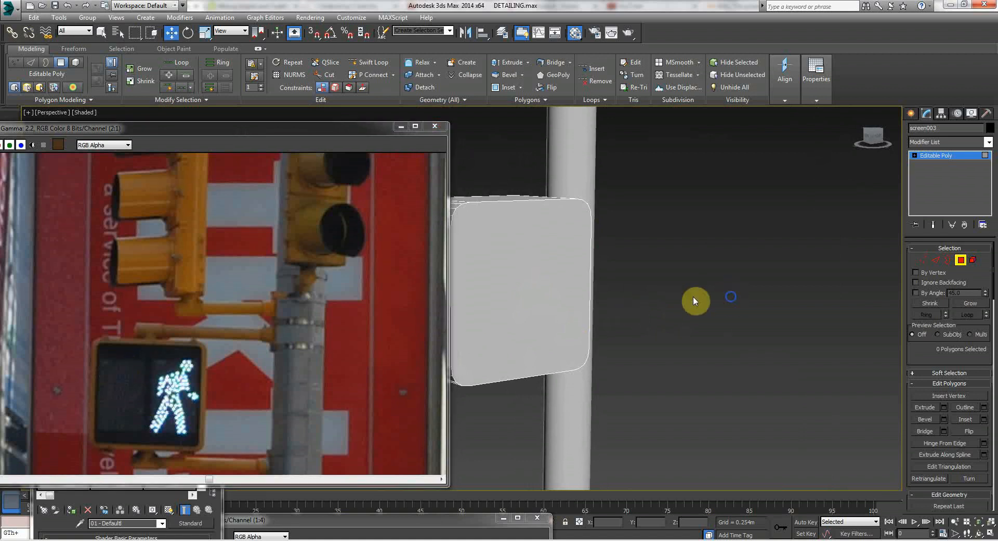
pyautogui.click(540, 275)
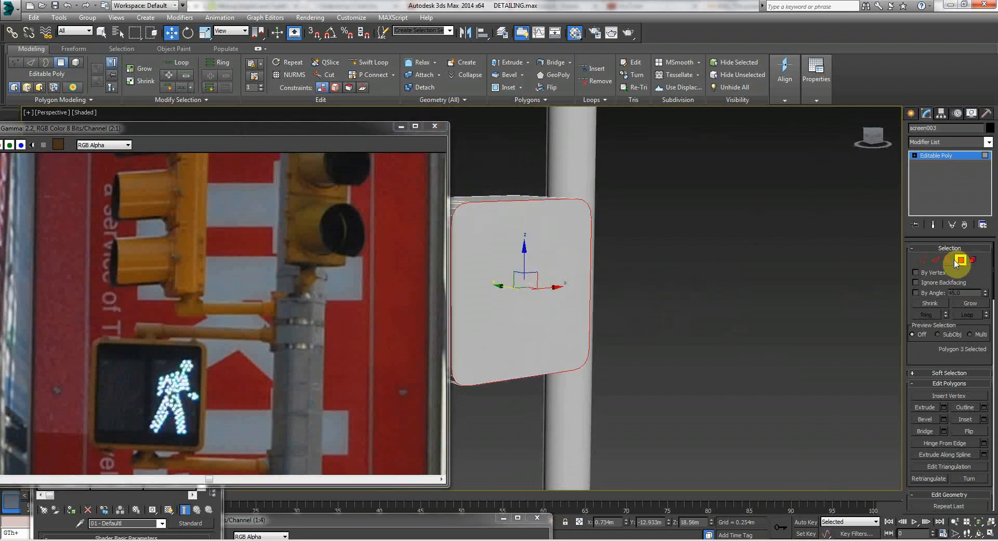
pyautogui.moveTo(911, 364); pyautogui.dragTo(921, 281)
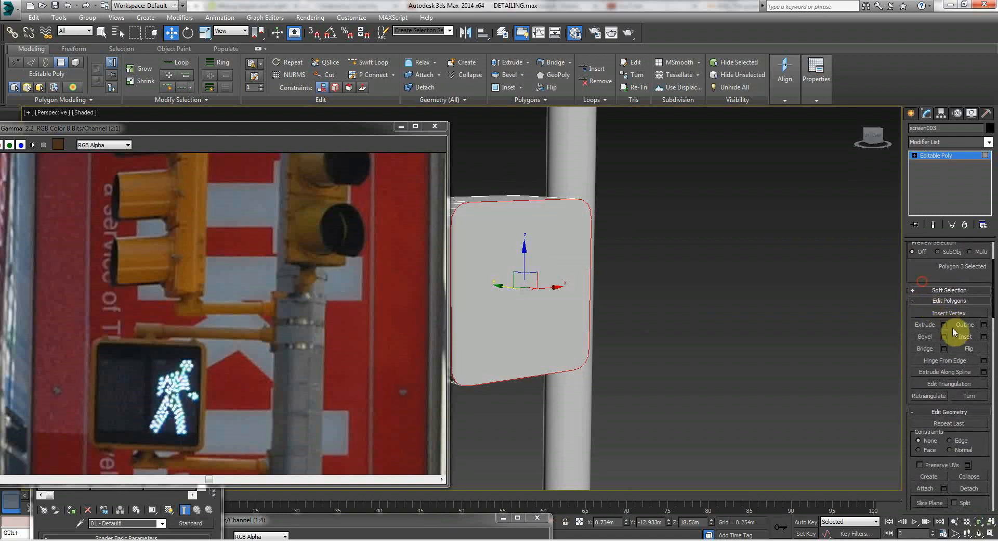
pyautogui.click(984, 337)
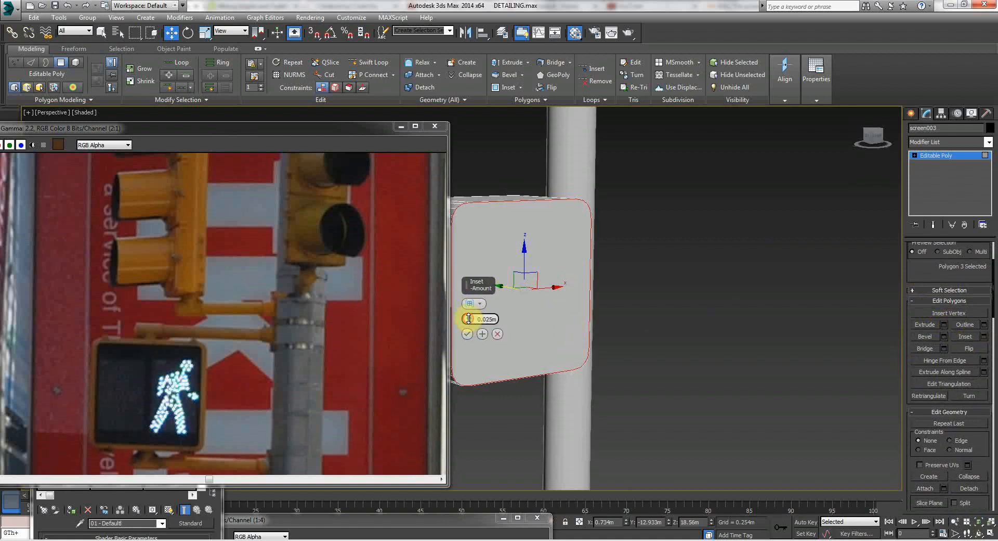
pyautogui.moveTo(468, 301); pyautogui.dragTo(505, 97)
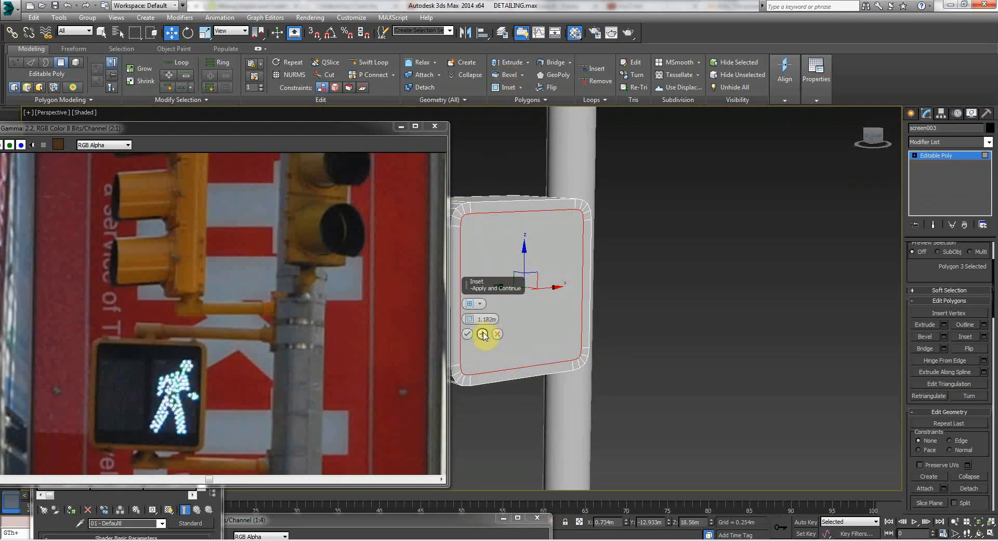
pyautogui.click(467, 333)
pyautogui.click(617, 383)
# Extrude the inset front polygon of the box by -1.017 m to recess the screen.
pyautogui.keyDown('alt'); pyautogui.moveTo(598, 323); pyautogui.dragTo(483, 277, button='middle'); pyautogui.keyUp('alt')
pyautogui.moveTo(632, 276)
pyautogui.keyDown('alt'); pyautogui.mouseDown(button='middle')
pyautogui.moveTo(657, 276)
pyautogui.moveTo(606, 274)
pyautogui.moveTo(620, 271)
pyautogui.mouseUp(button='middle'); pyautogui.keyUp('alt')
pyautogui.moveTo(620, 271); pyautogui.dragTo(746, 258, button='middle')
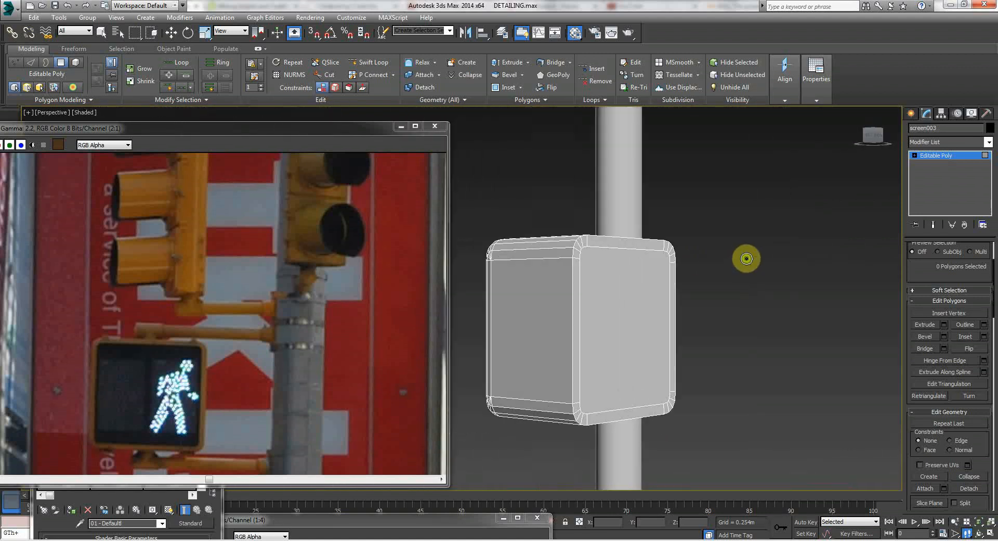
pyautogui.keyDown('alt'); pyautogui.moveTo(632, 269); pyautogui.dragTo(526, 259, button='middle'); pyautogui.keyUp('alt')
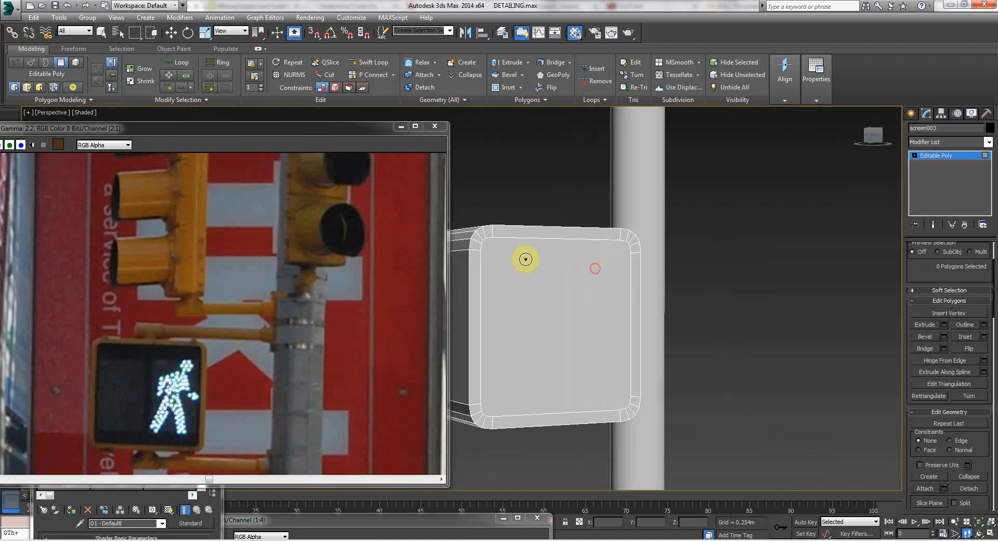
pyautogui.press('w')
pyautogui.click(513, 285)
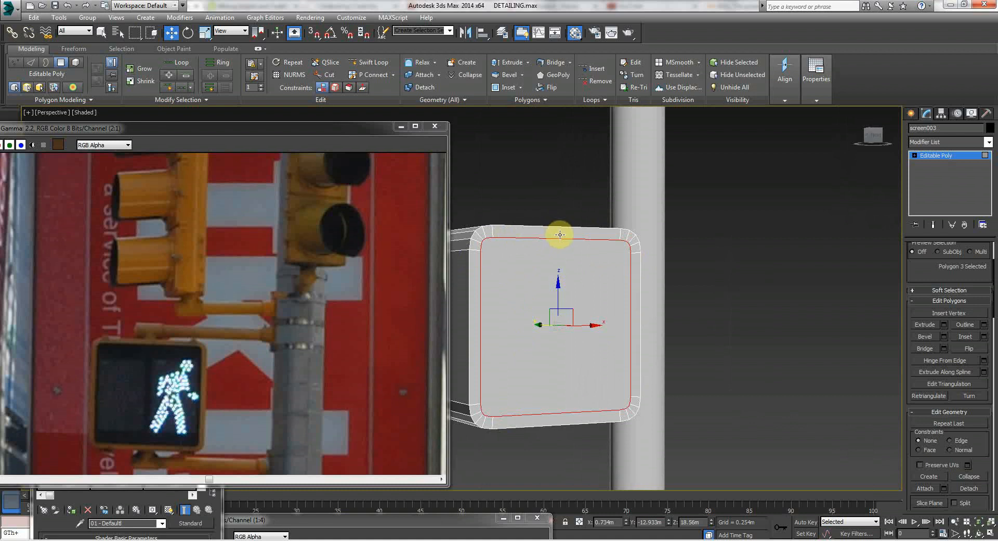
pyautogui.click(944, 326)
pyautogui.moveTo(468, 321); pyautogui.dragTo(505, 456)
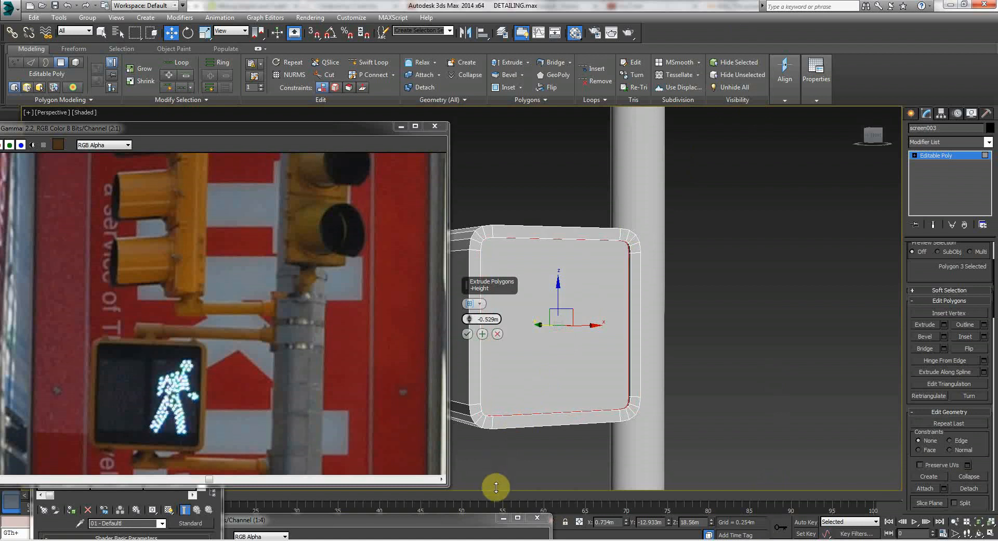
pyautogui.moveTo(466, 1)
pyautogui.mouseDown()
pyautogui.moveTo(466, 32)
pyautogui.moveTo(471, 19)
pyautogui.mouseUp()
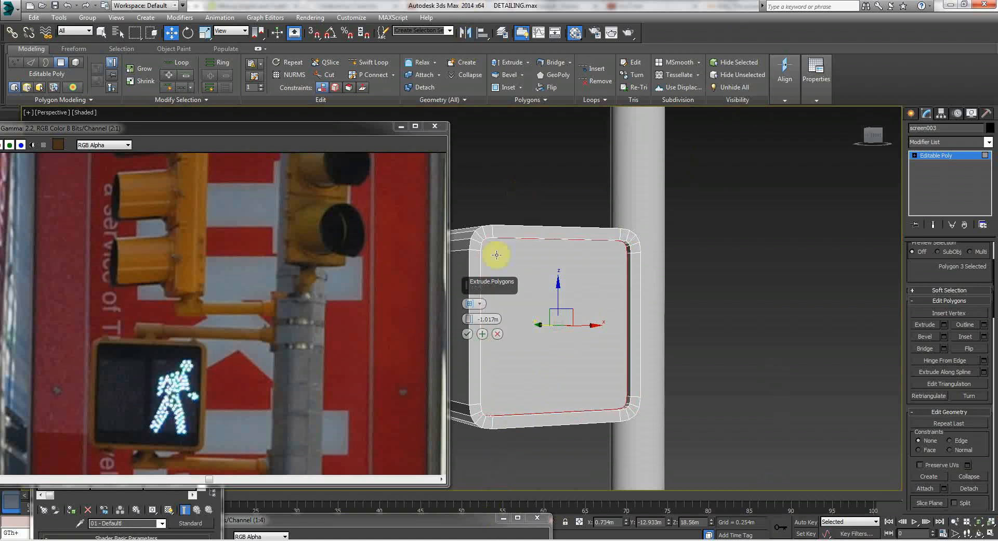
pyautogui.click(466, 334)
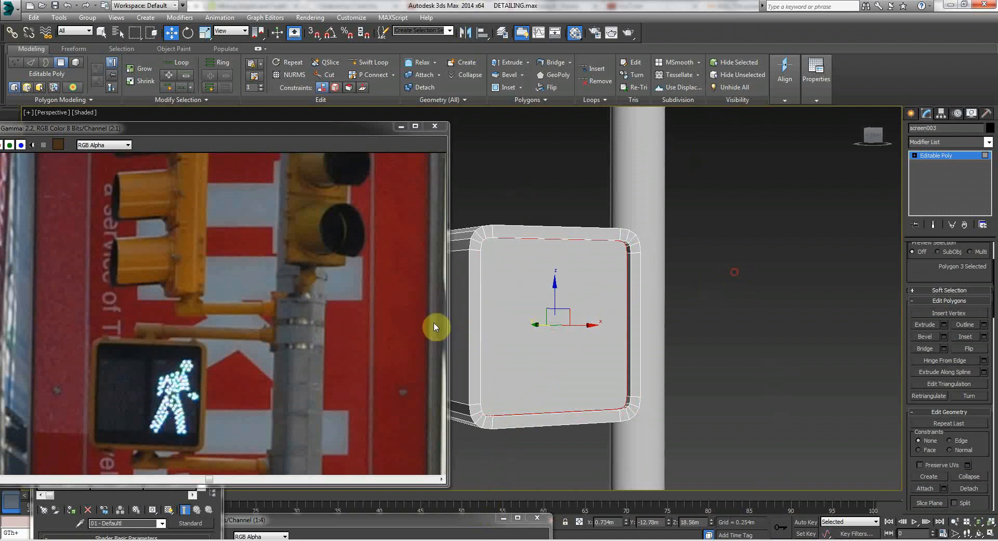
# Compare the whole traffic light's proportions and the box's placement on the pole with the reference photo.
pyautogui.press('Up')
pyautogui.press('Down')
pyautogui.press('Down')
pyautogui.moveTo(728, 281); pyautogui.dragTo(680, 281)
pyautogui.press('Right')
pyautogui.press('Up')
pyautogui.press('Down')
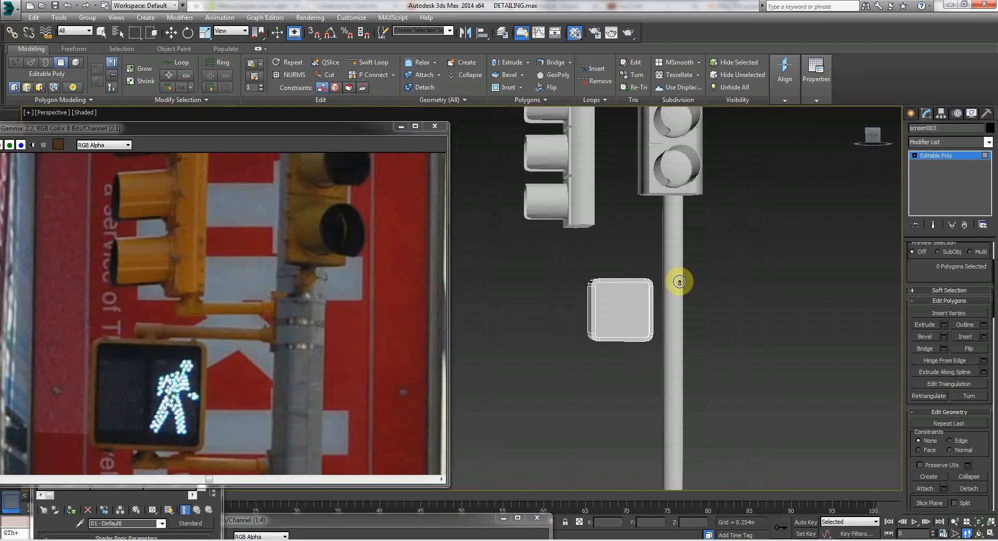
pyautogui.press('Down')
pyautogui.moveTo(584, 223); pyautogui.dragTo(576, 153)
pyautogui.press('Down')
pyautogui.moveTo(587, 249)
pyautogui.mouseDown()
pyautogui.moveTo(579, 232)
pyautogui.moveTo(589, 243)
pyautogui.mouseUp()
pyautogui.press('Up')
pyautogui.press('Down')
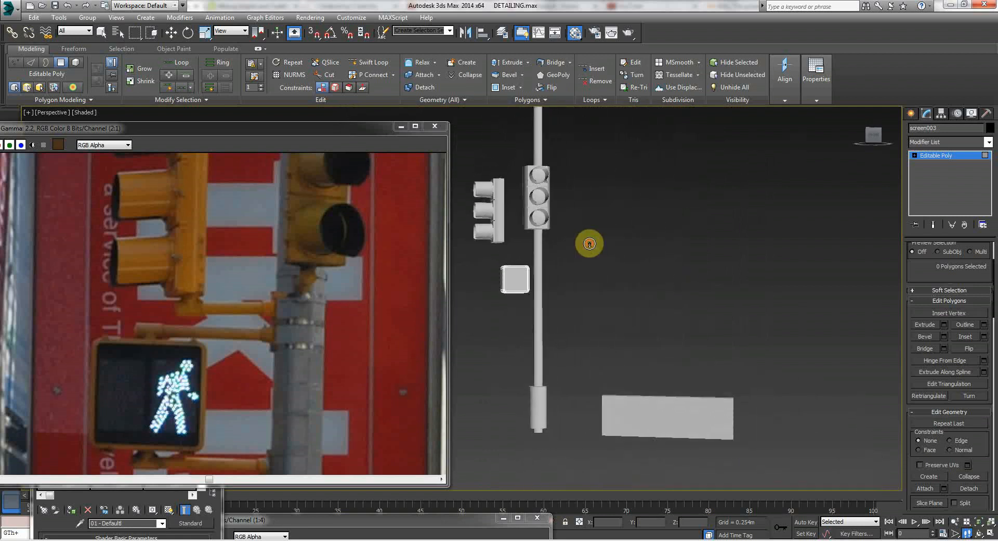
pyautogui.click(238, 345)
pyautogui.scroll(-1, 258, 313)
pyautogui.scroll(-1, 252, 410)
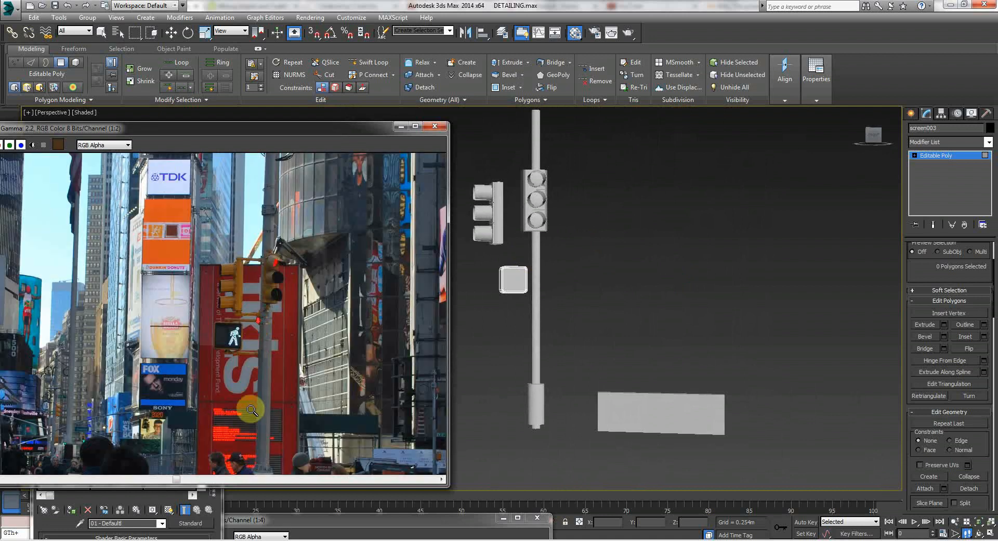
pyautogui.scroll(-1, 251, 400)
pyautogui.scroll(1, 222, 361)
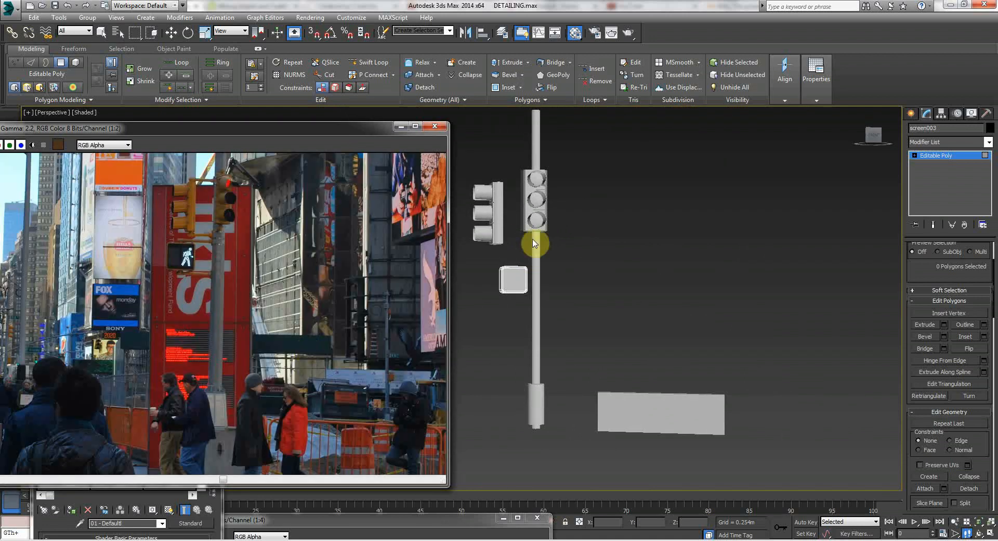
pyautogui.press('Up')
pyautogui.moveTo(492, 258); pyautogui.dragTo(508, 256)
pyautogui.press('Left')
pyautogui.press('Down')
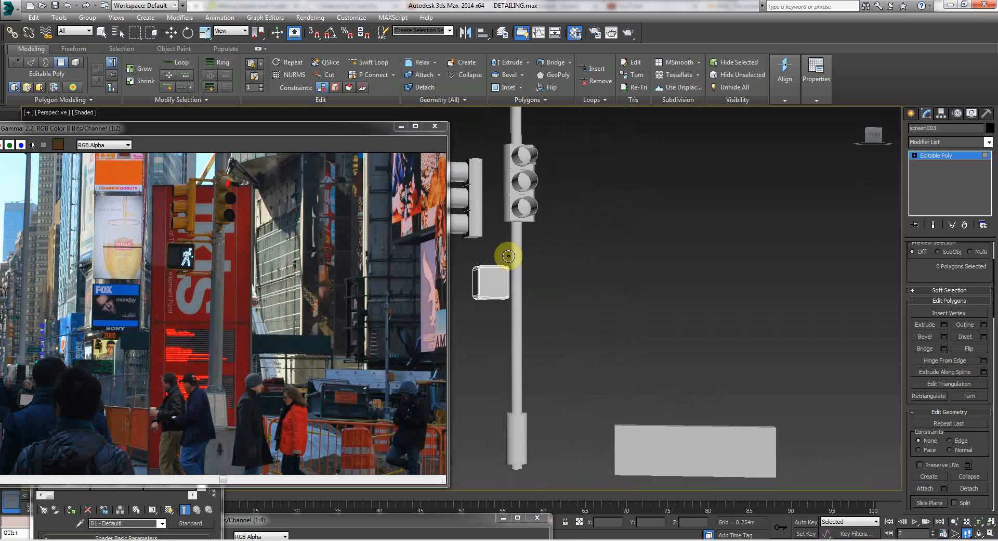
pyautogui.press('Up')
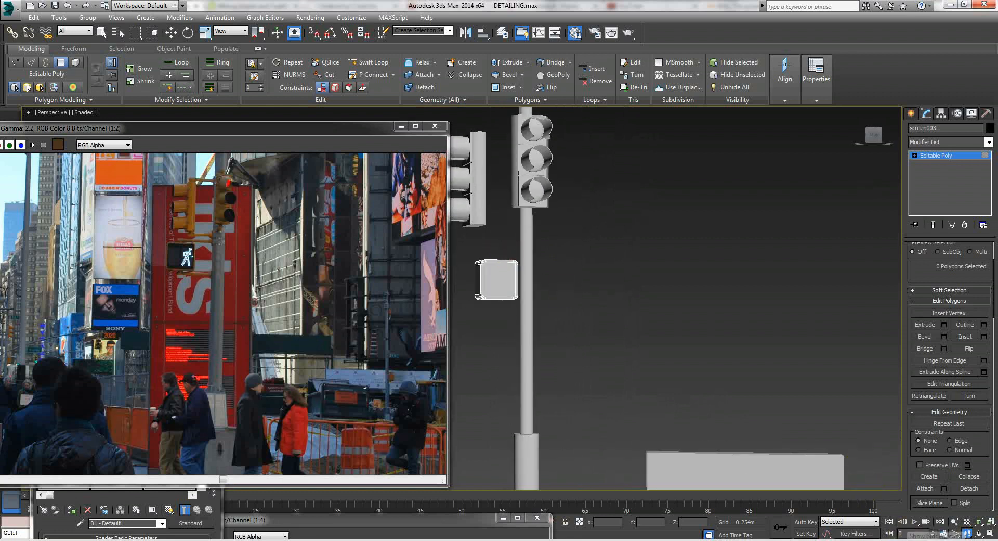
pyautogui.click(904, 534)
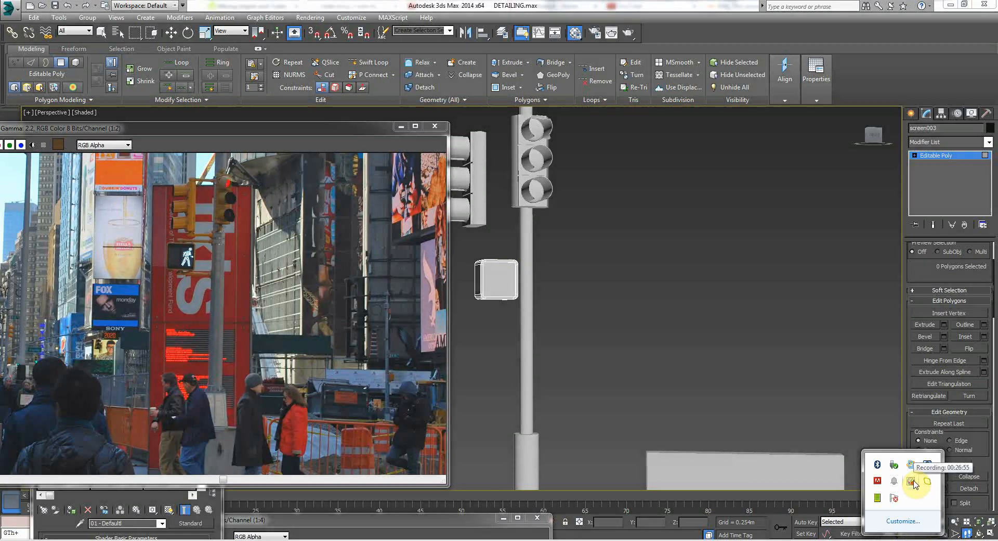
pyautogui.rightClick(911, 481)
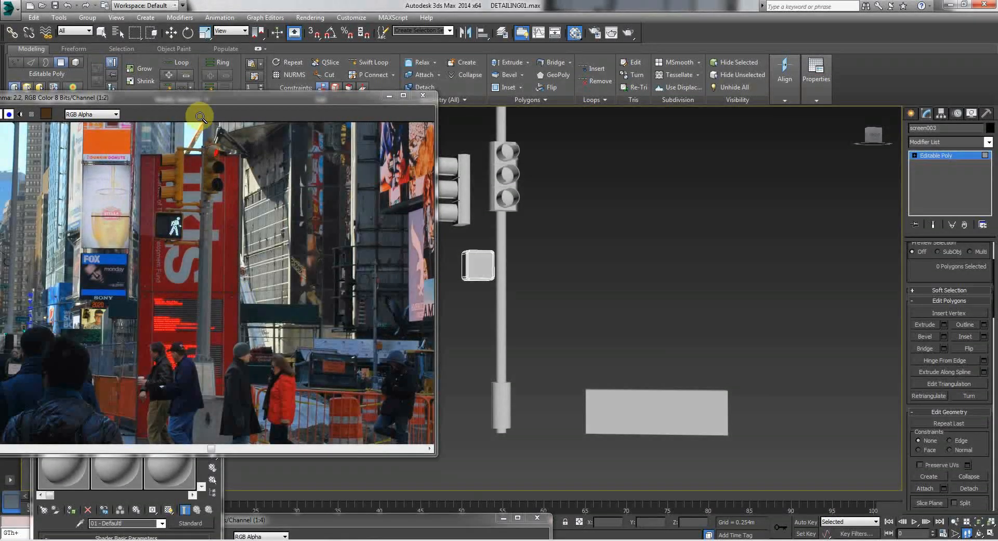
# Move the reference photo clear of the model and examine the two signal heads, the box and the pole up close.
pyautogui.moveTo(181, 101); pyautogui.dragTo(126, 232)
pyautogui.scroll(3, 471, 203)
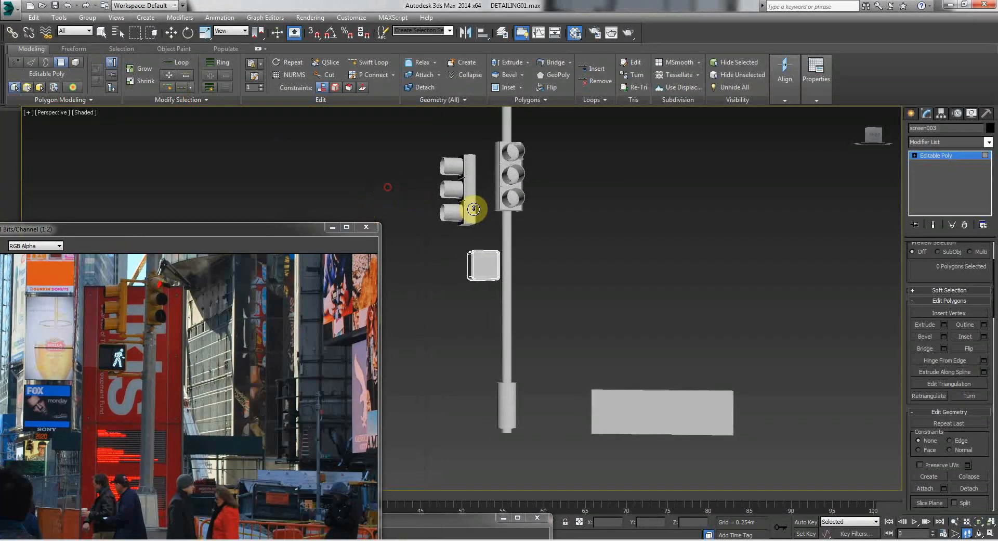
pyautogui.scroll(-3, 470, 201)
pyautogui.scroll(5, 471, 200)
pyautogui.scroll(-2, 470, 198)
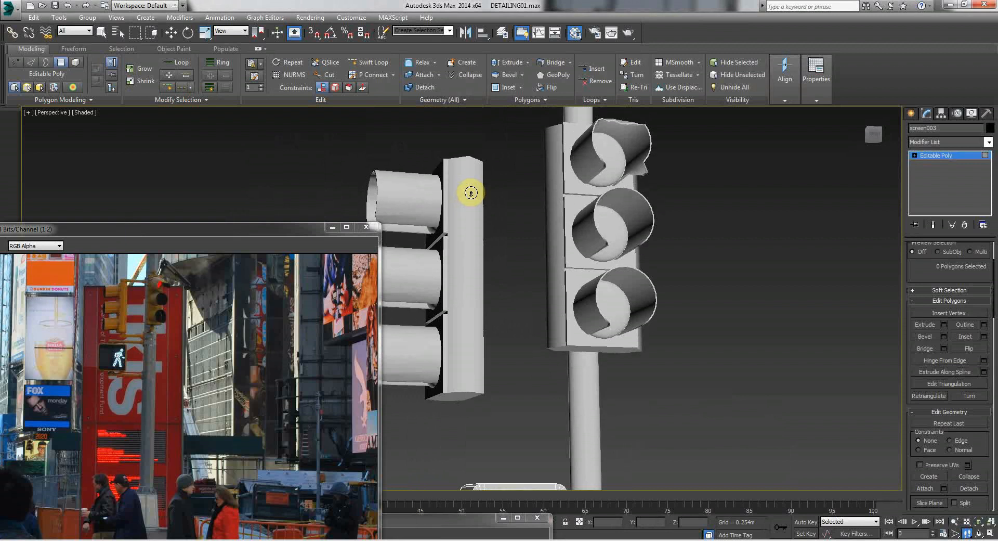
pyautogui.scroll(3, 471, 196)
pyautogui.scroll(-2, 471, 198)
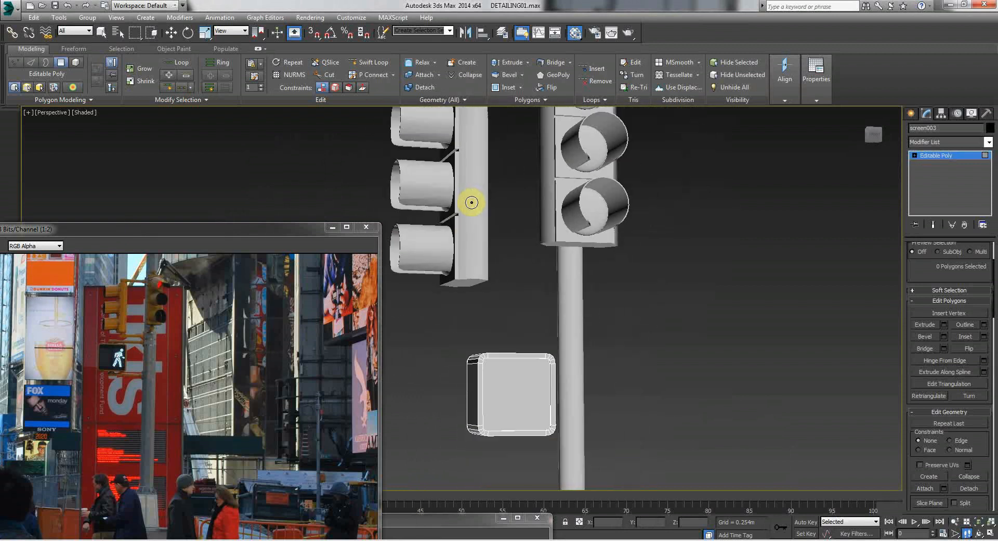
pyautogui.scroll(4, 471, 199)
pyautogui.scroll(-6, 471, 201)
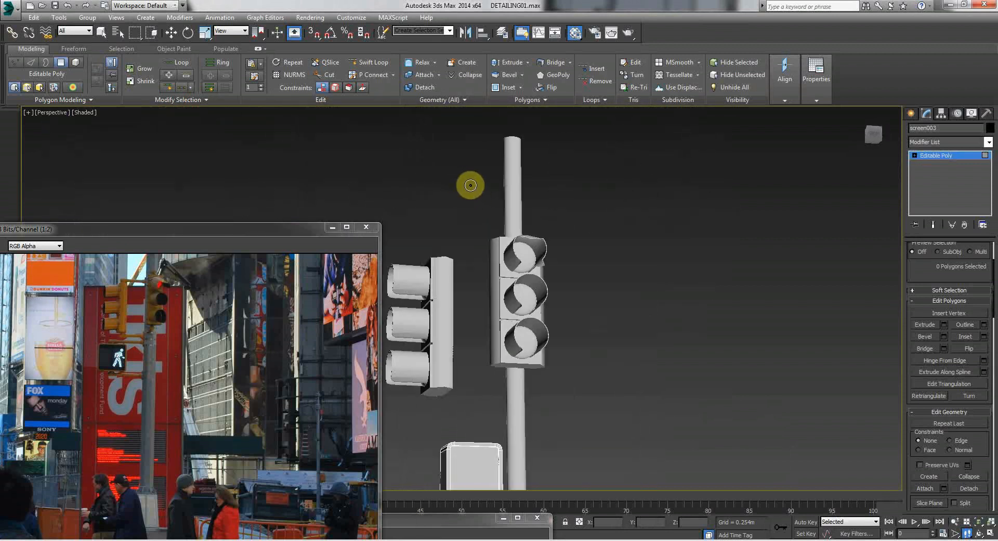
pyautogui.moveTo(470, 261); pyautogui.dragTo(464, 248, button='middle')
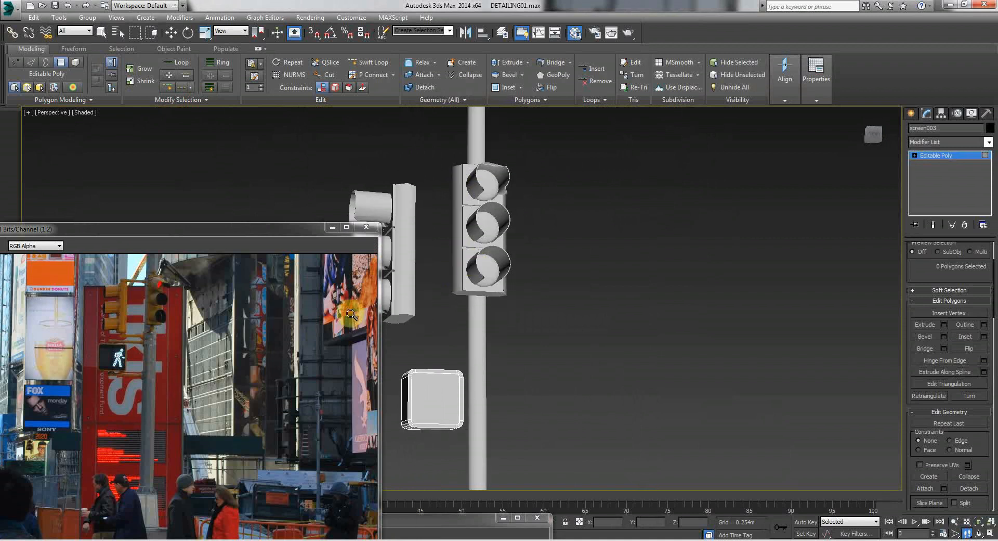
# Examine the pole and the brackets holding the signals in the reference photo at several zoom levels.
pyautogui.keyDown('ctrl'); pyautogui.click(131, 395); pyautogui.keyUp('ctrl')
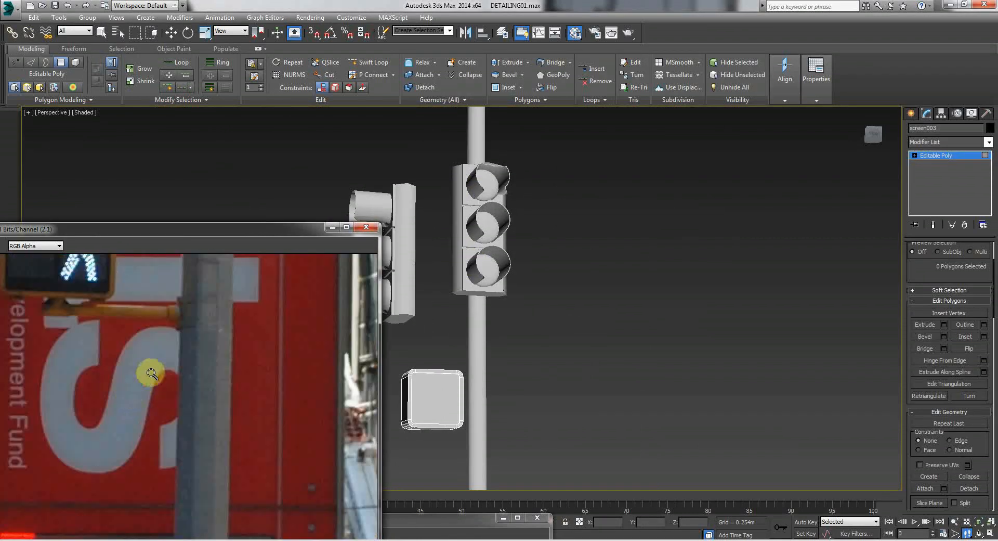
pyautogui.keyDown('ctrl'); pyautogui.rightClick(190, 346); pyautogui.keyUp('ctrl')
pyautogui.keyDown('ctrl'); pyautogui.rightClick(191, 346); pyautogui.keyUp('ctrl')
pyautogui.keyDown('ctrl'); pyautogui.rightClick(191, 346); pyautogui.keyUp('ctrl')
pyautogui.keyDown('ctrl'); pyautogui.click(191, 347); pyautogui.keyUp('ctrl')
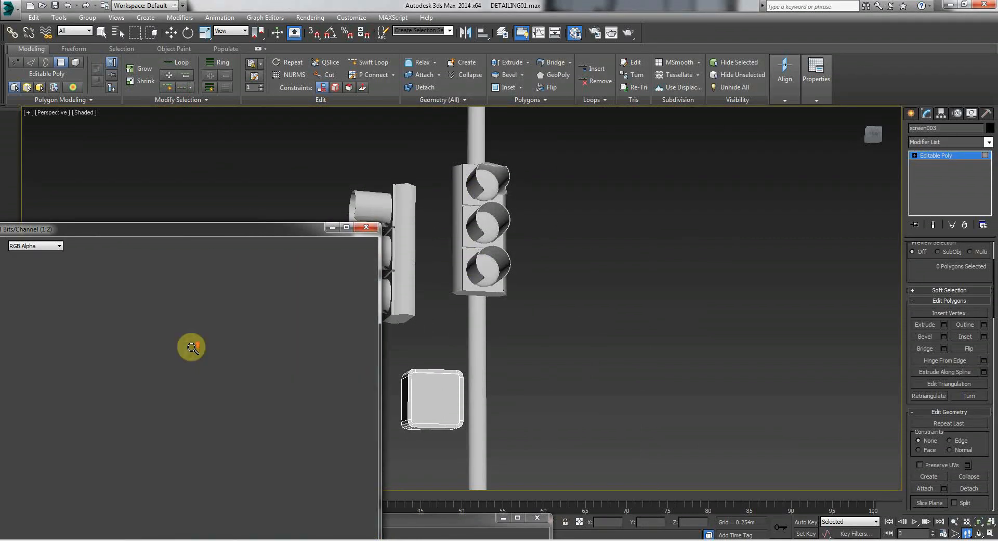
pyautogui.keyDown('ctrl'); pyautogui.click(190, 348); pyautogui.keyUp('ctrl')
pyautogui.keyDown('ctrl'); pyautogui.rightClick(196, 374); pyautogui.keyUp('ctrl')
pyautogui.keyDown('ctrl'); pyautogui.rightClick(194, 373); pyautogui.keyUp('ctrl')
pyautogui.keyDown('ctrl'); pyautogui.click(141, 397); pyautogui.keyUp('ctrl')
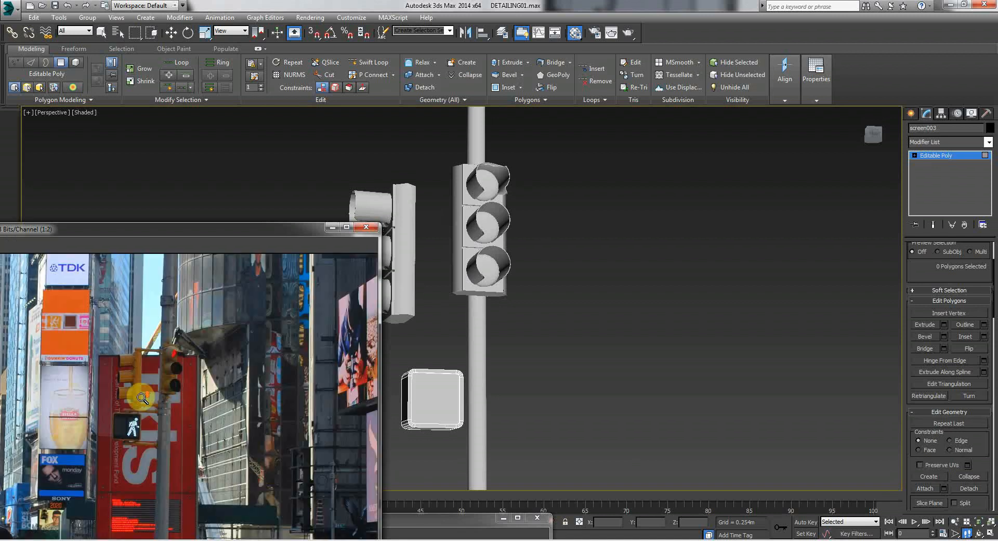
pyautogui.keyDown('ctrl'); pyautogui.click(159, 444); pyautogui.keyUp('ctrl')
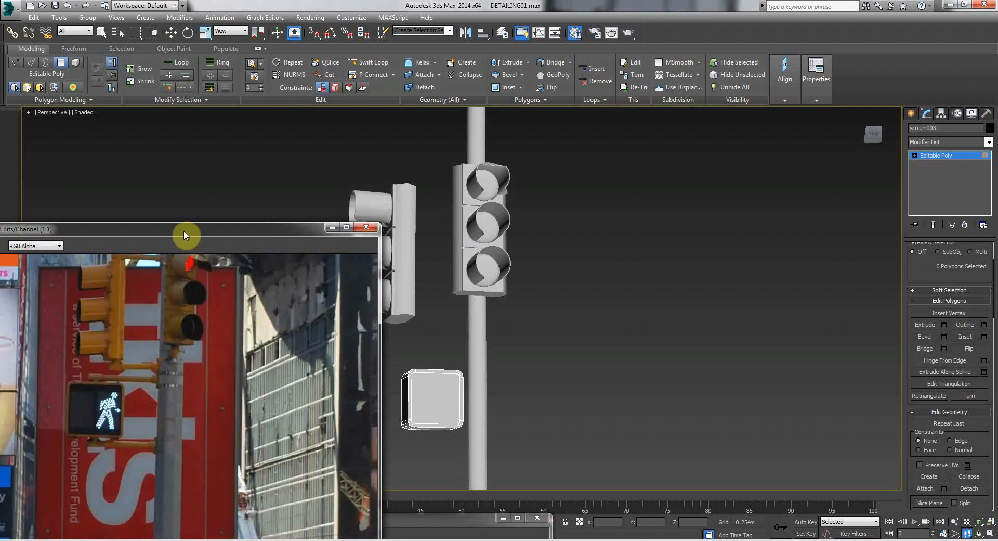
pyautogui.moveTo(182, 229); pyautogui.dragTo(182, 74)
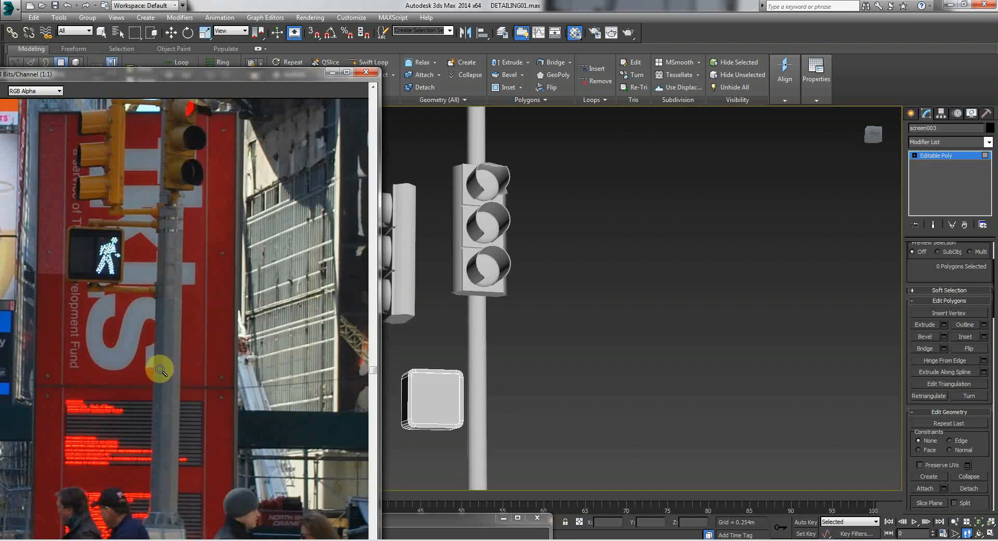
pyautogui.moveTo(419, 283); pyautogui.dragTo(396, 263, button='middle')
pyautogui.press('w')
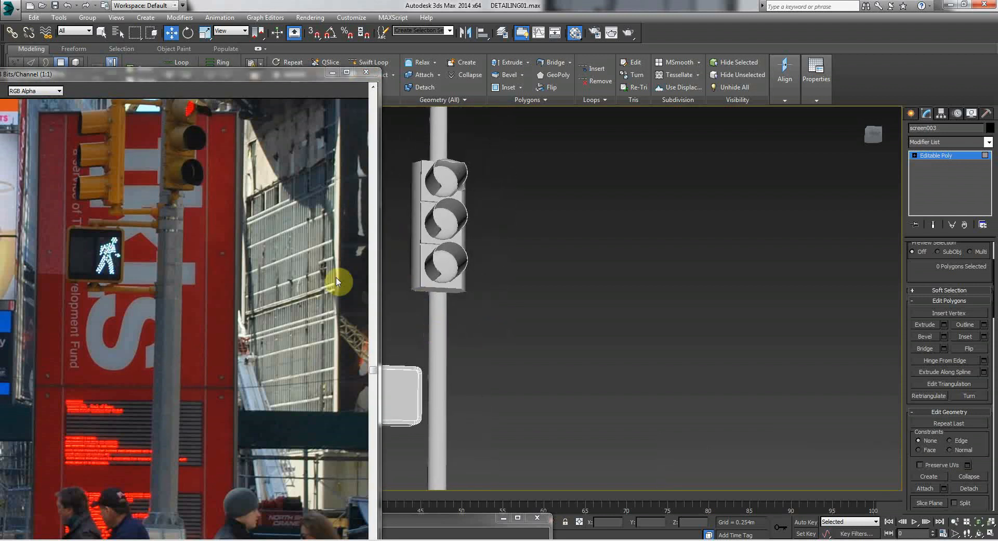
# Leave polygon editing of the box, select the pole cylinder and rename it Pillar.
pyautogui.moveTo(249, 74); pyautogui.dragTo(106, 163)
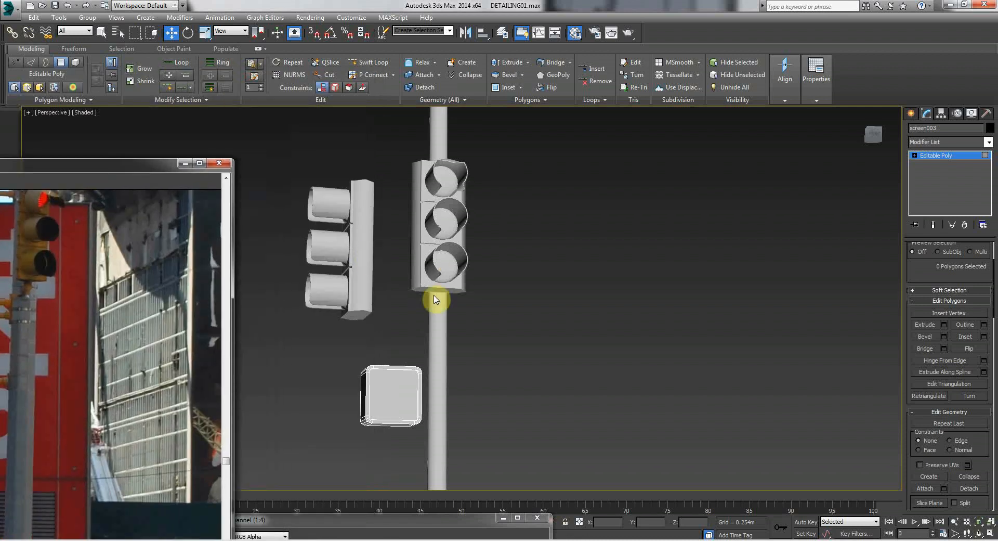
pyautogui.moveTo(425, 315); pyautogui.dragTo(473, 329)
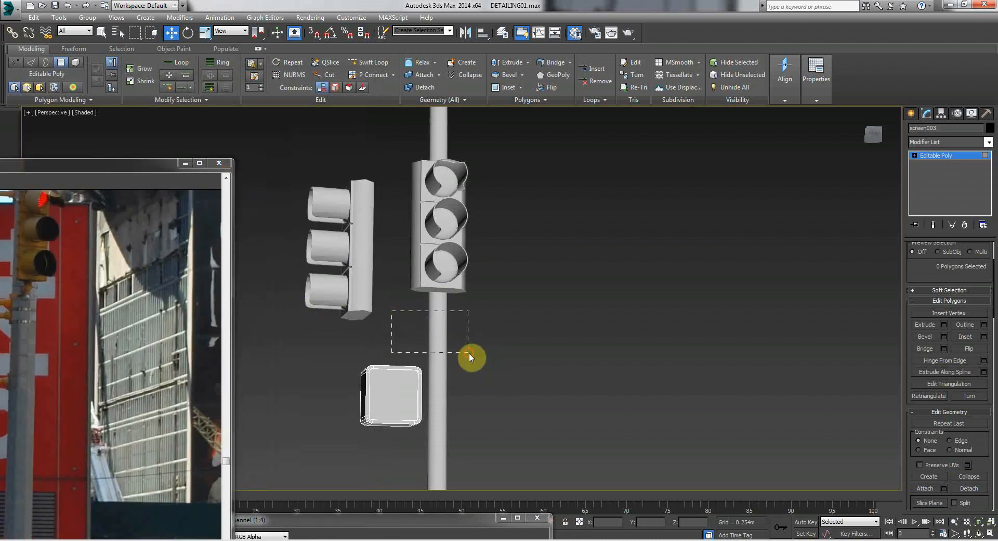
pyautogui.scroll(-3, 446, 333)
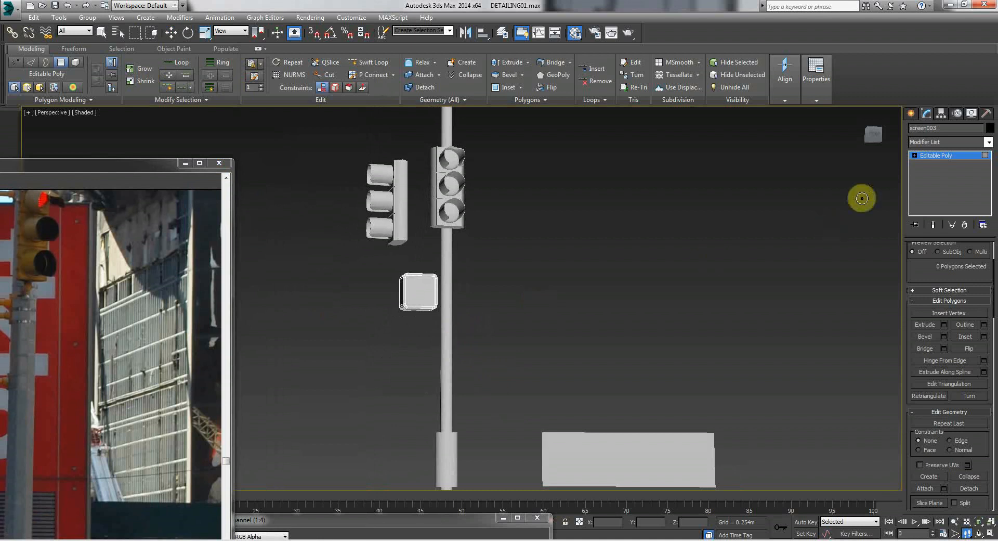
pyautogui.click(914, 155)
pyautogui.click(936, 154)
pyautogui.click(578, 229)
pyautogui.keyDown('alt'); pyautogui.moveTo(397, 304); pyautogui.dragTo(422, 286, button='middle'); pyautogui.keyUp('alt')
pyautogui.click(450, 282)
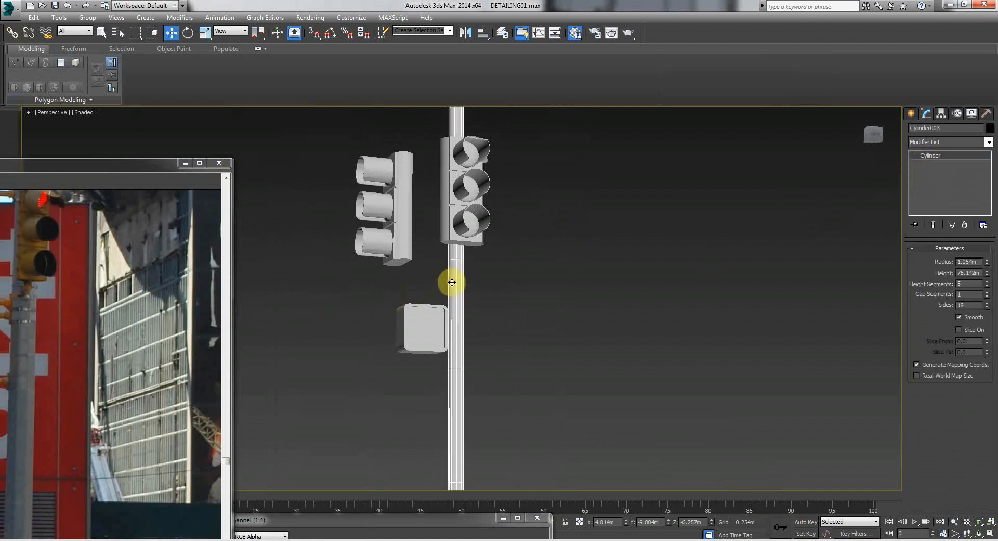
pyautogui.click(948, 127)
pyautogui.write('Pillar')
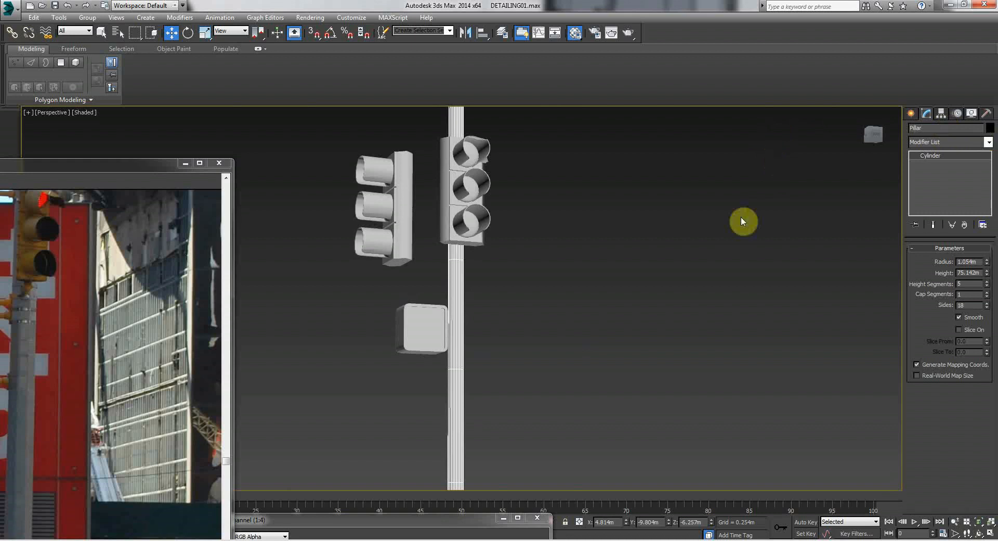
# Reduce the pillar cylinder to 8 sides so it becomes an octagonal pole.
pyautogui.click(733, 246)
pyautogui.click(454, 292)
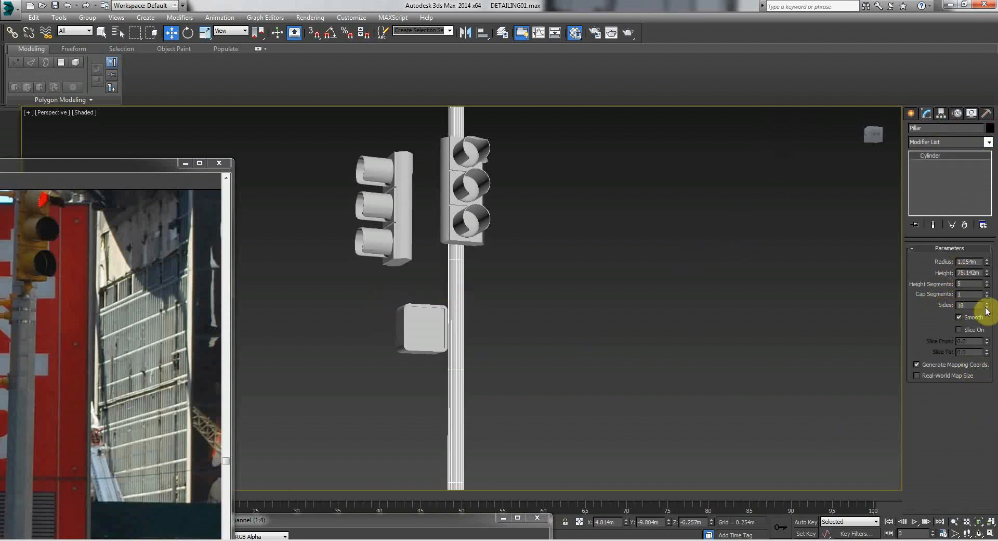
pyautogui.click(398, 399)
pyautogui.scroll(6, 452, 408)
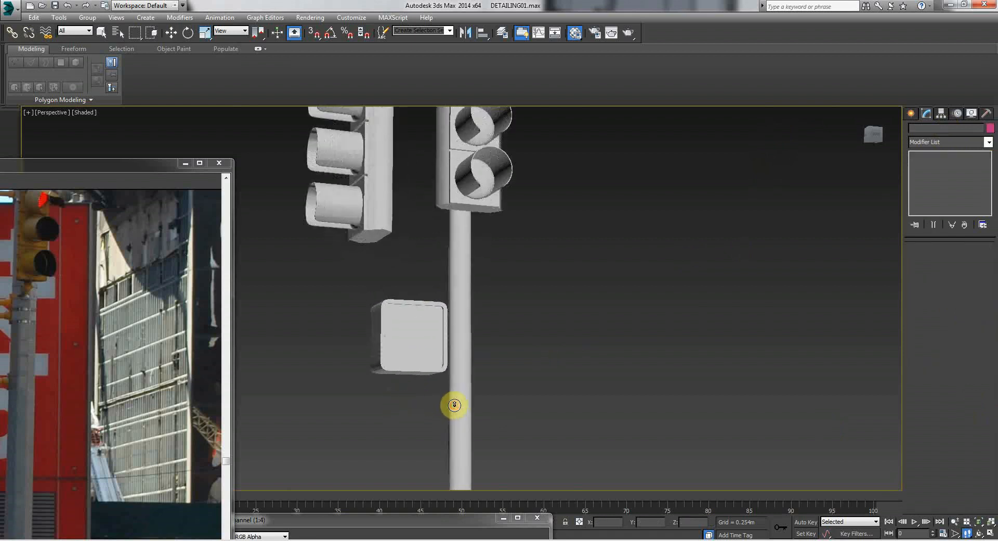
pyautogui.click(427, 255)
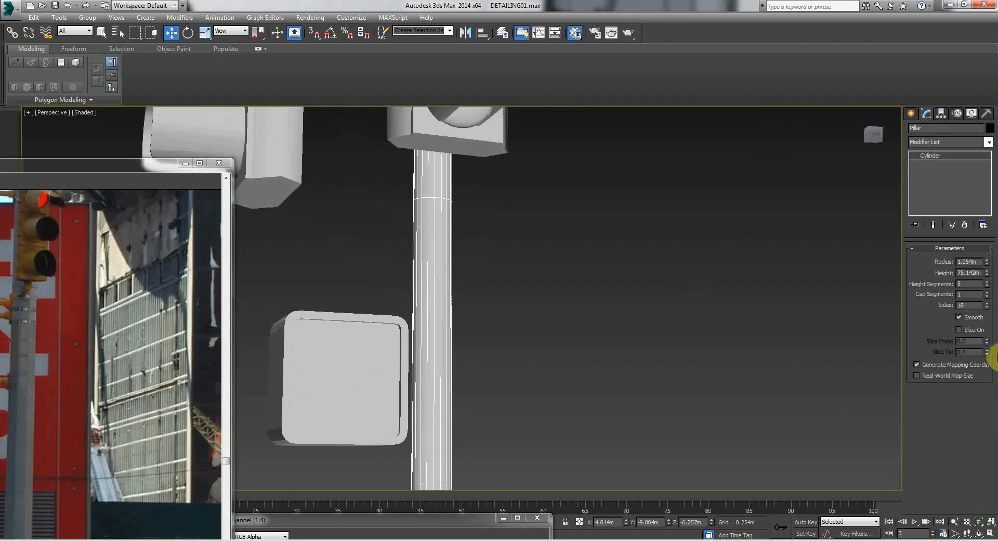
pyautogui.moveTo(989, 309); pyautogui.dragTo(989, 312)
pyautogui.click(640, 253)
pyautogui.click(421, 264)
# Compare the eight-sided pillar with the faceted pole in the reference photo from several angles.
pyautogui.scroll(-6, 475, 325)
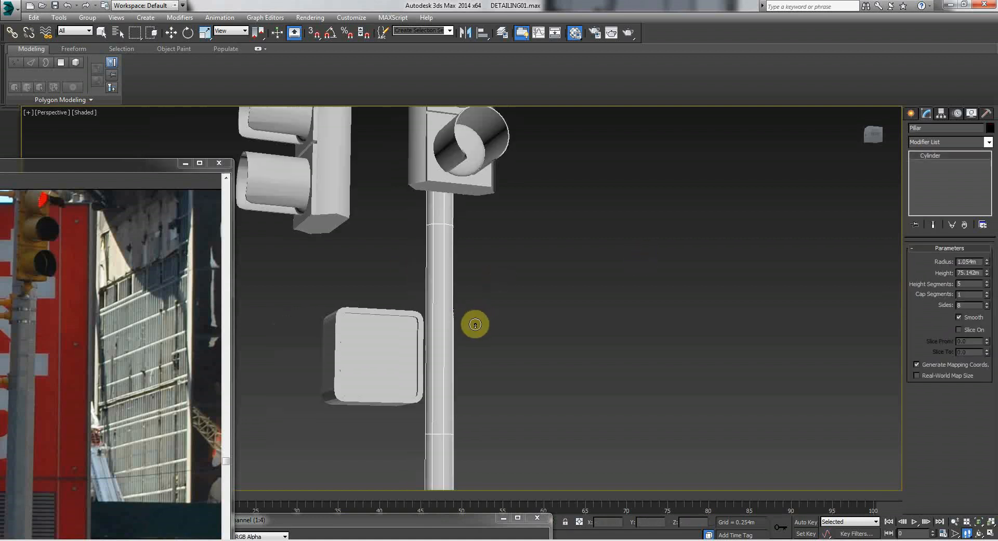
pyautogui.moveTo(362, 338); pyautogui.dragTo(463, 325, button='middle')
pyautogui.scroll(2, 463, 324)
pyautogui.keyDown('ctrl'); pyautogui.click(8, 389); pyautogui.keyUp('ctrl')
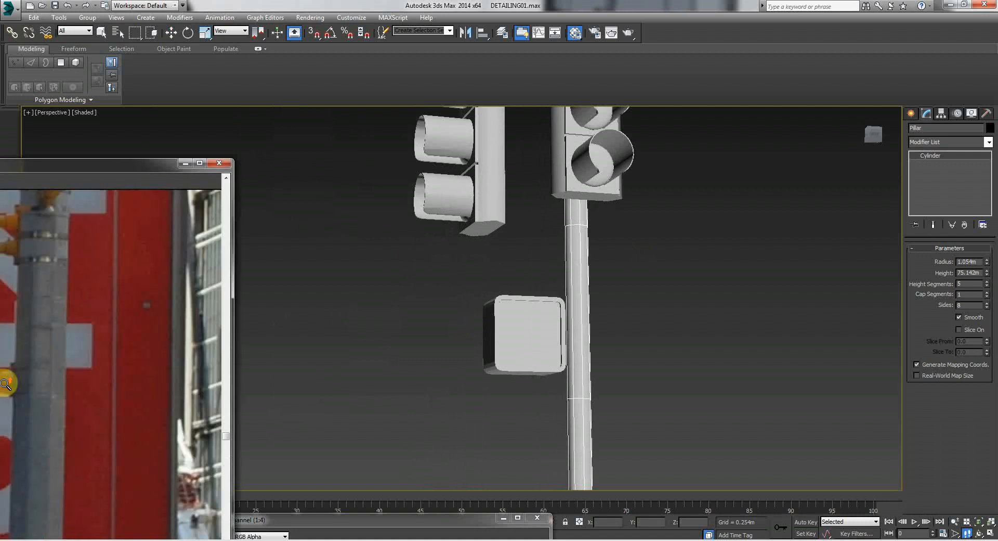
pyautogui.click(487, 271)
pyautogui.click(571, 287)
pyautogui.moveTo(572, 335); pyautogui.dragTo(506, 289, button='middle')
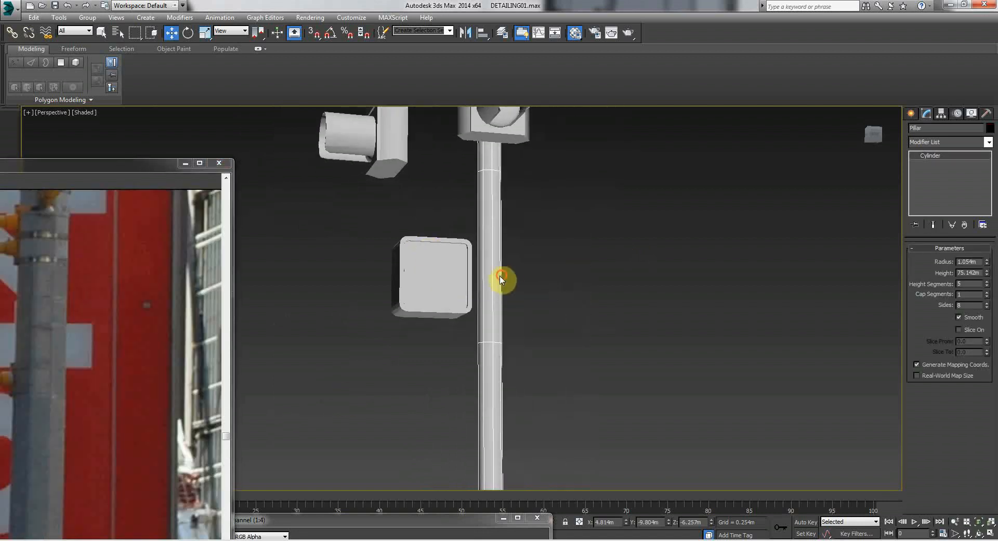
pyautogui.click(472, 272)
pyautogui.click(460, 213)
pyautogui.keyDown('alt'); pyautogui.moveTo(460, 213); pyautogui.dragTo(445, 296, button='middle'); pyautogui.keyUp('alt')
pyautogui.click(445, 296)
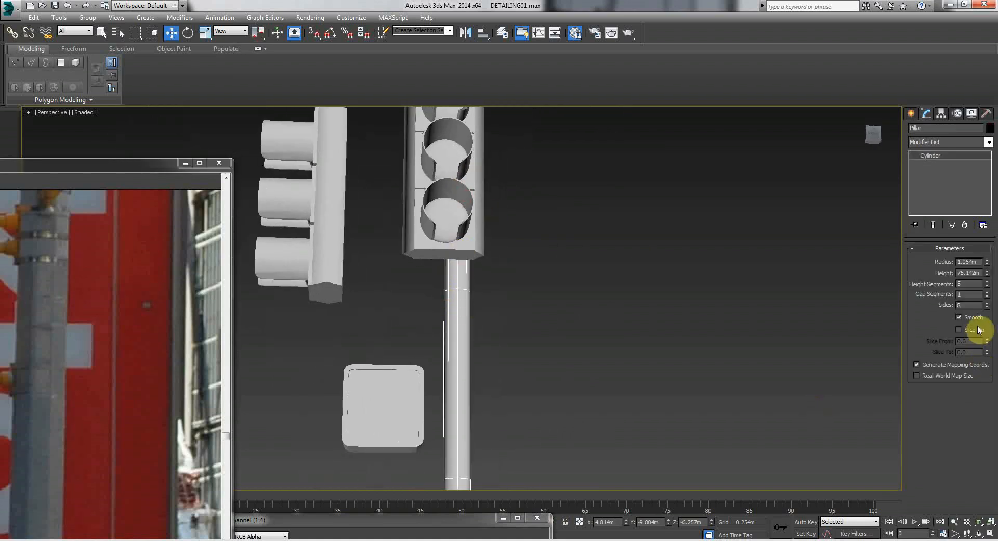
# Thicken the pillar to a radius of 1.586 m, checking the pole's proportions against the reference photo.
pyautogui.moveTo(988, 264); pyautogui.dragTo(987, 245)
pyautogui.moveTo(149, 167); pyautogui.dragTo(456, 45)
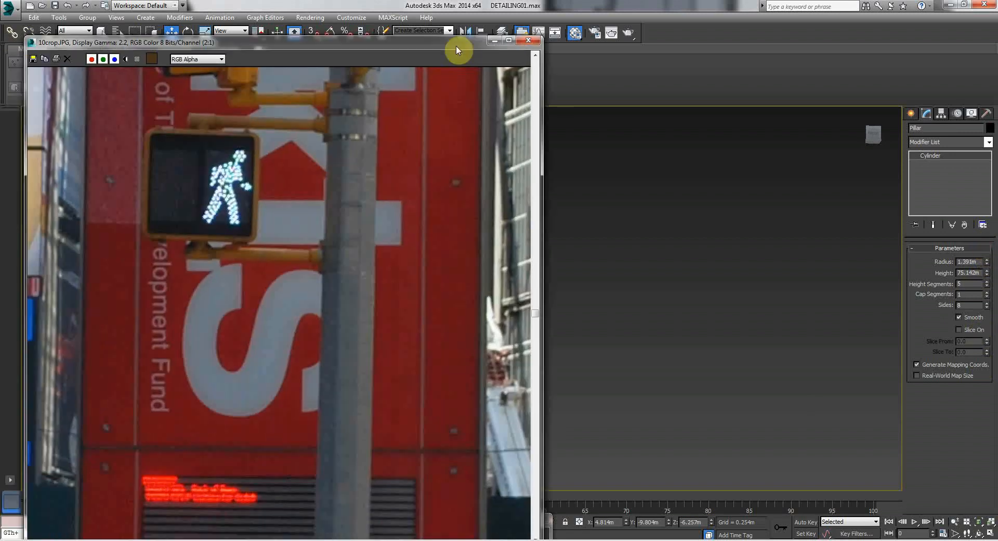
pyautogui.keyDown('ctrl'); pyautogui.rightClick(352, 396); pyautogui.keyUp('ctrl')
pyautogui.keyDown('ctrl'); pyautogui.click(351, 447); pyautogui.keyUp('ctrl')
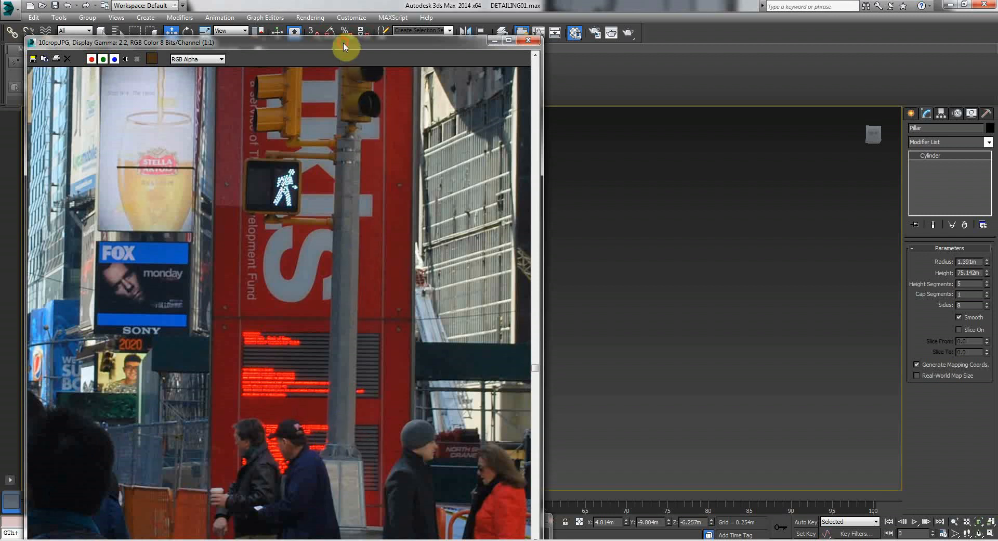
pyautogui.moveTo(344, 47); pyautogui.dragTo(176, 423)
pyautogui.moveTo(987, 264); pyautogui.dragTo(987, 253)
# Switch to the left view and reduce the pillar's height segments to 3.
pyautogui.press('l')
pyautogui.scroll(-5, 594, 345)
pyautogui.moveTo(575, 345); pyautogui.dragTo(579, 260, button='middle')
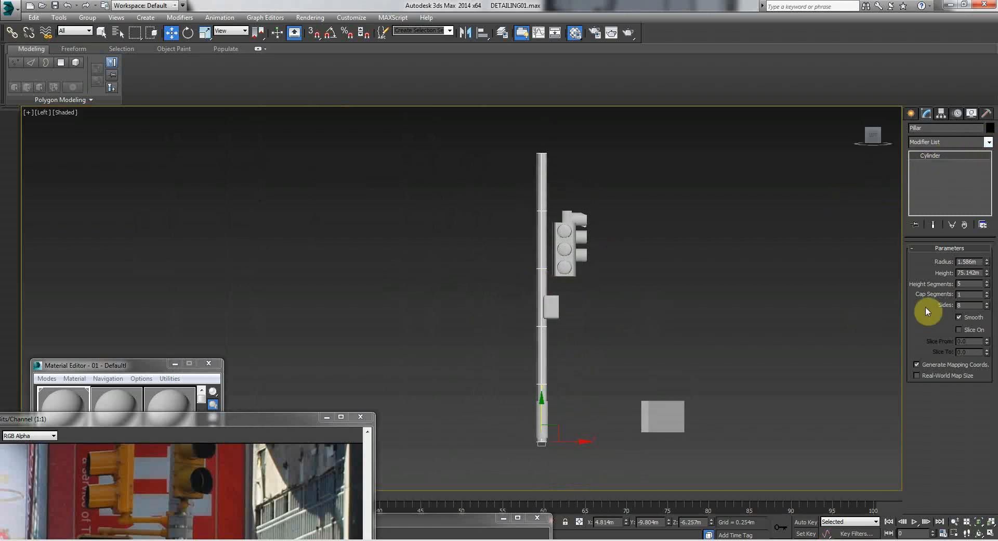
pyautogui.click(987, 286)
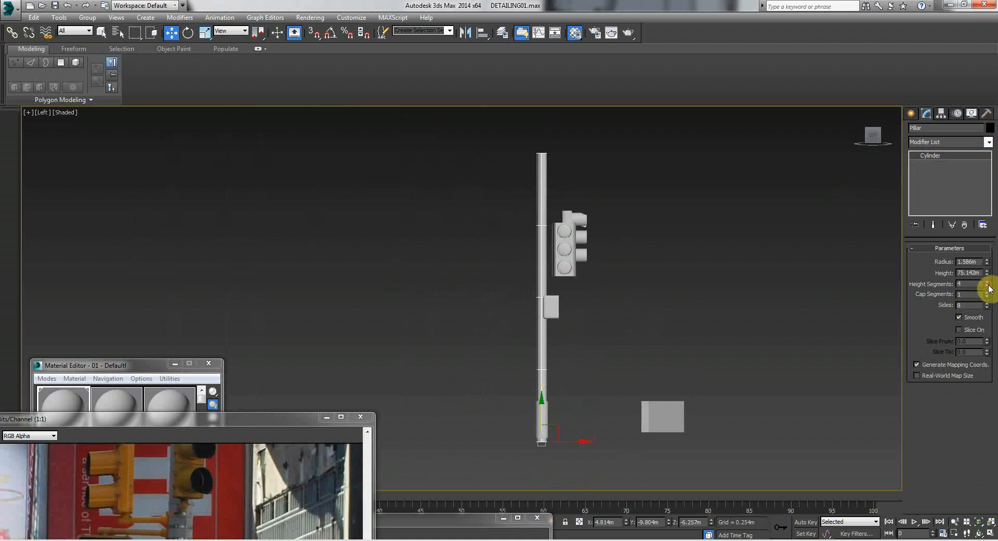
pyautogui.click(501, 251)
# Convert the pillar cylinder to an editable poly.
pyautogui.click(541, 238)
pyautogui.rightClick(542, 237)
pyautogui.moveTo(561, 340)
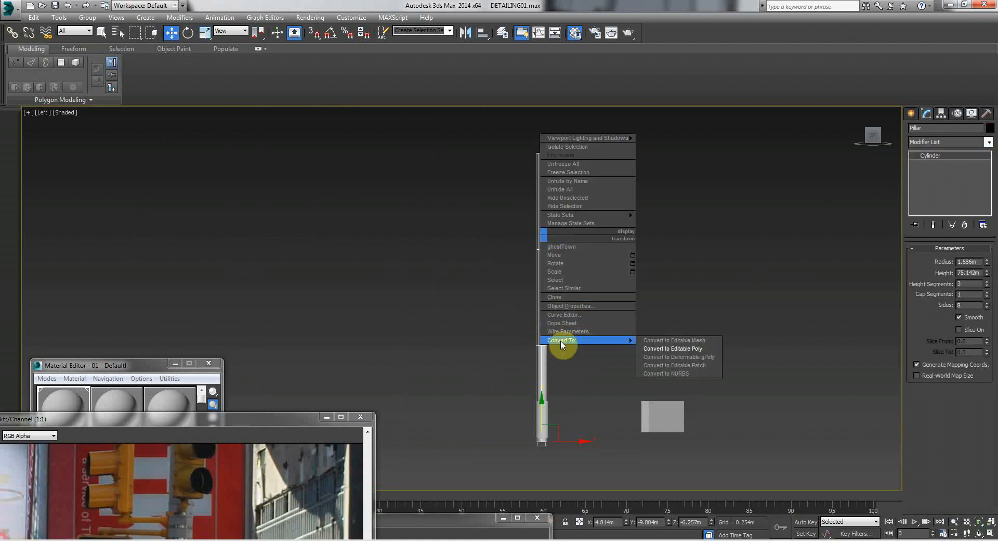
pyautogui.click(673, 349)
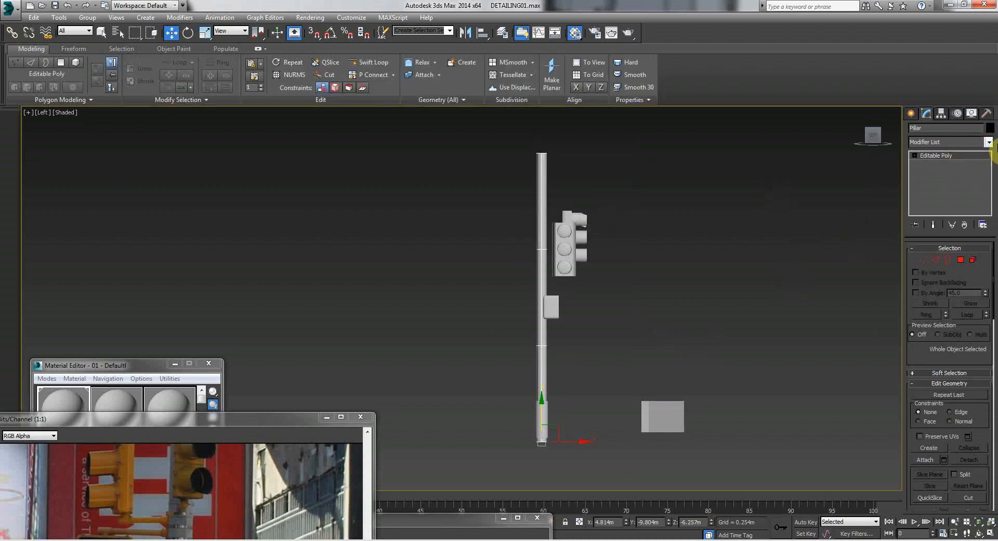
pyautogui.click(732, 197)
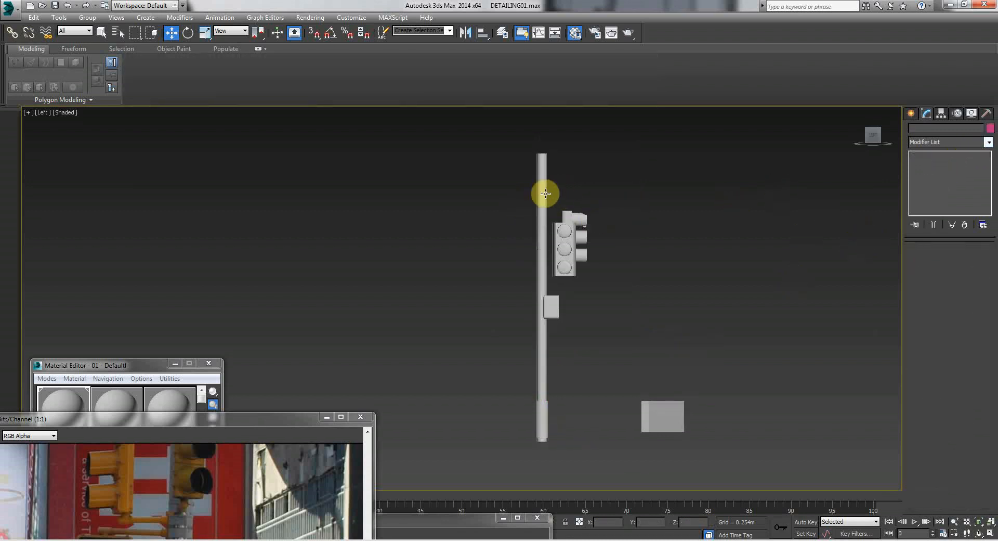
# Apply a Taper modifier to the pillar with an amount of -0.34 so it narrows toward its upper end.
pyautogui.click(546, 193)
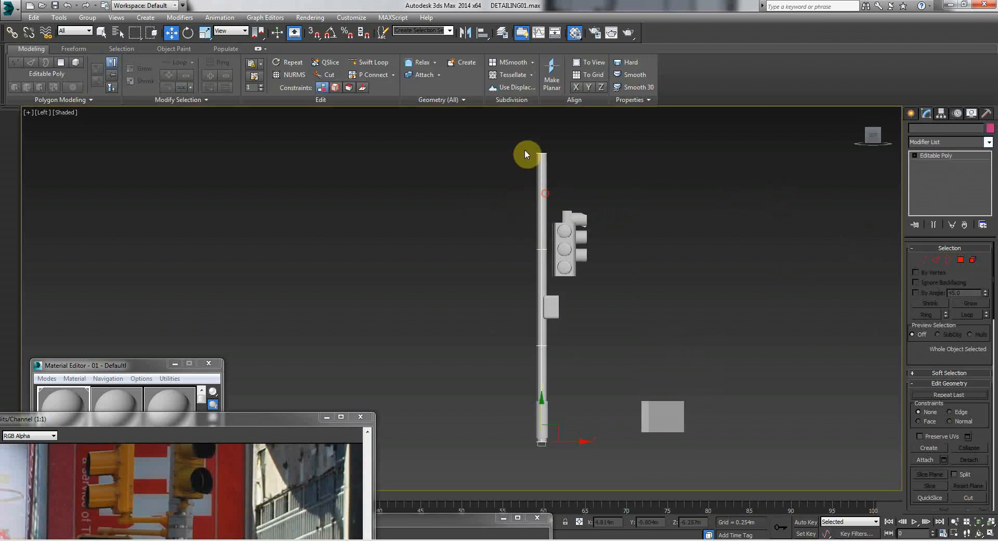
pyautogui.click(990, 144)
pyautogui.click(987, 142)
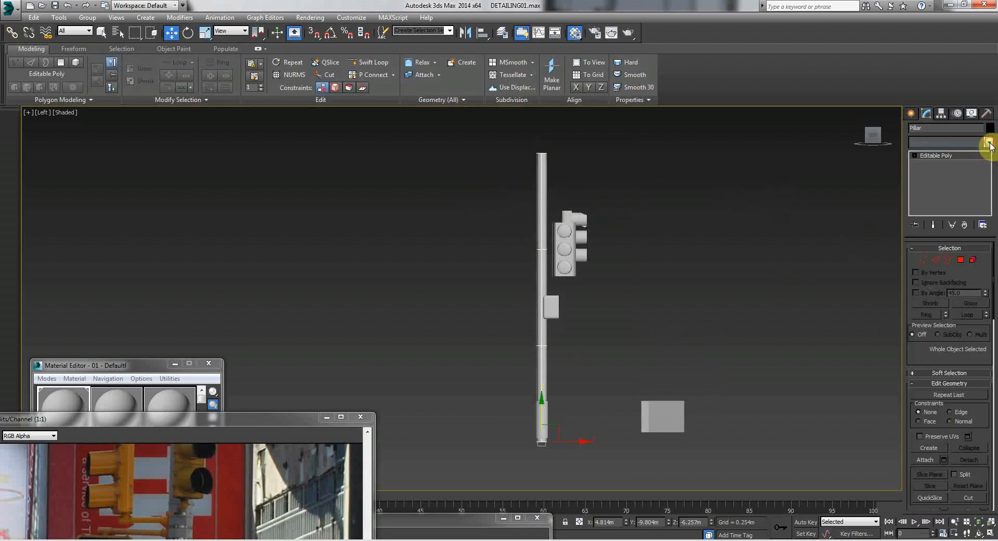
pyautogui.click(987, 142)
pyautogui.moveTo(989, 156); pyautogui.dragTo(994, 378)
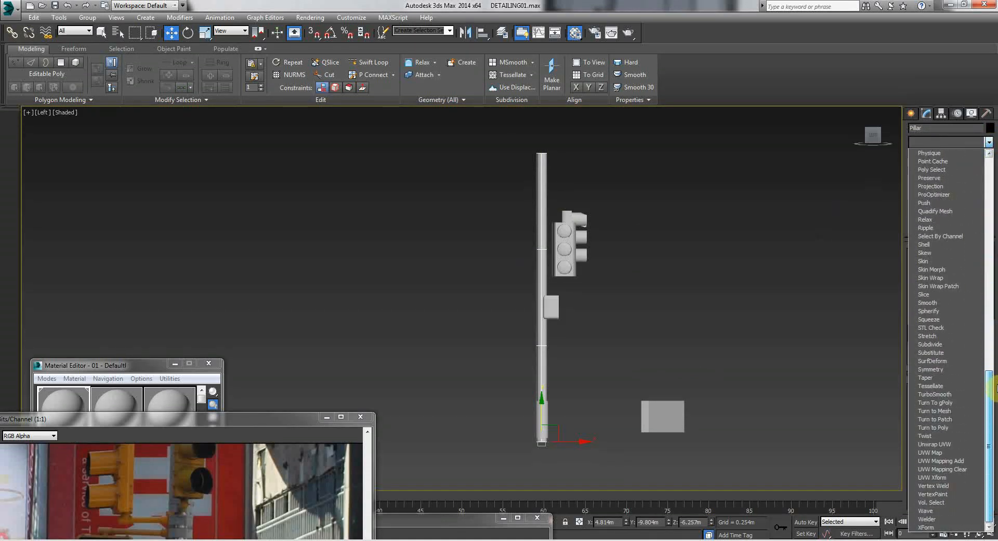
pyautogui.click(935, 377)
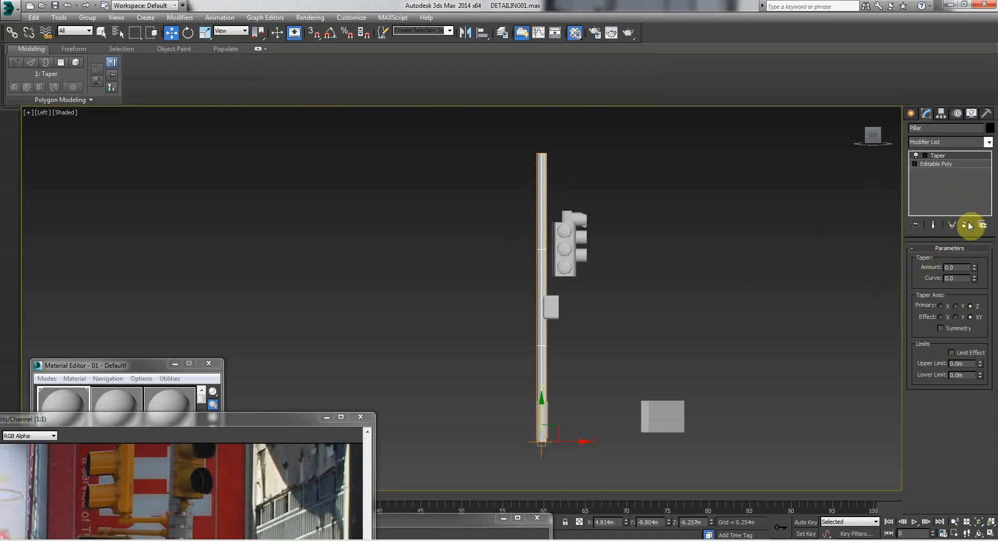
pyautogui.moveTo(975, 269); pyautogui.dragTo(961, 285)
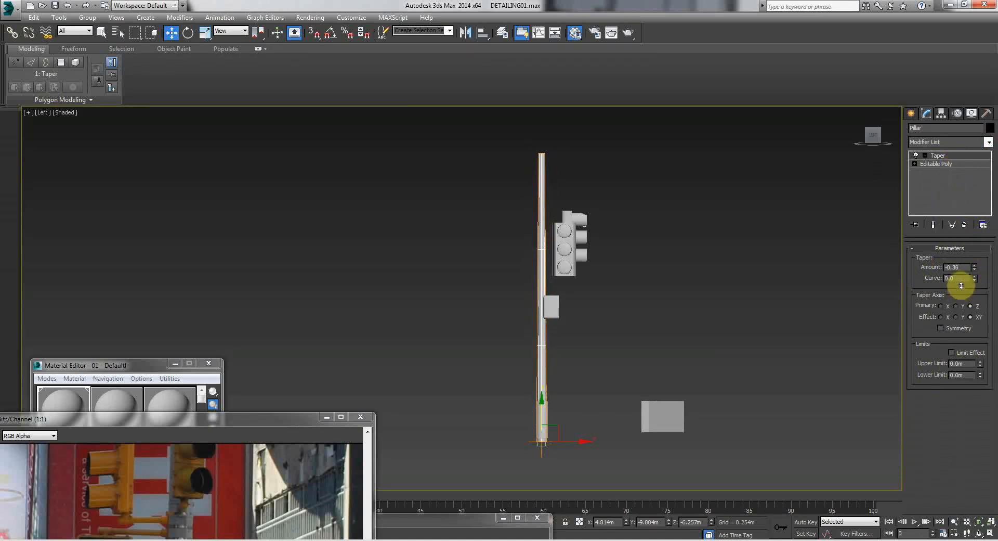
# Try a weaker taper on the pillar and check the pole's overall shape.
pyautogui.scroll(2, 506, 301)
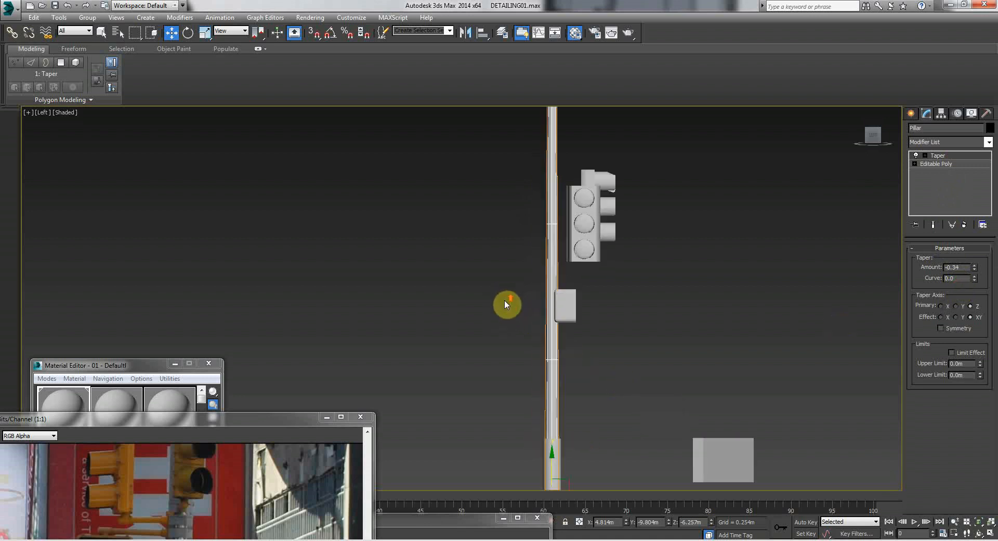
pyautogui.scroll(-1, 507, 299)
pyautogui.moveTo(522, 283)
pyautogui.mouseDown(button='middle')
pyautogui.moveTo(521, 303)
pyautogui.moveTo(508, 265)
pyautogui.moveTo(514, 315)
pyautogui.moveTo(512, 296)
pyautogui.mouseUp(button='middle')
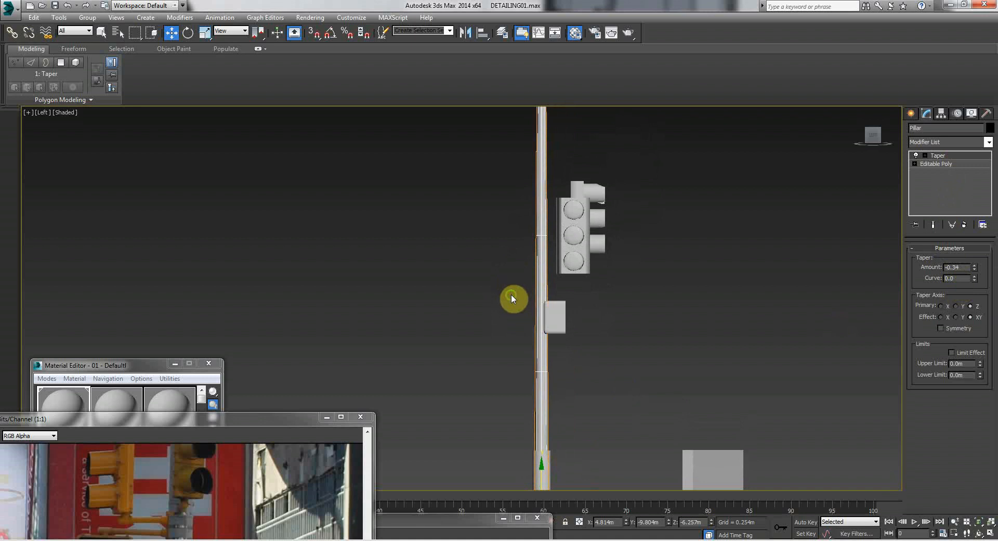
pyautogui.moveTo(974, 270); pyautogui.dragTo(972, 255)
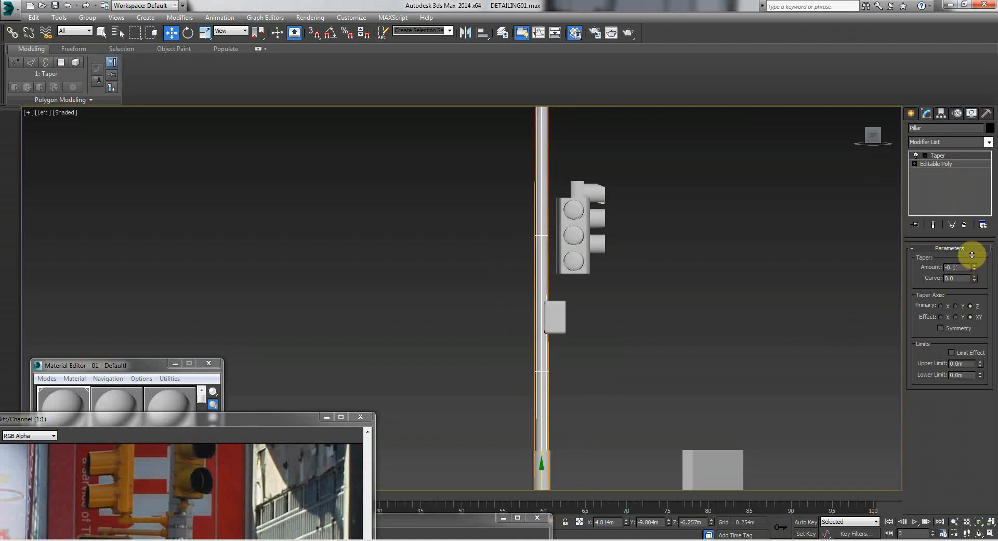
pyautogui.click(716, 269)
pyautogui.scroll(-4, 451, 332)
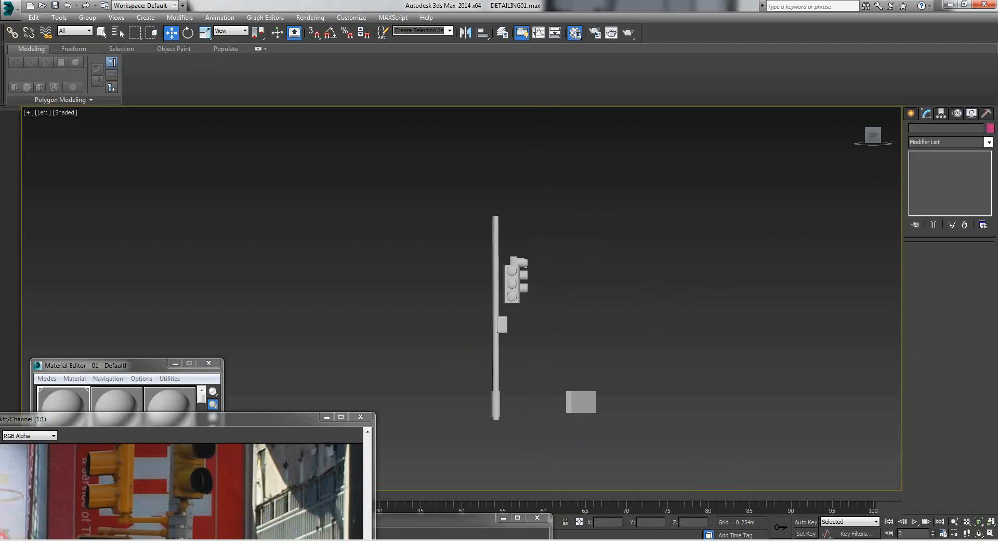
pyautogui.click(275, 540)
pyautogui.click(276, 540)
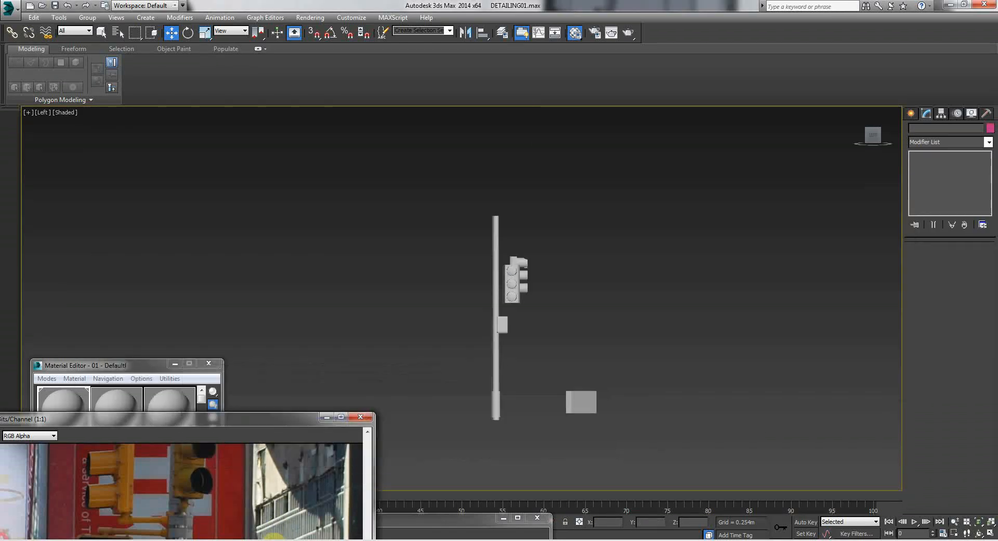
# Set the pillar's taper amount to -0.27.
pyautogui.scroll(2, 494, 323)
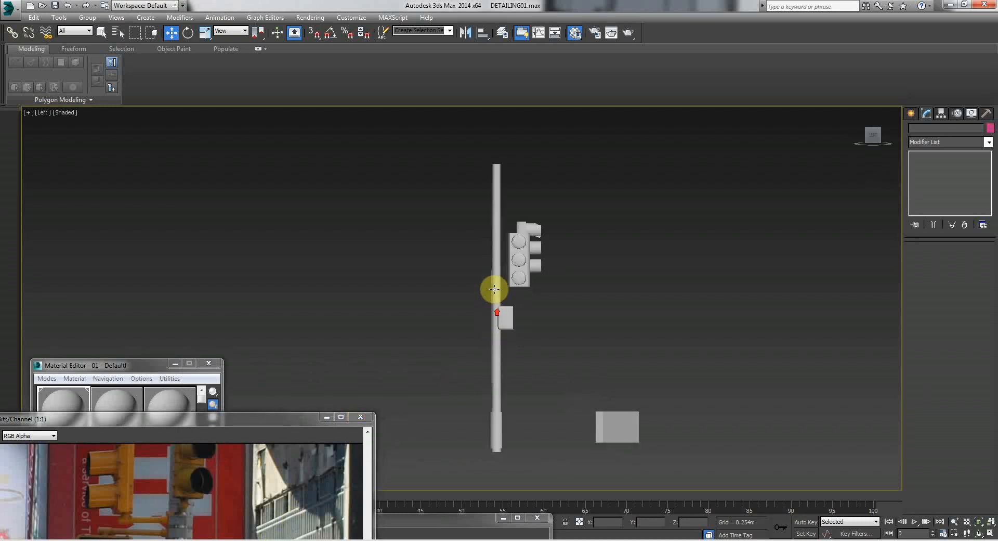
pyautogui.click(496, 258)
pyautogui.moveTo(975, 268); pyautogui.dragTo(975, 266)
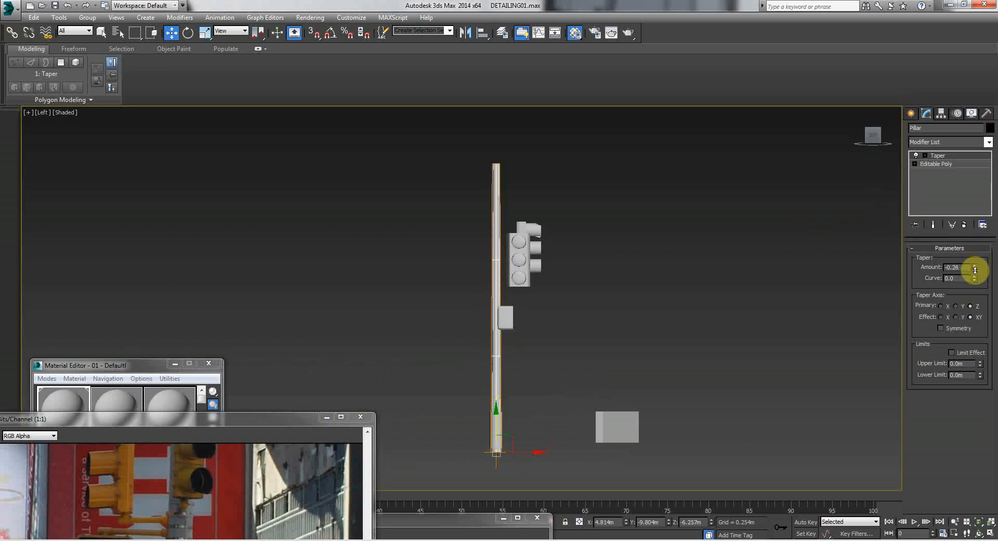
pyautogui.click(753, 271)
# Collapse the tapered pillar into an editable poly.
pyautogui.click(497, 244)
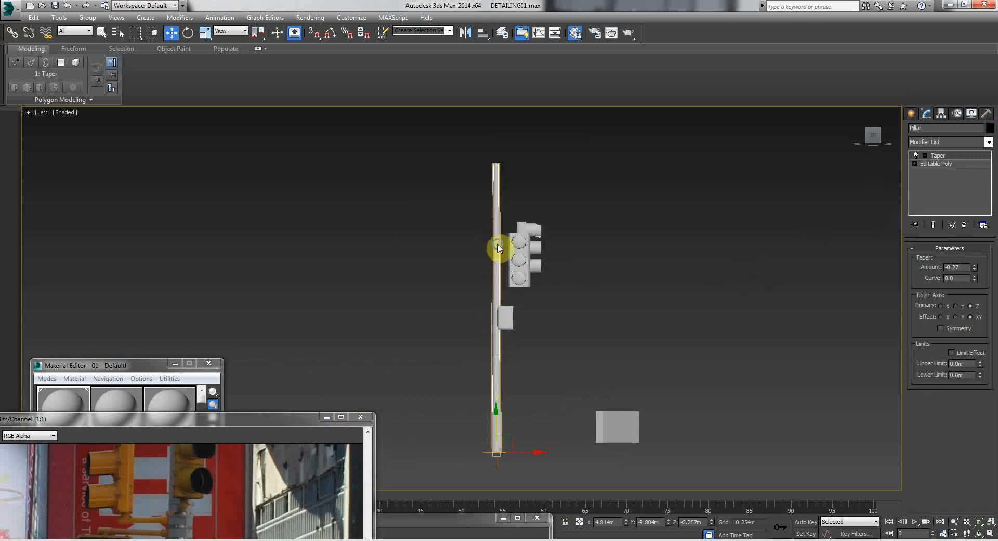
pyautogui.rightClick(497, 241)
pyautogui.moveTo(541, 346)
pyautogui.click(622, 358)
pyautogui.click(471, 292)
# Inspect the tapered pillar with its signal heads and box up close, and from an angled perspective view.
pyautogui.moveTo(486, 307); pyautogui.dragTo(456, 304, button='middle')
pyautogui.scroll(3, 471, 303)
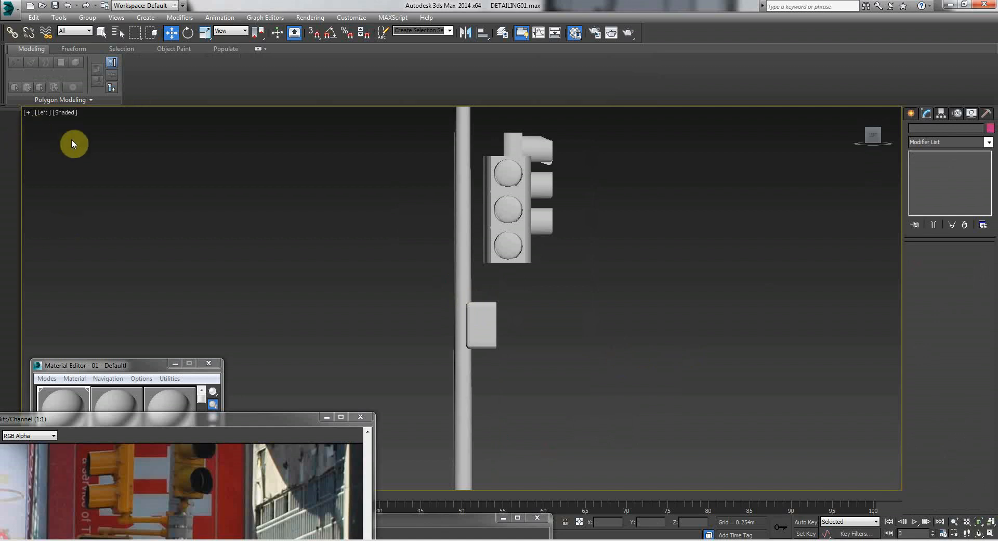
pyautogui.press('p')
pyautogui.scroll(-2, 413, 258)
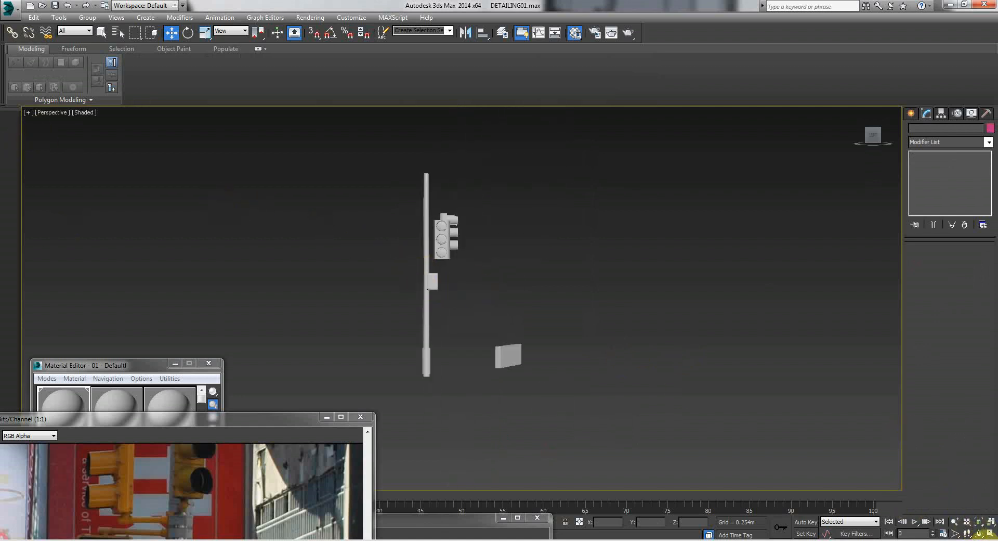
pyautogui.click(979, 533)
pyautogui.moveTo(499, 286); pyautogui.dragTo(402, 281)
pyautogui.press('Up')
pyautogui.press('Up')
# Examine the pole's full height and its flared base in the reference photo, moving the photo clear of the model.
pyautogui.moveTo(250, 420); pyautogui.dragTo(294, 146)
pyautogui.scroll(-2, 240, 279)
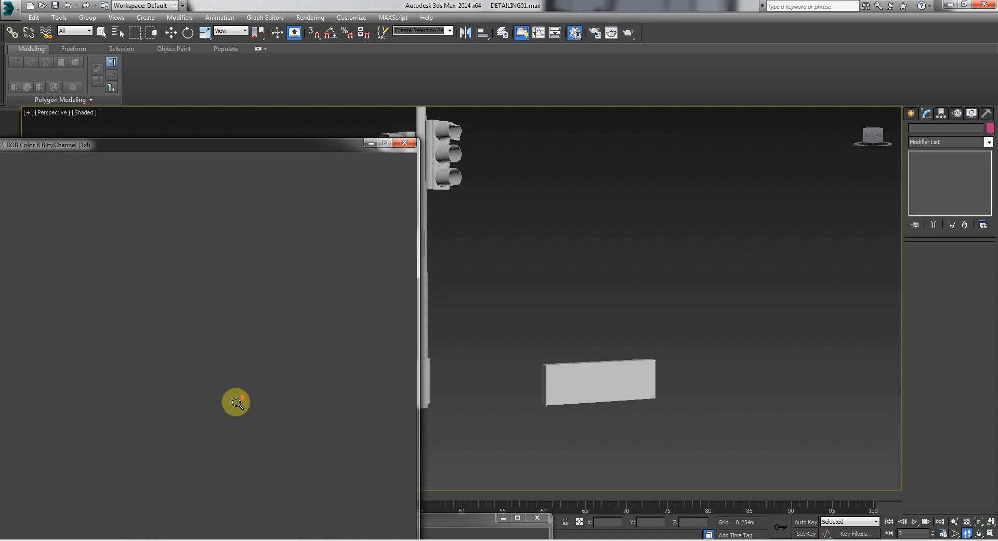
pyautogui.scroll(1, 187, 499)
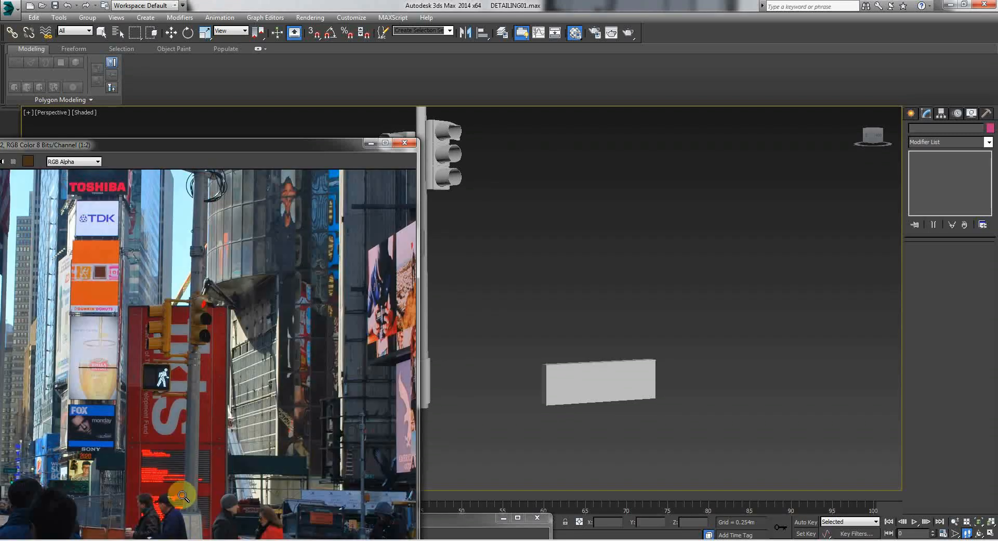
pyautogui.scroll(-2, 189, 491)
pyautogui.scroll(2, 185, 479)
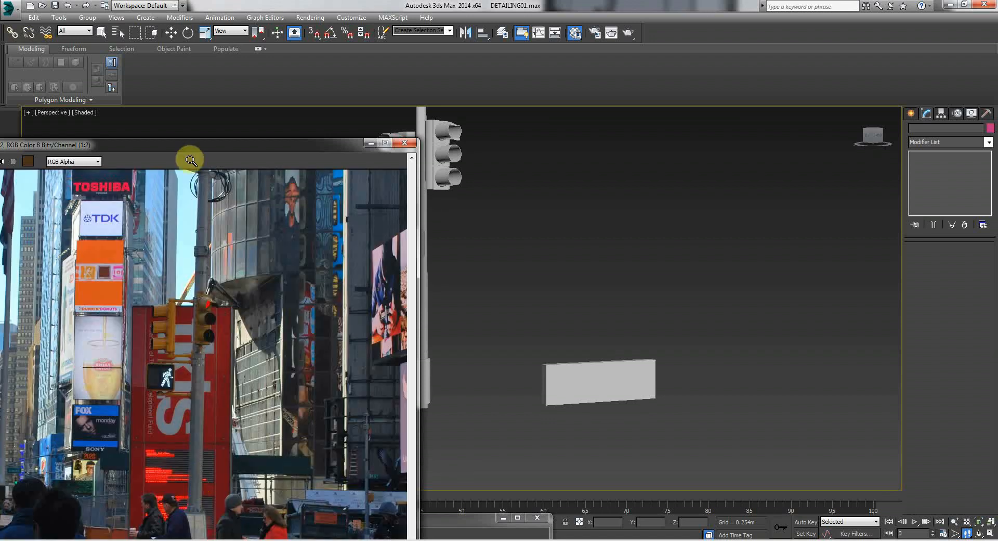
pyautogui.moveTo(182, 120); pyautogui.dragTo(195, 68)
pyautogui.scroll(2, 210, 489)
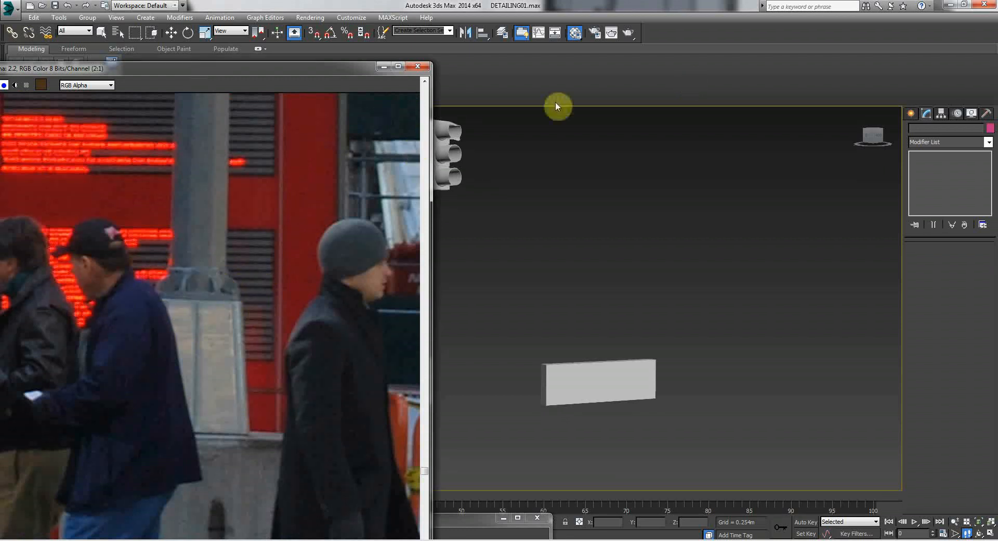
pyautogui.moveTo(327, 67); pyautogui.dragTo(158, 137)
# Delete the placeholder cylinder surrounding the foot of the pole.
pyautogui.moveTo(374, 343); pyautogui.dragTo(328, 278, button='middle')
pyautogui.press('w')
pyautogui.click(373, 301)
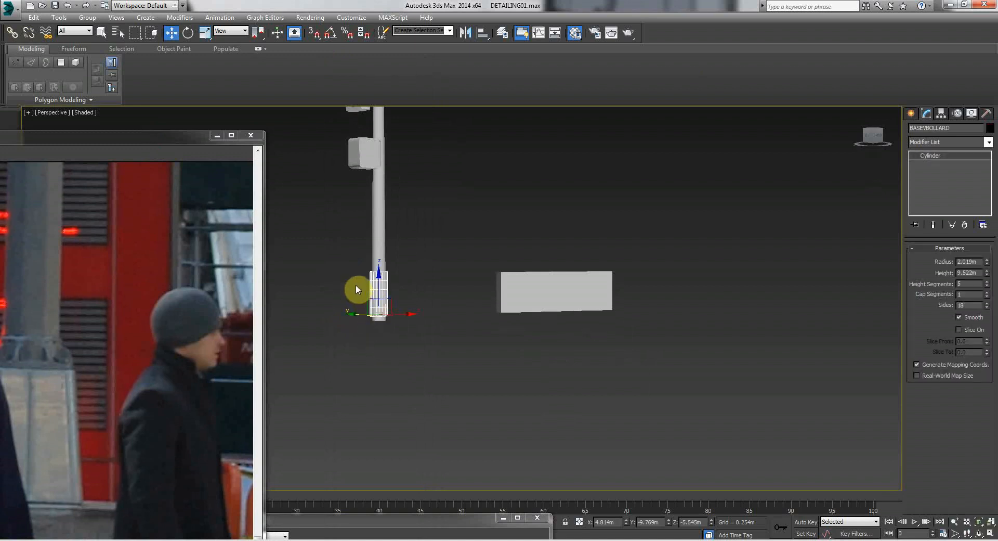
pyautogui.scroll(3, 356, 288)
pyautogui.hotkey('ctrl', 'r')
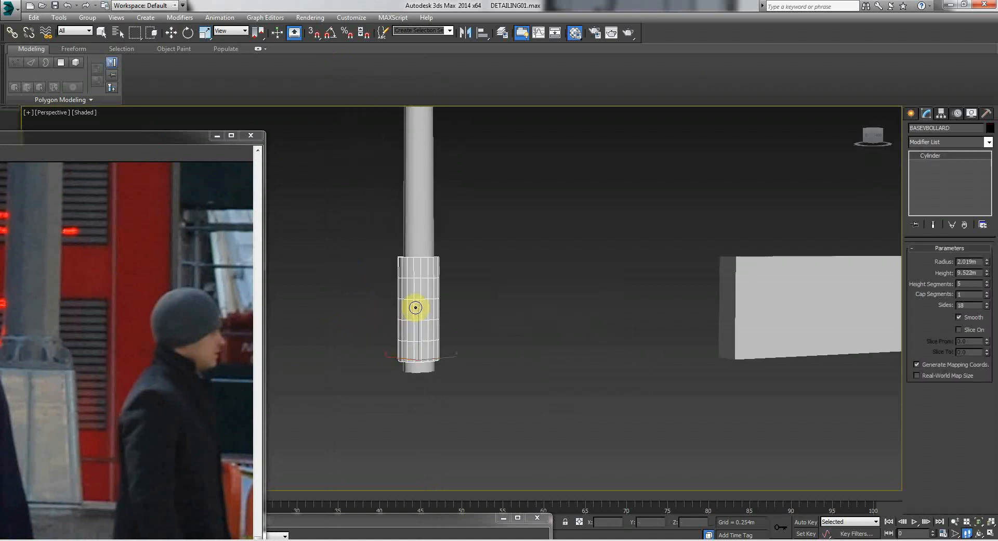
pyautogui.press('Delete')
# Extrude the pillar's bottom end polygon downward by 0.254 m, with the reference photo's base in sight.
pyautogui.moveTo(413, 314); pyautogui.dragTo(416, 315)
pyautogui.click(414, 309)
pyautogui.keyDown('alt'); pyautogui.moveTo(423, 330); pyautogui.dragTo(458, 269, button='middle'); pyautogui.keyUp('alt')
pyautogui.press('w')
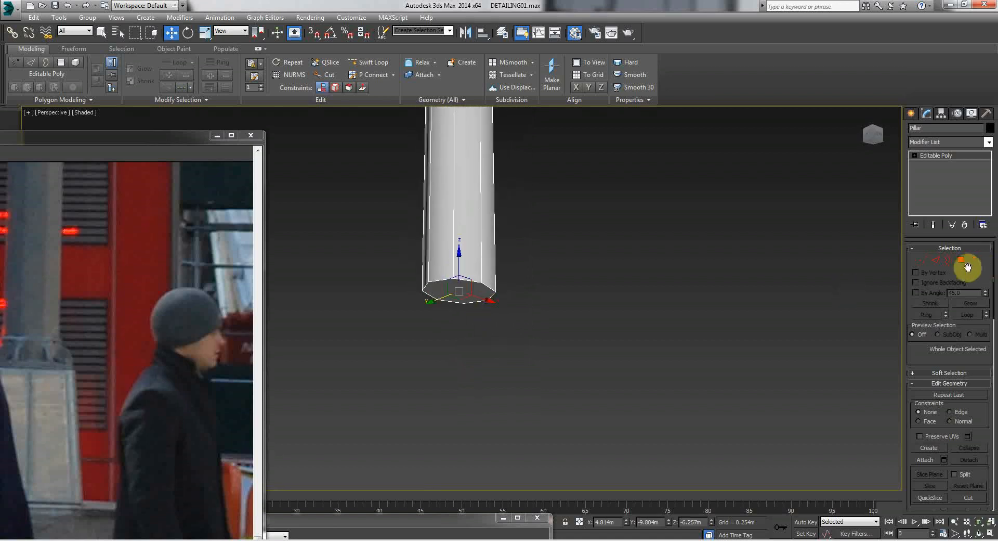
pyautogui.click(959, 260)
pyautogui.click(462, 296)
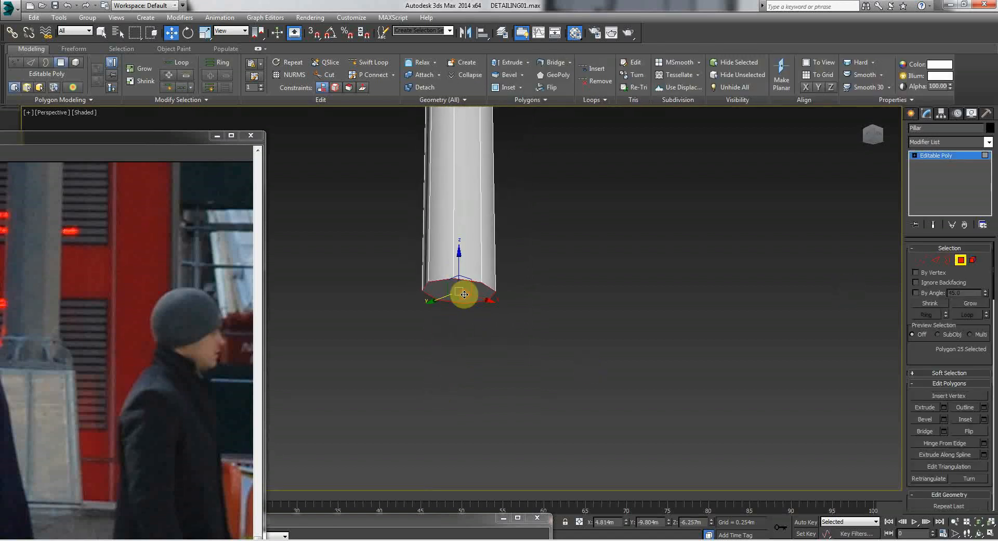
pyautogui.moveTo(36, 141); pyautogui.dragTo(146, 101)
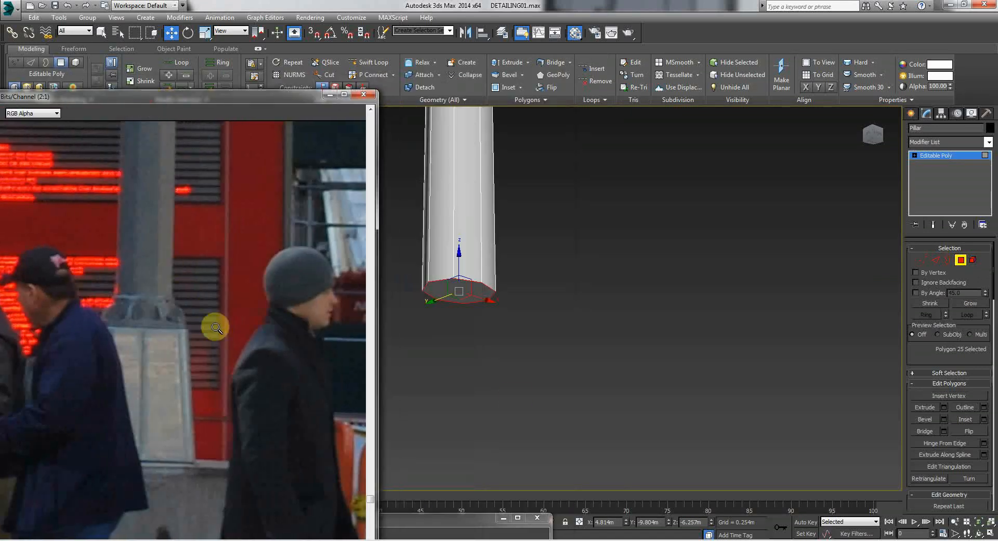
pyautogui.click(944, 406)
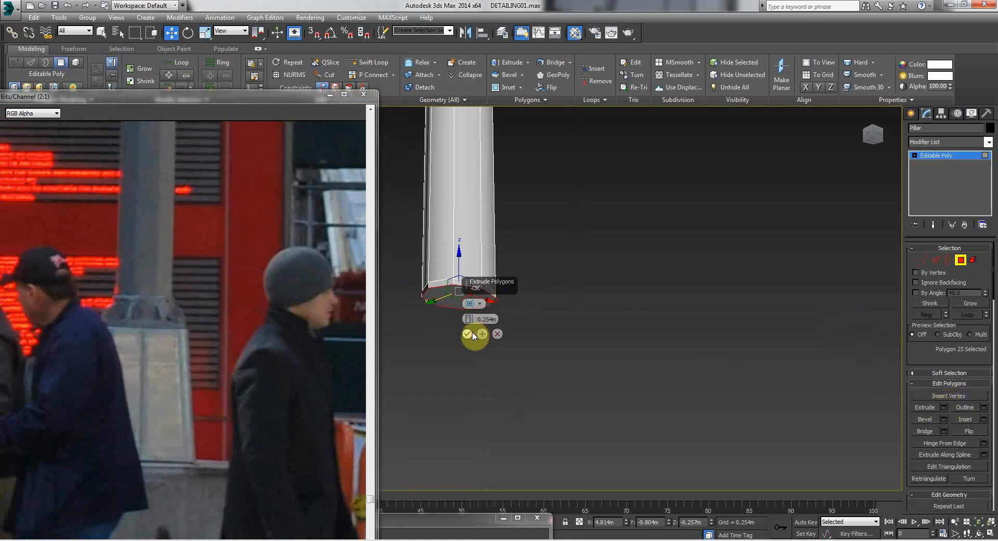
# Scale the pillar's extruded bottom face outward and lower it to about Z -6.7 m to form a sloping collar.
pyautogui.rightClick(456, 304)
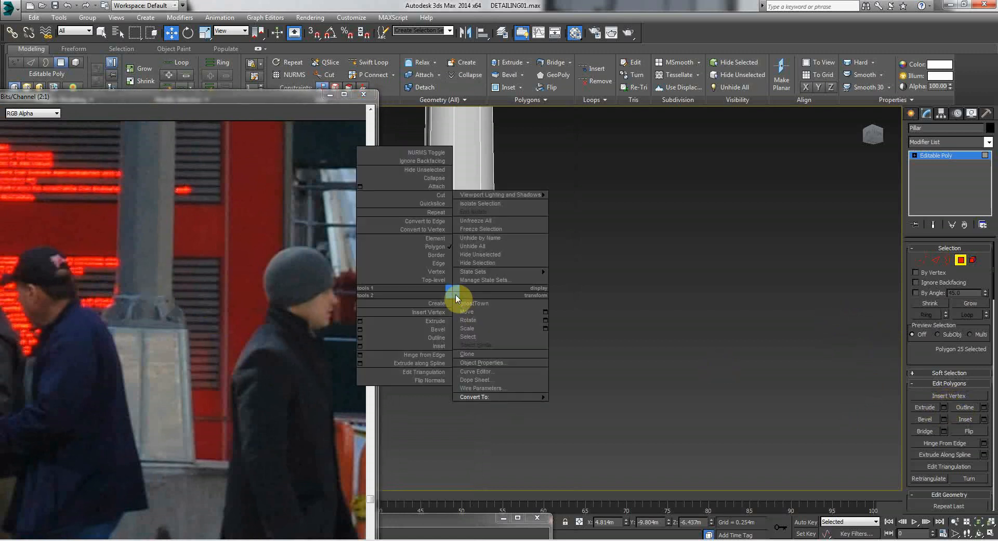
pyautogui.click(474, 328)
pyautogui.moveTo(459, 314); pyautogui.dragTo(457, 288)
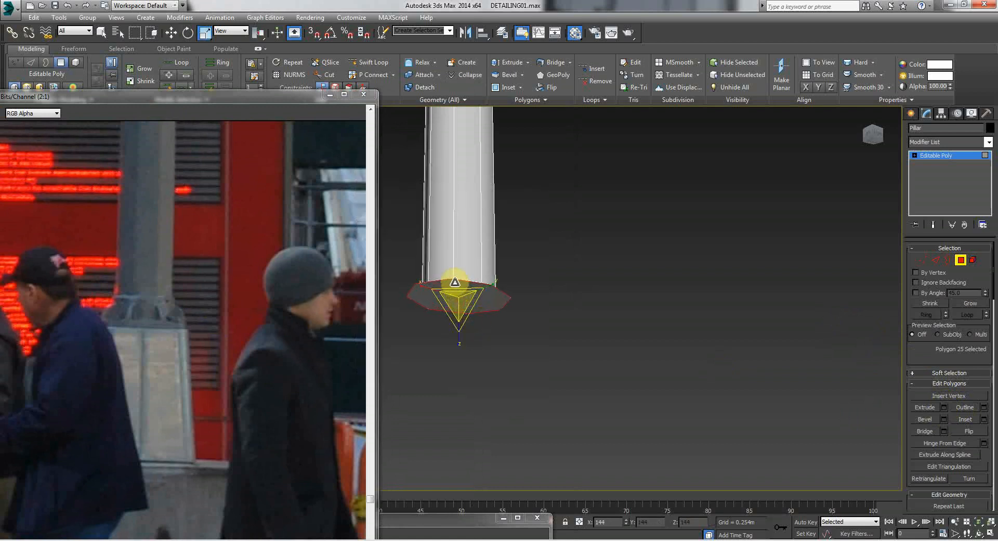
pyautogui.moveTo(508, 330)
pyautogui.keyDown('alt'); pyautogui.mouseDown(button='middle')
pyautogui.moveTo(497, 301)
pyautogui.moveTo(508, 348)
pyautogui.mouseUp(button='middle'); pyautogui.keyUp('alt')
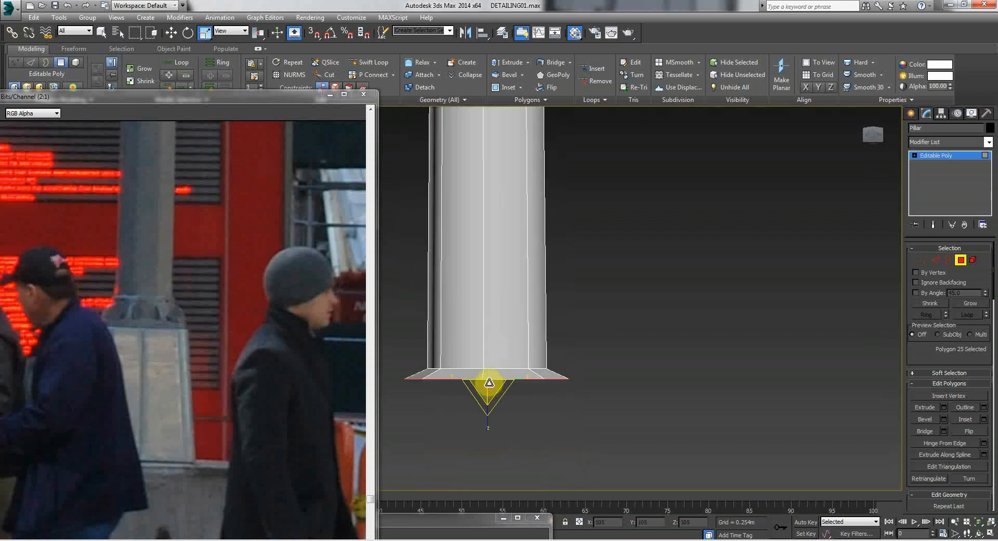
pyautogui.rightClick(453, 336)
pyautogui.click(457, 341)
pyautogui.moveTo(485, 338); pyautogui.dragTo(487, 354)
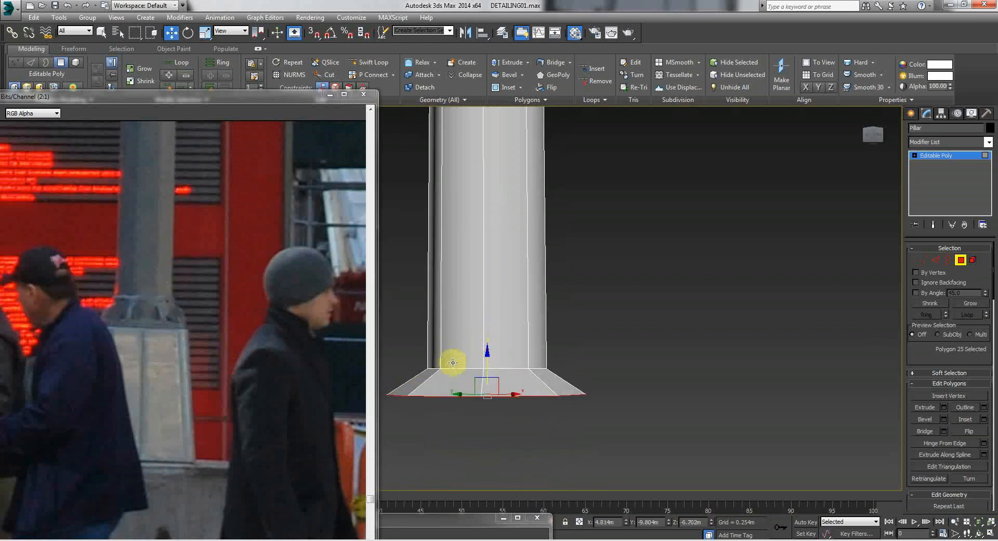
# Extrude the collar's bottom face well downward to form the tall body of the base.
pyautogui.click(479, 437)
pyautogui.moveTo(479, 436); pyautogui.dragTo(458, 476, button='middle')
pyautogui.click(478, 216)
pyautogui.click(944, 407)
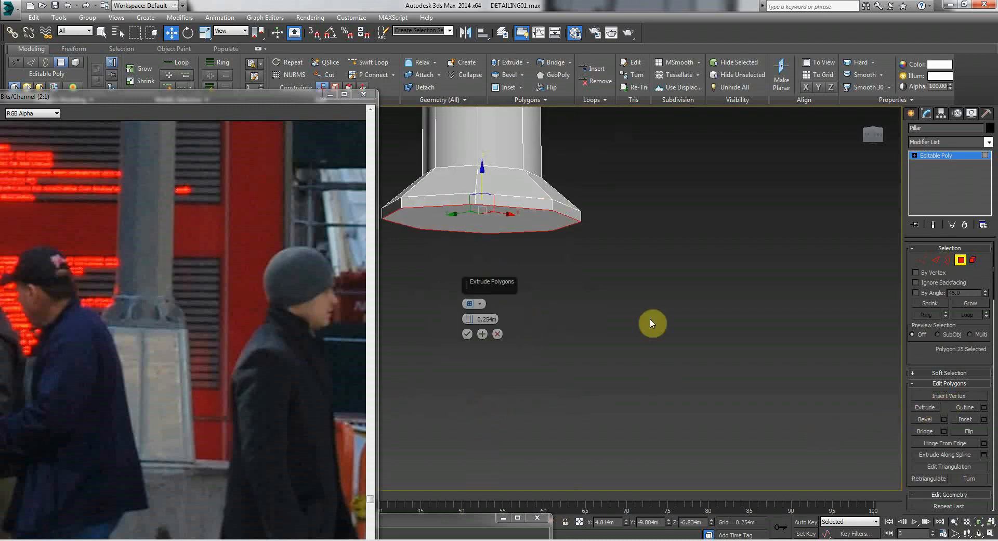
pyautogui.moveTo(468, 311); pyautogui.dragTo(641, 332)
pyautogui.click(464, 333)
# Scale the base's bottom face uniformly to about 141% so the base widens toward the ground.
pyautogui.moveTo(601, 389); pyautogui.dragTo(606, 364, button='middle')
pyautogui.rightClick(519, 227)
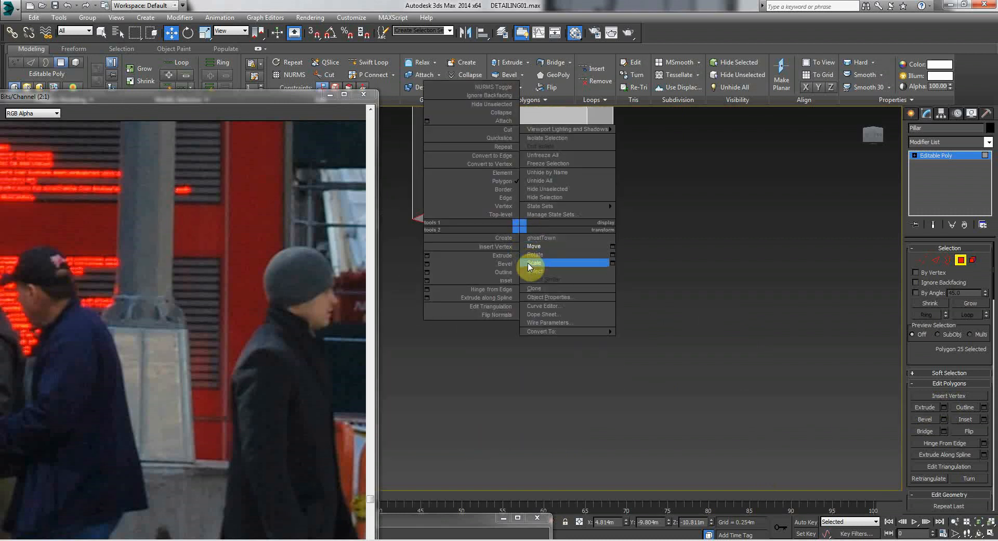
pyautogui.click(530, 263)
pyautogui.moveTo(514, 229); pyautogui.dragTo(514, 215)
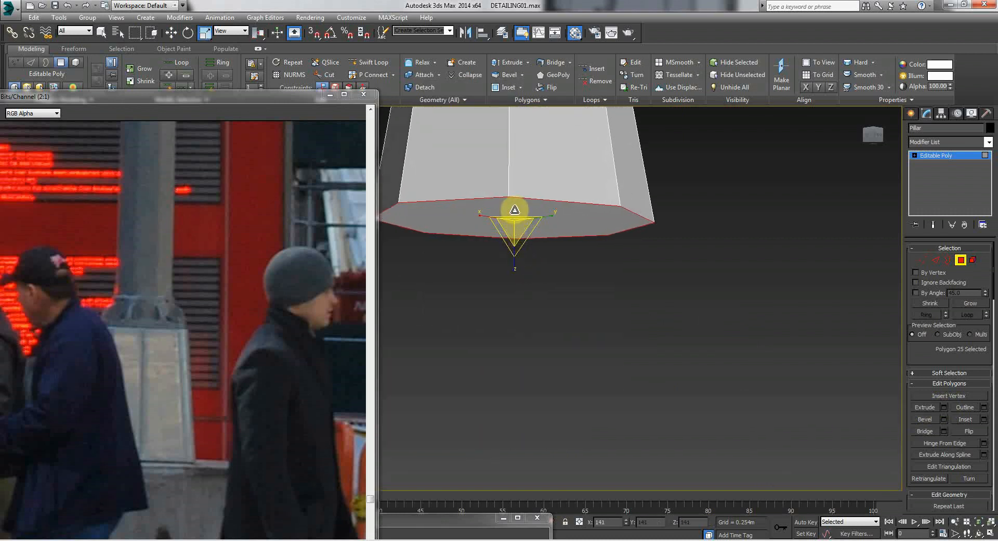
pyautogui.click(572, 294)
# Lengthen the base in the left view by moving its bottom vertices down to about Z -15.13 m, checking proportions against the photo.
pyautogui.scroll(-10, 573, 294)
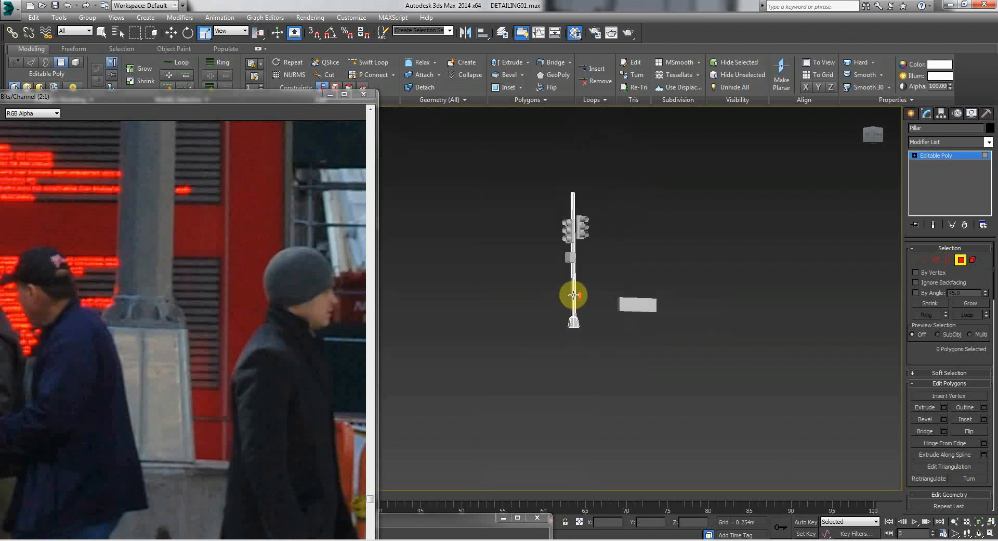
pyautogui.scroll(6, 574, 294)
pyautogui.scroll(-4, 571, 295)
pyautogui.press('l')
pyautogui.scroll(-5, 561, 274)
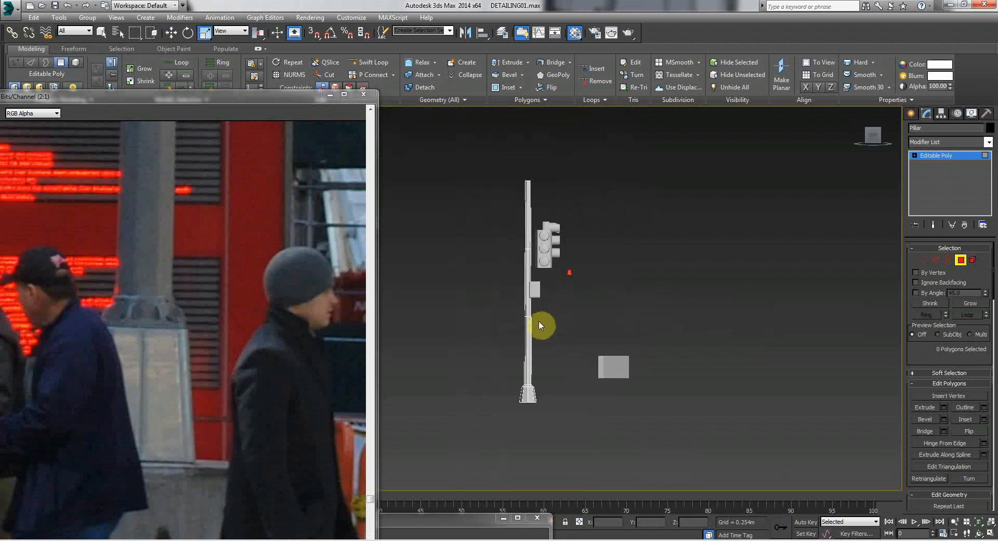
pyautogui.moveTo(539, 321); pyautogui.dragTo(526, 305, button='middle')
pyautogui.scroll(-3, 164, 336)
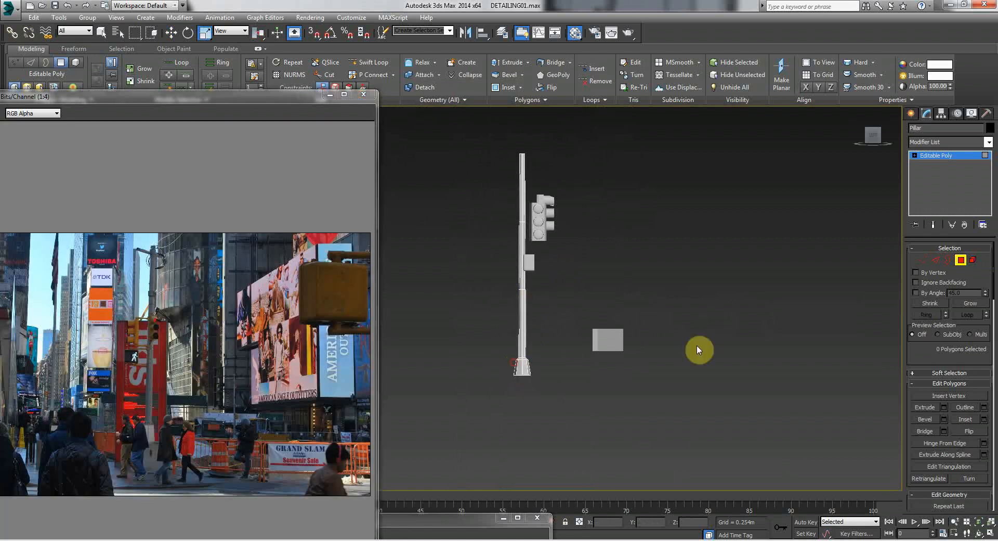
pyautogui.click(924, 263)
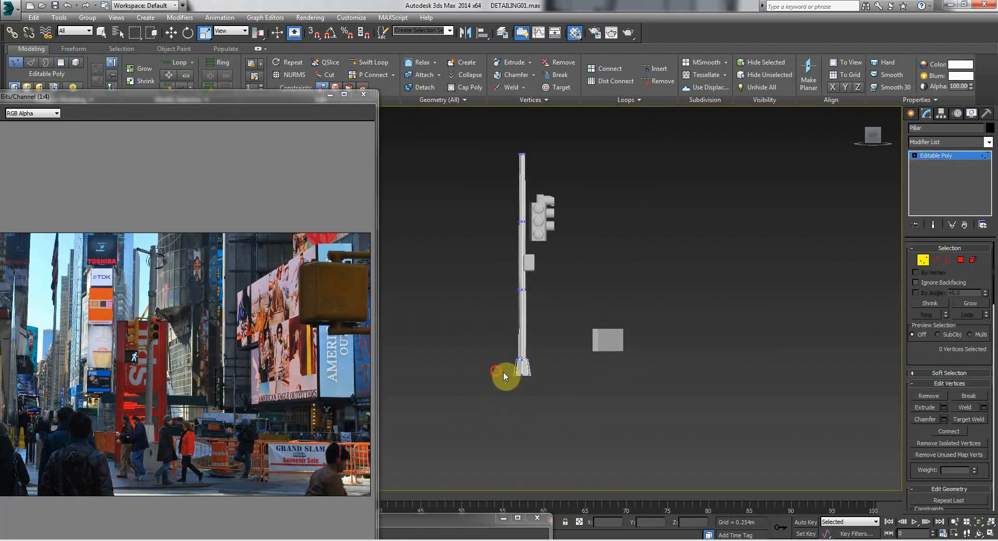
pyautogui.rightClick(525, 354)
pyautogui.click(535, 368)
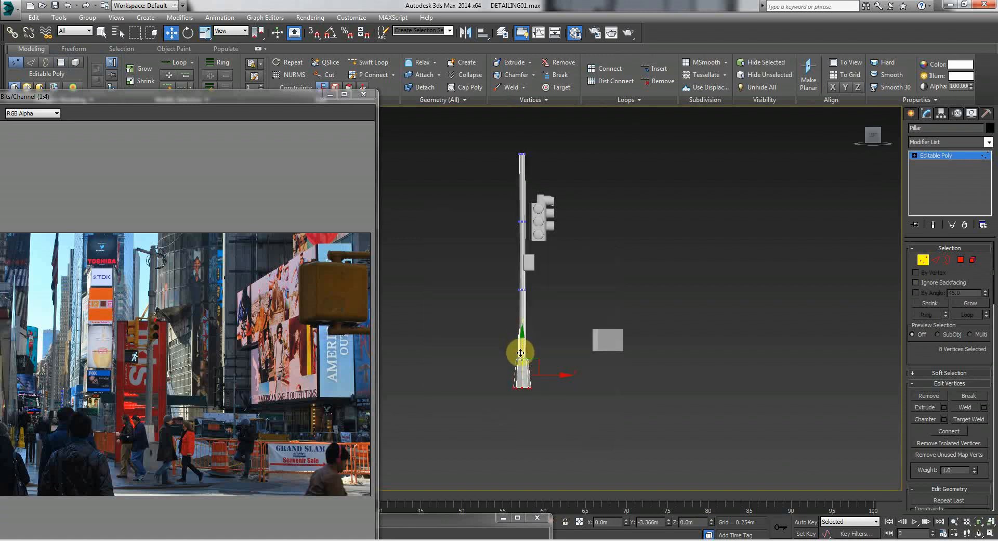
pyautogui.moveTo(520, 359); pyautogui.dragTo(520, 350)
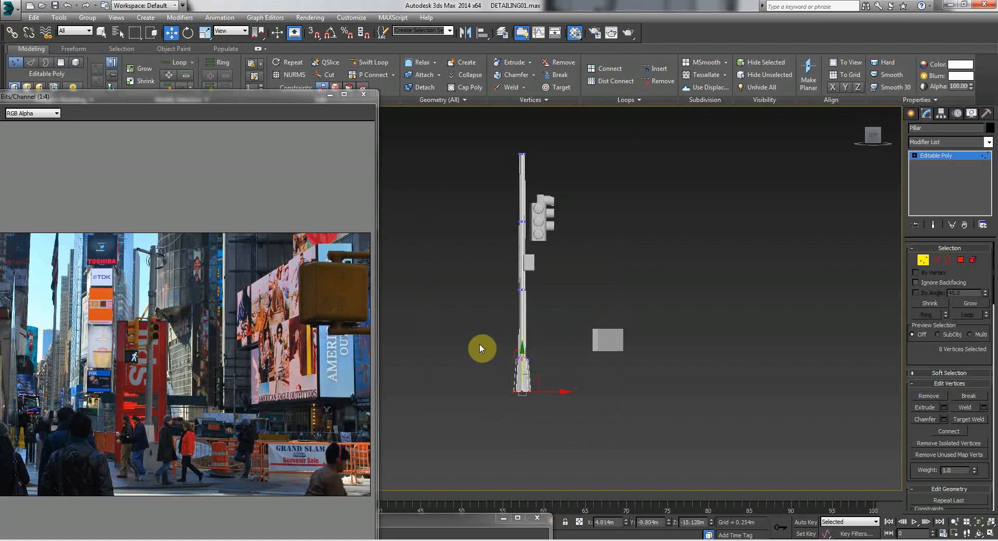
pyautogui.click(923, 260)
# Inspect the pole with its lengthened base in perspective and compare its overall proportions with the reference photo.
pyautogui.click(721, 299)
pyautogui.press('p')
pyautogui.moveTo(679, 310); pyautogui.dragTo(662, 321, button='middle')
pyautogui.press('Up')
pyautogui.press('Right')
pyautogui.moveTo(608, 314); pyautogui.dragTo(575, 307)
pyautogui.scroll(4, 103, 372)
pyautogui.click(103, 379)
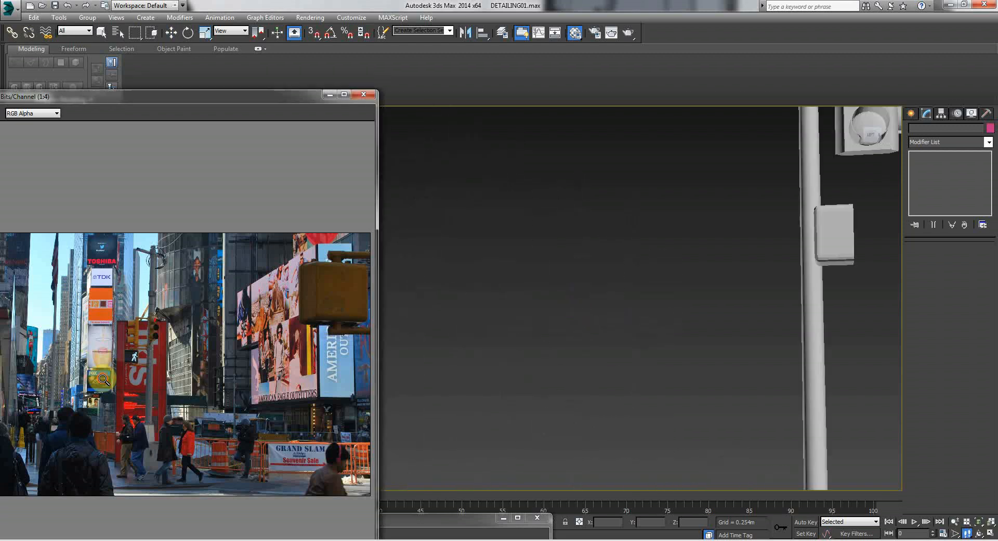
pyautogui.scroll(-1, 676, 312)
pyautogui.click(679, 312)
pyautogui.scroll(-4, 802, 281)
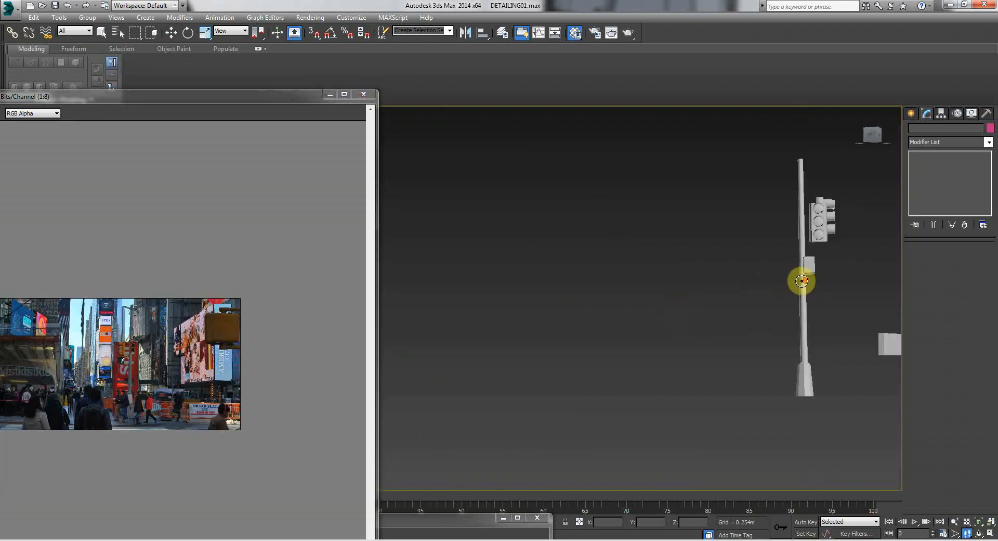
pyautogui.scroll(3, 802, 281)
# Examine the pole's top, its clamp band and the signal head mountings in the reference photo, comparing them with the model.
pyautogui.click(126, 328)
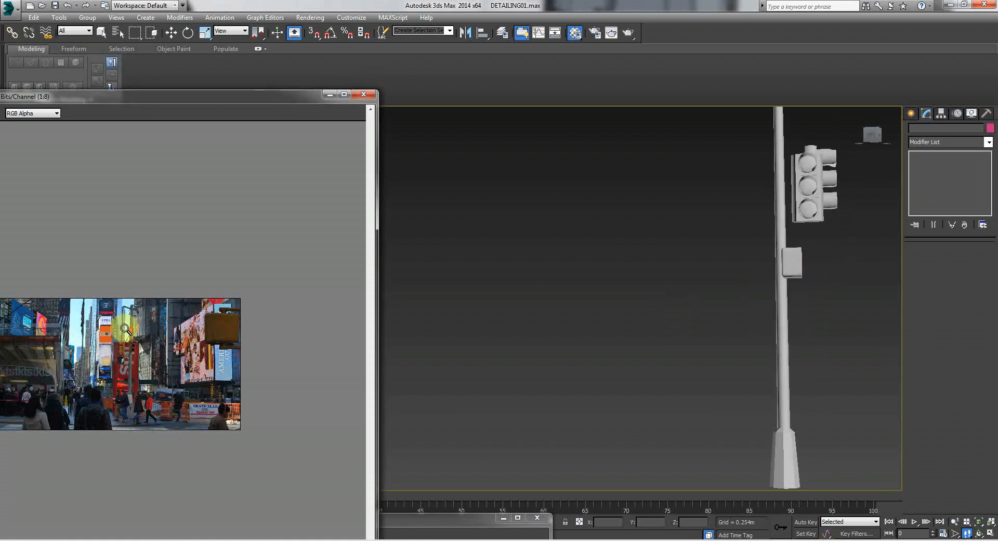
pyautogui.scroll(1, 123, 333)
pyautogui.scroll(1, 148, 264)
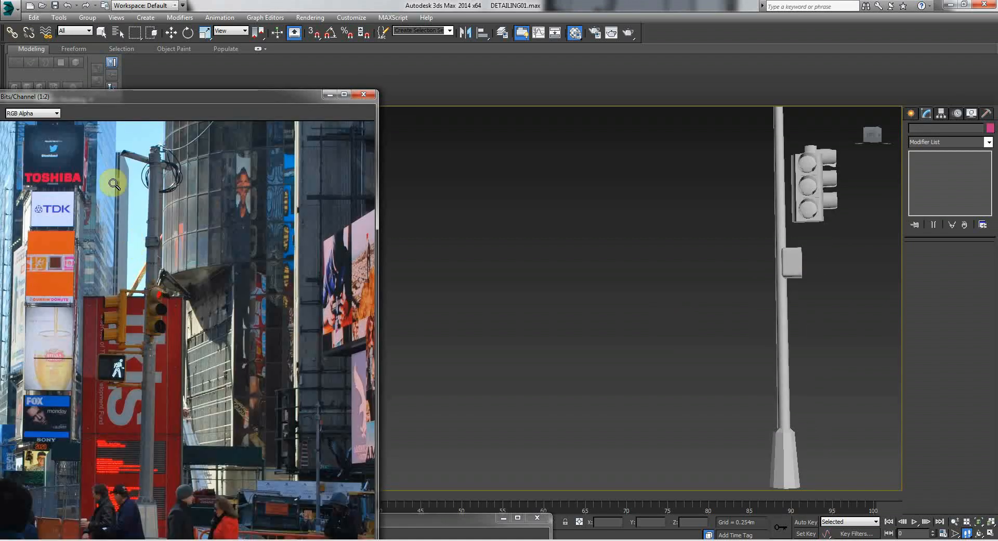
pyautogui.scroll(1, 136, 170)
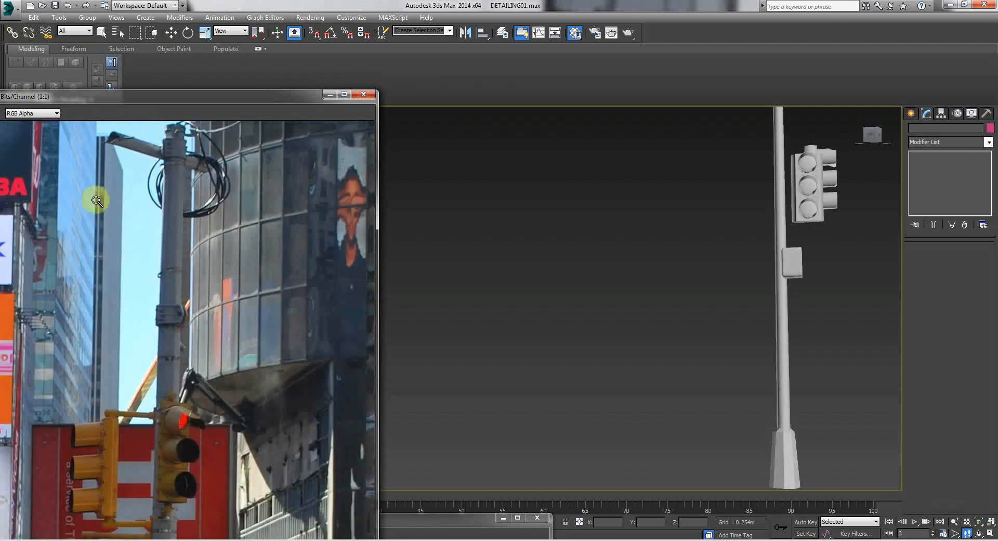
pyautogui.scroll(-1, 164, 208)
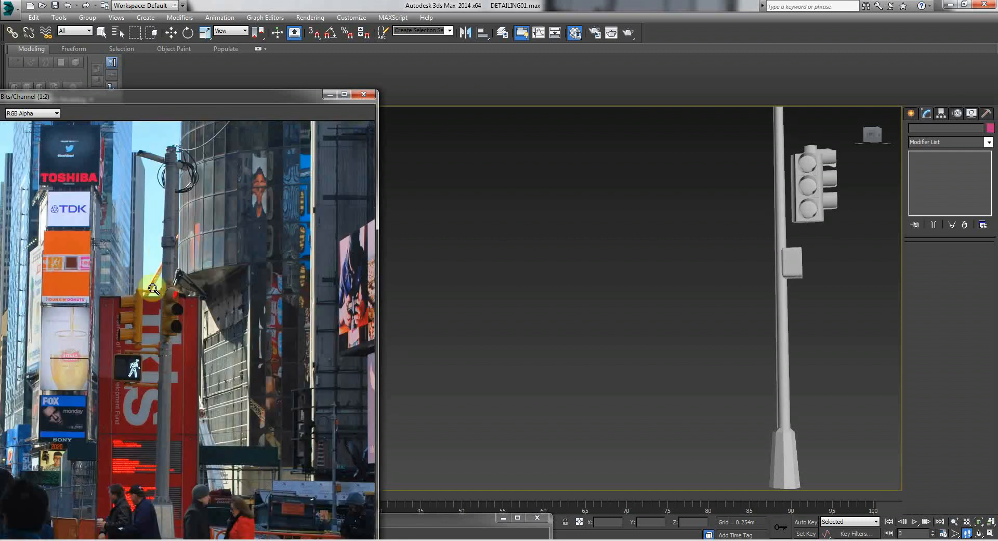
pyautogui.click(572, 331)
pyautogui.moveTo(620, 326); pyautogui.dragTo(559, 290)
pyautogui.click(131, 218)
pyautogui.scroll(1, 161, 155)
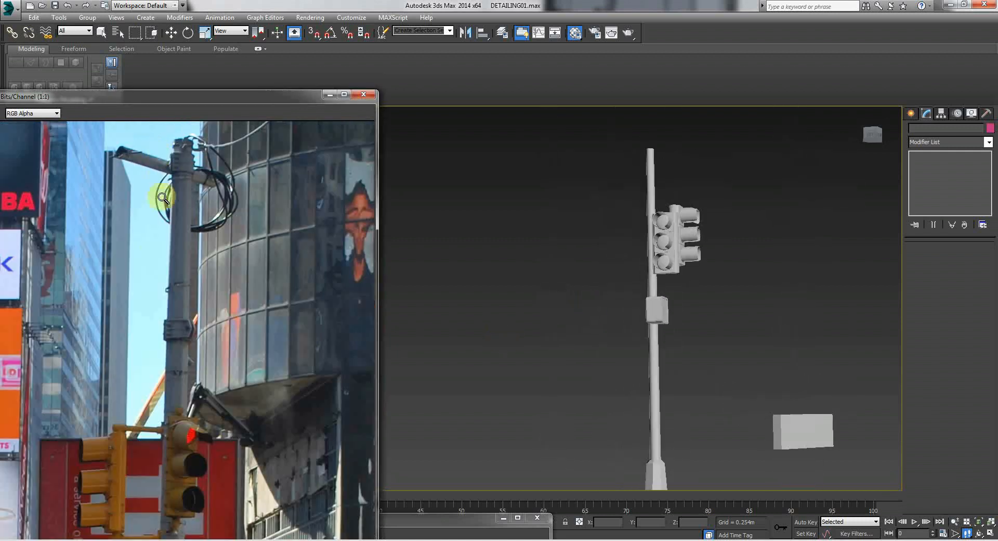
pyautogui.scroll(-1, 135, 353)
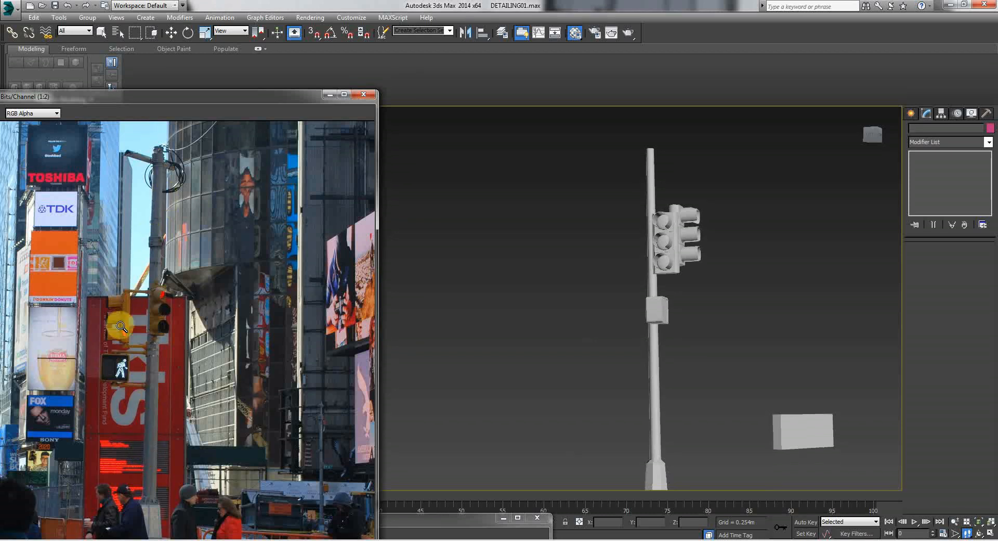
pyautogui.scroll(1, 120, 328)
pyautogui.scroll(-1, 187, 175)
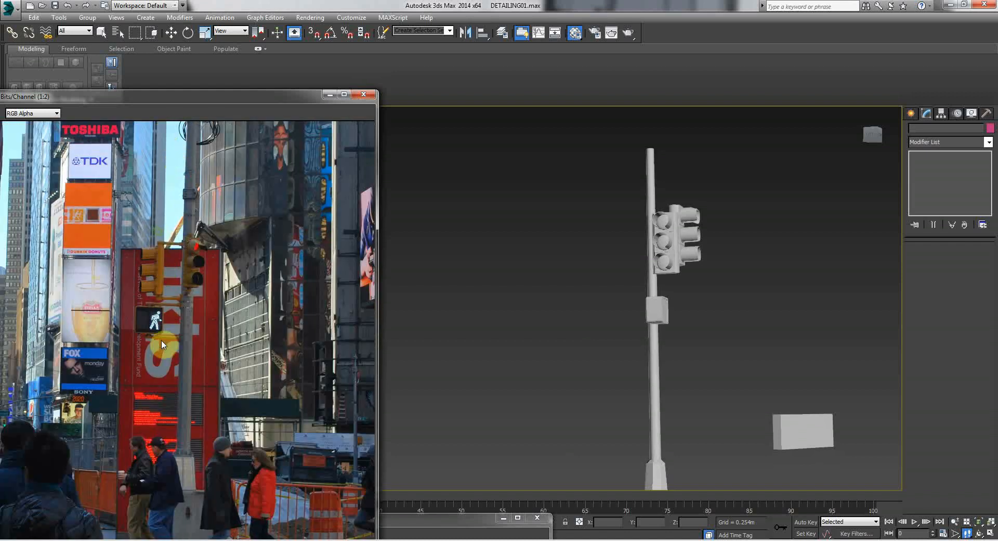
pyautogui.scroll(-1, 166, 411)
pyautogui.scroll(1, 148, 266)
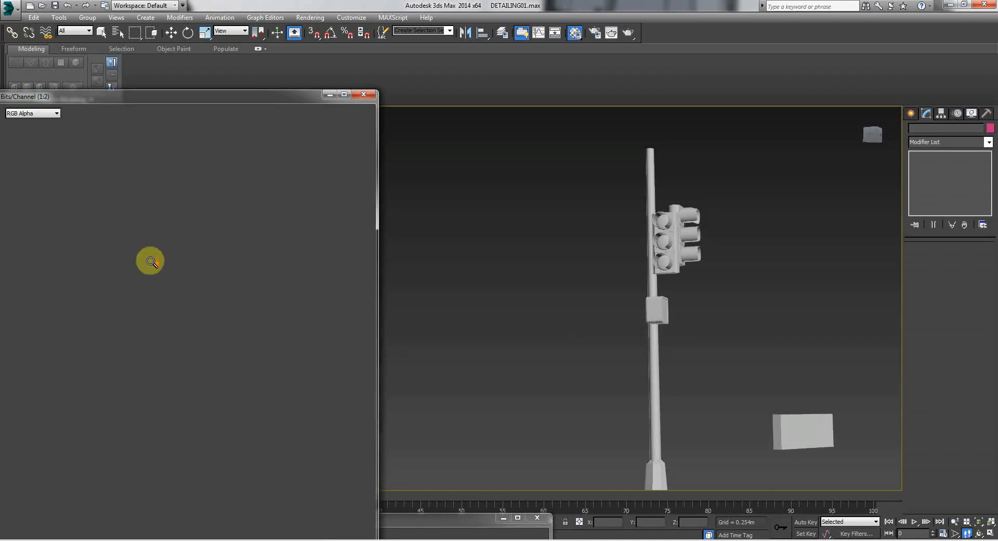
pyautogui.scroll(1, 166, 148)
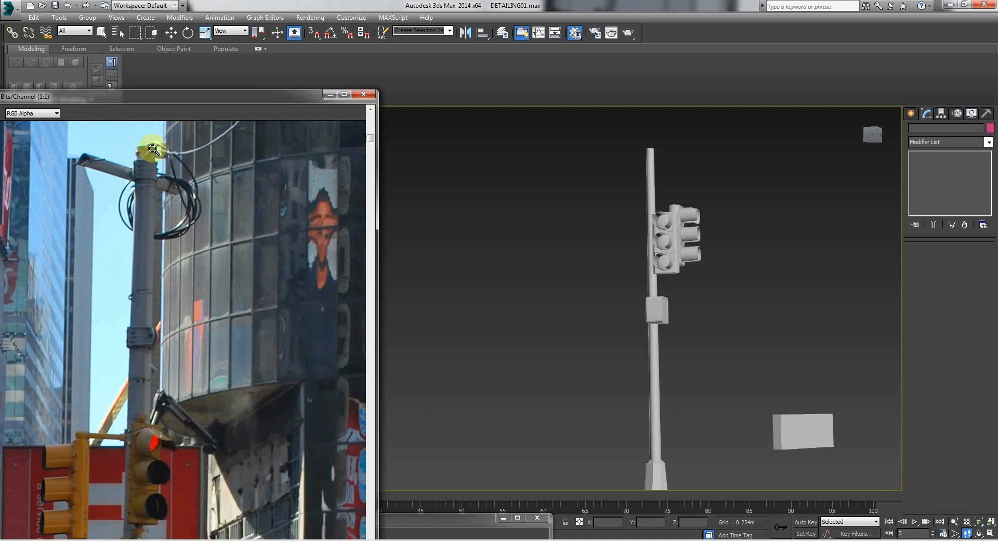
pyautogui.scroll(1, 154, 150)
# Select the pole and pick its entire shaft in Element sub-object mode.
pyautogui.press('w')
pyautogui.click(650, 172)
pyautogui.press('Up')
pyautogui.moveTo(616, 204); pyautogui.dragTo(996, 250)
pyautogui.press('w')
pyautogui.click(973, 260)
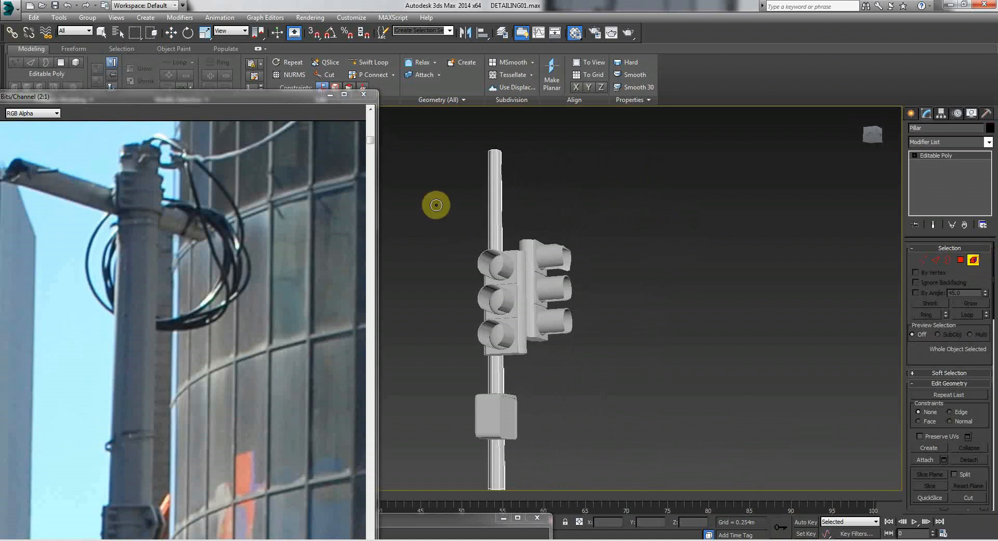
pyautogui.press('w')
pyautogui.click(495, 198)
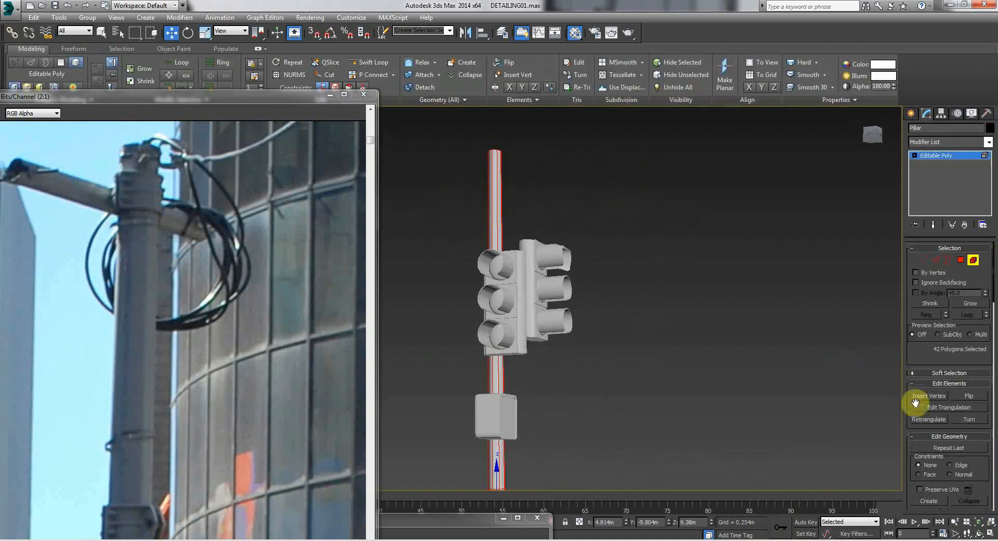
# Slice the pole near its top with the slice plane at Z about 45.71 m and 44.05 m.
pyautogui.moveTo(913, 350); pyautogui.dragTo(915, 190)
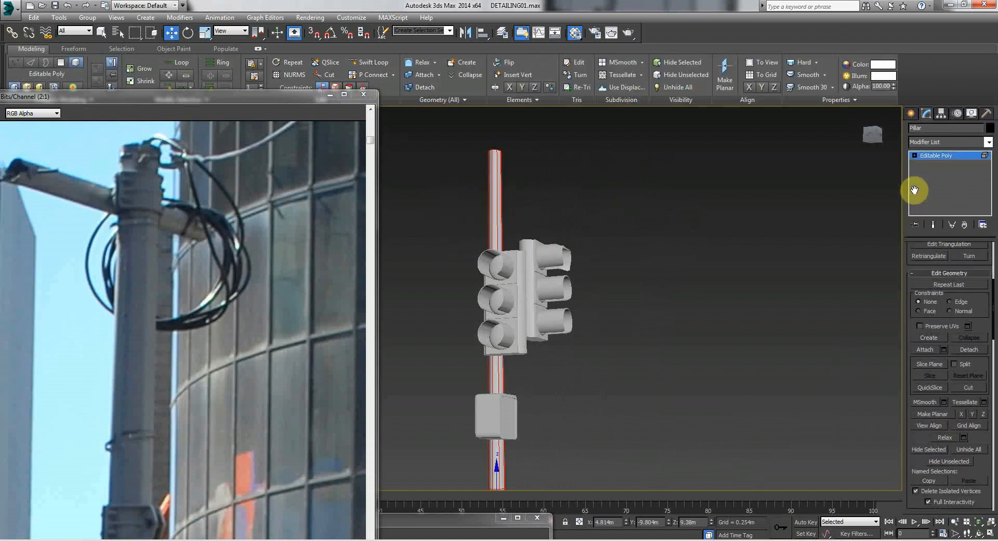
pyautogui.click(925, 364)
pyautogui.moveTo(497, 417); pyautogui.dragTo(488, 311)
pyautogui.moveTo(491, 397)
pyautogui.keyDown('alt'); pyautogui.mouseDown(button='middle')
pyautogui.moveTo(492, 414)
pyautogui.moveTo(479, 403)
pyautogui.moveTo(483, 417)
pyautogui.moveTo(490, 389)
pyautogui.mouseUp(button='middle'); pyautogui.keyUp('alt')
pyautogui.press('w')
pyautogui.moveTo(532, 382); pyautogui.dragTo(534, 200)
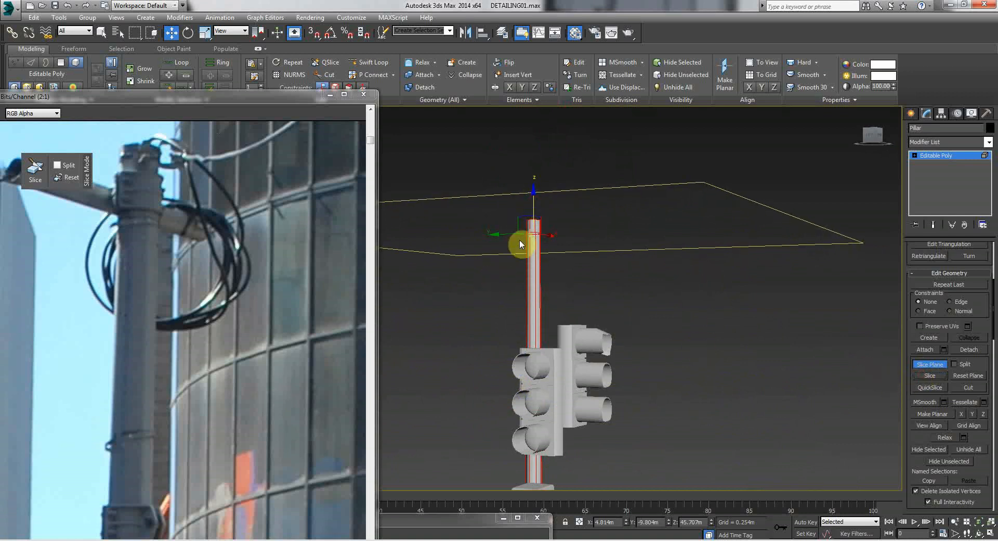
pyautogui.moveTo(534, 204); pyautogui.dragTo(534, 219)
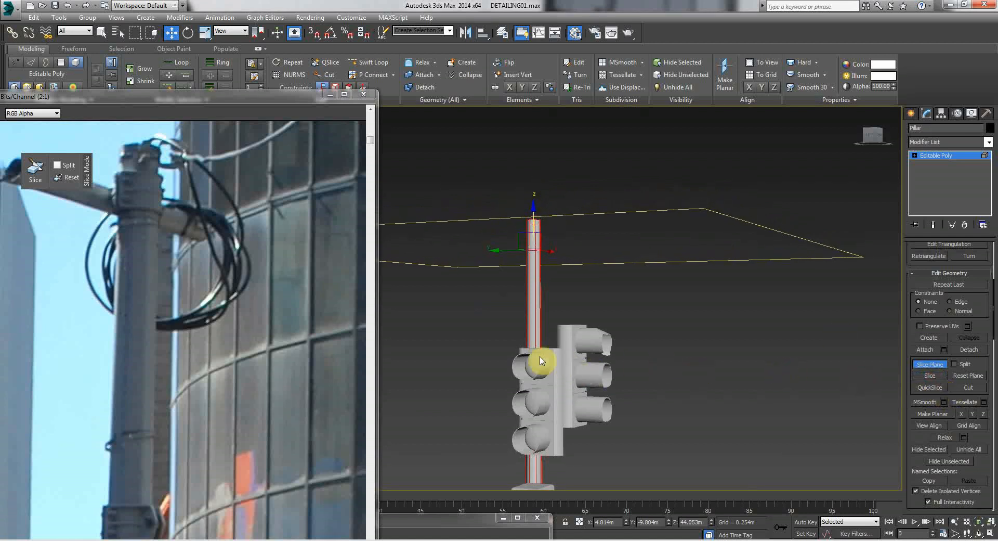
# Slice the pole just above the signal heads for a lower clamp band, with its lower cut at Z about 35.48 m.
pyautogui.moveTo(148, 442); pyautogui.dragTo(153, 404, button='middle')
pyautogui.scroll(-1, 153, 403)
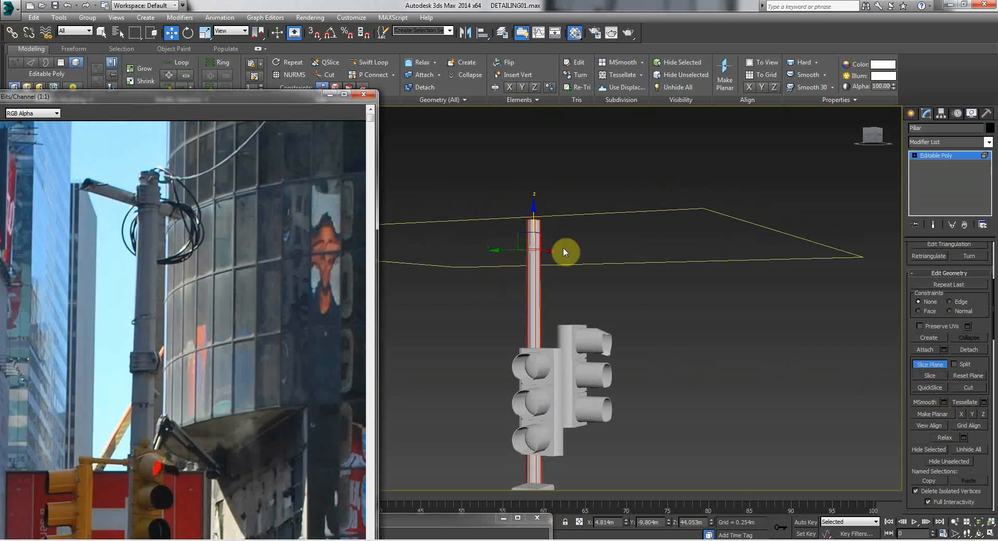
pyautogui.rightClick(503, 226)
pyautogui.click(463, 227)
pyautogui.moveTo(534, 215); pyautogui.dragTo(530, 295)
pyautogui.click(939, 381)
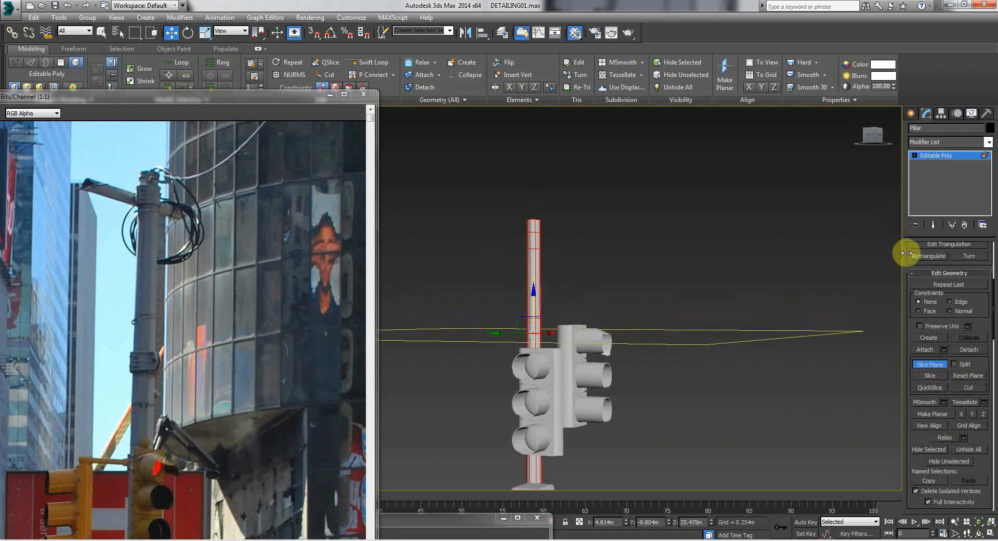
# Select the ring of eight polygons between the two cuts near the pole's top.
pyautogui.scroll(5, 905, 452)
pyautogui.click(961, 261)
pyautogui.click(692, 302)
pyautogui.press('Up')
pyautogui.moveTo(581, 305)
pyautogui.mouseDown()
pyautogui.moveTo(572, 295)
pyautogui.moveTo(576, 303)
pyautogui.mouseUp()
pyautogui.press('Up')
pyautogui.press('Down')
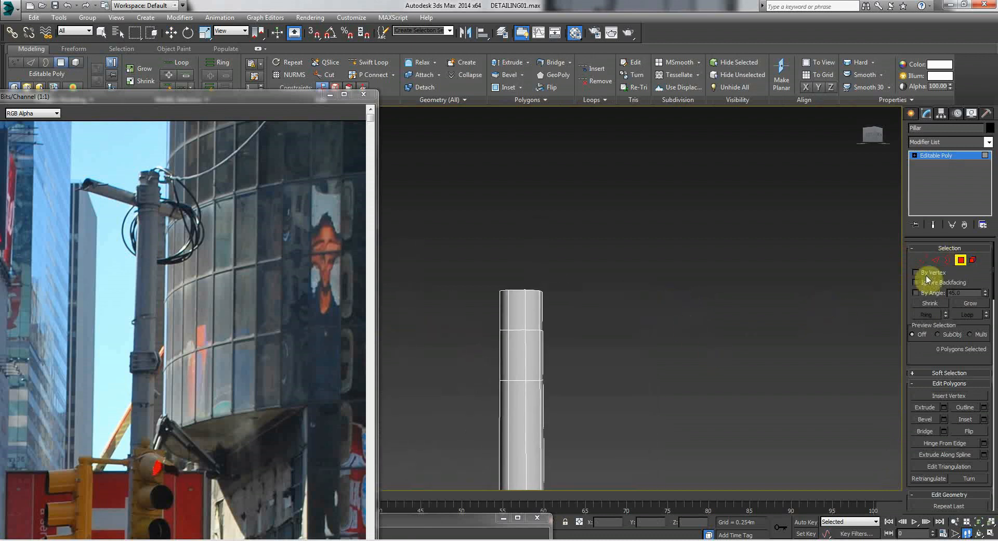
pyautogui.rightClick(459, 350)
pyautogui.moveTo(435, 351); pyautogui.dragTo(613, 352)
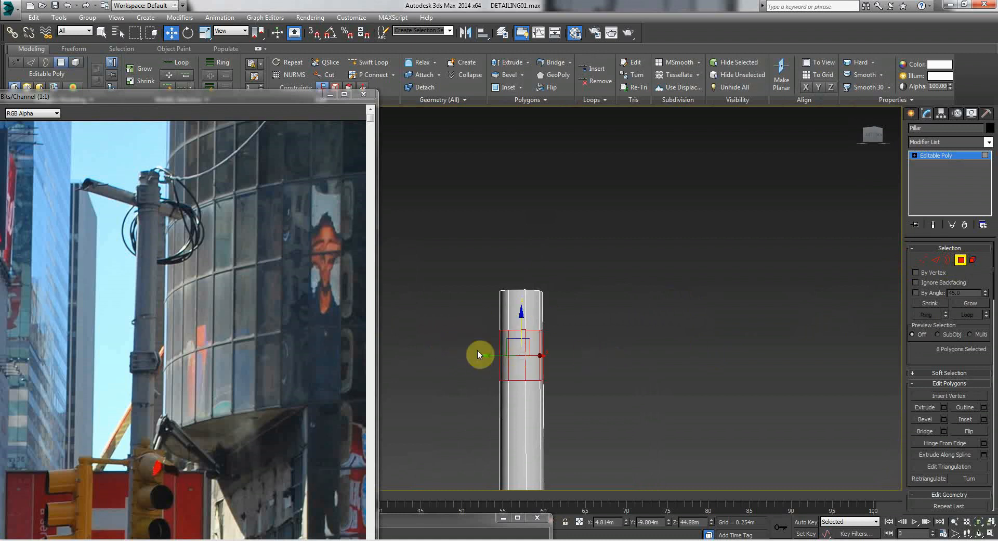
# Extrude the selected upper ring outward by Local Normal by about 0.2 m to form a clamp band.
pyautogui.click(943, 407)
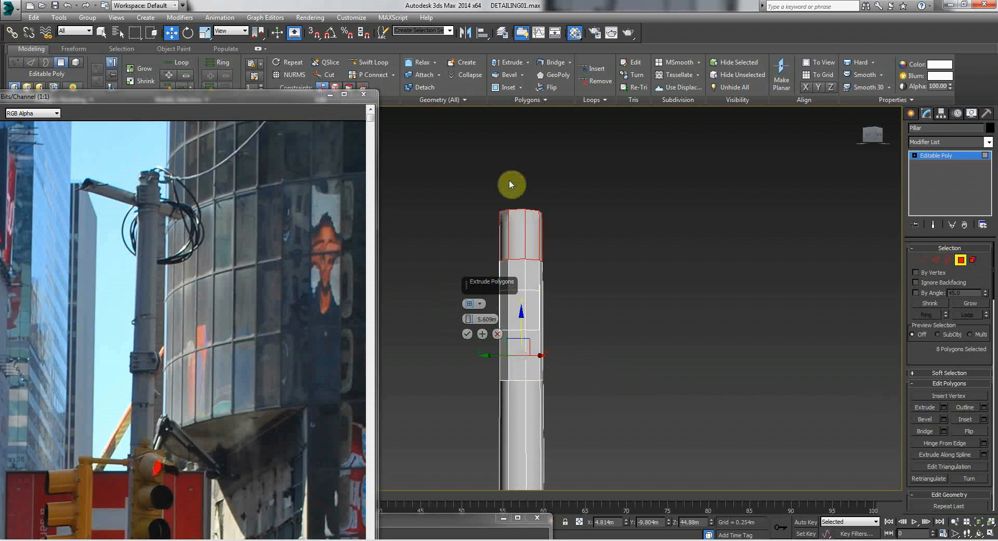
pyautogui.click(480, 305)
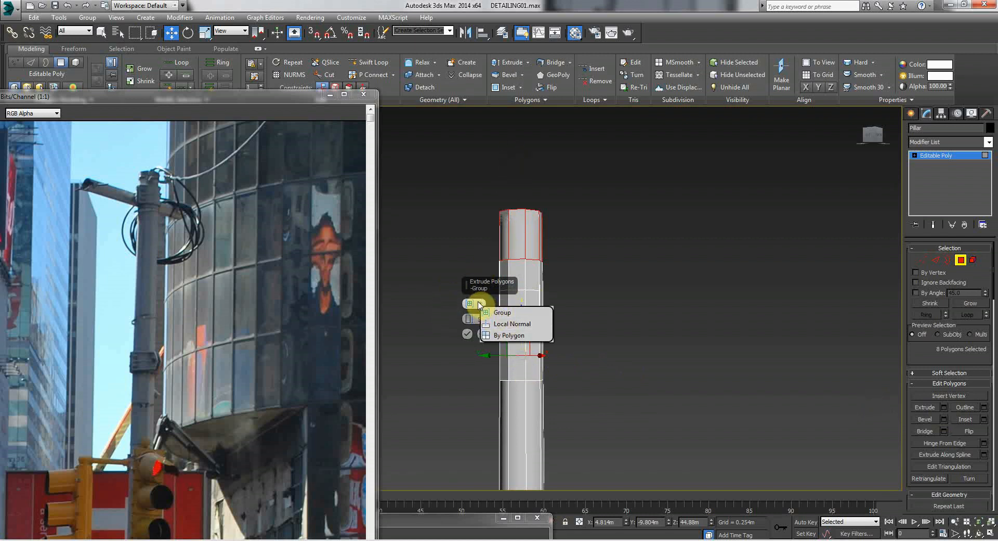
pyautogui.click(503, 324)
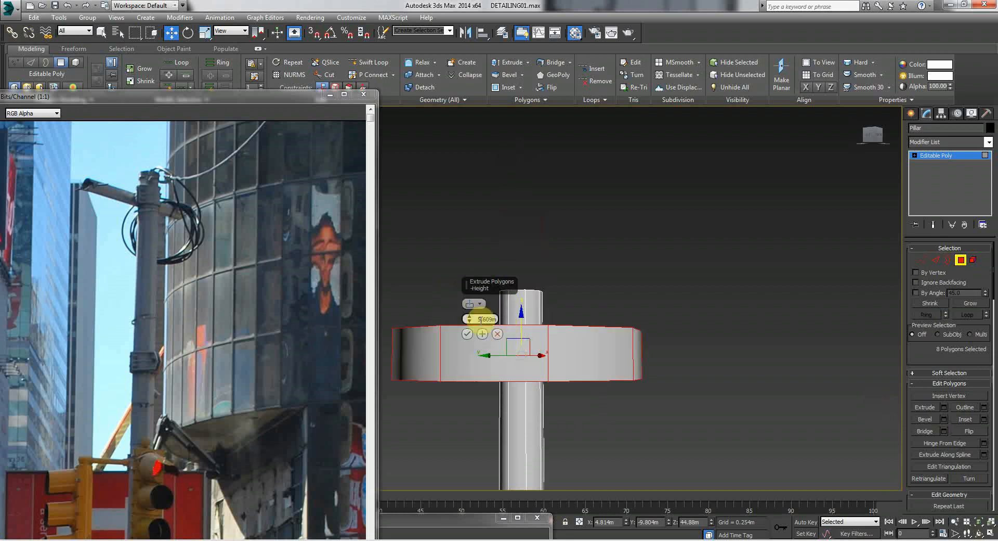
pyautogui.moveTo(466, 318); pyautogui.dragTo(372, 334)
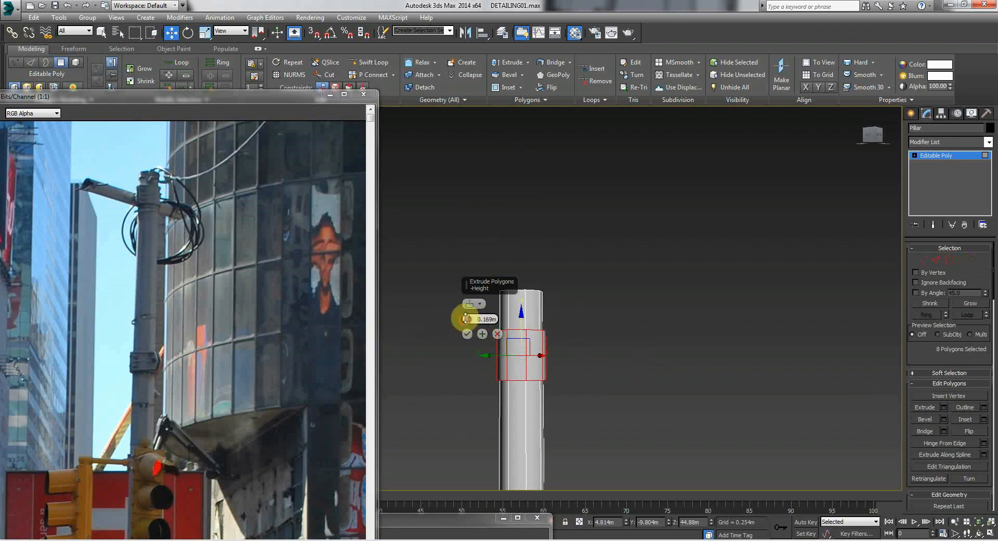
pyautogui.click(466, 334)
# Select the ring of polygons between the lower cuts above the signal heads and extrude it outward by about 0.2 m.
pyautogui.moveTo(445, 360); pyautogui.dragTo(442, 297, button='middle')
pyautogui.moveTo(573, 375); pyautogui.dragTo(585, 382)
pyautogui.click(945, 407)
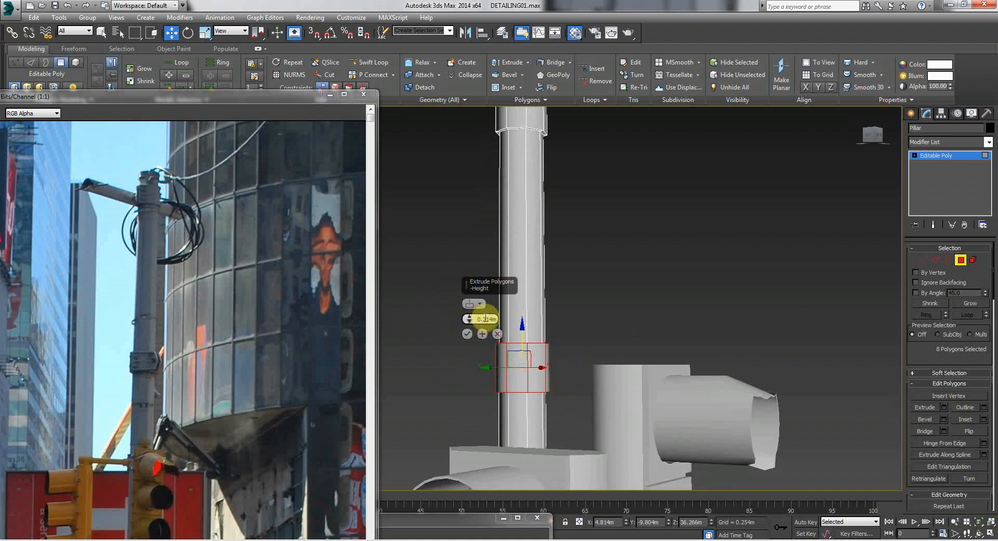
pyautogui.click(467, 333)
pyautogui.click(459, 316)
# Inspect the two clamp bands, the signal heads and the pedestrian box on the pole from several angles.
pyautogui.moveTo(492, 214); pyautogui.dragTo(491, 267, button='middle')
pyautogui.press('Up')
pyautogui.moveTo(492, 270); pyautogui.dragTo(494, 307)
pyautogui.scroll(-10, 494, 306)
pyautogui.moveTo(457, 265); pyautogui.dragTo(474, 221, button='middle')
pyautogui.scroll(5, 474, 221)
pyautogui.moveTo(474, 220); pyautogui.dragTo(477, 205)
pyautogui.scroll(2, 477, 208)
pyautogui.scroll(2, 477, 205)
pyautogui.scroll(-4, 477, 203)
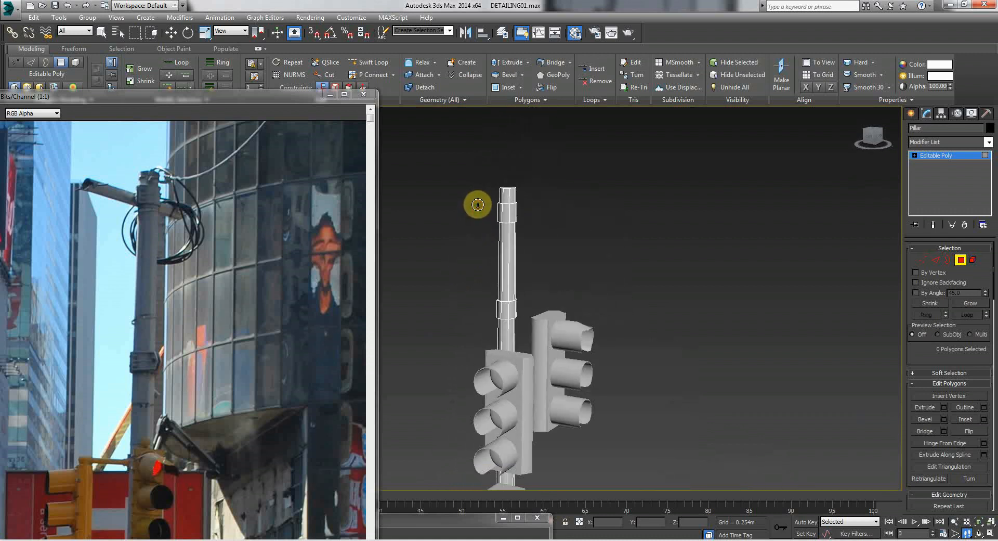
pyautogui.moveTo(477, 243); pyautogui.dragTo(477, 201, button='middle')
pyautogui.scroll(-8, 481, 224)
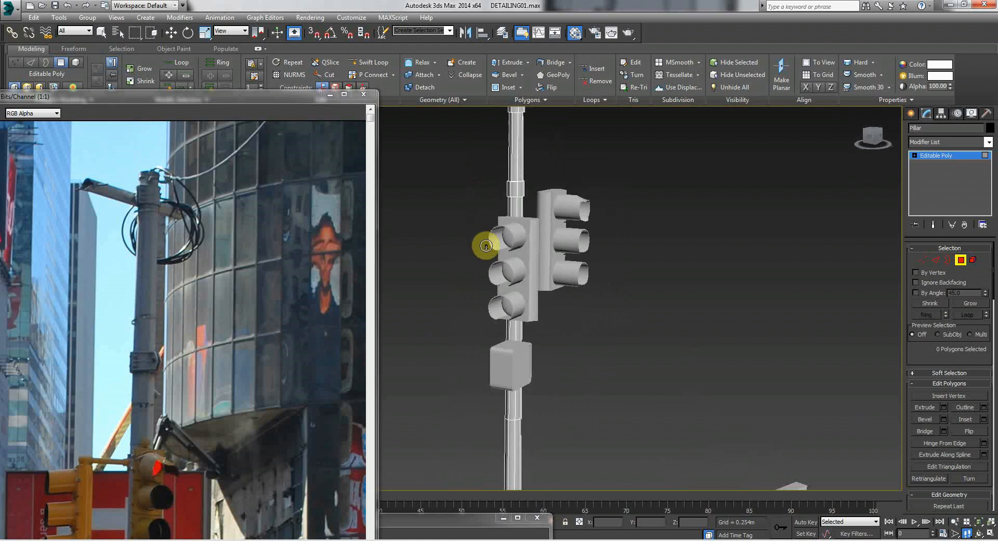
pyautogui.scroll(8, 475, 216)
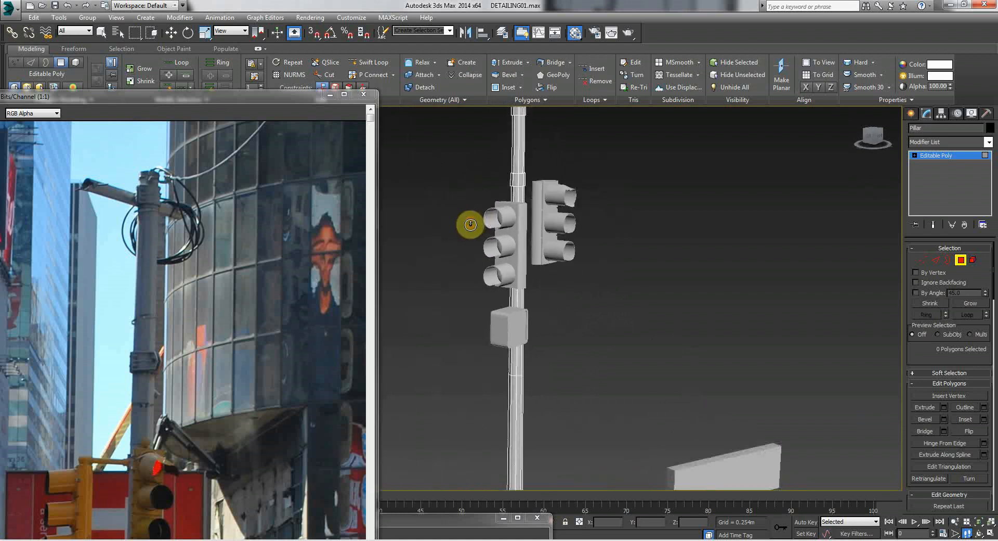
pyautogui.moveTo(472, 197); pyautogui.dragTo(466, 247, button='middle')
pyautogui.moveTo(421, 276); pyautogui.dragTo(575, 274, button='middle')
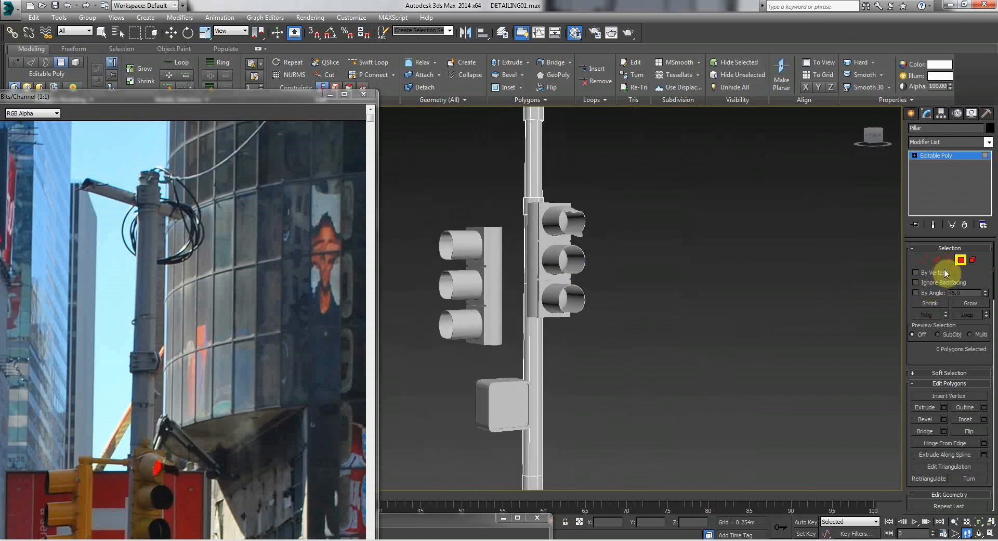
# Leave polygon editing on the pole and move the pedestrian signal box sideways away from the pole.
pyautogui.click(960, 260)
pyautogui.rightClick(748, 302)
pyautogui.click(606, 361)
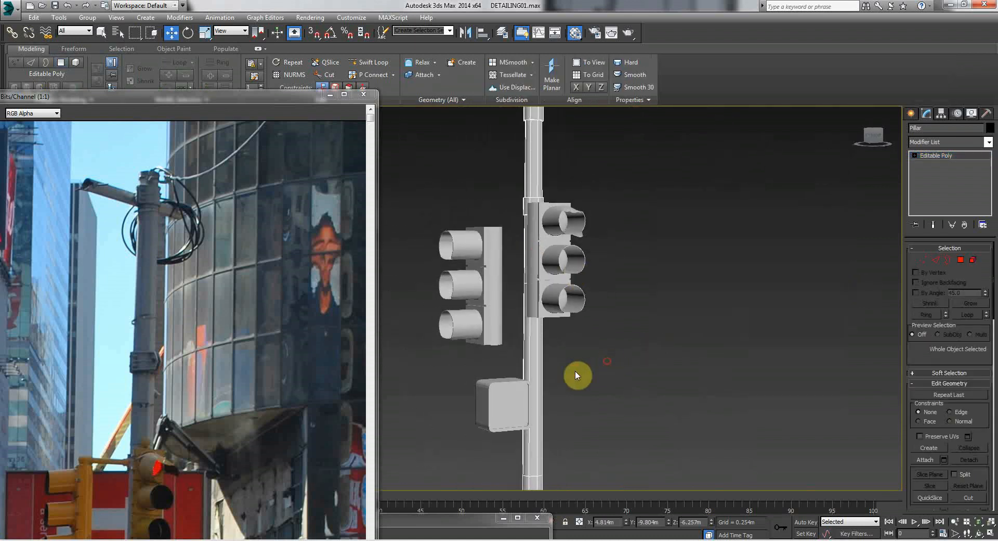
pyautogui.click(482, 401)
pyautogui.moveTo(530, 429); pyautogui.dragTo(505, 429)
pyautogui.click(672, 412)
# Examine the horizontal brackets that hold the signal heads and pedestrian box to the pole in the reference photo.
pyautogui.scroll(-2, 127, 394)
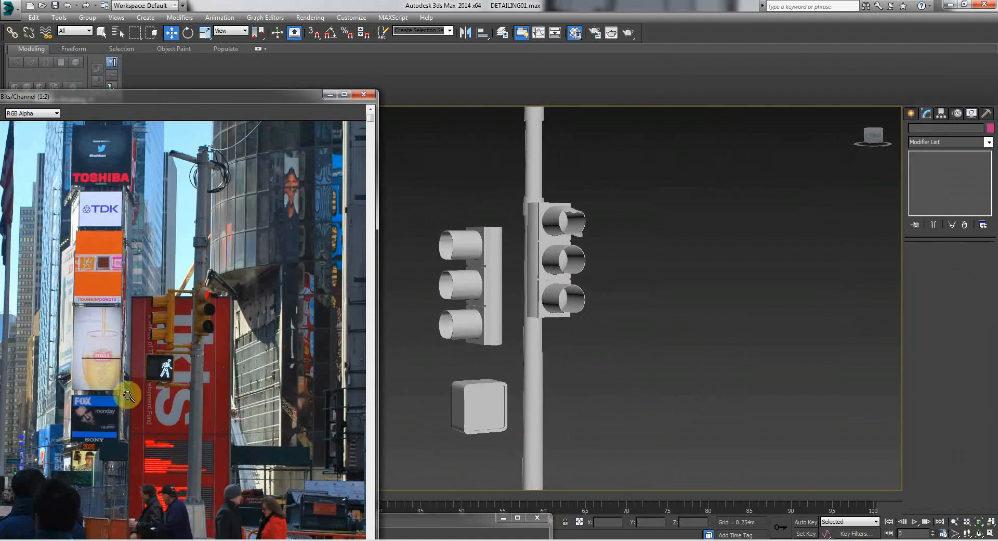
pyautogui.scroll(2, 140, 349)
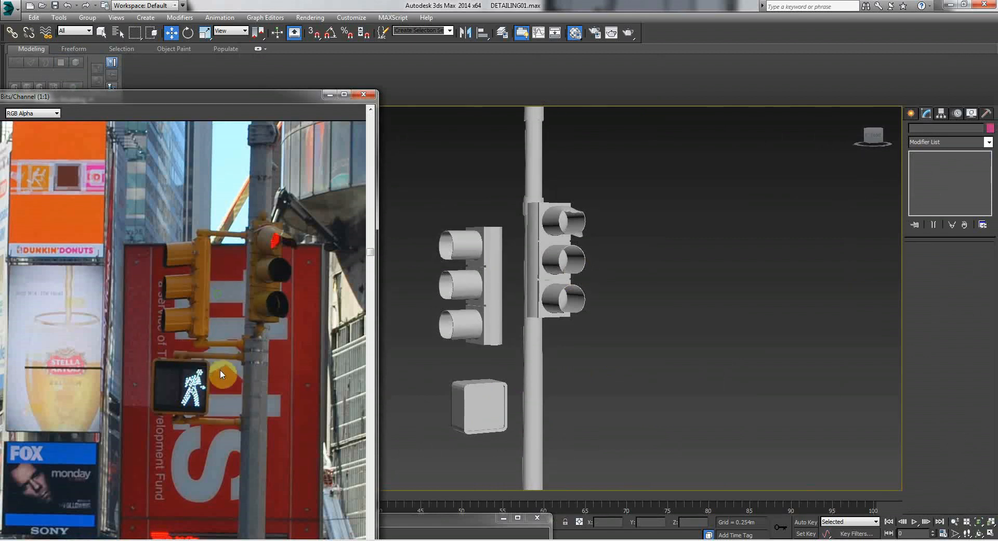
pyautogui.scroll(3, 211, 356)
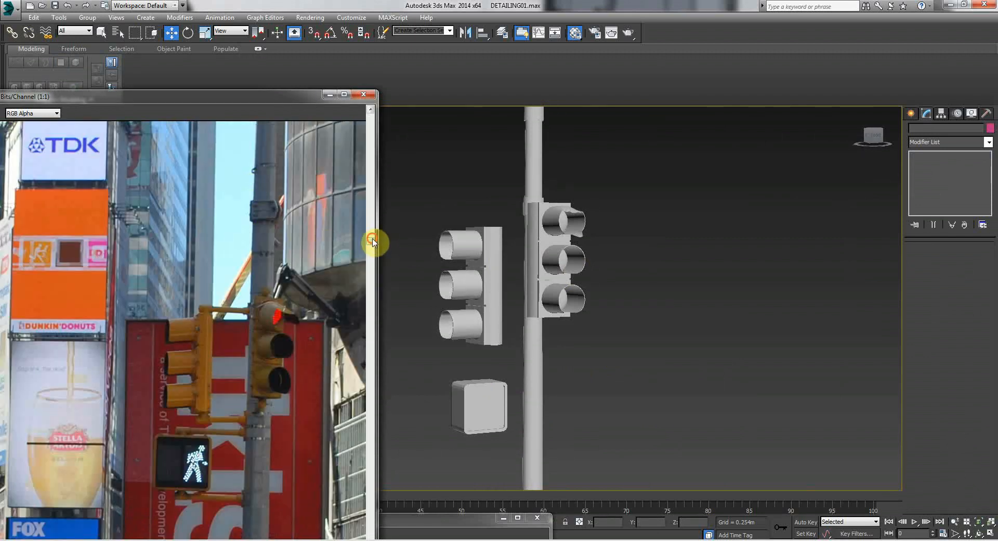
pyautogui.scroll(-1, 372, 175)
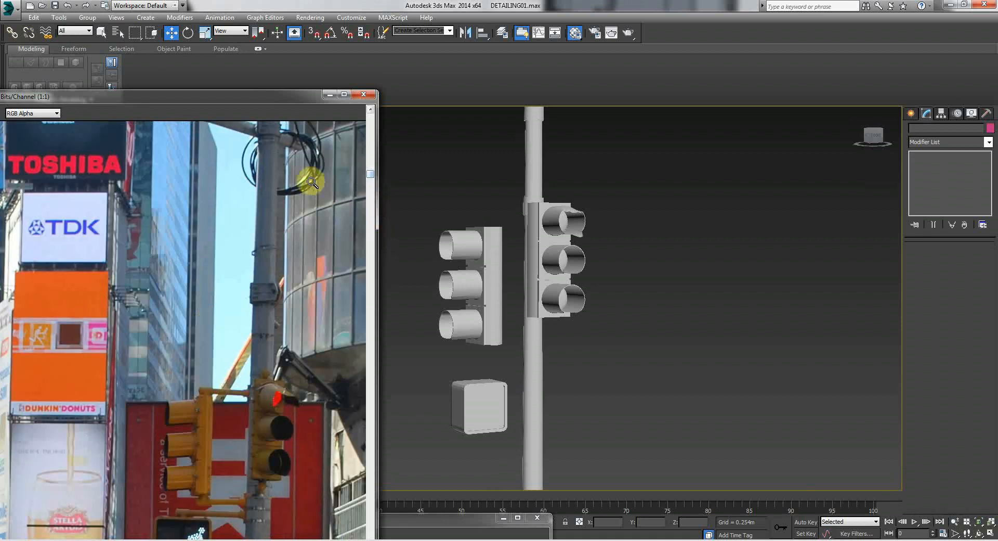
pyautogui.keyDown('ctrl'); pyautogui.click(249, 125); pyautogui.keyUp('ctrl')
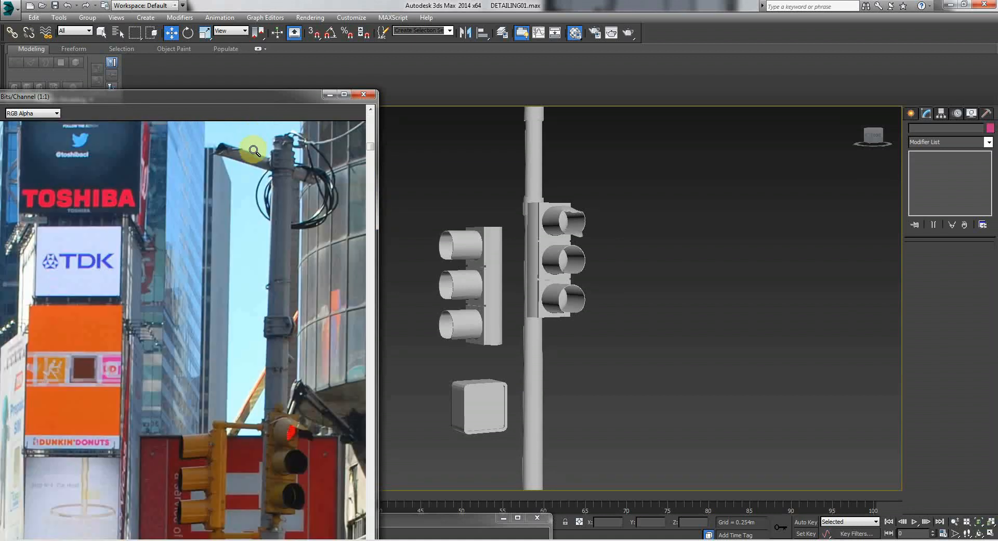
pyautogui.keyDown('ctrl'); pyautogui.rightClick(266, 206); pyautogui.keyUp('ctrl')
pyautogui.keyDown('ctrl'); pyautogui.click(245, 374); pyautogui.keyUp('ctrl')
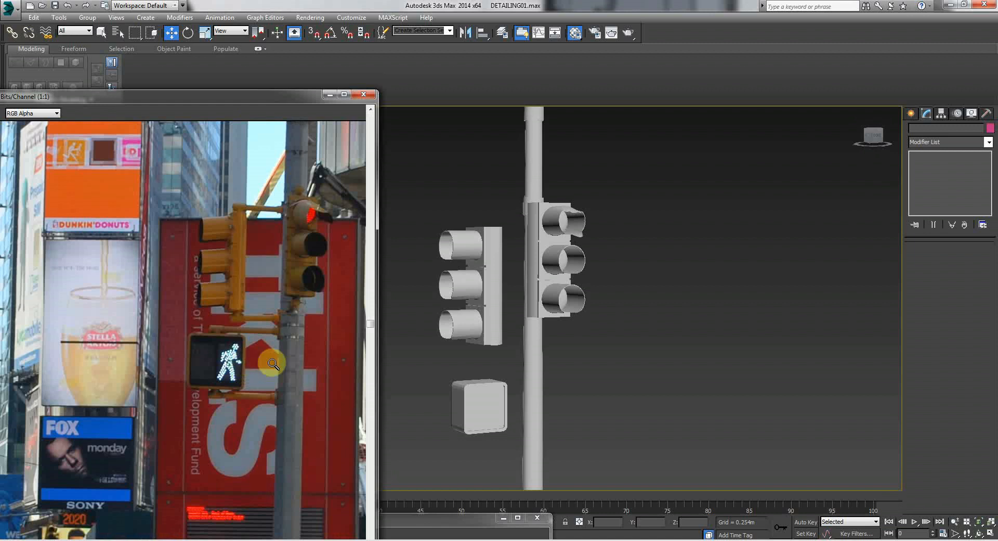
# Draw a cylinder about 0.54 m in radius and 8.97 m high in the left view, beside the pole below the pedestrian box.
pyautogui.click(647, 309)
pyautogui.press('l')
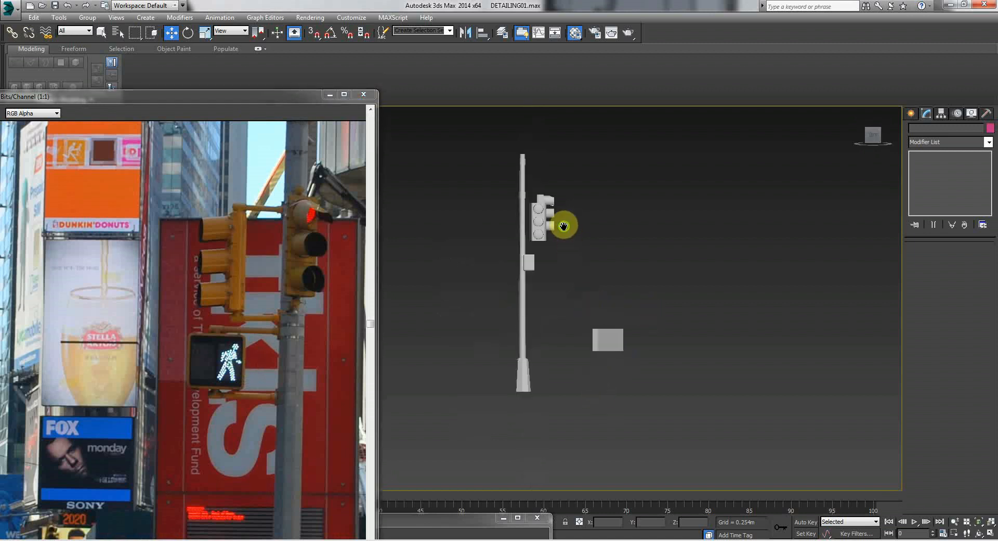
pyautogui.scroll(3, 562, 229)
pyautogui.moveTo(562, 237); pyautogui.dragTo(567, 253, button='middle')
pyautogui.moveTo(403, 218); pyautogui.dragTo(419, 303, button='middle')
pyautogui.scroll(3, 489, 259)
pyautogui.moveTo(469, 245); pyautogui.dragTo(494, 334, button='middle')
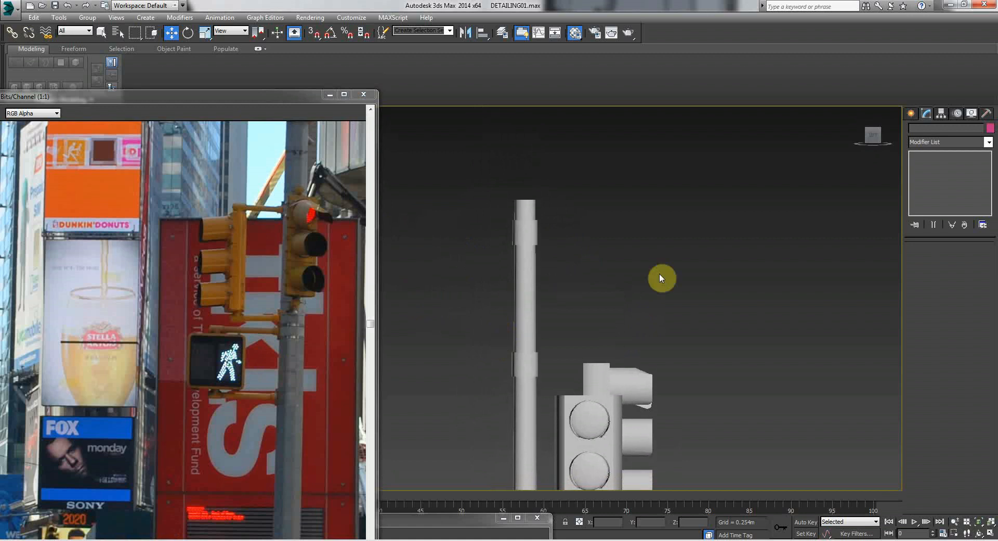
pyautogui.click(912, 112)
pyautogui.click(928, 201)
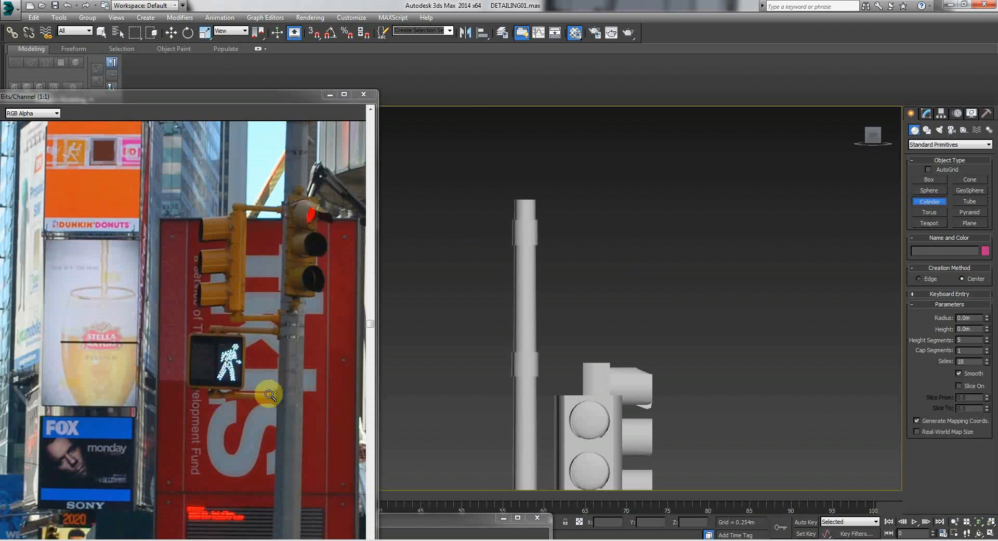
pyautogui.moveTo(456, 362); pyautogui.dragTo(486, 56, button='middle')
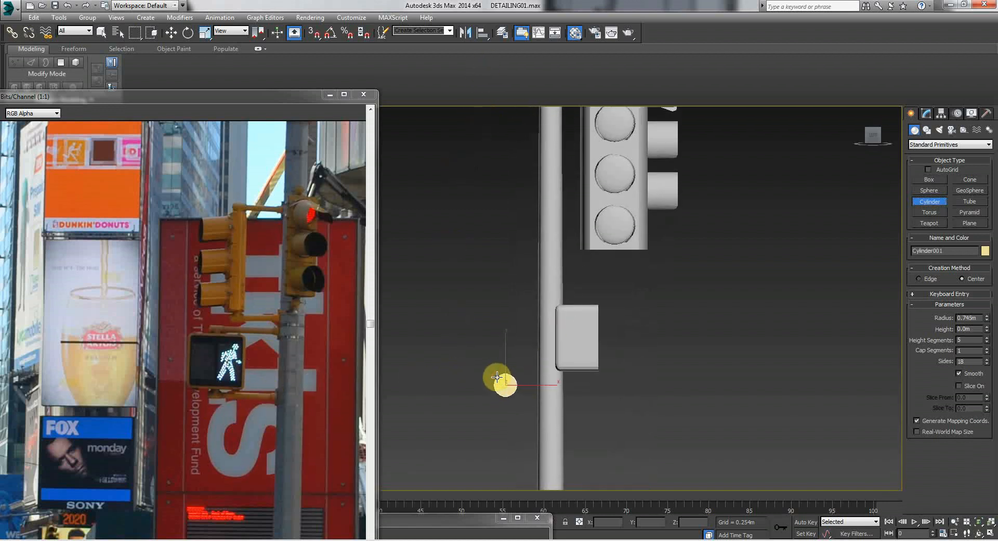
pyautogui.click(497, 243)
pyautogui.press('w')
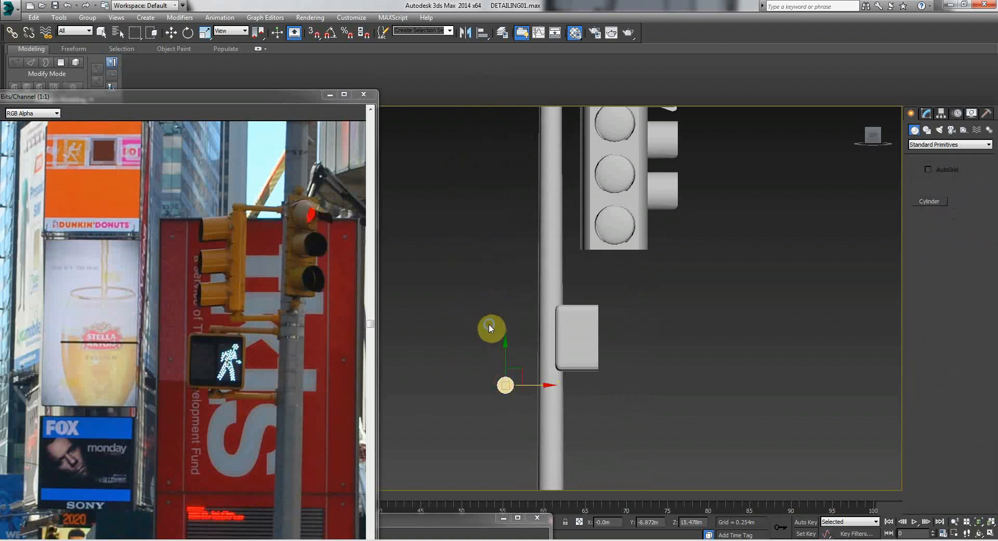
# Set the cylinder to radius 0.29 m, height 7.533 m and one height segment, judging its size in perspective.
pyautogui.press('p')
pyautogui.click(978, 532)
pyautogui.moveTo(456, 347); pyautogui.dragTo(557, 279)
pyautogui.rightClick(564, 279)
pyautogui.moveTo(612, 254); pyautogui.dragTo(546, 338)
pyautogui.click(925, 113)
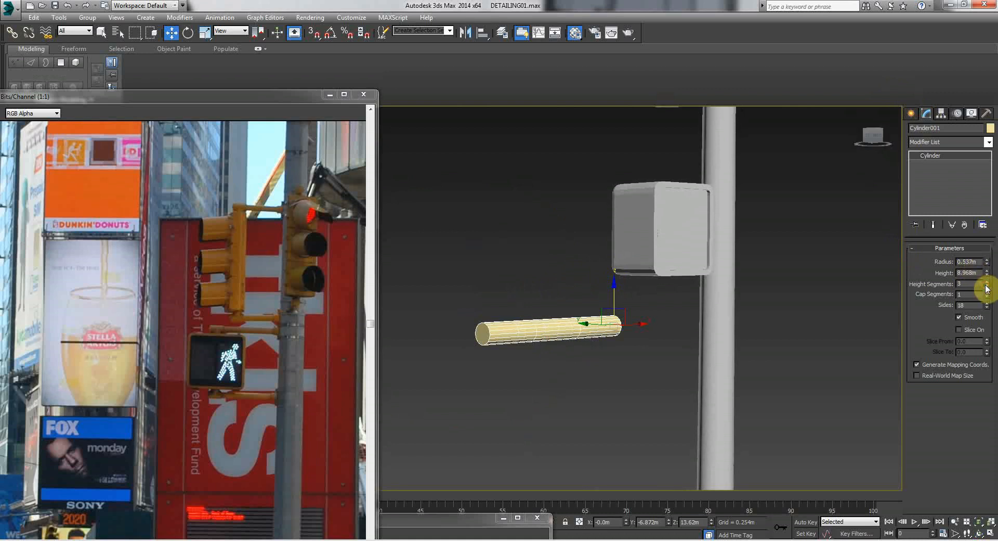
pyautogui.click(642, 342)
pyautogui.click(503, 336)
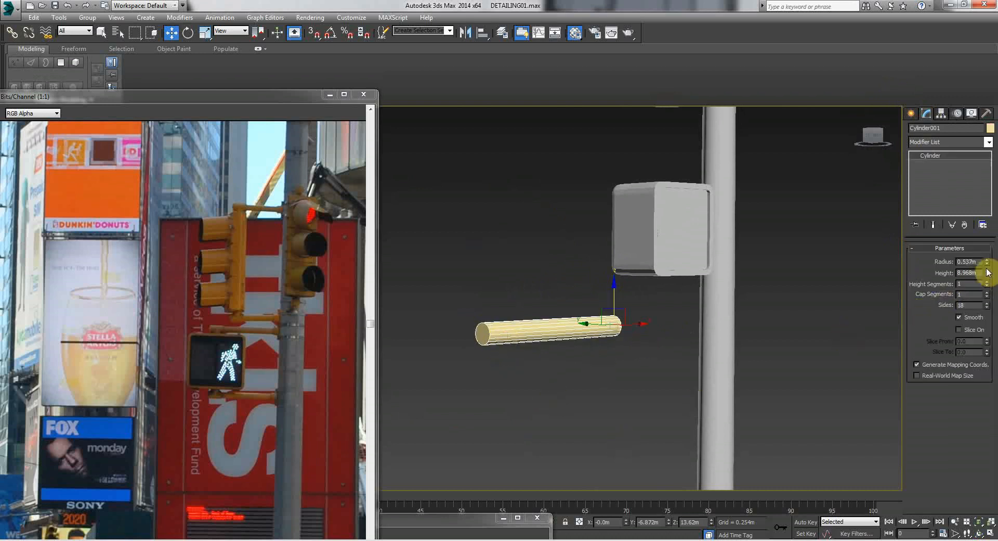
pyautogui.moveTo(987, 264); pyautogui.dragTo(984, 285)
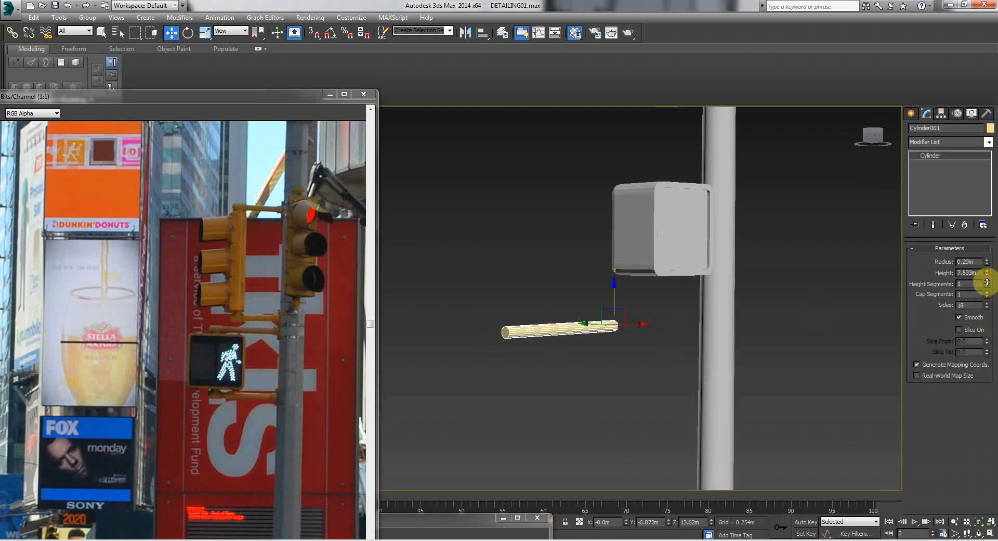
# Convert the thin cylinder to Editable Poly and open the Material Editor.
pyautogui.click(631, 346)
pyautogui.click(534, 330)
pyautogui.rightClick(535, 331)
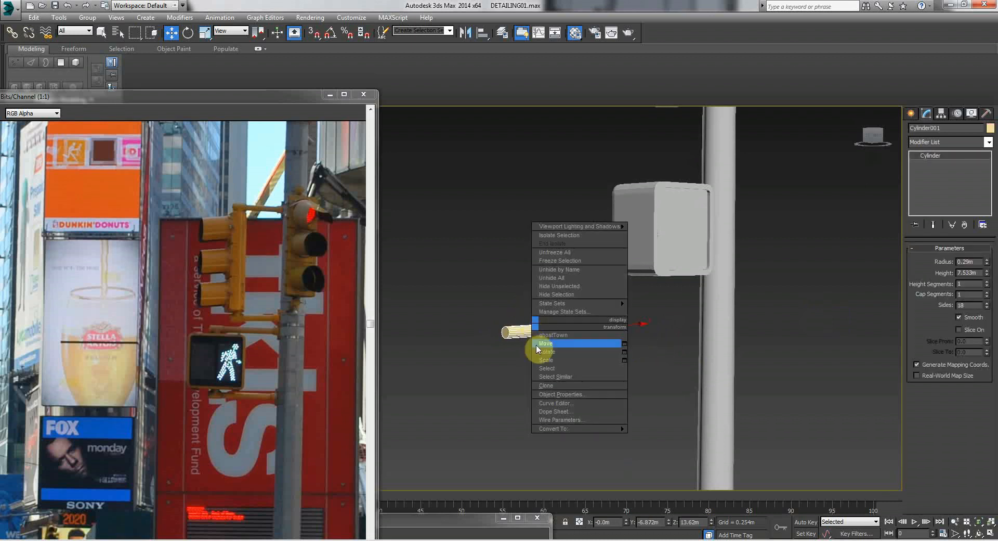
pyautogui.moveTo(559, 430)
pyautogui.click(645, 436)
pyautogui.click(515, 340)
pyautogui.moveTo(467, 299); pyautogui.dragTo(552, 362)
pyautogui.click(577, 33)
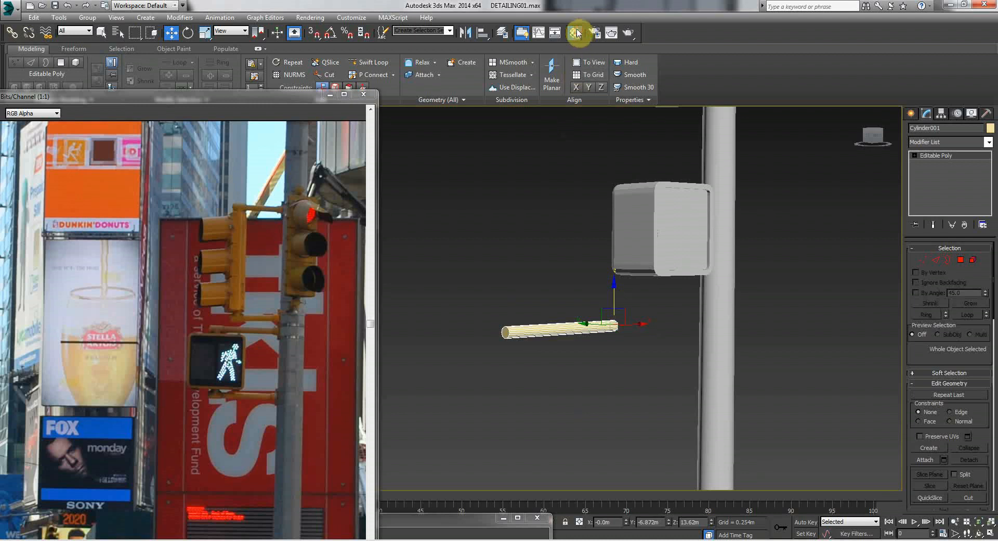
# Assign the 01 - Default material to the thin cylinder and move the Material Editor away from the reference photo's traffic light.
pyautogui.moveTo(54, 406); pyautogui.dragTo(521, 332)
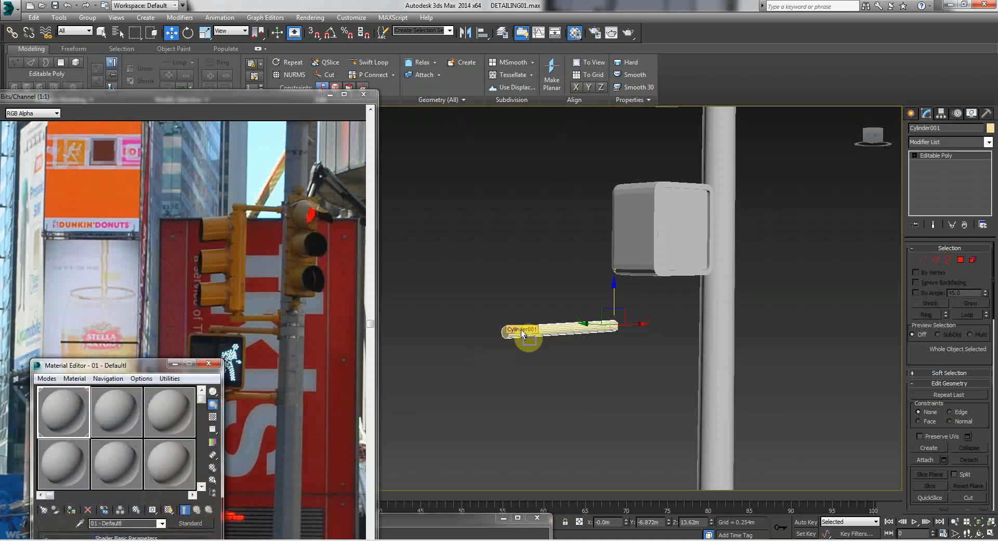
pyautogui.click(529, 408)
pyautogui.click(504, 327)
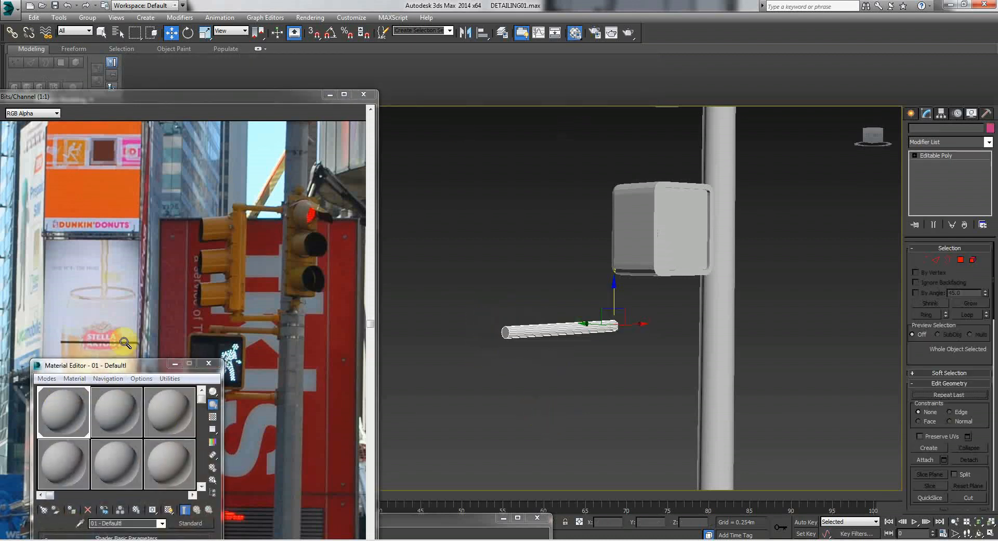
pyautogui.moveTo(118, 368); pyautogui.dragTo(85, 473)
pyautogui.click(495, 376)
pyautogui.press('Up')
pyautogui.moveTo(470, 376); pyautogui.dragTo(436, 381)
pyautogui.press('Up')
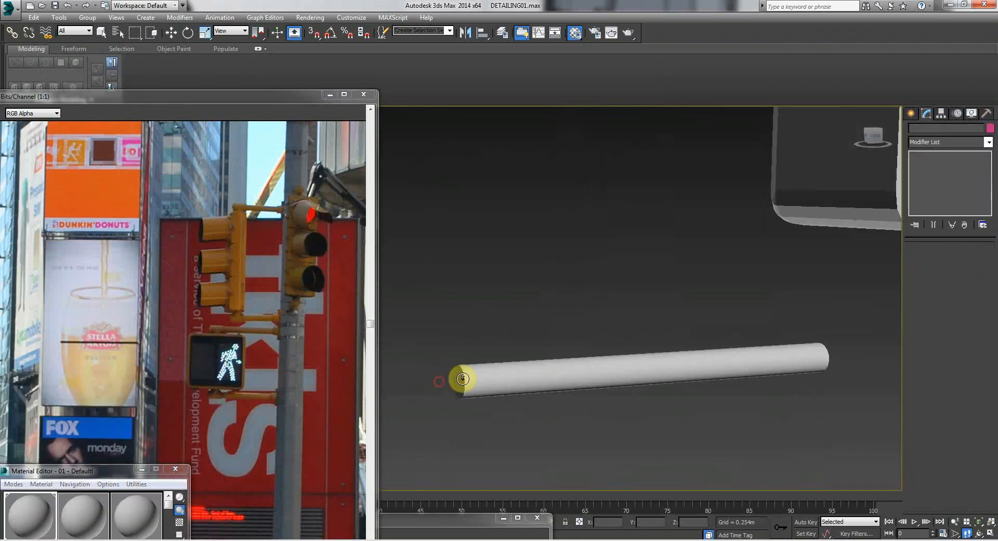
pyautogui.press('Up')
# Select the whole cylinder element and slice it near the end farthest from the pole with a slice plane.
pyautogui.rightClick(488, 375)
pyautogui.click(512, 401)
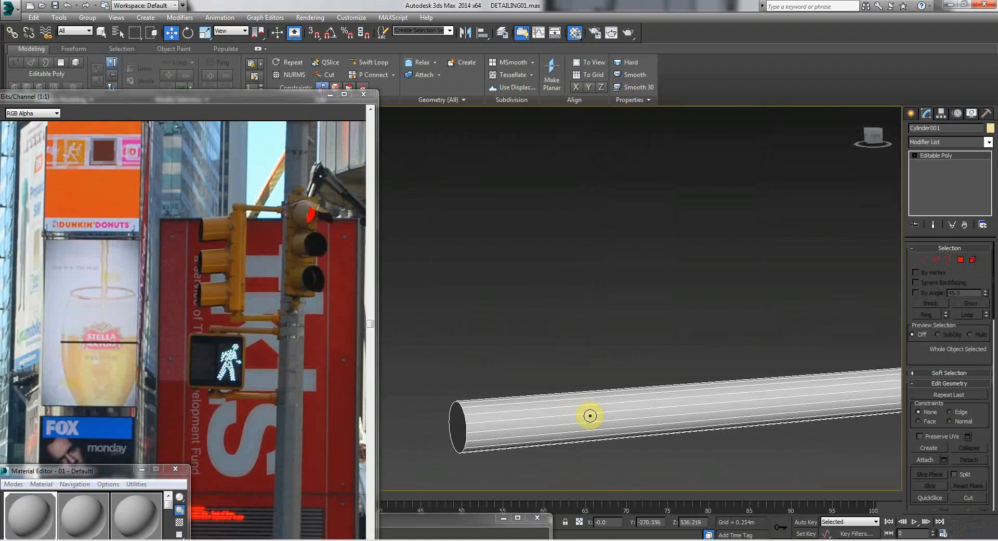
pyautogui.press('Down')
pyautogui.press('Up')
pyautogui.click(972, 260)
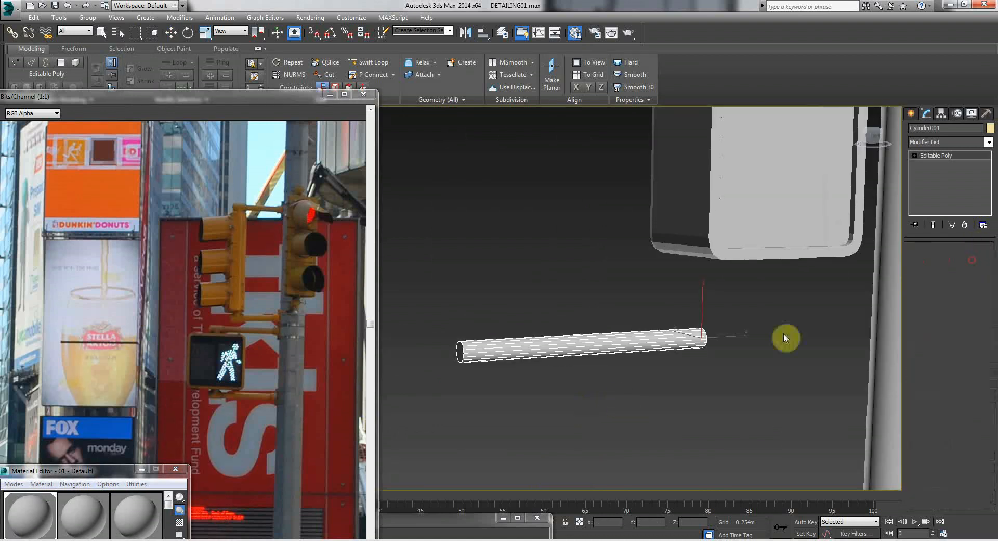
pyautogui.moveTo(440, 308); pyautogui.dragTo(523, 405)
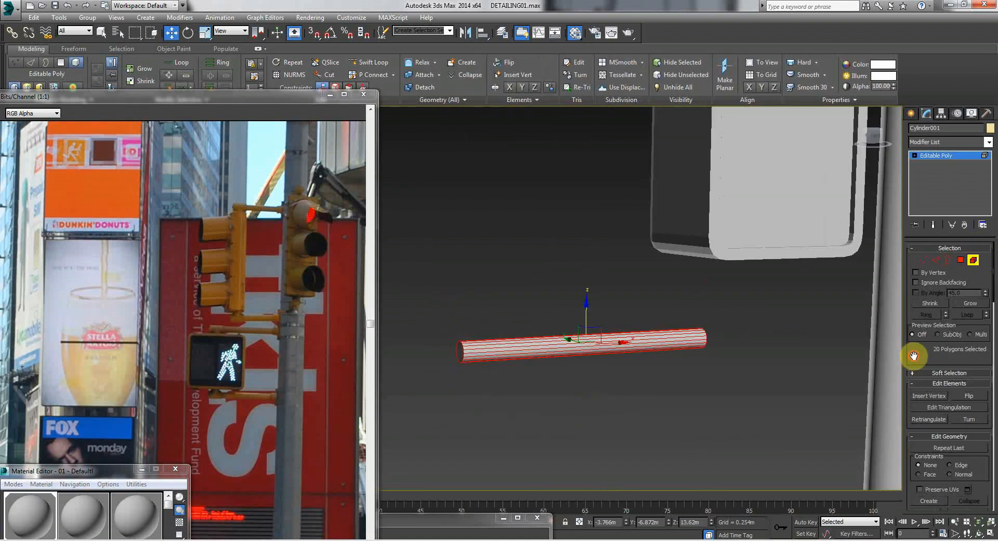
pyautogui.moveTo(913, 356); pyautogui.dragTo(929, 196)
pyautogui.click(928, 369)
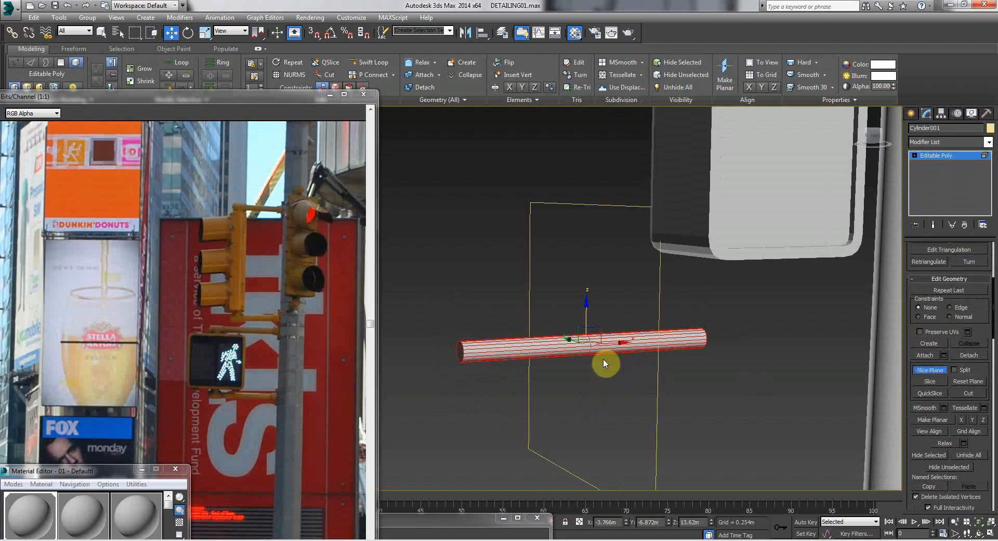
pyautogui.moveTo(609, 343); pyautogui.dragTo(517, 394)
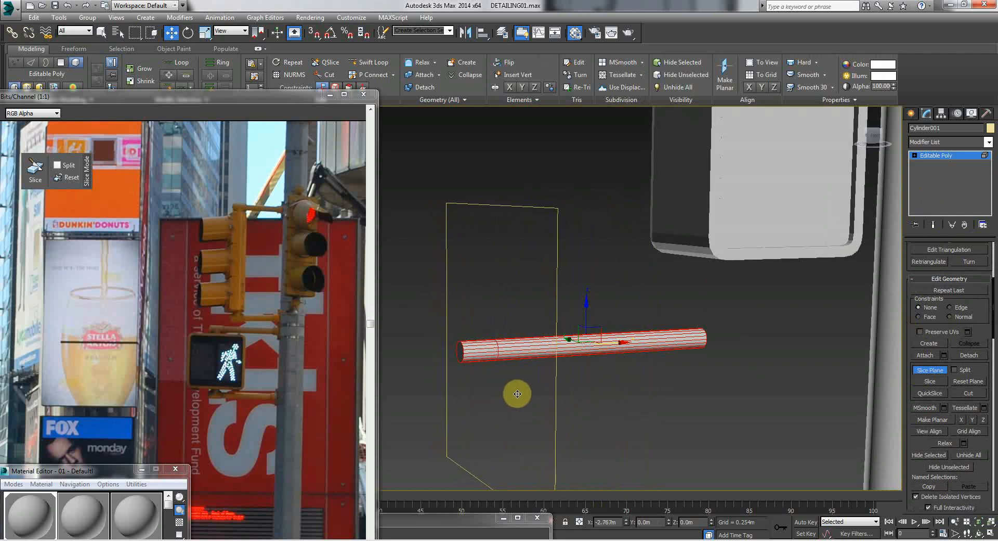
pyautogui.click(927, 381)
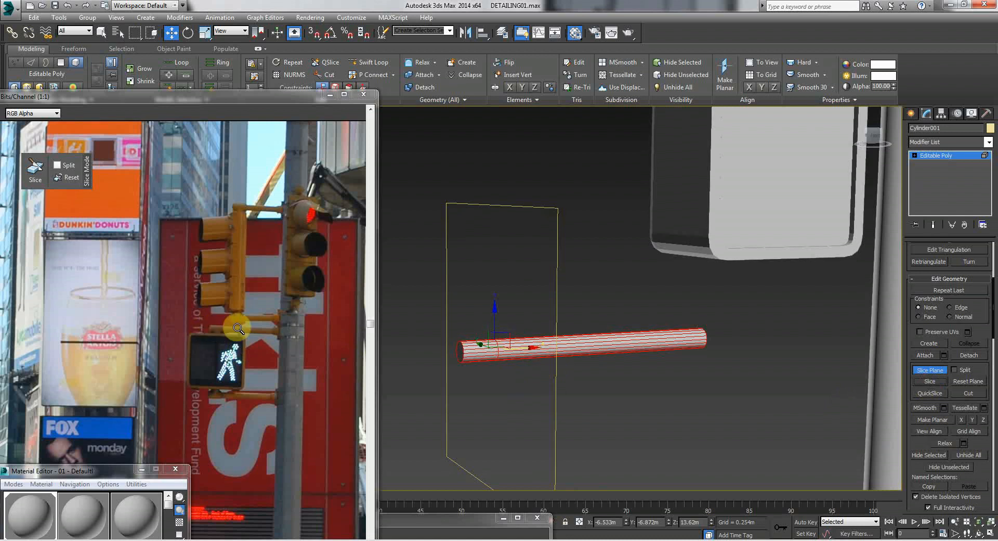
# Slice the cylinder again close to its pole-side end, then leave element editing.
pyautogui.moveTo(524, 348); pyautogui.dragTo(716, 340)
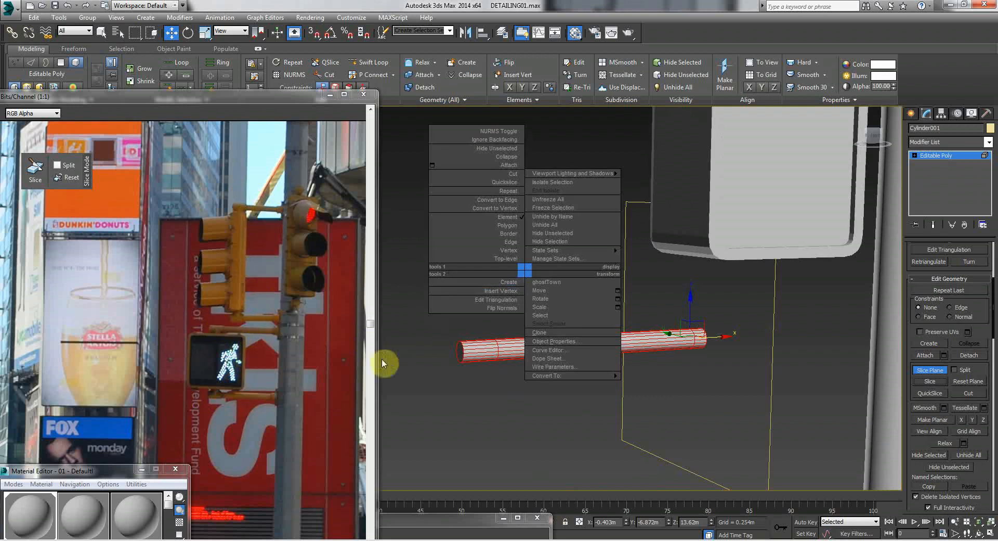
pyautogui.click(407, 341)
pyautogui.moveTo(907, 260); pyautogui.dragTo(907, 388)
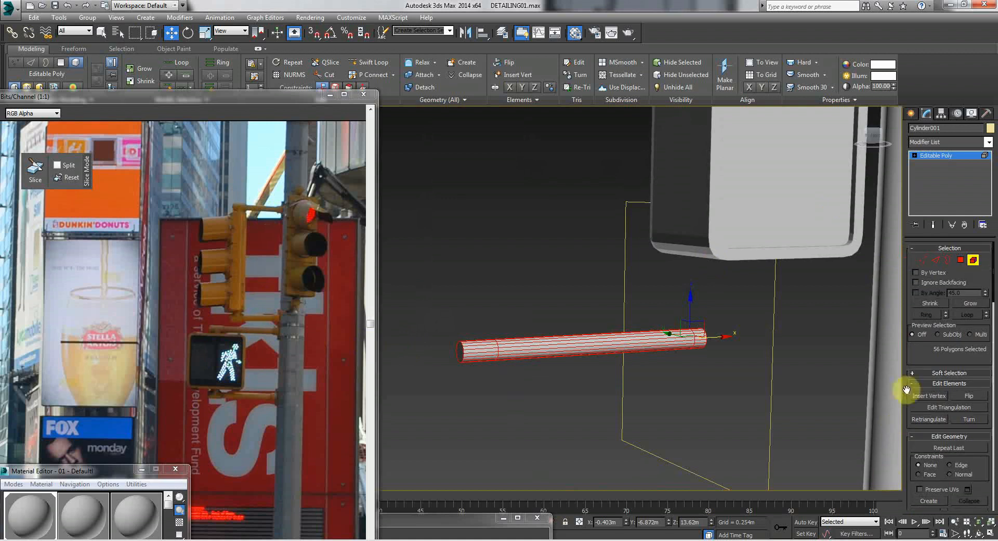
pyautogui.click(973, 262)
pyautogui.click(557, 368)
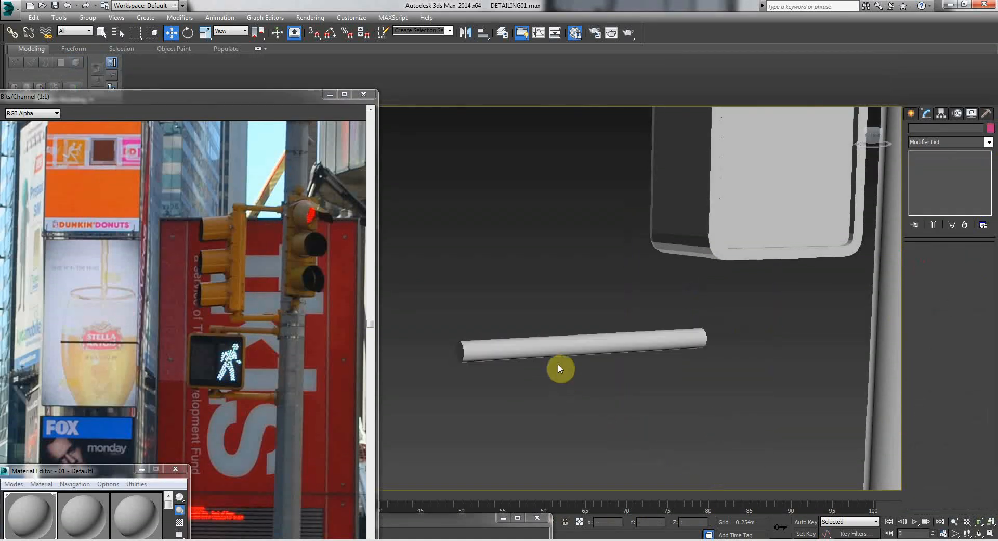
pyautogui.click(548, 338)
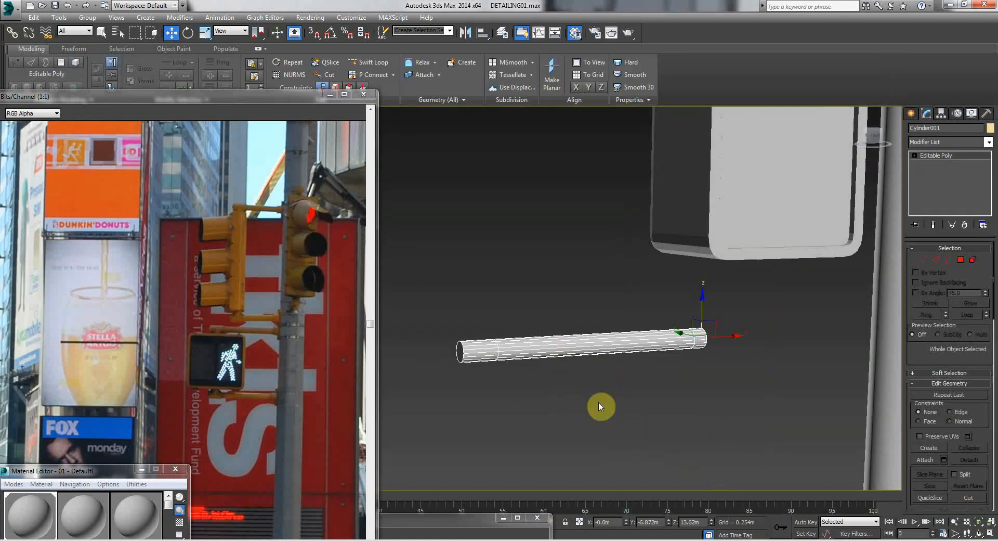
# Extrude the ring of side polygons at the cylinder's far end by Local Normal, about 0.038 m, to form a collar.
pyautogui.click(960, 259)
pyautogui.moveTo(474, 370); pyautogui.dragTo(479, 447)
pyautogui.keyDown('alt'); pyautogui.moveTo(479, 444); pyautogui.dragTo(494, 357, button='middle'); pyautogui.keyUp('alt')
pyautogui.press('Up')
pyautogui.moveTo(495, 357); pyautogui.dragTo(282, 361)
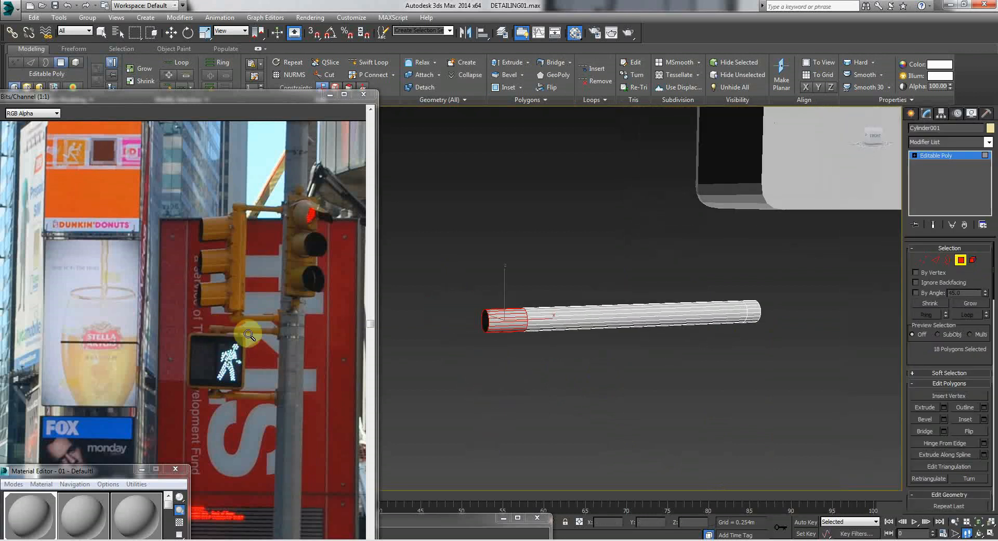
pyautogui.click(943, 407)
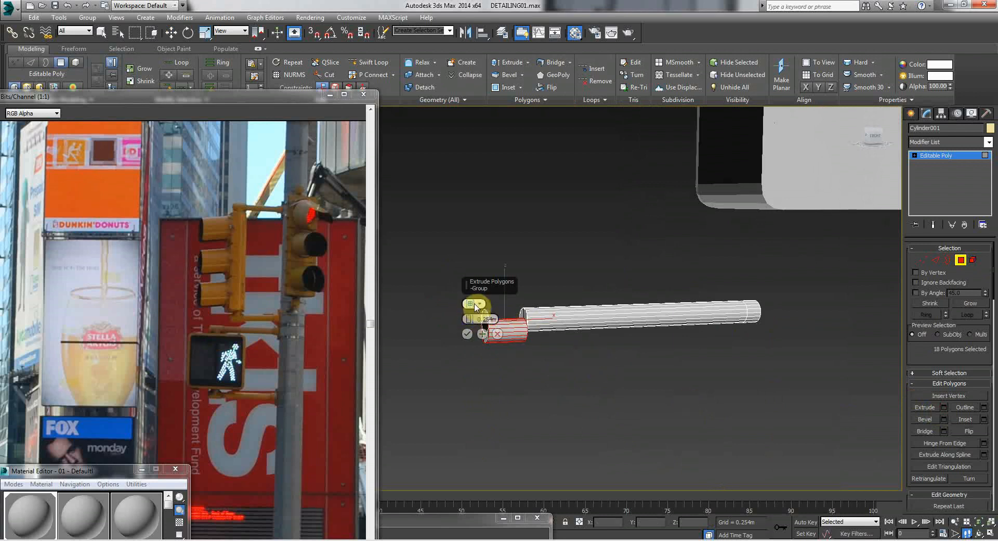
pyautogui.click(480, 306)
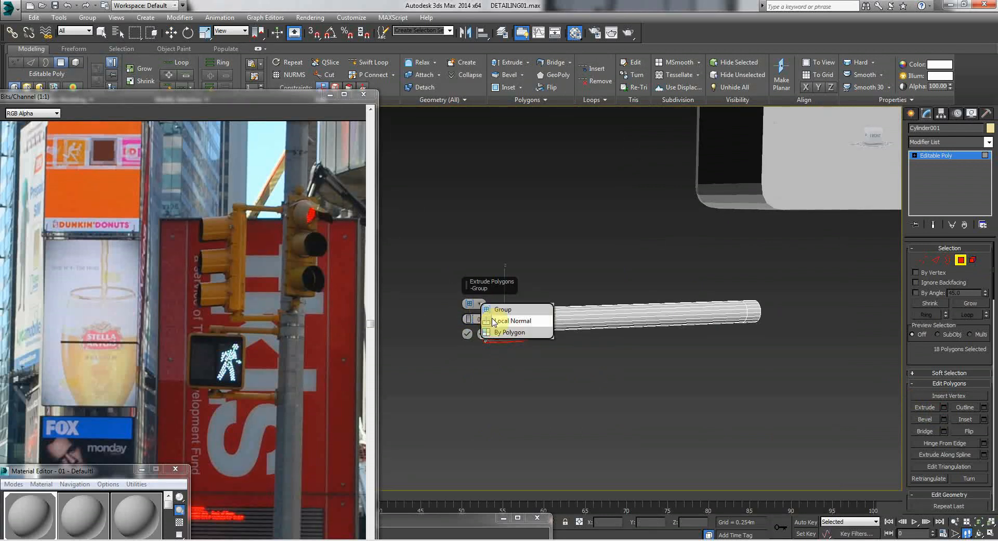
pyautogui.click(489, 321)
pyautogui.moveTo(470, 322); pyautogui.dragTo(475, 360)
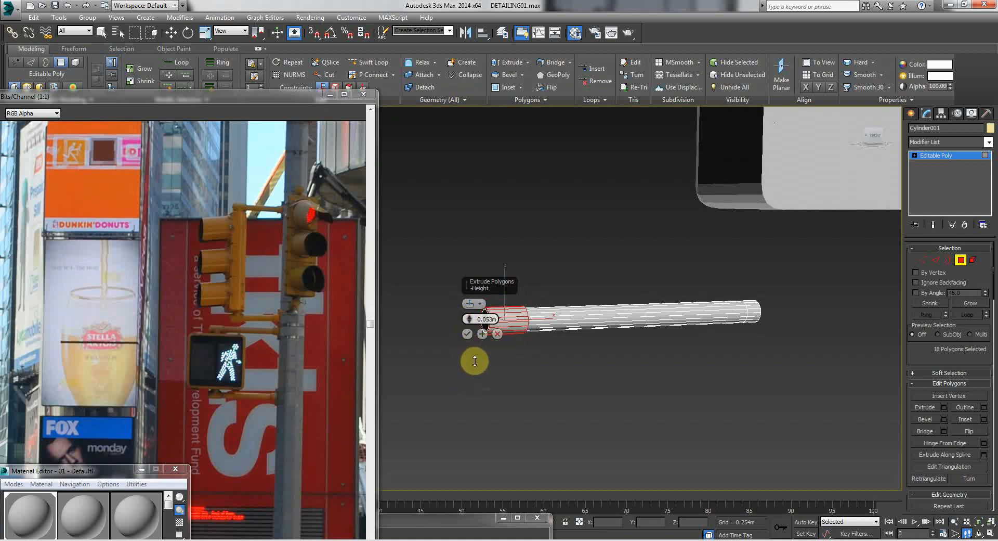
pyautogui.click(467, 333)
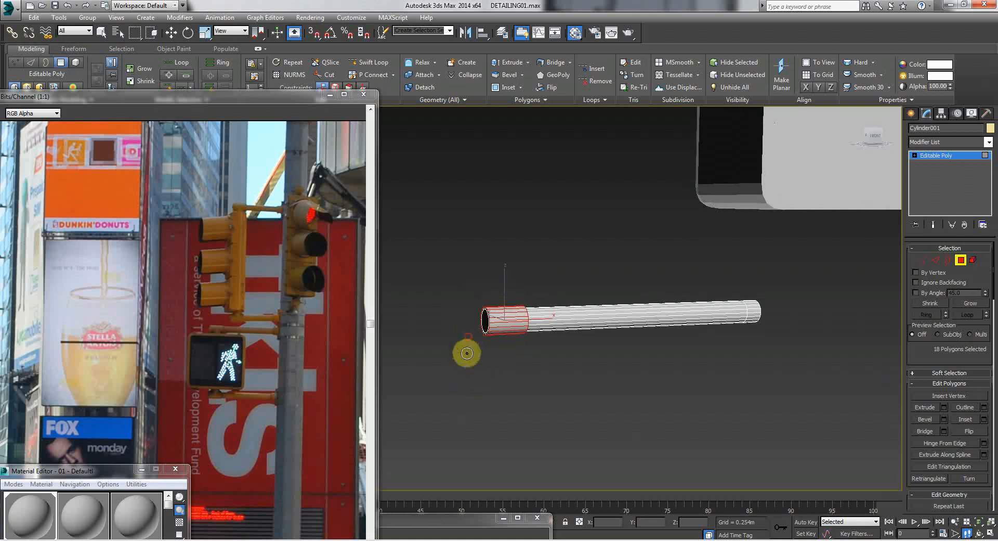
# Compare the collar with the bracket in the enlarged reference photo and scale its polygons to about 97% along X.
pyautogui.scroll(5, 506, 346)
pyautogui.press('Right')
pyautogui.moveTo(508, 346); pyautogui.dragTo(392, 344)
pyautogui.click(207, 340)
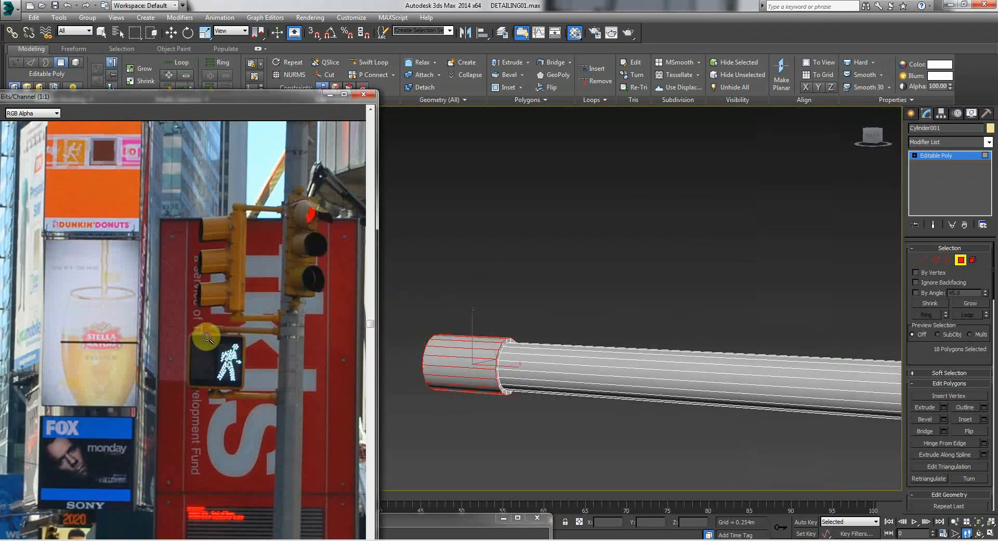
pyautogui.scroll(1, 207, 339)
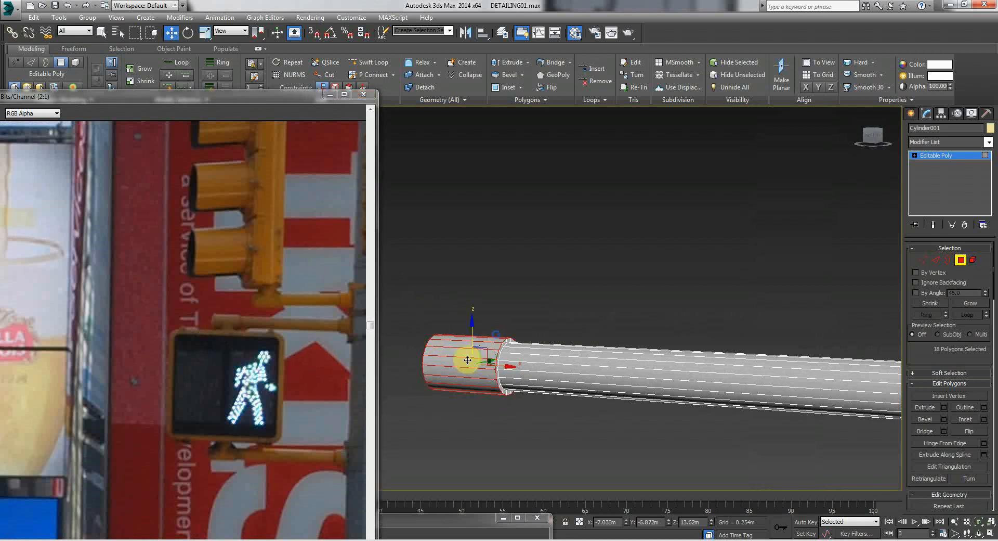
pyautogui.scroll(-3, 482, 373)
pyautogui.press('Left')
pyautogui.moveTo(481, 373); pyautogui.dragTo(521, 381)
pyautogui.press('Up')
pyautogui.rightClick(521, 381)
pyautogui.rightClick(519, 365)
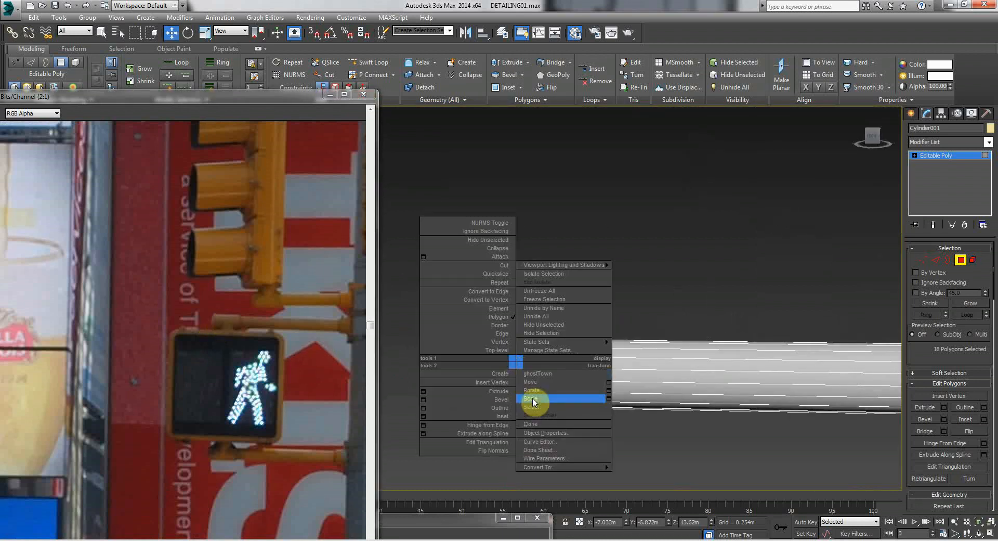
pyautogui.click(532, 398)
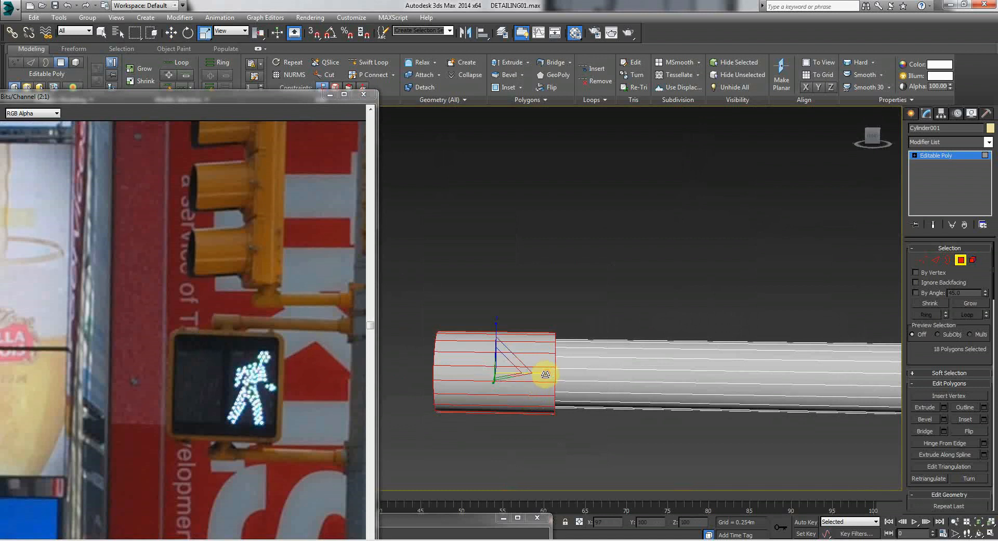
pyautogui.moveTo(545, 375); pyautogui.dragTo(544, 379)
pyautogui.click(490, 426)
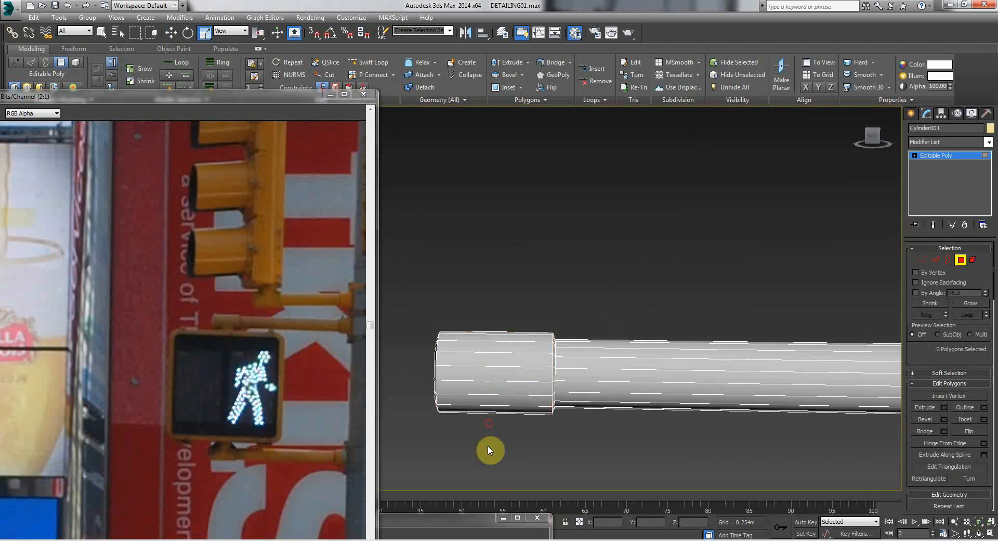
# Move the end-cap polygon inside the collar outward by about 0.04 m and scale it uniformly to about 76%.
pyautogui.press('Down')
pyautogui.press('Left')
pyautogui.moveTo(492, 439); pyautogui.dragTo(549, 437)
pyautogui.press('Up')
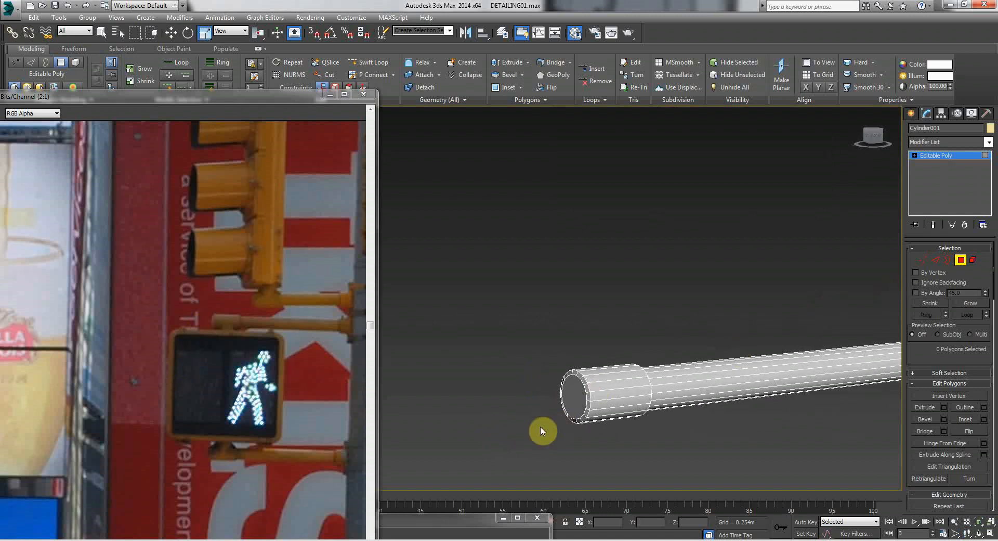
pyautogui.click(576, 393)
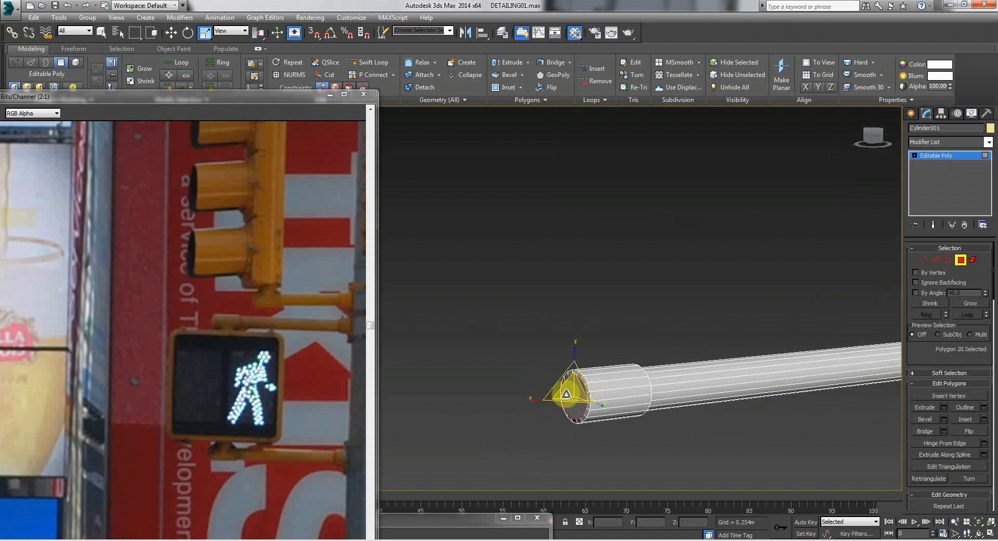
pyautogui.rightClick(564, 392)
pyautogui.click(582, 412)
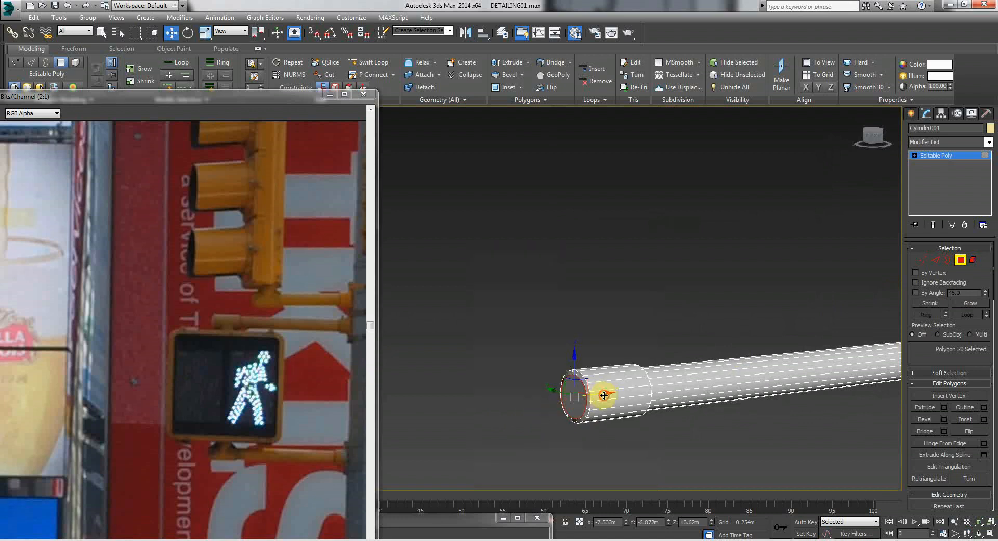
pyautogui.rightClick(566, 394)
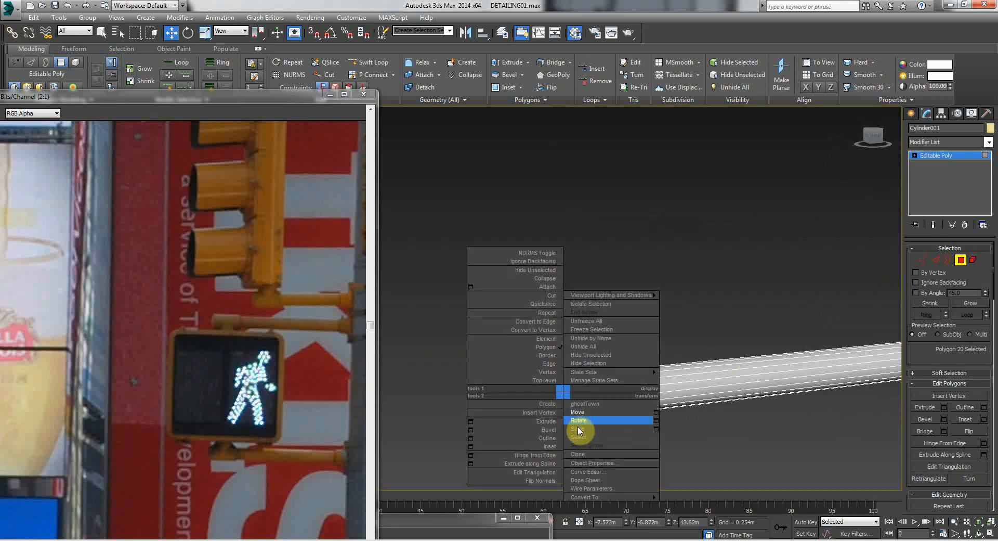
pyautogui.click(575, 427)
pyautogui.moveTo(571, 409); pyautogui.dragTo(569, 393)
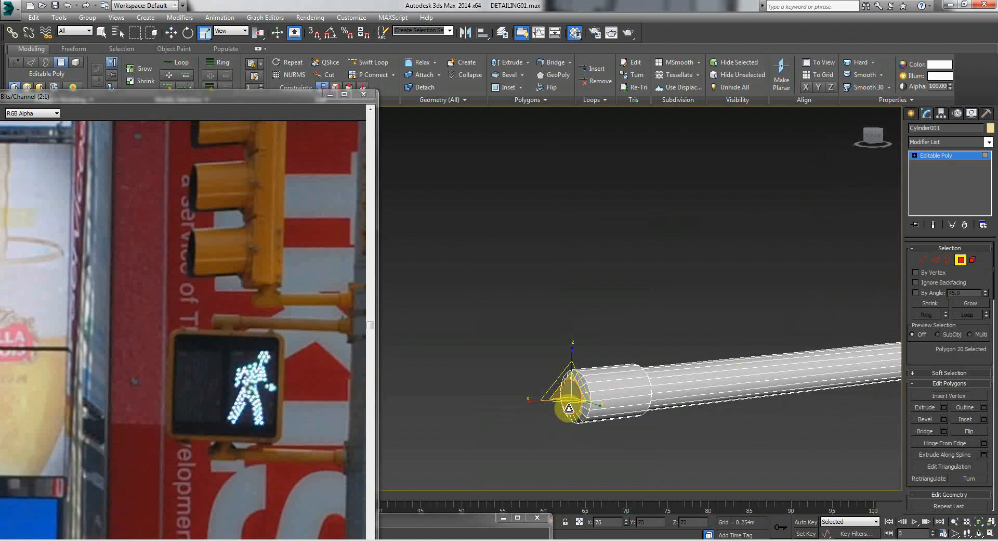
pyautogui.click(535, 330)
# Extrude the ring of side polygons at the cylinder's pole-side end by Local Normal, 0.038 m, as a second collar.
pyautogui.keyDown('alt'); pyautogui.moveTo(646, 383); pyautogui.dragTo(598, 379, button='middle'); pyautogui.keyUp('alt')
pyautogui.moveTo(598, 379); pyautogui.dragTo(596, 379)
pyautogui.moveTo(663, 363); pyautogui.dragTo(584, 358)
pyautogui.press('w')
pyautogui.press('s')
pyautogui.press('w')
pyautogui.press('w')
pyautogui.moveTo(583, 429); pyautogui.dragTo(582, 429)
pyautogui.click(944, 407)
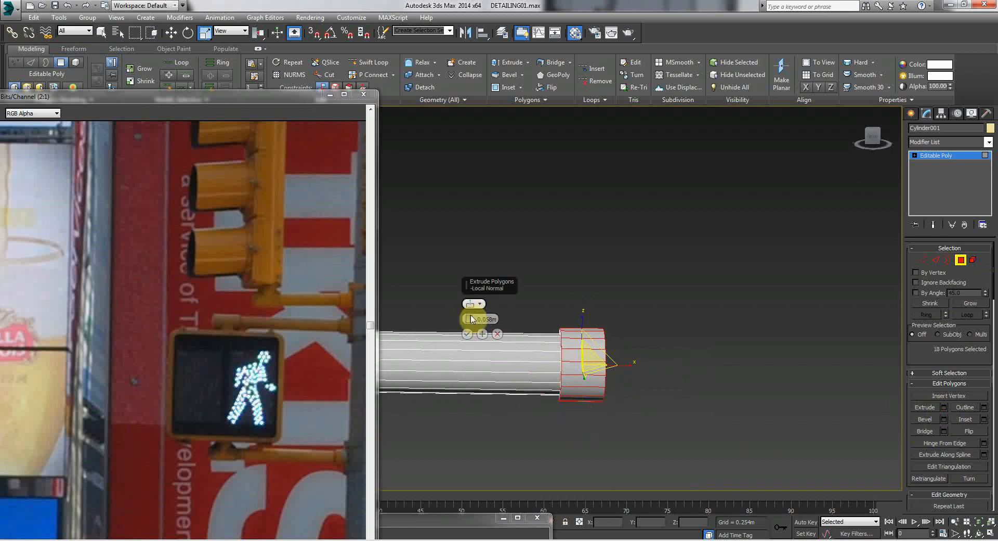
pyautogui.click(467, 333)
# Compare the collars at both ends of the cylinder with the brackets in the reference photo.
pyautogui.moveTo(663, 393); pyautogui.dragTo(625, 354, button='middle')
pyautogui.moveTo(595, 336); pyautogui.dragTo(341, 320)
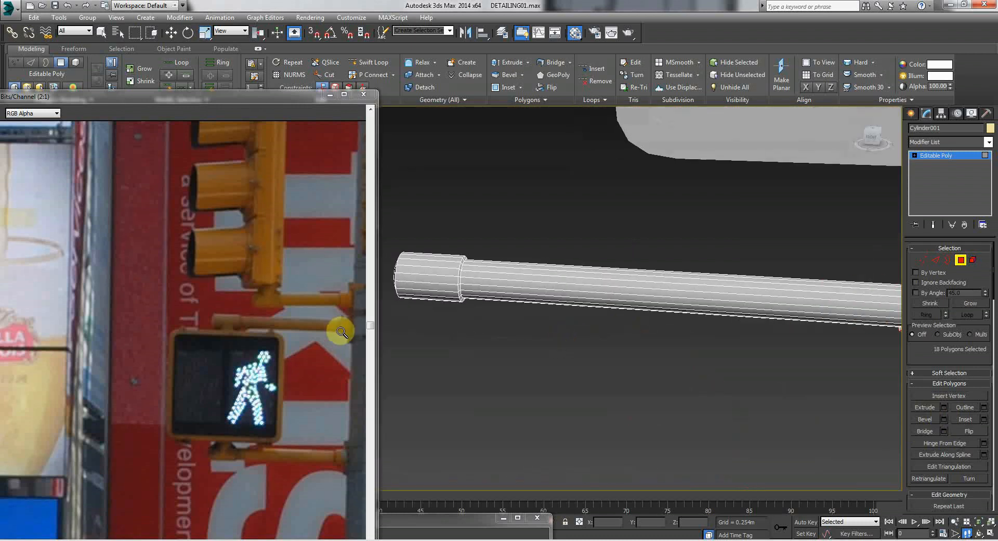
pyautogui.moveTo(582, 329)
pyautogui.mouseDown()
pyautogui.moveTo(663, 323)
pyautogui.moveTo(592, 317)
pyautogui.mouseUp()
pyautogui.rightClick(624, 318)
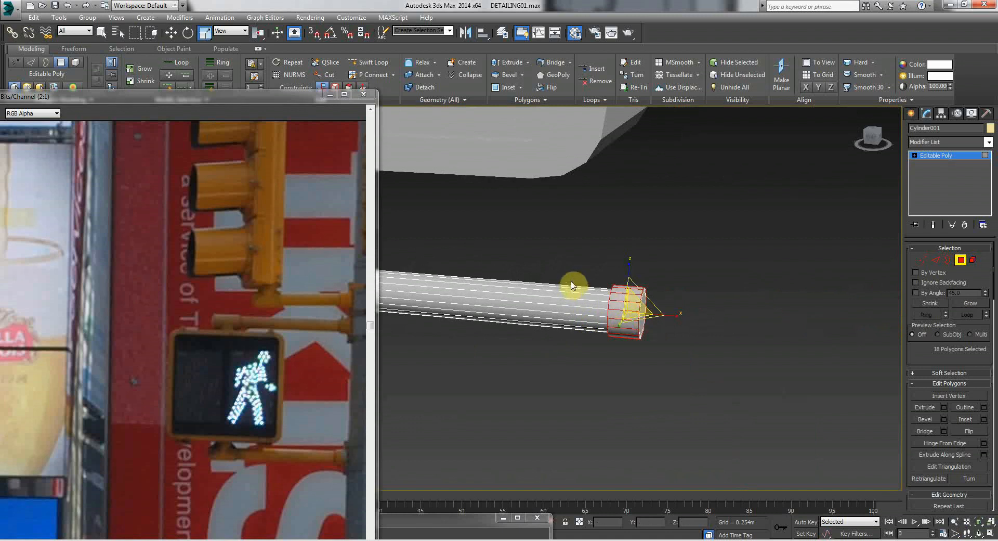
pyautogui.click(578, 266)
pyautogui.press('Up')
pyautogui.press('Up')
pyautogui.press('Down')
pyautogui.press('Down')
pyautogui.moveTo(611, 269); pyautogui.dragTo(640, 265)
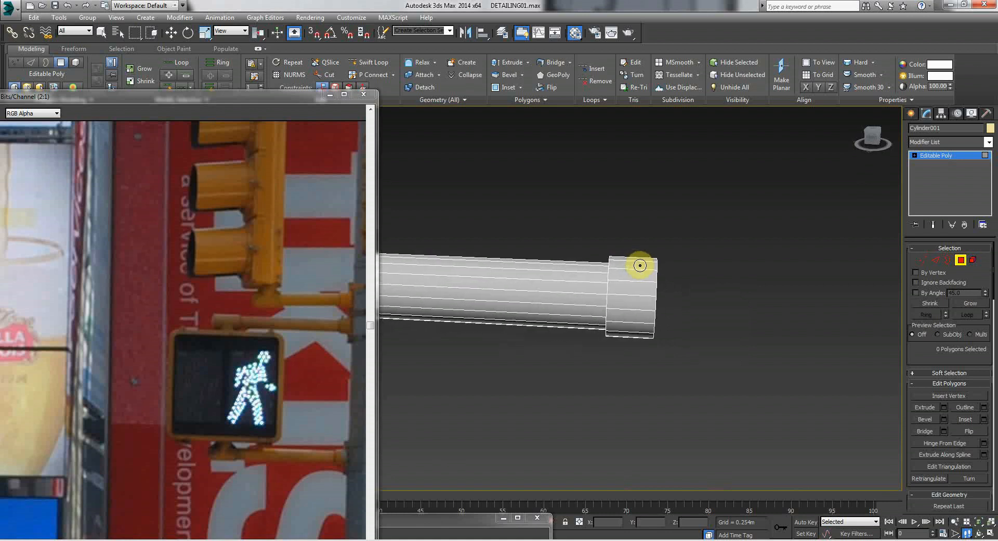
pyautogui.click(923, 259)
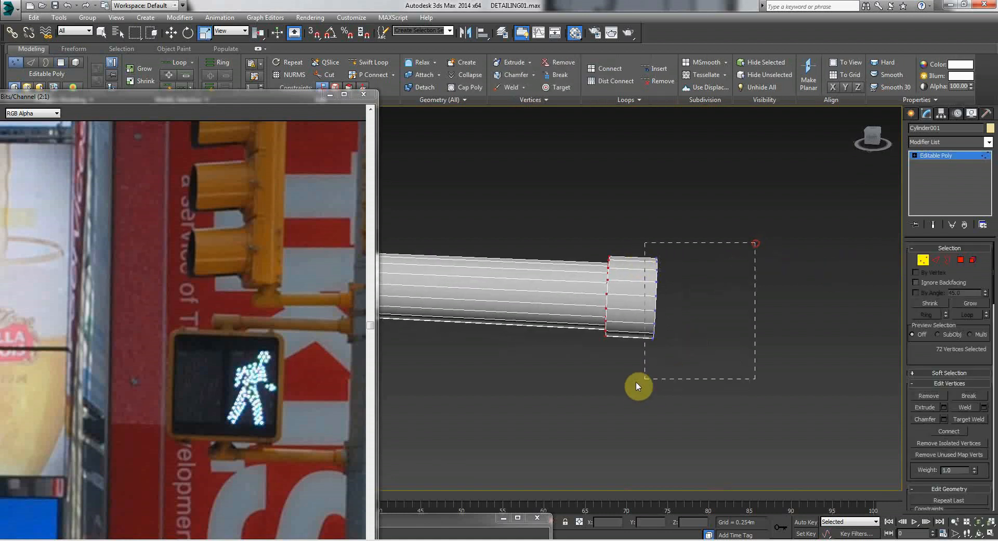
pyautogui.moveTo(634, 381); pyautogui.dragTo(626, 382)
pyautogui.press('Up')
pyautogui.moveTo(619, 307)
pyautogui.mouseDown()
pyautogui.moveTo(652, 308)
pyautogui.moveTo(639, 307)
pyautogui.mouseUp()
pyautogui.press('Down')
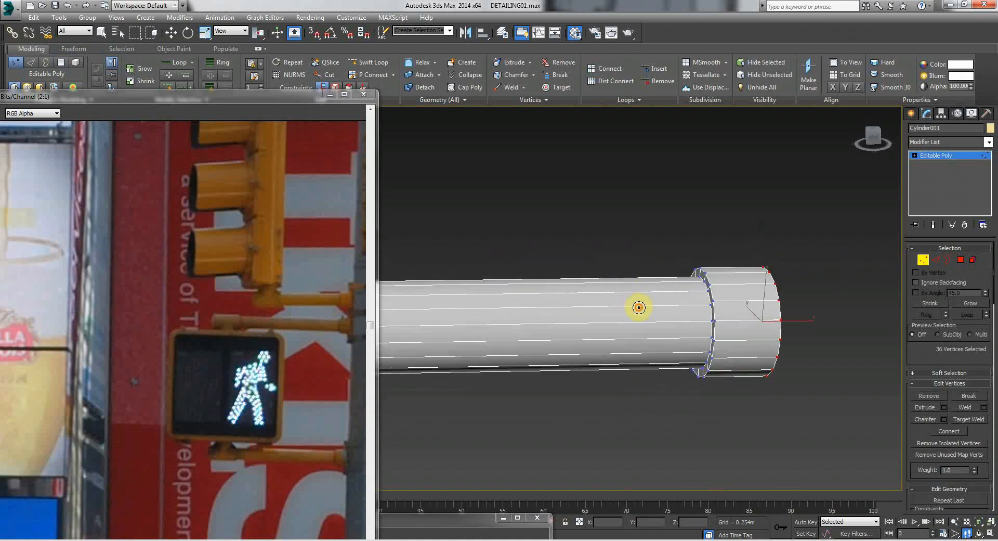
# Select the polygons of the bracket cylinder's pole-side collar and nudge them along X.
pyautogui.click(959, 263)
pyautogui.moveTo(653, 285); pyautogui.dragTo(625, 285, button='middle')
pyautogui.moveTo(460, 236); pyautogui.dragTo(546, 448)
pyautogui.rightClick(488, 308)
pyautogui.click(502, 323)
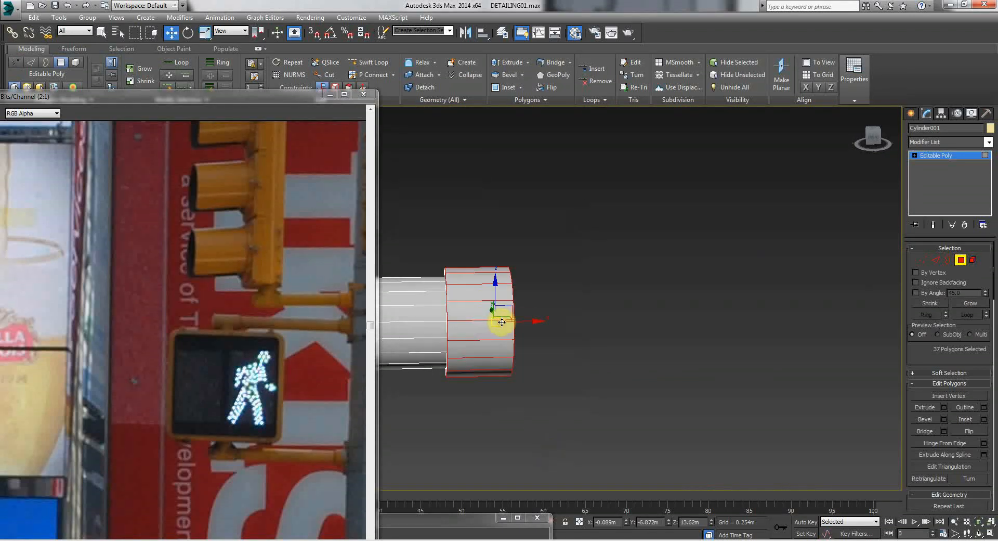
pyautogui.moveTo(524, 321)
pyautogui.mouseDown()
pyautogui.moveTo(535, 323)
pyautogui.moveTo(485, 329)
pyautogui.moveTo(531, 334)
pyautogui.mouseUp()
pyautogui.click(539, 394)
pyautogui.scroll(-8, 461, 368)
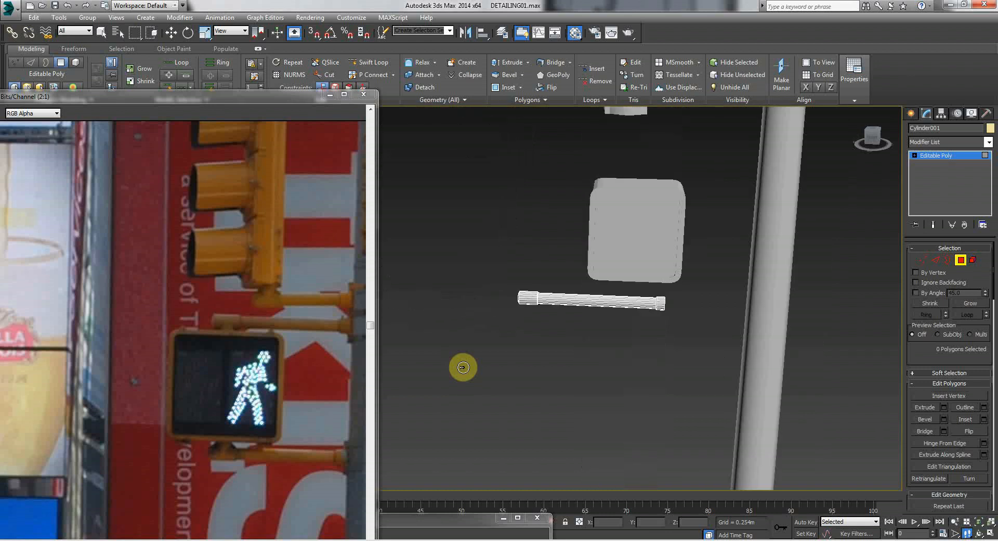
# Leave polygon editing and move the whole bracket cylinder slightly toward the pole.
pyautogui.scroll(4, 465, 364)
pyautogui.scroll(-2, 470, 361)
pyautogui.scroll(2, 488, 361)
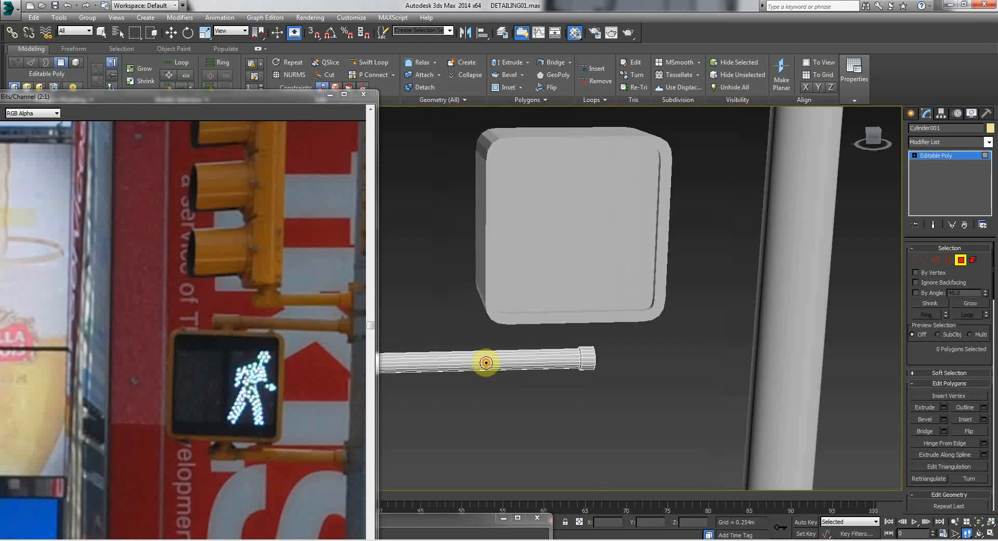
pyautogui.moveTo(530, 383); pyautogui.dragTo(564, 338, button='middle')
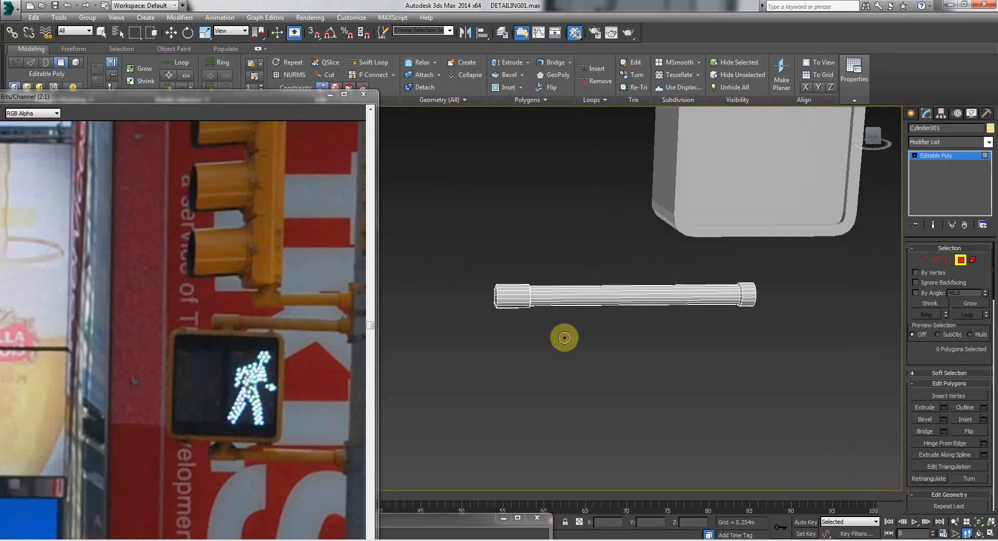
pyautogui.scroll(-5, 564, 337)
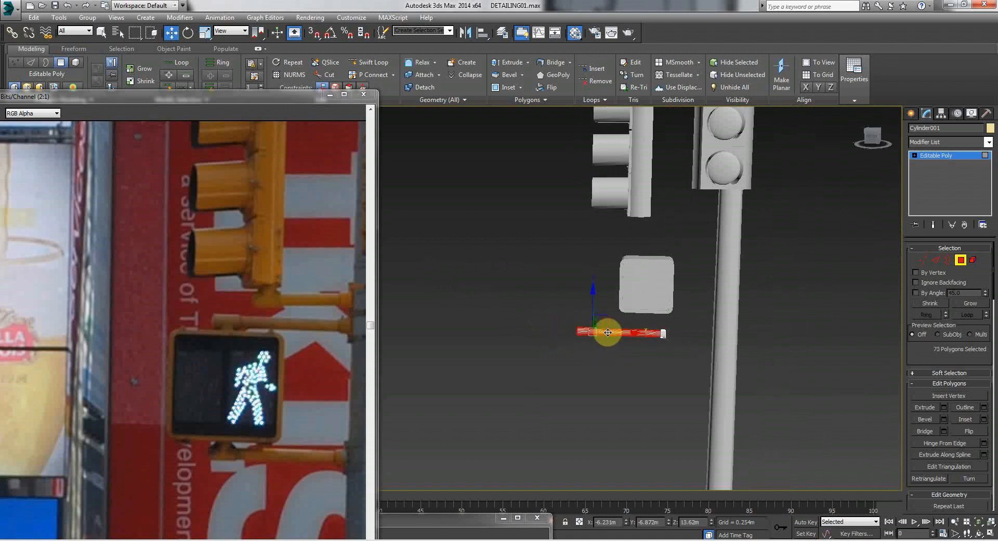
pyautogui.click(962, 261)
pyautogui.moveTo(648, 330)
pyautogui.mouseDown()
pyautogui.moveTo(713, 336)
pyautogui.moveTo(664, 337)
pyautogui.mouseUp()
pyautogui.keyDown('alt'); pyautogui.moveTo(665, 337); pyautogui.dragTo(671, 342, button='middle'); pyautogui.keyUp('alt')
pyautogui.click(923, 260)
pyautogui.moveTo(572, 304); pyautogui.dragTo(640, 345)
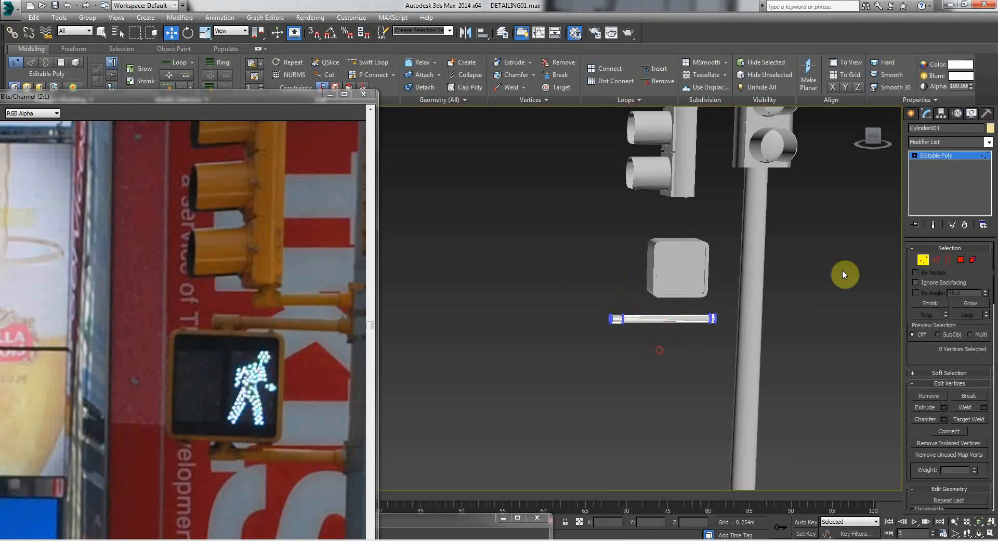
pyautogui.click(919, 260)
pyautogui.click(631, 245)
# Move the bracket cylinder below the pedestrian box in line with the pole, at about Y -9.952 m.
pyautogui.keyDown('alt'); pyautogui.moveTo(727, 245); pyautogui.dragTo(700, 281, button='middle'); pyautogui.keyUp('alt')
pyautogui.press('Up')
pyautogui.moveTo(699, 290); pyautogui.dragTo(751, 271)
pyautogui.moveTo(753, 283); pyautogui.dragTo(747, 319)
pyautogui.press('Down')
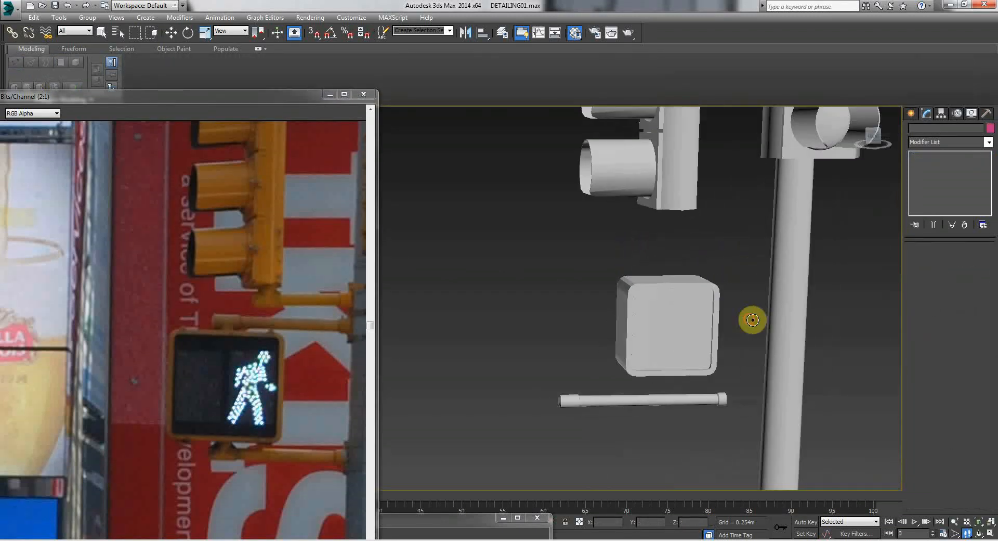
pyautogui.keyDown('alt'); pyautogui.moveTo(753, 320); pyautogui.dragTo(593, 374, button='middle'); pyautogui.keyUp('alt')
pyautogui.click(585, 372)
pyautogui.moveTo(659, 356); pyautogui.dragTo(695, 396)
pyautogui.scroll(5, 563, 374)
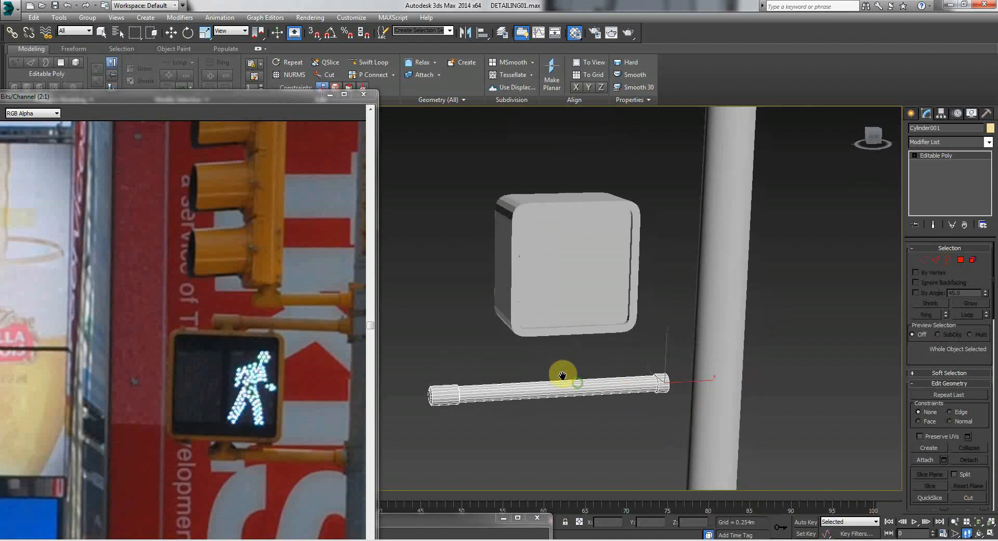
# Lengthen the pole-side collar by moving its end vertices outward about 0.29 m along X.
pyautogui.press('Up')
pyautogui.moveTo(567, 336); pyautogui.dragTo(534, 338)
pyautogui.press('Down')
pyautogui.press('Up')
pyautogui.press('Up')
pyautogui.press('Right')
pyautogui.press('Left')
pyautogui.press('Right')
pyautogui.press('Right')
pyautogui.moveTo(533, 338); pyautogui.dragTo(439, 316, button='middle')
pyautogui.press('w')
pyautogui.click(923, 259)
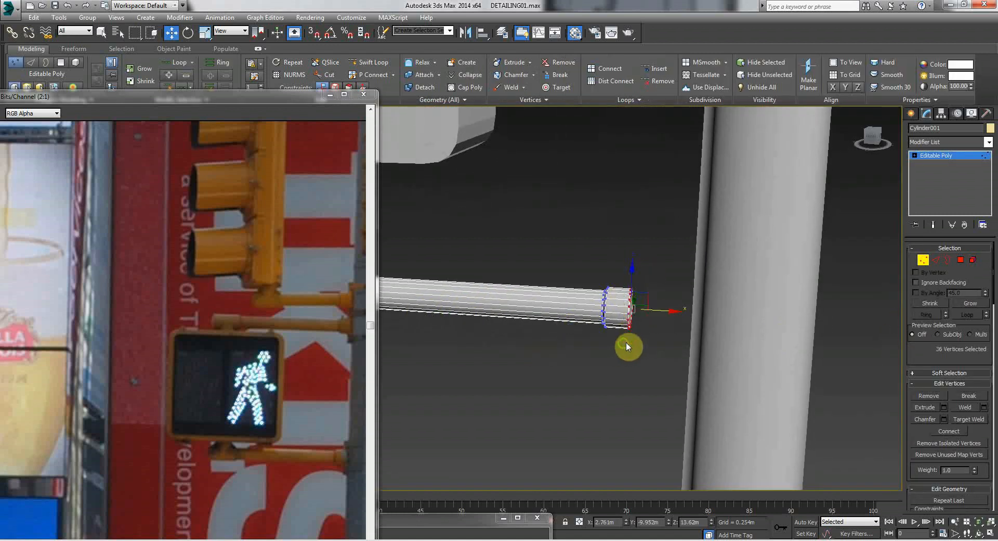
pyautogui.moveTo(626, 346); pyautogui.dragTo(697, 314, button='middle')
pyautogui.moveTo(691, 296); pyautogui.dragTo(710, 294)
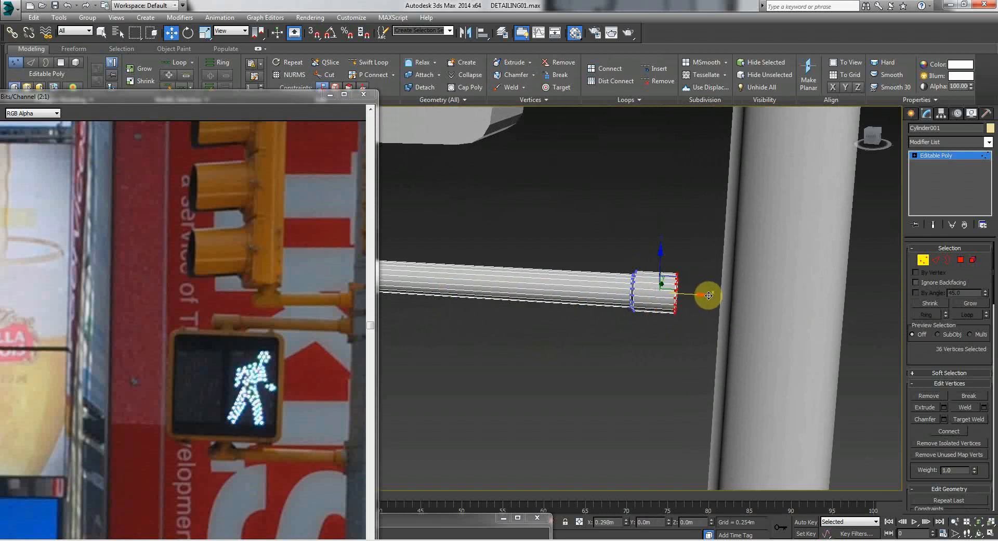
pyautogui.click(917, 256)
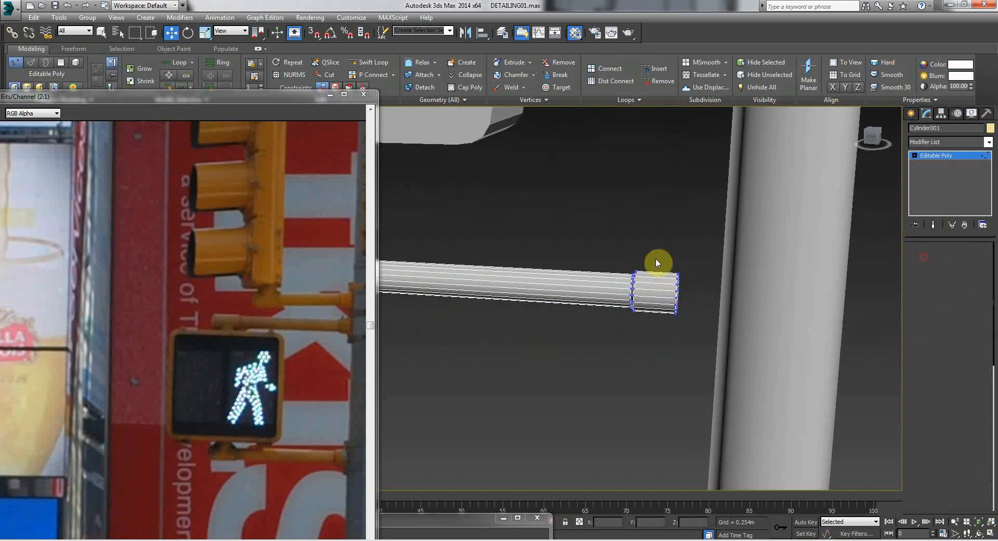
pyautogui.click(597, 249)
# Move the bracket cylinder along X to 3.749 m so its collar meets the pole.
pyautogui.keyDown('alt'); pyautogui.moveTo(597, 250); pyautogui.dragTo(708, 296, button='middle'); pyautogui.keyUp('alt')
pyautogui.click(675, 292)
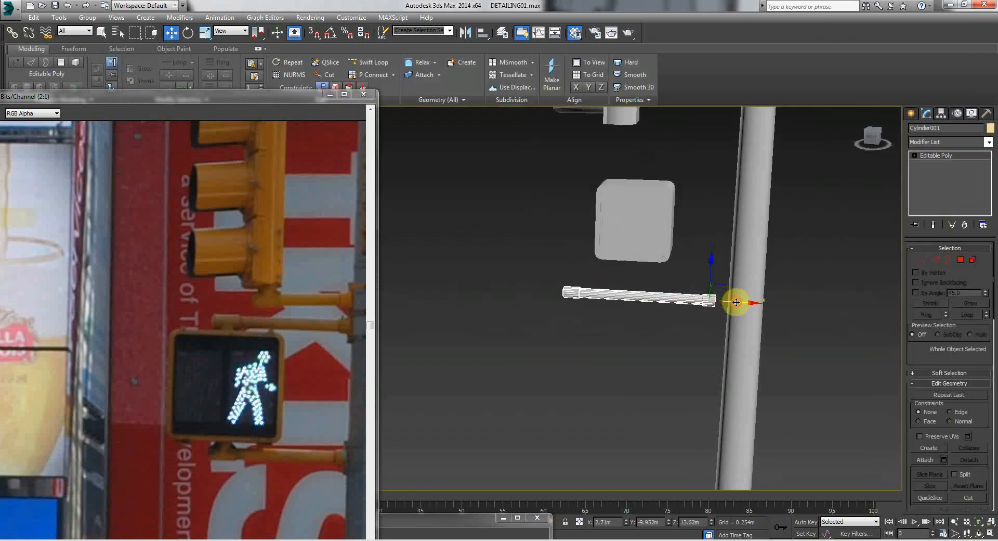
pyautogui.click(458, 404)
pyautogui.keyDown('alt'); pyautogui.moveTo(458, 403); pyautogui.dragTo(546, 290, button='middle'); pyautogui.keyUp('alt')
pyautogui.press('w')
# Lower the pedestrian box to Z 13.899 m and move it along Y to -11.482 m, just above the bracket.
pyautogui.click(561, 300)
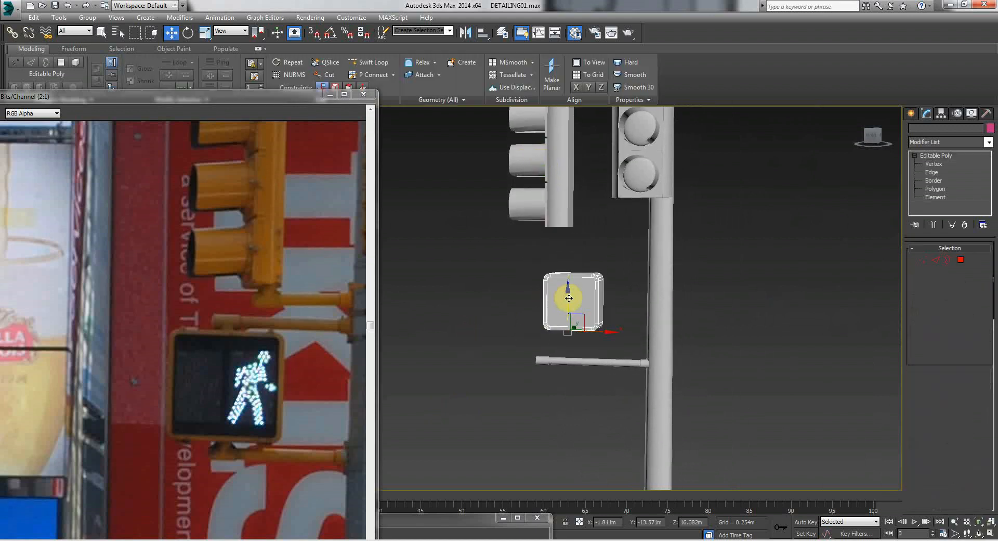
pyautogui.moveTo(561, 300); pyautogui.dragTo(561, 330)
pyautogui.keyDown('alt'); pyautogui.moveTo(561, 330); pyautogui.dragTo(471, 349, button='middle'); pyautogui.keyUp('alt')
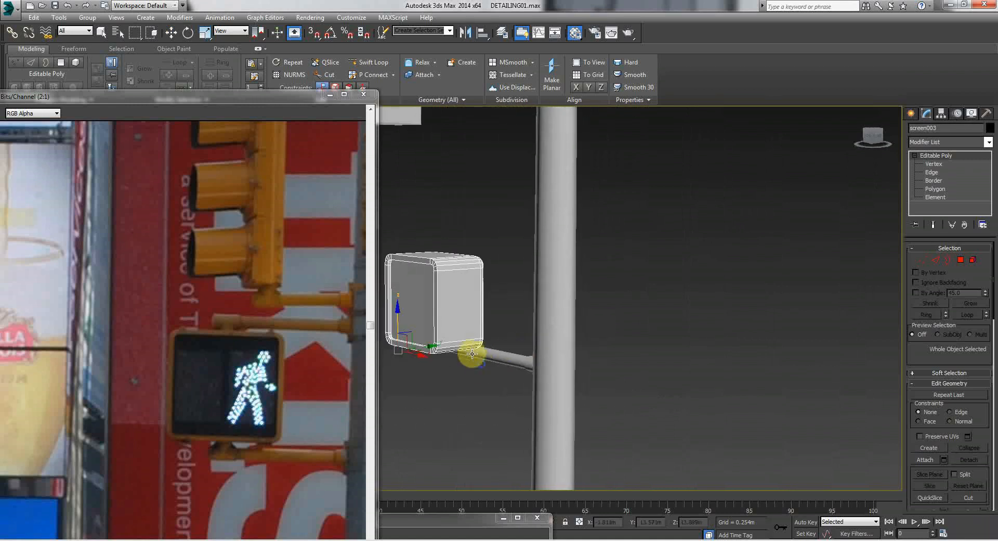
pyautogui.moveTo(432, 347); pyautogui.dragTo(464, 353)
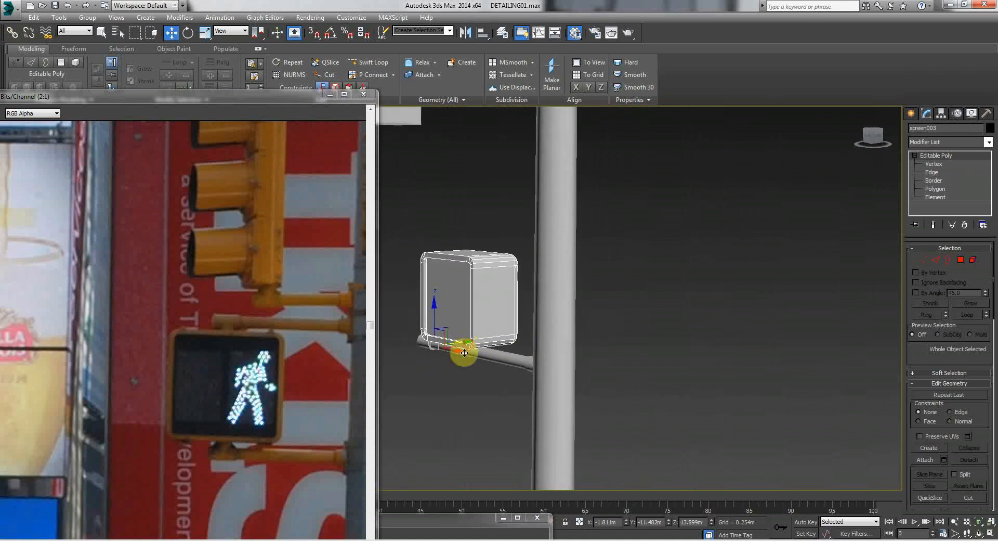
pyautogui.click(456, 351)
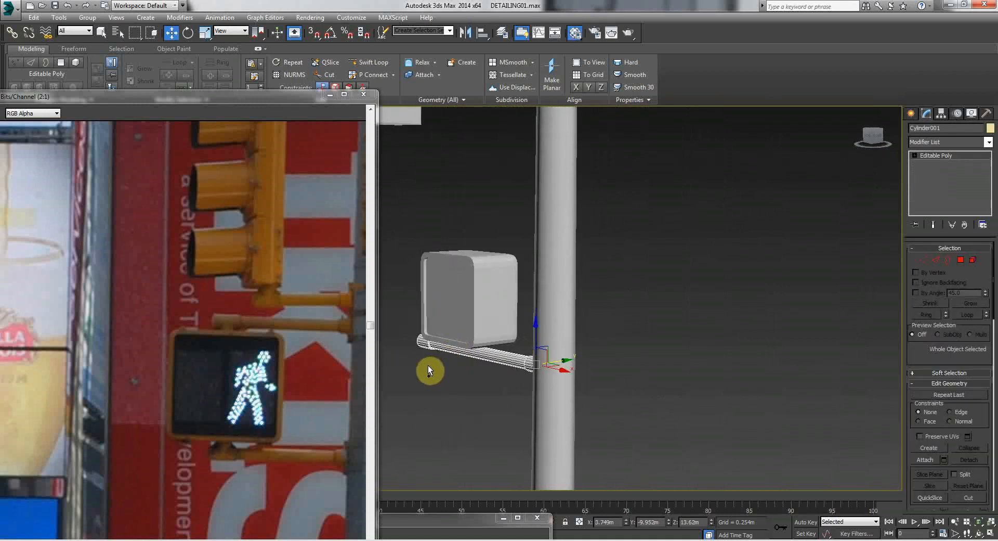
pyautogui.click(468, 344)
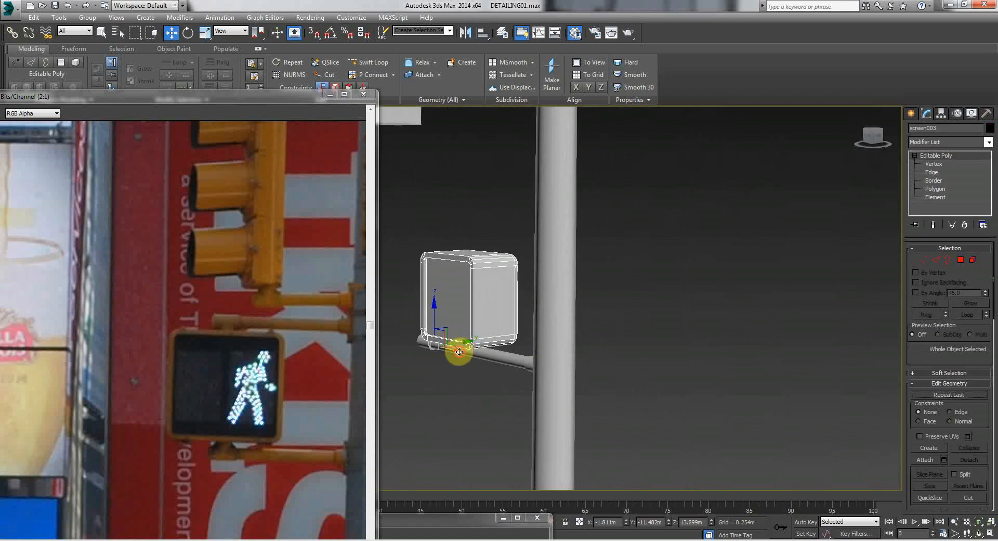
# Reposition the pedestrian box over the bracket's free end at X -4.594 m, Y -12.045 m, Z 14.109 m.
pyautogui.moveTo(459, 351); pyautogui.dragTo(432, 345)
pyautogui.moveTo(445, 395); pyautogui.dragTo(634, 390, button='middle')
pyautogui.press('w')
pyautogui.moveTo(628, 303); pyautogui.dragTo(684, 270)
pyautogui.keyDown('alt'); pyautogui.moveTo(640, 336); pyautogui.dragTo(560, 340, button='middle'); pyautogui.keyUp('alt')
pyautogui.moveTo(561, 339); pyautogui.dragTo(540, 339)
pyautogui.press('Down')
pyautogui.moveTo(540, 339); pyautogui.dragTo(652, 264, button='middle')
pyautogui.press('w')
pyautogui.click(463, 319)
pyautogui.moveTo(463, 319); pyautogui.dragTo(570, 411, button='middle')
pyautogui.click(499, 305)
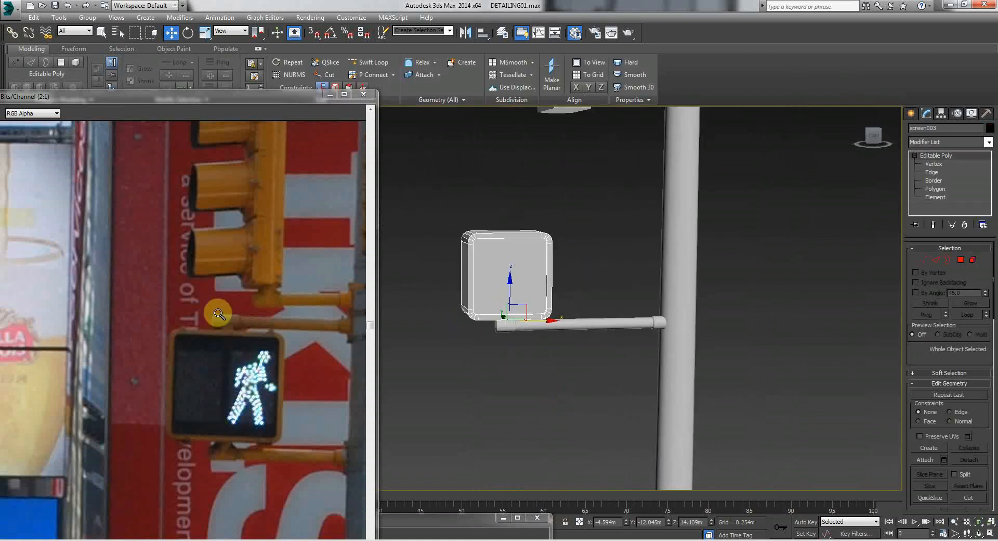
pyautogui.click(581, 297)
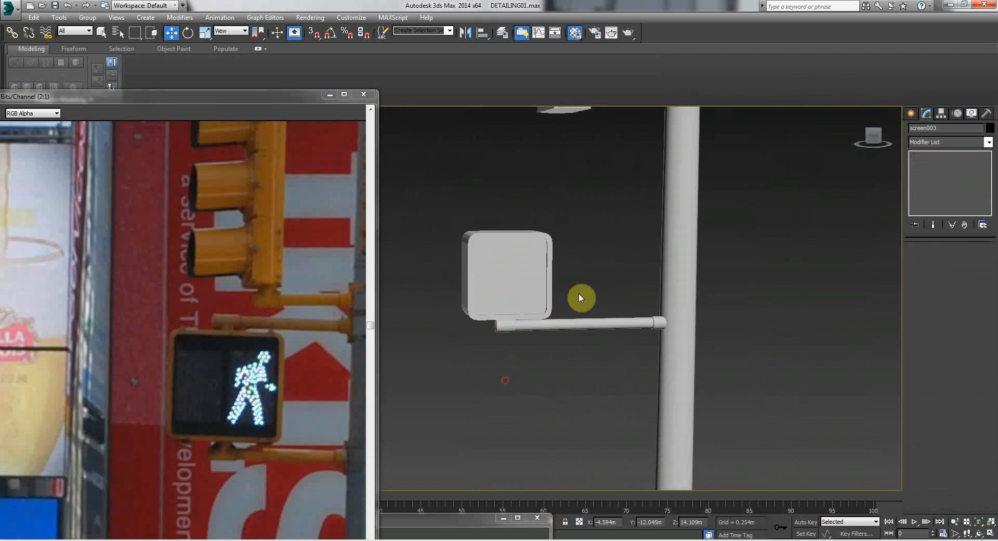
# Draw a vertical cylinder beside the bracket in the top view, with a radius of about 0.207 m and a height of 2.87 m.
pyautogui.click(586, 319)
pyautogui.press('t')
pyautogui.scroll(5, 472, 296)
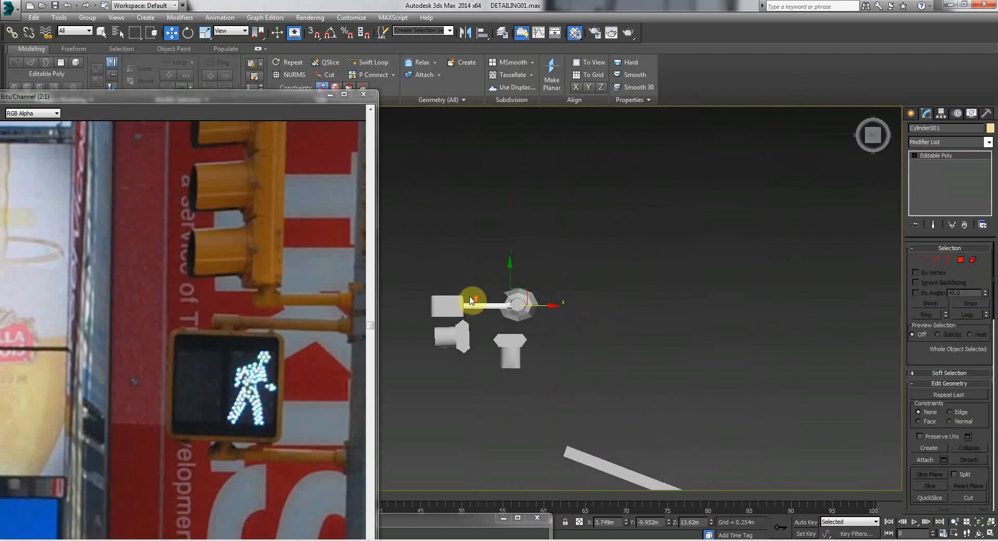
pyautogui.click(912, 113)
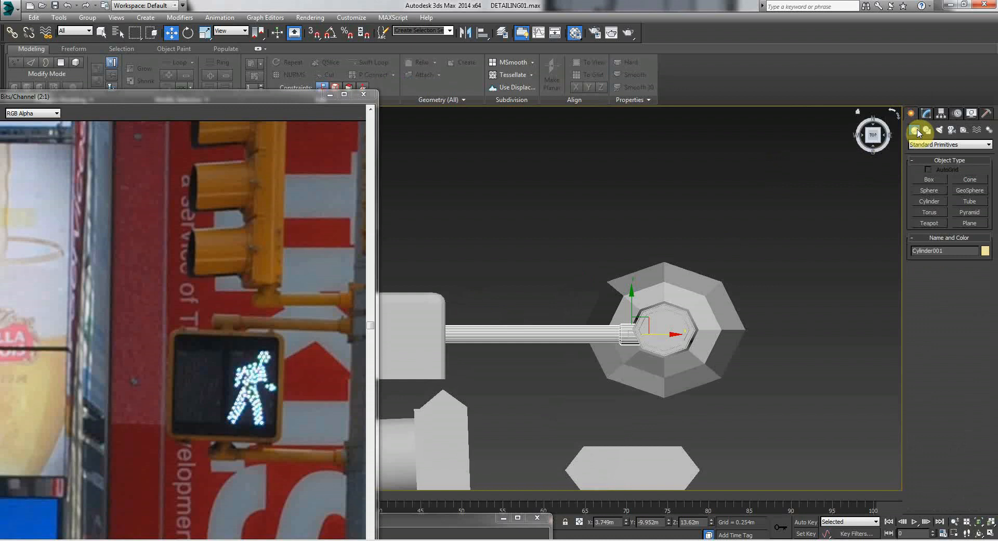
pyautogui.click(934, 203)
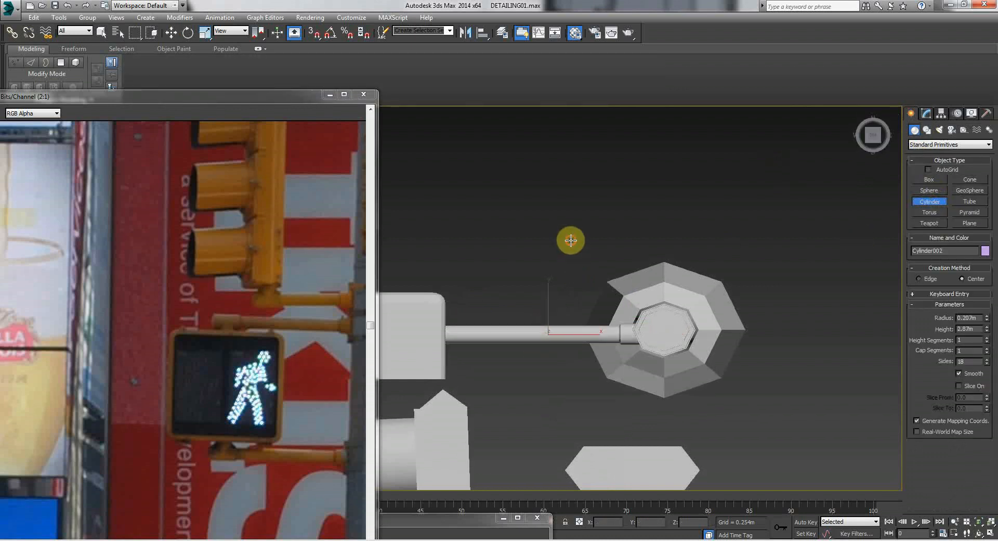
# Centre the new cylinder on the bracket's axis at Y -9.938 m and set its radius to 0.254 m.
pyautogui.press('w')
pyautogui.moveTo(544, 299)
pyautogui.mouseDown()
pyautogui.moveTo(552, 278)
pyautogui.moveTo(551, 300)
pyautogui.mouseUp()
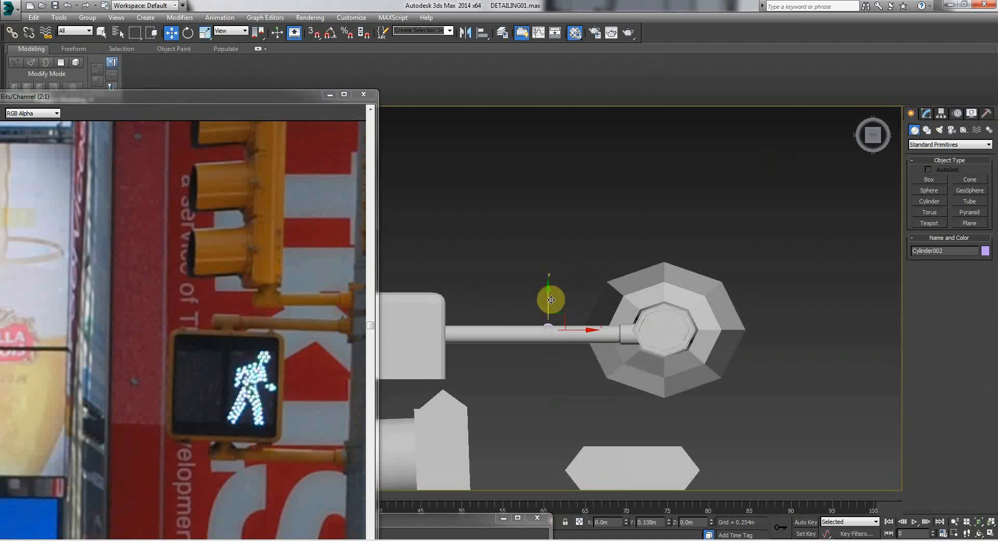
pyautogui.press('F3')
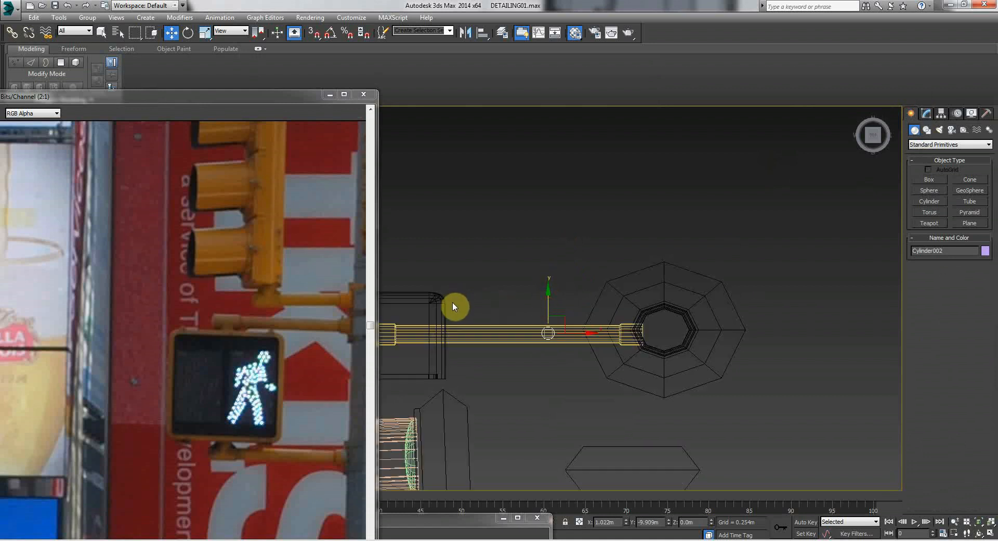
pyautogui.scroll(5, 536, 325)
pyautogui.moveTo(574, 320); pyautogui.dragTo(574, 323)
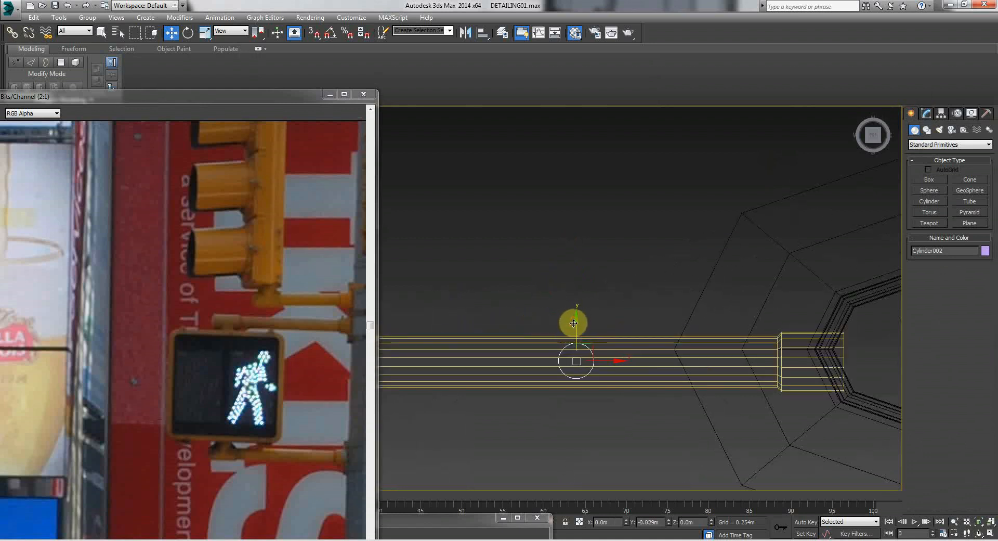
pyautogui.click(925, 112)
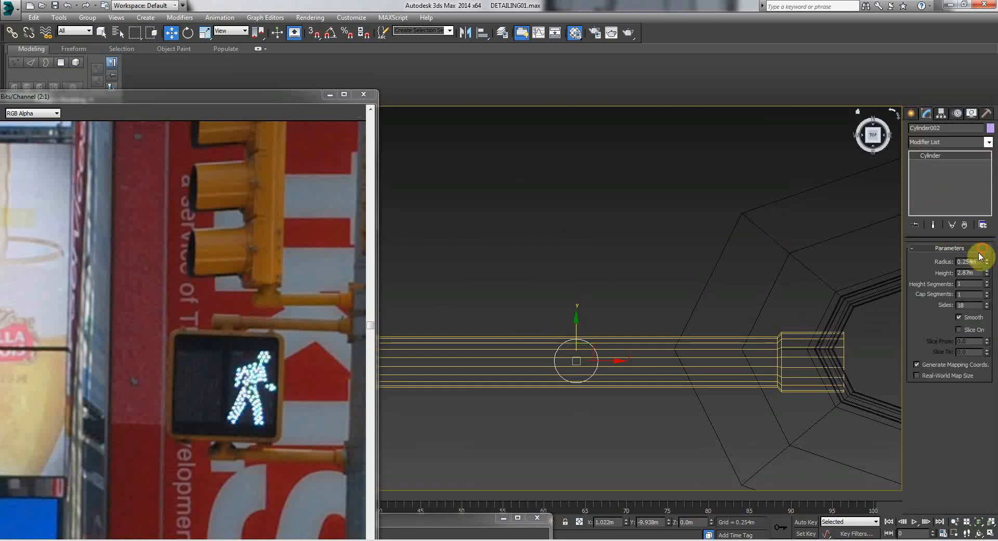
# Raise the vertical cylinder onto the bracket's free-end collar beneath the pedestrian box, at X -4.392 m and Z 13.834 m.
pyautogui.press('p')
pyautogui.moveTo(594, 256); pyautogui.dragTo(587, 190, button='middle')
pyautogui.click(979, 533)
pyautogui.moveTo(695, 320); pyautogui.dragTo(519, 268)
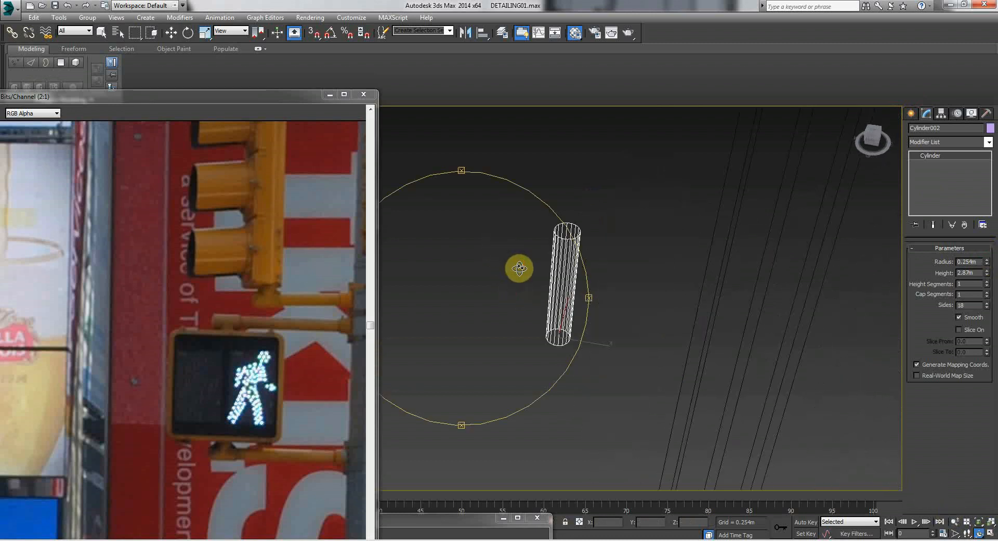
pyautogui.press('F3')
pyautogui.scroll(-4, 535, 286)
pyautogui.press('w')
pyautogui.moveTo(535, 297); pyautogui.dragTo(537, 134)
pyautogui.moveTo(575, 170); pyautogui.dragTo(499, 166)
pyautogui.click(980, 534)
pyautogui.moveTo(423, 289); pyautogui.dragTo(447, 279)
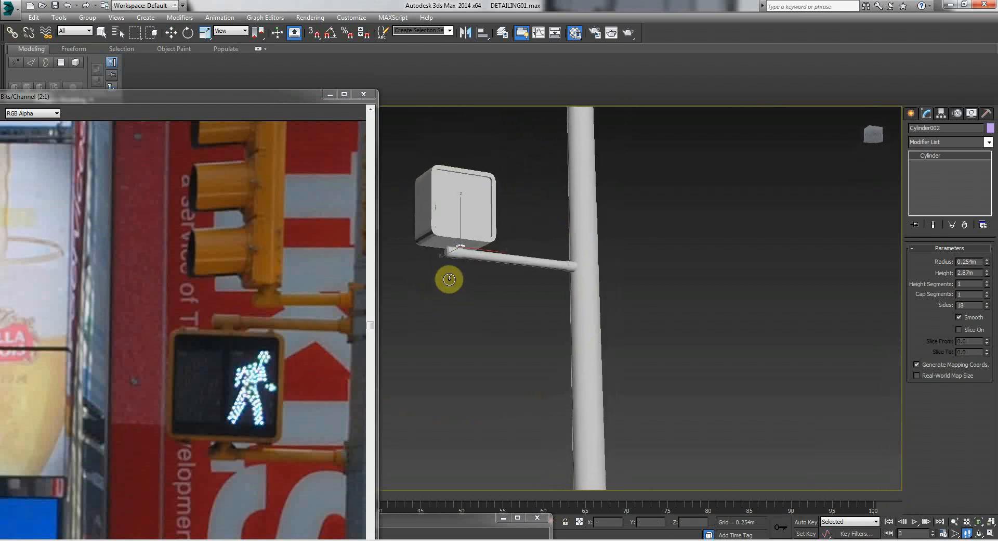
pyautogui.scroll(3, 444, 226)
pyautogui.press('w')
pyautogui.moveTo(487, 185); pyautogui.dragTo(444, 148)
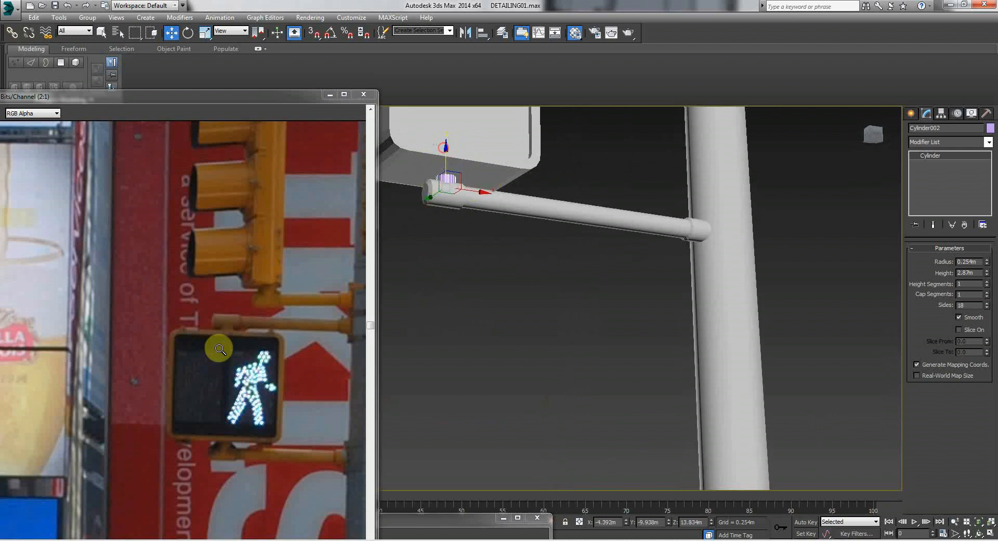
# Set the vertical cylinder's height to 5.425 m so it extends through the top of the pedestrian box.
pyautogui.moveTo(476, 248); pyautogui.dragTo(476, 315, button='middle')
pyautogui.moveTo(986, 274); pyautogui.dragTo(973, 209)
pyautogui.moveTo(641, 219); pyautogui.dragTo(597, 225, button='middle')
pyautogui.press('Up')
pyautogui.moveTo(586, 236); pyautogui.dragTo(579, 276)
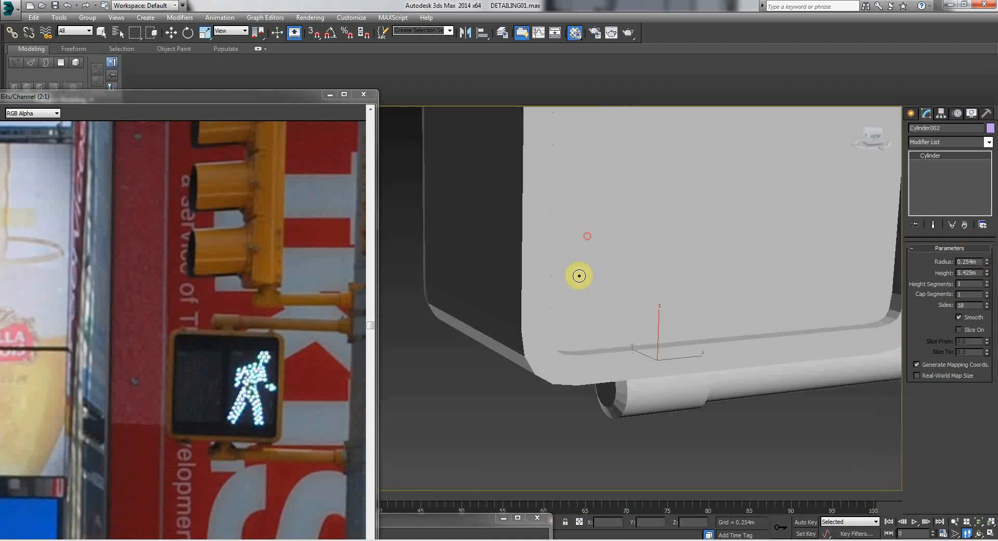
pyautogui.scroll(-7, 578, 268)
pyautogui.scroll(2, 578, 268)
# Reduce the vertical cylinder's radius to 0.224 m.
pyautogui.press('w')
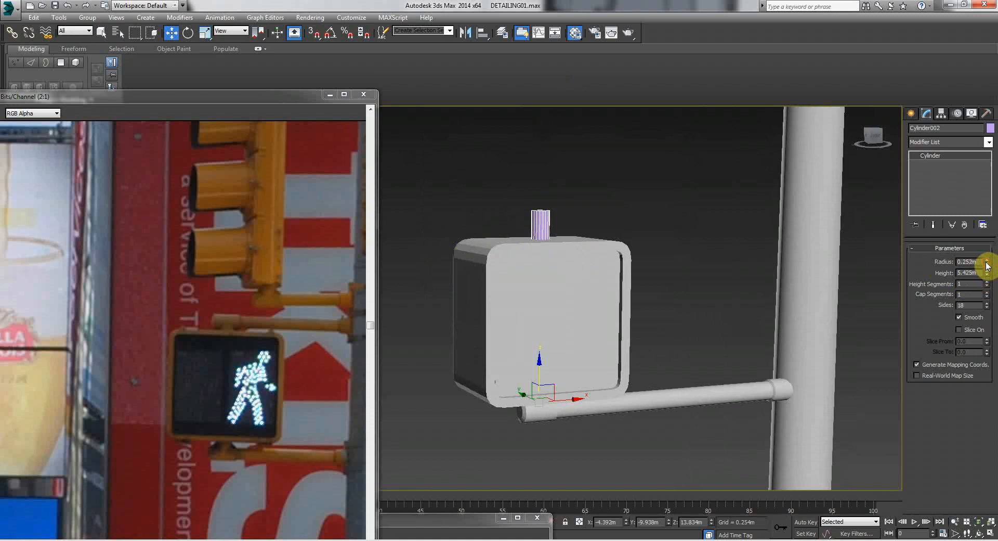
pyautogui.press('Up')
pyautogui.moveTo(484, 364); pyautogui.dragTo(583, 189)
pyautogui.scroll(-2, 583, 188)
pyautogui.moveTo(583, 139); pyautogui.dragTo(584, 125)
pyautogui.scroll(3, 566, 196)
pyautogui.scroll(-3, 562, 242)
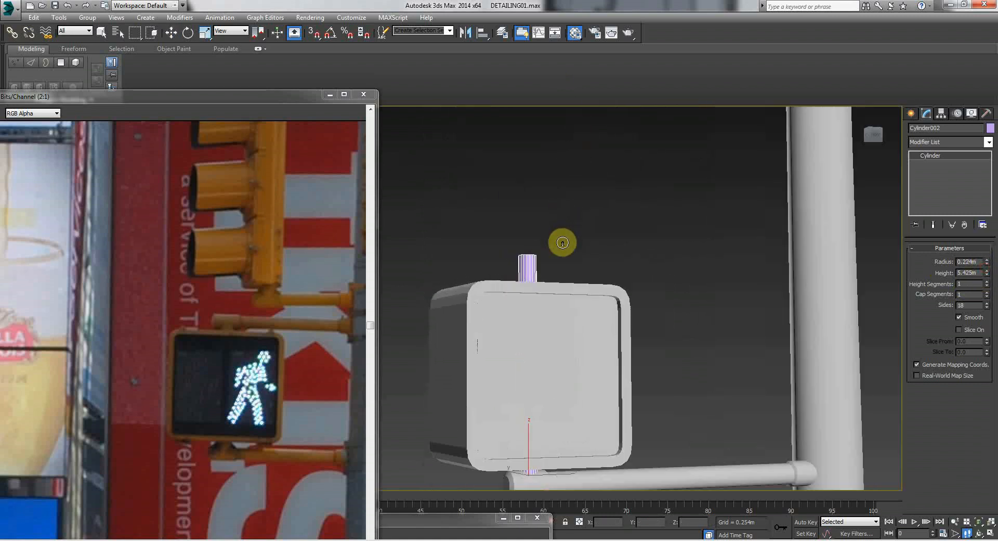
pyautogui.press('w')
# Assign the grey 01 - Default material to the vertical cylinder.
pyautogui.click(579, 236)
pyautogui.click(513, 270)
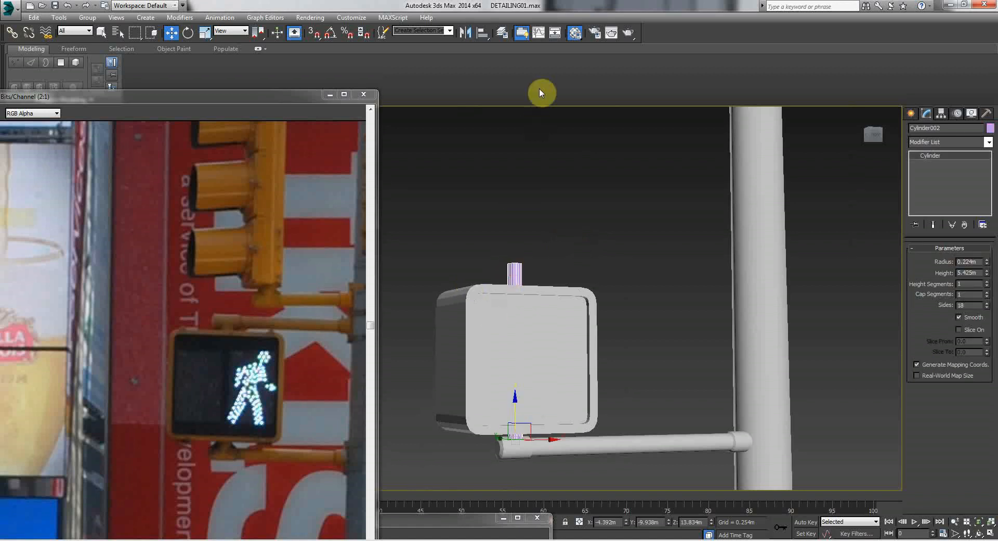
pyautogui.click(577, 35)
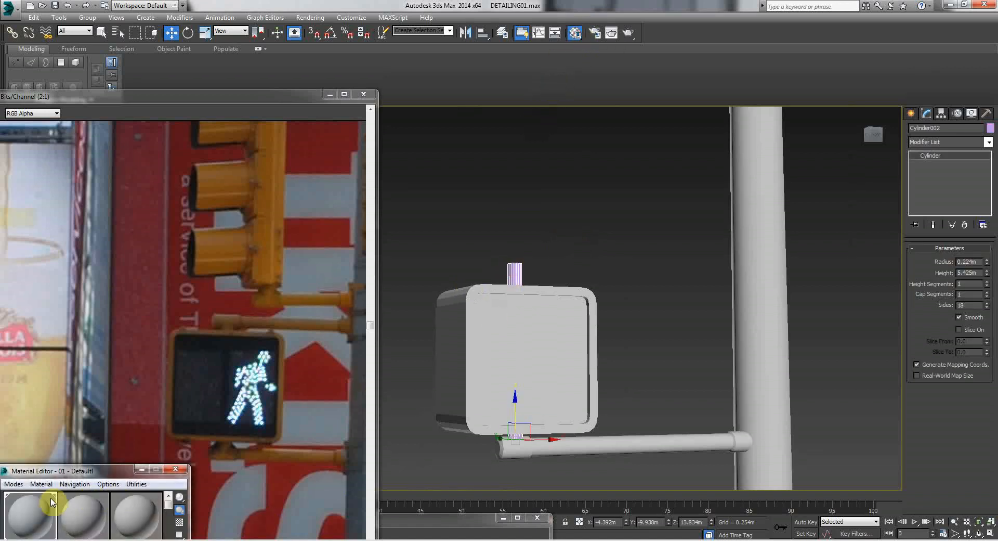
pyautogui.click(466, 266)
pyautogui.click(513, 270)
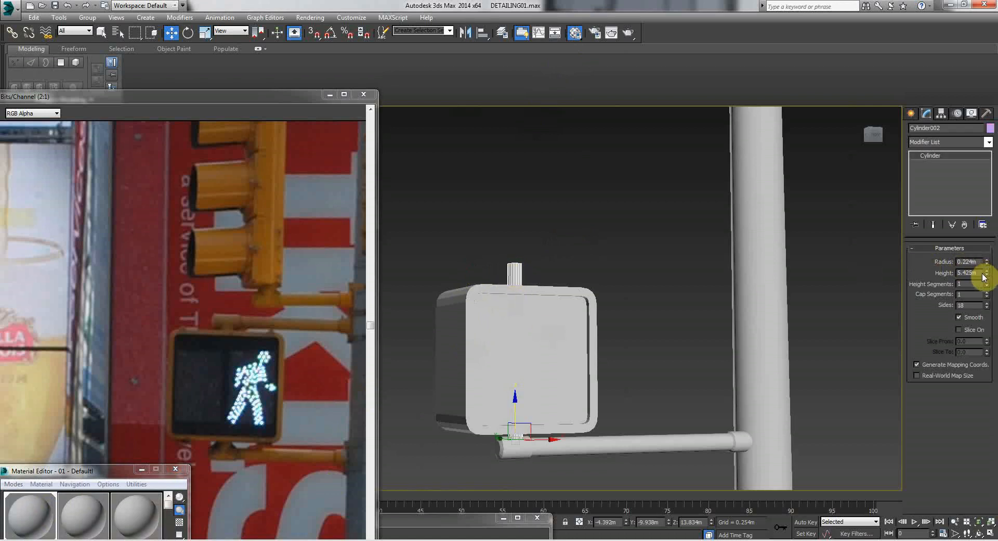
# Shorten the vertical cylinder through the pedestrian box to a height of 5.099 m and rename it Verticalbar.
pyautogui.click(604, 474)
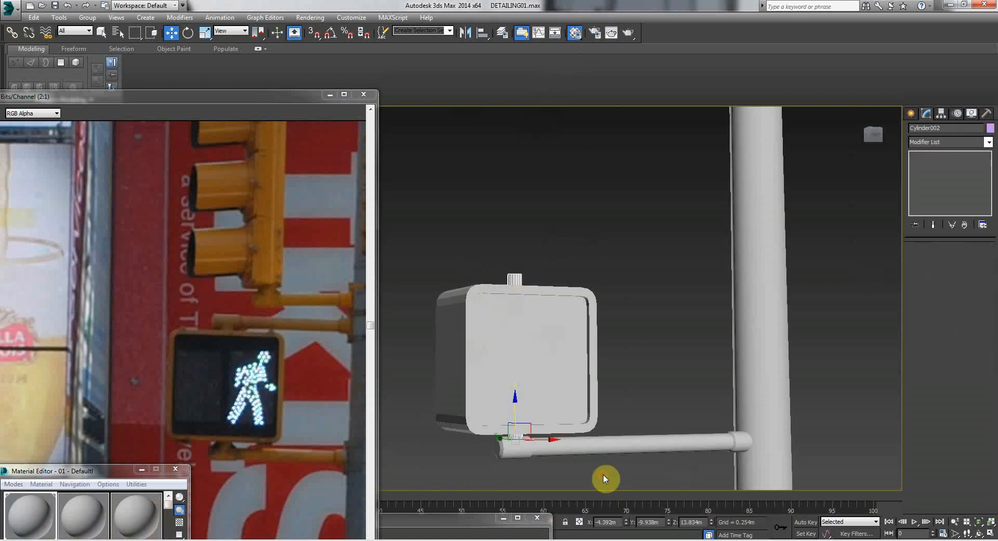
pyautogui.click(515, 280)
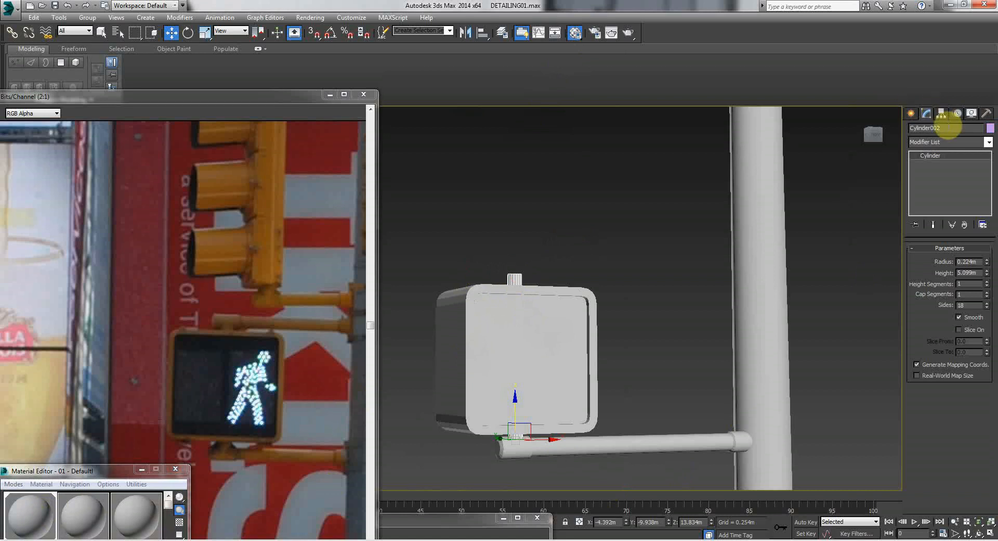
pyautogui.click(947, 127)
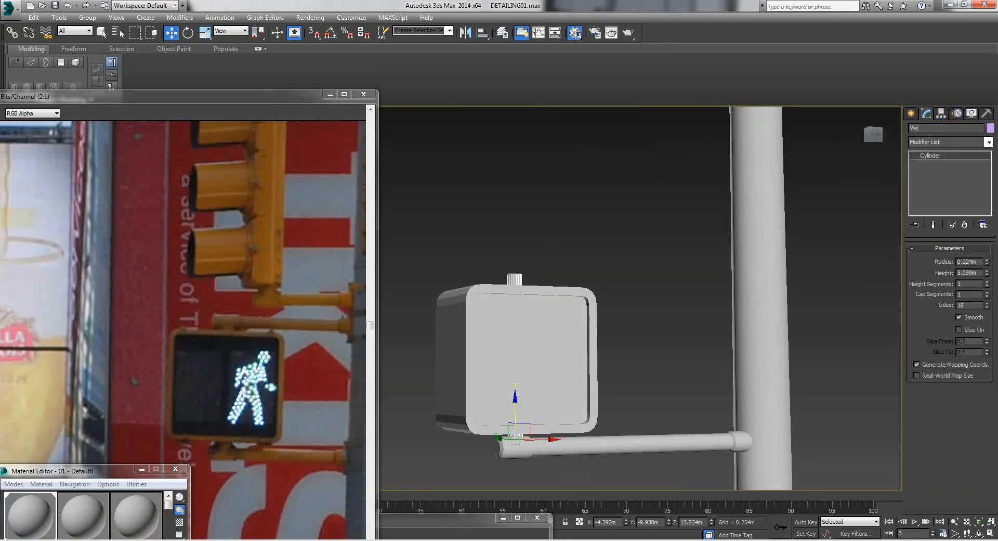
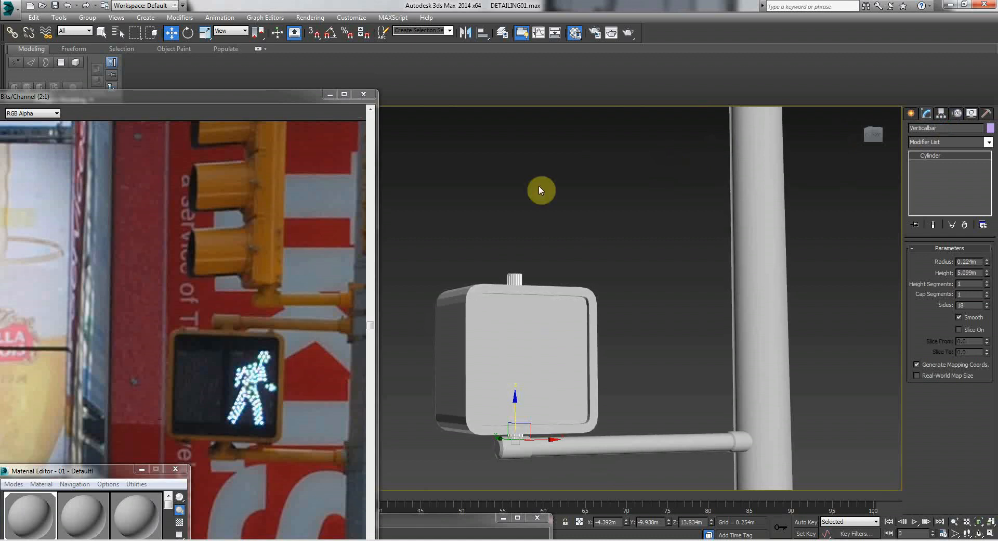
pyautogui.click(569, 200)
# Clone the pedestrian box's lower bracket arm upward as an instance at Z 19.24 m, above the box.
pyautogui.click(542, 451)
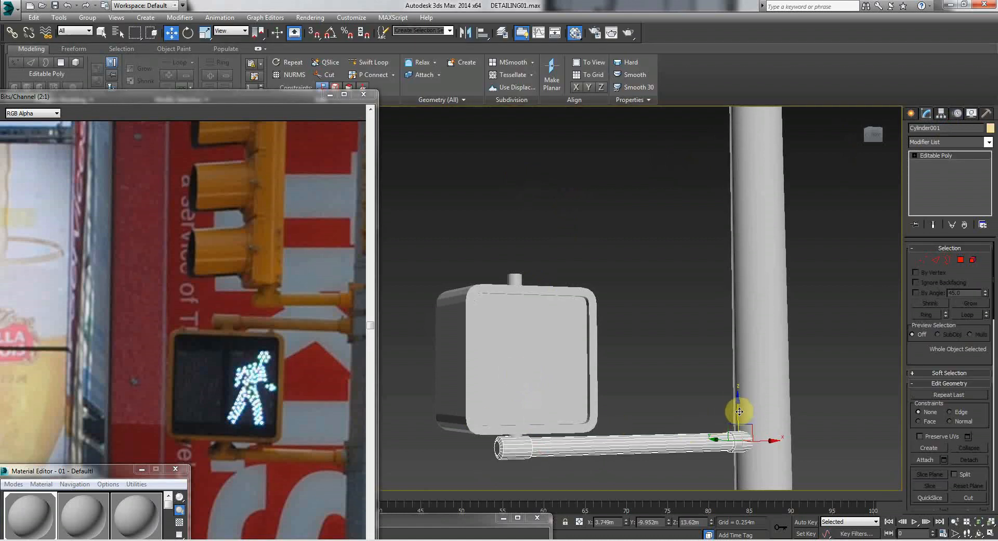
pyautogui.moveTo(737, 412)
pyautogui.keyDown('shift'); pyautogui.mouseDown()
pyautogui.moveTo(701, 350)
pyautogui.moveTo(669, 229)
pyautogui.moveTo(668, 241)
pyautogui.mouseUp(); pyautogui.keyUp('shift')
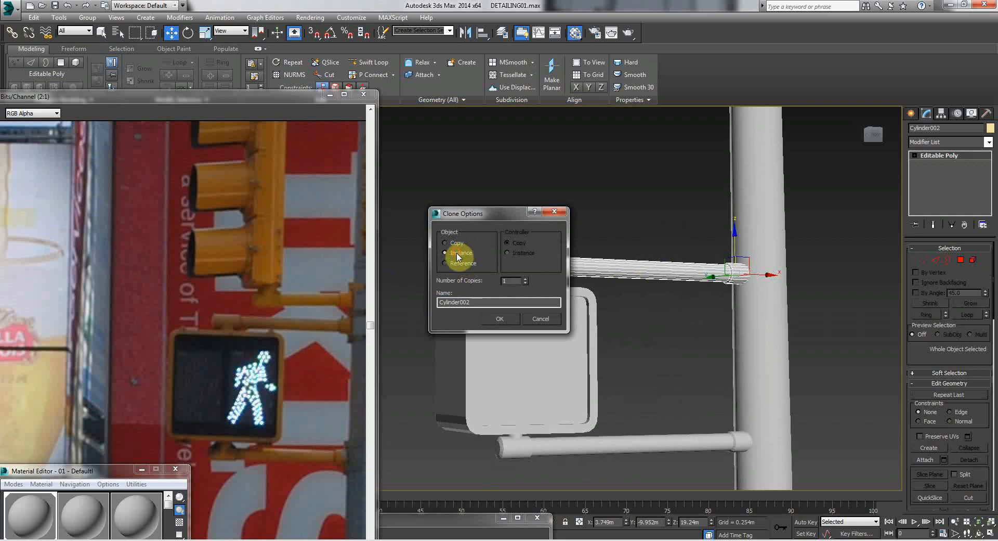
pyautogui.click(500, 320)
pyautogui.click(653, 203)
pyautogui.scroll(-6, 557, 277)
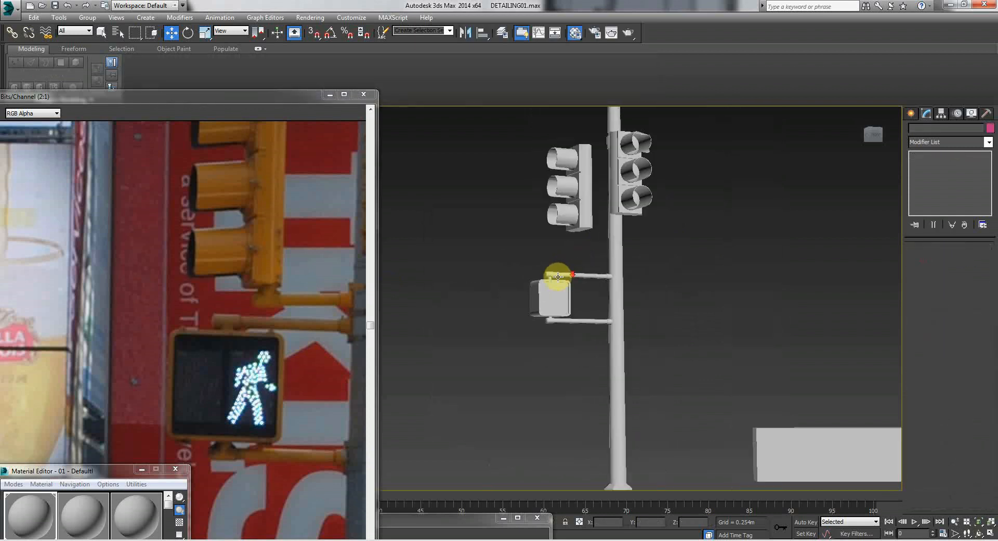
# Try to move the upper bracket arm's pole-end vertices toward the pedestrian box, to X 1.03 m.
pyautogui.scroll(4, 558, 277)
pyautogui.rightClick(567, 275)
pyautogui.click(573, 272)
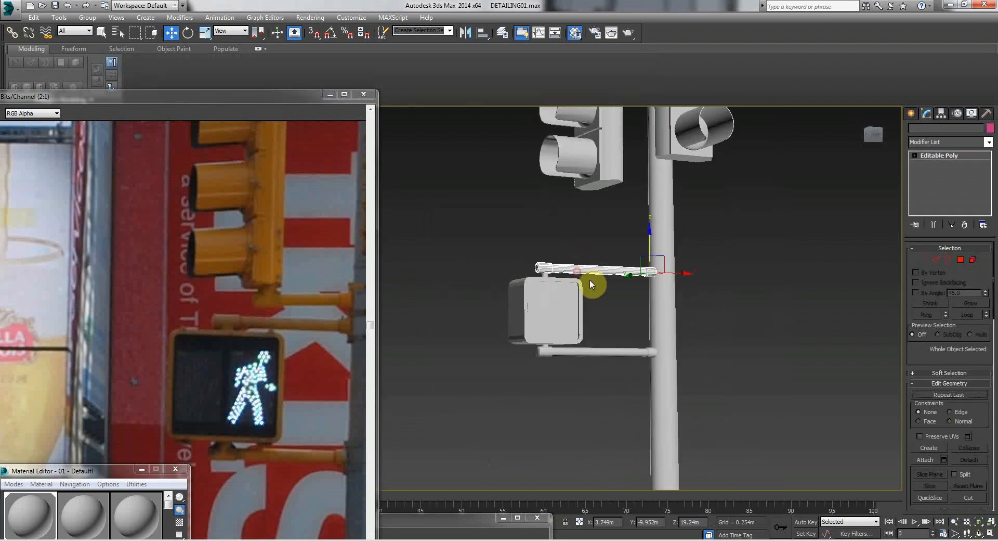
pyautogui.click(924, 262)
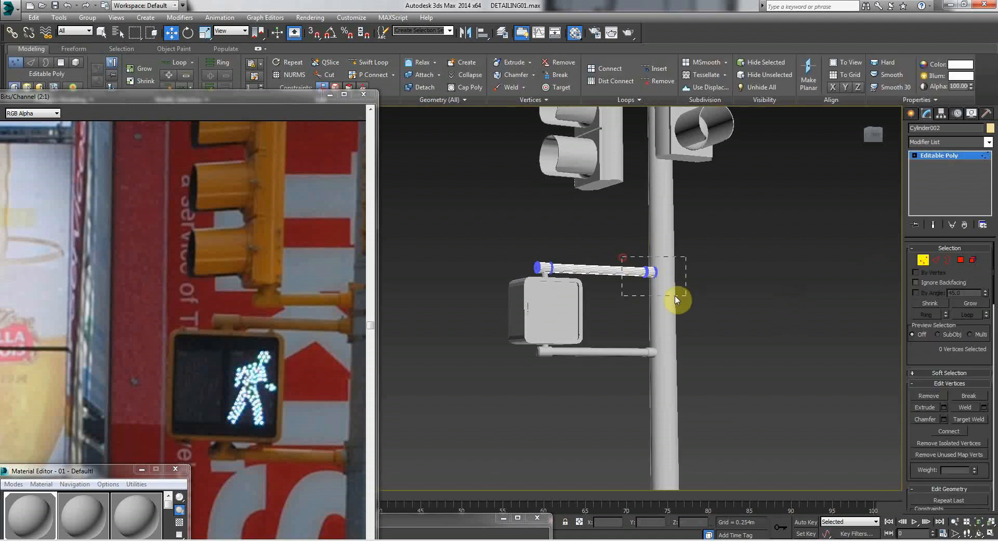
pyautogui.moveTo(677, 275); pyautogui.dragTo(642, 291)
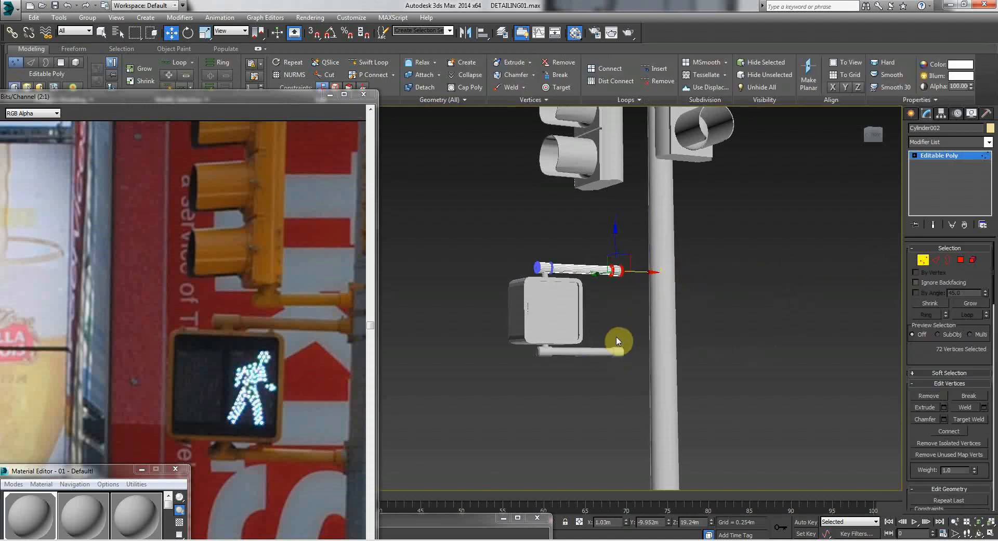
pyautogui.click(923, 264)
pyautogui.click(778, 345)
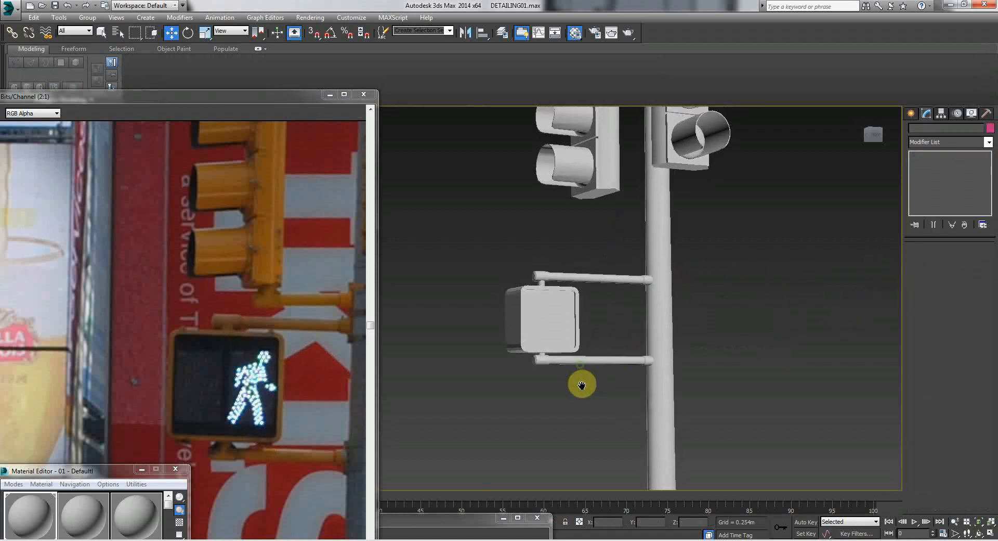
# Clone the upper bracket arm as an independent copy at Z 24.257 m, beneath the side traffic light.
pyautogui.moveTo(579, 383); pyautogui.dragTo(550, 419, button='middle')
pyautogui.moveTo(531, 370); pyautogui.dragTo(552, 305, button='middle')
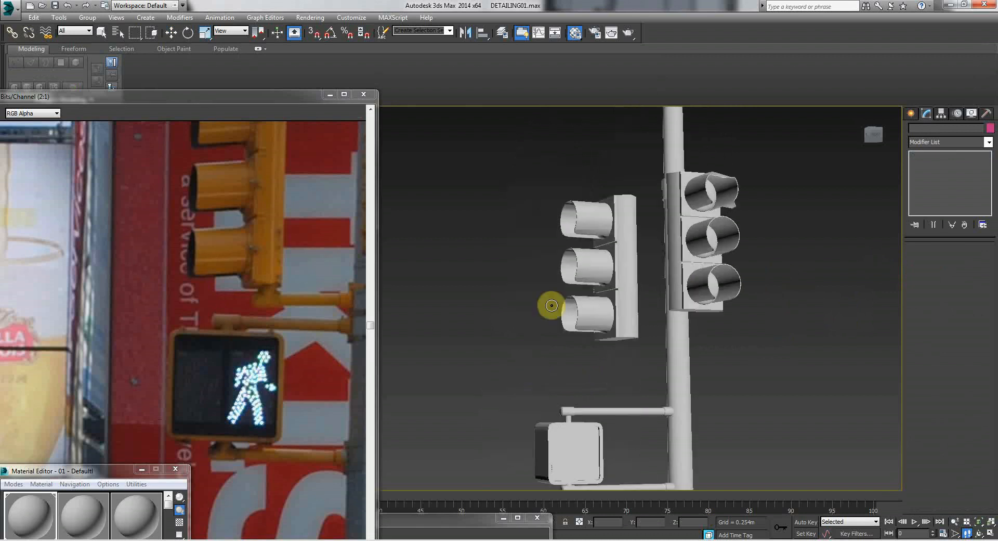
pyautogui.scroll(4, 663, 359)
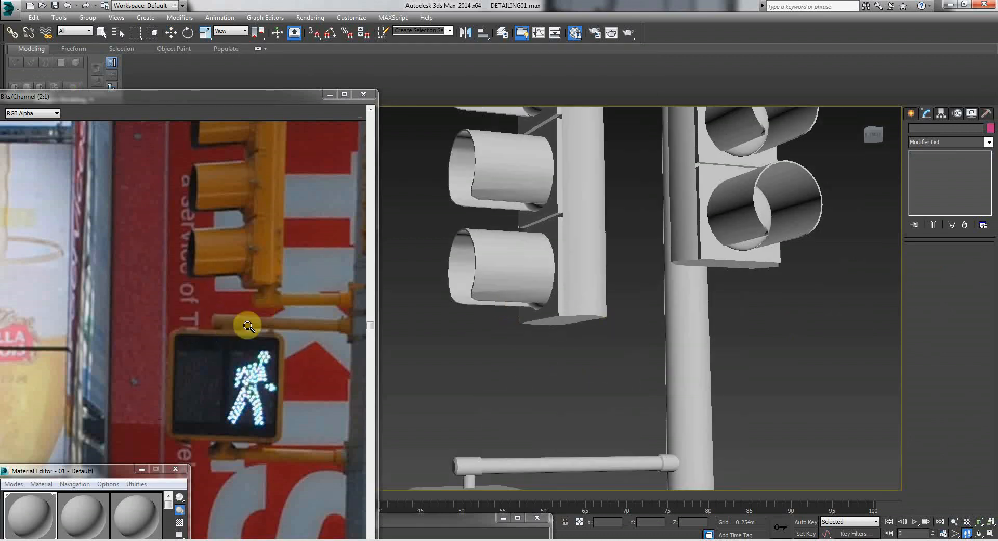
pyautogui.moveTo(517, 387); pyautogui.dragTo(406, 369, button='middle')
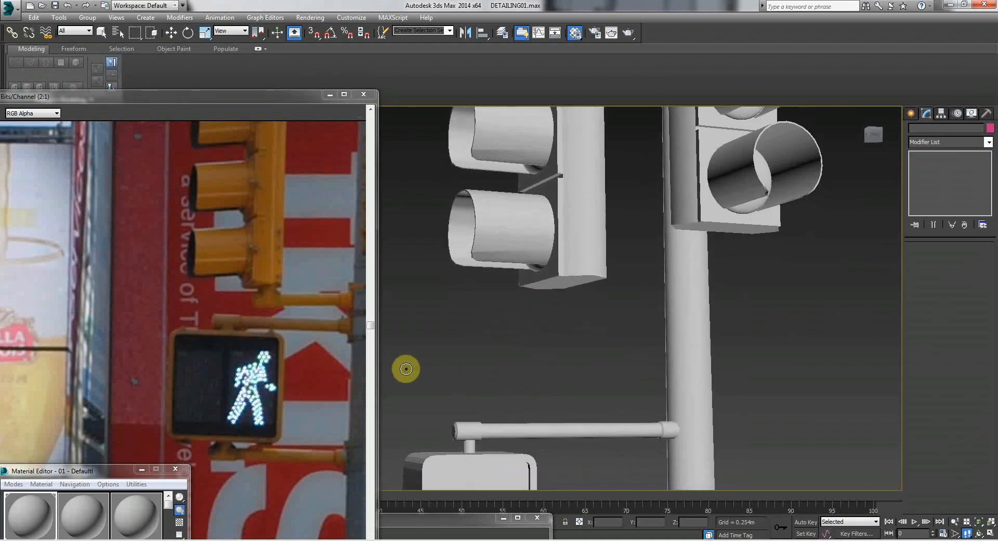
pyautogui.click(512, 435)
pyautogui.moveTo(662, 401)
pyautogui.keyDown('shift'); pyautogui.mouseDown()
pyautogui.moveTo(677, 282)
pyautogui.moveTo(669, 251)
pyautogui.moveTo(673, 272)
pyautogui.mouseUp(); pyautogui.keyUp('shift')
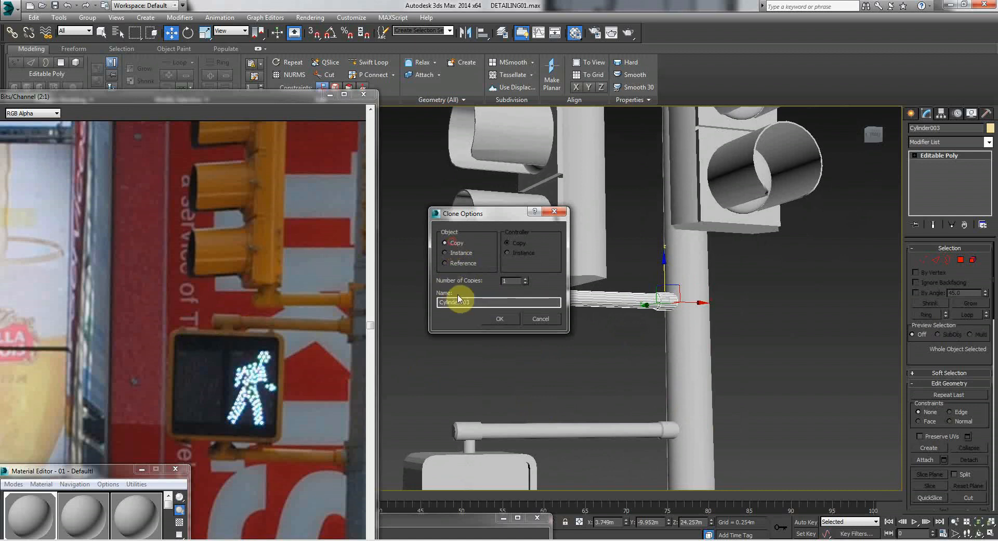
pyautogui.press('Return')
# Shorten the copied arm by moving its free-end collar vertices toward the pole, to X -1.949 m.
pyautogui.click(584, 296)
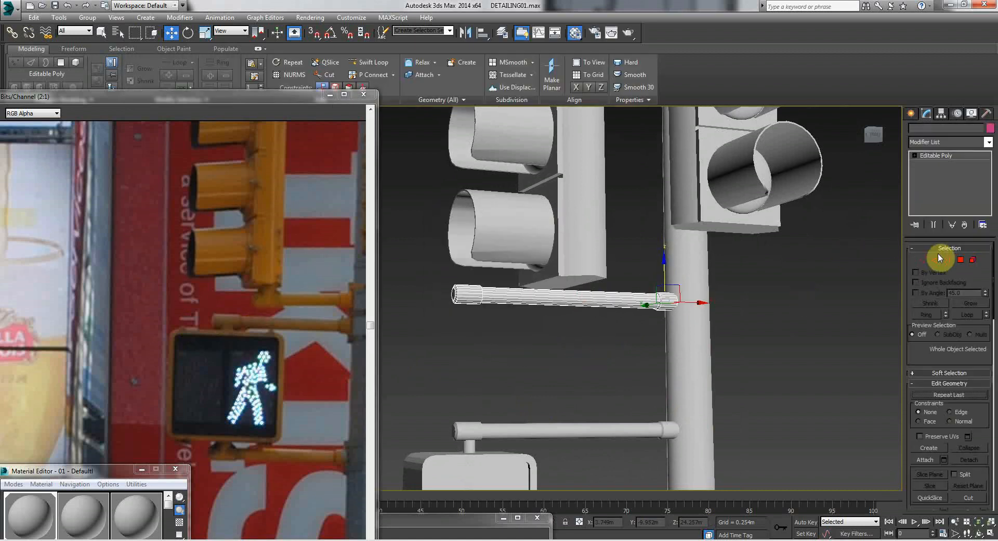
pyautogui.click(925, 260)
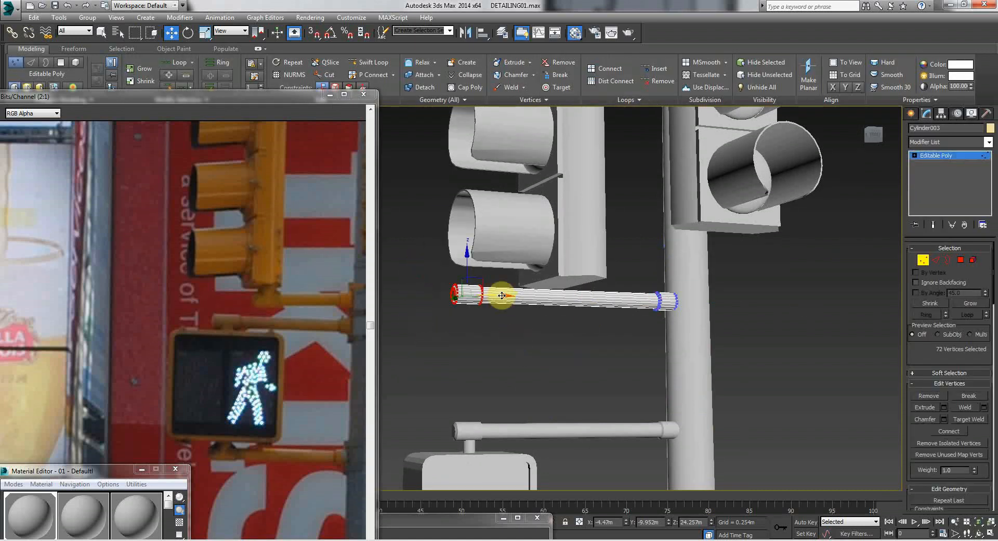
pyautogui.moveTo(513, 298); pyautogui.dragTo(574, 298)
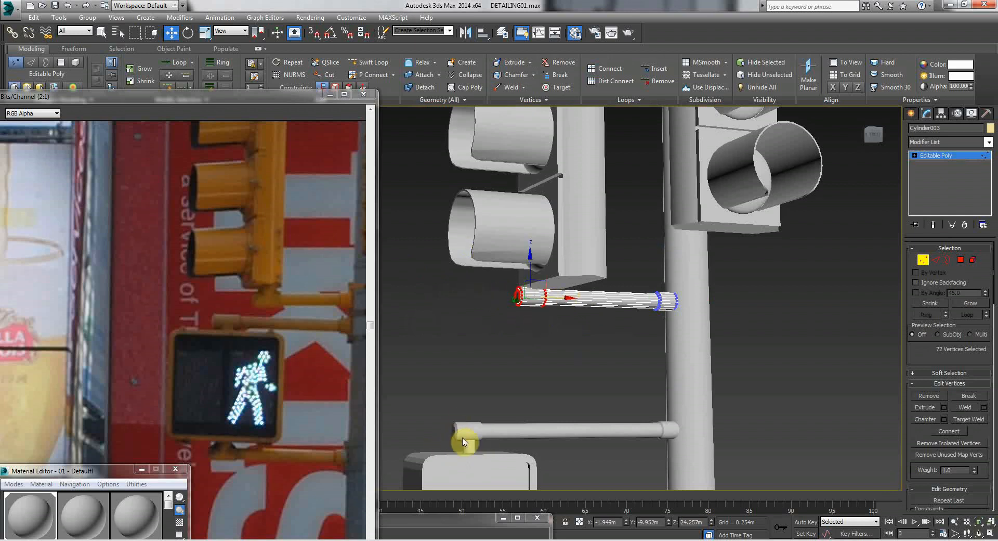
pyautogui.moveTo(482, 422); pyautogui.dragTo(482, 342, button='middle')
pyautogui.moveTo(491, 378)
pyautogui.mouseDown(button='middle')
pyautogui.moveTo(465, 389)
pyautogui.moveTo(476, 375)
pyautogui.mouseUp(button='middle')
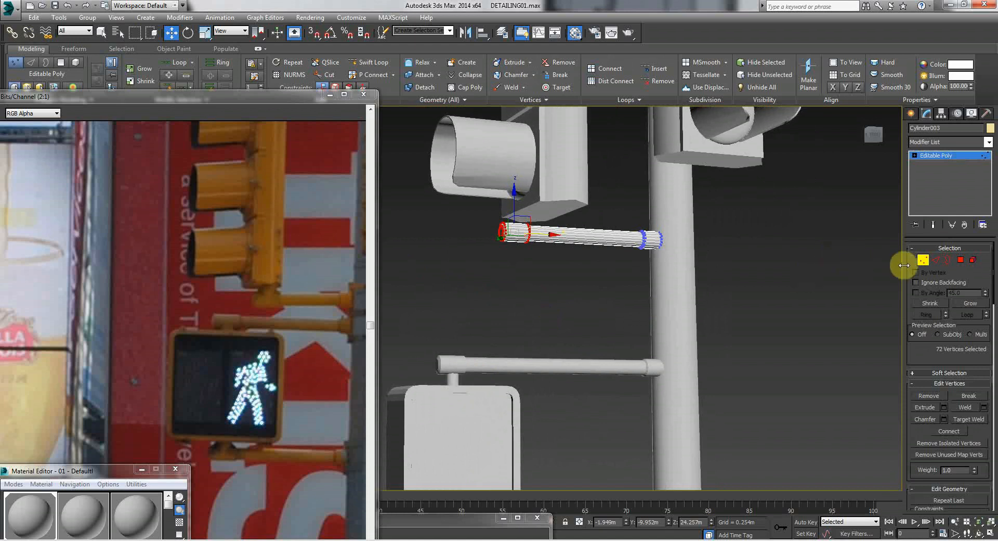
pyautogui.click(923, 261)
pyautogui.click(778, 274)
# Shift the side traffic light about 0.16 m along Y and raise it slightly to line up above the shortened arm.
pyautogui.moveTo(474, 255); pyautogui.dragTo(453, 402, button='middle')
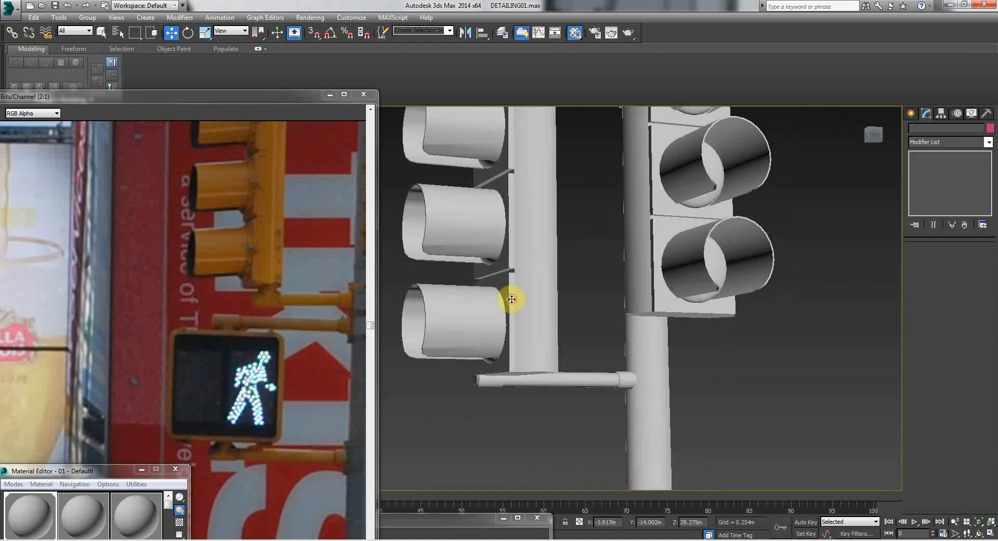
pyautogui.click(511, 299)
pyautogui.press('Up')
pyautogui.press('Left')
pyautogui.moveTo(562, 359); pyautogui.dragTo(635, 356)
pyautogui.press('w')
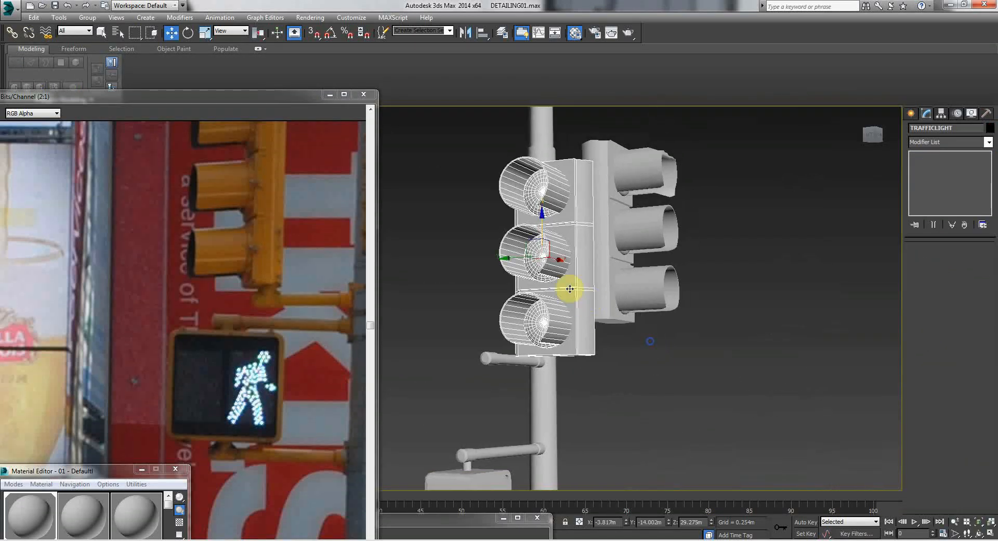
pyautogui.keyDown('alt'); pyautogui.moveTo(457, 267); pyautogui.dragTo(567, 336, button='middle'); pyautogui.keyUp('alt')
pyautogui.press('Up')
pyautogui.press('w')
pyautogui.moveTo(440, 254); pyautogui.dragTo(434, 253)
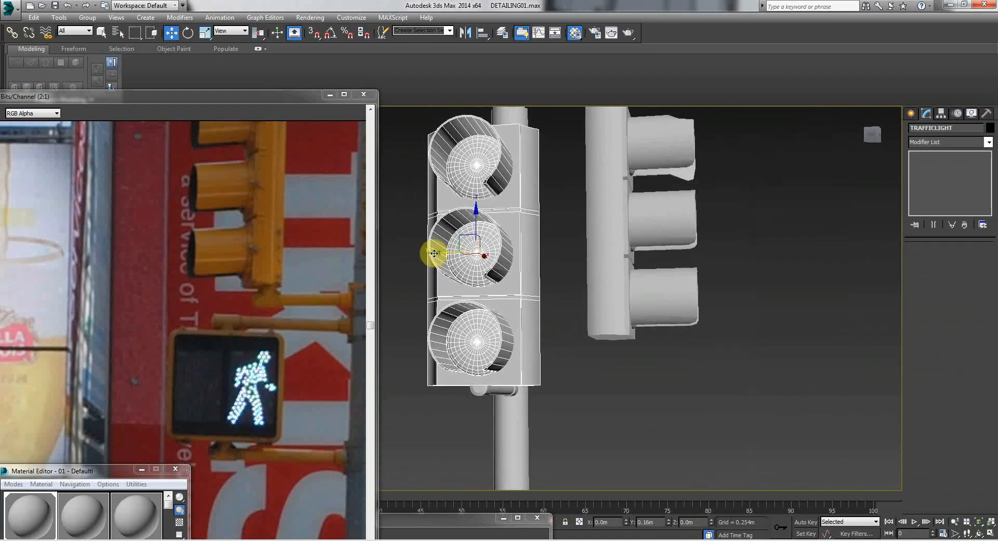
pyautogui.moveTo(478, 216); pyautogui.dragTo(476, 205)
pyautogui.click(607, 367)
# Clone Verticalbar upward as a copy named Verticalbar001 at Z 24.165 m, near the side traffic light's arm.
pyautogui.press('Up')
pyautogui.moveTo(558, 309); pyautogui.dragTo(457, 345)
pyautogui.press('Down')
pyautogui.press('Right')
pyautogui.press('Up')
pyautogui.moveTo(457, 345); pyautogui.dragTo(490, 249, button='middle')
pyautogui.press('w')
pyautogui.click(455, 396)
pyautogui.keyDown('shift'); pyautogui.moveTo(457, 470); pyautogui.dragTo(447, 237); pyautogui.keyUp('shift')
pyautogui.press('Return')
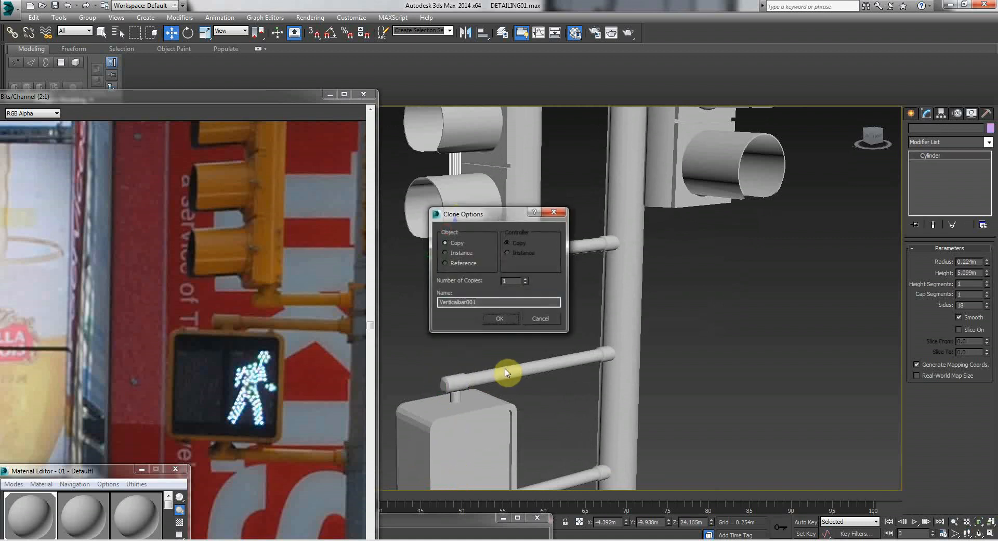
# Position Verticalbar001 on the shortened arm's free-end collar, at X -1.87 m and Z 24.435 m.
pyautogui.press('Up')
pyautogui.press('Right')
pyautogui.moveTo(501, 321)
pyautogui.mouseDown()
pyautogui.moveTo(459, 309)
pyautogui.moveTo(423, 352)
pyautogui.moveTo(532, 322)
pyautogui.mouseUp()
pyautogui.press('w')
pyautogui.moveTo(649, 341); pyautogui.dragTo(693, 340)
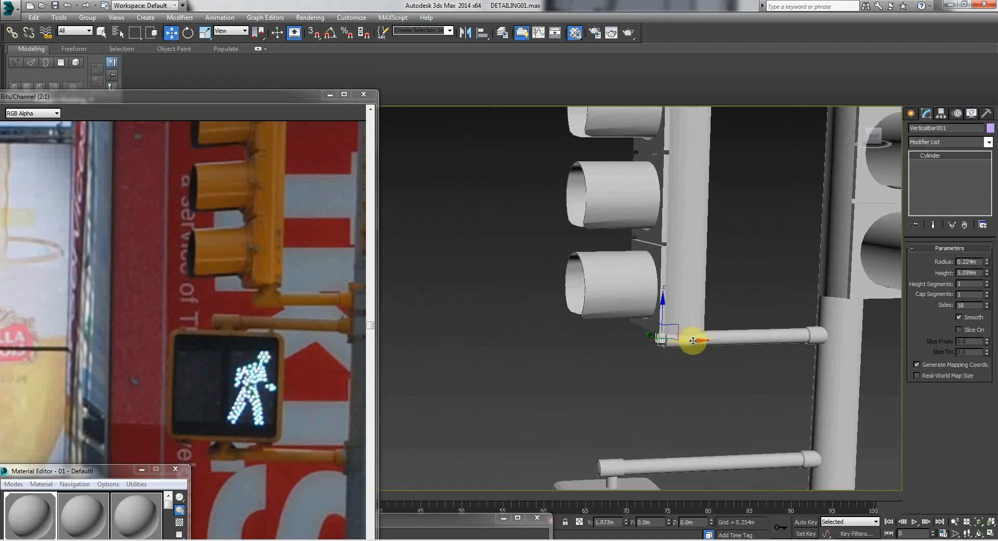
pyautogui.press('Up')
pyautogui.press('Right')
pyautogui.moveTo(700, 409); pyautogui.dragTo(710, 344, button='middle')
pyautogui.moveTo(634, 152)
pyautogui.mouseDown()
pyautogui.moveTo(637, 127)
pyautogui.moveTo(634, 142)
pyautogui.mouseUp()
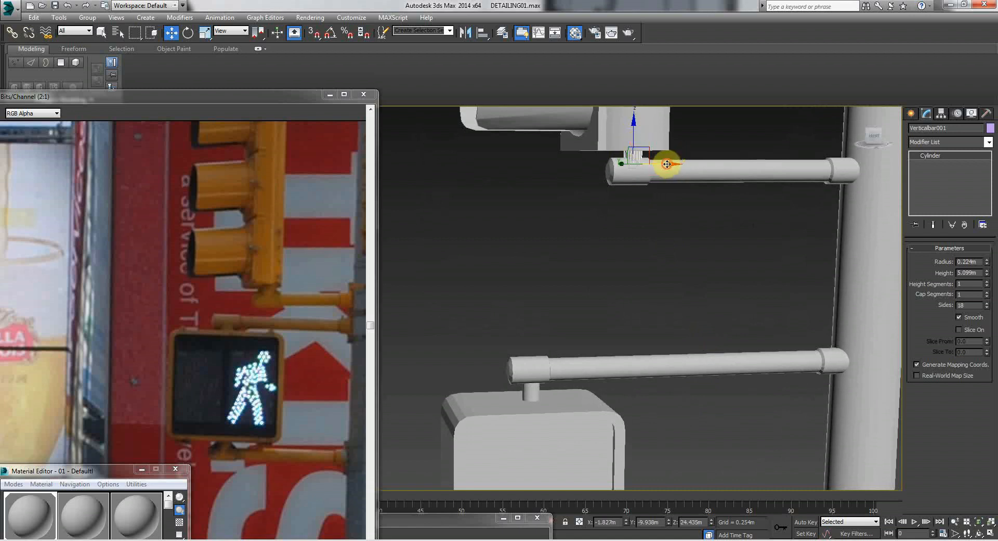
pyautogui.click(568, 289)
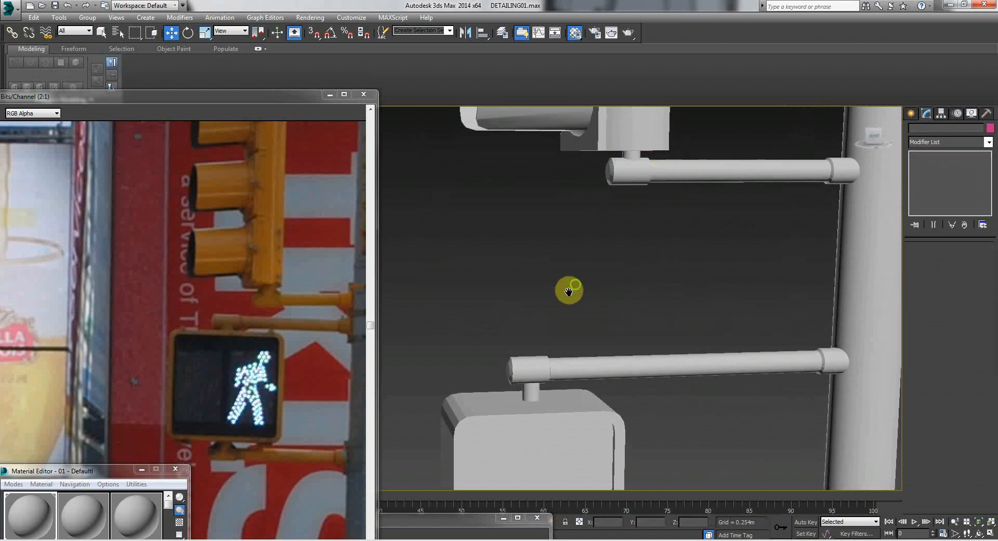
# Increase Verticalbar001's height so it extends slightly through the top of the side traffic light.
pyautogui.scroll(-10, 568, 289)
pyautogui.moveTo(573, 408); pyautogui.dragTo(576, 308, button='middle')
pyautogui.scroll(5, 576, 309)
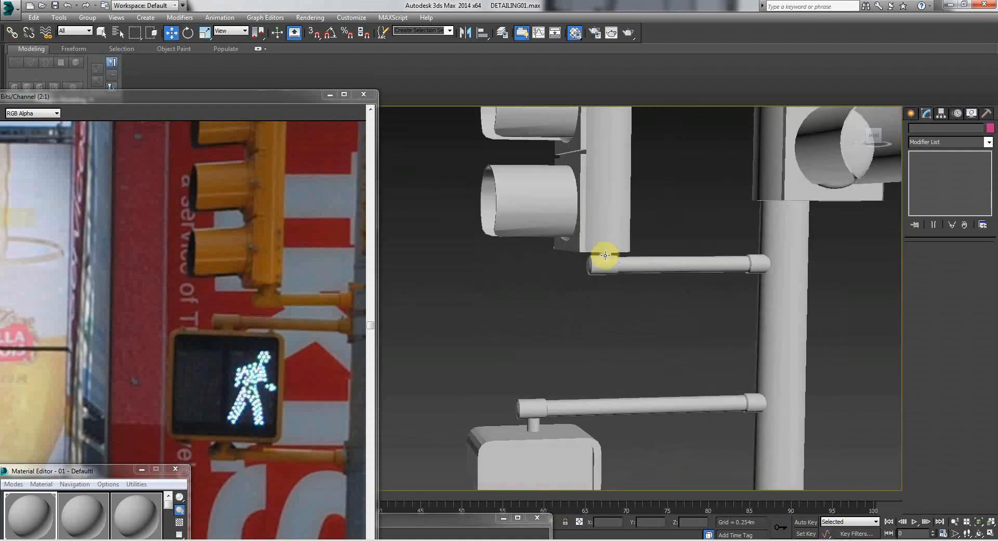
pyautogui.click(605, 255)
pyautogui.moveTo(599, 263); pyautogui.dragTo(589, 331, button='middle')
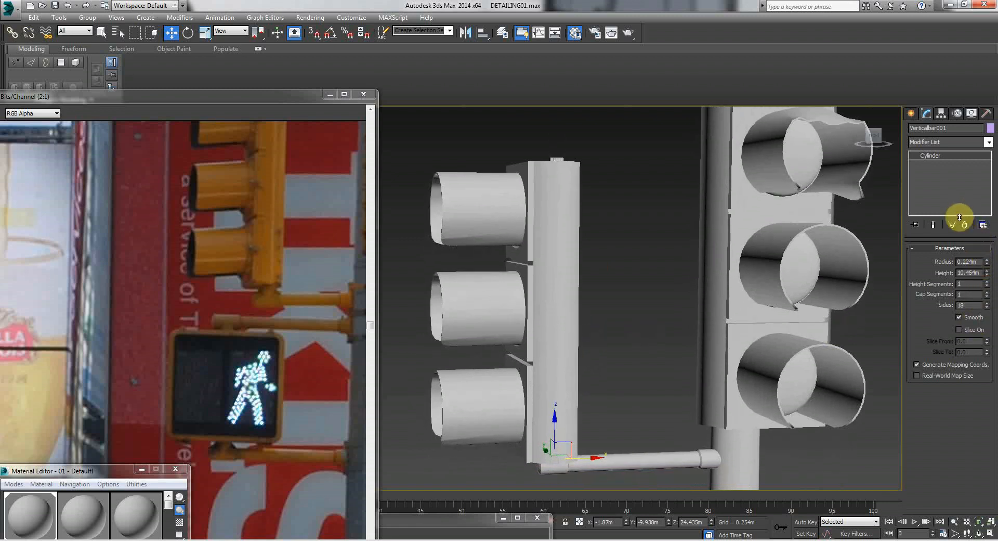
pyautogui.click(692, 318)
# Clone the shortened bracket arm upward as an instance at Z 31.227 m, behind the side traffic light.
pyautogui.moveTo(692, 374); pyautogui.dragTo(684, 291, button='middle')
pyautogui.click(651, 370)
pyautogui.keyDown('shift'); pyautogui.moveTo(700, 341); pyautogui.dragTo(665, 145); pyautogui.keyUp('shift')
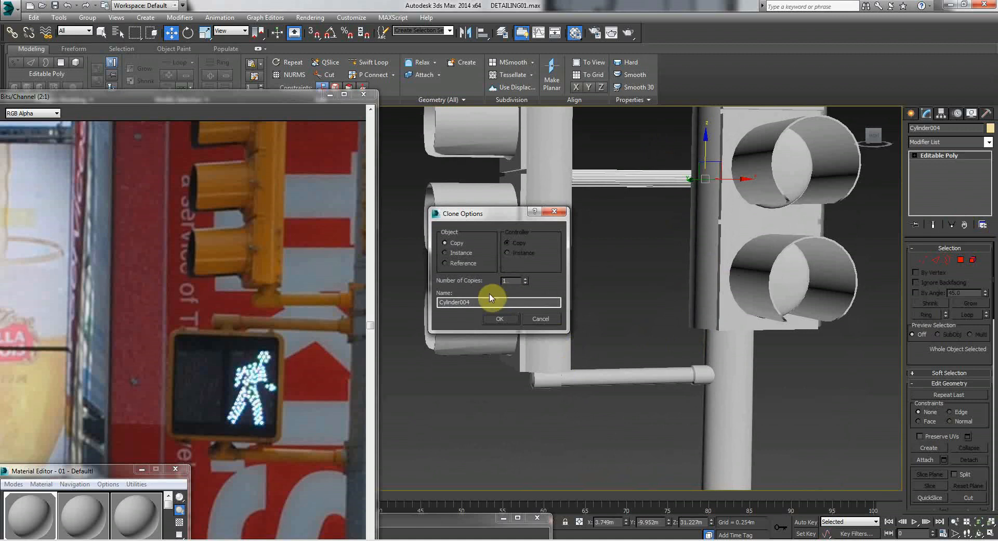
pyautogui.click(449, 254)
pyautogui.click(497, 319)
# Check the upper bracket's placement in the reference photo and raise the cloned arm to Z 35.269 m, onto Verticalbar001's top end.
pyautogui.moveTo(620, 217); pyautogui.dragTo(630, 273, button='middle')
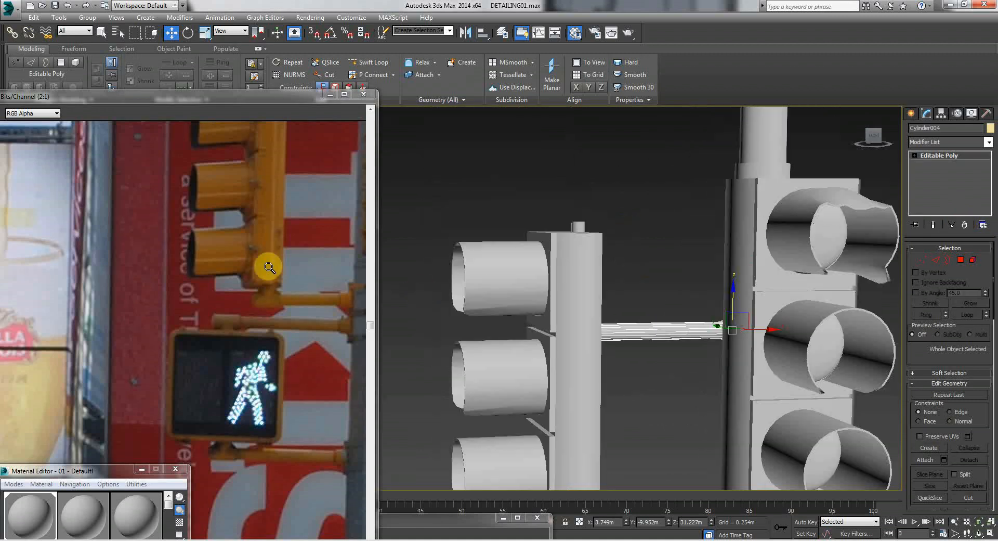
pyautogui.click(248, 309)
pyautogui.scroll(-1, 258, 312)
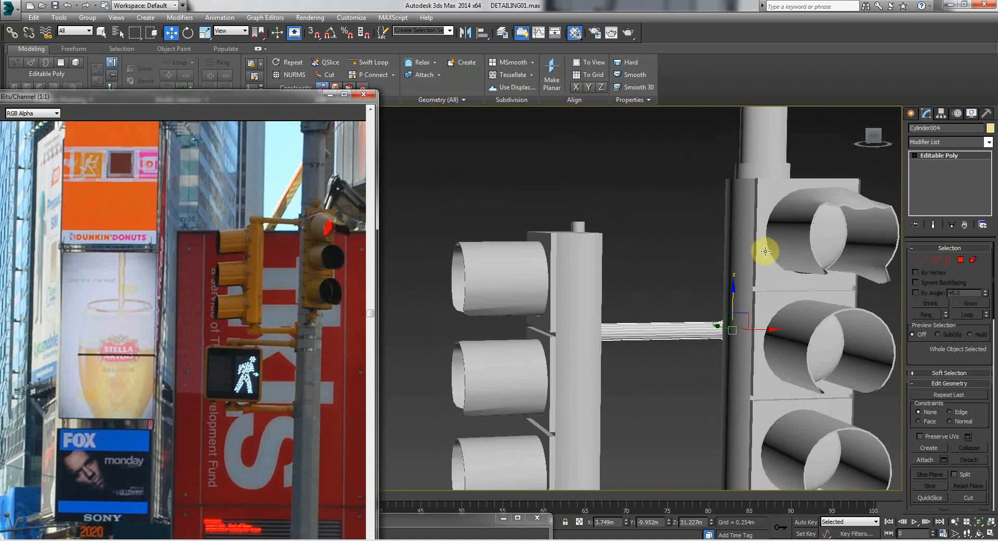
pyautogui.moveTo(731, 296); pyautogui.dragTo(720, 182)
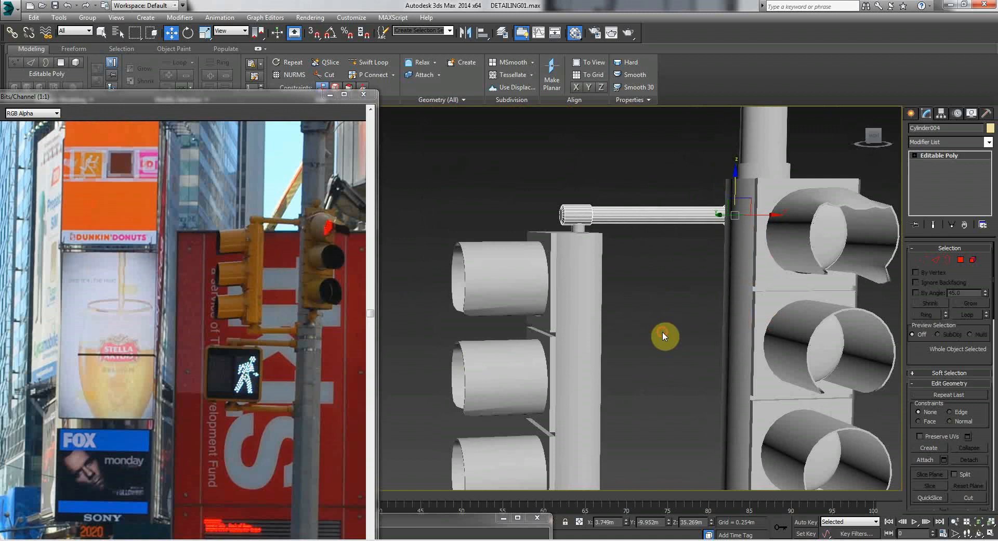
pyautogui.click(662, 333)
# Examine the whole pole assembly from the front and compare its bracket arms with the reference photo.
pyautogui.scroll(-8, 603, 271)
pyautogui.press('Down')
pyautogui.moveTo(581, 307); pyautogui.dragTo(499, 316)
pyautogui.press('Up')
pyautogui.press('Up')
pyautogui.press('Down')
pyautogui.press('Up')
pyautogui.press('Up')
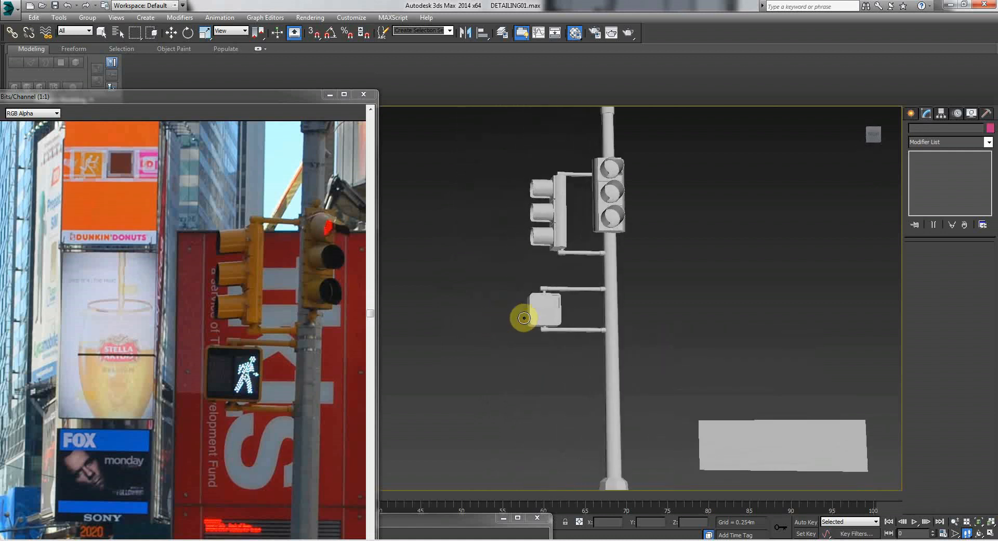
# Shorten the pedestrian box's bracket arms by 3.37 m at their outer ends and move the box with its bar 3.37 m toward the pole.
pyautogui.rightClick(573, 338)
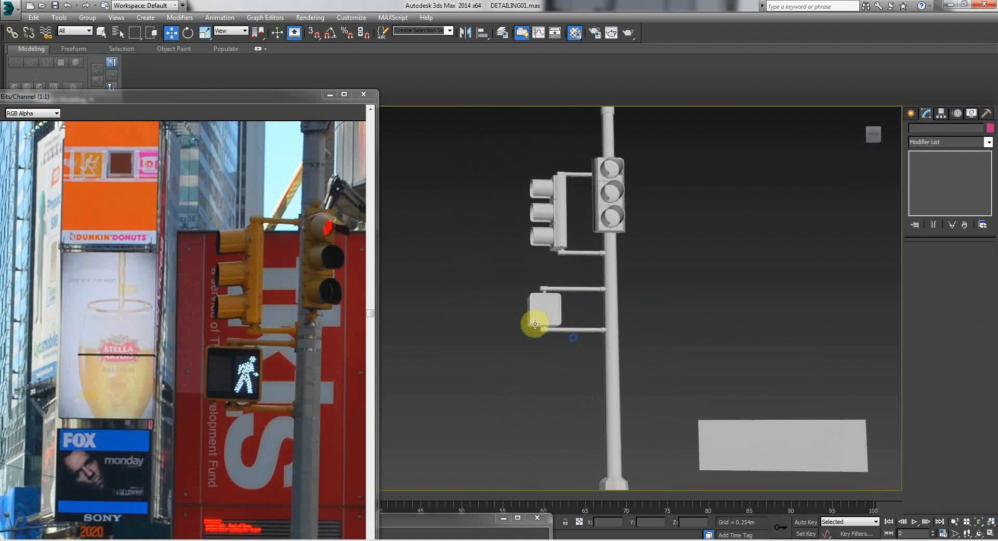
pyautogui.click(587, 288)
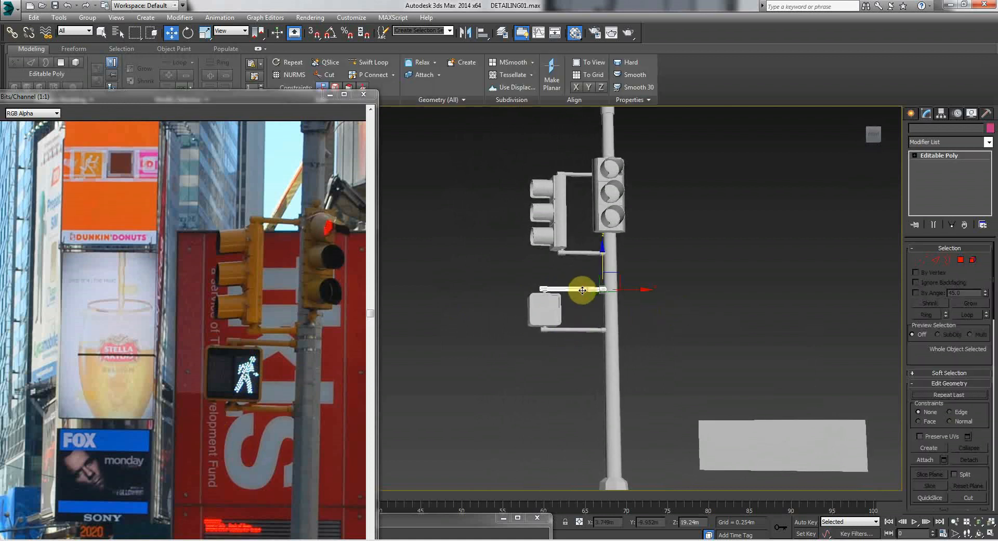
pyautogui.click(920, 260)
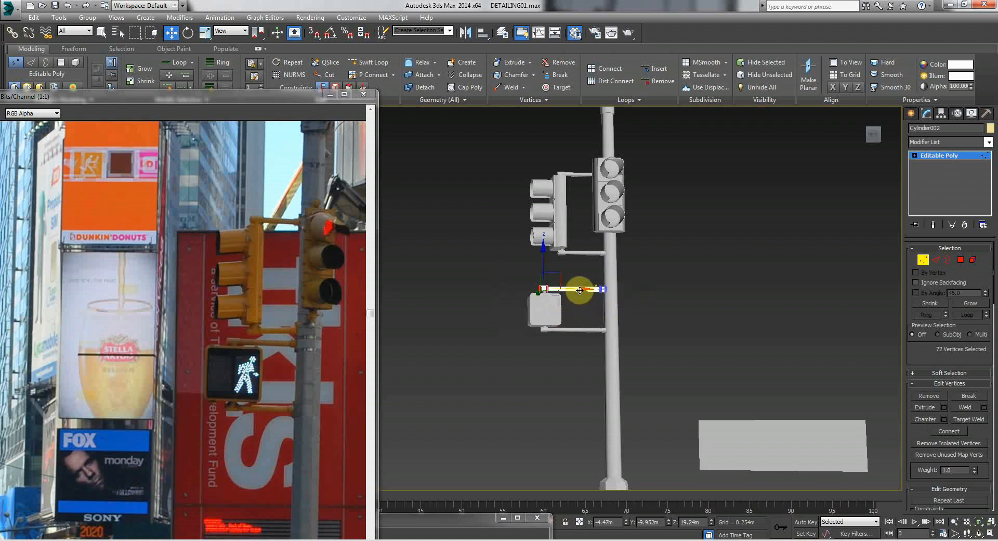
pyautogui.moveTo(579, 289); pyautogui.dragTo(586, 289)
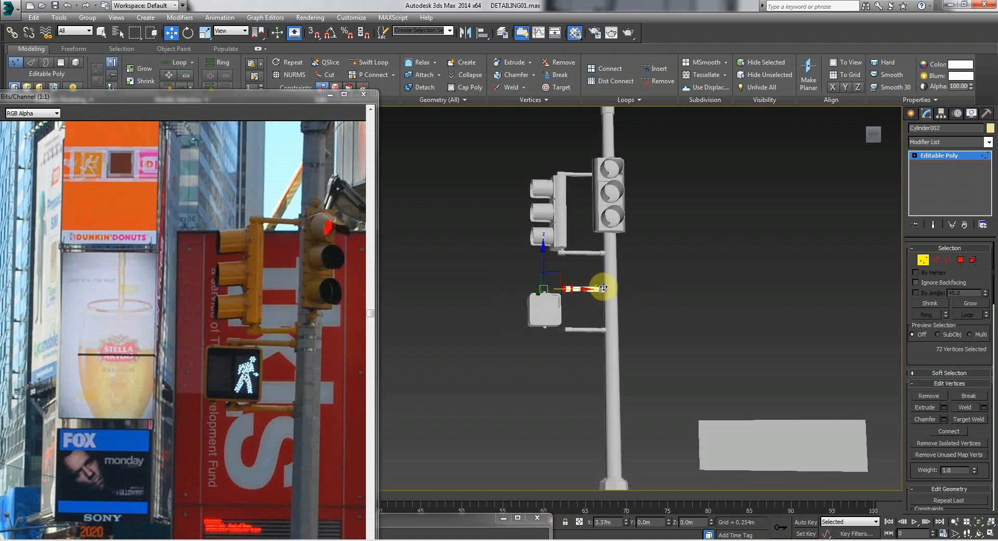
pyautogui.click(923, 261)
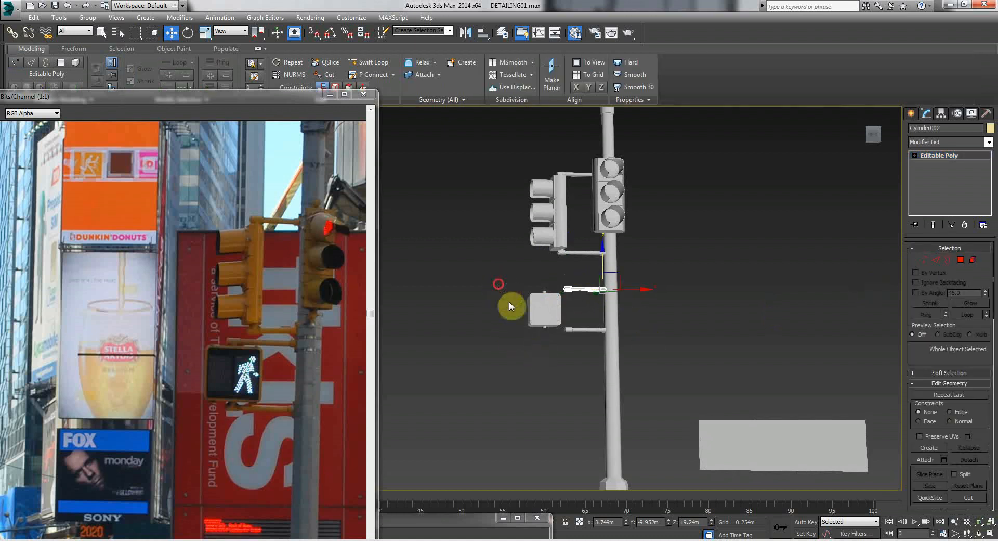
pyautogui.moveTo(550, 338); pyautogui.dragTo(587, 312)
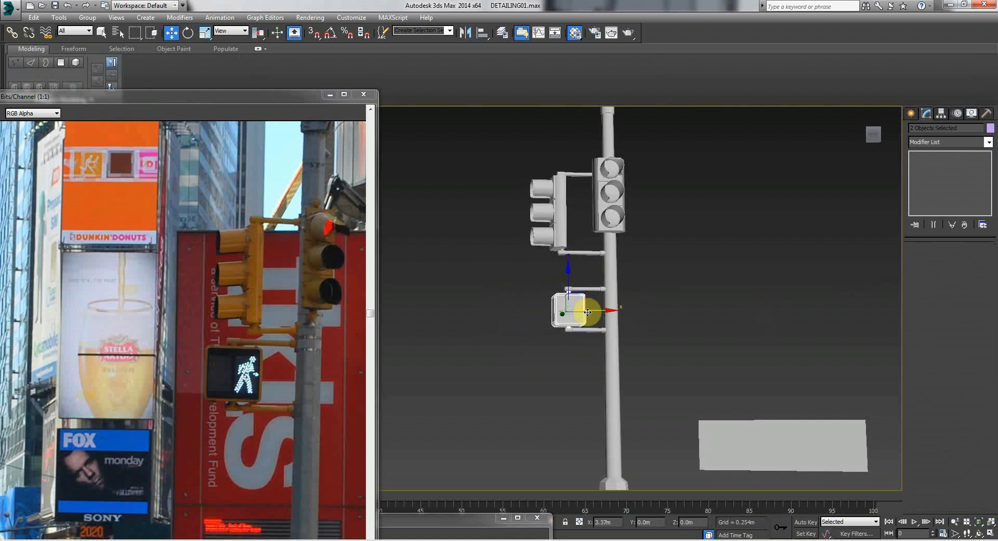
pyautogui.click(519, 353)
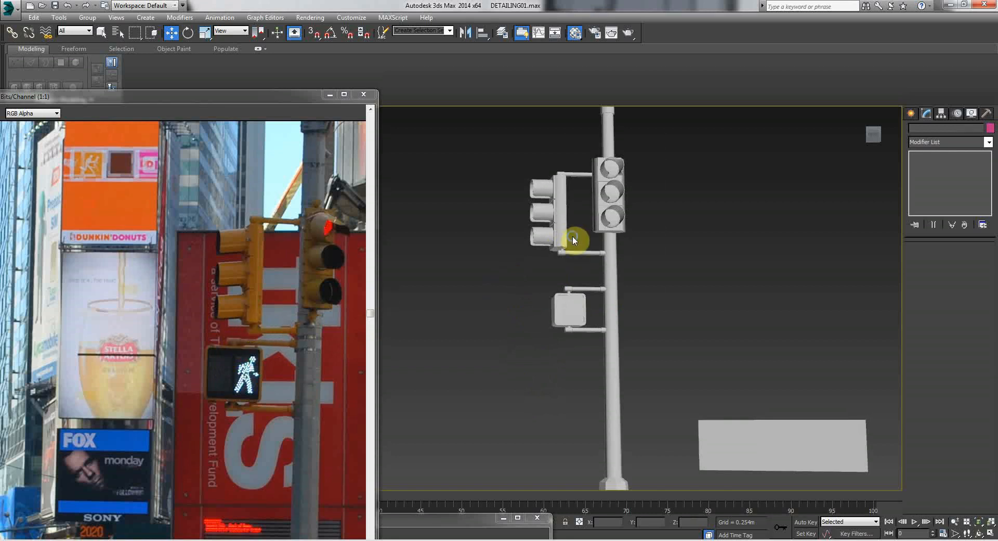
# Shorten the side traffic light's bracket arms by 2.215 m at their outer ends and move the light with its bar toward the pole to match.
pyautogui.click(583, 252)
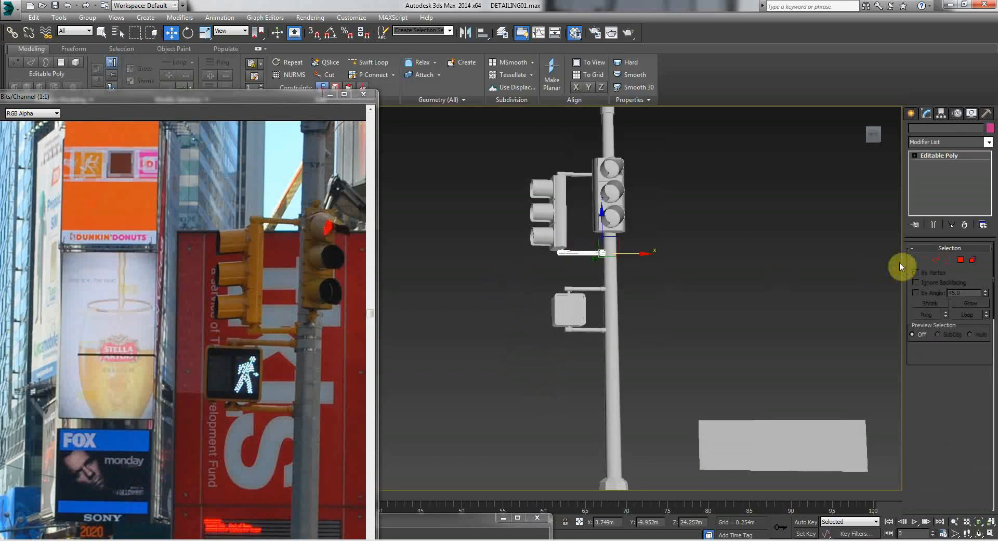
pyautogui.click(922, 260)
pyautogui.moveTo(493, 238); pyautogui.dragTo(522, 250)
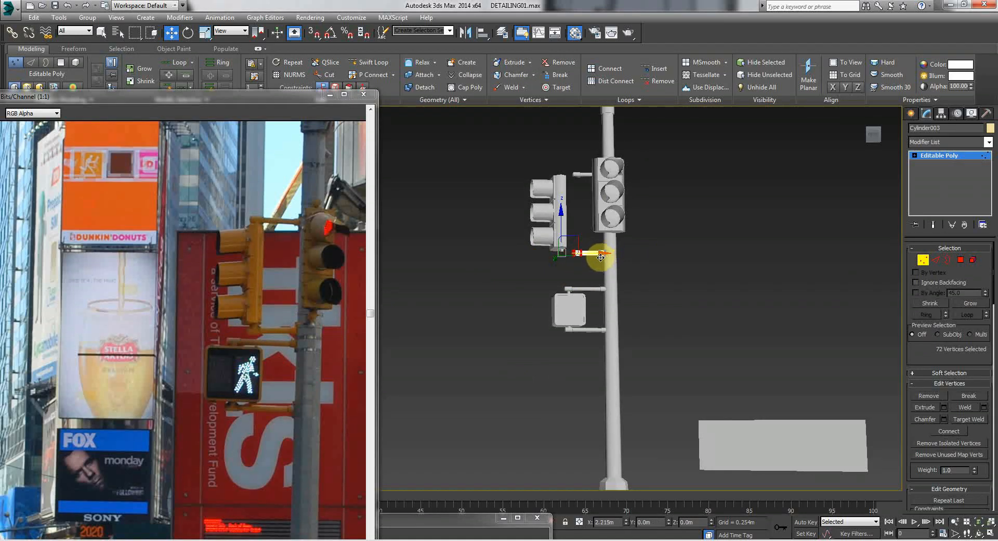
pyautogui.click(923, 260)
pyautogui.moveTo(513, 181); pyautogui.dragTo(522, 192)
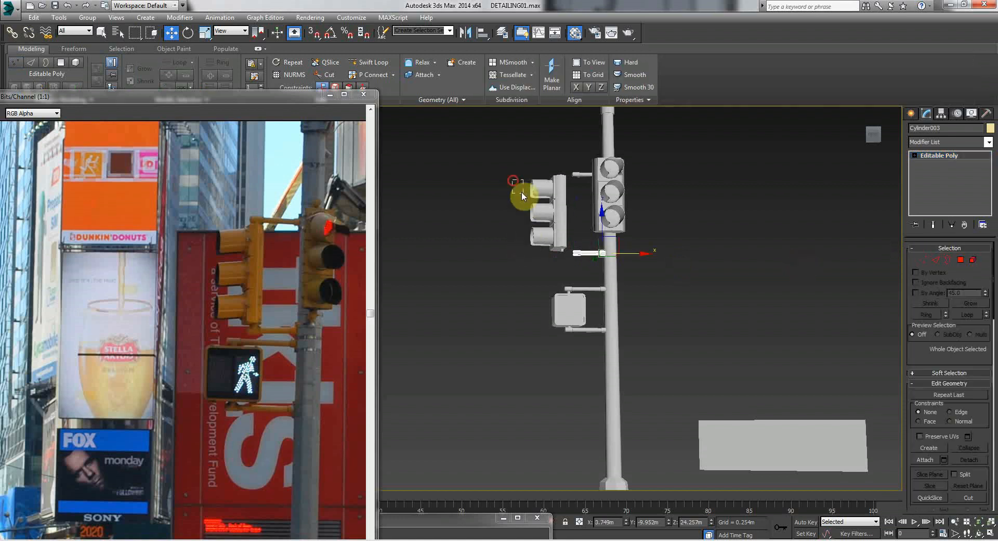
pyautogui.moveTo(568, 232); pyautogui.dragTo(593, 212)
pyautogui.click(445, 301)
# Compare the tightened pole assembly with the full reference photo and inspect the signal heads with mesh edges displayed.
pyautogui.keyDown('alt'); pyautogui.moveTo(479, 378); pyautogui.dragTo(436, 338, button='middle'); pyautogui.keyUp('alt')
pyautogui.scroll(-4, 468, 379)
pyautogui.scroll(2, 432, 377)
pyautogui.click(167, 393)
pyautogui.scroll(-1, 249, 410)
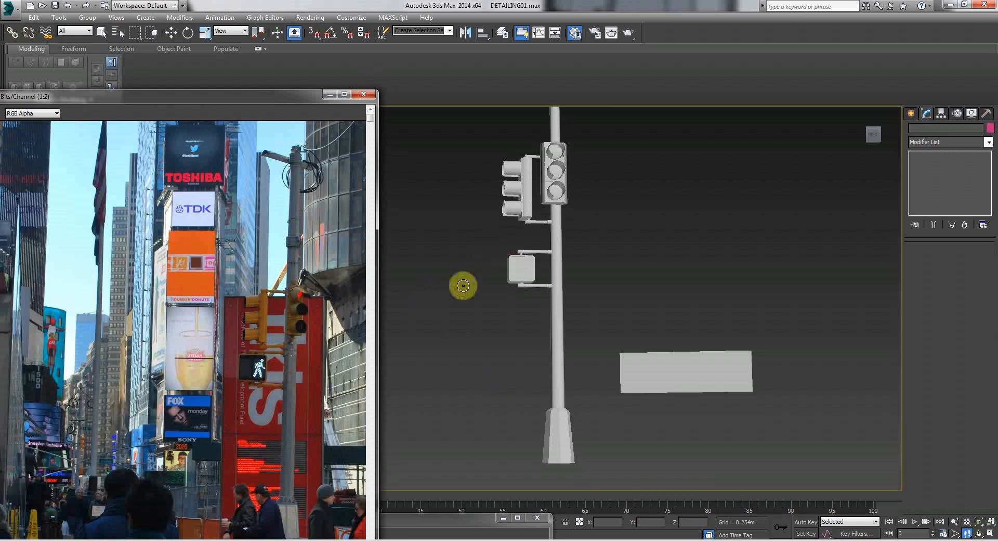
pyautogui.keyDown('alt'); pyautogui.moveTo(455, 318); pyautogui.dragTo(483, 310, button='middle'); pyautogui.keyUp('alt')
pyautogui.scroll(6, 483, 310)
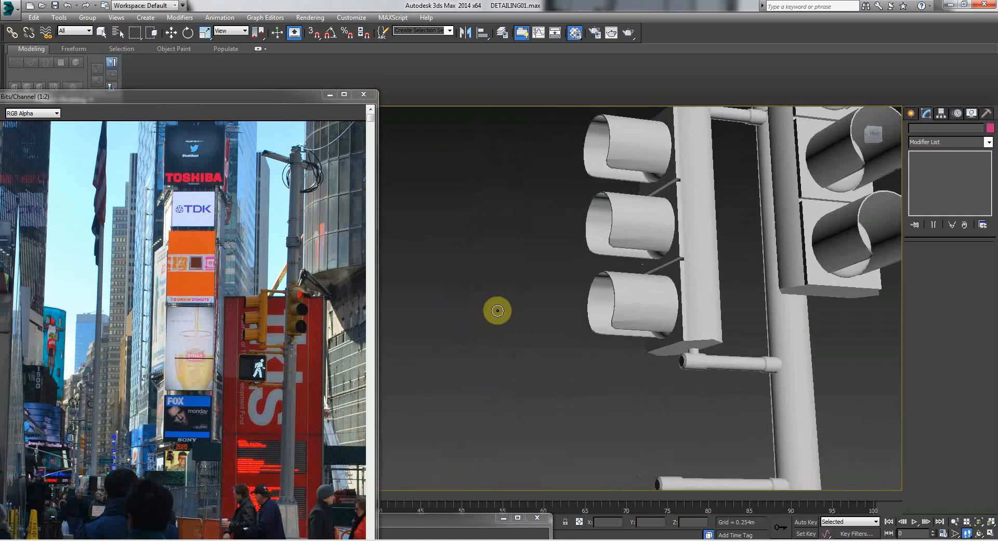
pyautogui.press('F3')
pyautogui.press('F3')
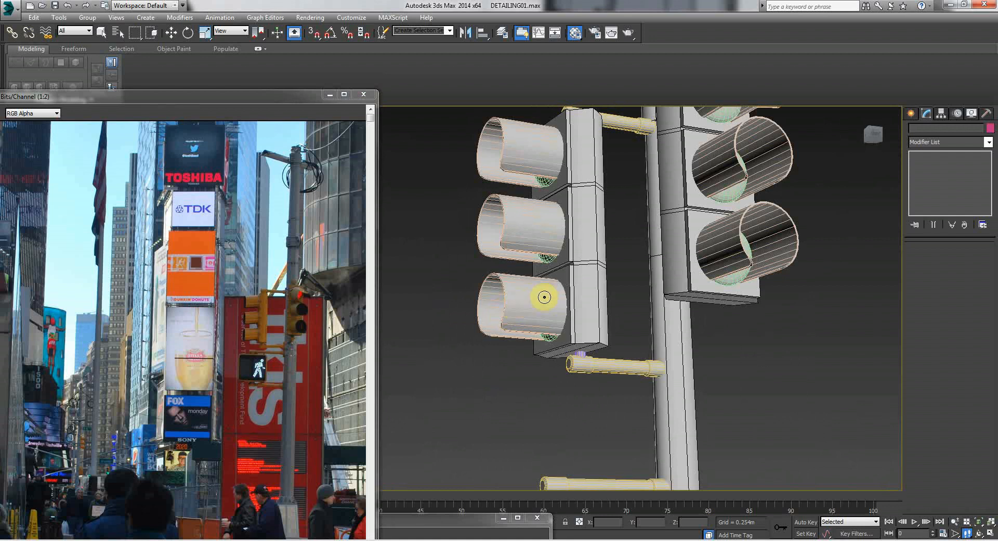
pyautogui.scroll(-8, 546, 291)
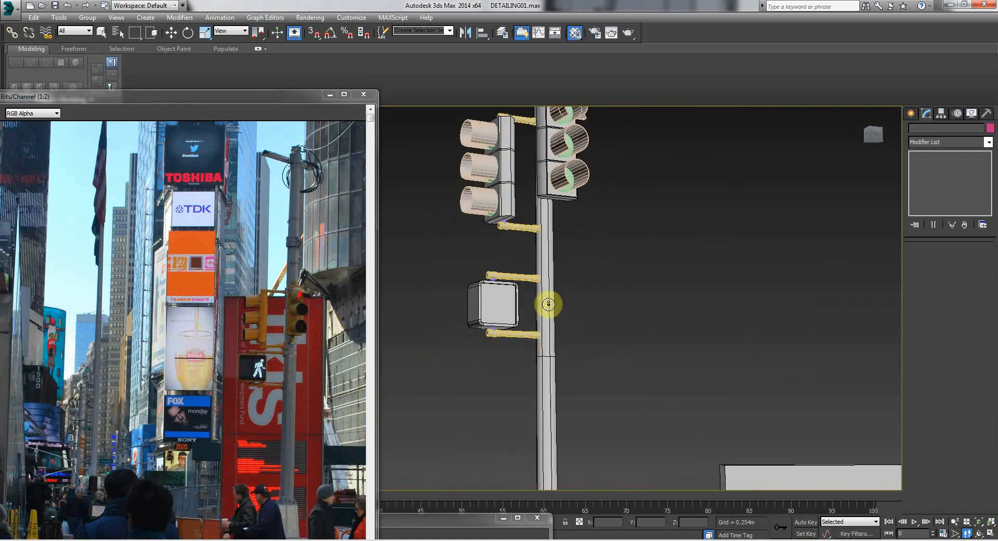
# Examine the signal heads, bracket arms and pole at close range from below.
pyautogui.press('Up')
pyautogui.moveTo(553, 303); pyautogui.dragTo(544, 291)
pyautogui.moveTo(543, 292); pyautogui.dragTo(553, 276, button='middle')
pyautogui.press('Up')
pyautogui.moveTo(555, 274); pyautogui.dragTo(571, 257)
pyautogui.press('Down')
pyautogui.press('Left')
pyautogui.press('Right')
pyautogui.press('Up')
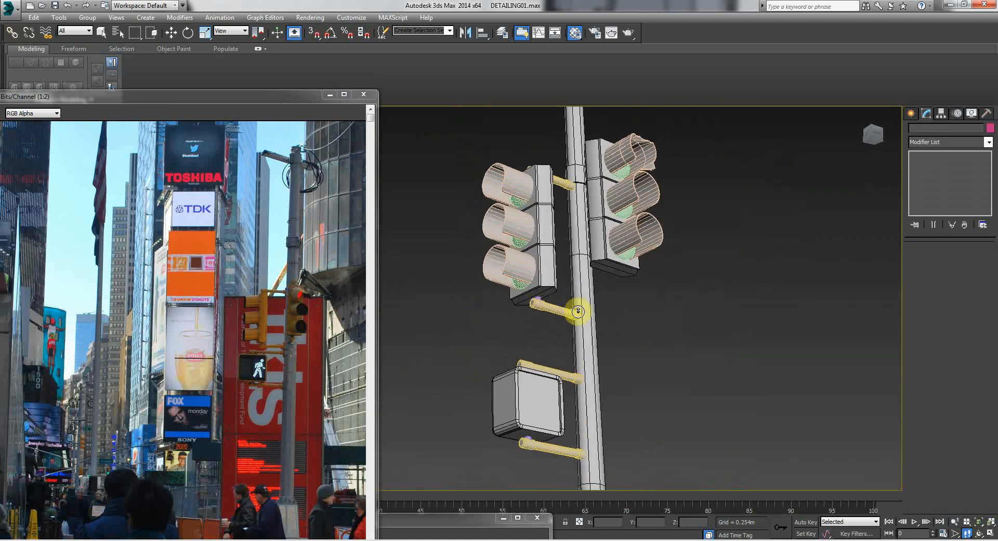
pyautogui.press('Up')
pyautogui.press('Up')
pyautogui.press('Down')
pyautogui.press('Right')
pyautogui.press('Up')
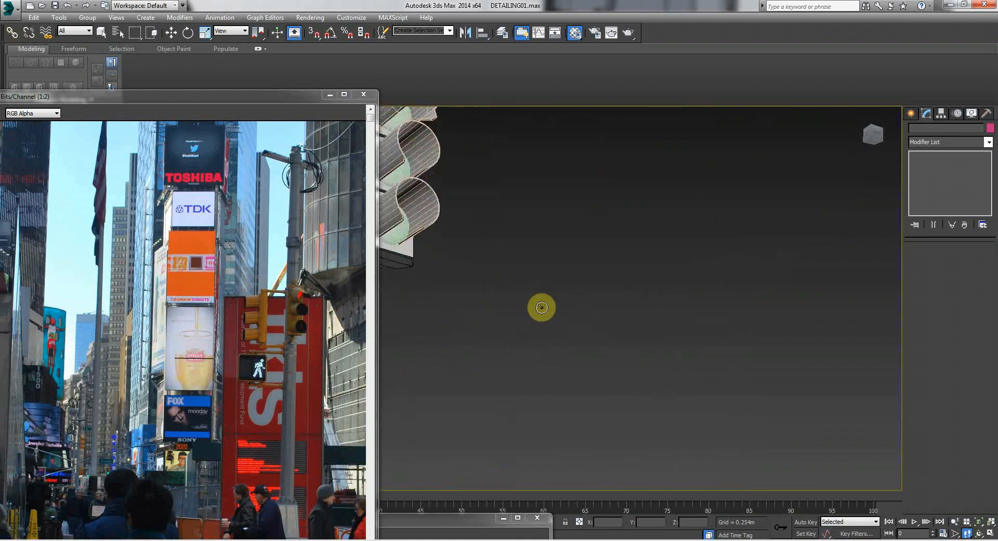
pyautogui.press('Down')
pyautogui.press('w')
pyautogui.click(626, 189)
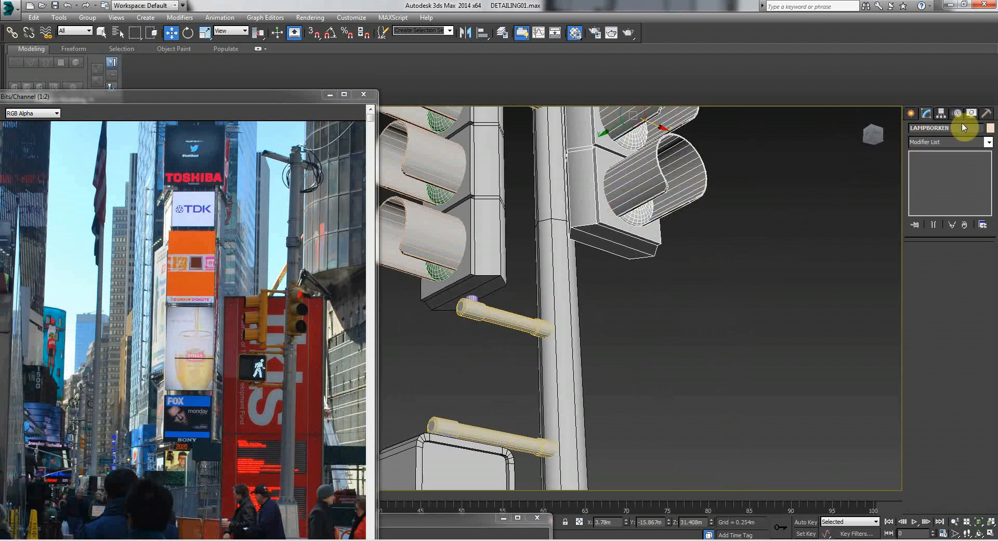
pyautogui.click(553, 308)
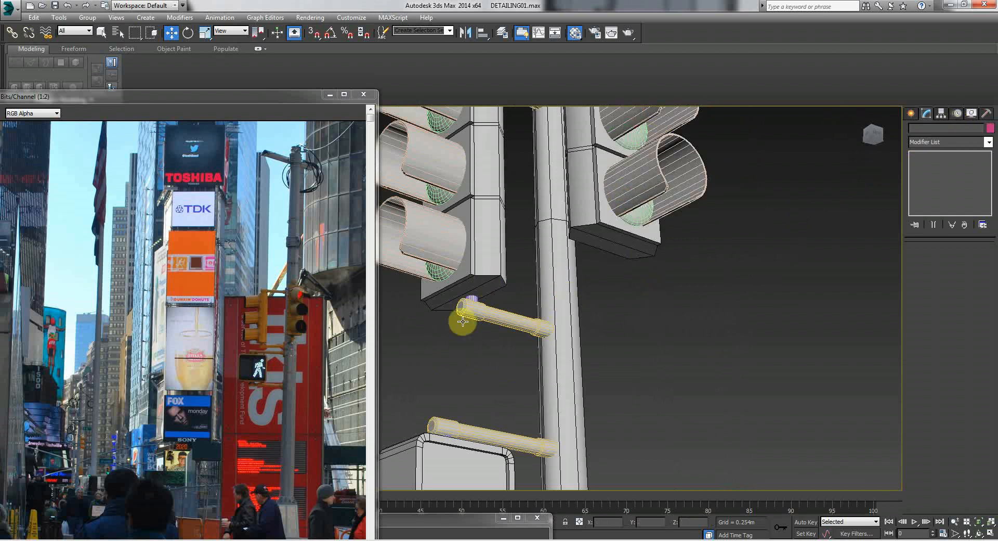
pyautogui.click(486, 316)
pyautogui.moveTo(482, 371); pyautogui.dragTo(479, 345, button='middle')
pyautogui.press('Up')
pyautogui.press('Down')
# Try smoothing the pedestrian box with a TurboSmooth modifier at 2 iterations, and remove the modifier.
pyautogui.click(494, 284)
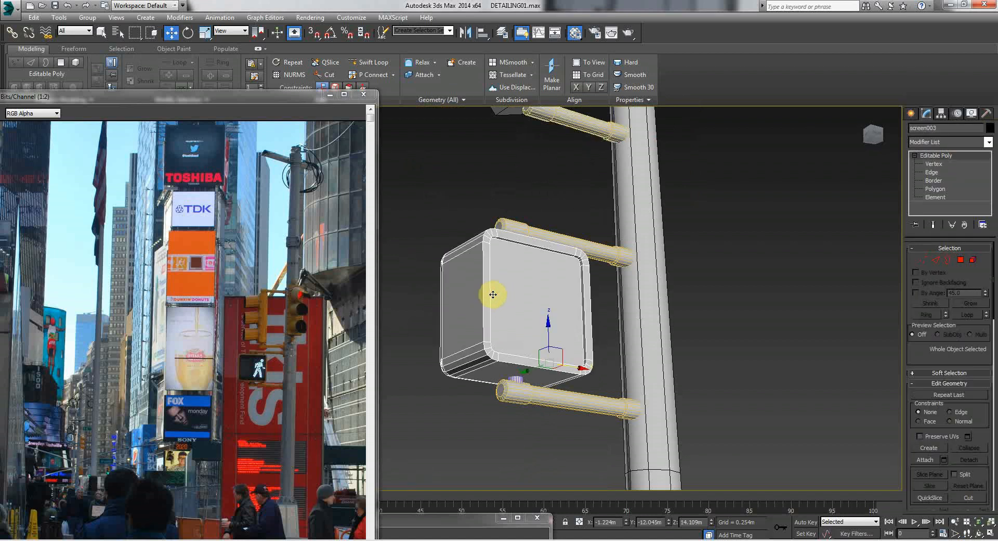
pyautogui.press('Up')
pyautogui.click(988, 144)
pyautogui.scroll(-15, 992, 305)
pyautogui.click(936, 395)
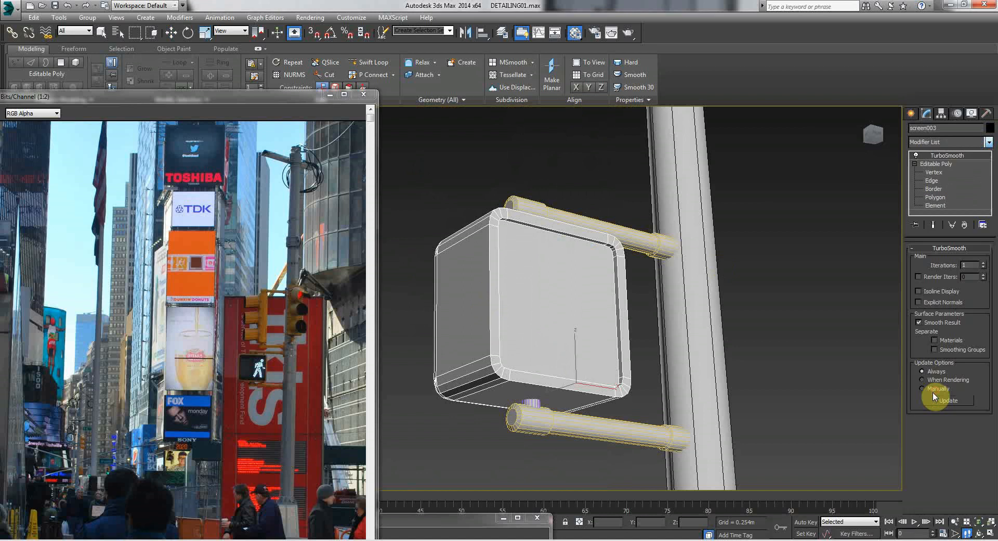
pyautogui.click(983, 263)
pyautogui.press('w')
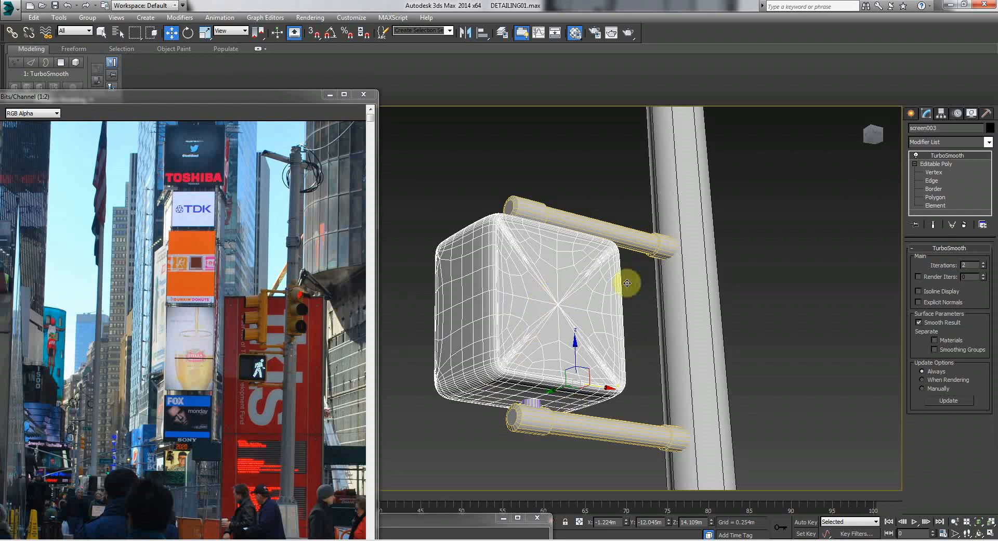
pyautogui.click(964, 225)
# Try subdividing the pedestrian box's front polygon with Tessellate and MSmooth, undo the subdivisions and deselect the box.
pyautogui.click(964, 261)
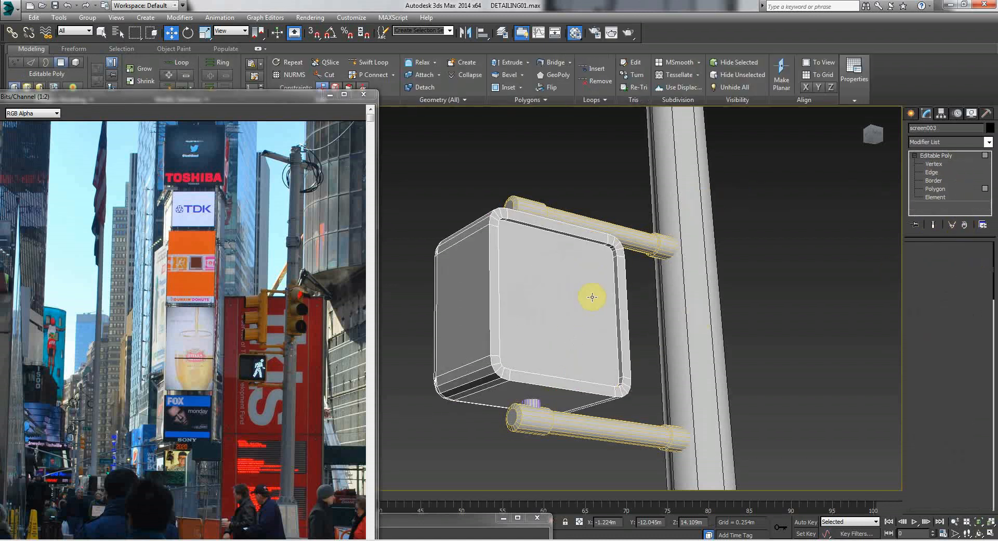
pyautogui.click(595, 292)
pyautogui.moveTo(914, 344); pyautogui.dragTo(907, 289)
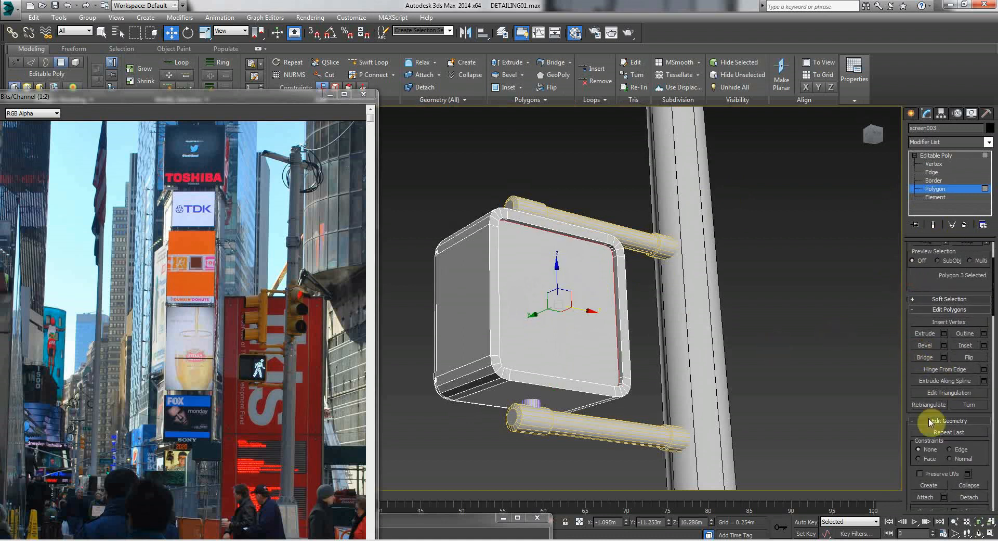
pyautogui.moveTo(908, 396); pyautogui.dragTo(900, 285)
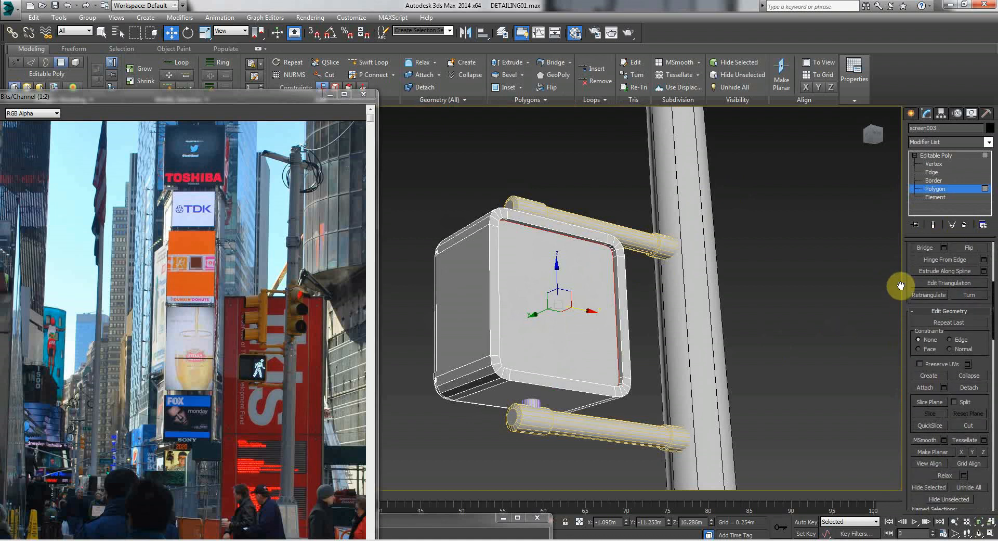
pyautogui.click(965, 437)
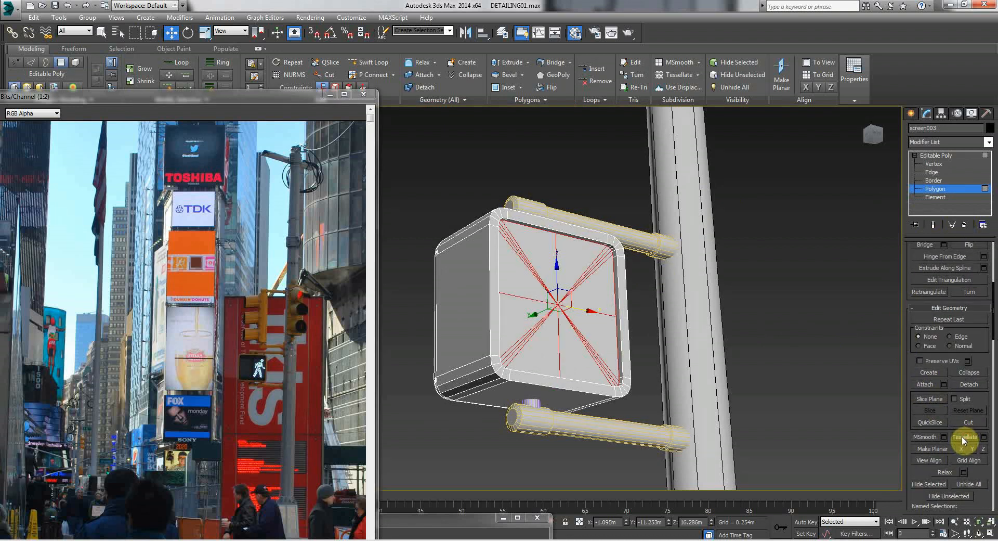
pyautogui.click(924, 439)
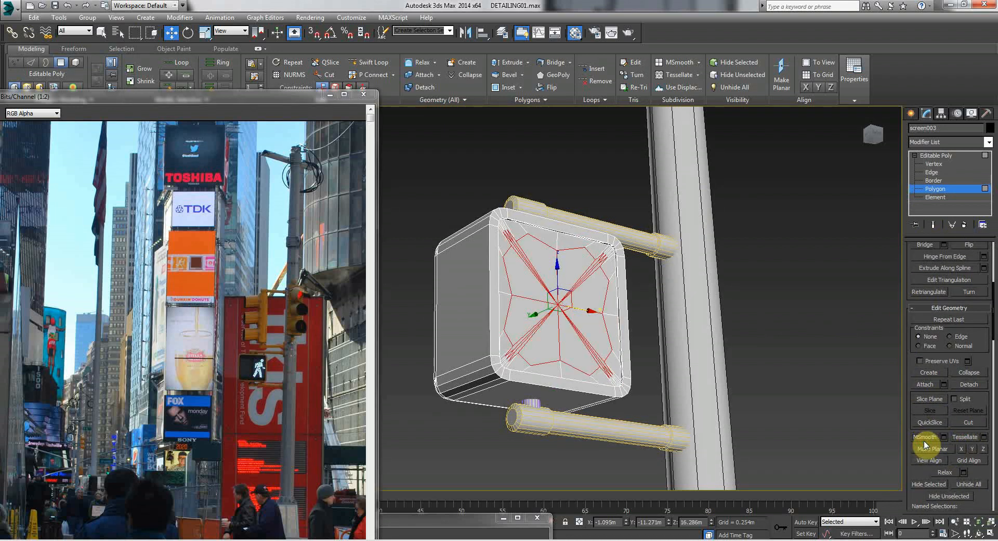
pyautogui.hotkey('ctrl', 'z')
pyautogui.click(922, 439)
pyautogui.hotkey('ctrl', 'z')
pyautogui.moveTo(907, 260); pyautogui.dragTo(887, 515)
pyautogui.click(962, 261)
pyautogui.click(834, 264)
pyautogui.click(590, 266)
pyautogui.click(463, 199)
# Inspect the pedestrian box and the overall arrangement of signal heads and bracket arms on the pole.
pyautogui.press('Up')
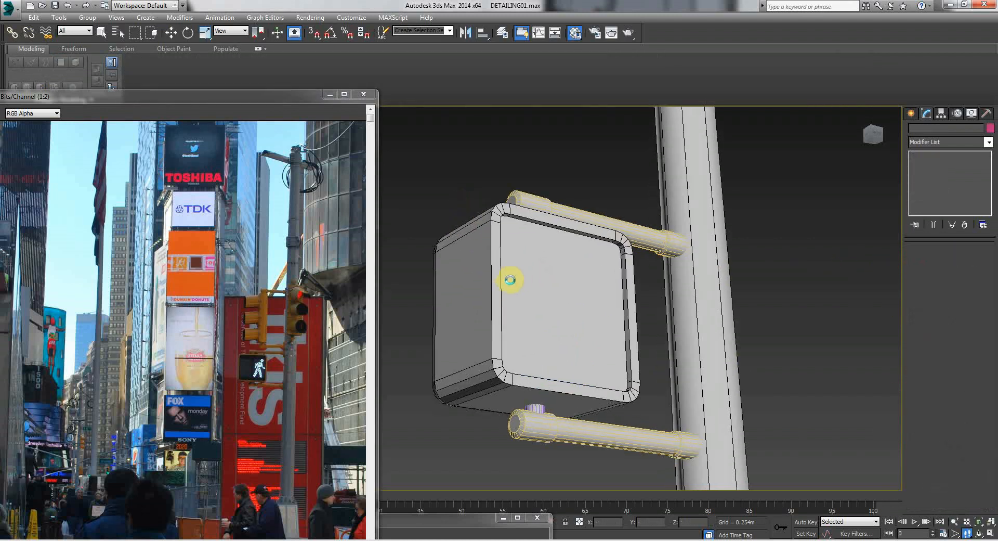
pyautogui.press('Up')
pyautogui.press('Down')
pyautogui.moveTo(514, 271); pyautogui.dragTo(499, 287)
pyautogui.press('Down')
pyautogui.press('Up')
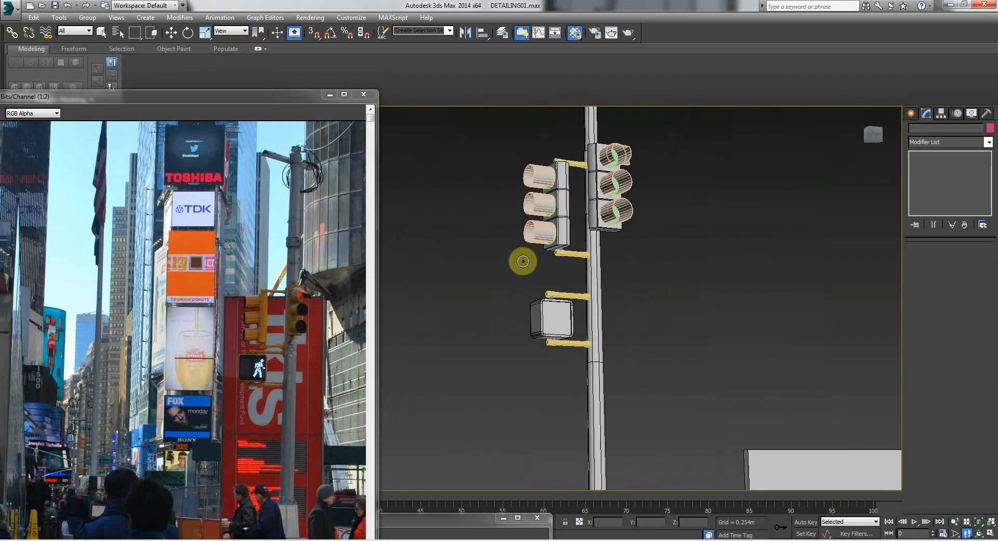
pyautogui.press('Up')
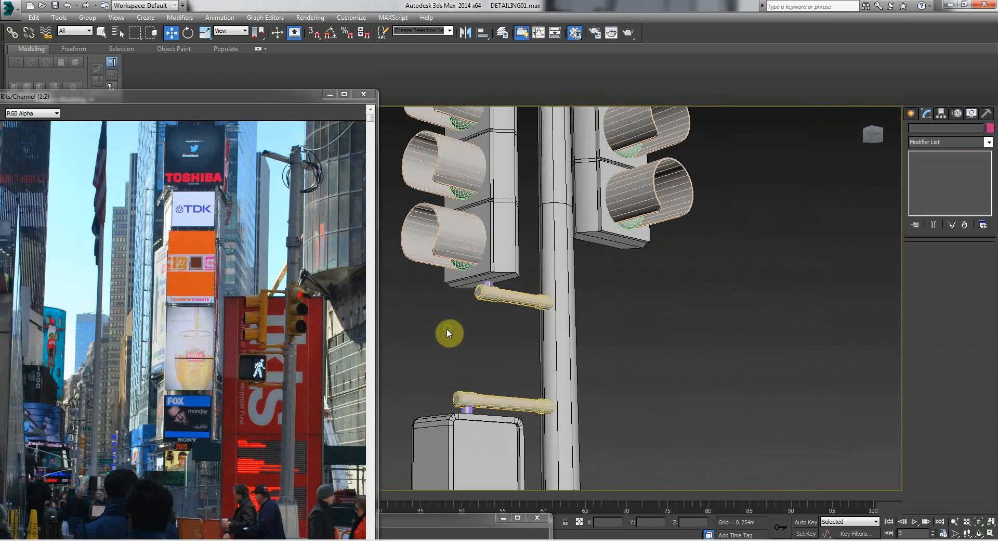
pyautogui.press('Down')
pyautogui.moveTo(448, 319); pyautogui.dragTo(442, 319)
pyautogui.press('Down')
pyautogui.press('Up')
# Check the pole's top in the enlarged reference photo and clone the uppermost bracket arm upward as an independent copy at Z 48.739 m.
pyautogui.click(270, 145)
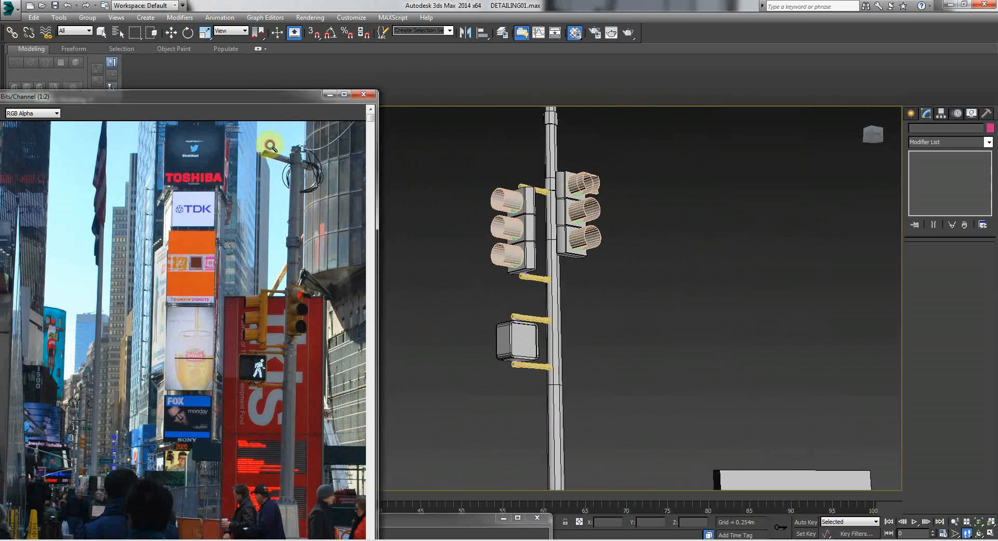
pyautogui.keyDown('ctrl'); pyautogui.click(272, 154); pyautogui.keyUp('ctrl')
pyautogui.keyDown('ctrl'); pyautogui.rightClick(275, 172); pyautogui.keyUp('ctrl')
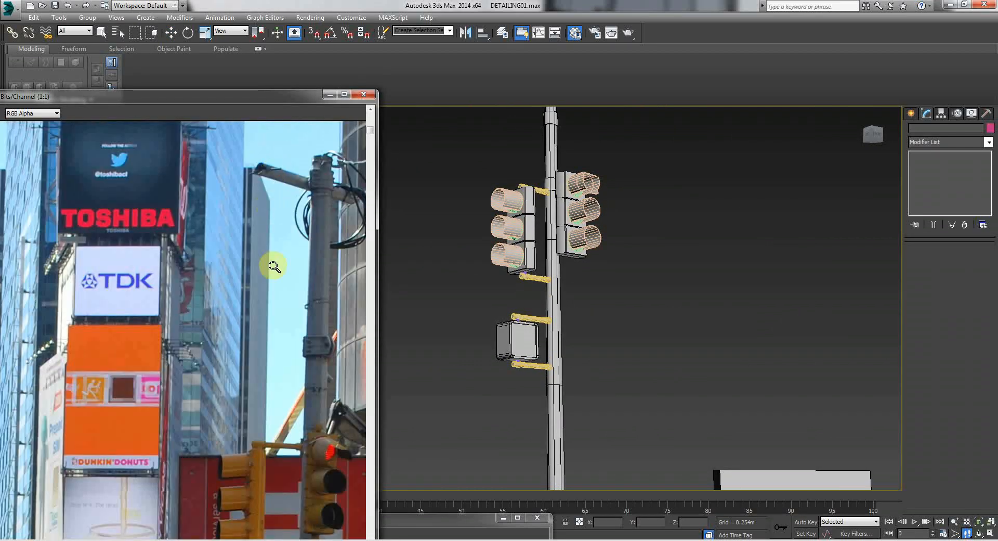
pyautogui.moveTo(494, 250); pyautogui.dragTo(453, 301, button='middle')
pyautogui.rightClick(430, 343)
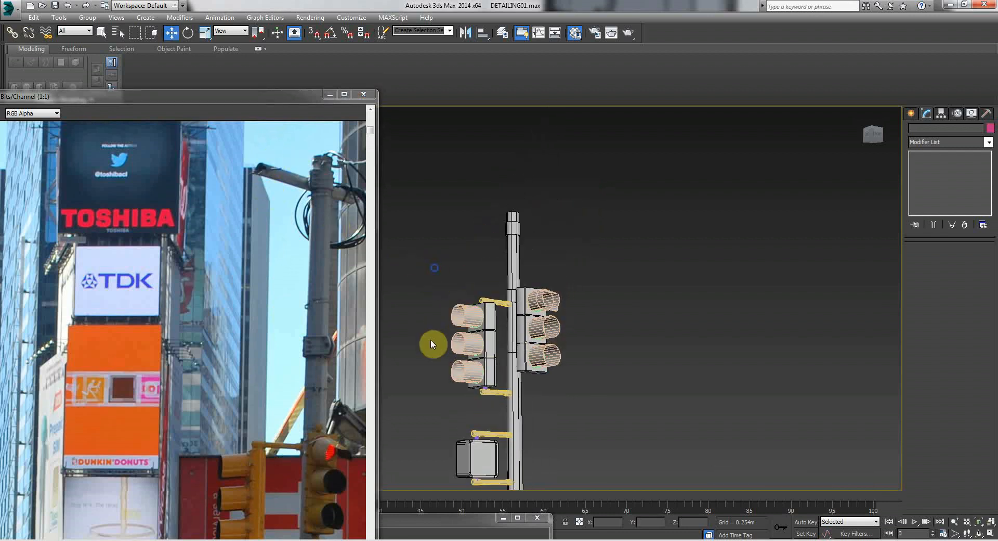
pyautogui.click(503, 302)
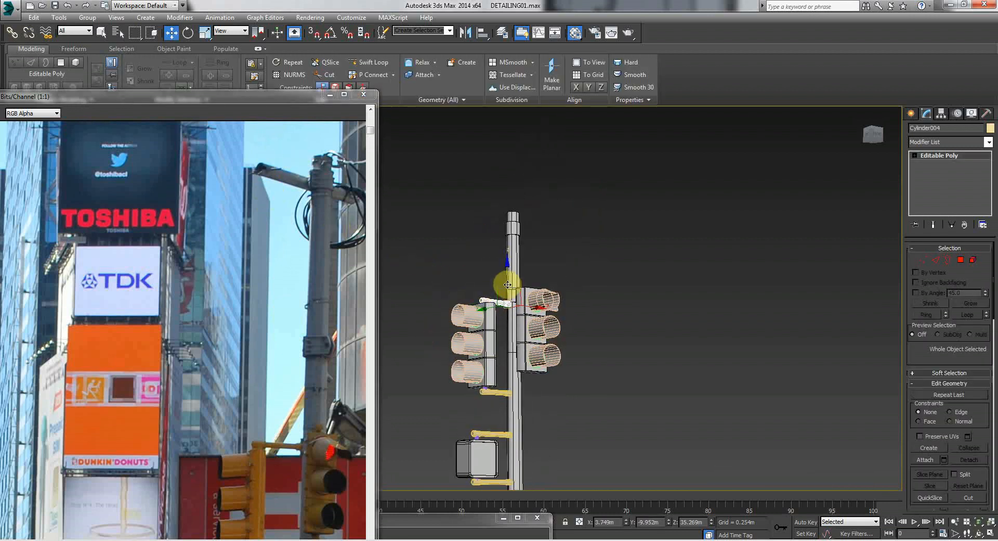
pyautogui.keyDown('shift'); pyautogui.moveTo(505, 283); pyautogui.dragTo(505, 186); pyautogui.keyUp('shift')
pyautogui.click(450, 253)
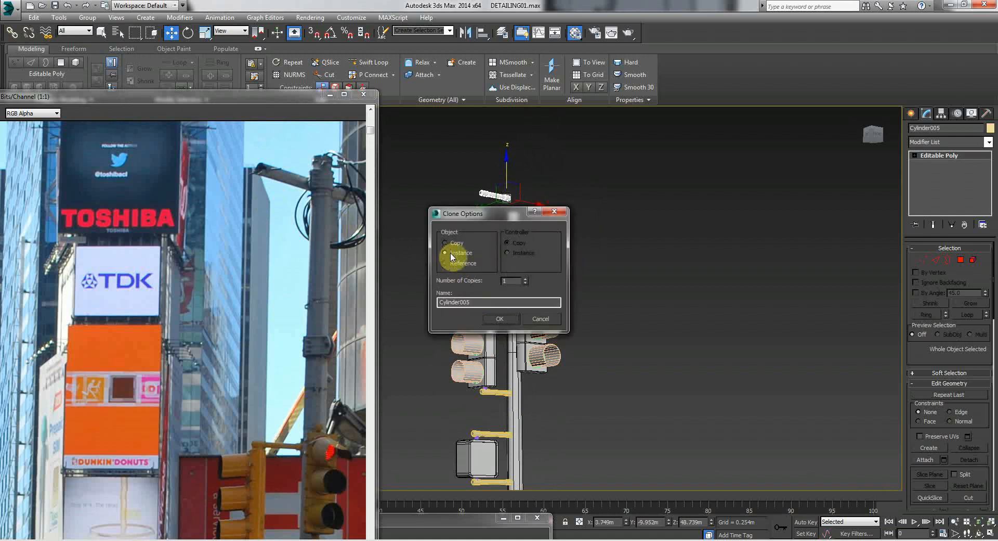
pyautogui.click(450, 244)
pyautogui.press('Return')
pyautogui.click(472, 229)
pyautogui.scroll(5, 478, 215)
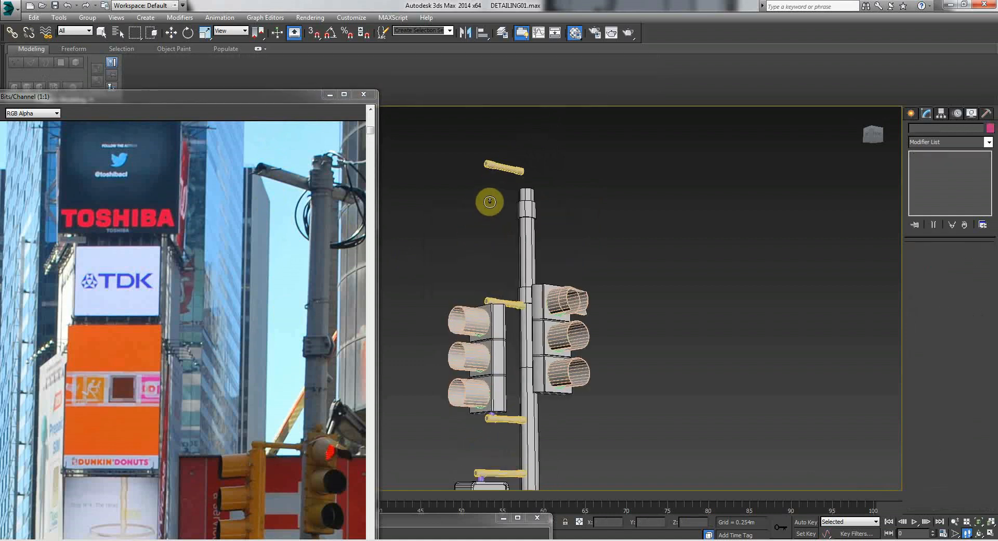
# Position the copied bracket arm against the collar near the pole's top, at about Y -8.551 m and Z 44.939 m.
pyautogui.scroll(4, 468, 249)
pyautogui.scroll(-2, 449, 343)
pyautogui.click(523, 309)
pyautogui.press('w')
pyautogui.moveTo(584, 285); pyautogui.dragTo(637, 346)
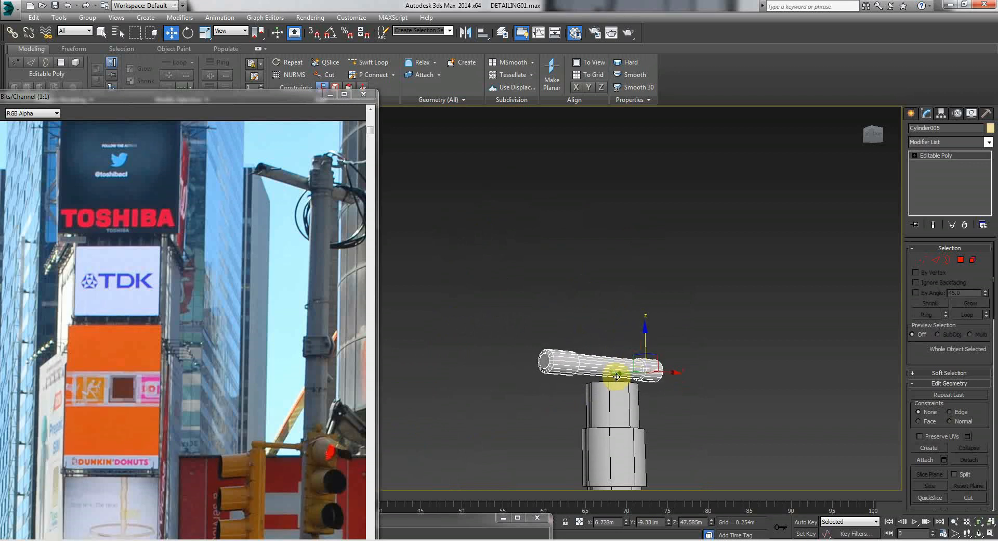
pyautogui.moveTo(645, 347); pyautogui.dragTo(644, 424)
pyautogui.moveTo(531, 399); pyautogui.dragTo(634, 326, button='middle')
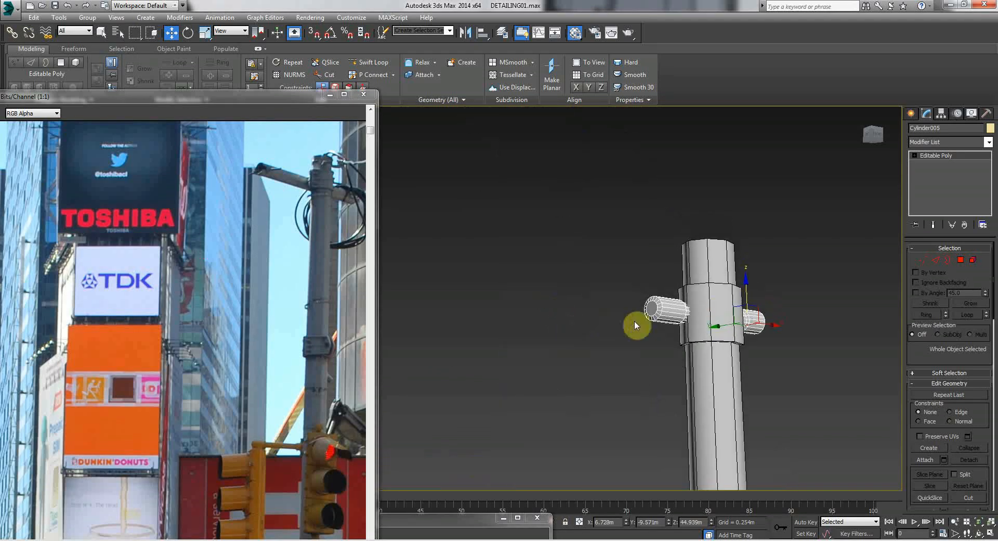
pyautogui.moveTo(712, 326); pyautogui.dragTo(690, 337)
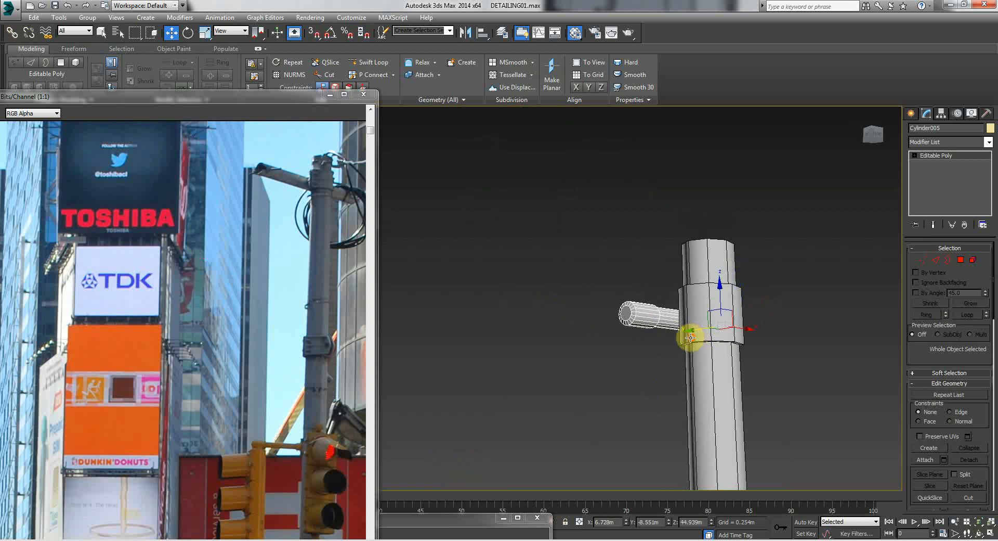
# Move the vertices of the top arm's collared end outward to about X 7.878 m and delete the opposite end's outer section.
pyautogui.click(924, 261)
pyautogui.press('Up')
pyautogui.press('Right')
pyautogui.moveTo(627, 298); pyautogui.dragTo(517, 296)
pyautogui.rightClick(437, 325)
pyautogui.moveTo(526, 386); pyautogui.dragTo(471, 350)
pyautogui.click(450, 327)
pyautogui.moveTo(587, 405); pyautogui.dragTo(586, 403)
pyautogui.moveTo(624, 354); pyautogui.dragTo(662, 357)
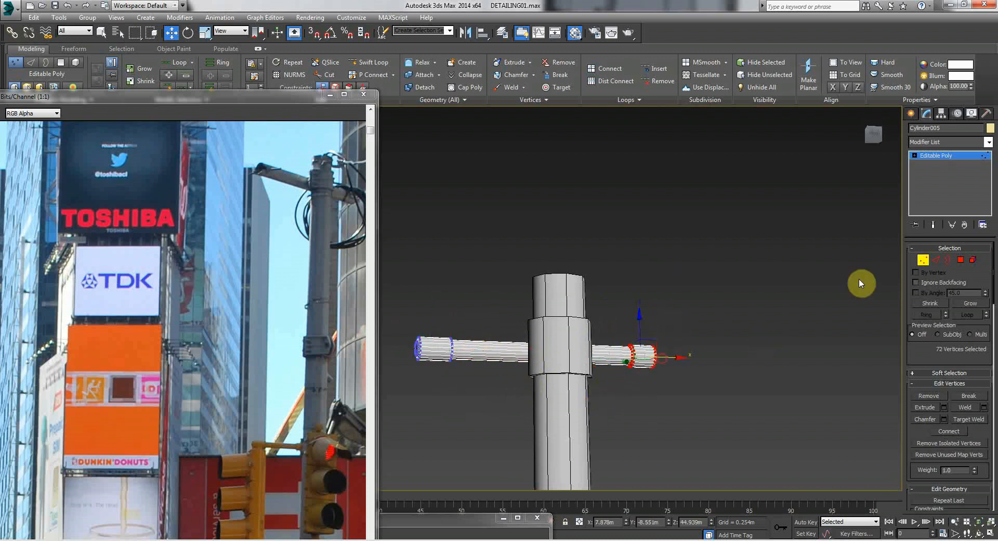
pyautogui.moveTo(435, 384); pyautogui.dragTo(436, 389)
pyautogui.press('Delete')
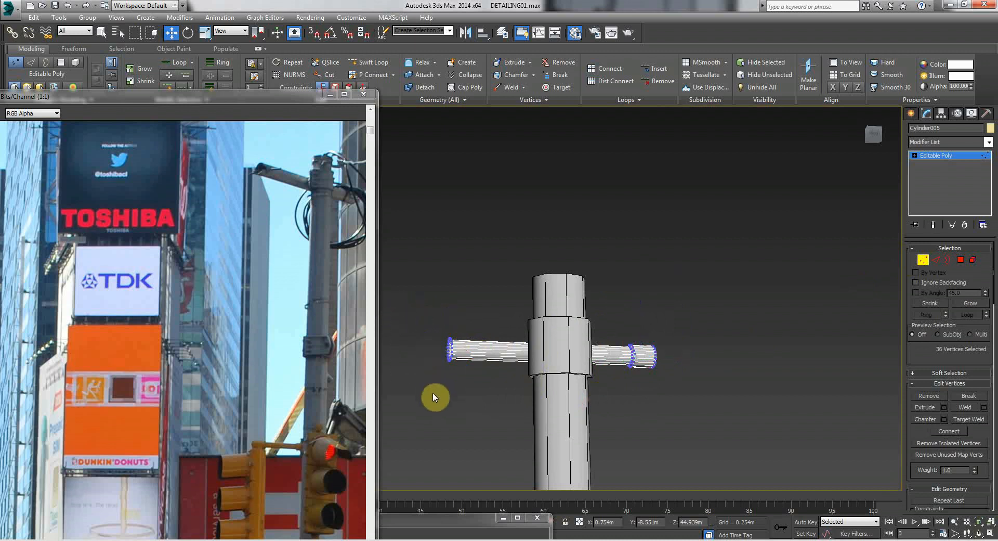
# Delete all the leftover rim polygons around the trimmed end of the top arm, leaving a plain open tube.
pyautogui.press('Up')
pyautogui.moveTo(542, 376); pyautogui.dragTo(597, 384)
pyautogui.press('Up')
pyautogui.click(928, 262)
pyautogui.click(960, 259)
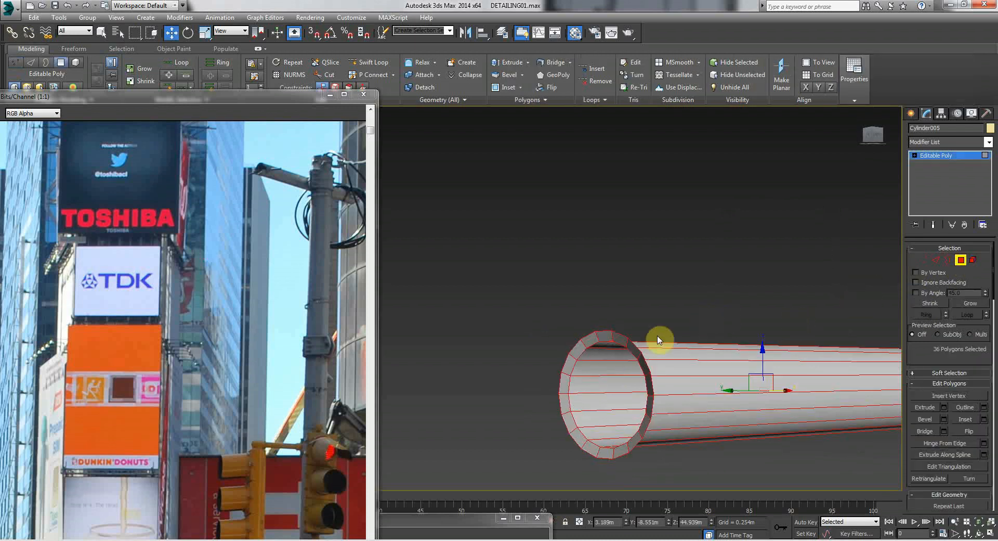
pyautogui.click(606, 338)
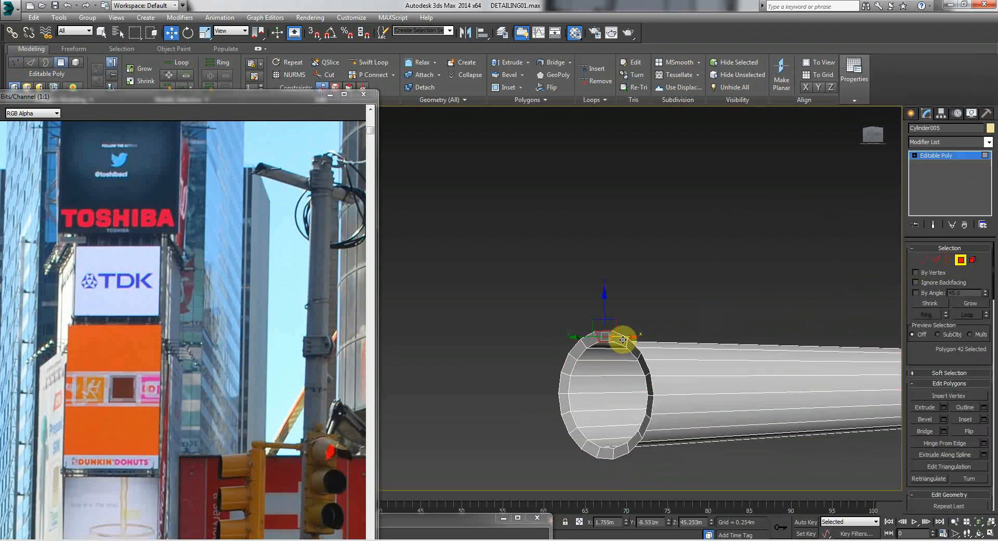
pyautogui.press('Delete')
pyautogui.press('Delete')
pyautogui.click(636, 345)
pyautogui.click(631, 348)
pyautogui.press('Delete')
pyautogui.click(644, 366)
pyautogui.press('Delete')
pyautogui.click(647, 401)
pyautogui.click(649, 403)
pyautogui.press('Delete')
pyautogui.click(644, 425)
pyautogui.press('Delete')
pyautogui.click(633, 440)
pyautogui.press('Delete')
pyautogui.click(619, 452)
pyautogui.press('Delete')
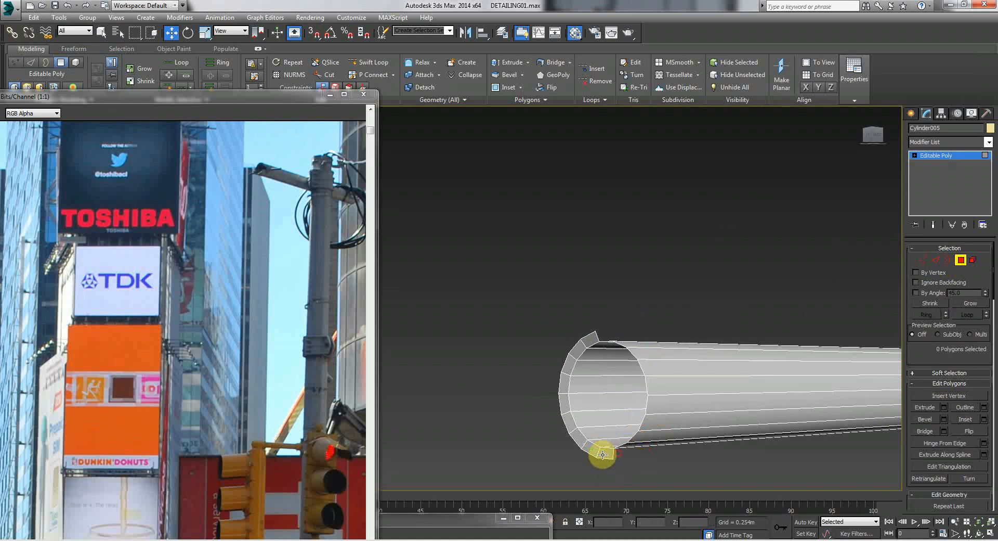
pyautogui.click(585, 448)
pyautogui.press('Delete')
pyautogui.click(572, 436)
pyautogui.press('Delete')
pyautogui.click(565, 422)
pyautogui.press('Delete')
pyautogui.click(566, 398)
pyautogui.press('Delete')
pyautogui.click(566, 383)
pyautogui.press('Delete')
pyautogui.click(570, 361)
pyautogui.press('Delete')
pyautogui.click(591, 339)
pyautogui.press('Delete')
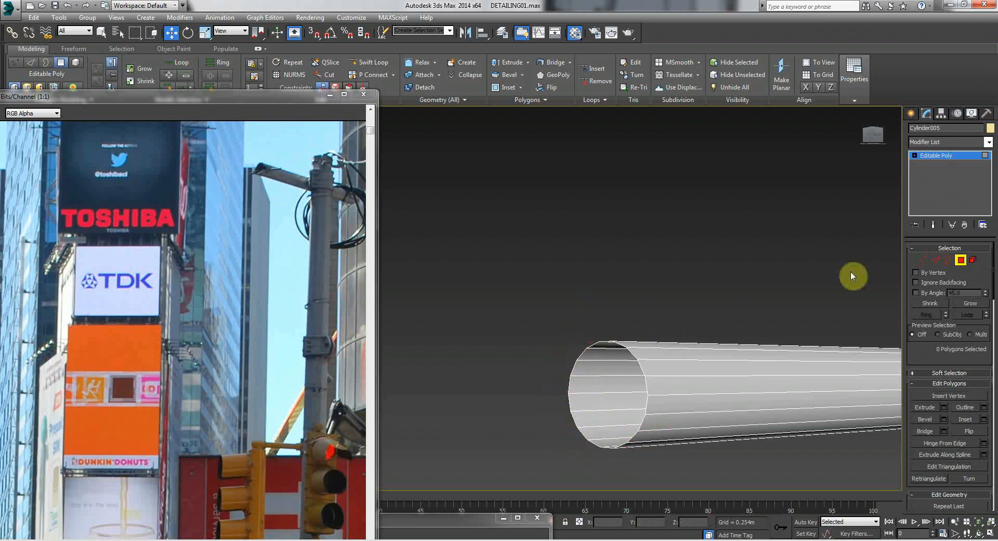
# Select the open border at the trimmed end of the top arm.
pyautogui.click(949, 260)
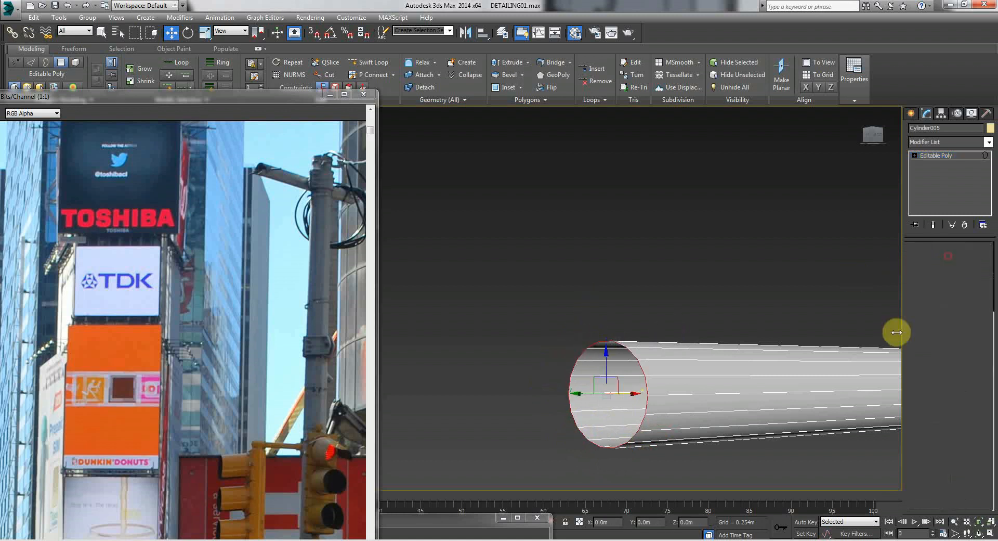
pyautogui.click(588, 346)
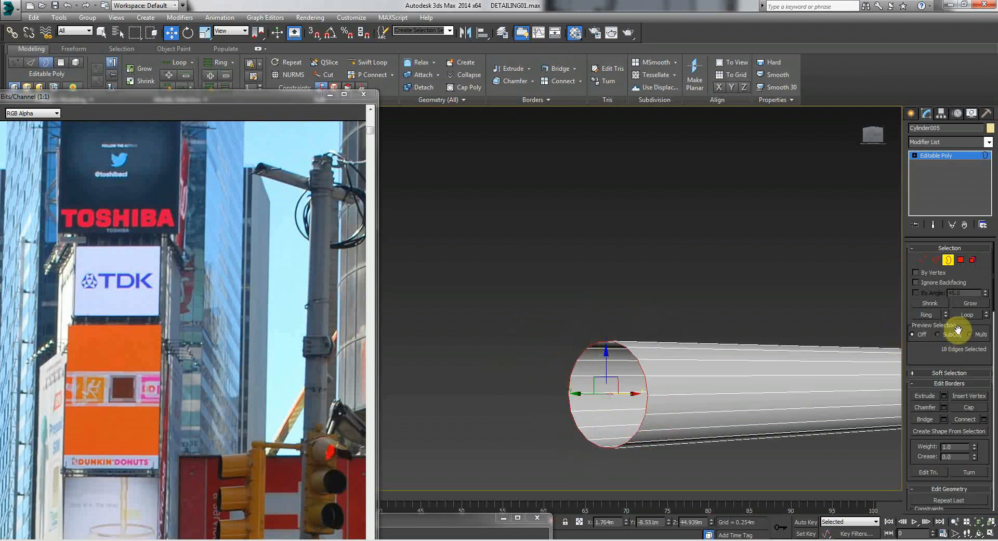
# Cap the open border at the near end of the horizontal cylinder and deselect the object.
pyautogui.click(967, 407)
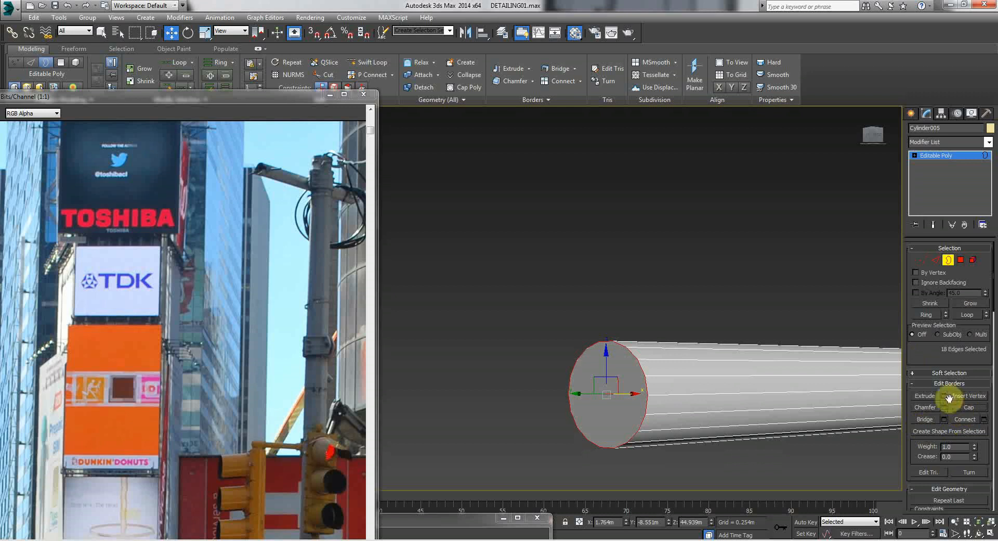
pyautogui.click(947, 261)
pyautogui.click(625, 295)
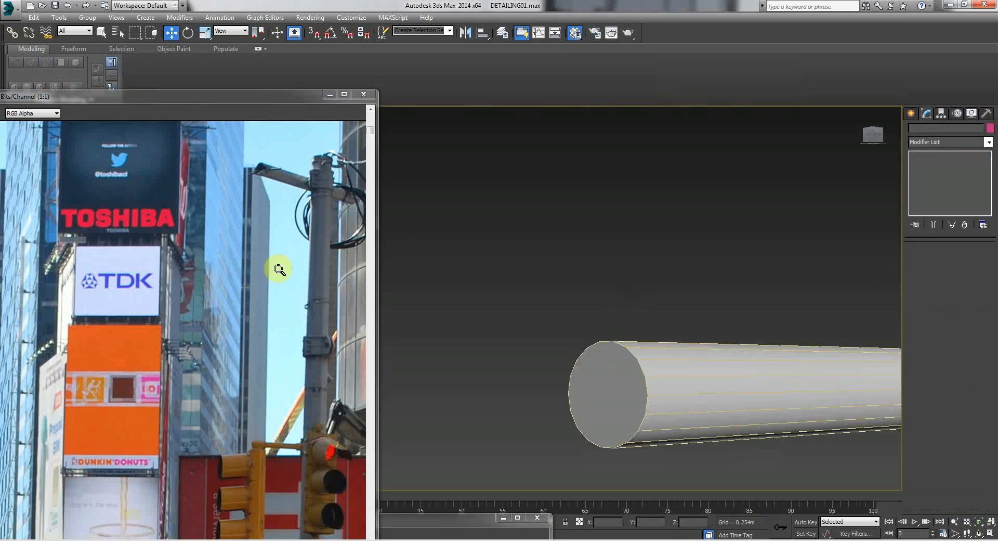
# Delete the outermost vertices at the opposite end of the horizontal cylinder.
pyautogui.press('Up')
pyautogui.moveTo(736, 293); pyautogui.dragTo(676, 289)
pyautogui.press('Down')
pyautogui.moveTo(684, 252); pyautogui.dragTo(607, 254)
pyautogui.press('Right')
pyautogui.press('Right')
pyautogui.press('Up')
pyautogui.press('Up')
pyautogui.moveTo(606, 254)
pyautogui.mouseDown(button='middle')
pyautogui.moveTo(587, 248)
pyautogui.moveTo(596, 252)
pyautogui.mouseUp(button='middle')
pyautogui.rightClick(662, 246)
pyautogui.click(715, 229)
pyautogui.click(925, 258)
pyautogui.moveTo(842, 147); pyautogui.dragTo(766, 393)
pyautogui.press('Delete')
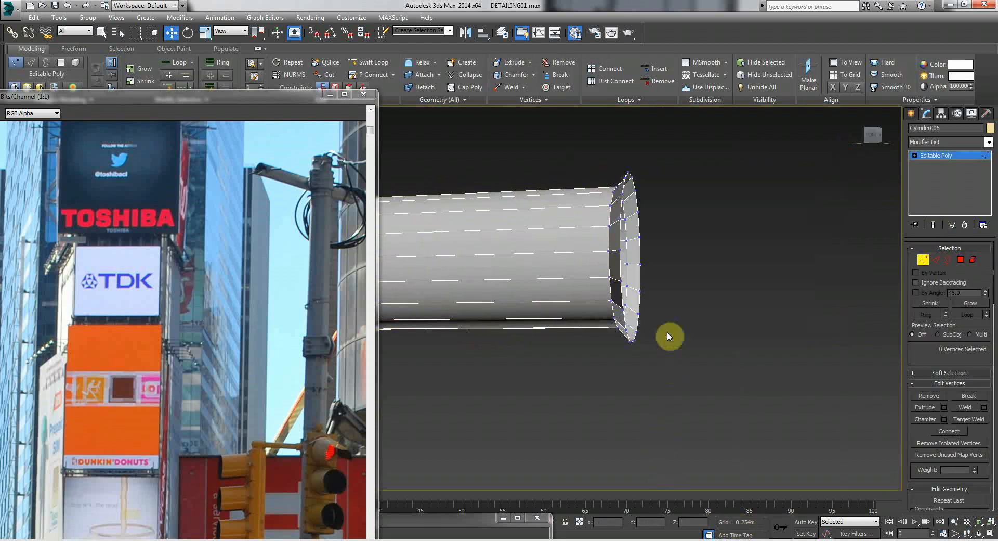
# Delete the remaining flared rim polygons around that end of the cylinder, leaving a clean circular opening.
pyautogui.click(960, 259)
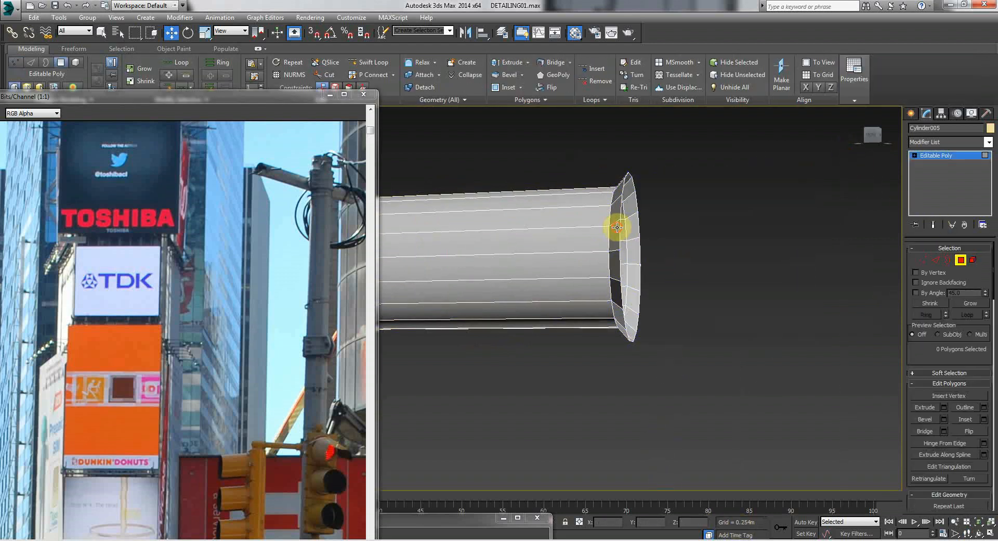
pyautogui.click(627, 178)
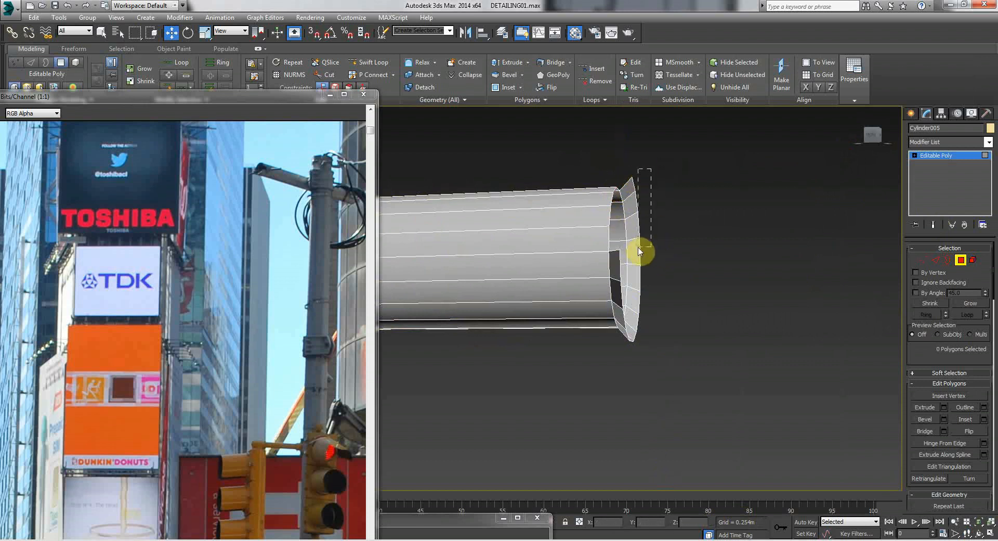
pyautogui.moveTo(637, 249); pyautogui.dragTo(638, 247)
pyautogui.press('Delete')
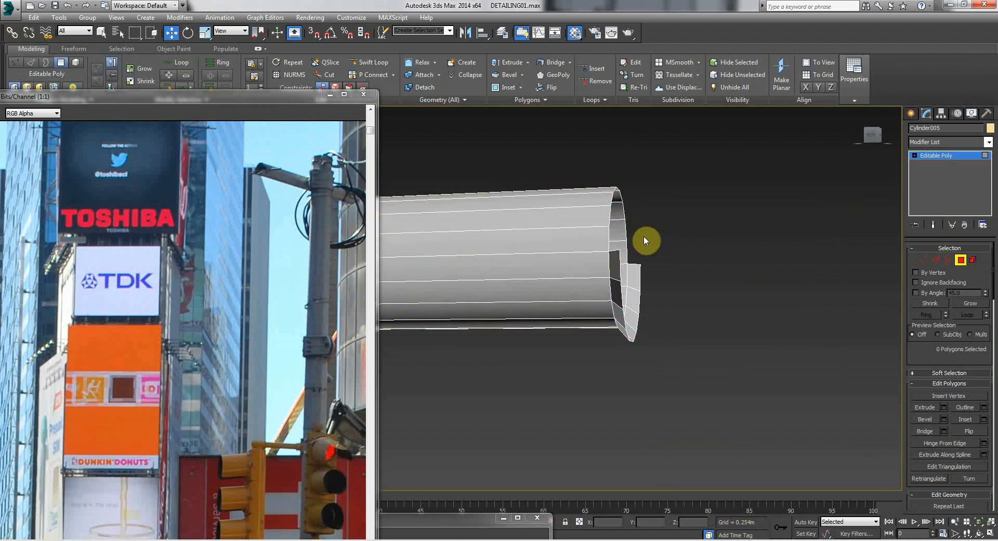
pyautogui.click(627, 331)
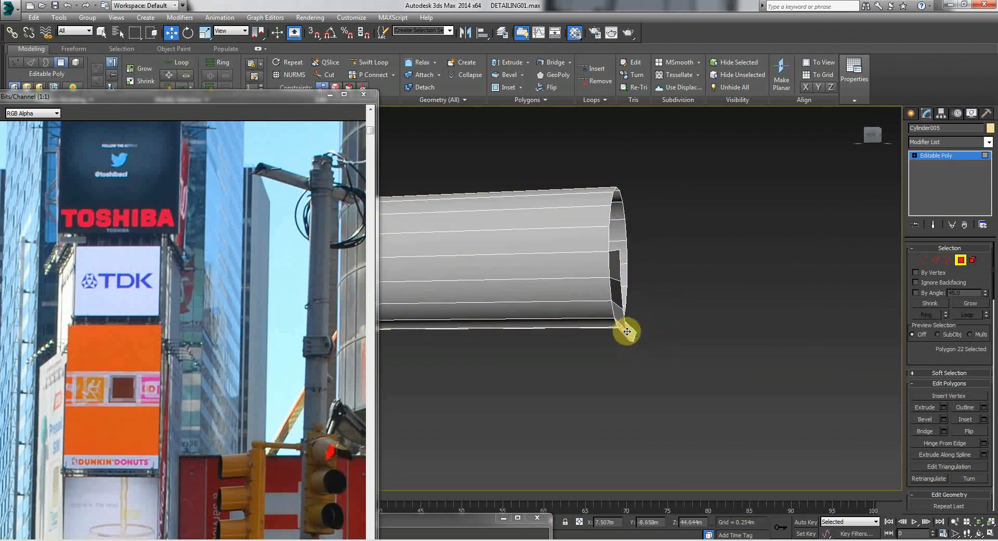
pyautogui.press('Delete')
pyautogui.click(623, 333)
pyautogui.press('Delete')
pyautogui.click(617, 321)
pyautogui.press('Delete')
pyautogui.click(611, 294)
pyautogui.press('Delete')
pyautogui.click(607, 261)
pyautogui.press('Delete')
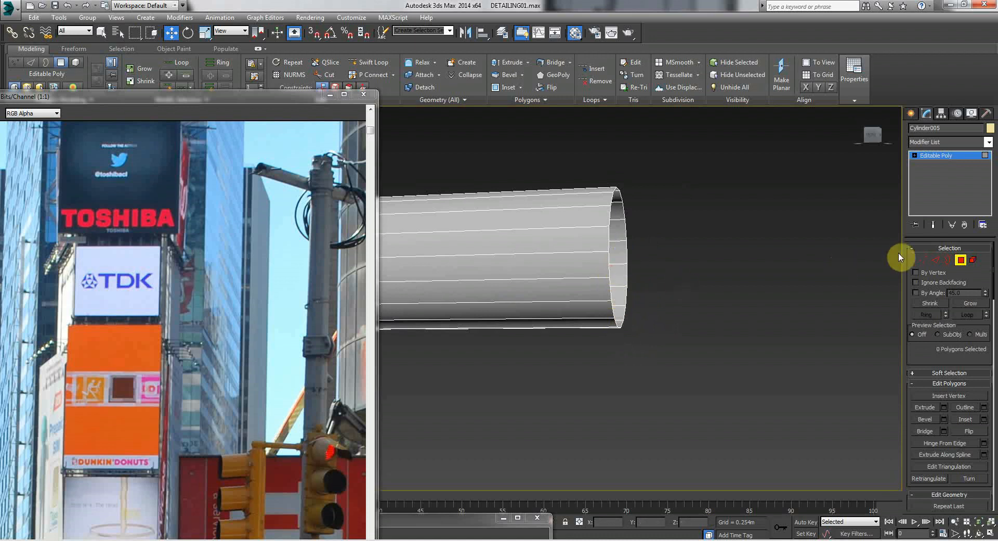
# Cap the open border at the cleaned-up end of the cylinder and deselect the object.
pyautogui.click(944, 261)
pyautogui.click(629, 281)
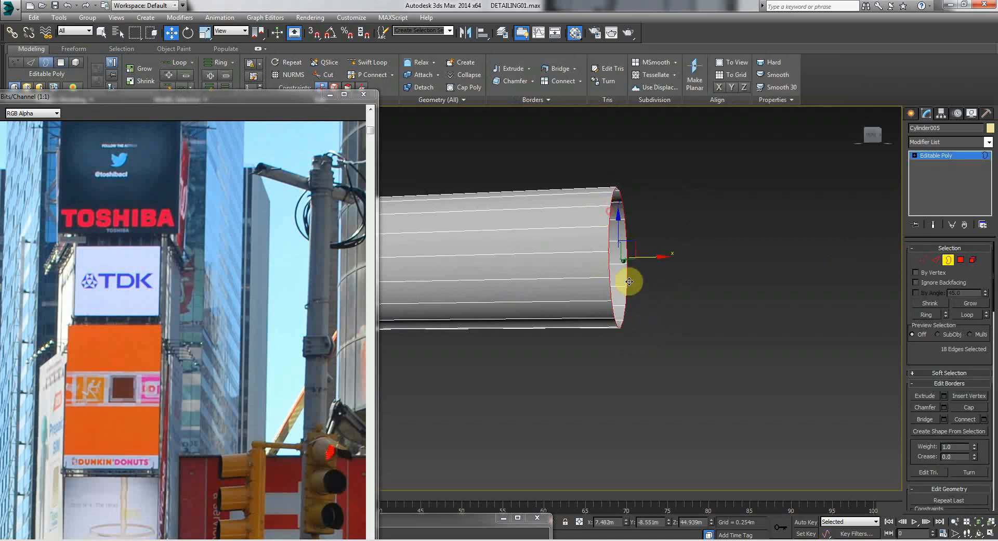
pyautogui.click(958, 406)
pyautogui.click(948, 259)
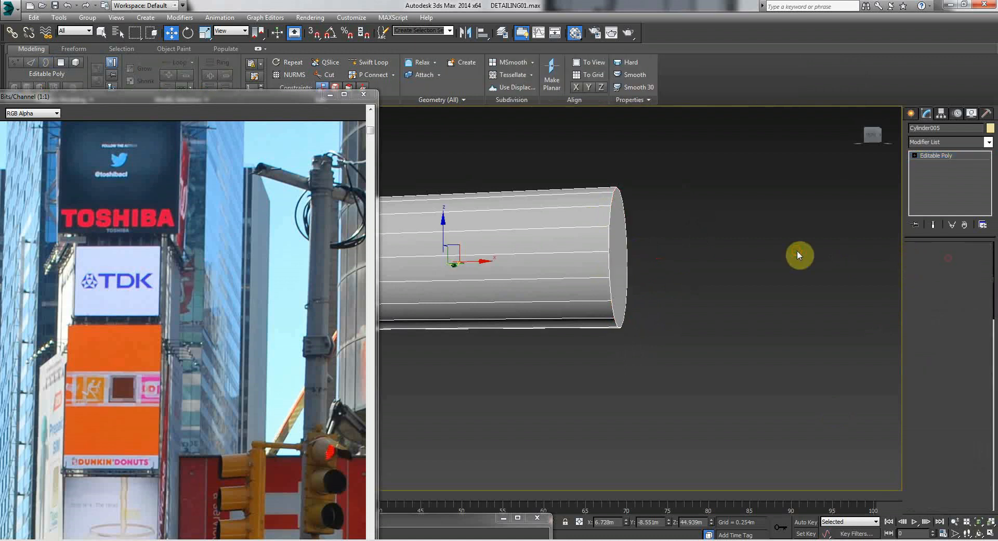
pyautogui.click(797, 251)
# Lengthen the crossbar near the pole top by moving its left-end vertices outward along X.
pyautogui.press('Up')
pyautogui.press('Down')
pyautogui.press('Down')
pyautogui.press('Left')
pyautogui.press('Down')
pyautogui.press('Right')
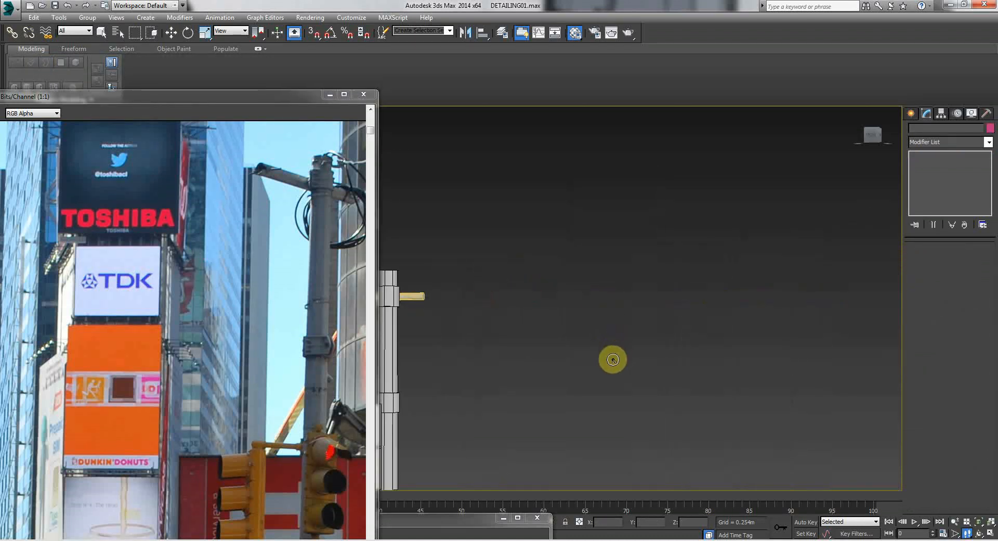
pyautogui.press('Left')
pyautogui.press('Left')
pyautogui.press('Up')
pyautogui.moveTo(613, 359); pyautogui.dragTo(653, 364)
pyautogui.rightClick(624, 298)
pyautogui.click(607, 241)
pyautogui.click(923, 260)
pyautogui.moveTo(558, 230); pyautogui.dragTo(613, 246)
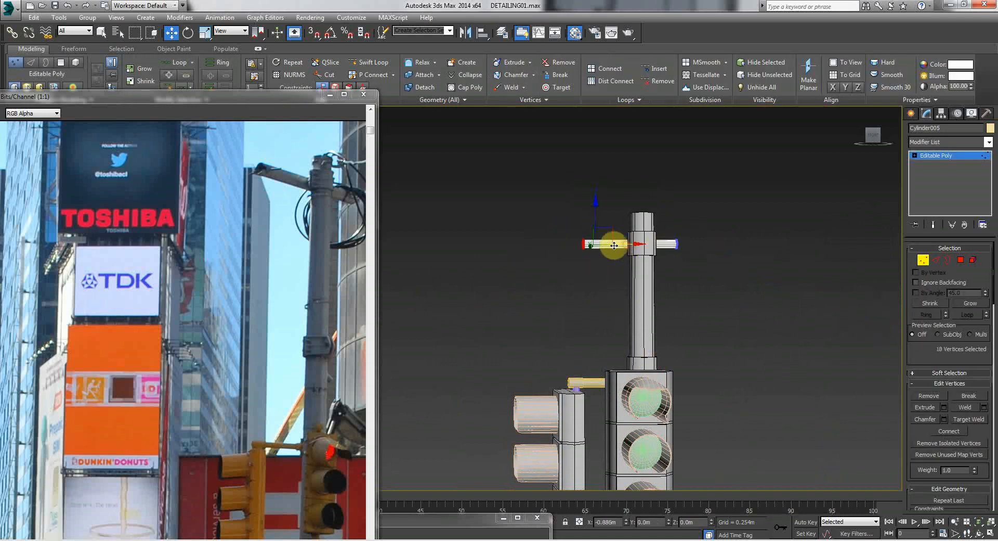
pyautogui.click(923, 260)
pyautogui.click(764, 309)
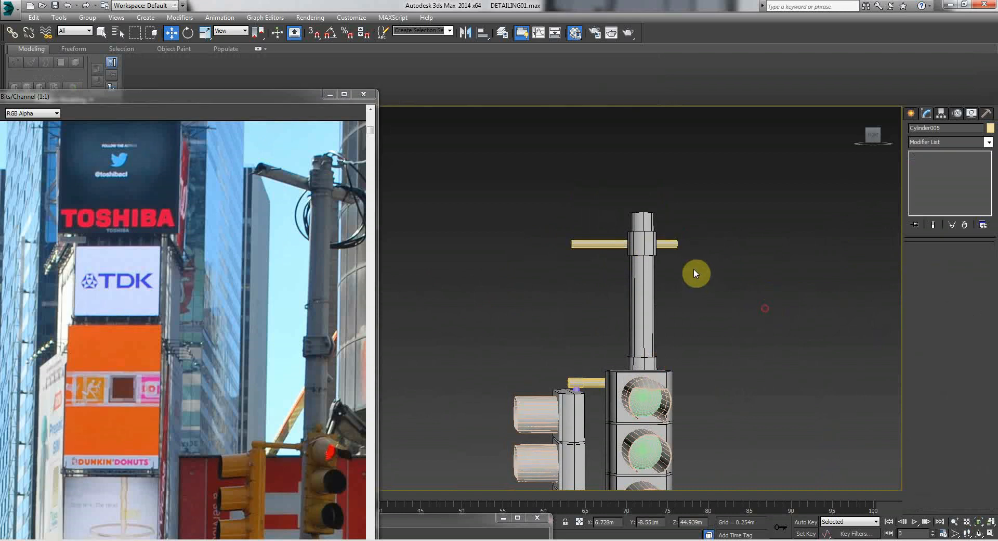
# Shift the crossbar along X to centre it on the pole and tilt it about its selection center.
pyautogui.click(664, 244)
pyautogui.moveTo(679, 244); pyautogui.dragTo(692, 245)
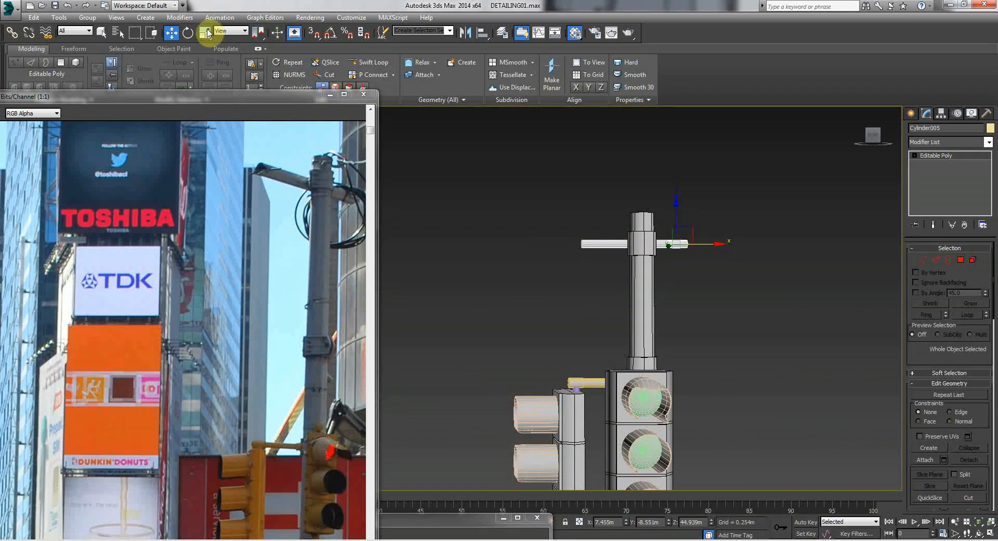
pyautogui.moveTo(259, 32); pyautogui.dragTo(261, 68)
pyautogui.rightClick(639, 228)
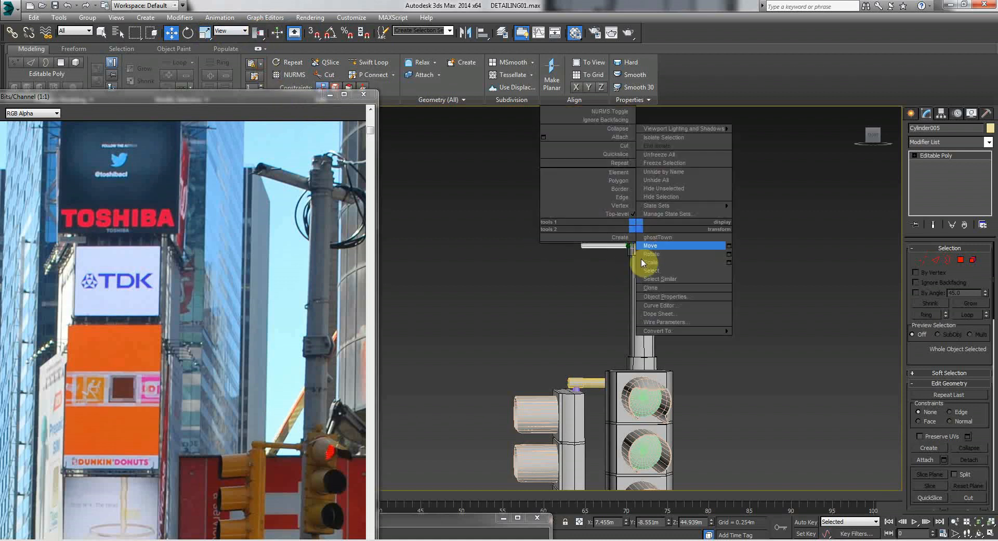
pyautogui.click(647, 263)
pyautogui.moveTo(635, 244); pyautogui.dragTo(671, 234)
# Adjust the tilted crossbar's height on the pole by moving it down along Z.
pyautogui.rightClick(675, 232)
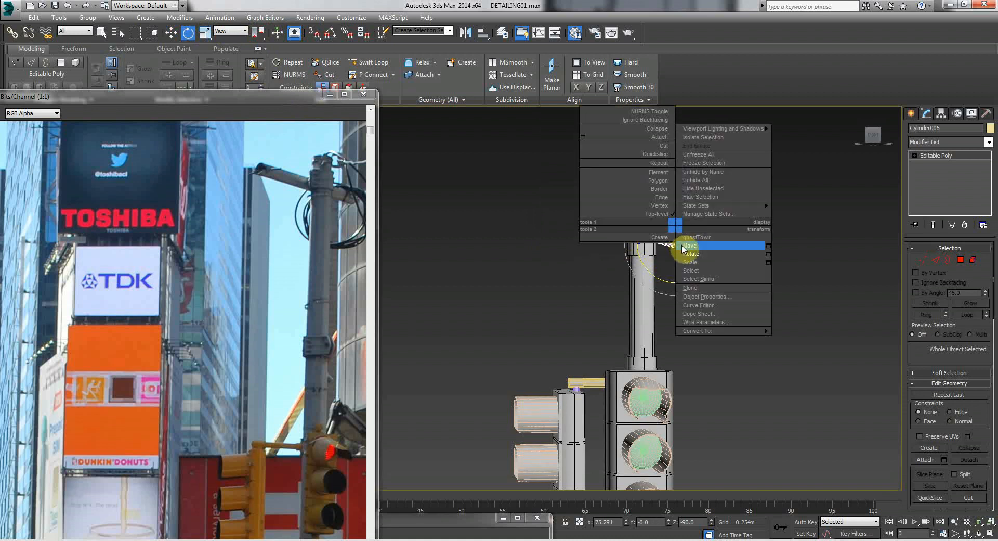
pyautogui.click(688, 246)
pyautogui.moveTo(634, 201); pyautogui.dragTo(633, 212)
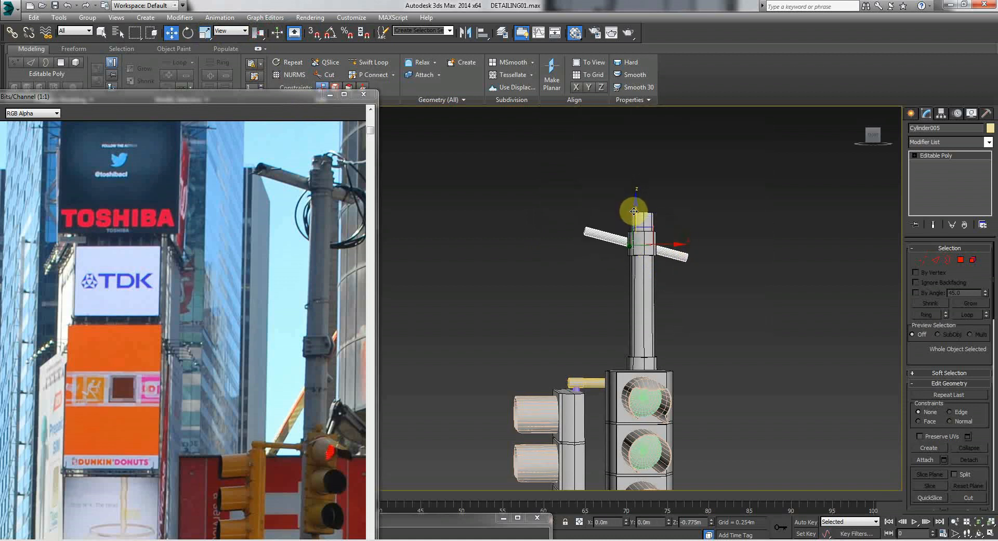
# Fine-tune the crossbar's tilt by rotating it about its selection center, checking the angle against the whole pole.
pyautogui.click(188, 34)
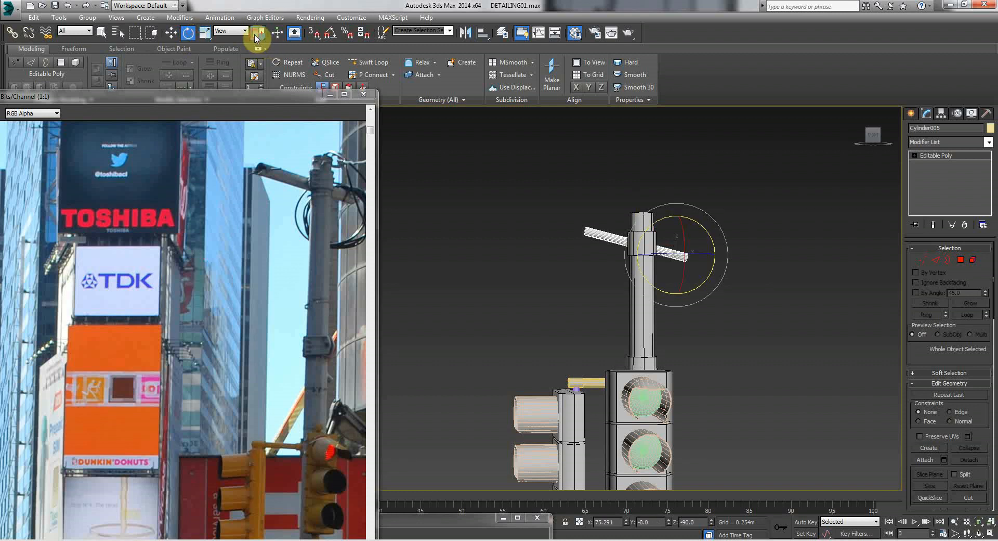
pyautogui.moveTo(254, 46); pyautogui.dragTo(257, 62)
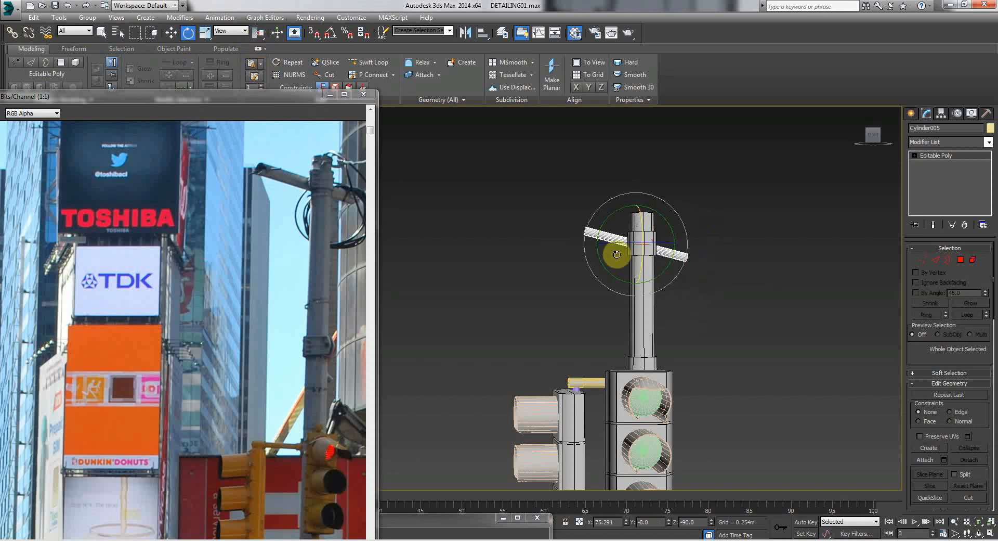
pyautogui.moveTo(598, 239); pyautogui.dragTo(565, 300)
pyautogui.click(564, 301)
pyautogui.scroll(-4, 550, 350)
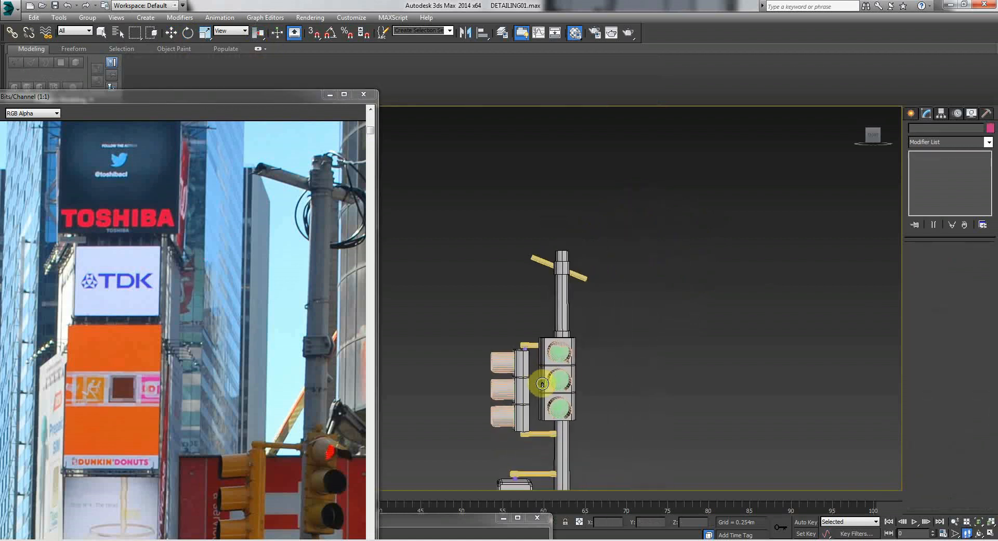
pyautogui.moveTo(535, 374); pyautogui.dragTo(555, 299, button='middle')
pyautogui.scroll(1, 521, 176)
pyautogui.scroll(-3, 523, 172)
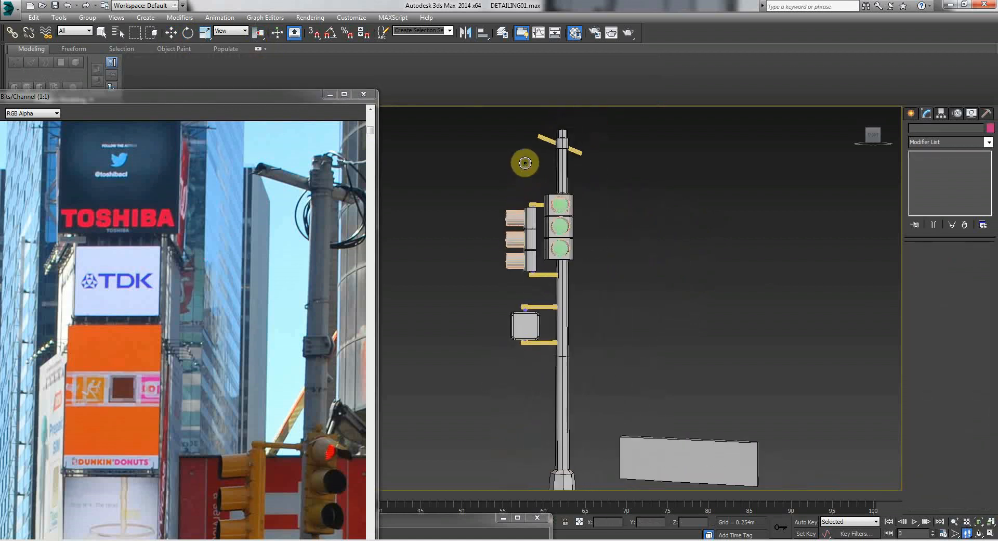
pyautogui.click(545, 140)
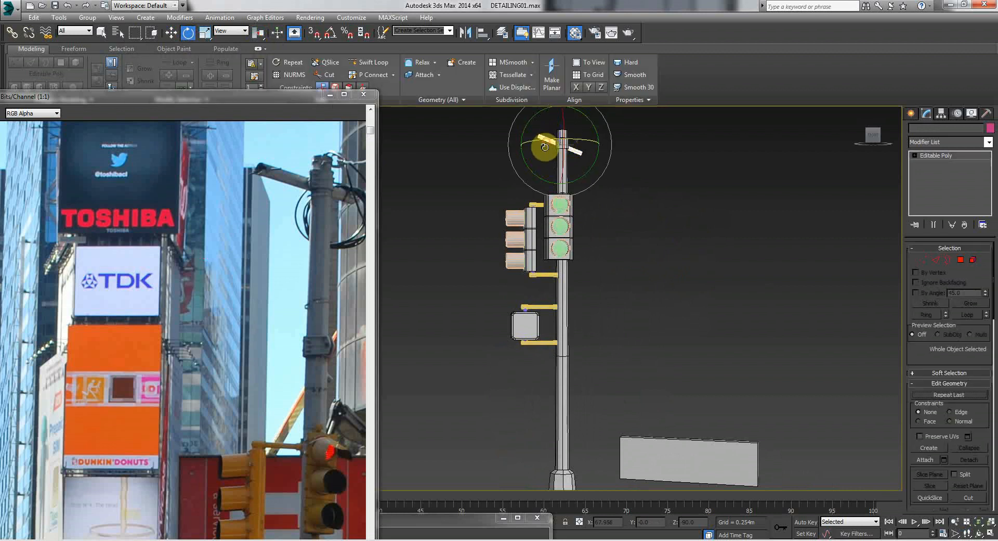
pyautogui.click(469, 262)
# Examine the full traffic-light pole and compare it with the reference photo, including the lower part of the street pole.
pyautogui.moveTo(477, 282)
pyautogui.mouseDown(button='middle')
pyautogui.moveTo(467, 249)
pyautogui.moveTo(470, 279)
pyautogui.mouseUp(button='middle')
pyautogui.scroll(-1, 477, 298)
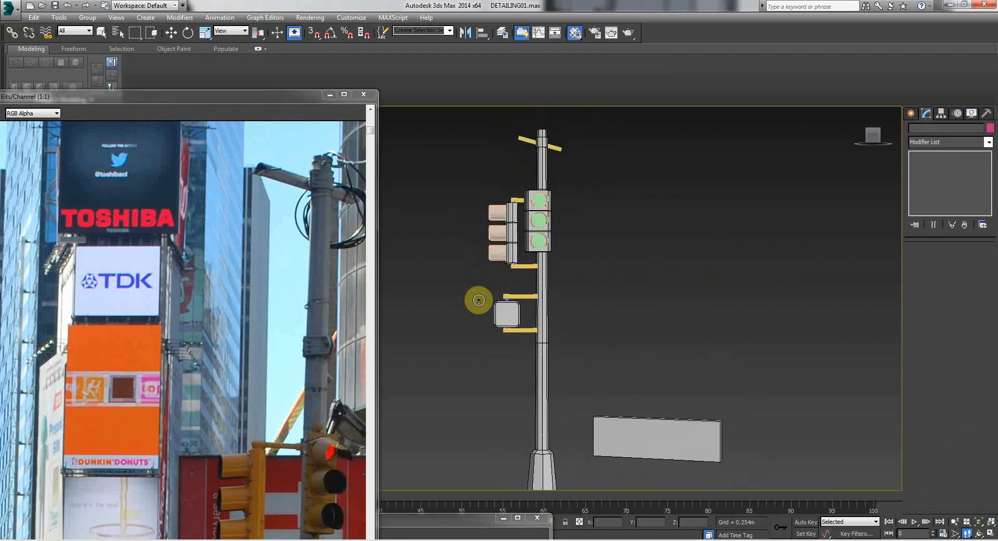
pyautogui.scroll(-1, 478, 300)
pyautogui.scroll(-1, 241, 382)
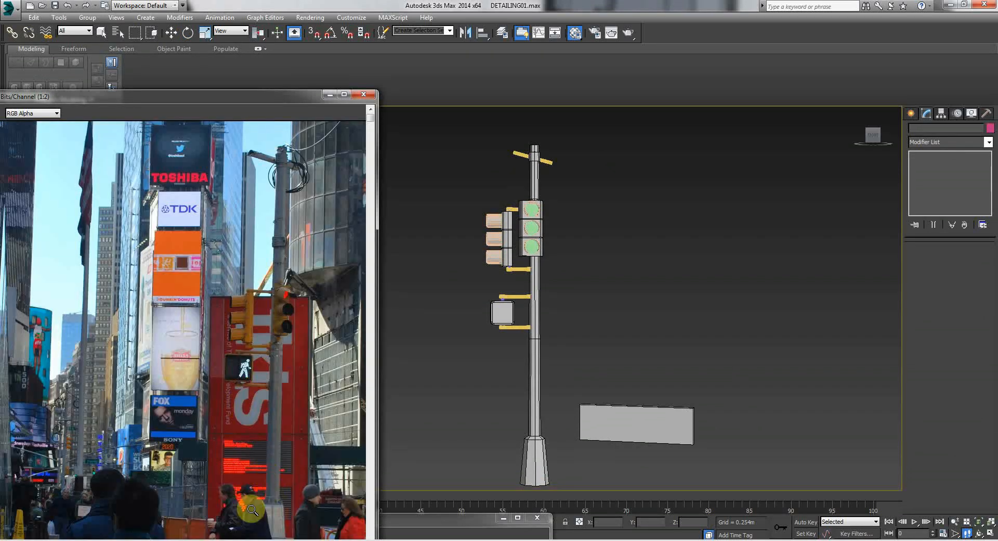
pyautogui.scroll(-1, 252, 509)
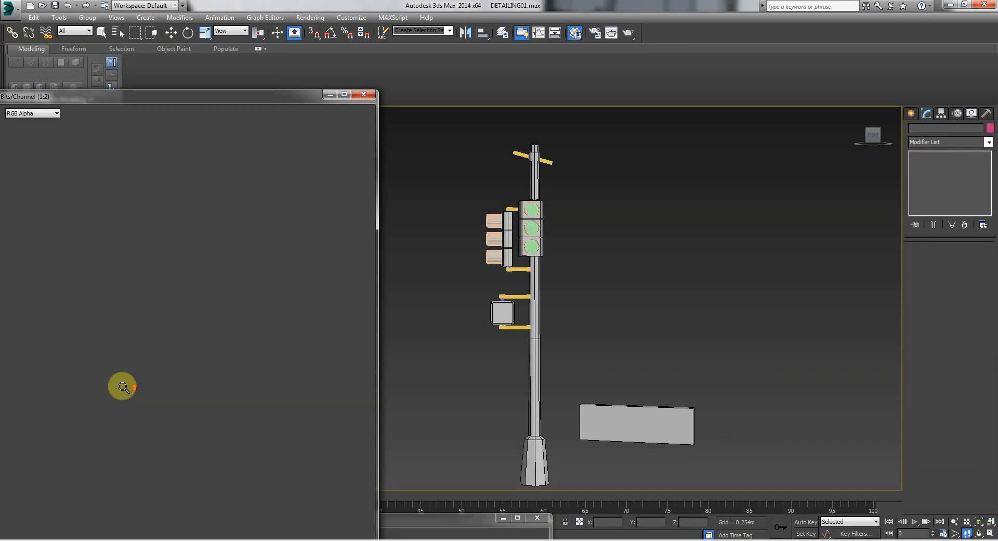
pyautogui.scroll(2, 469, 392)
pyautogui.moveTo(446, 370); pyautogui.dragTo(493, 264, button='middle')
pyautogui.scroll(-2, 493, 264)
# Select all the traffic-light pole objects together and set their object color to black.
pyautogui.press('e')
pyautogui.moveTo(514, 332); pyautogui.dragTo(568, 341)
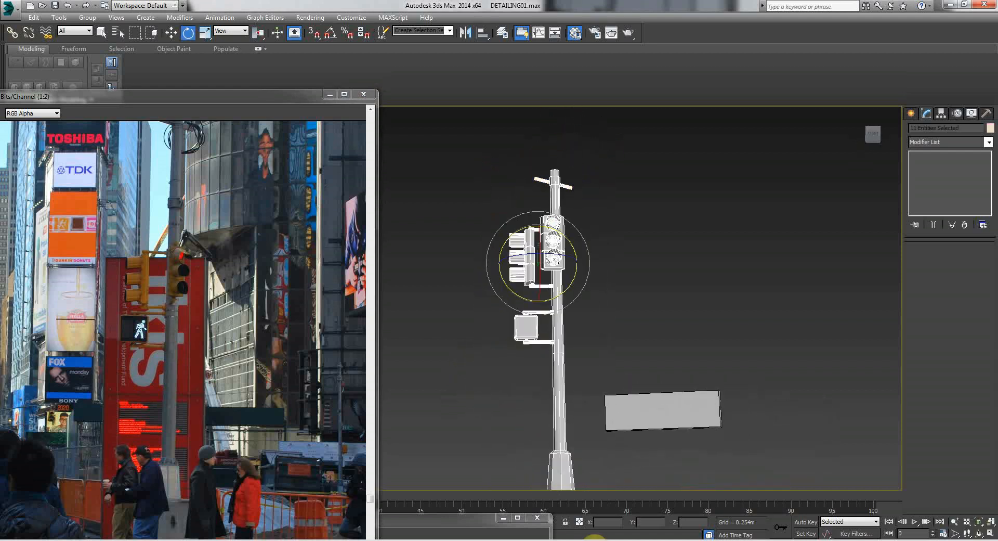
pyautogui.click(989, 128)
pyautogui.click(573, 293)
pyautogui.click(546, 334)
pyautogui.click(474, 414)
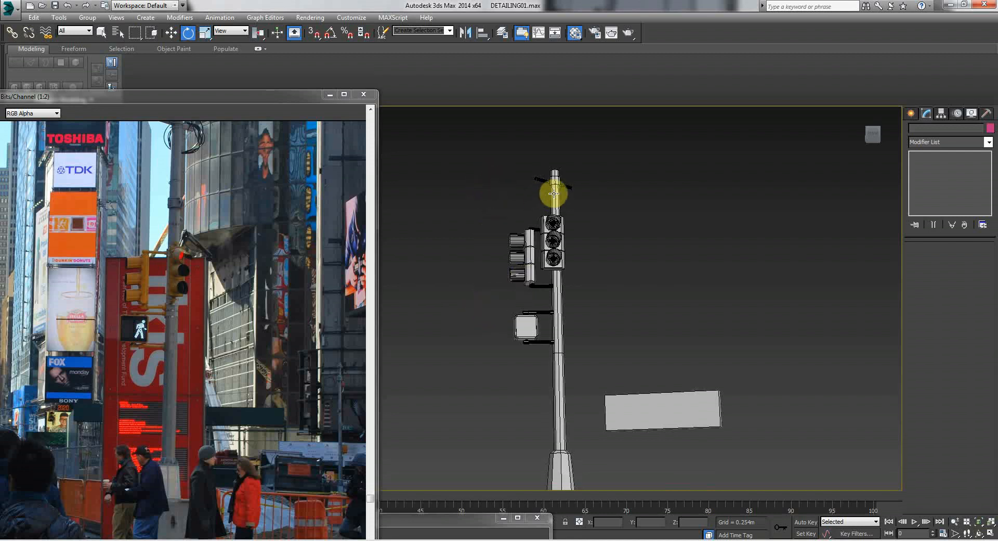
# Attach the crossbar to the pillar using Match Material IDs to Material with Condense Material and IDs enabled.
pyautogui.click(553, 193)
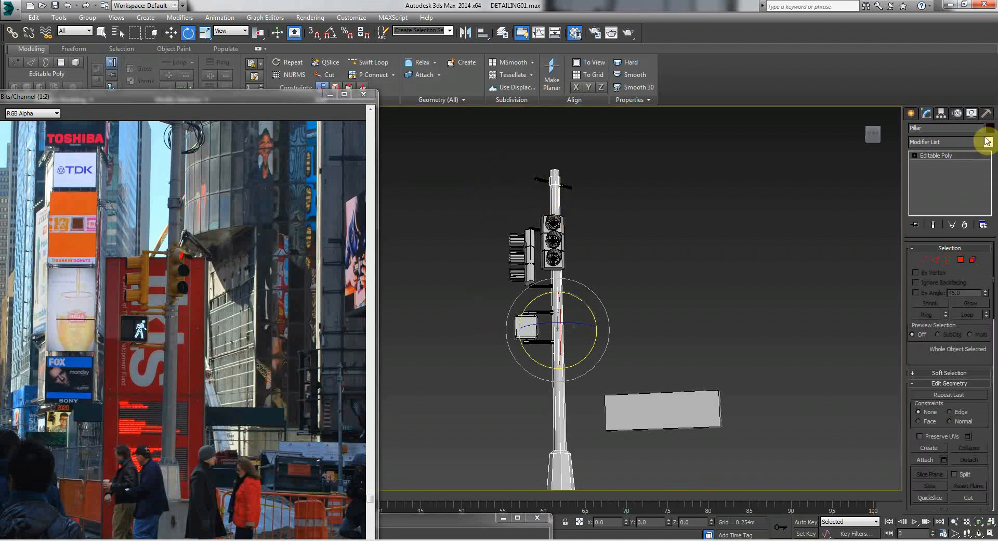
pyautogui.click(988, 113)
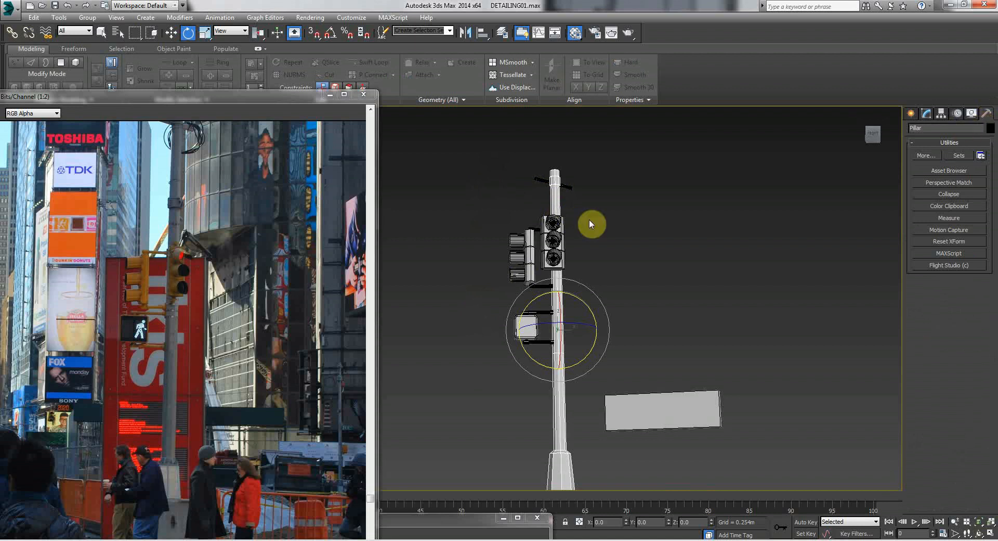
pyautogui.click(925, 116)
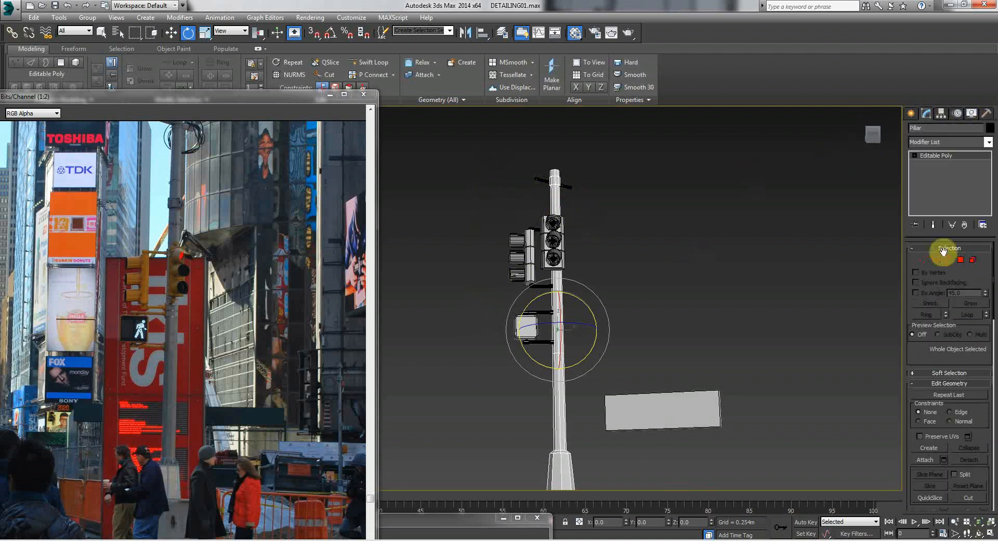
pyautogui.moveTo(909, 350); pyautogui.dragTo(917, 299)
pyautogui.click(924, 406)
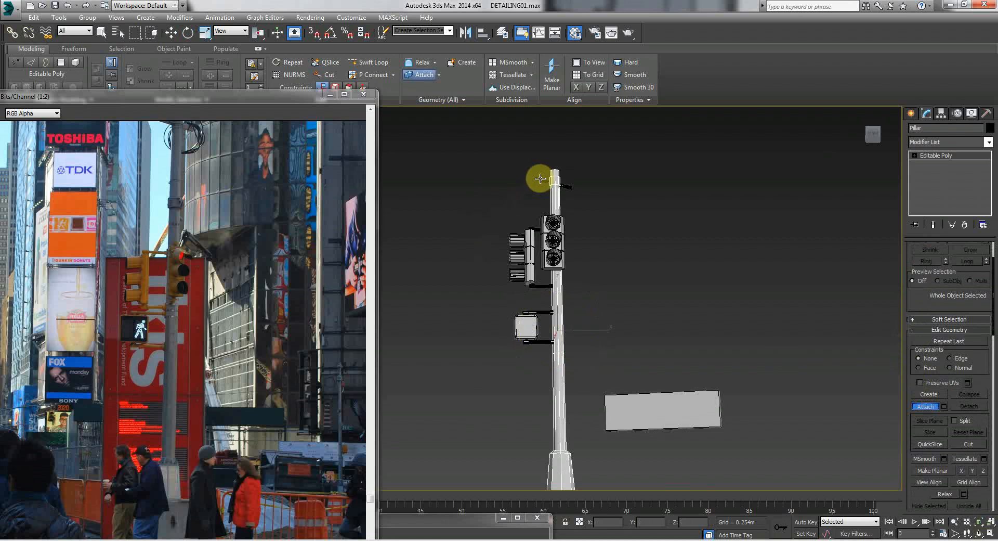
pyautogui.click(531, 314)
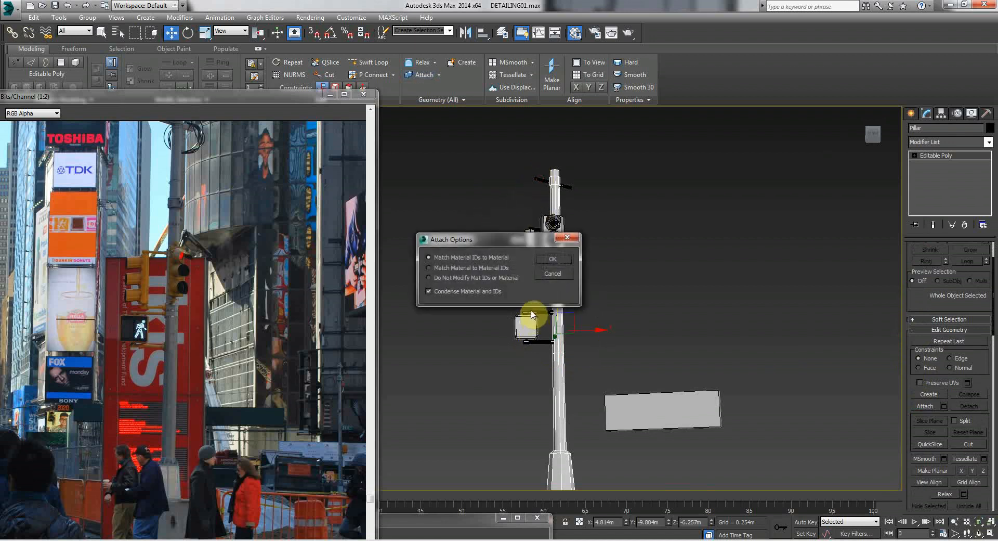
pyautogui.click(534, 257)
# Attach the pillar to the walk signal's lower bracket arm using Match Material IDs to Material with Condense Material and IDs enabled.
pyautogui.click(529, 318)
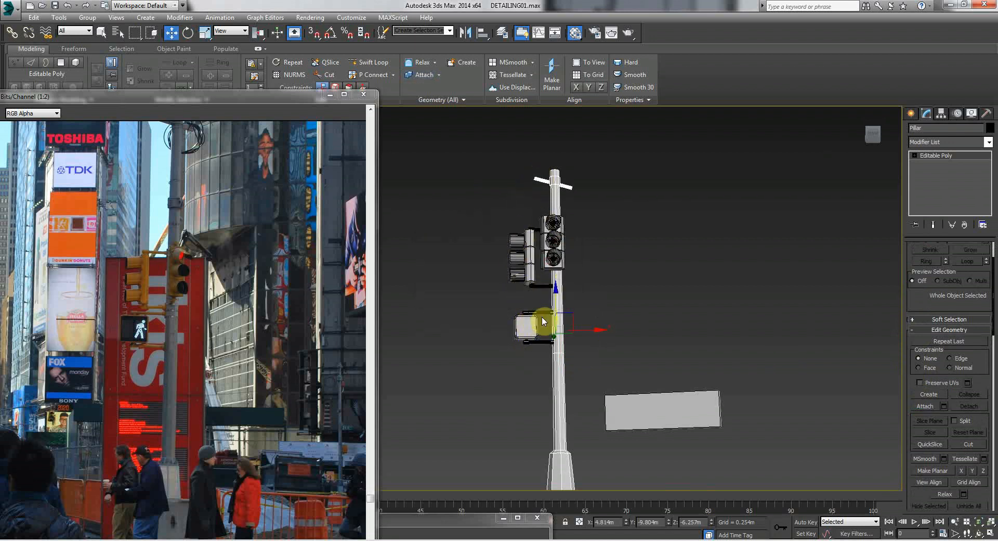
pyautogui.click(541, 338)
pyautogui.click(540, 341)
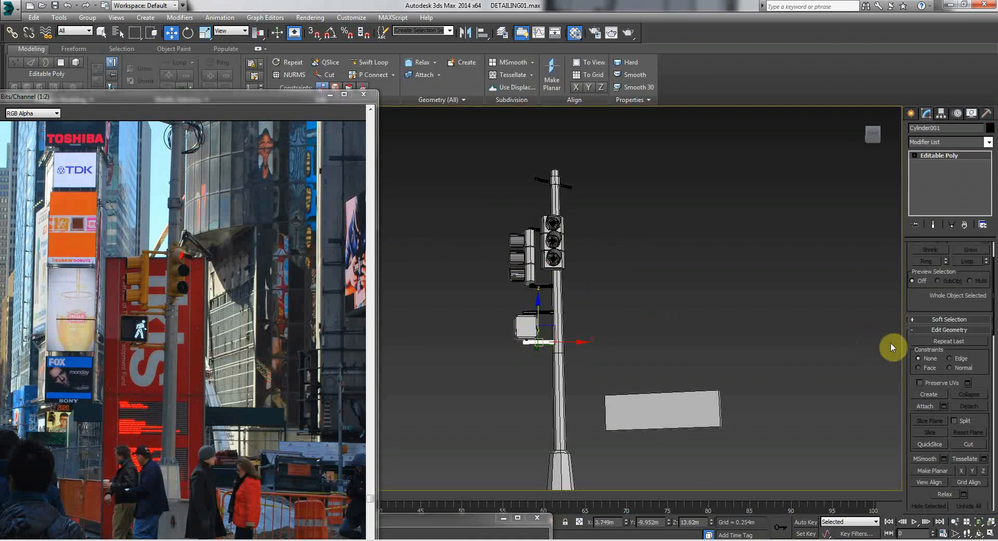
pyautogui.click(925, 405)
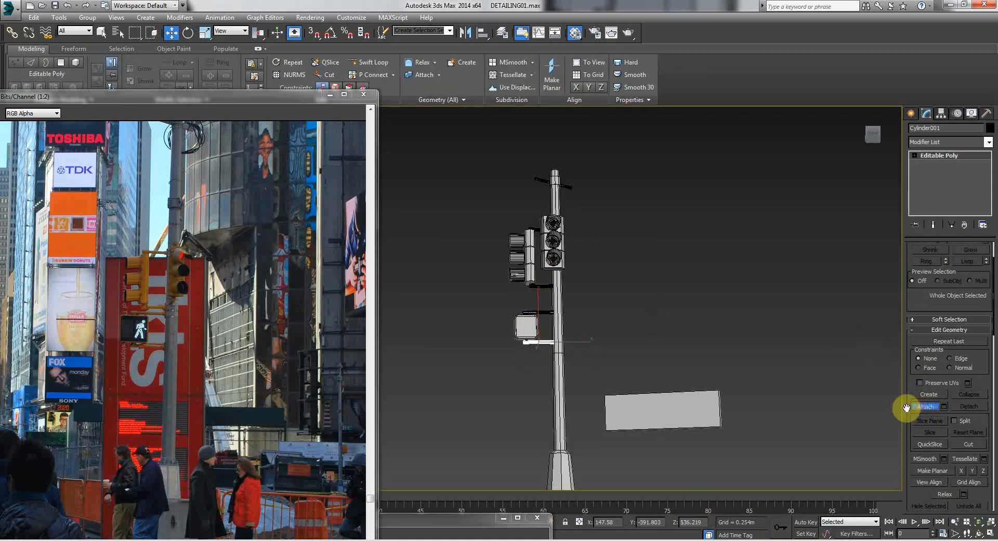
pyautogui.click(560, 331)
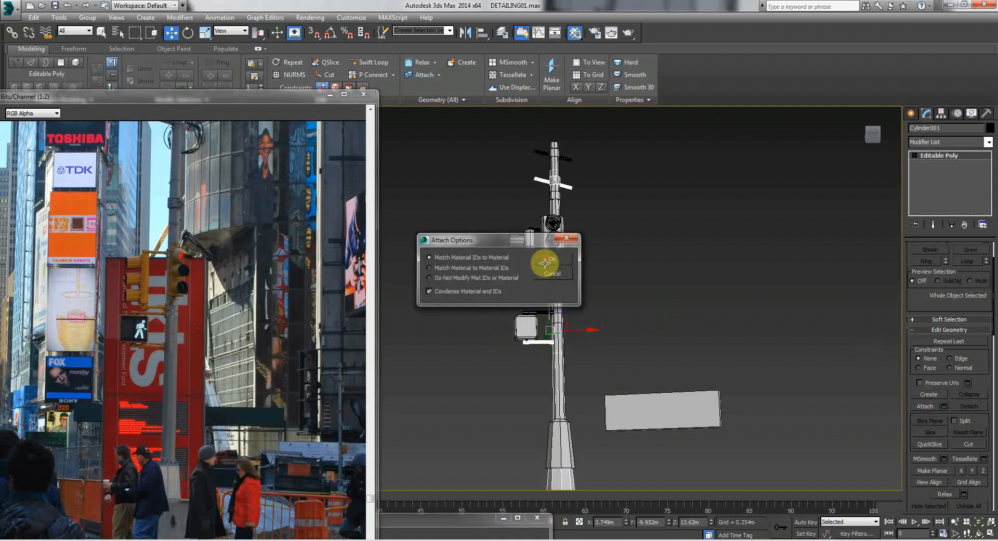
pyautogui.click(541, 260)
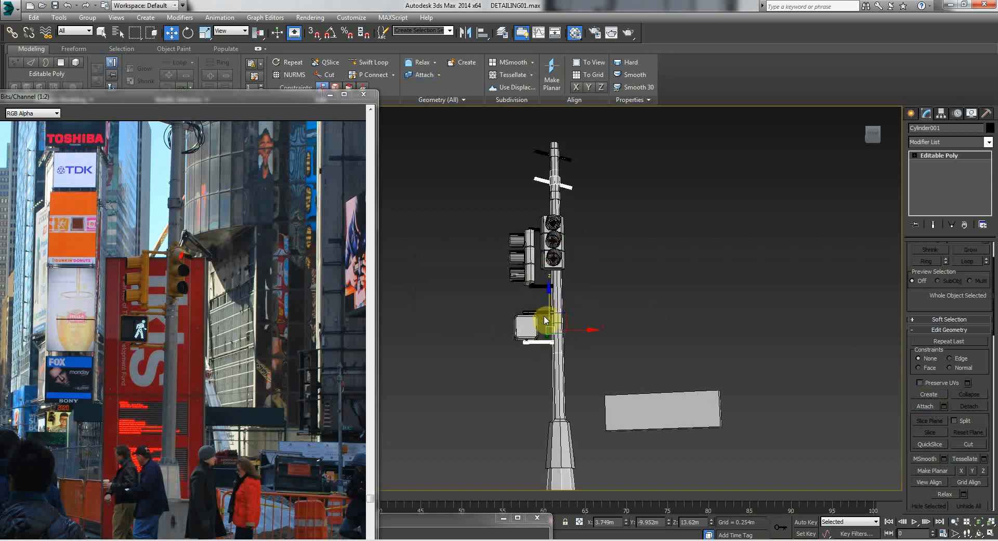
pyautogui.click(927, 406)
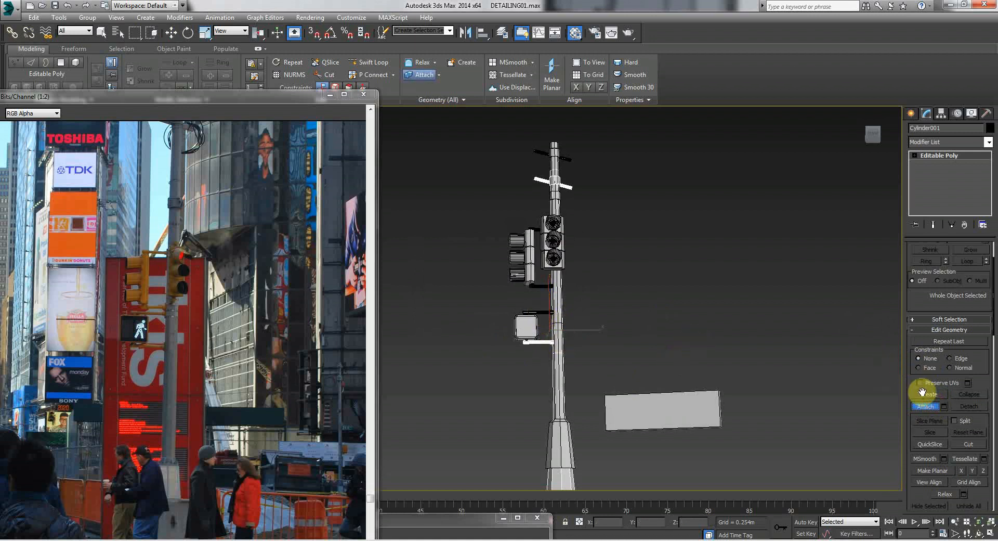
pyautogui.click(597, 333)
pyautogui.click(563, 312)
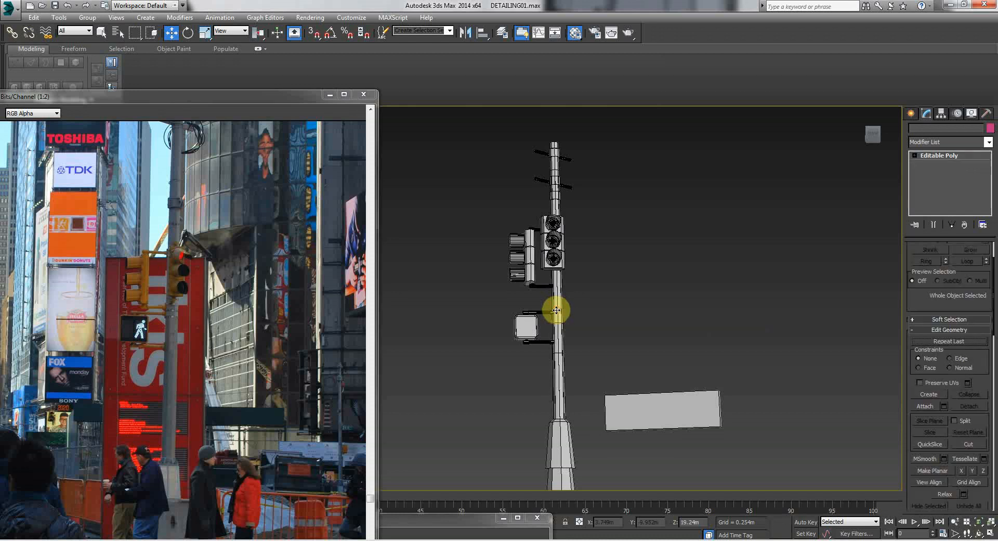
pyautogui.click(927, 404)
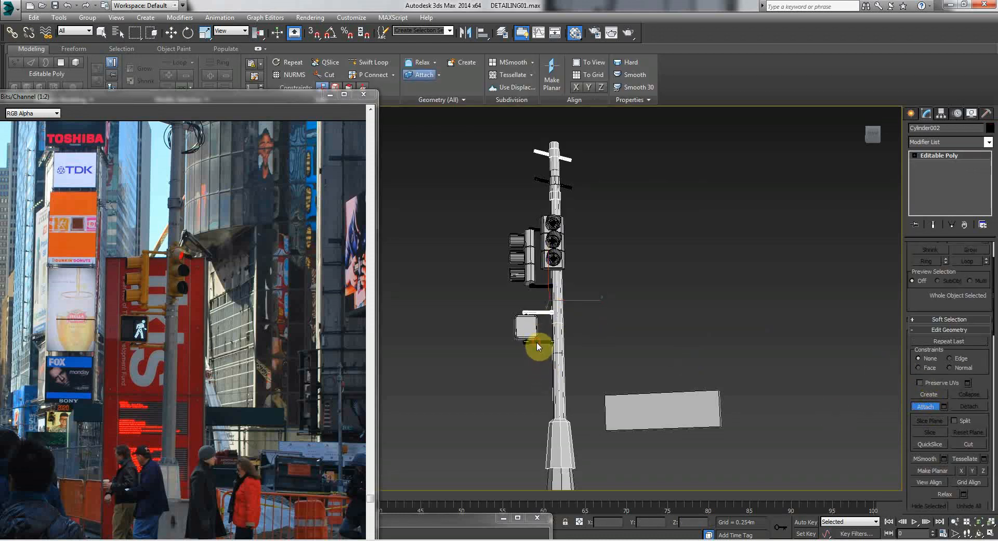
pyautogui.click(925, 409)
pyautogui.click(650, 354)
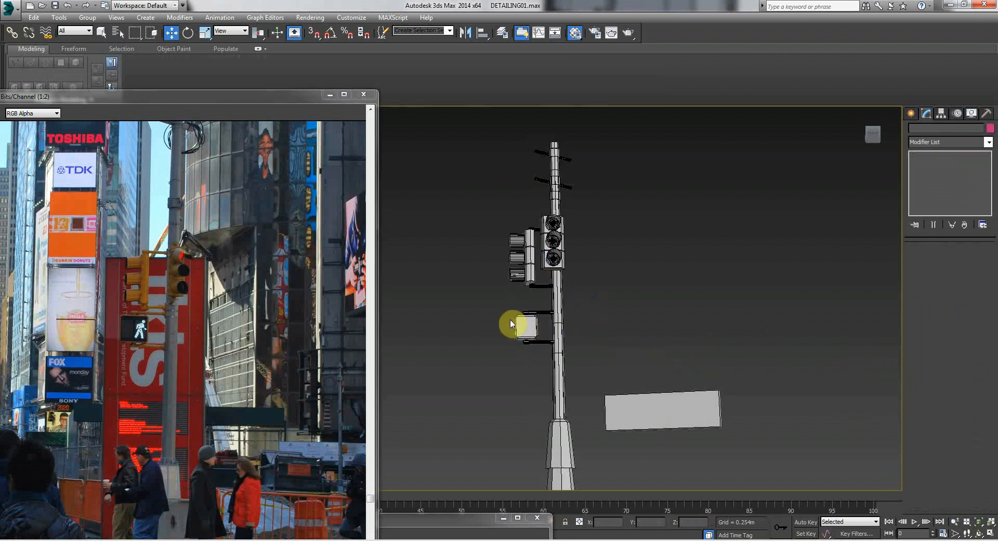
# Try deleting the duplicate pole with the lower bracket arm and attaching parts to the remaining pole, and undo the deletion.
pyautogui.click(555, 312)
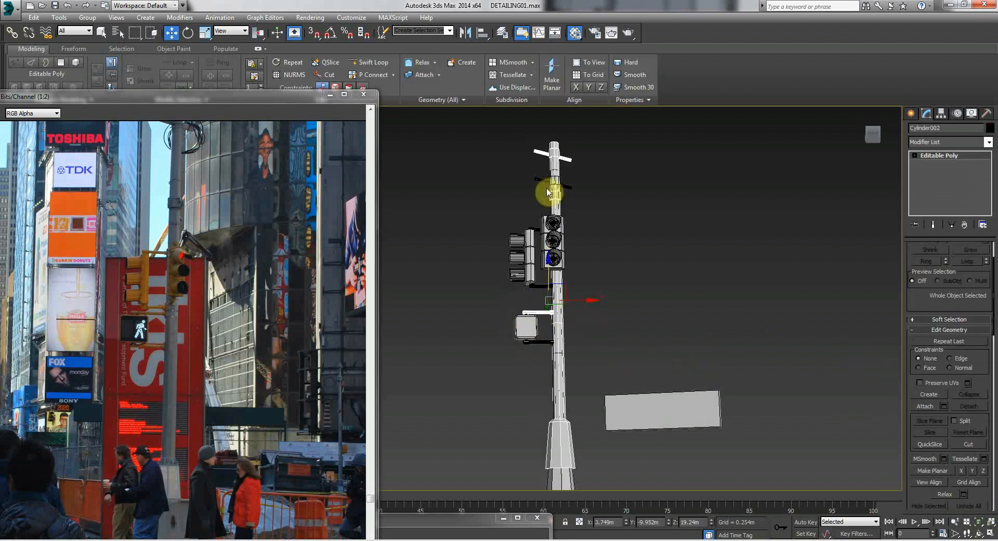
pyautogui.moveTo(541, 181); pyautogui.dragTo(496, 218)
pyautogui.click(482, 280)
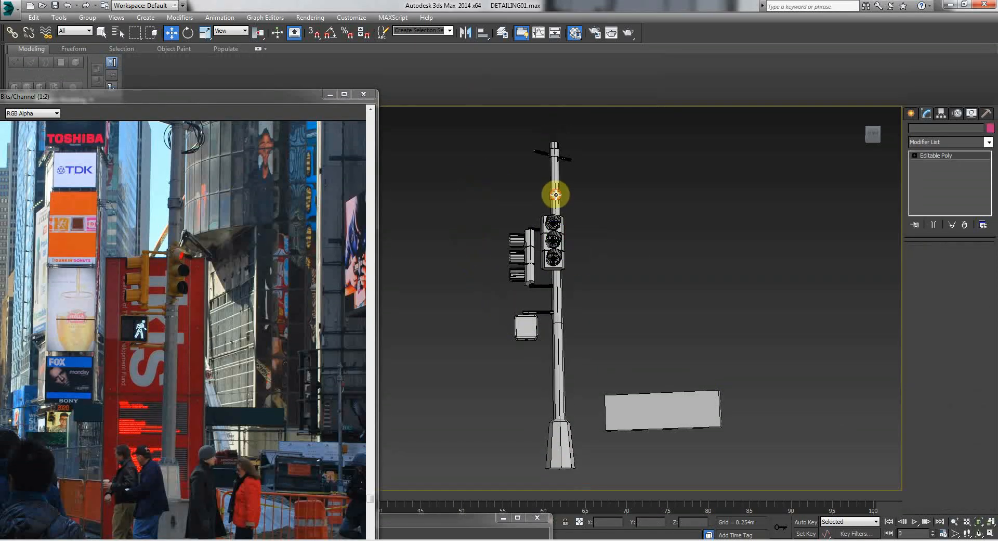
pyautogui.click(555, 194)
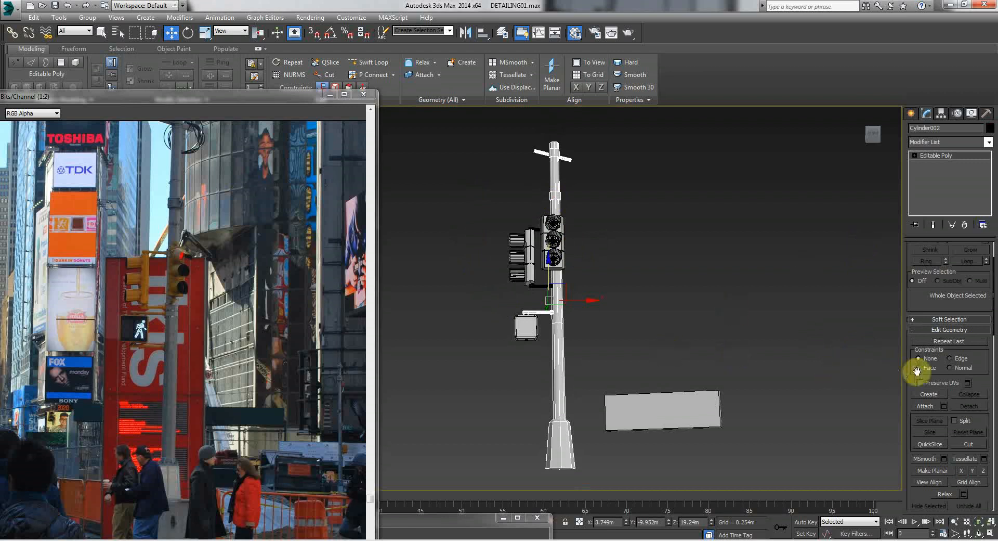
pyautogui.click(925, 405)
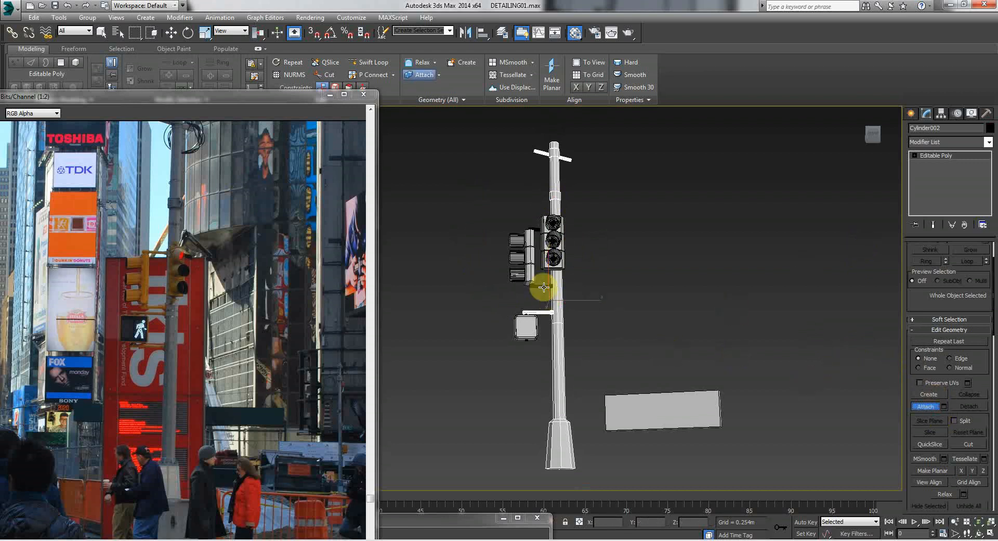
pyautogui.hotkey('ctrl', 'z')
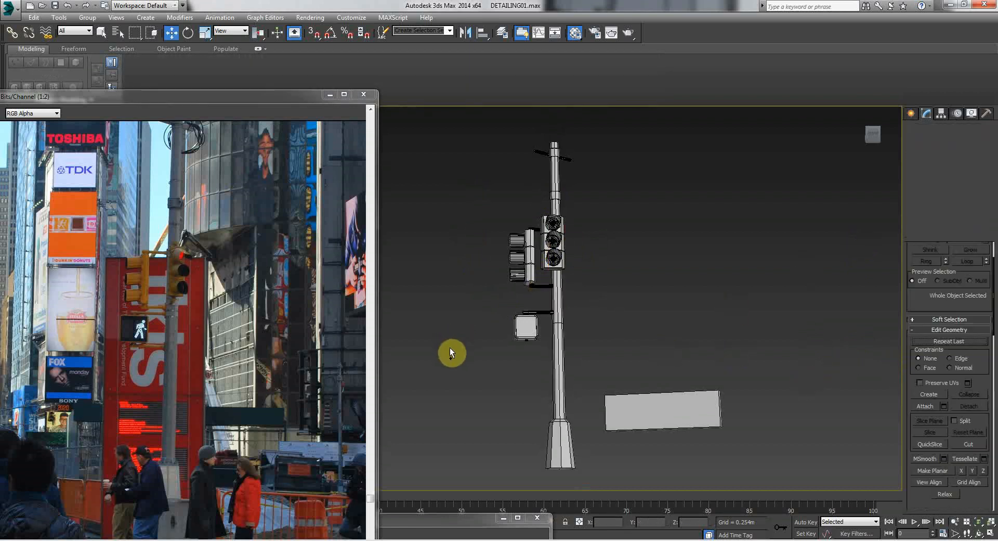
# Move the duplicate pole attached to the walk signal's lower bracket arm away from the original and delete it.
pyautogui.click(509, 435)
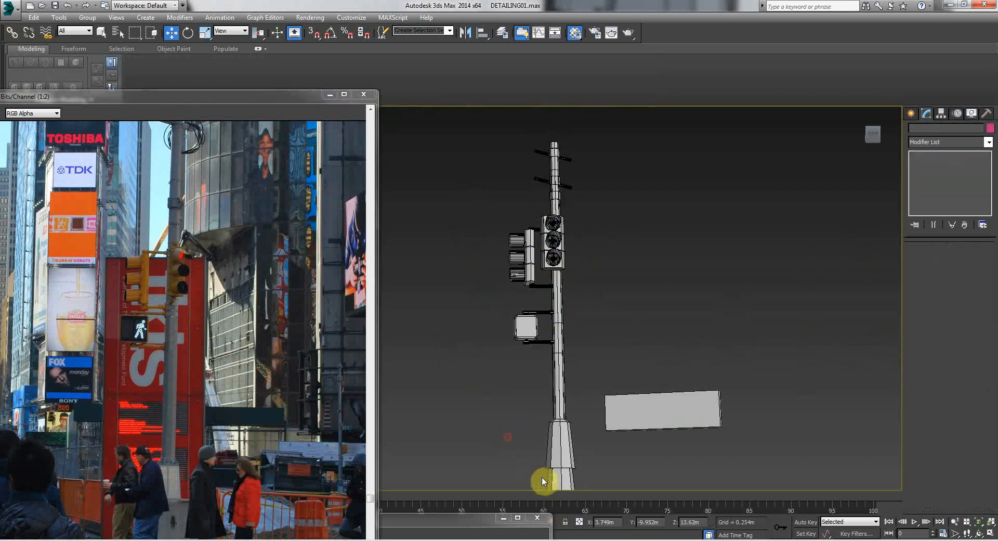
pyautogui.click(565, 475)
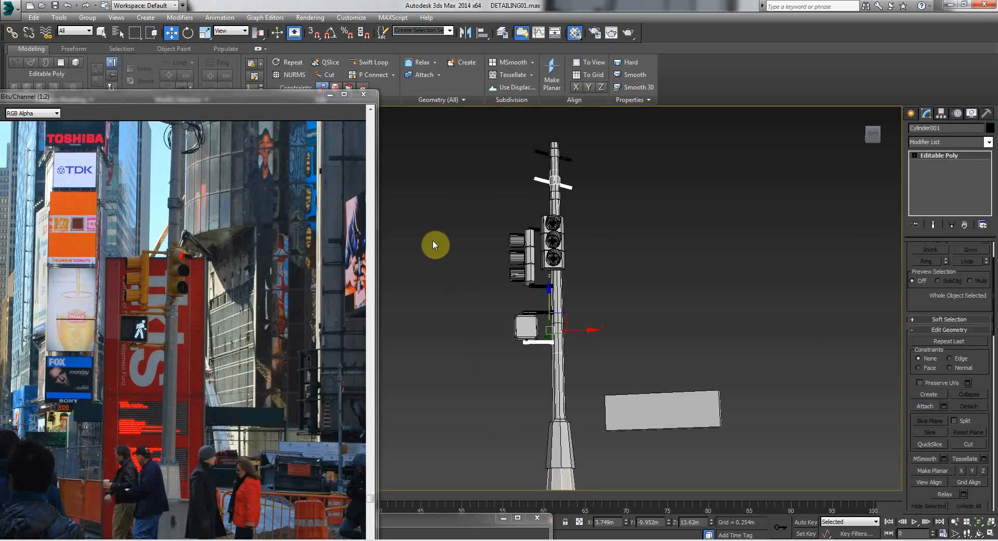
pyautogui.click(87, 17)
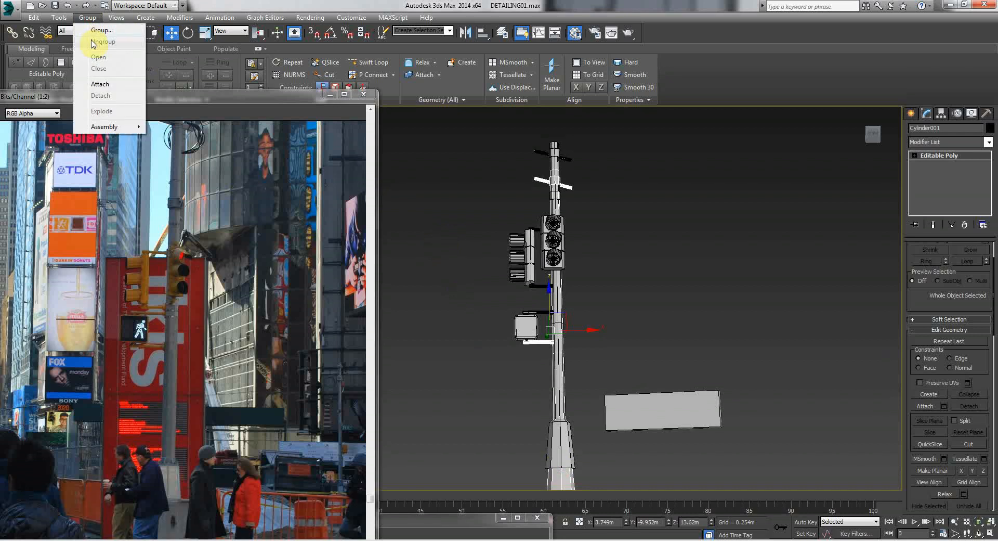
pyautogui.click(448, 278)
pyautogui.moveTo(545, 344); pyautogui.dragTo(645, 202)
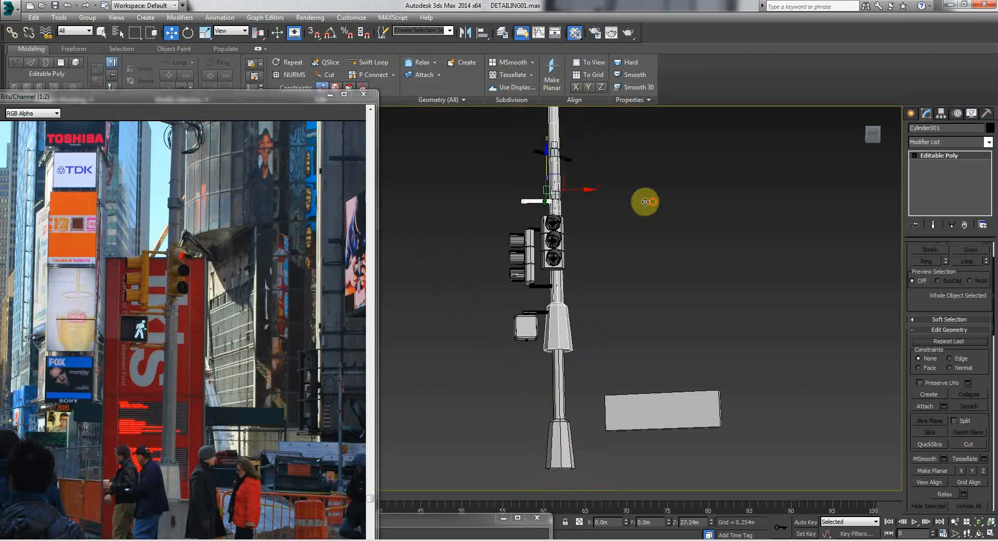
pyautogui.moveTo(585, 190); pyautogui.dragTo(760, 183)
pyautogui.press('Delete')
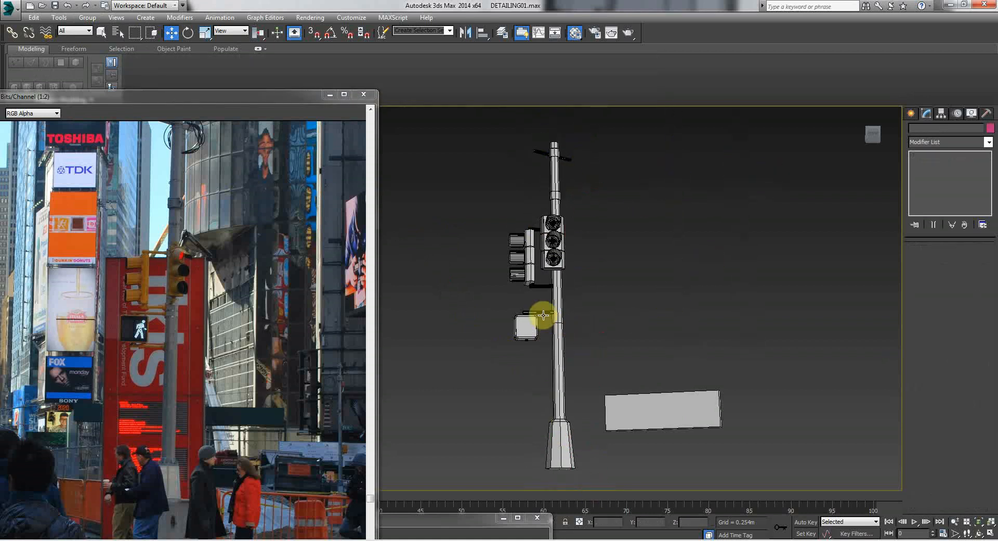
# Clone the walk signal's upper bracket arm element downward within the pole mesh to form the lower arm.
pyautogui.click(543, 315)
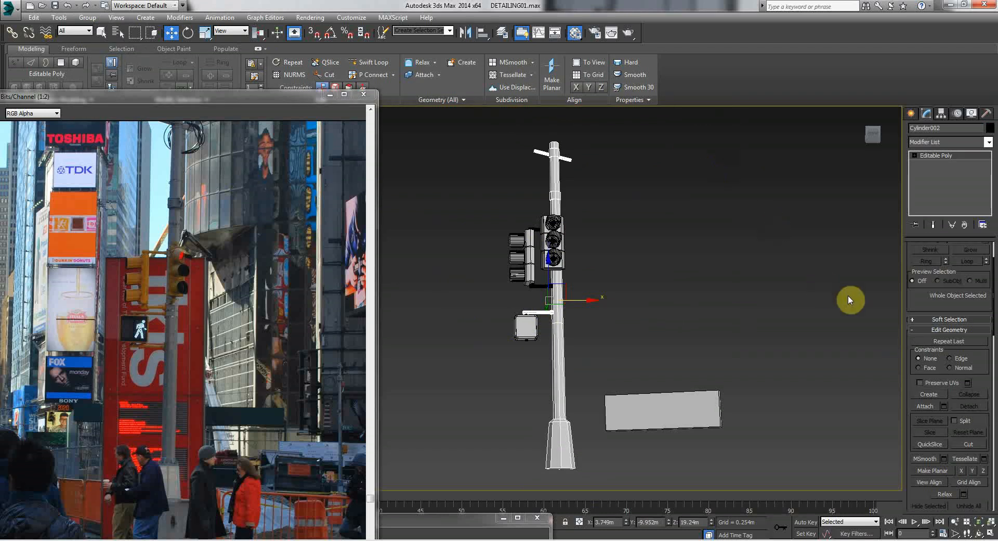
pyautogui.scroll(2, 908, 317)
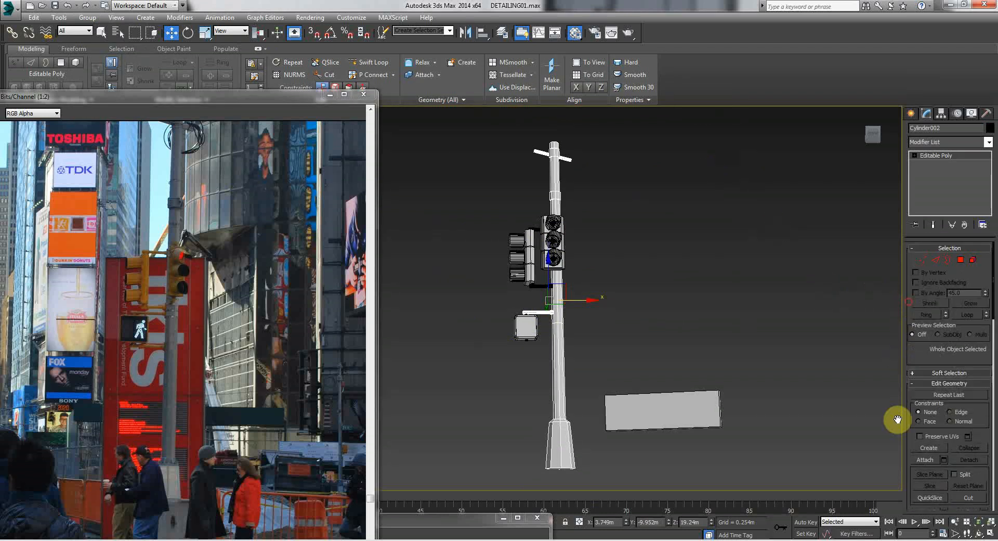
pyautogui.click(971, 260)
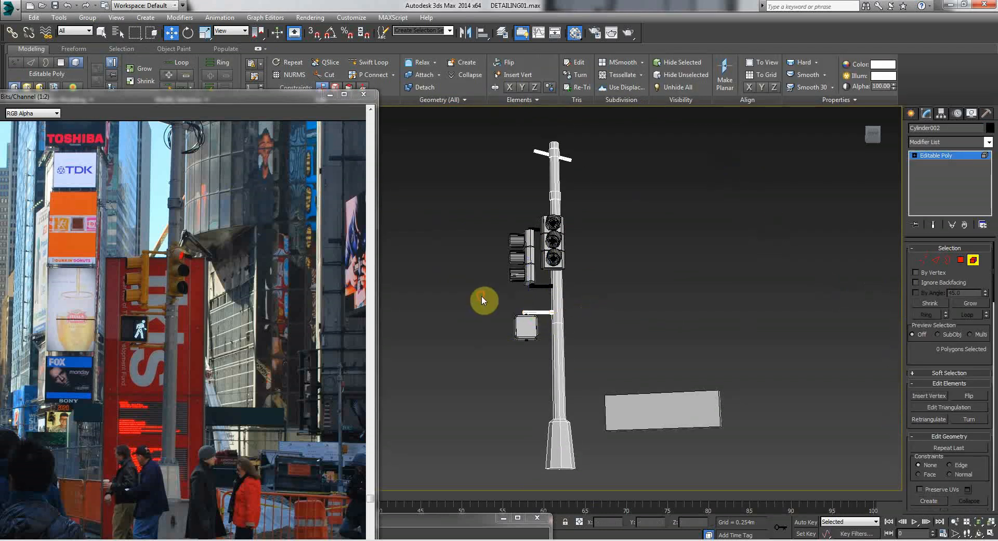
pyautogui.click(546, 314)
pyautogui.moveTo(537, 279); pyautogui.dragTo(534, 340)
pyautogui.click(540, 283)
pyautogui.click(466, 385)
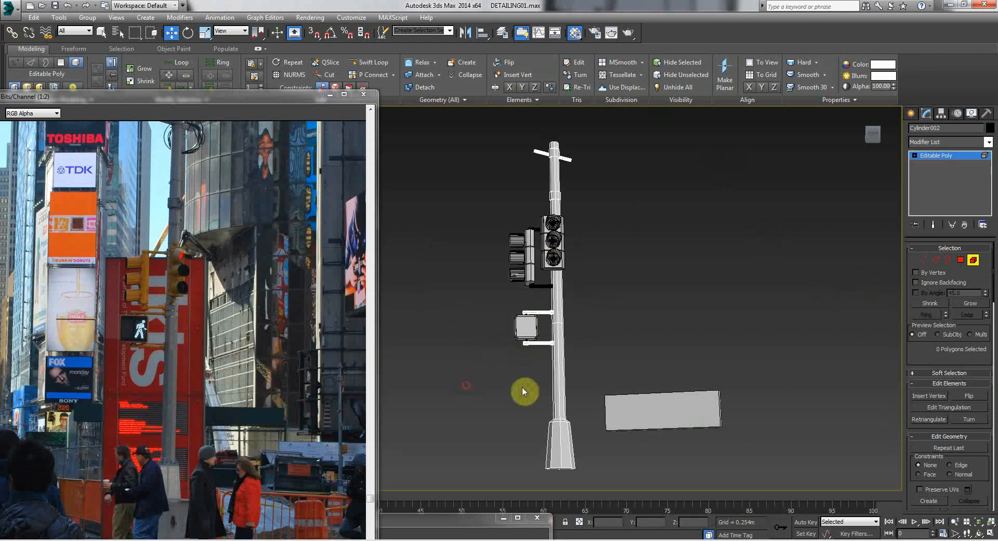
pyautogui.click(973, 261)
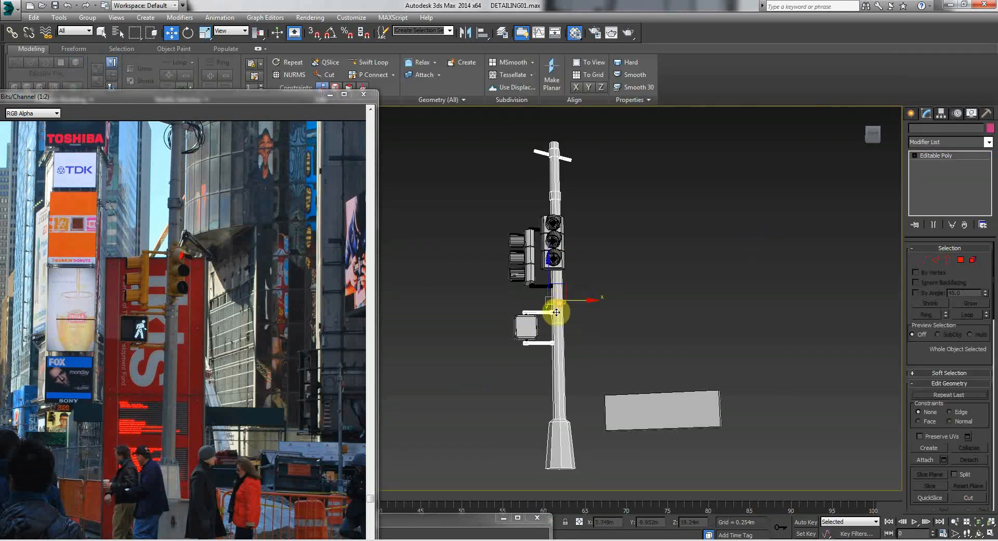
# Attach the bracket arms of the traffic lights to the pole mesh and clear the selection.
pyautogui.click(924, 459)
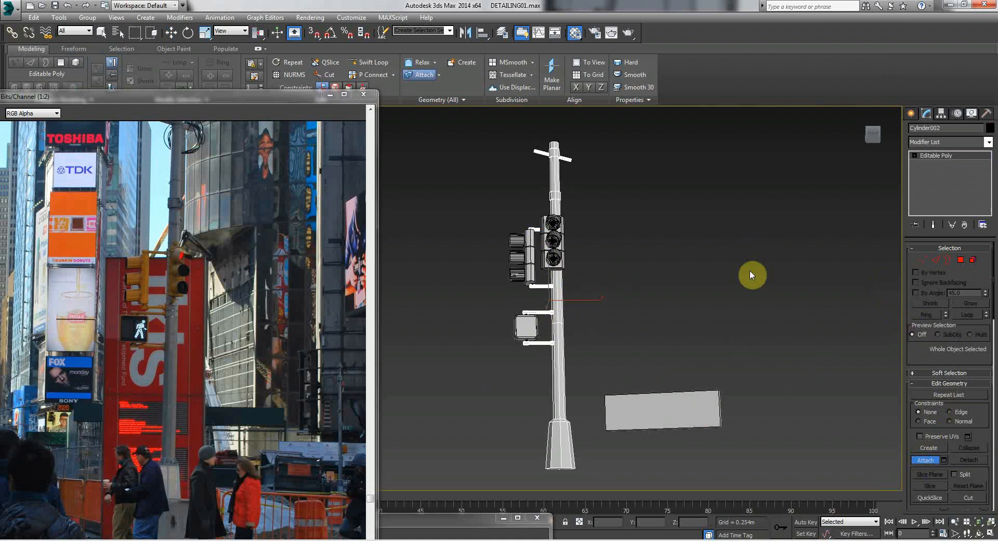
pyautogui.click(914, 464)
pyautogui.click(664, 343)
# Clone the walk signal's lower bracket arm element sideways, away from the pole, using Clone To Object.
pyautogui.scroll(3, 543, 318)
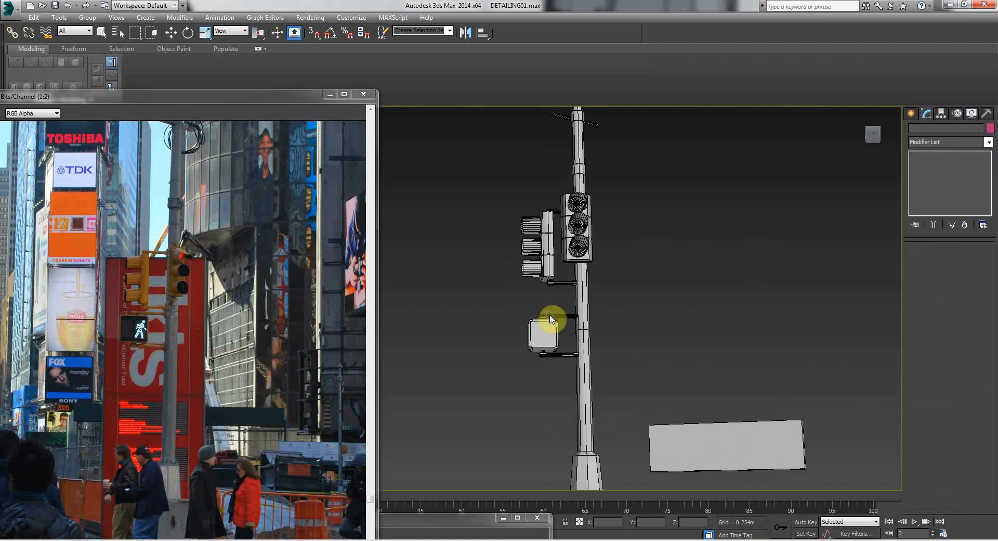
pyautogui.click(555, 317)
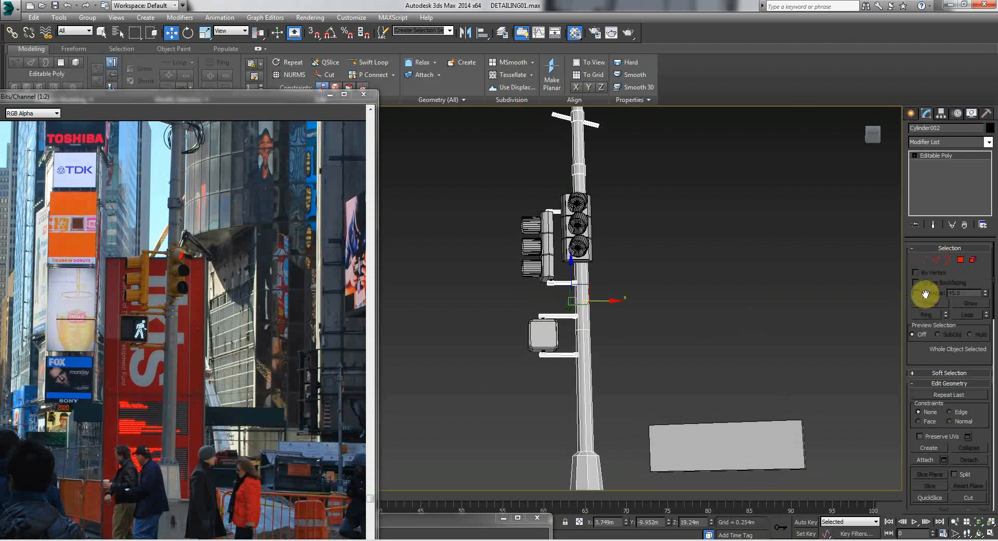
pyautogui.click(969, 263)
pyautogui.click(567, 315)
pyautogui.click(585, 361)
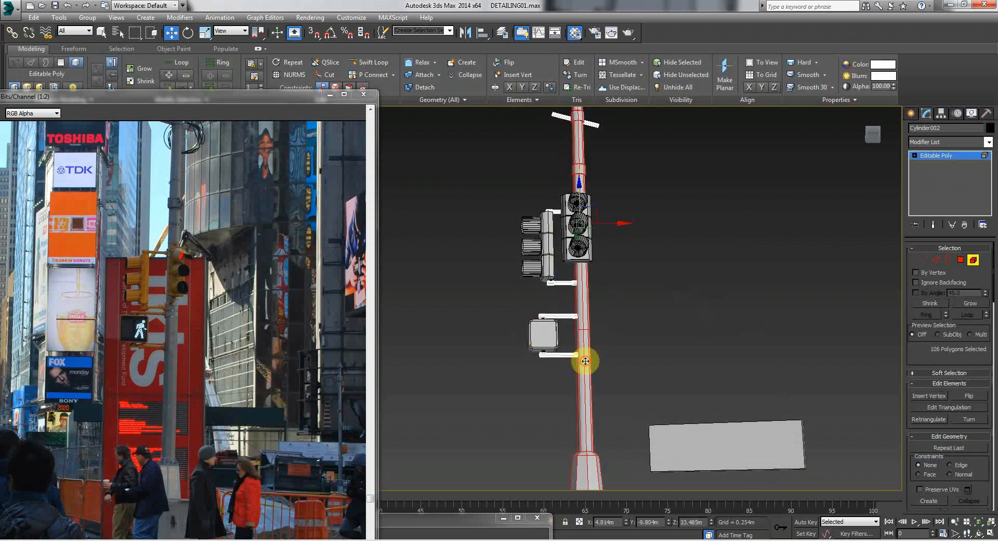
pyautogui.click(560, 355)
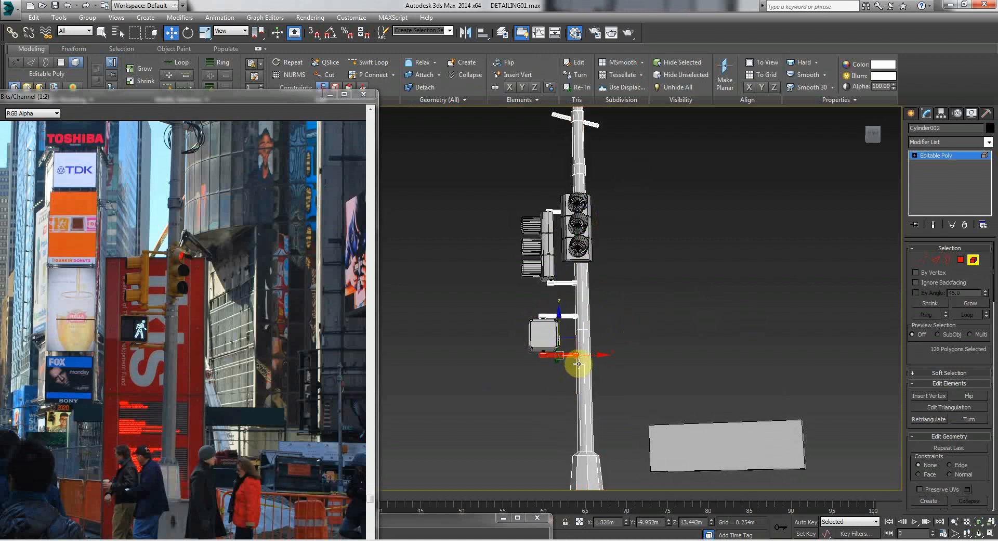
pyautogui.keyDown('shift'); pyautogui.moveTo(587, 355); pyautogui.dragTo(466, 355); pyautogui.keyUp('shift')
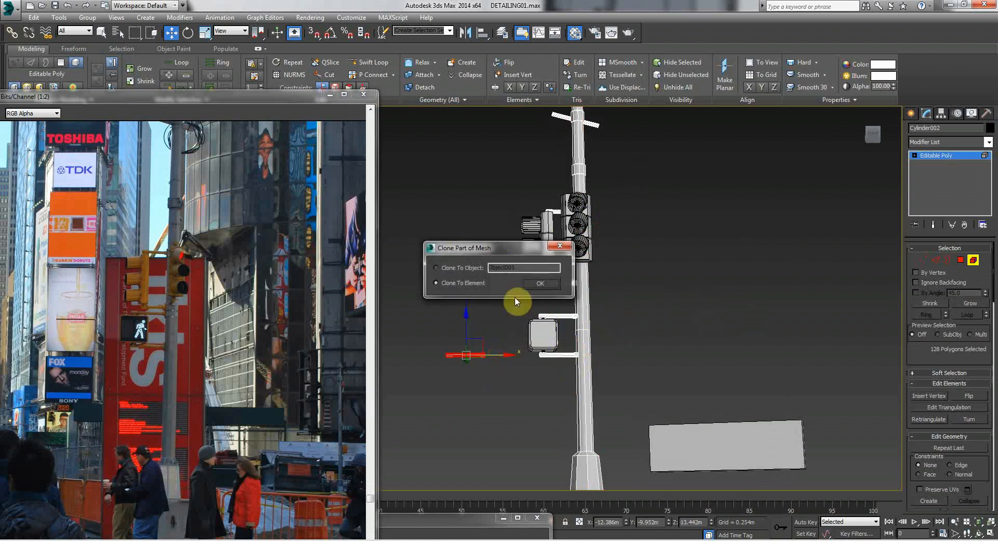
pyautogui.click(435, 268)
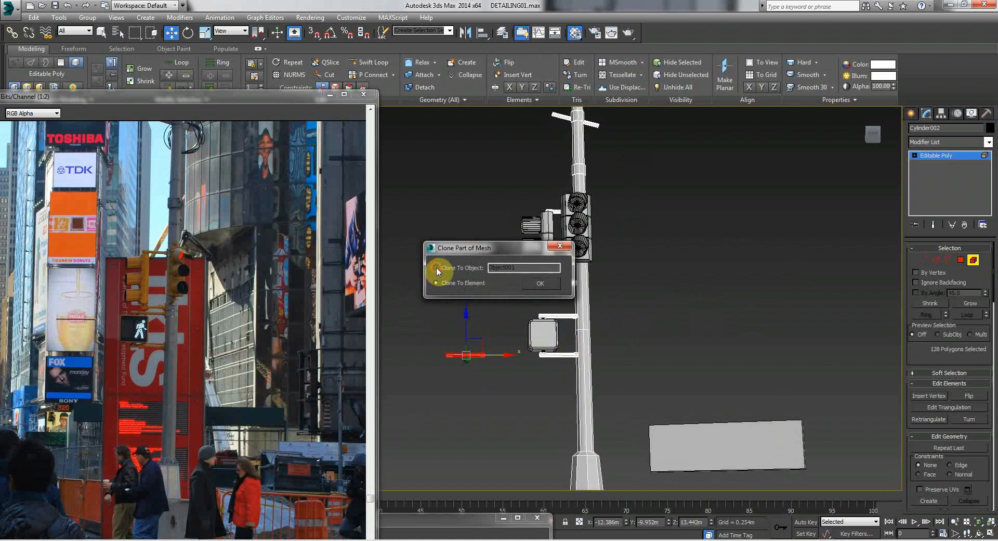
pyautogui.click(542, 284)
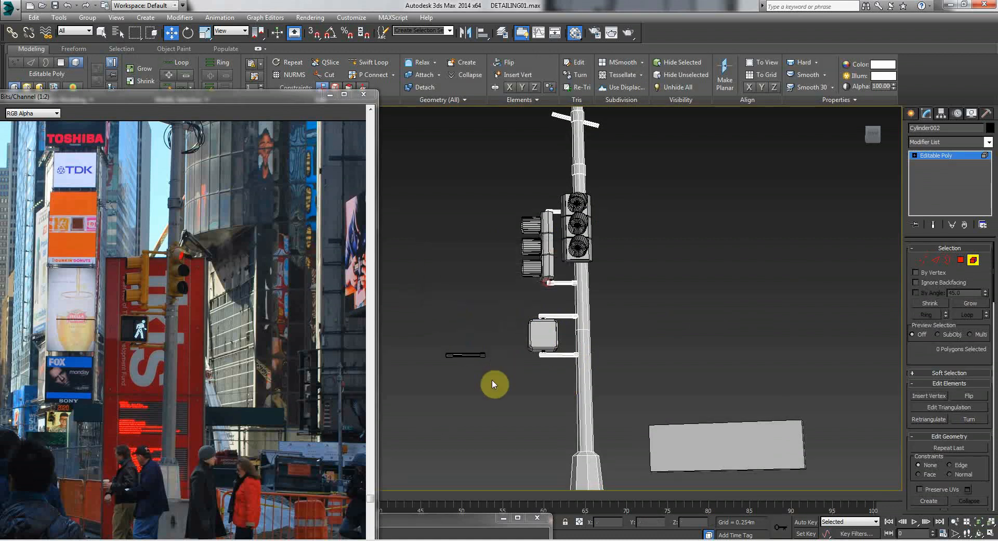
# Leave element editing and delete the separate bracket arm copy beside the pole.
pyautogui.click(974, 261)
pyautogui.click(464, 355)
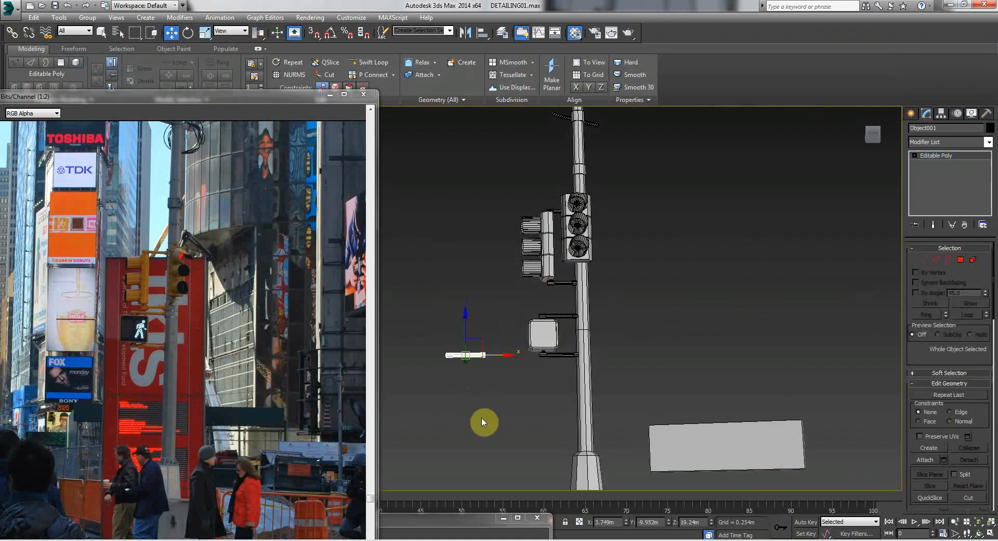
pyautogui.press('Delete')
# Try to clone the walk signal's lower bracket arm element sideways from the pole mesh as a separate object.
pyautogui.click(558, 355)
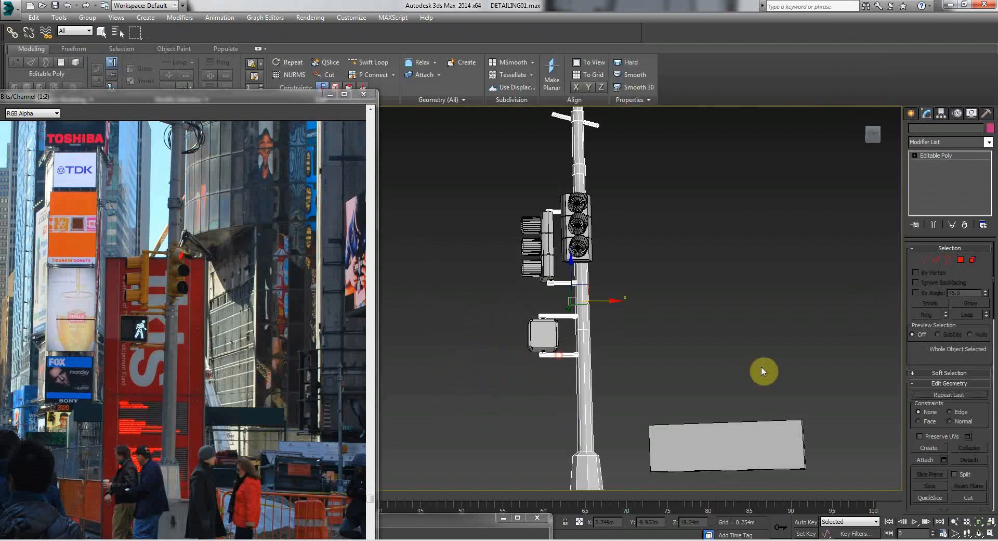
pyautogui.click(974, 261)
pyautogui.click(558, 354)
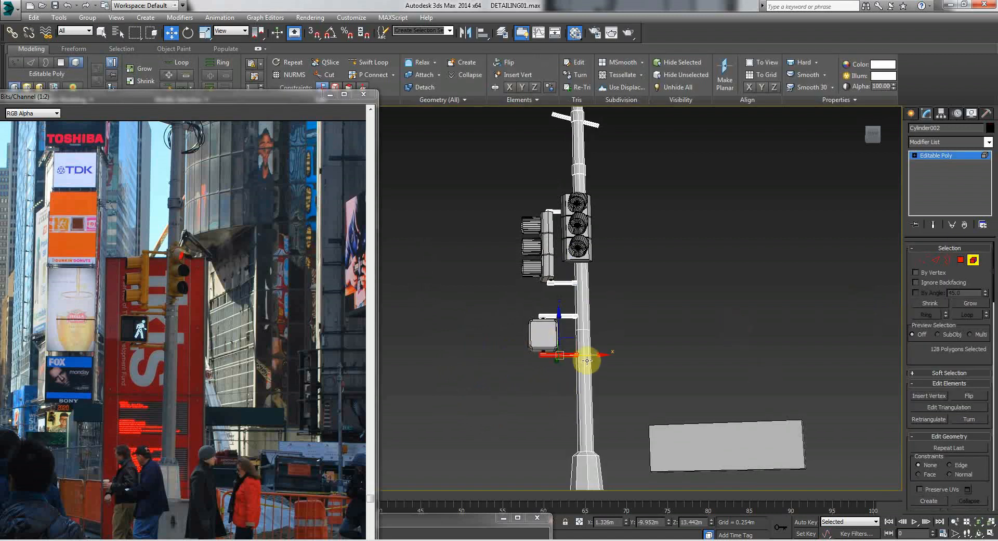
pyautogui.moveTo(593, 356); pyautogui.dragTo(476, 364)
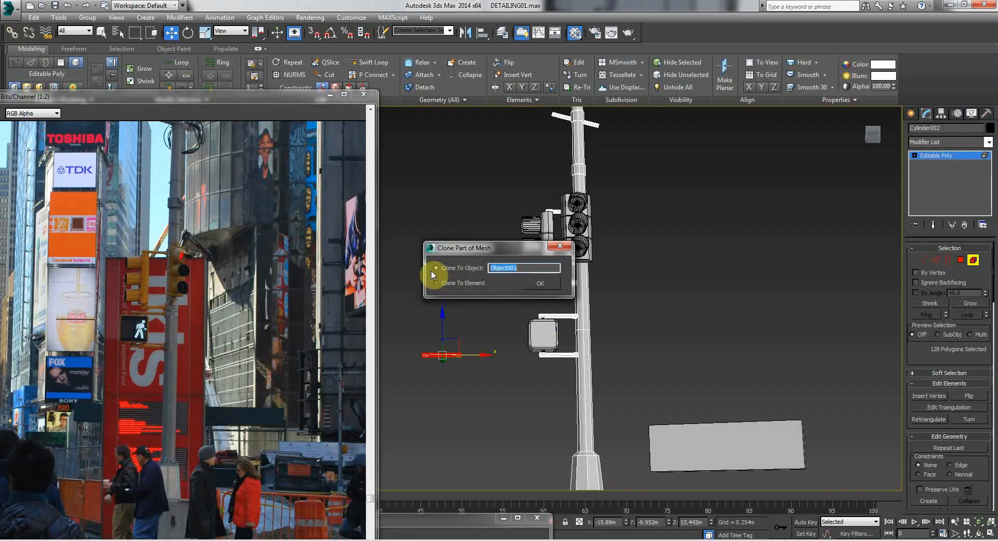
pyautogui.click(539, 283)
pyautogui.hotkey('ctrl', 'z')
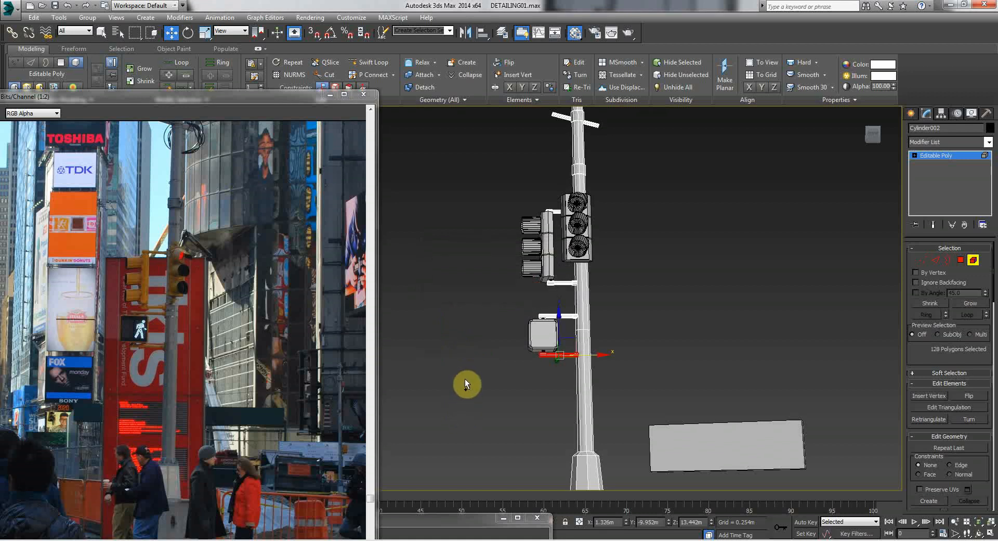
pyautogui.click(472, 373)
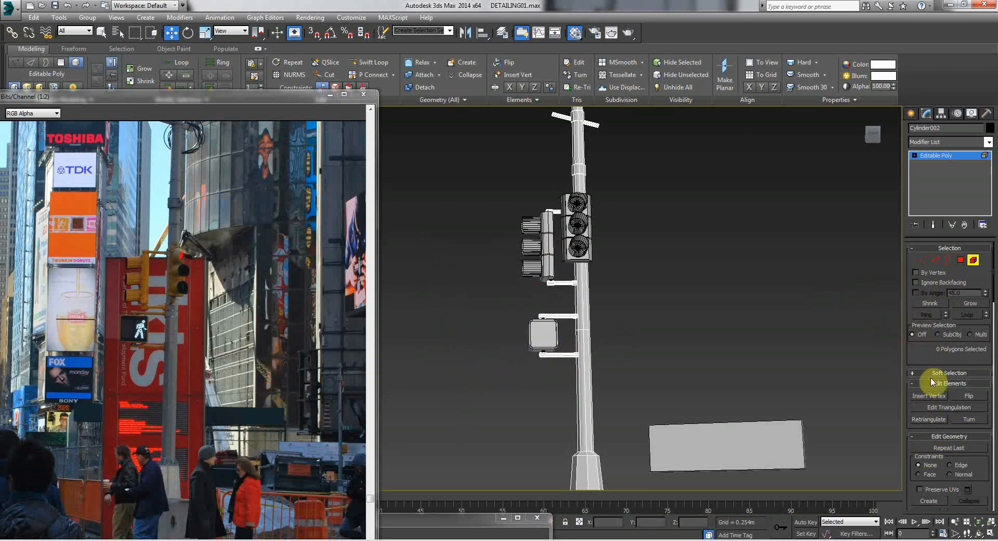
# Attach the walk signal box to the pole mesh.
pyautogui.click(584, 385)
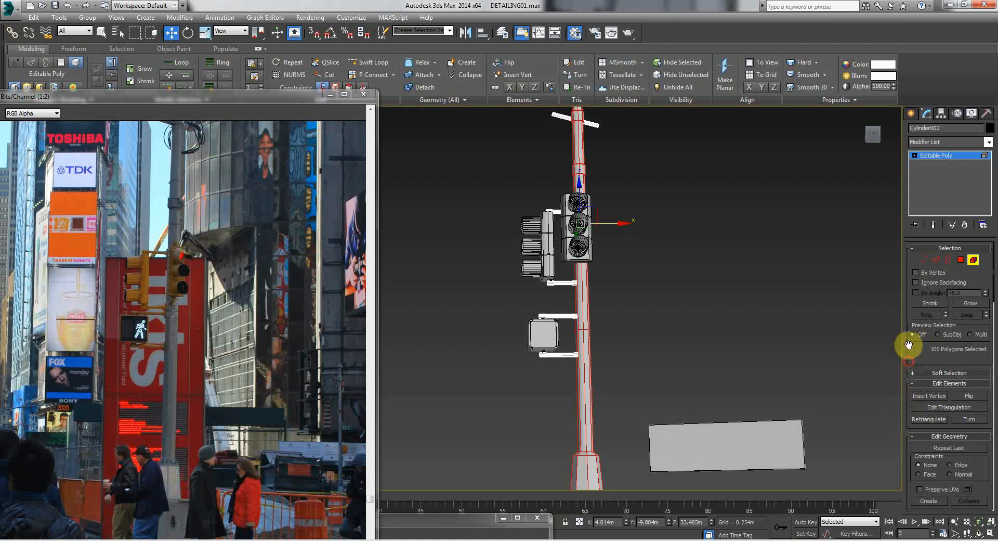
pyautogui.moveTo(908, 344); pyautogui.dragTo(897, 315)
pyautogui.click(915, 458)
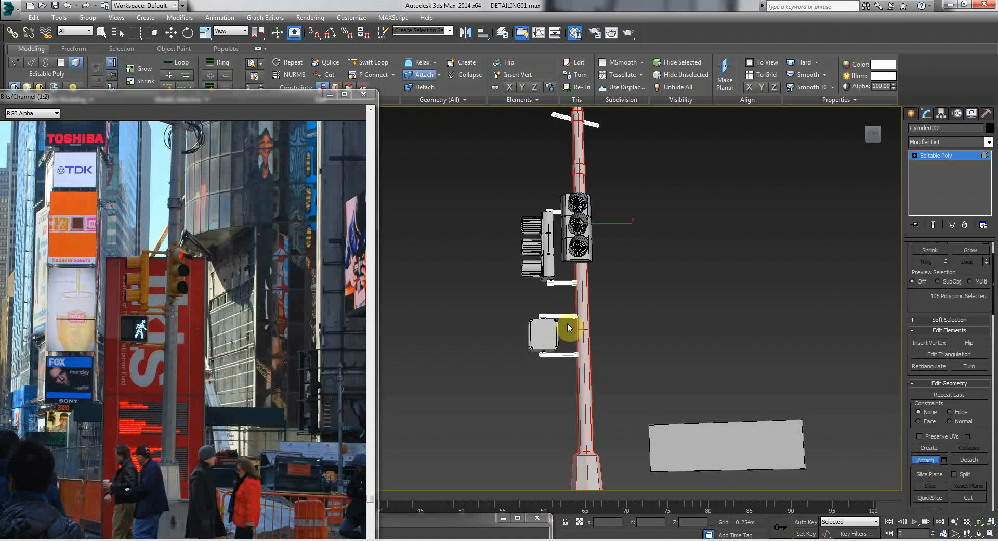
pyautogui.click(547, 340)
pyautogui.click(552, 259)
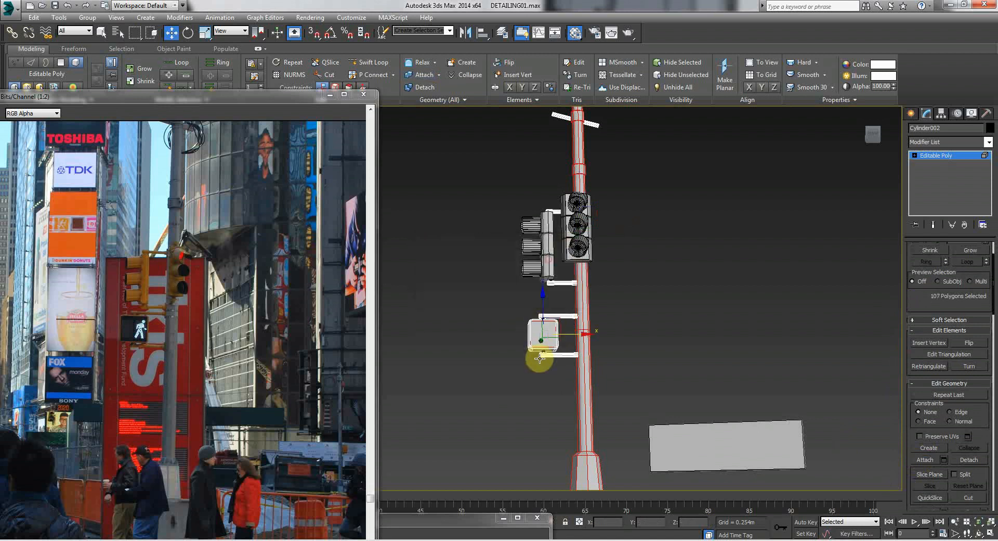
pyautogui.click(544, 351)
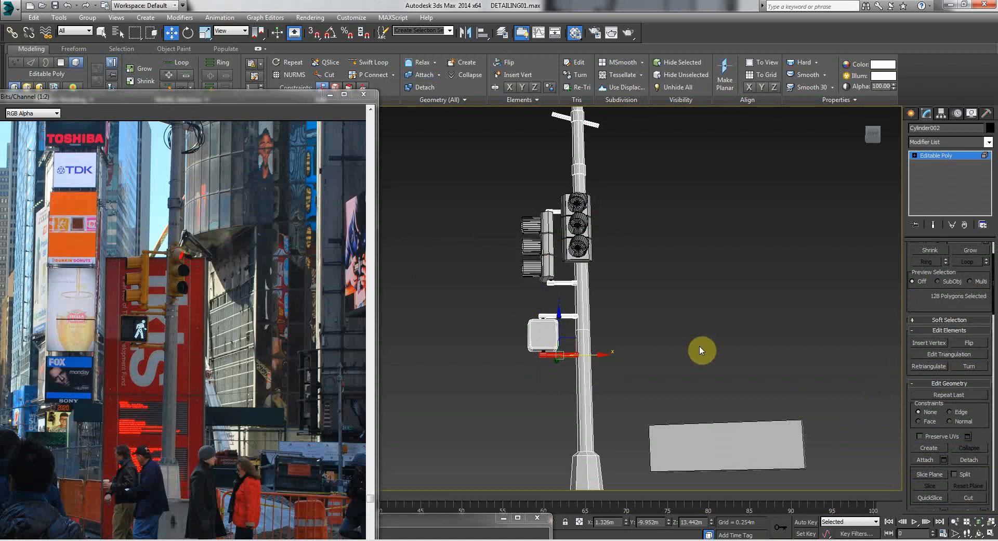
# Attach the front-facing traffic light to the pole mesh, matching material IDs to material and condensing them, and clear the selection.
pyautogui.scroll(-6, 607, 338)
pyautogui.scroll(4, 607, 338)
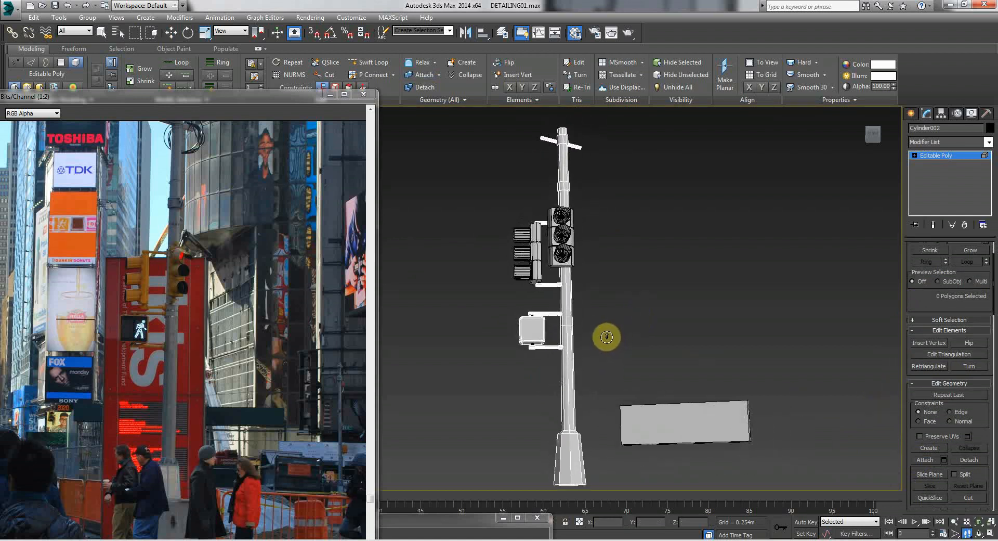
pyautogui.rightClick(570, 301)
pyautogui.click(566, 249)
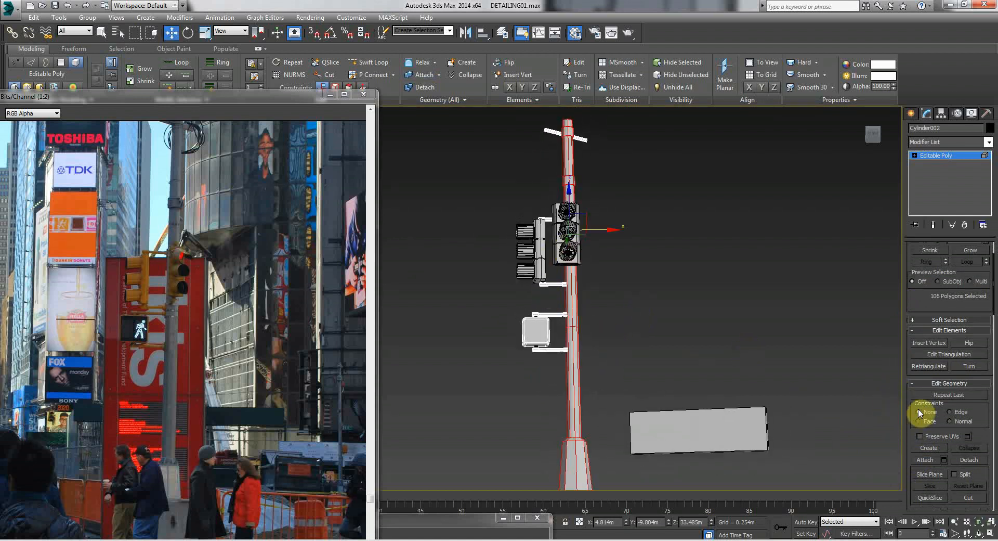
pyautogui.click(925, 460)
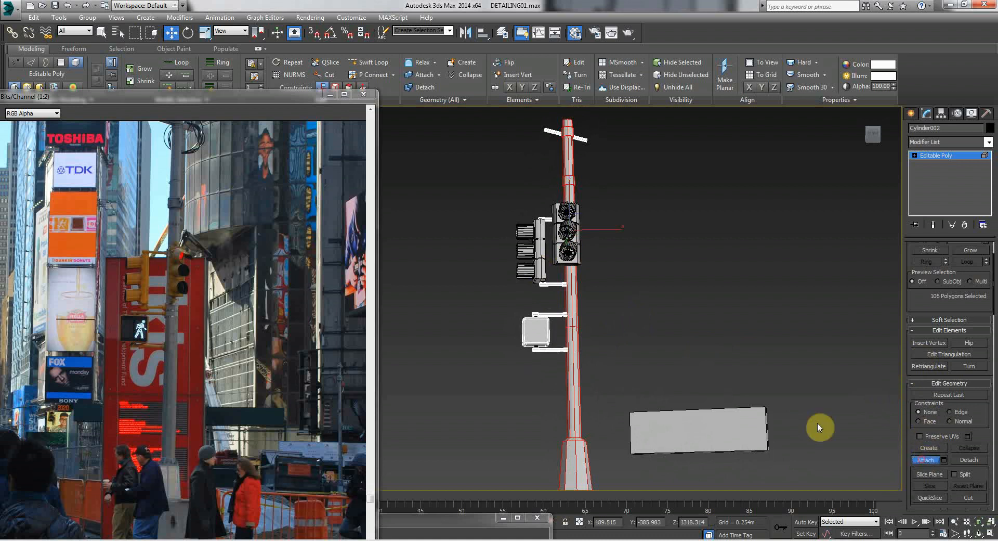
pyautogui.click(555, 234)
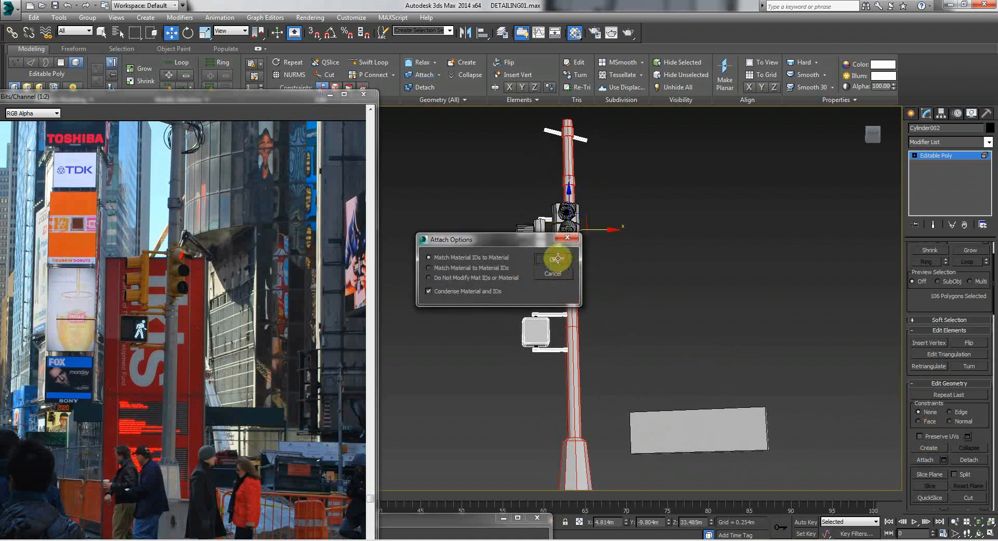
pyautogui.click(557, 258)
pyautogui.click(671, 347)
# Compare the assembled pole, signals and bracket arms with the traffic-light pole in the reference photo.
pyautogui.moveTo(606, 305); pyautogui.dragTo(592, 289, button='middle')
pyautogui.press('Up')
pyautogui.moveTo(604, 320); pyautogui.dragTo(535, 327)
pyautogui.press('Down')
pyautogui.press('Up')
pyautogui.moveTo(127, 98); pyautogui.dragTo(181, 42)
pyautogui.keyDown('ctrl'); pyautogui.rightClick(223, 341); pyautogui.keyUp('ctrl')
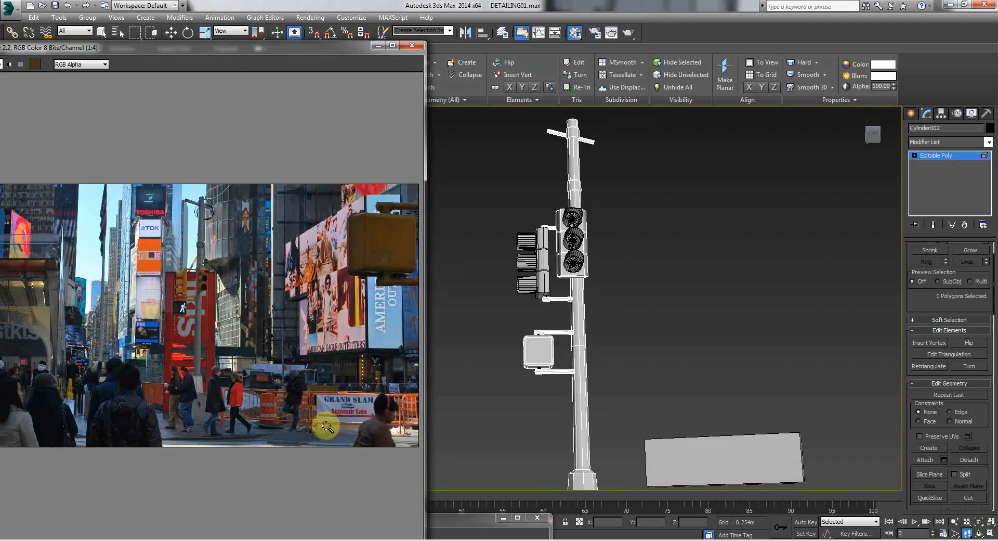
pyautogui.keyDown('ctrl'); pyautogui.click(264, 427); pyautogui.keyUp('ctrl')
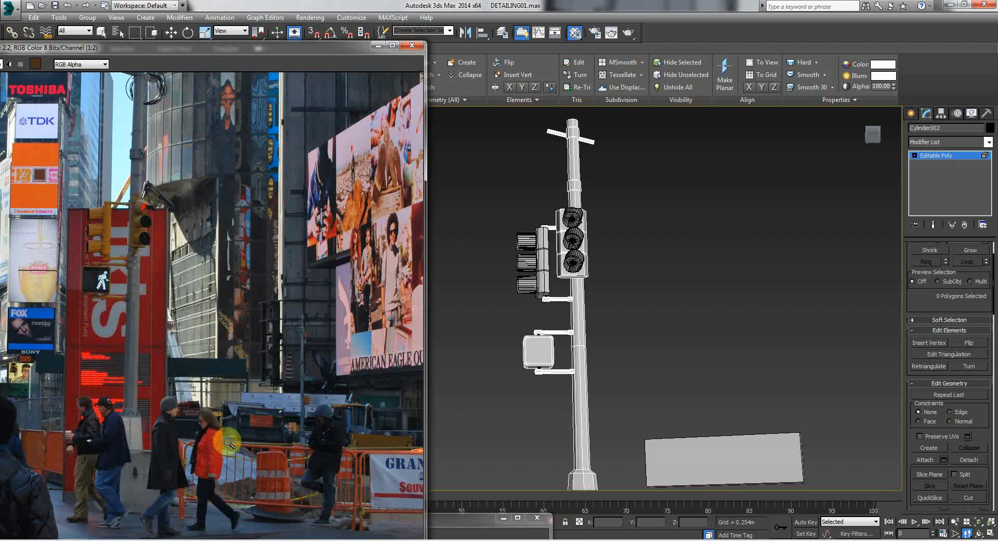
pyautogui.keyDown('ctrl'); pyautogui.rightClick(207, 407); pyautogui.keyUp('ctrl')
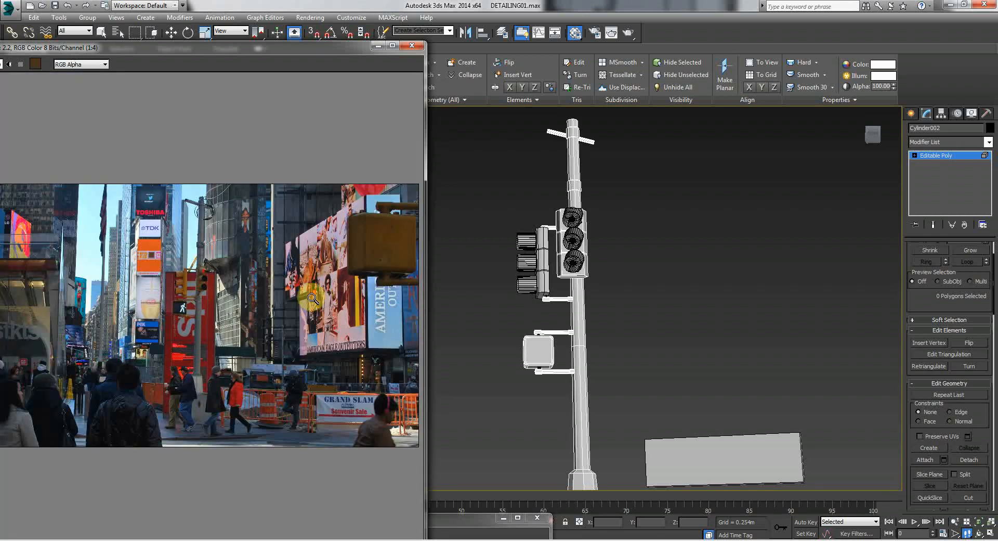
pyautogui.scroll(-2, 144, 318)
pyautogui.scroll(2, 96, 312)
pyautogui.scroll(-1, 192, 334)
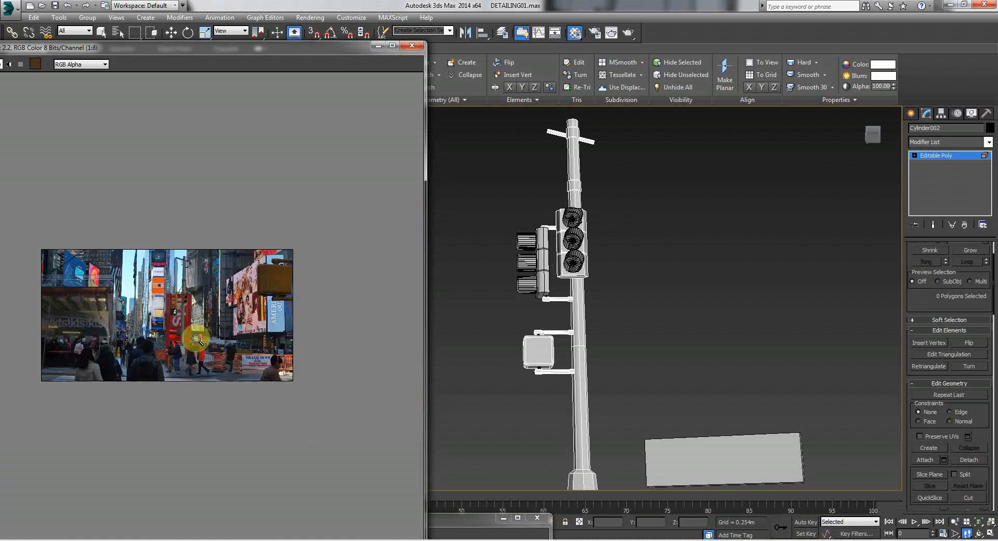
pyautogui.scroll(1, 7, 317)
pyautogui.scroll(1, 42, 340)
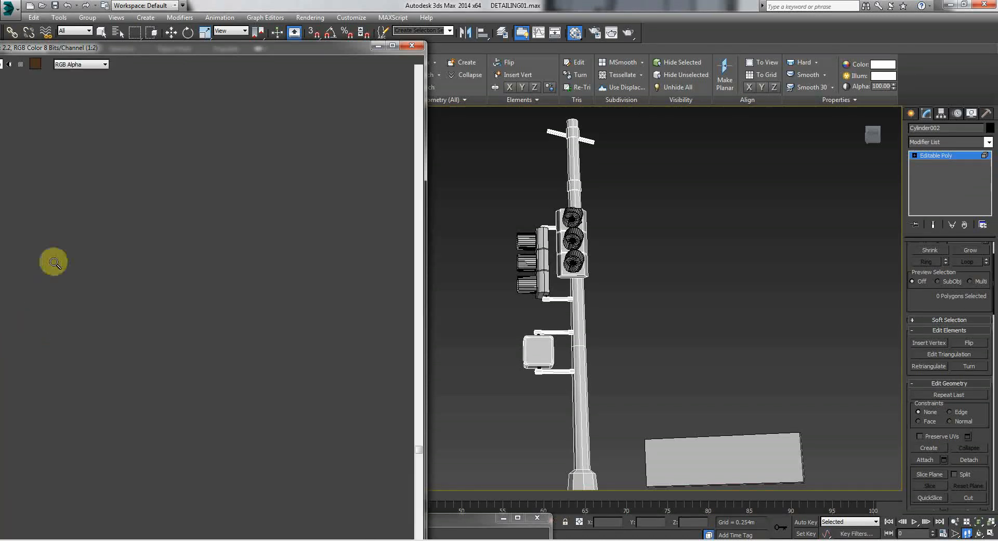
pyautogui.moveTo(181, 52); pyautogui.dragTo(222, 45)
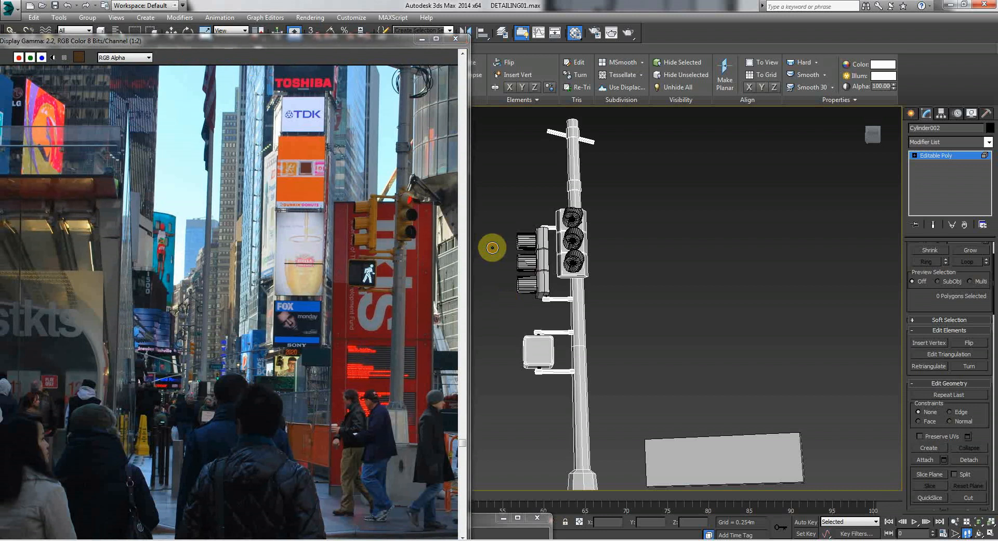
pyautogui.scroll(-3, 539, 279)
pyautogui.scroll(5, 543, 282)
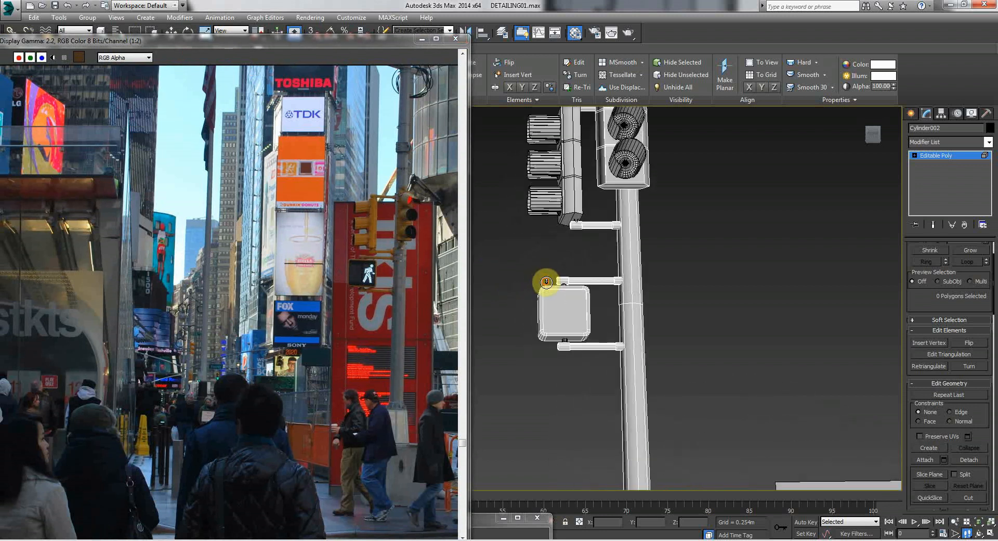
pyautogui.moveTo(617, 297); pyautogui.dragTo(589, 340, button='middle')
pyautogui.moveTo(559, 182); pyautogui.dragTo(551, 220)
pyautogui.press('Down')
pyautogui.press('Up')
pyautogui.press('Down')
pyautogui.press('Down')
pyautogui.press('Up')
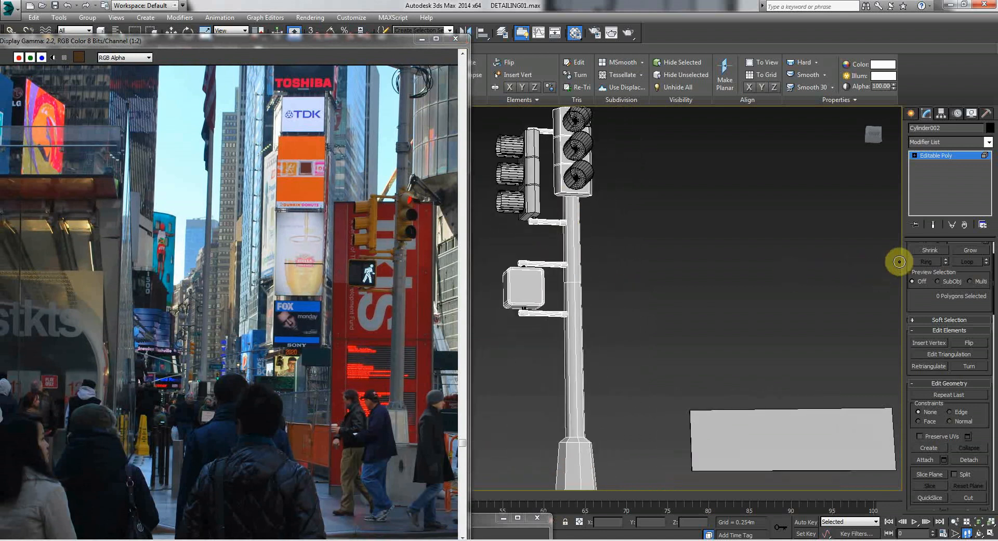
# Leave element editing and deselect the pole mesh.
pyautogui.moveTo(908, 255); pyautogui.dragTo(920, 412)
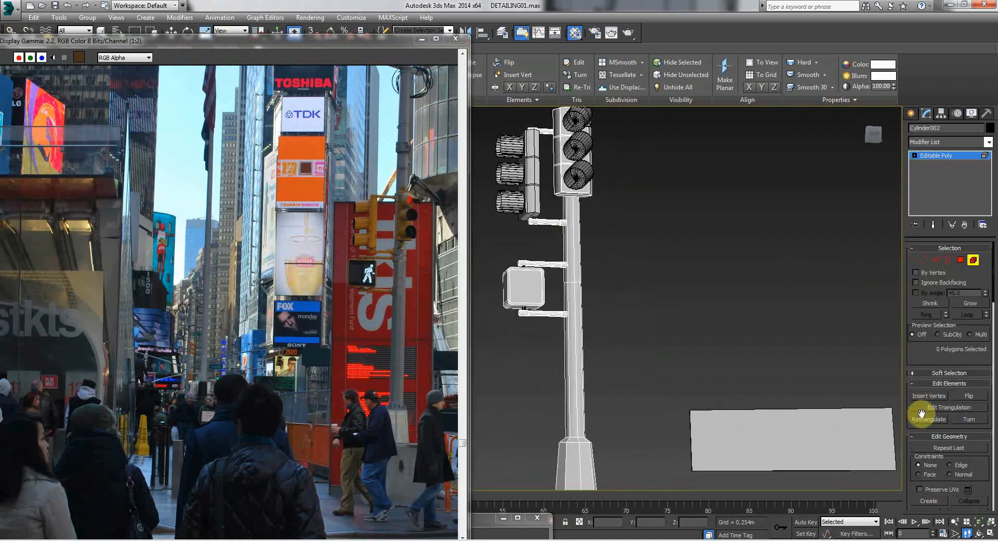
pyautogui.click(974, 264)
pyautogui.click(635, 266)
# Check the whole pole model from several angles and survey the street area around the pole in the reference photo.
pyautogui.press('Up')
pyautogui.moveTo(575, 282); pyautogui.dragTo(569, 263)
pyautogui.press('Up')
pyautogui.press('Down')
pyautogui.moveTo(579, 307); pyautogui.dragTo(594, 292)
pyautogui.press('Up')
pyautogui.press('Down')
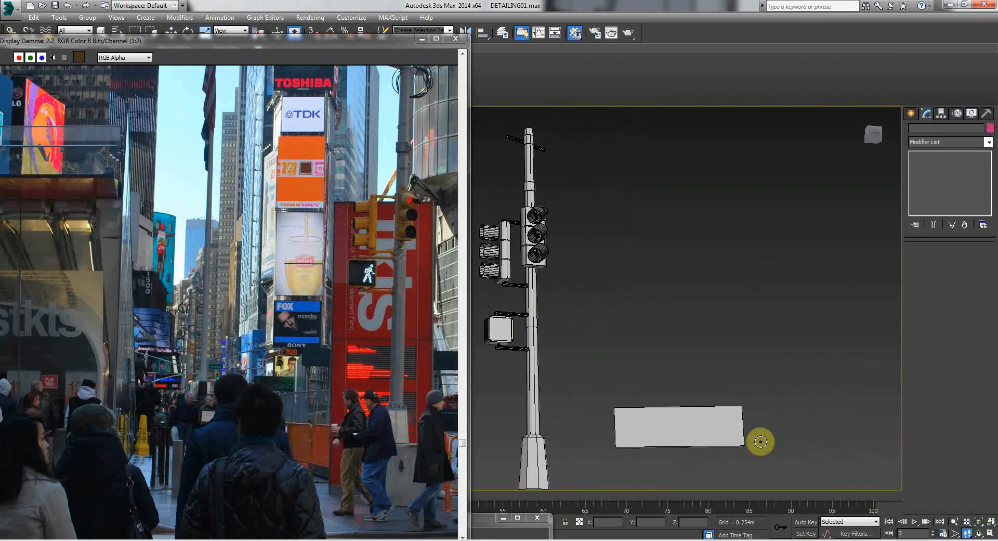
pyautogui.click(314, 433)
pyautogui.keyDown('ctrl'); pyautogui.rightClick(305, 436); pyautogui.keyUp('ctrl')
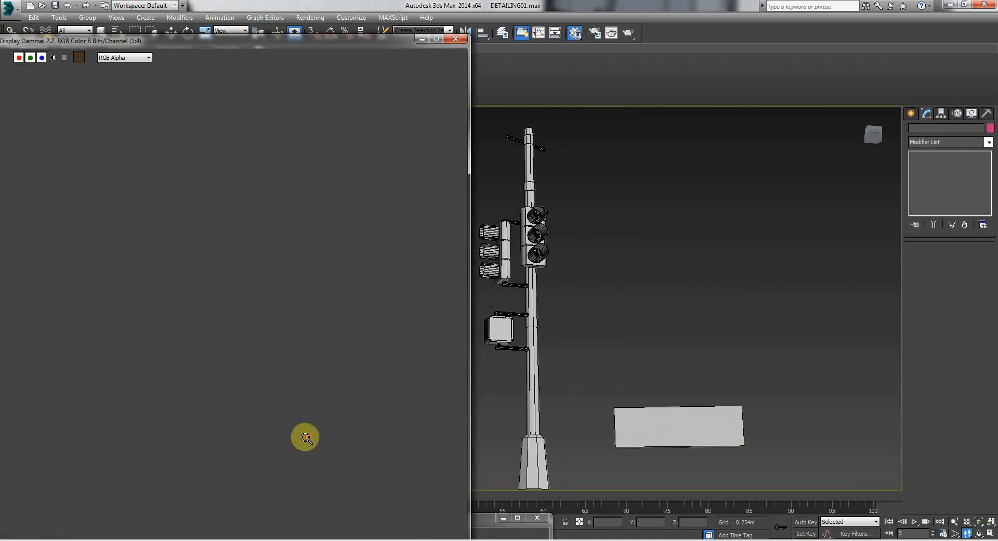
pyautogui.keyDown('ctrl'); pyautogui.click(379, 418); pyautogui.keyUp('ctrl')
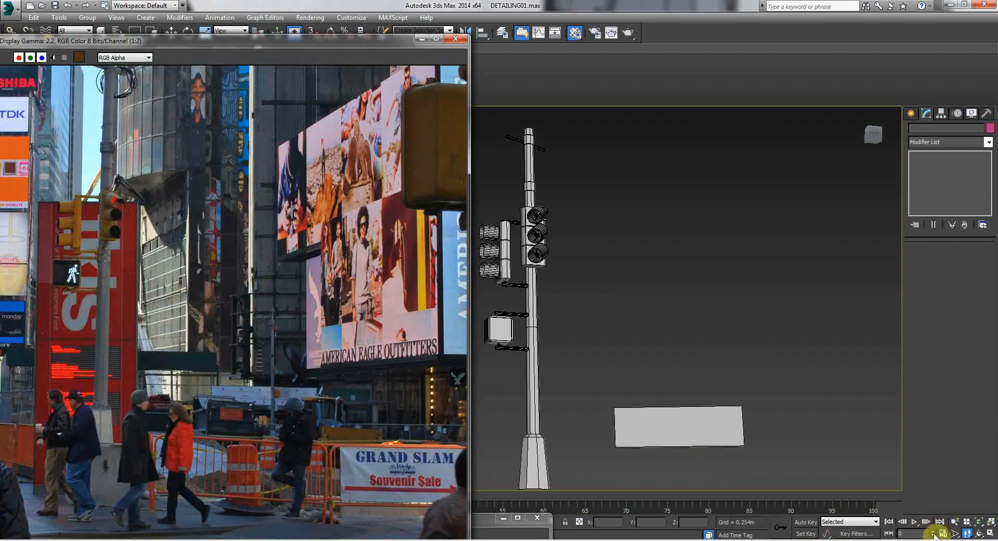
pyautogui.click(903, 540)
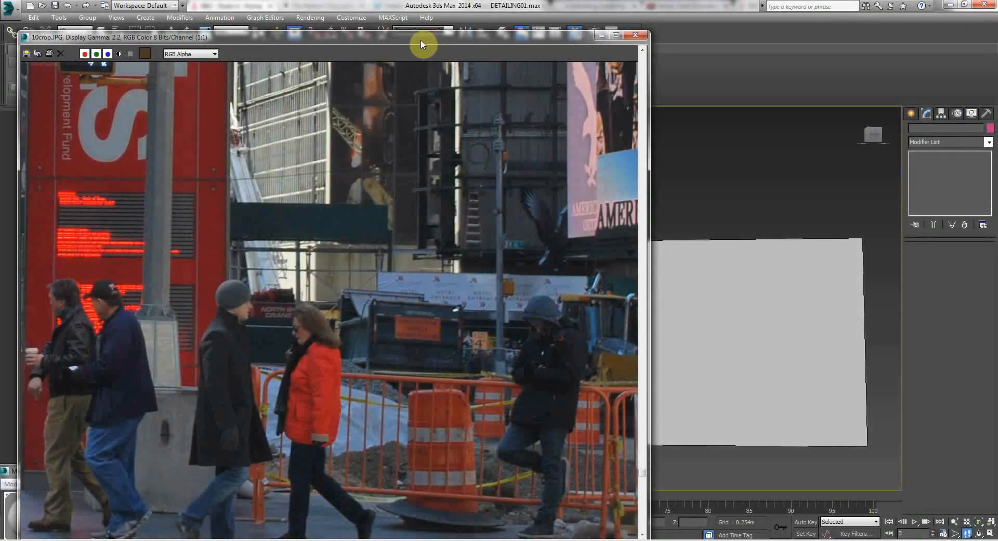
# Examine the placeholder block beside the pole and the orange barriers and pedestrians at street level in the reference photo.
pyautogui.moveTo(421, 41); pyautogui.dragTo(361, 471)
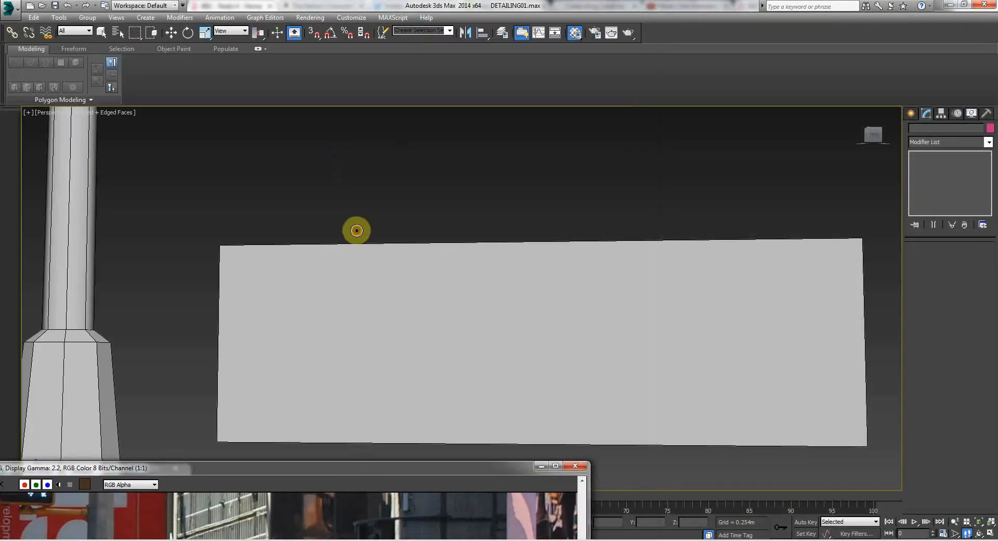
pyautogui.press('Down')
pyautogui.press('Down')
pyautogui.moveTo(350, 290)
pyautogui.mouseDown()
pyautogui.moveTo(331, 260)
pyautogui.moveTo(375, 316)
pyautogui.moveTo(349, 295)
pyautogui.moveTo(357, 290)
pyautogui.mouseUp()
pyautogui.press('Up')
pyautogui.press('Up')
pyautogui.rightClick(355, 290)
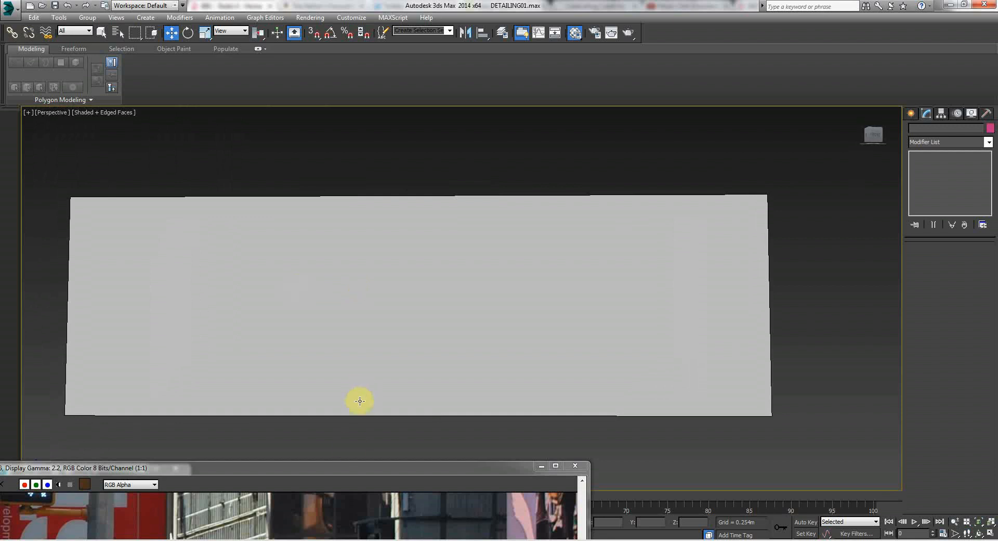
pyautogui.moveTo(351, 474); pyautogui.dragTo(430, 82)
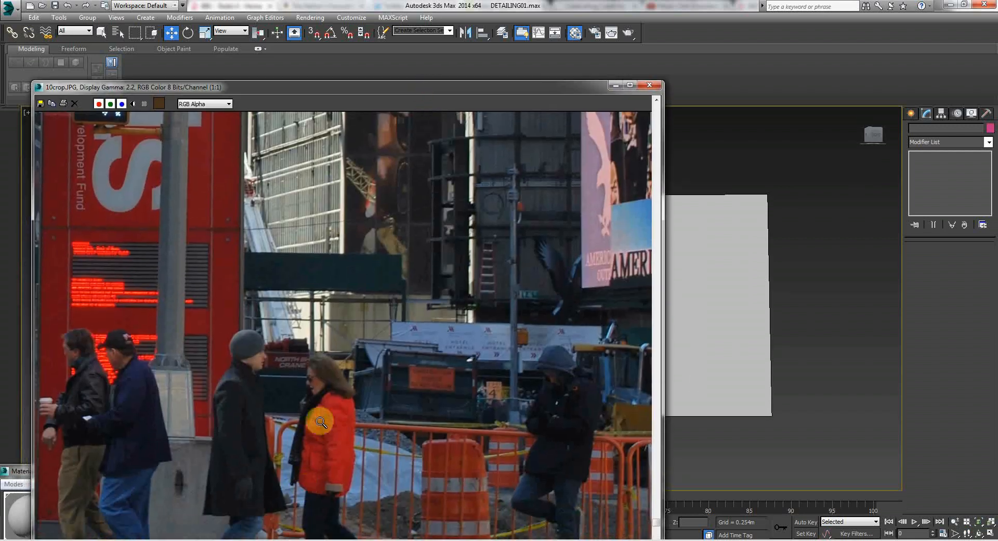
pyautogui.moveTo(303, 89); pyautogui.dragTo(302, 46)
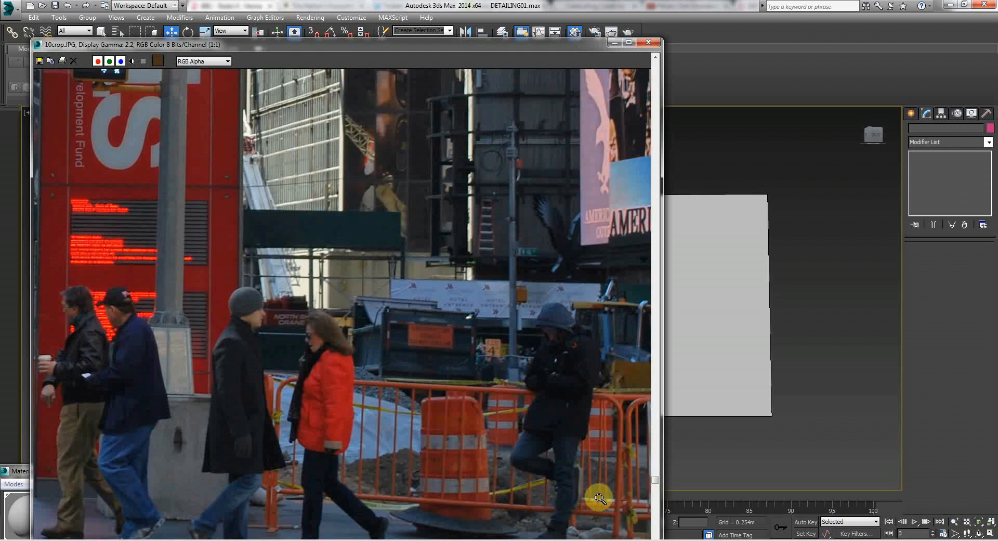
pyautogui.moveTo(444, 48); pyautogui.dragTo(450, 29)
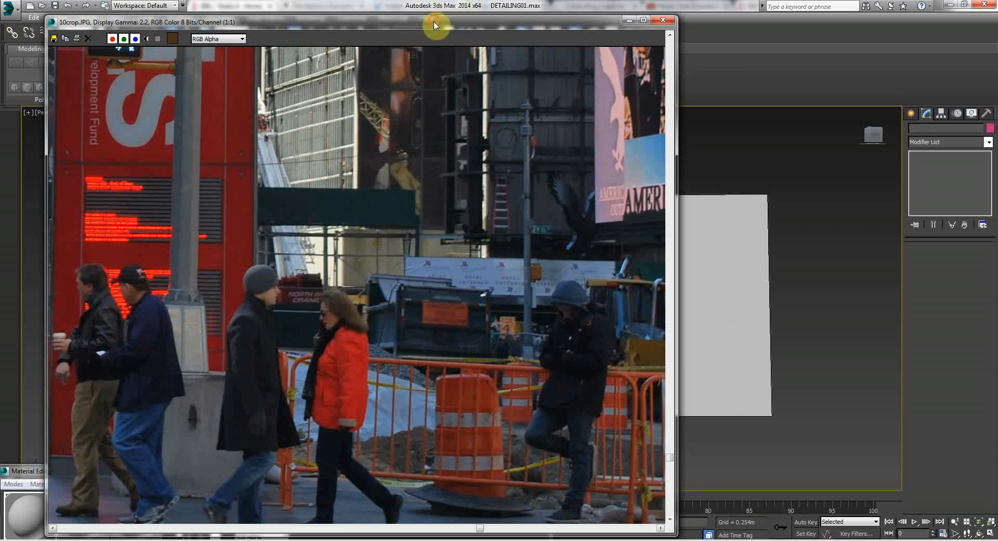
pyautogui.moveTo(434, 25); pyautogui.dragTo(227, 440)
# Delete the placeholder box PEOPLEBLOCK005 beside the pole, working in the Left view.
pyautogui.scroll(-5, 347, 239)
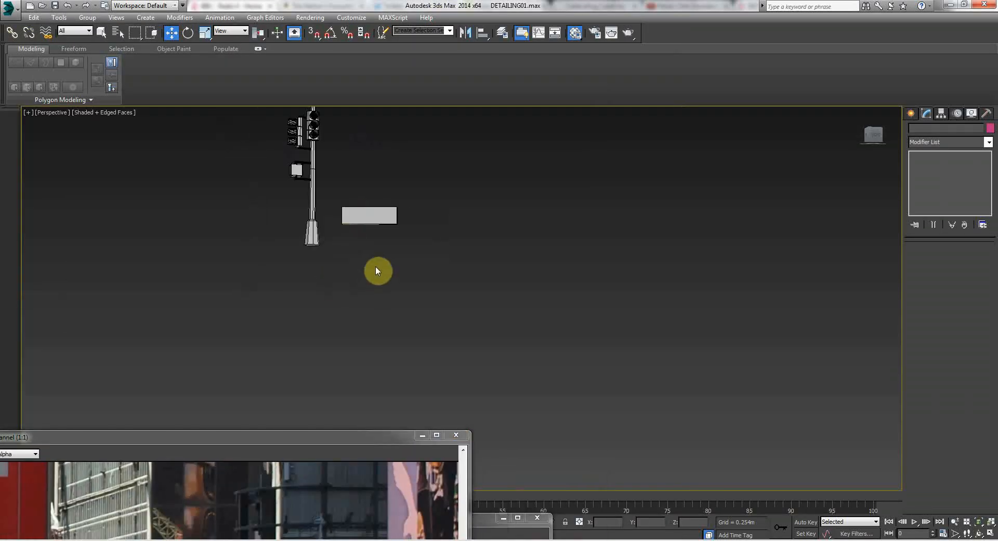
pyautogui.press('f')
pyautogui.scroll(-3, 317, 189)
pyautogui.press('l')
pyautogui.scroll(3, 375, 286)
pyautogui.scroll(2, 377, 289)
pyautogui.moveTo(377, 290); pyautogui.dragTo(372, 282, button='middle')
pyautogui.click(390, 281)
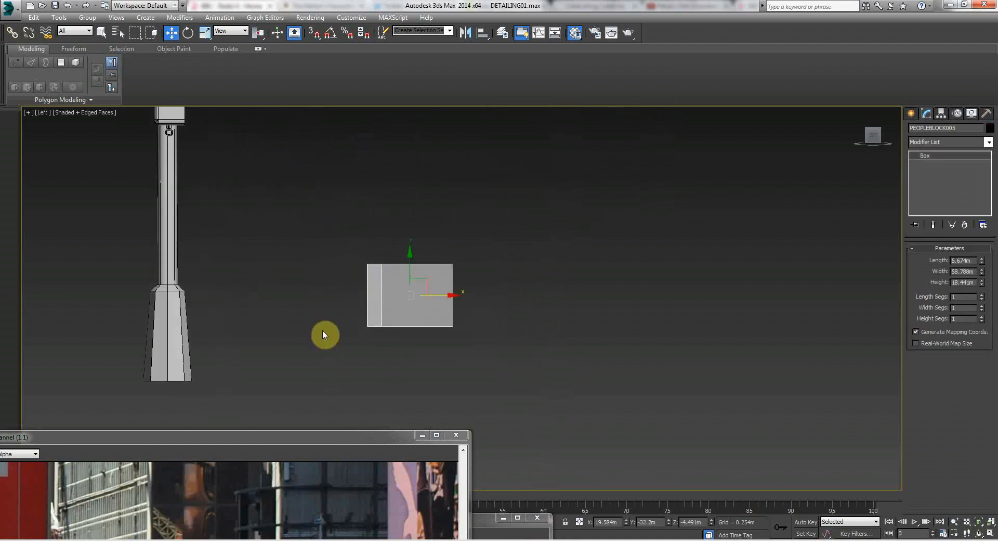
pyautogui.press('Delete')
# Arrange the reference photo beside the empty Left view with the orange barrier fence and traffic barrel in sight.
pyautogui.moveTo(311, 436); pyautogui.dragTo(306, 246)
pyautogui.moveTo(508, 423); pyautogui.dragTo(513, 490)
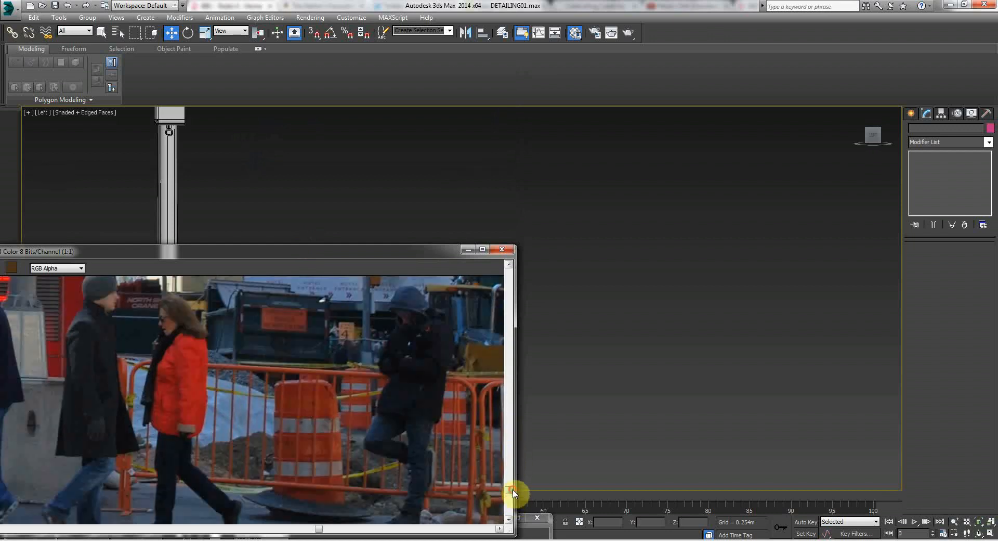
pyautogui.moveTo(319, 251); pyautogui.dragTo(192, 226)
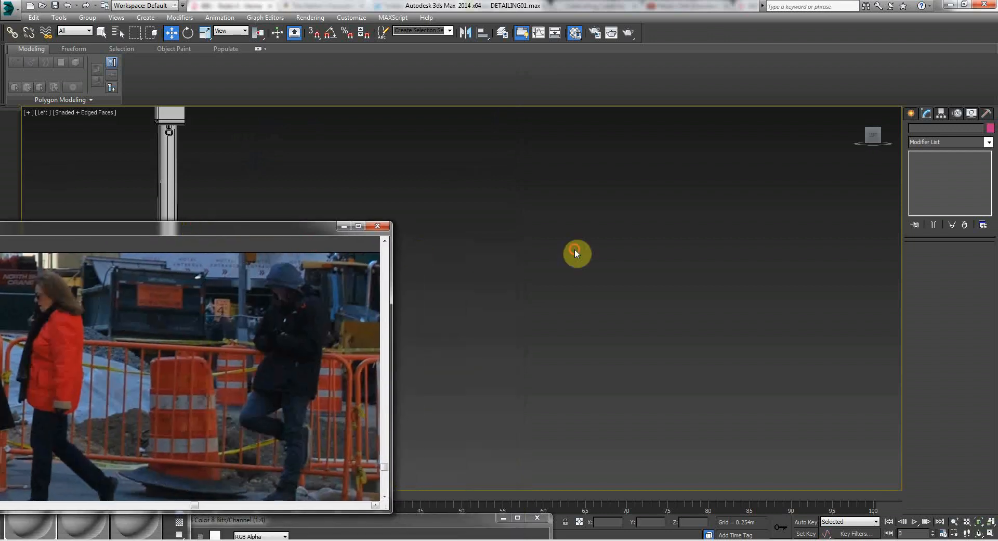
# Show the grid in the Left view and frame the empty area beside the pole for the barrier.
pyautogui.scroll(-2, 551, 249)
pyautogui.press('g')
pyautogui.moveTo(541, 234); pyautogui.dragTo(517, 269, button='middle')
pyautogui.scroll(2, 505, 244)
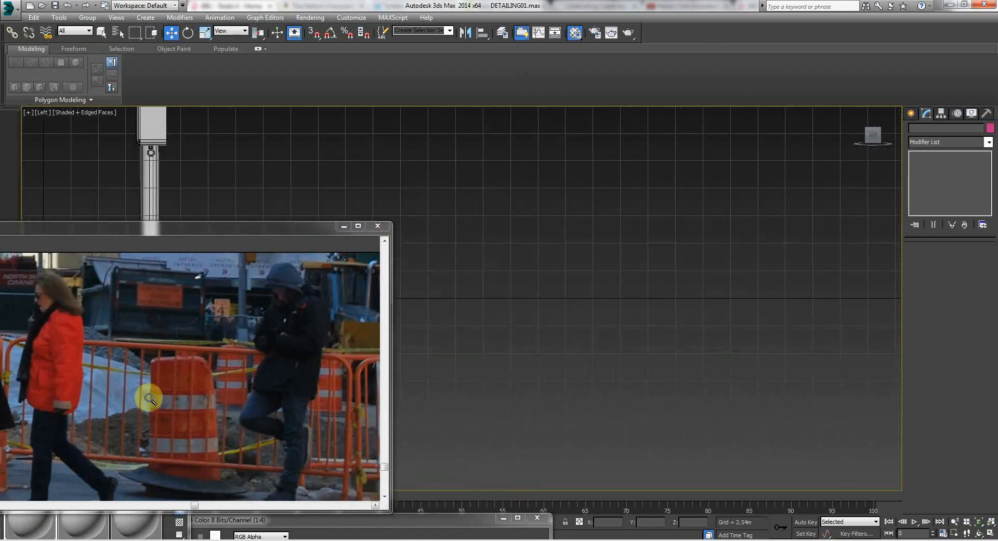
# Draw an open three-sided line with corner points as the barrier frame: two uprights joined by a straight top rail.
pyautogui.click(911, 113)
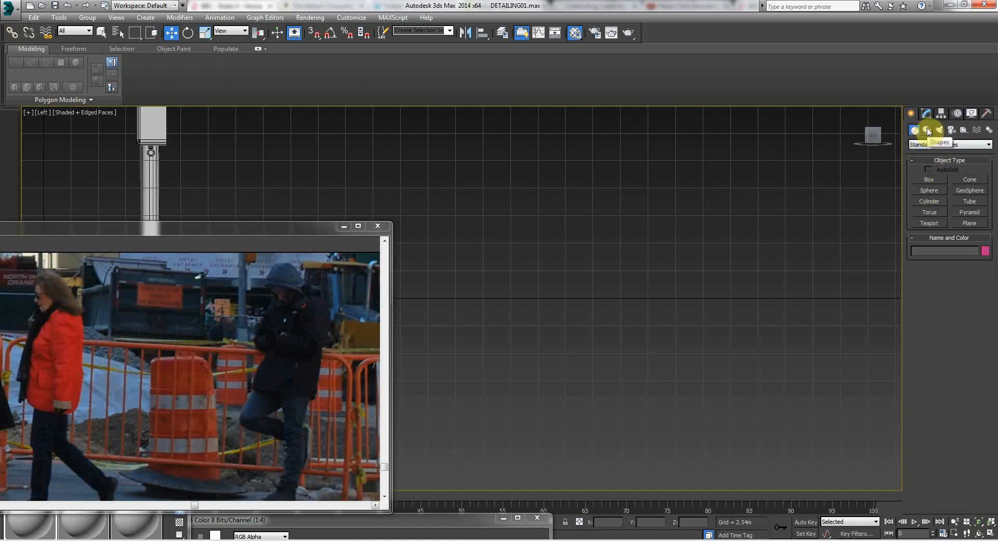
pyautogui.click(927, 130)
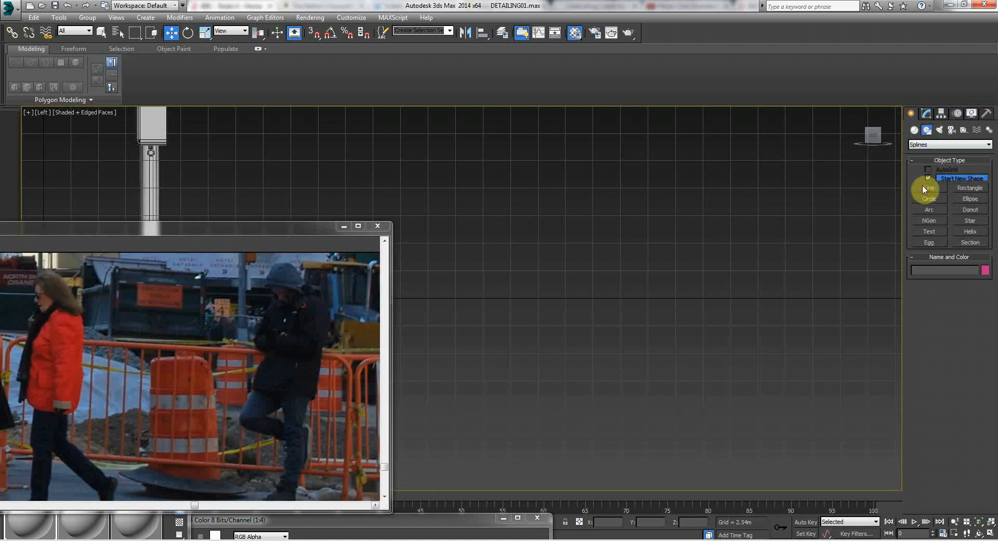
pyautogui.click(923, 186)
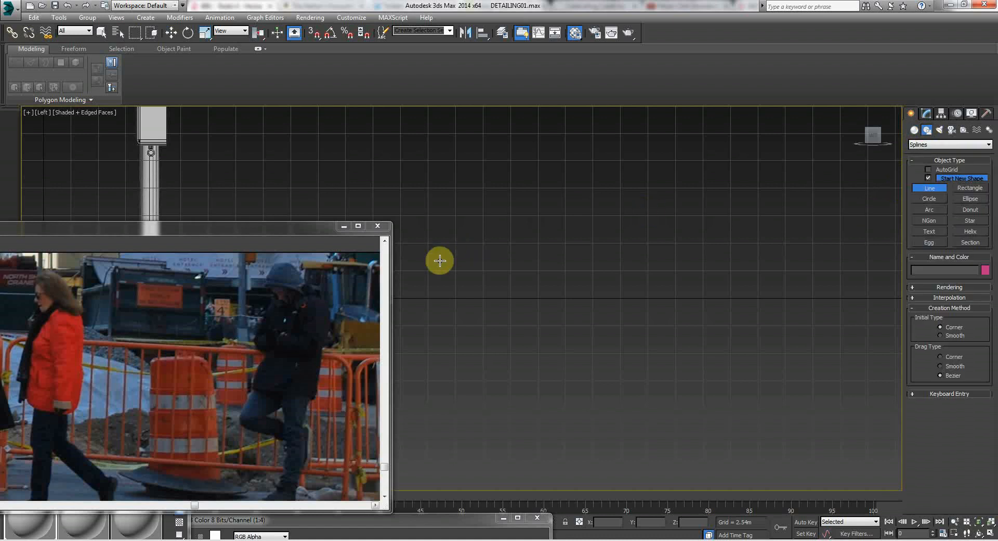
pyautogui.click(428, 326)
pyautogui.click(429, 194)
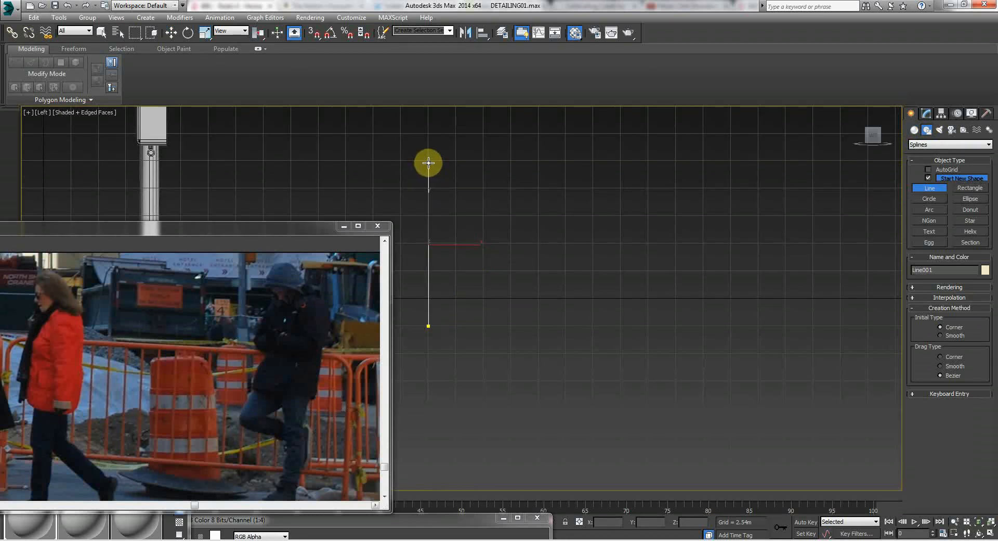
pyautogui.click(429, 163)
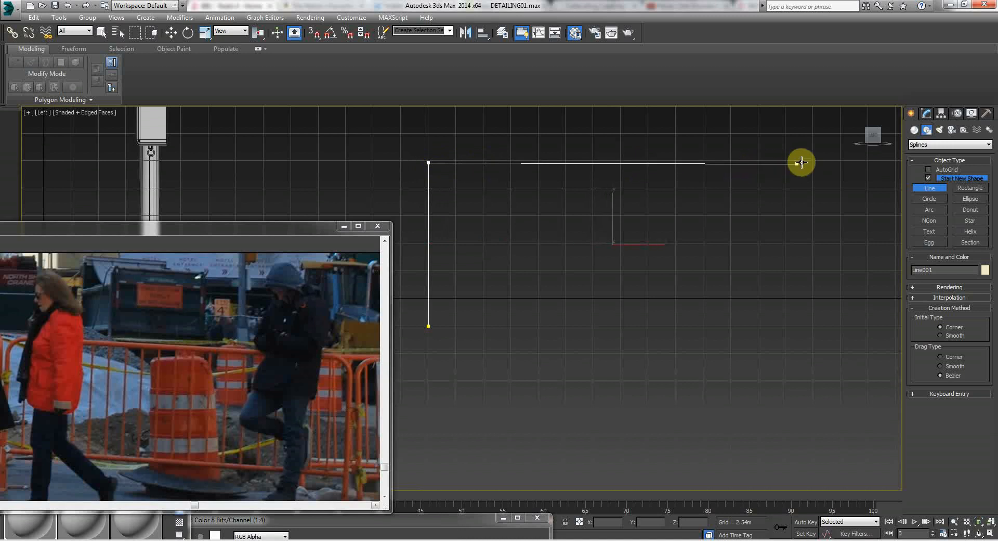
pyautogui.click(868, 163)
pyautogui.click(474, 323)
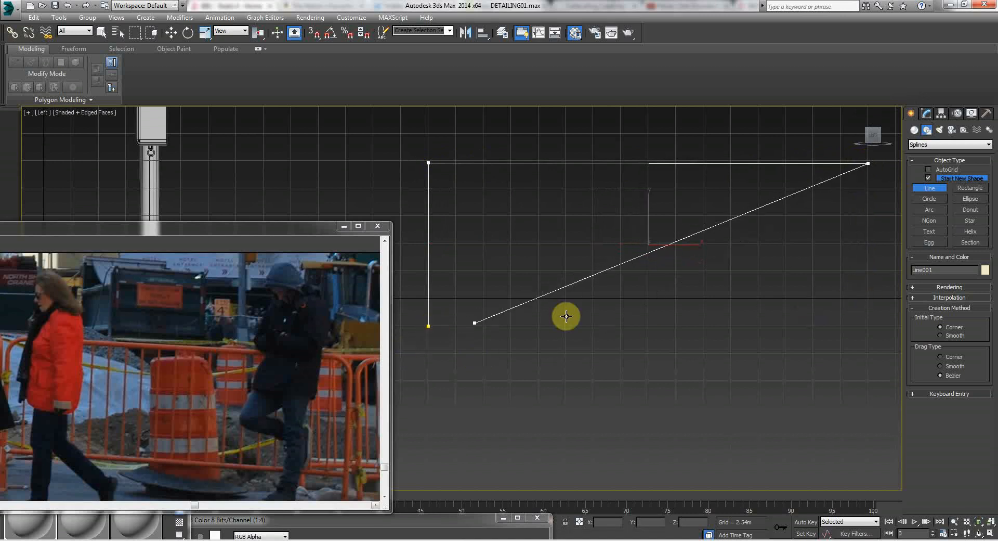
pyautogui.click(868, 323)
pyautogui.rightClick(672, 298)
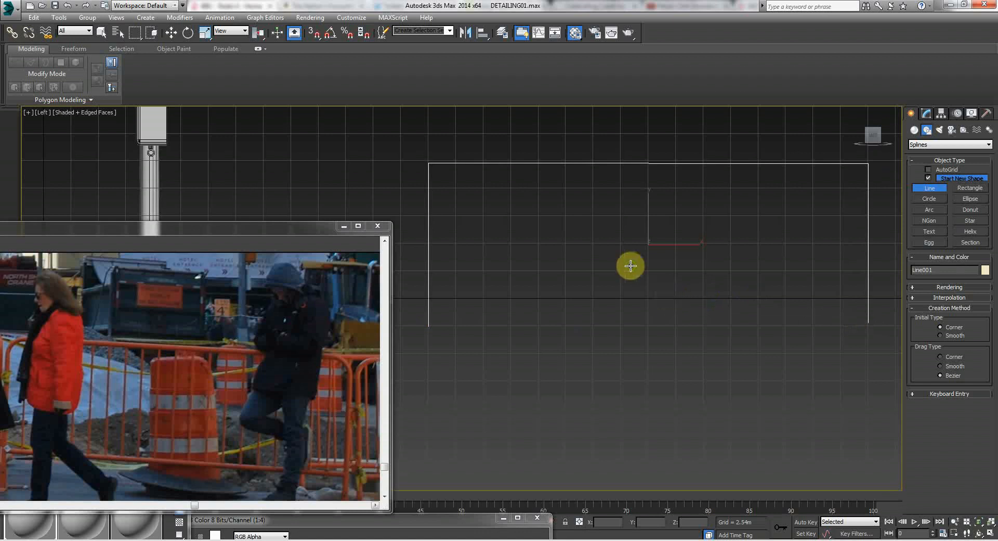
# Open the barrier frame line for editing at vertex level.
pyautogui.moveTo(630, 266); pyautogui.dragTo(571, 269, button='middle')
pyautogui.scroll(-2, 568, 261)
pyautogui.scroll(2, 570, 255)
pyautogui.click(926, 113)
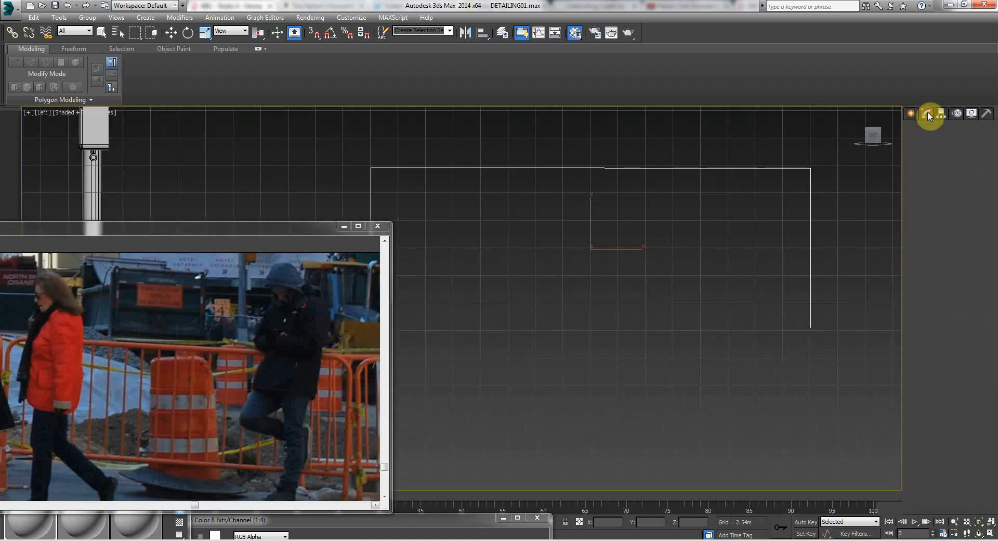
pyautogui.click(935, 258)
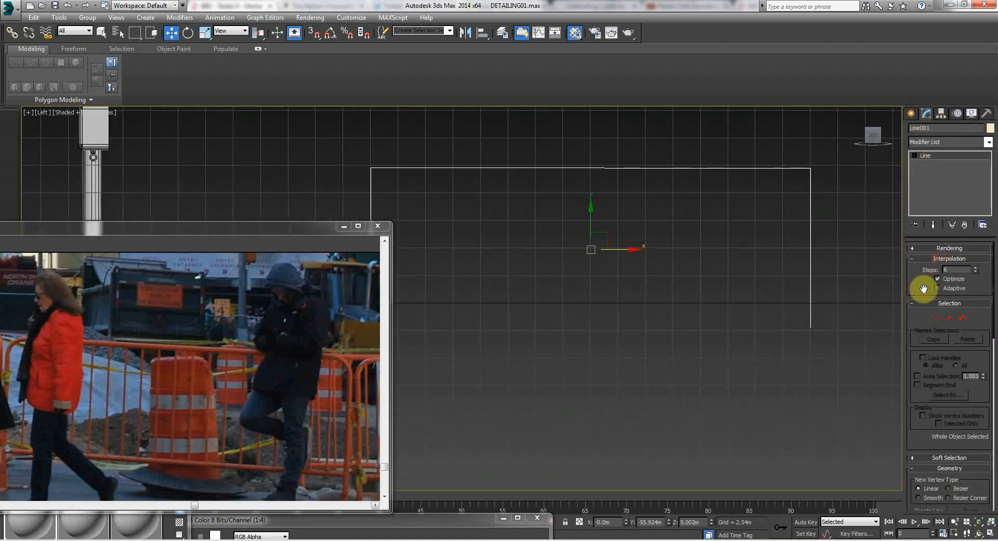
pyautogui.click(927, 248)
pyautogui.moveTo(914, 351); pyautogui.dragTo(911, 419)
pyautogui.click(927, 250)
pyautogui.moveTo(909, 352)
pyautogui.mouseDown()
pyautogui.moveTo(884, 14)
pyautogui.moveTo(904, 348)
pyautogui.mouseUp()
pyautogui.click(936, 316)
# Chamfer the line's two upper corner vertices, and chamfer the four resulting vertices again to round both bends.
pyautogui.moveTo(783, 144); pyautogui.dragTo(855, 182)
pyautogui.keyDown('ctrl'); pyautogui.moveTo(350, 160); pyautogui.dragTo(414, 194); pyautogui.keyUp('ctrl')
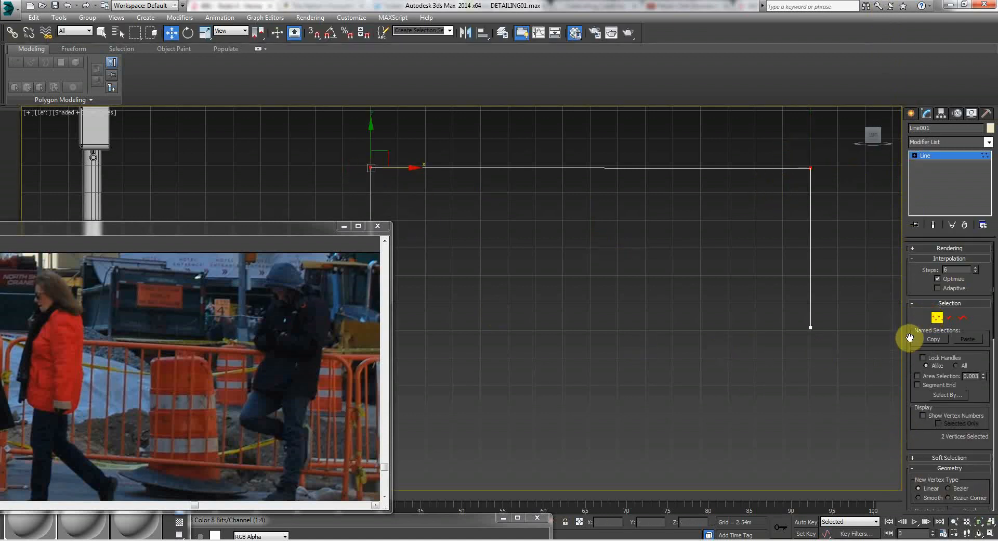
pyautogui.click(917, 392)
pyautogui.click(926, 248)
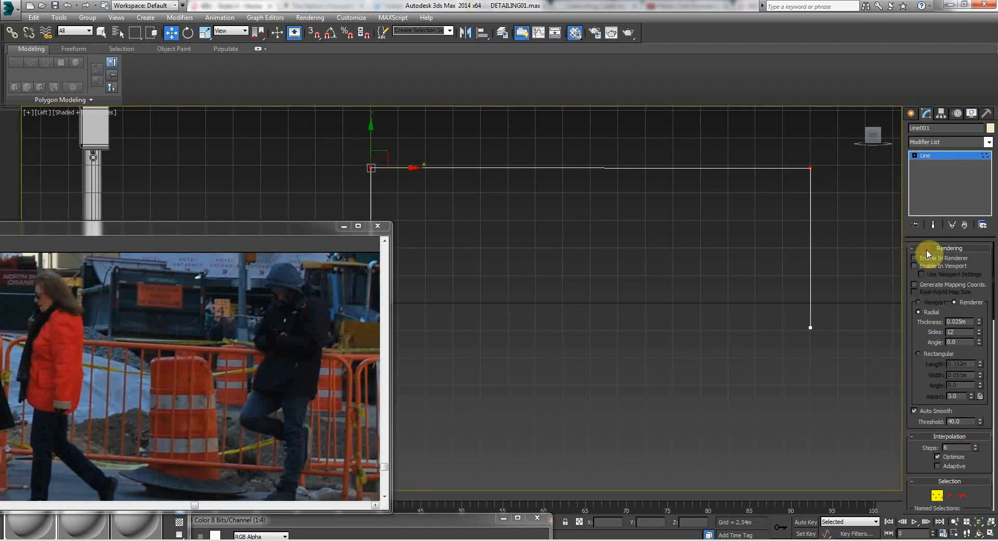
pyautogui.moveTo(913, 385); pyautogui.dragTo(906, 161)
pyautogui.moveTo(913, 380); pyautogui.dragTo(916, 136)
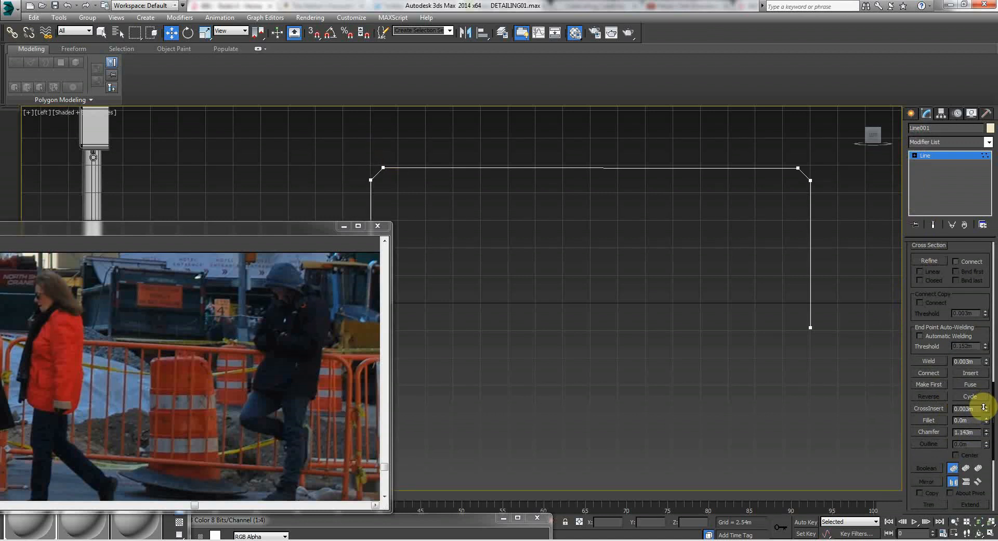
pyautogui.rightClick(986, 432)
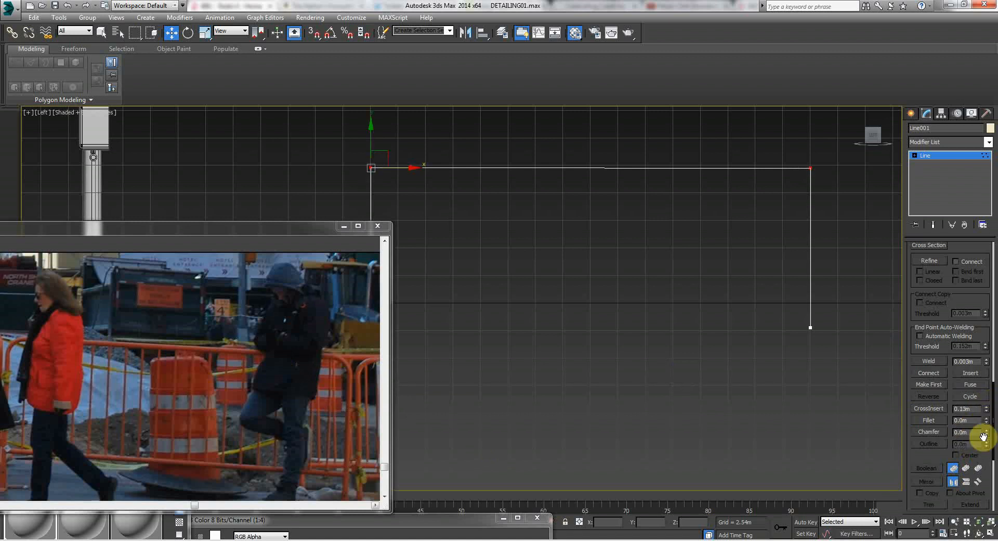
pyautogui.moveTo(987, 435); pyautogui.dragTo(989, 395)
pyautogui.moveTo(303, 167); pyautogui.dragTo(837, 255)
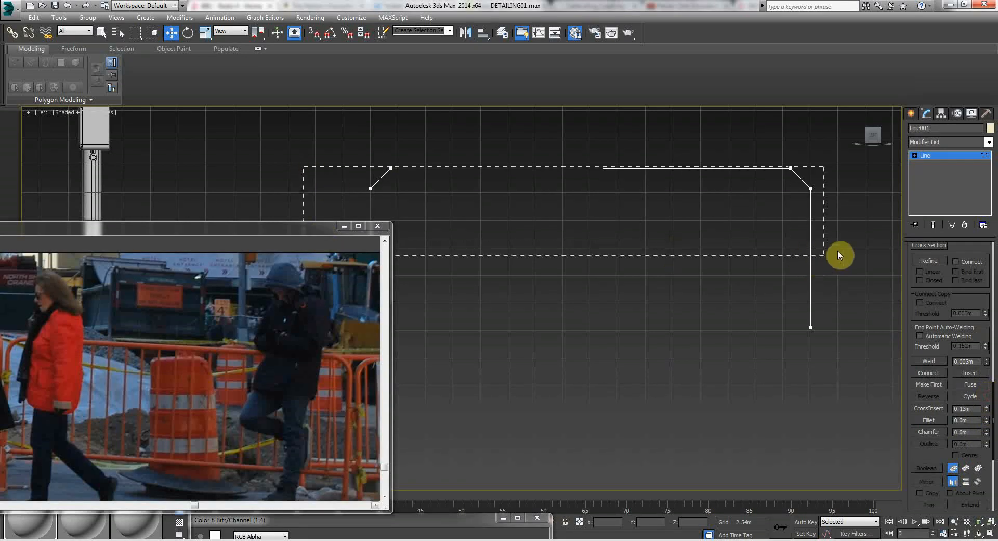
pyautogui.moveTo(986, 433); pyautogui.dragTo(983, 416)
# Leave vertex editing and move the reference photo so that the whole frame outline is uncovered.
pyautogui.moveTo(304, 226); pyautogui.dragTo(287, 185)
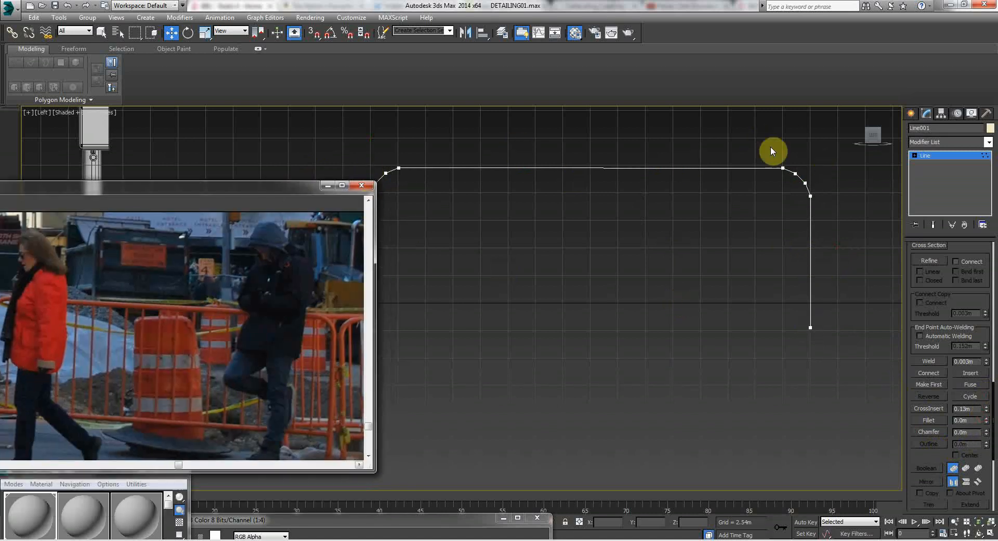
pyautogui.click(910, 114)
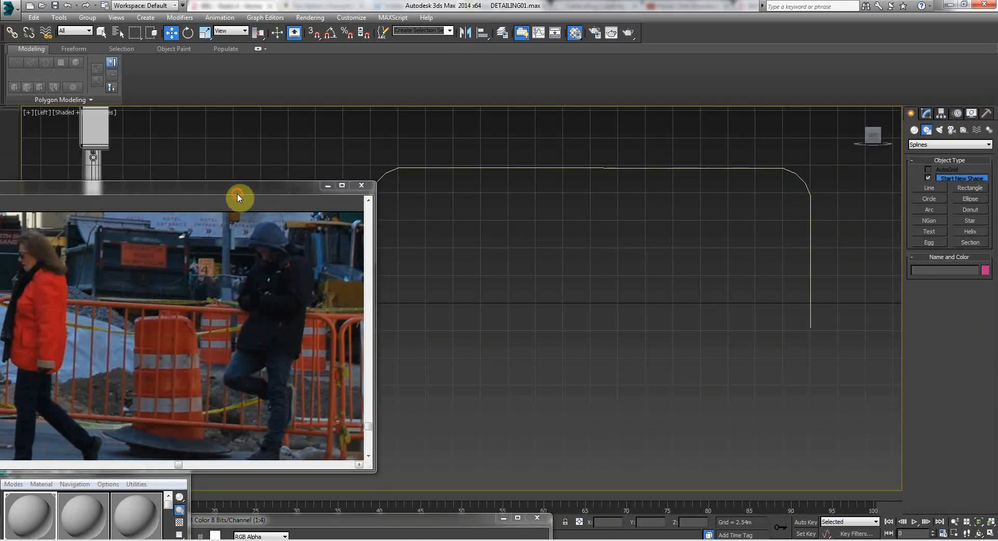
pyautogui.moveTo(234, 199); pyautogui.dragTo(393, 146)
pyautogui.rightClick(615, 206)
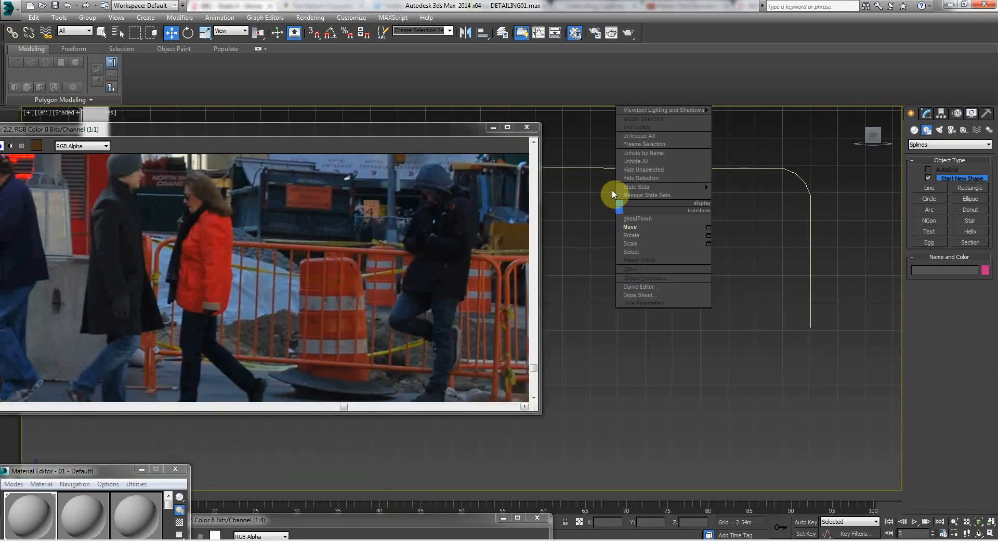
pyautogui.moveTo(434, 129); pyautogui.dragTo(322, 367)
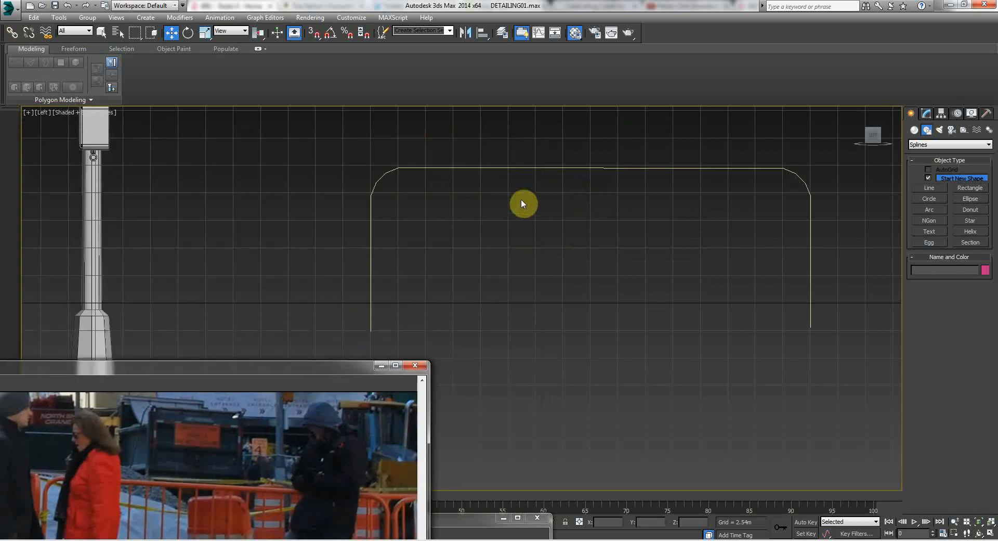
# Enable the frame line in the renderer and viewport with a radial cross-section 0.576 m thick.
pyautogui.rightClick(535, 169)
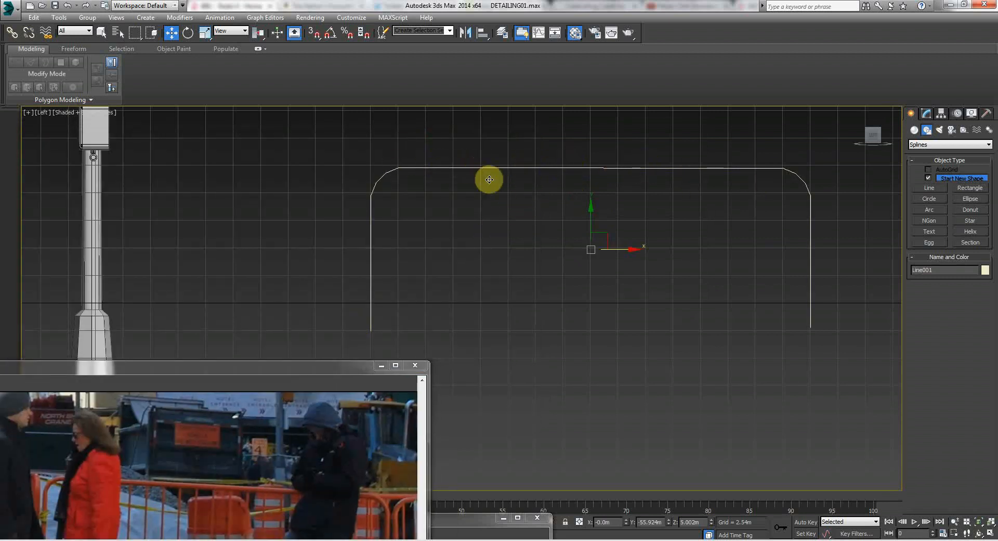
pyautogui.click(926, 113)
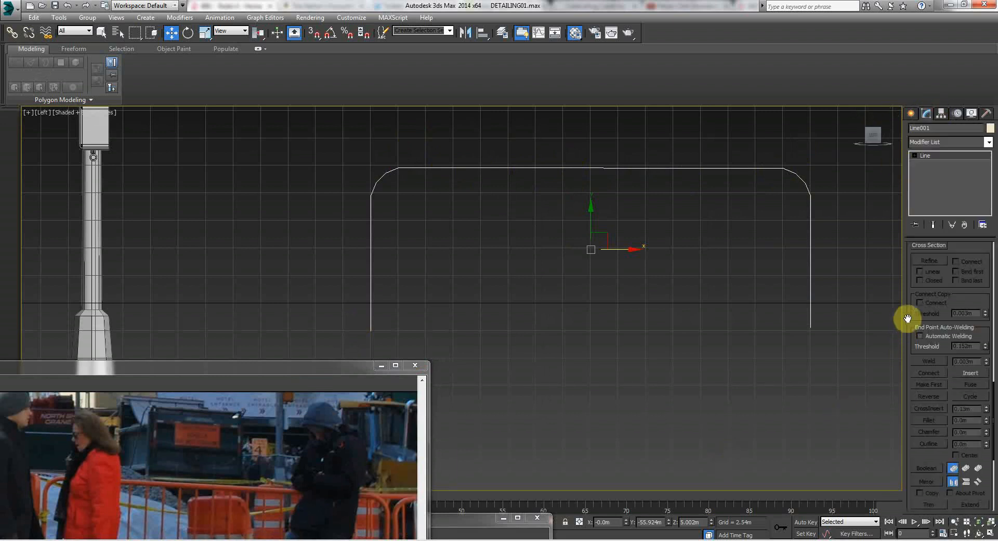
pyautogui.moveTo(910, 317); pyautogui.dragTo(903, 540)
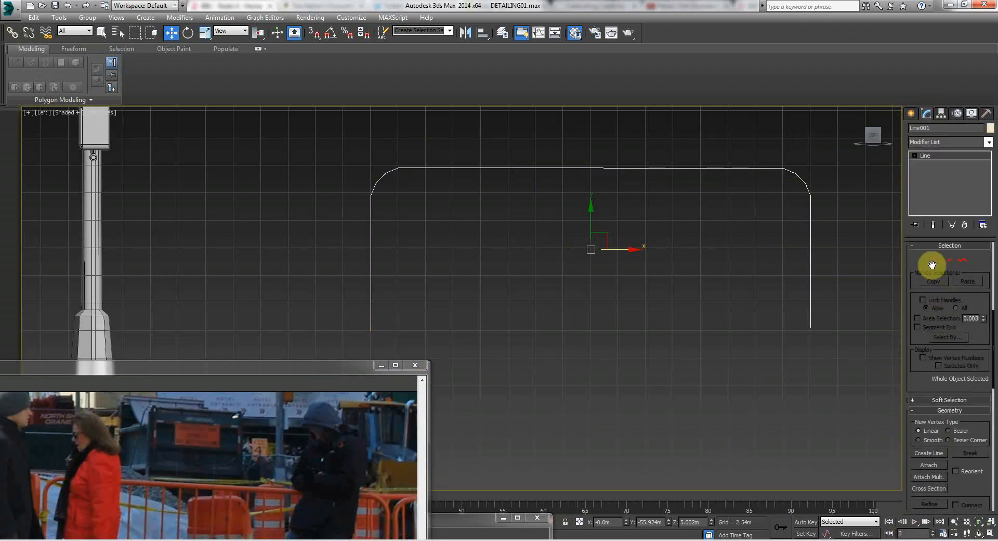
pyautogui.moveTo(911, 374); pyautogui.dragTo(890, 65)
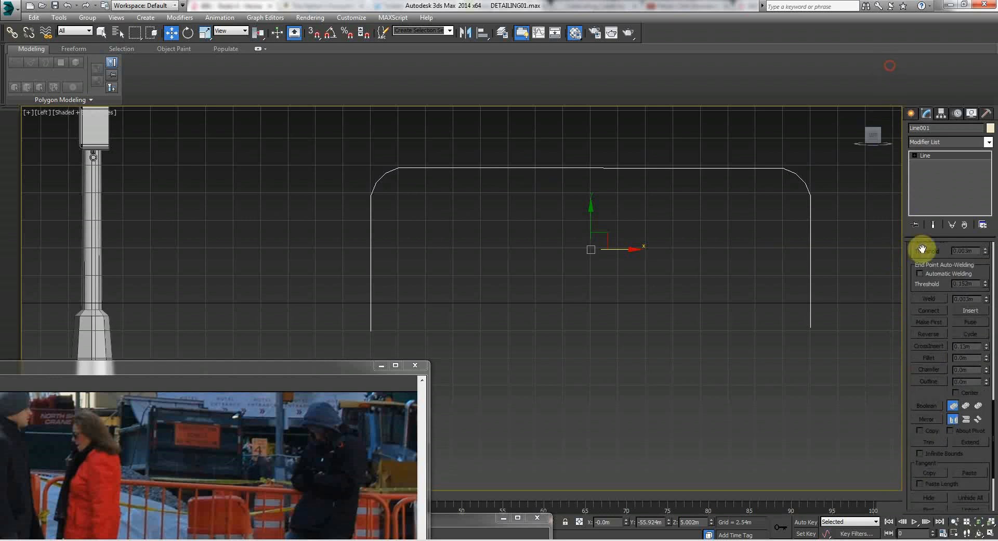
pyautogui.click(911, 113)
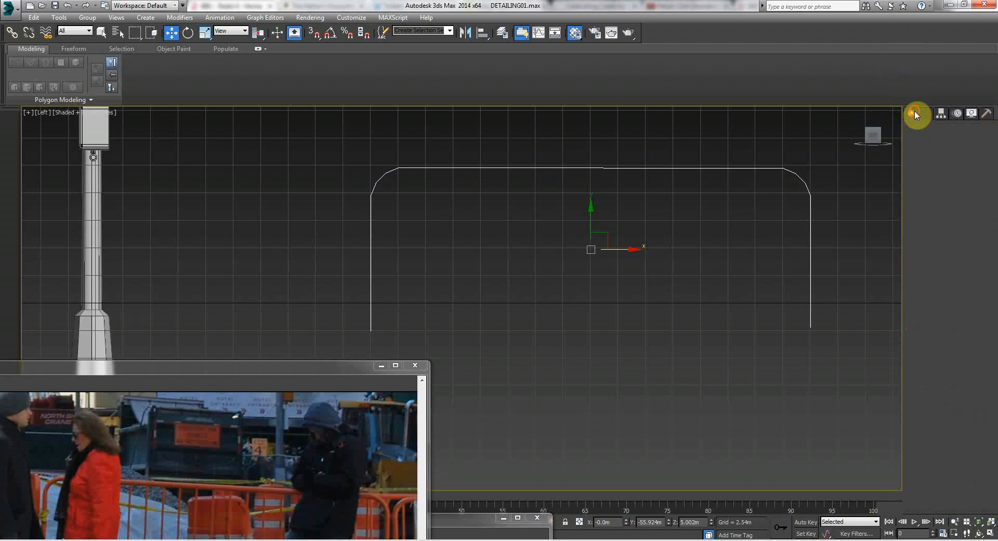
pyautogui.click(926, 113)
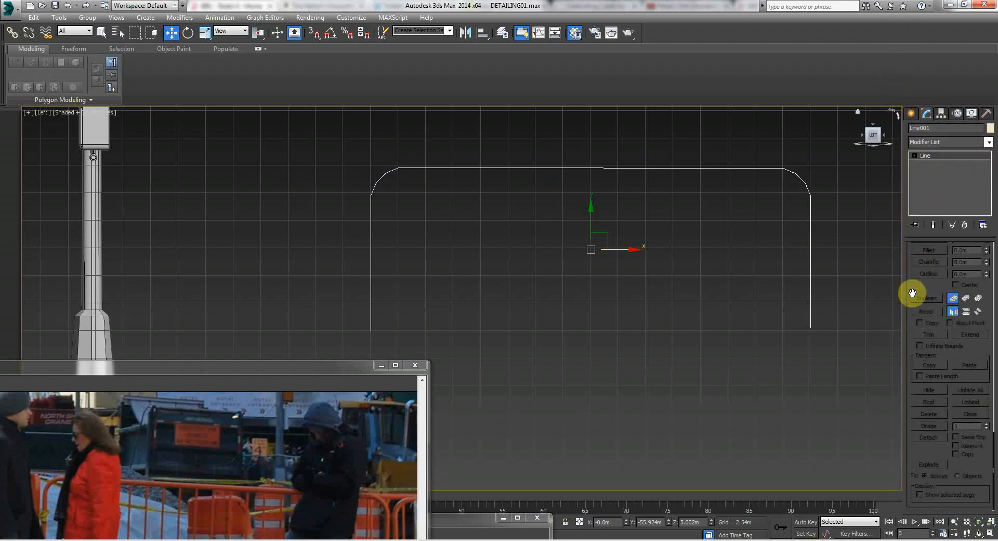
pyautogui.moveTo(906, 285); pyautogui.dragTo(915, 540)
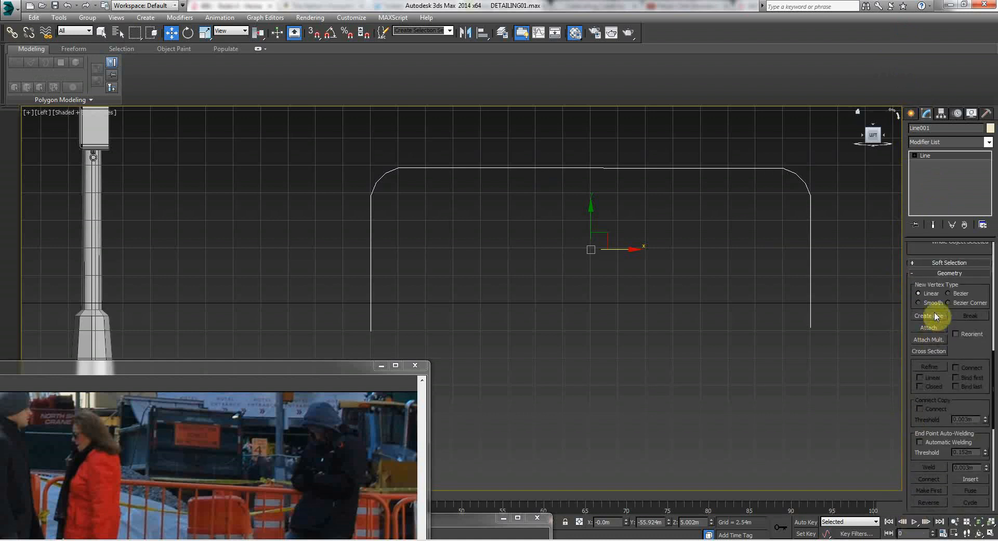
pyautogui.moveTo(907, 297); pyautogui.dragTo(915, 538)
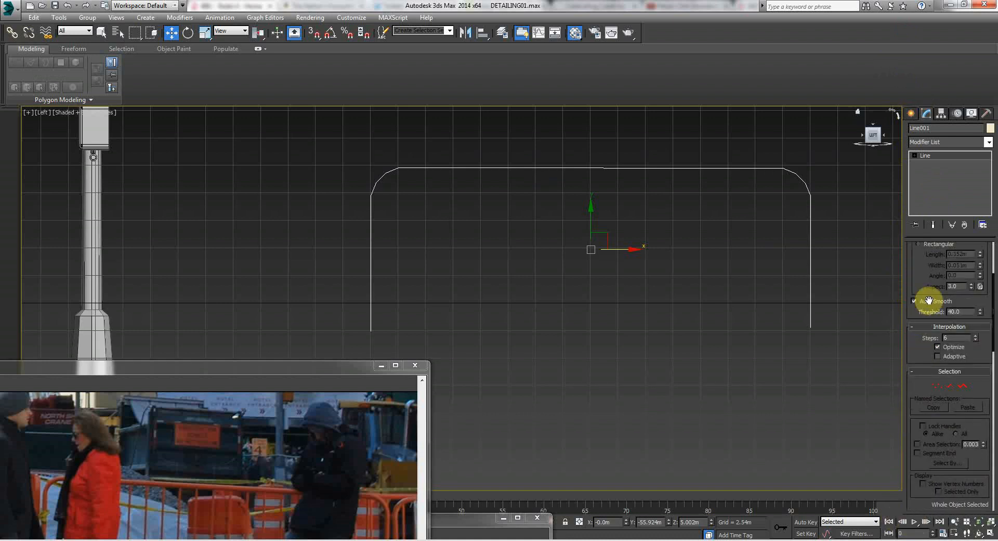
pyautogui.moveTo(919, 286); pyautogui.dragTo(923, 380)
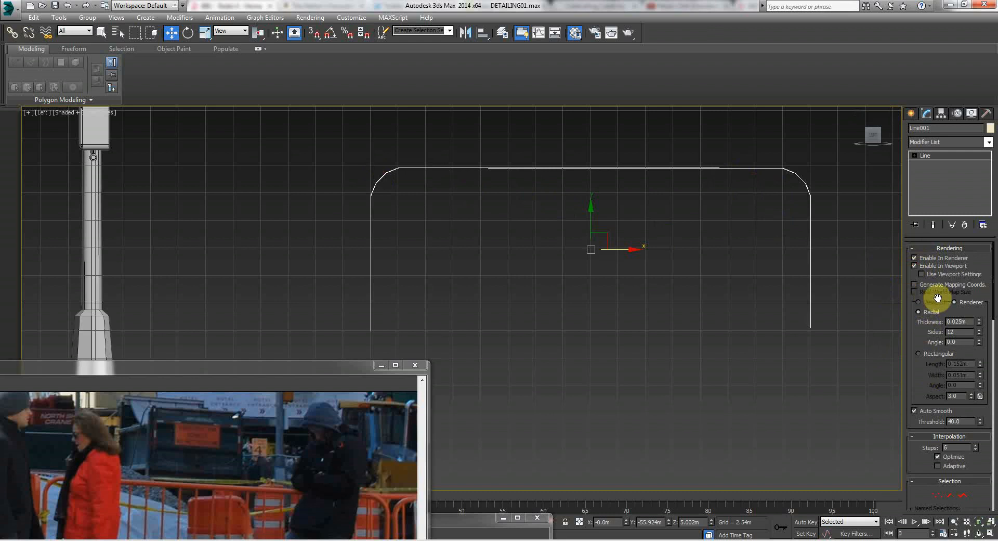
pyautogui.moveTo(981, 324); pyautogui.dragTo(829, 307)
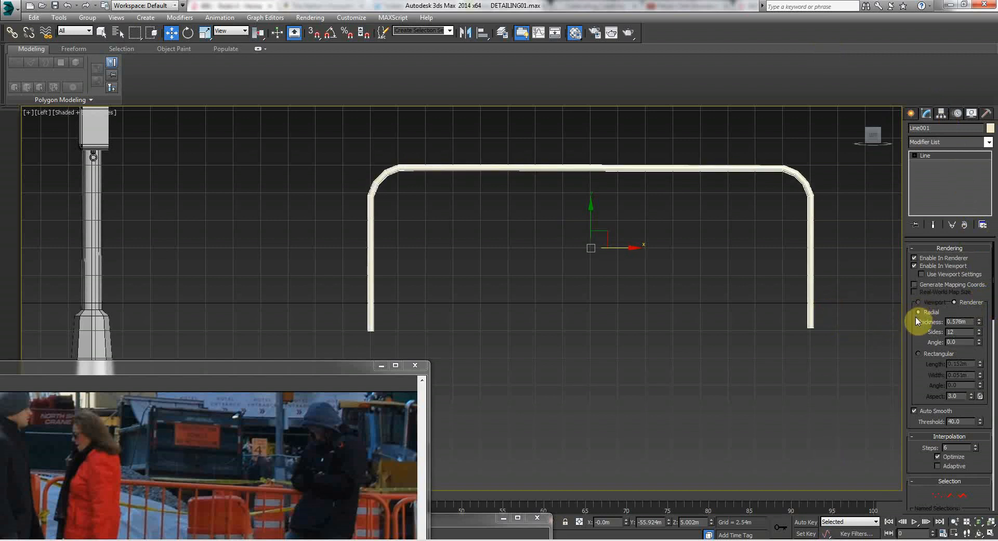
# Try a rectangular cross-section on the frame line, with length 2.199 m and width 0.764 m.
pyautogui.click(927, 357)
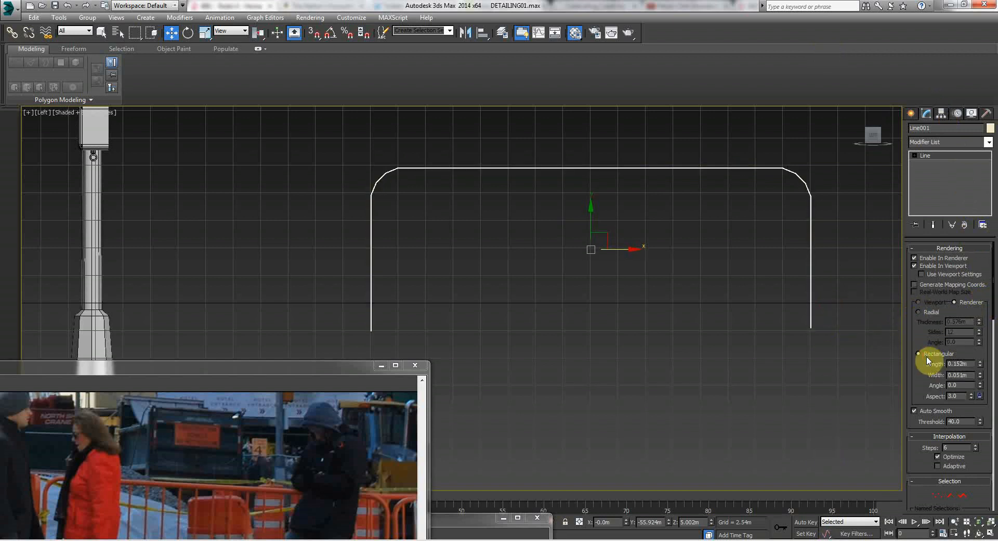
pyautogui.moveTo(980, 363); pyautogui.dragTo(965, 203)
pyautogui.rightClick(576, 303)
pyautogui.click(451, 262)
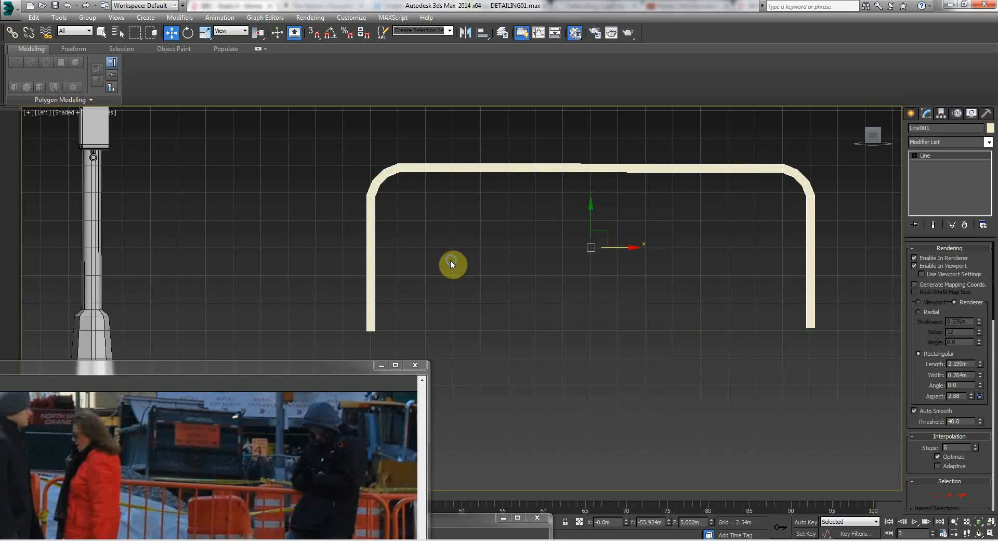
# In the Perspective view, give the frame line a radial cross-section with a thickness of 0.651 m.
pyautogui.press('p')
pyautogui.keyDown('alt'); pyautogui.moveTo(513, 257); pyautogui.dragTo(581, 253, button='middle'); pyautogui.keyUp('alt')
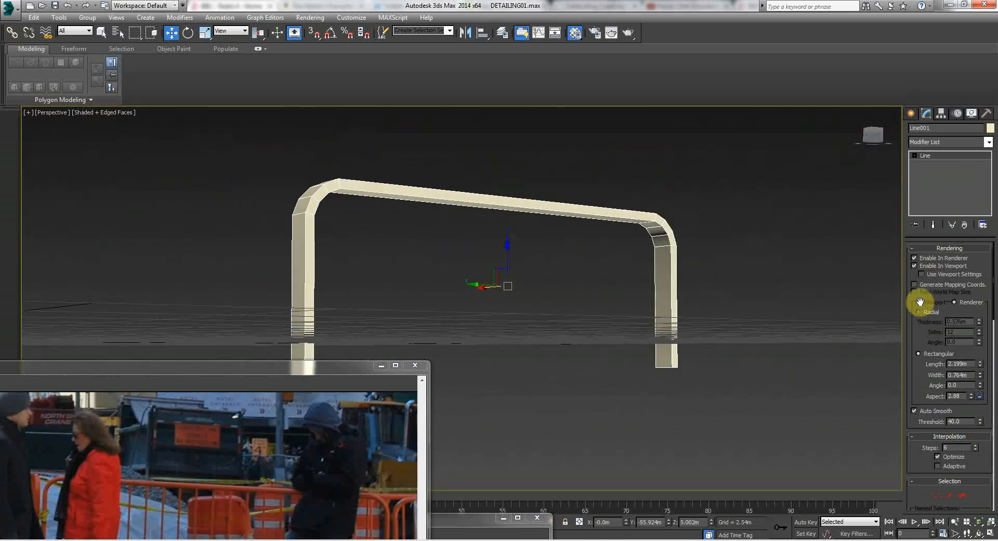
pyautogui.click(918, 311)
pyautogui.press('w')
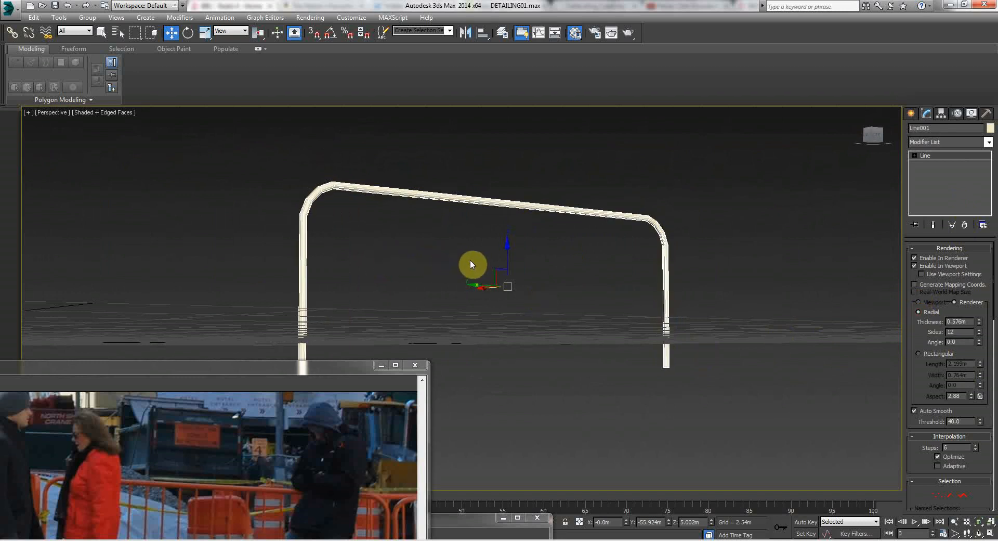
pyautogui.click(416, 264)
pyautogui.press('Up')
pyautogui.press('Left')
pyautogui.moveTo(414, 262); pyautogui.dragTo(430, 262)
pyautogui.rightClick(483, 266)
pyautogui.click(542, 194)
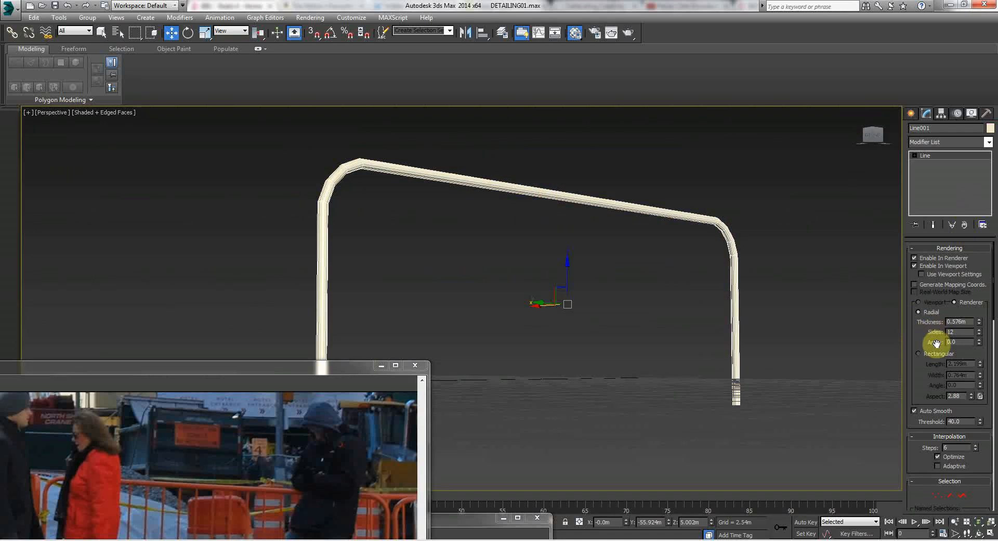
pyautogui.moveTo(980, 321); pyautogui.dragTo(973, 311)
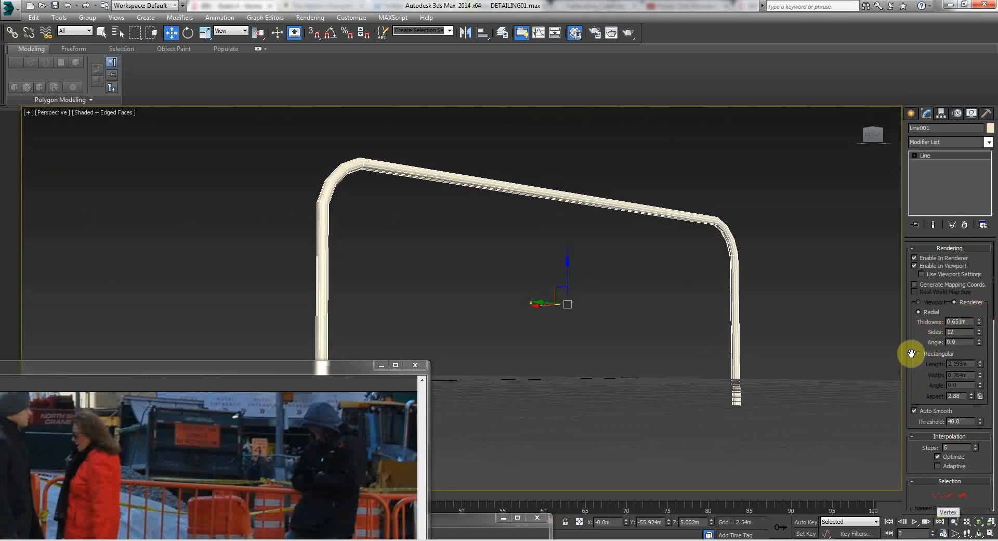
# In the Left view, select all the frame line's vertices and chamfer them slightly to make the upper corners rounder.
pyautogui.click(515, 294)
pyautogui.keyDown('alt'); pyautogui.moveTo(508, 292); pyautogui.dragTo(519, 220, button='middle'); pyautogui.keyUp('alt')
pyautogui.press('w')
pyautogui.click(506, 182)
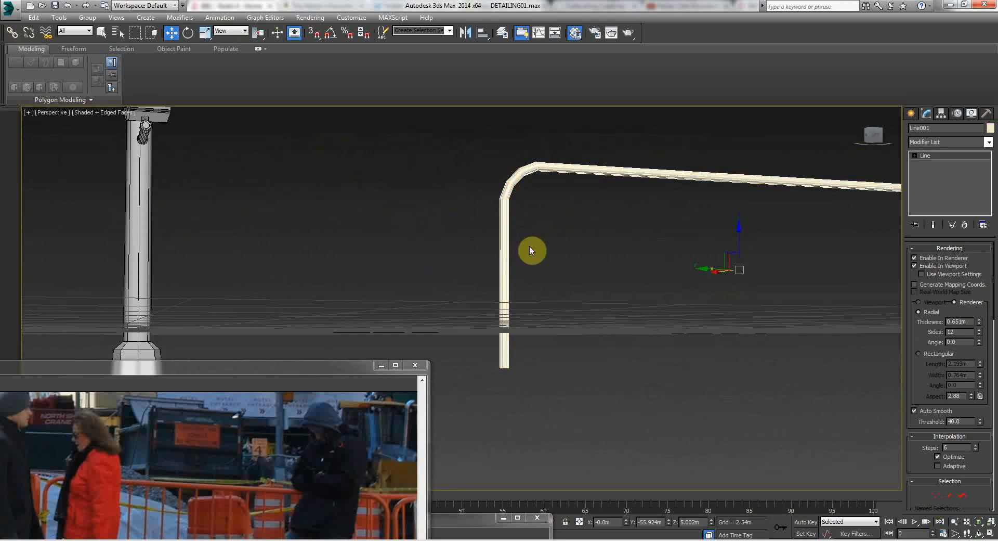
pyautogui.press('l')
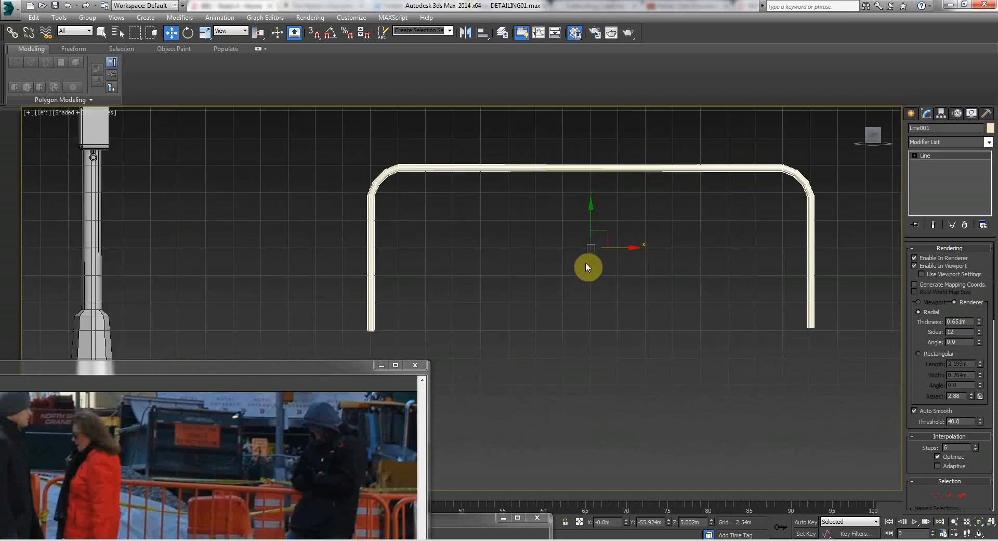
pyautogui.click(937, 494)
pyautogui.moveTo(302, 138); pyautogui.dragTo(770, 235)
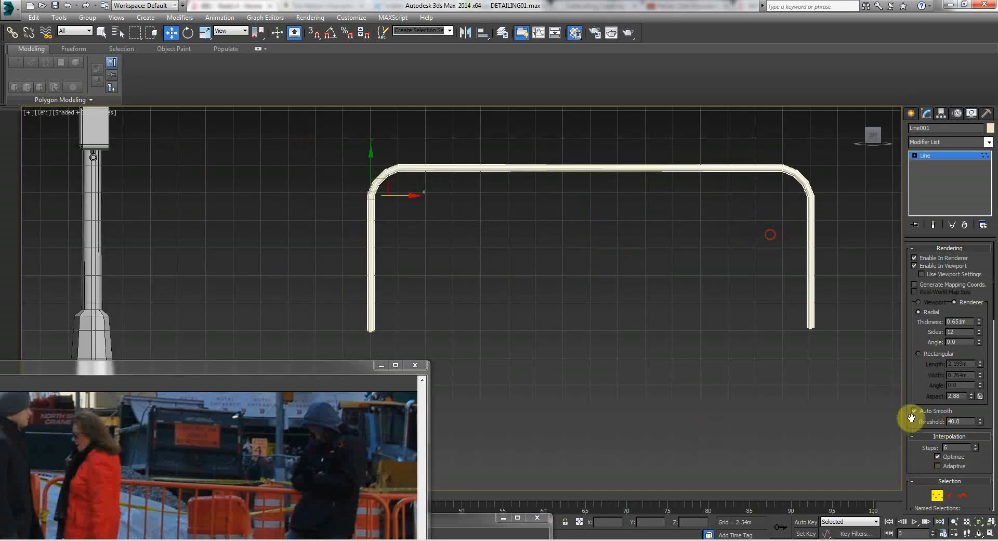
pyautogui.moveTo(312, 152); pyautogui.dragTo(873, 276)
pyautogui.moveTo(910, 387); pyautogui.dragTo(918, 88)
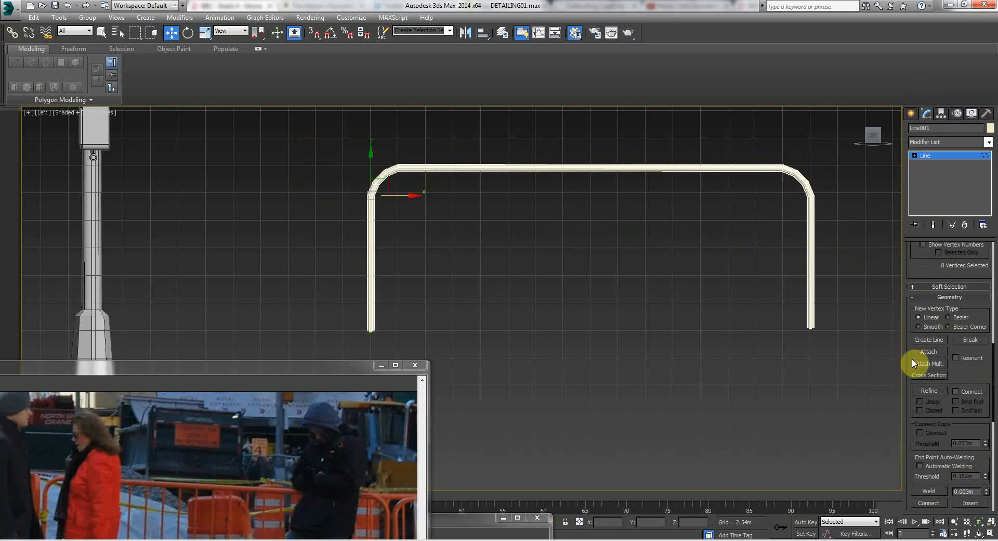
pyautogui.moveTo(909, 358); pyautogui.dragTo(916, 256)
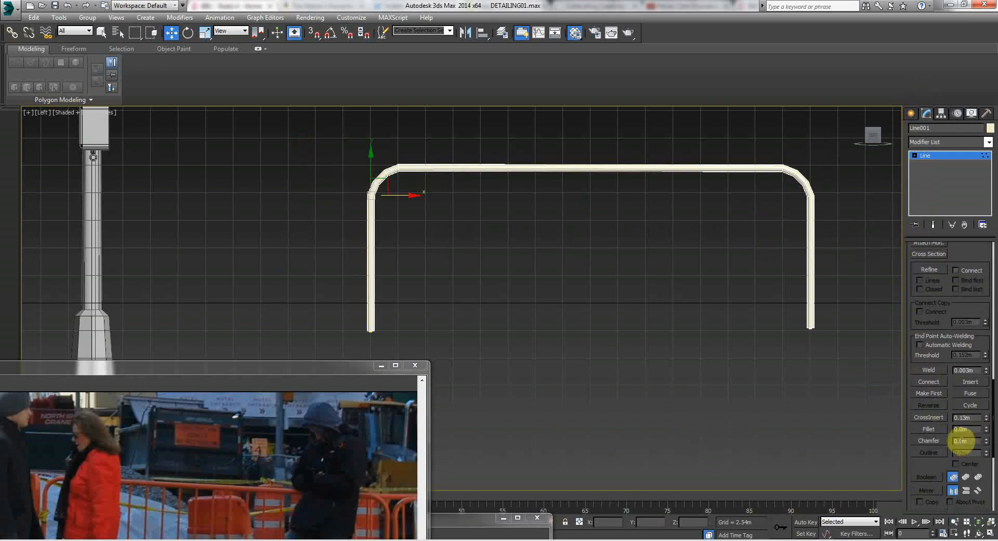
pyautogui.moveTo(986, 444); pyautogui.dragTo(986, 437)
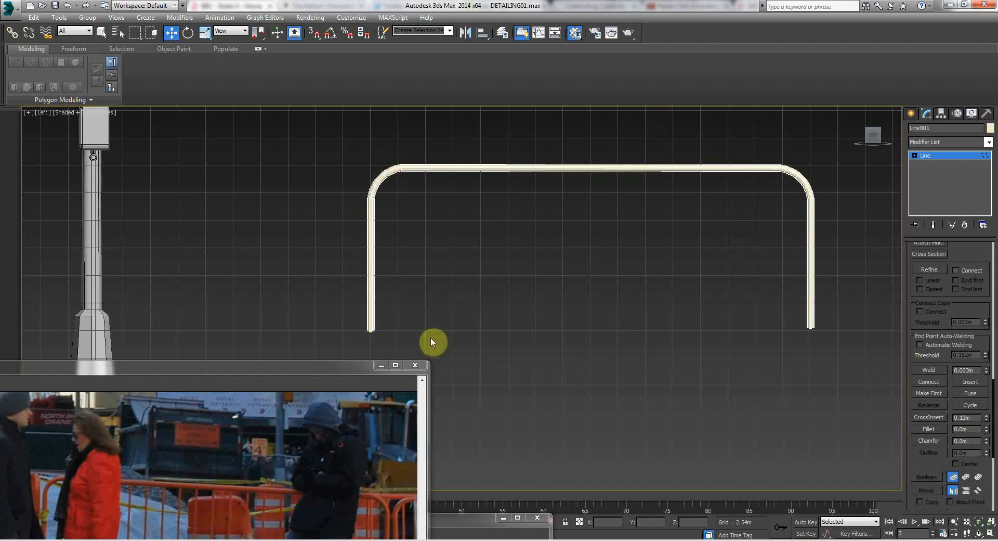
# Leave vertex editing and reduce the frame line's radial thickness to 0.423 m, using the reference photo for comparison.
pyautogui.moveTo(233, 369); pyautogui.dragTo(338, 175)
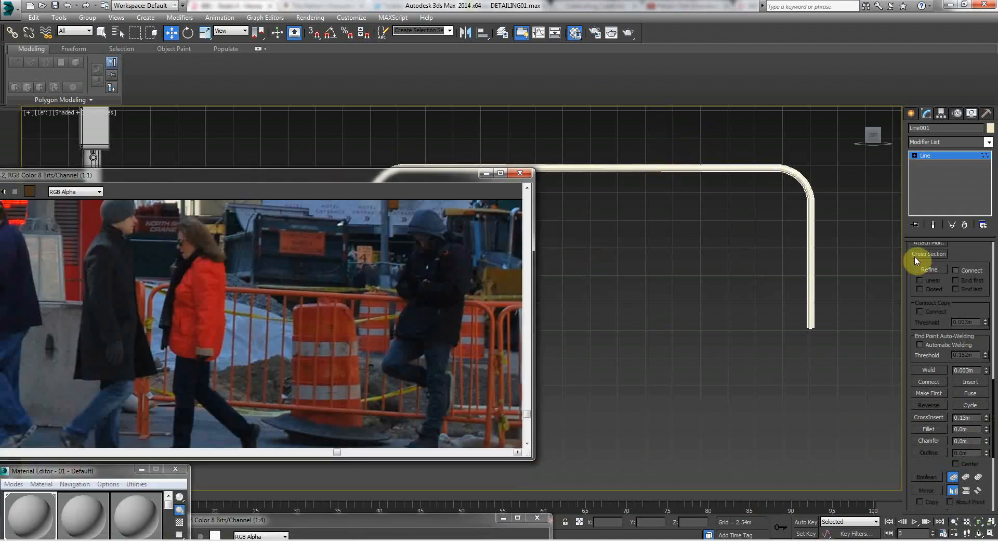
pyautogui.scroll(5, 906, 268)
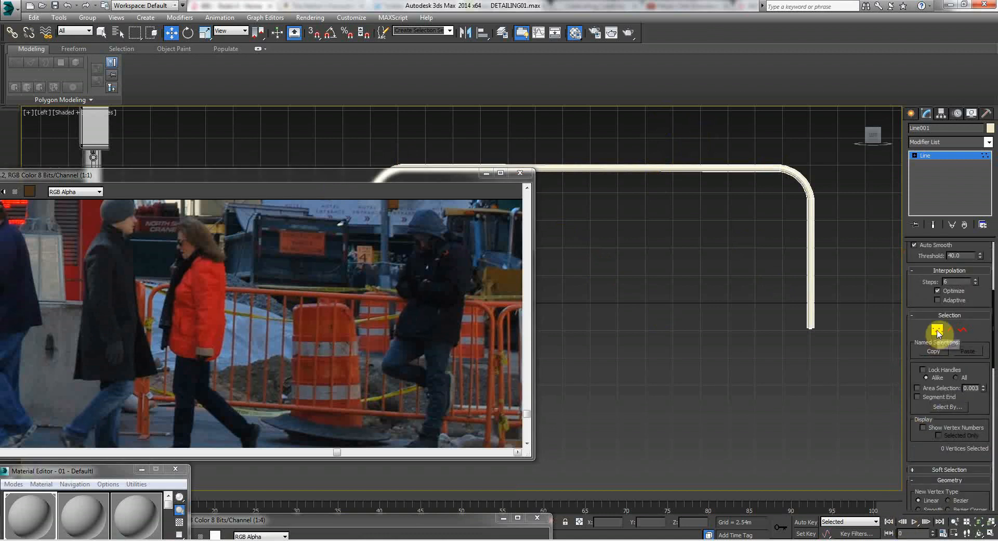
pyautogui.click(932, 332)
pyautogui.moveTo(911, 291); pyautogui.dragTo(901, 258)
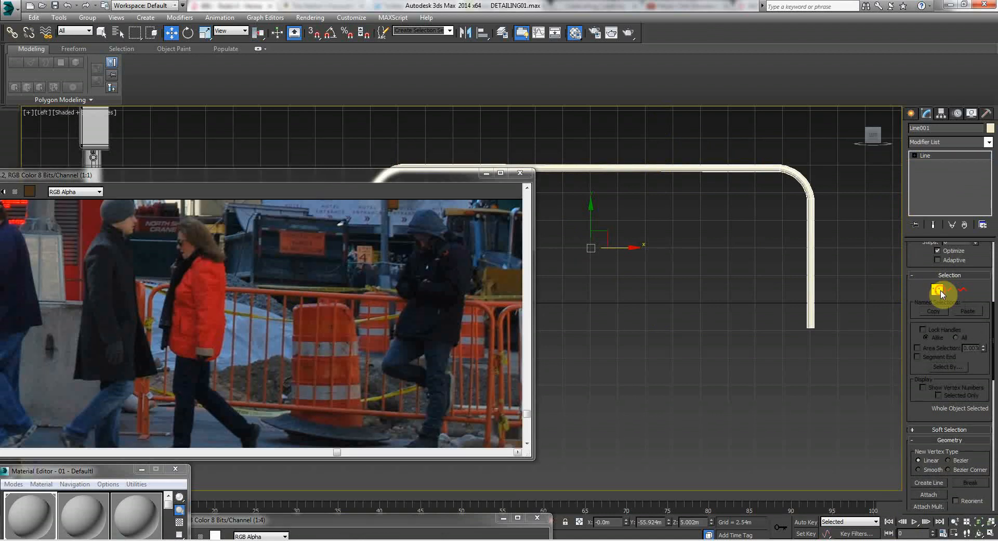
pyautogui.moveTo(903, 312); pyautogui.dragTo(922, 340)
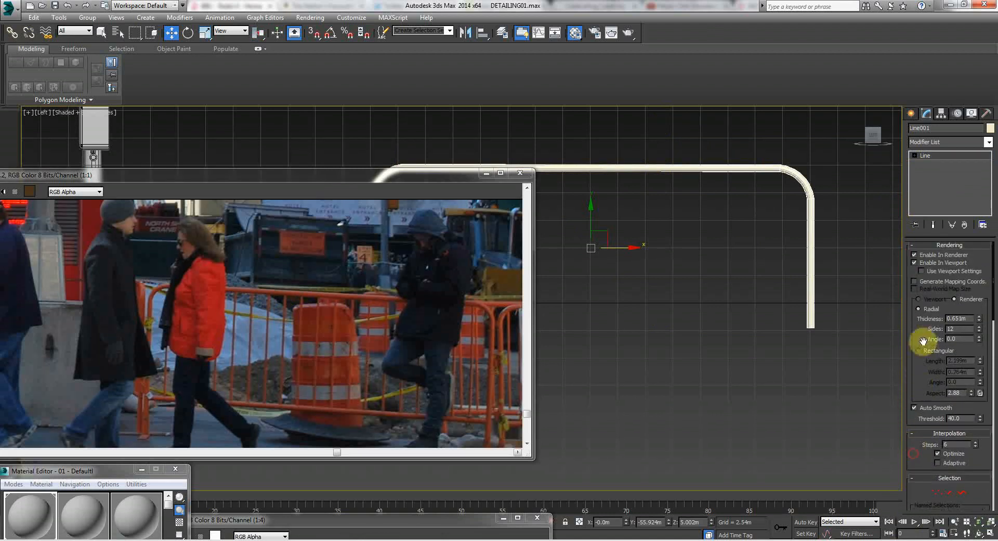
pyautogui.moveTo(979, 319); pyautogui.dragTo(980, 334)
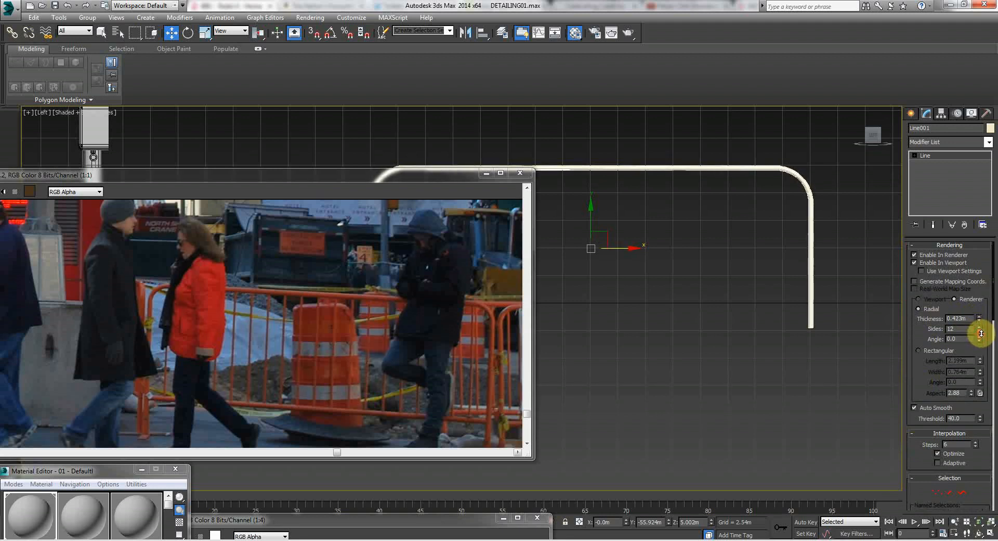
# Uncover more of the reference photo and convert the frame line to an Editable Poly.
pyautogui.click(744, 285)
pyautogui.moveTo(244, 176); pyautogui.dragTo(371, 114)
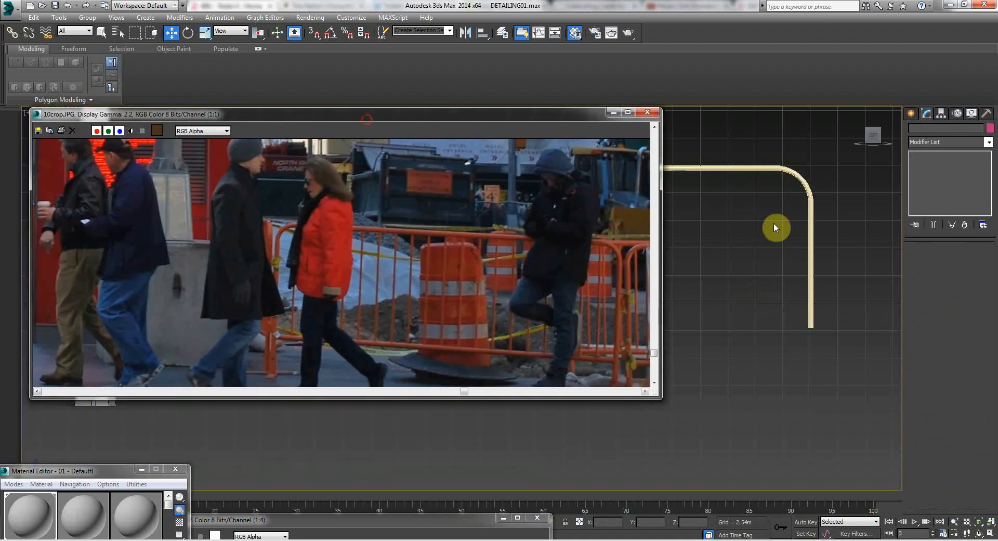
pyautogui.click(723, 167)
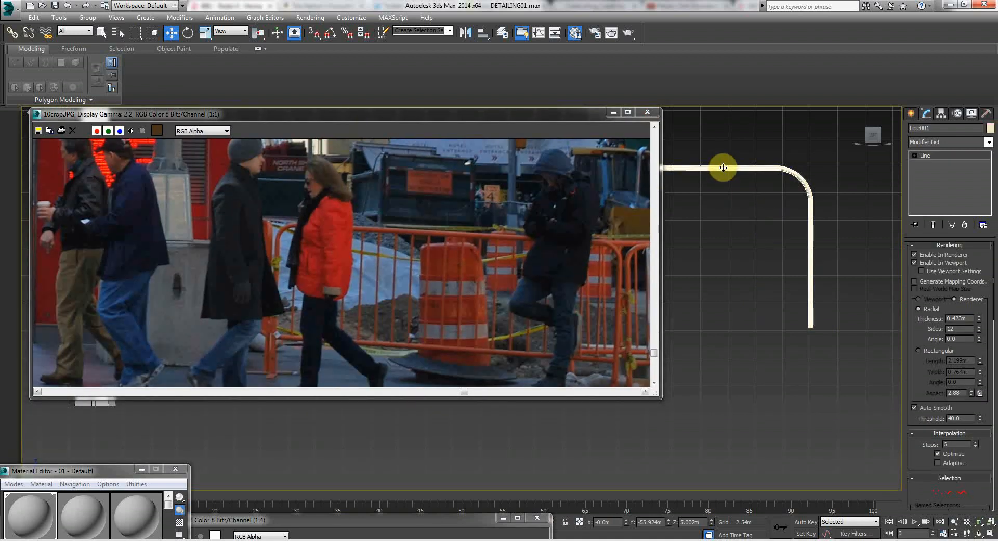
pyautogui.rightClick(723, 169)
pyautogui.moveTo(745, 270)
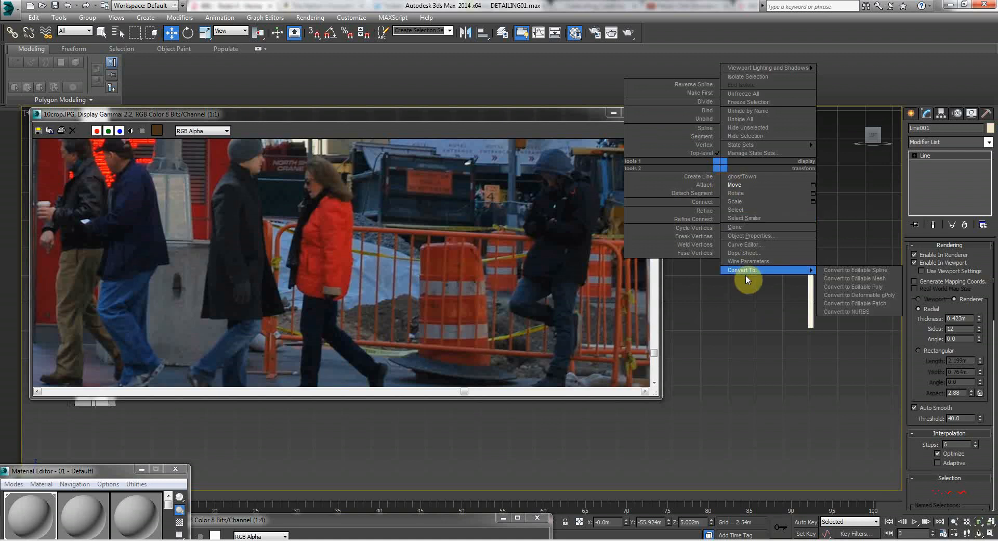
pyautogui.click(832, 286)
pyautogui.click(742, 285)
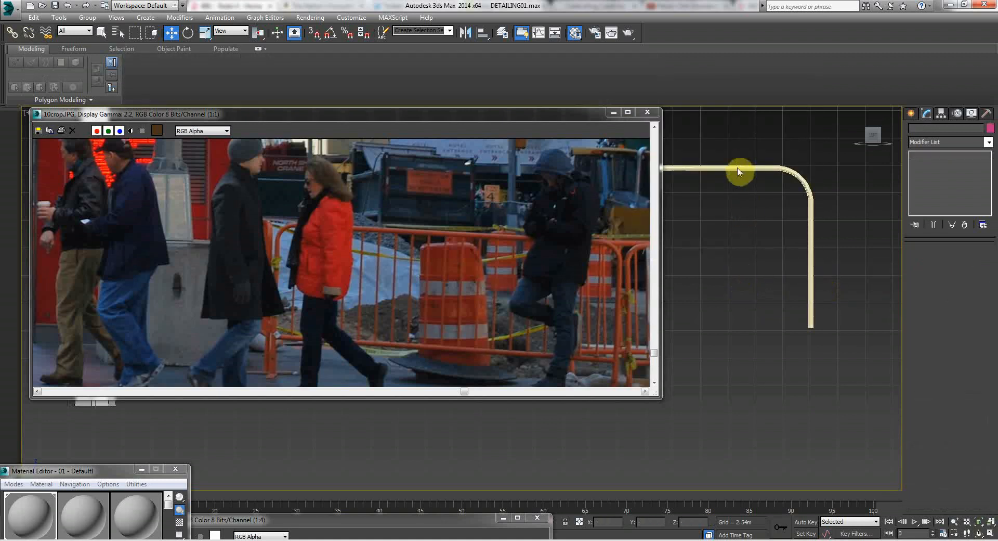
pyautogui.click(736, 170)
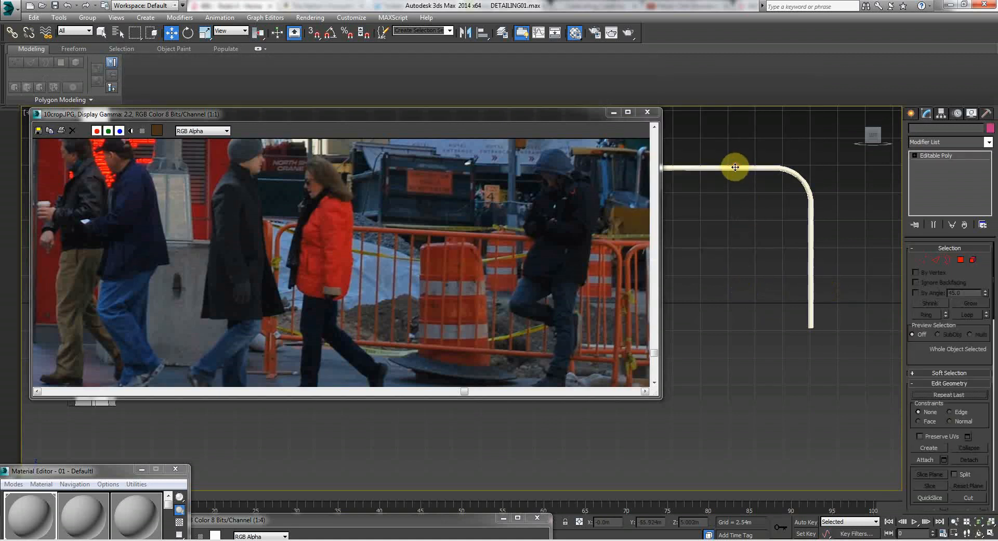
# Select the polygons of the frame's right leg and clone them to an element about 3.3 m inward.
pyautogui.click(921, 260)
pyautogui.click(962, 260)
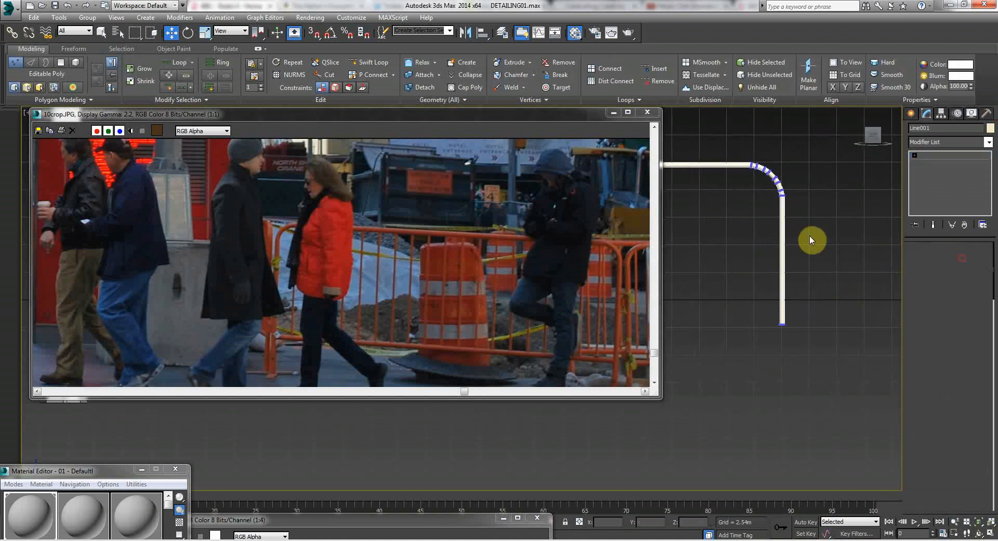
pyautogui.moveTo(713, 223); pyautogui.dragTo(843, 321)
pyautogui.moveTo(845, 367); pyautogui.dragTo(845, 367)
pyautogui.press('z')
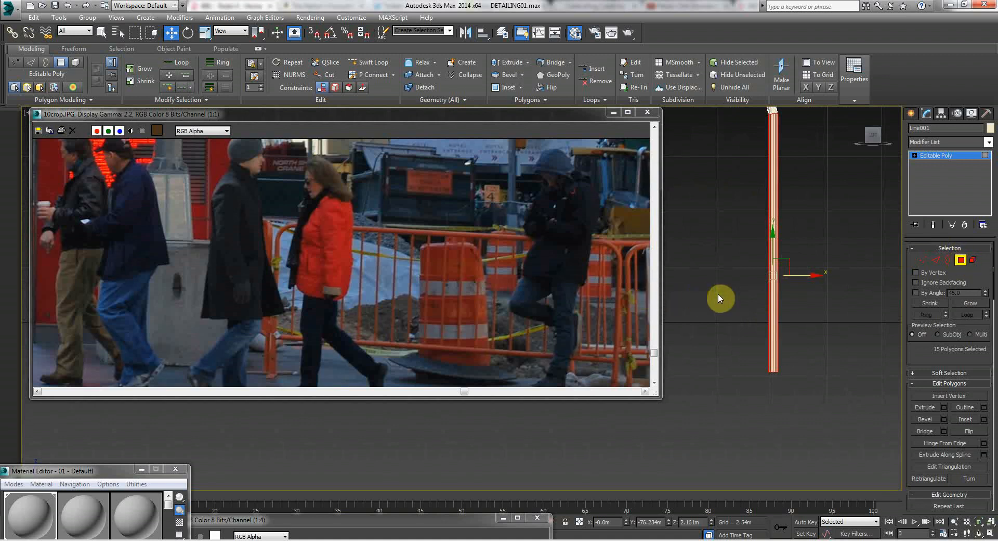
pyautogui.scroll(-2, 724, 297)
pyautogui.moveTo(723, 297); pyautogui.dragTo(749, 310, button='middle')
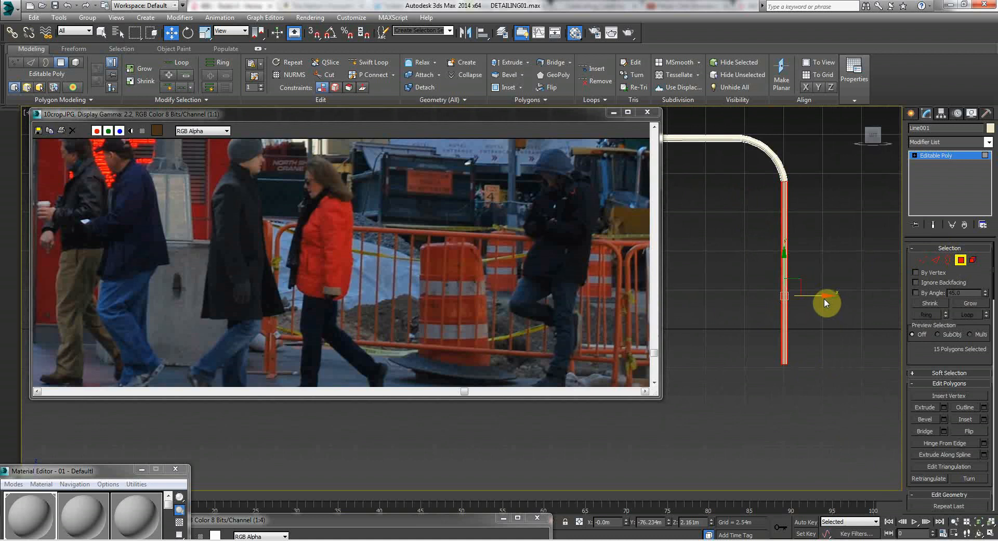
pyautogui.keyDown('shift'); pyautogui.moveTo(823, 297); pyautogui.dragTo(771, 302); pyautogui.keyUp('shift')
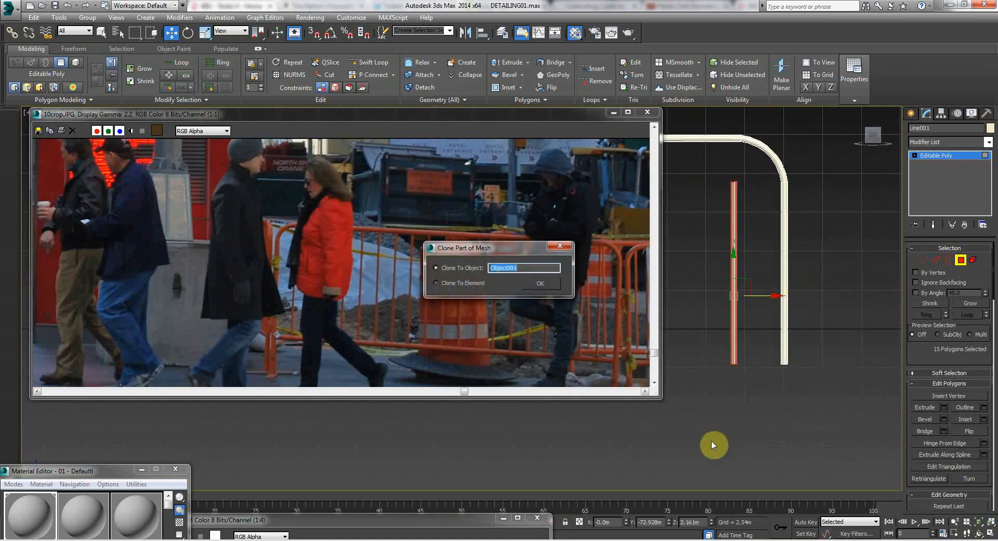
pyautogui.click(438, 283)
pyautogui.click(539, 283)
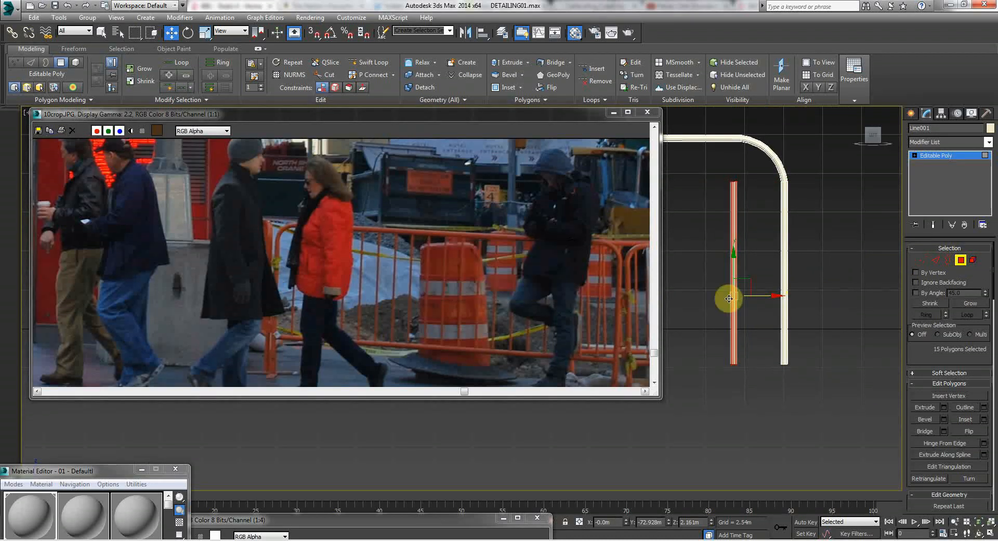
# Raise the top vertices of the copied bar by about 2.7 m to meet the frame's top rail.
pyautogui.click(922, 260)
pyautogui.moveTo(773, 190); pyautogui.dragTo(774, 191)
pyautogui.moveTo(701, 236); pyautogui.dragTo(752, 251, button='middle')
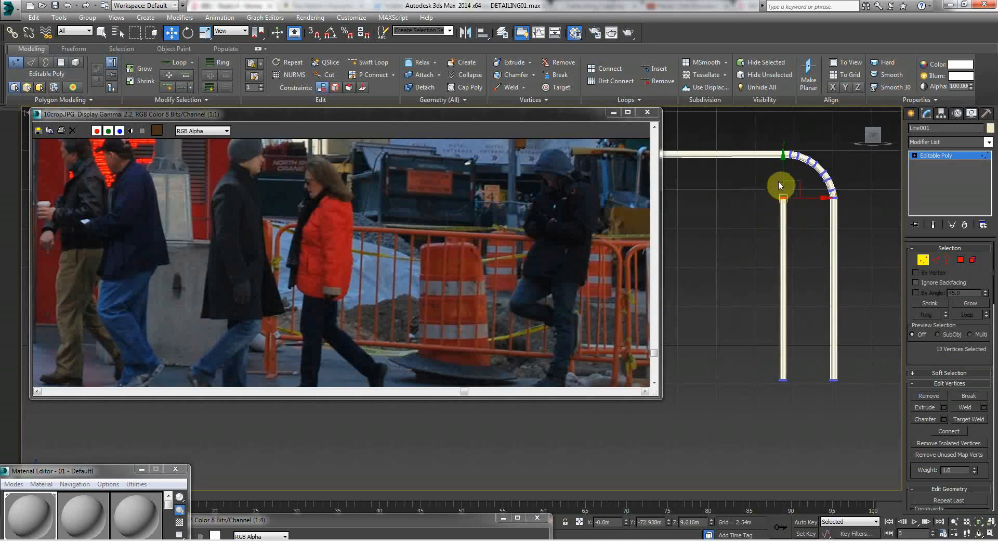
pyautogui.moveTo(784, 175); pyautogui.dragTo(780, 169)
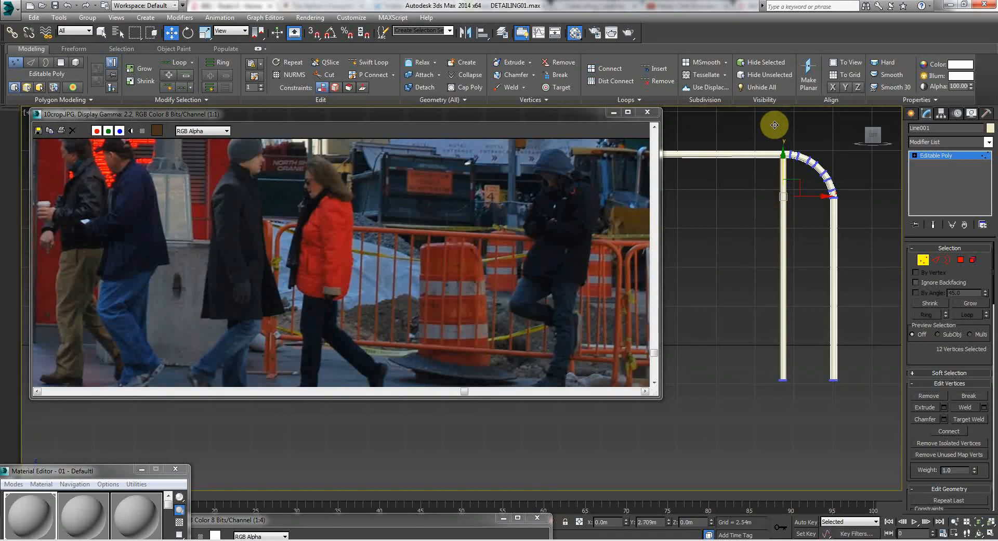
pyautogui.moveTo(774, 124); pyautogui.dragTo(774, 125)
pyautogui.click(760, 234)
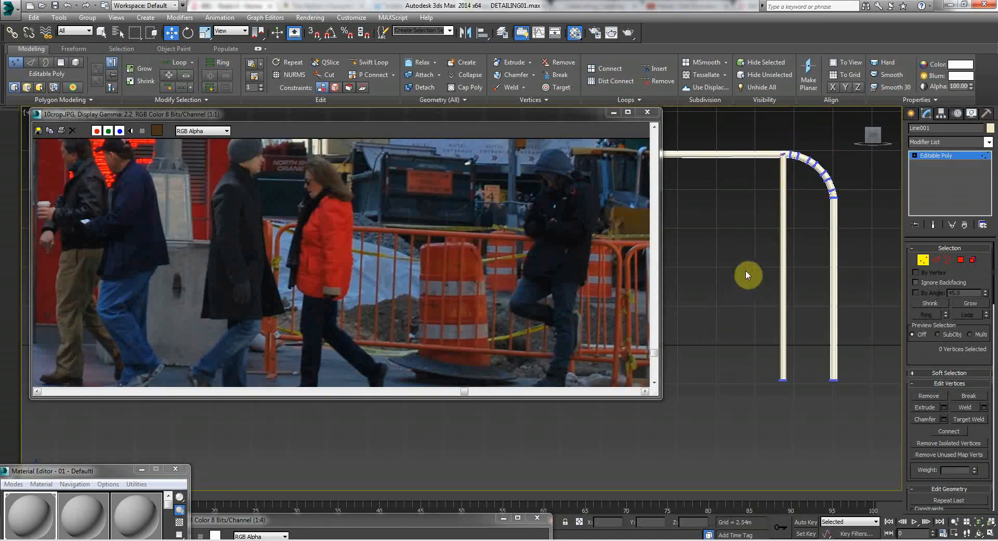
# Examine in the Perspective view how the copied bar joins the frame's top rail.
pyautogui.press('p')
pyautogui.moveTo(768, 265); pyautogui.dragTo(728, 316, button='middle')
pyautogui.press('Up')
pyautogui.press('Down')
pyautogui.moveTo(763, 289); pyautogui.dragTo(446, 475)
pyautogui.press('Up')
pyautogui.press('Down')
pyautogui.moveTo(756, 314); pyautogui.dragTo(777, 304)
pyautogui.press('Down')
pyautogui.press('Up')
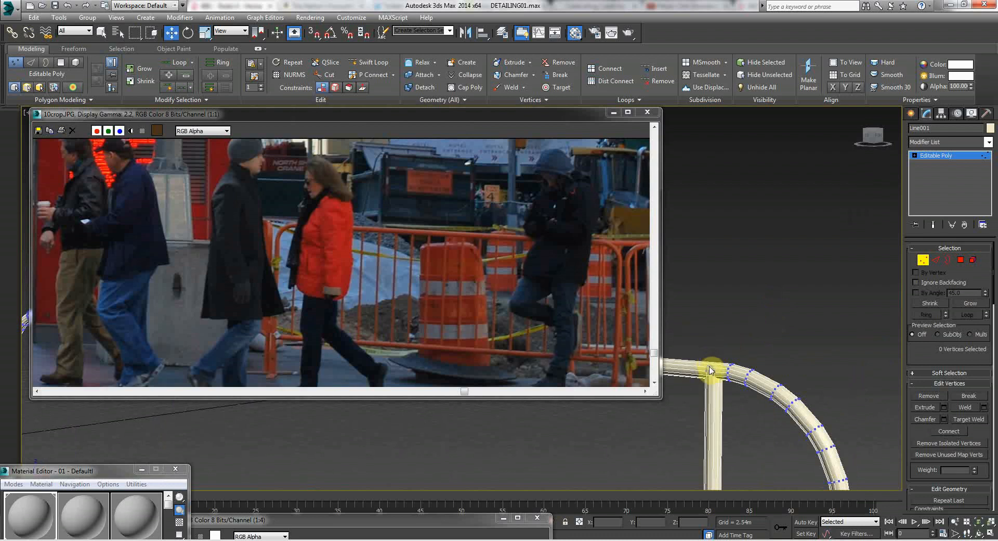
pyautogui.press('Up')
pyautogui.press('Down')
pyautogui.moveTo(710, 378); pyautogui.dragTo(731, 385)
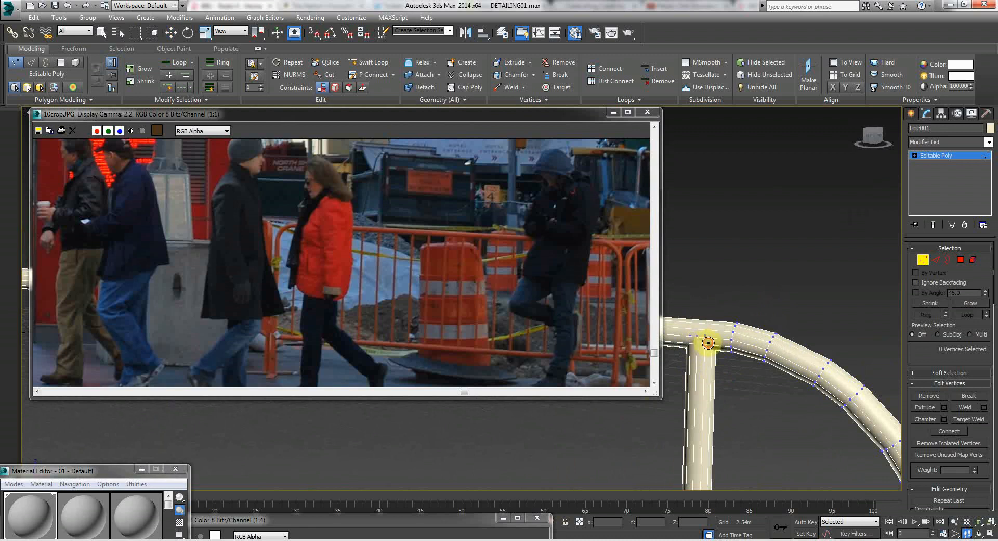
pyautogui.moveTo(708, 343); pyautogui.dragTo(715, 347)
pyautogui.press('Up')
pyautogui.press('Down')
pyautogui.moveTo(739, 300); pyautogui.dragTo(719, 306)
pyautogui.press('Down')
pyautogui.press('Up')
pyautogui.press('Down')
pyautogui.press('Left')
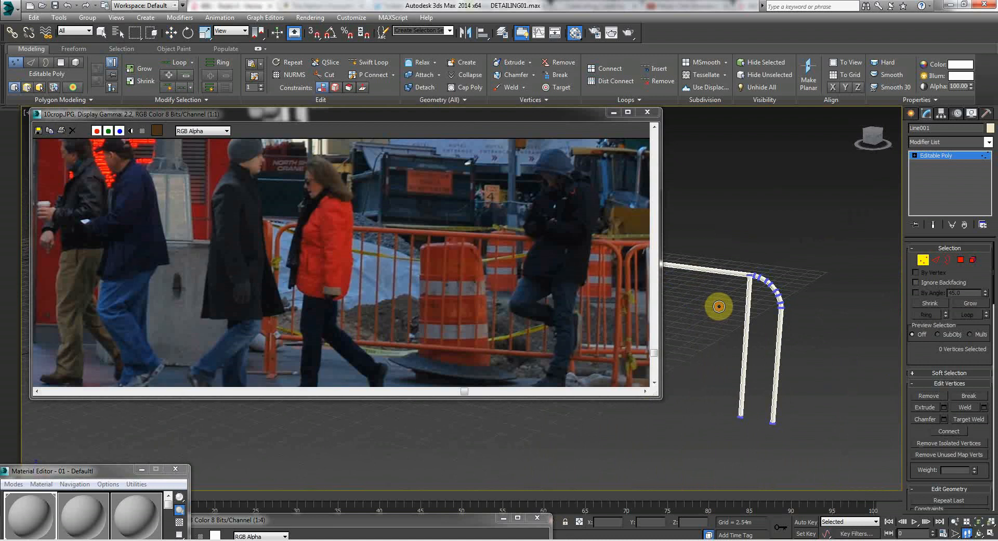
# Leave vertex editing, return to the Left view and move the reference photo off most of the frame.
pyautogui.click(924, 262)
pyautogui.click(770, 240)
pyautogui.press('l')
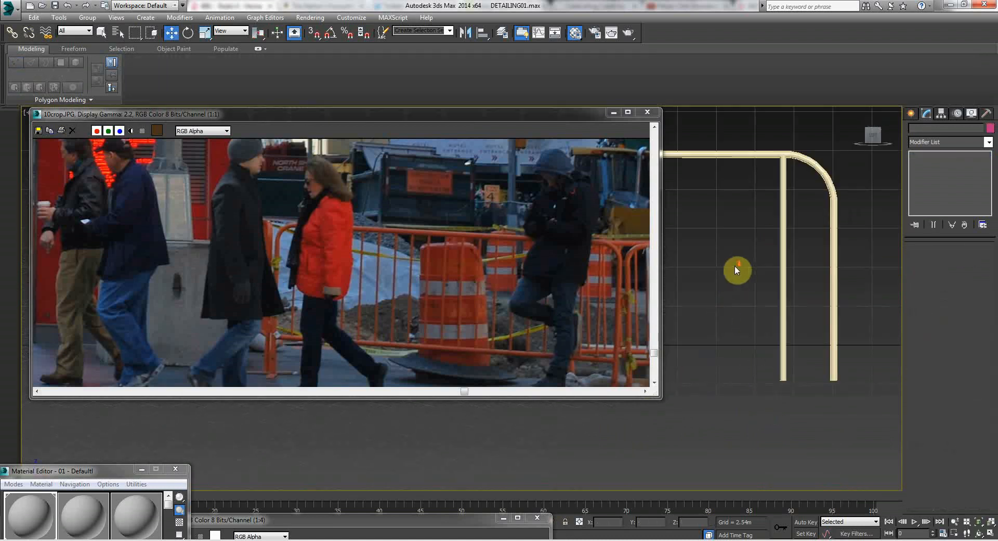
pyautogui.scroll(-2, 735, 266)
pyautogui.moveTo(355, 115); pyautogui.dragTo(234, 361)
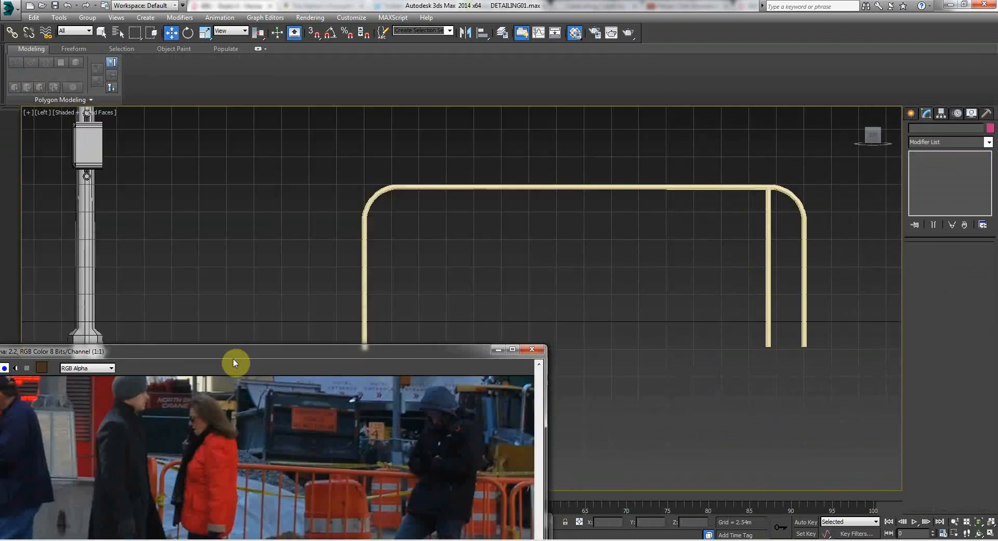
# Select the inner bar's polygons and move them about 0.6 m closer to the frame's right leg.
pyautogui.moveTo(743, 231); pyautogui.dragTo(772, 266)
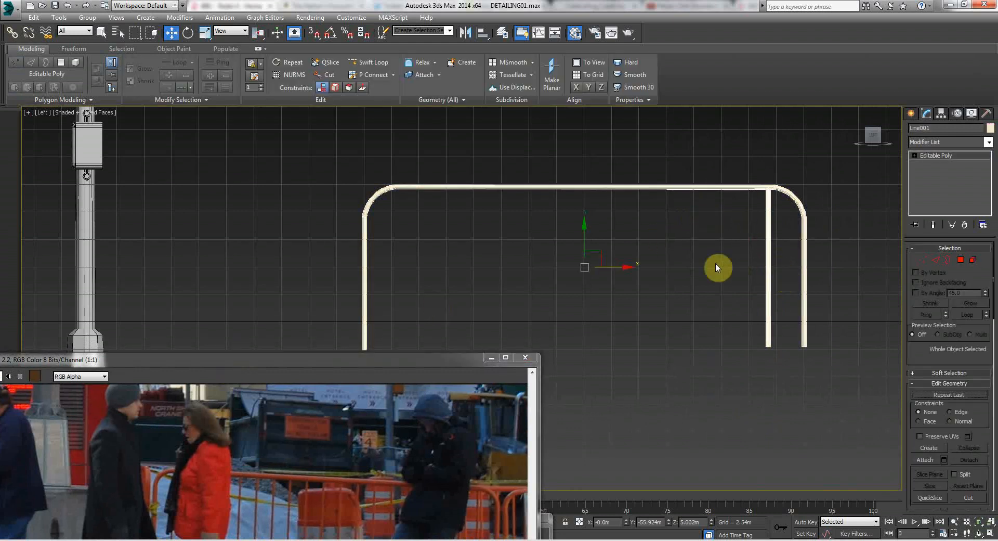
pyautogui.moveTo(622, 268)
pyautogui.mouseDown()
pyautogui.moveTo(588, 266)
pyautogui.moveTo(622, 273)
pyautogui.mouseUp()
pyautogui.click(957, 261)
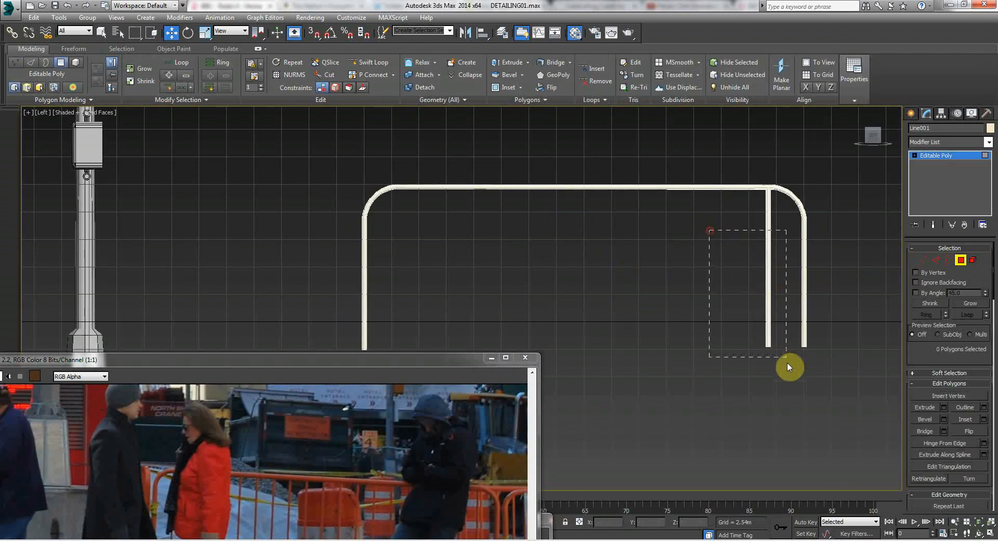
pyautogui.moveTo(786, 362); pyautogui.dragTo(787, 358)
pyautogui.moveTo(792, 287); pyautogui.dragTo(796, 287)
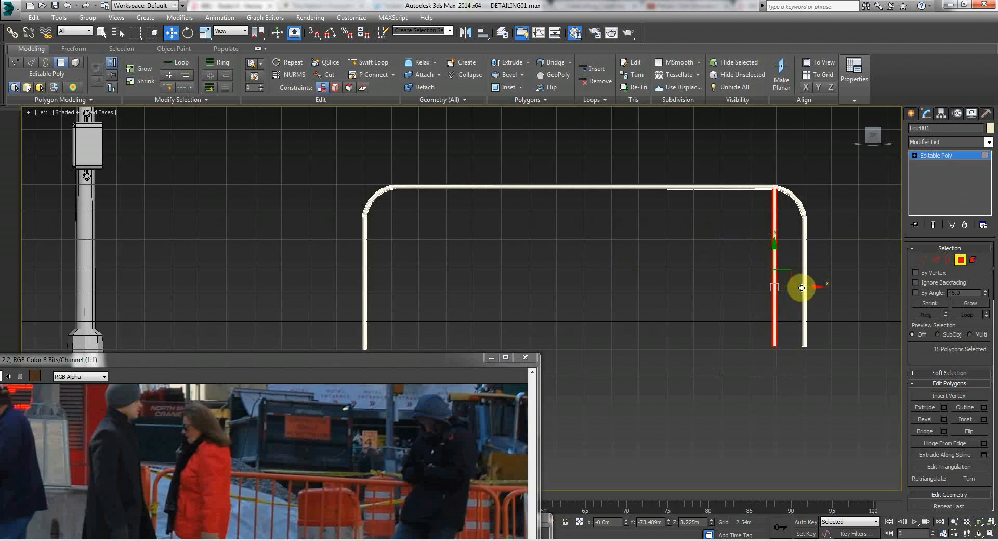
# Clone the inner bar twice as elements along the frame, spacing the copies about 2.7 m apart.
pyautogui.moveTo(805, 287); pyautogui.dragTo(776, 291)
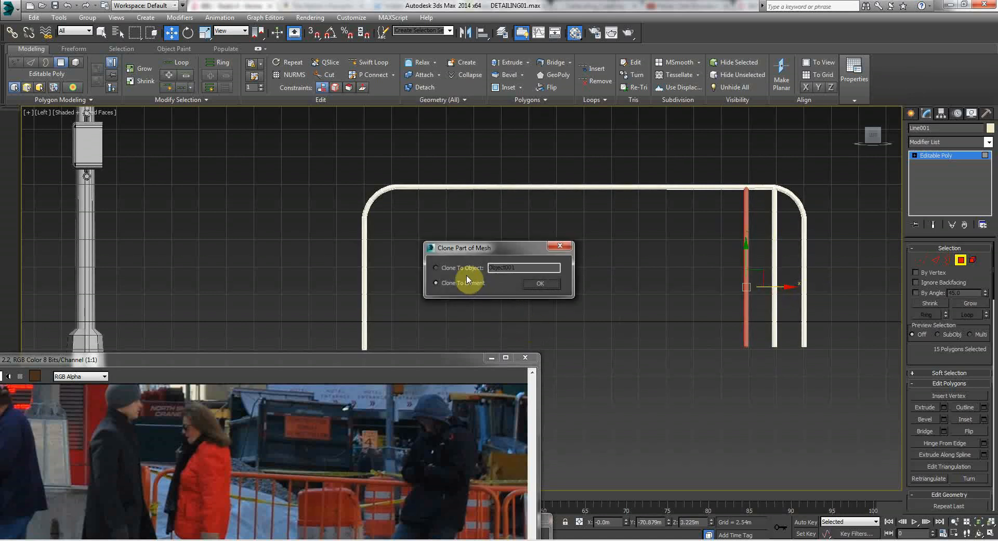
pyautogui.click(548, 288)
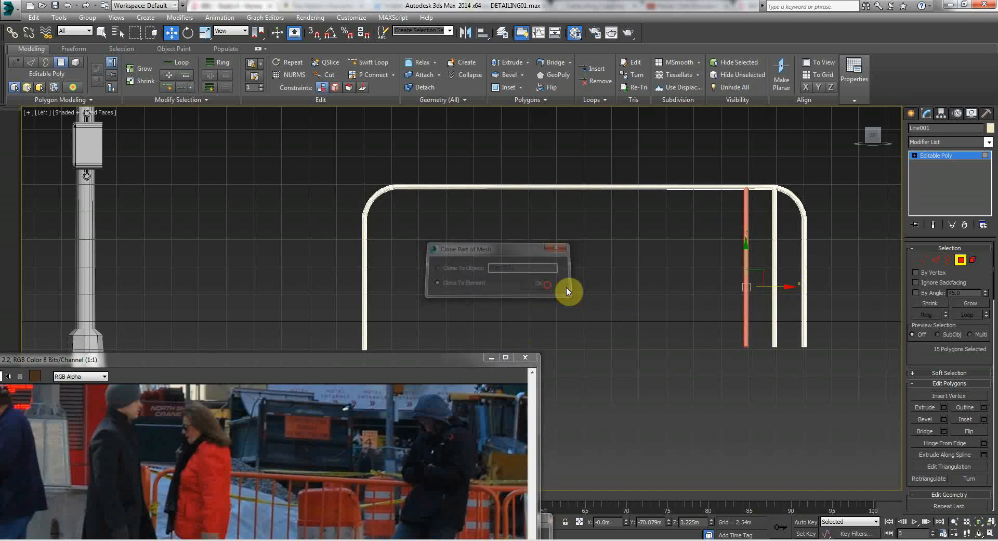
pyautogui.moveTo(769, 285)
pyautogui.mouseDown()
pyautogui.moveTo(738, 292)
pyautogui.moveTo(714, 335)
pyautogui.mouseUp()
pyautogui.press('Return')
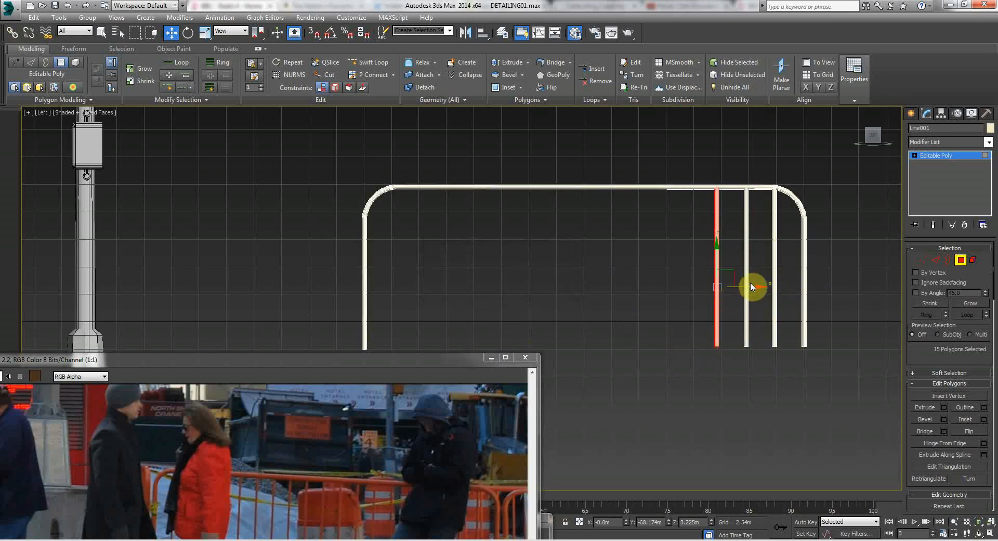
# Clone the vertical bar twelve more times as elements, about 2.5 m apart, up to the frame's left corner, and end the polygon edit.
pyautogui.keyDown('shift'); pyautogui.moveTo(747, 288); pyautogui.dragTo(719, 294); pyautogui.keyUp('shift')
pyautogui.press('Return')
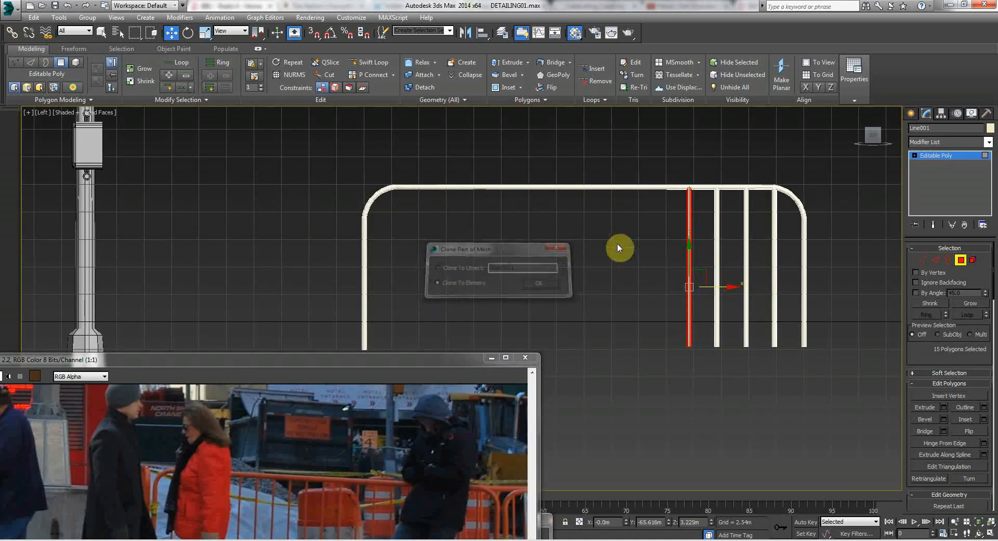
pyautogui.keyDown('shift'); pyautogui.moveTo(725, 285); pyautogui.dragTo(700, 288); pyautogui.keyUp('shift')
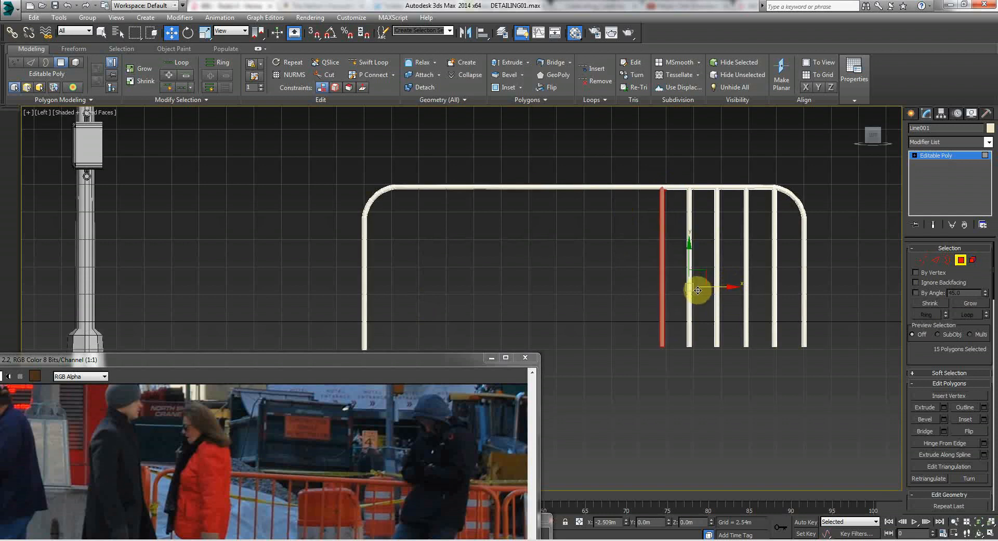
pyautogui.press('Return')
pyautogui.moveTo(698, 285)
pyautogui.keyDown('shift'); pyautogui.mouseDown()
pyautogui.moveTo(647, 295)
pyautogui.moveTo(478, 294)
pyautogui.moveTo(468, 286)
pyautogui.moveTo(425, 294)
pyautogui.mouseUp(); pyautogui.keyUp('shift')
pyautogui.press('Return')
pyautogui.press('Return')
pyautogui.press('Return')
pyautogui.press('Return')
pyautogui.press('Return')
pyautogui.press('Return')
pyautogui.press('Return')
pyautogui.press('Return')
pyautogui.press('Return')
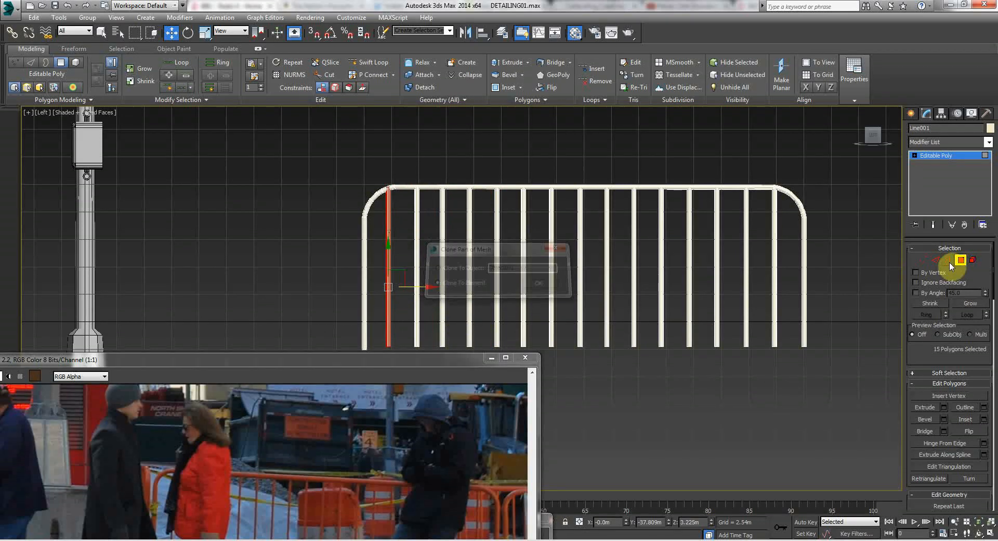
pyautogui.click(696, 370)
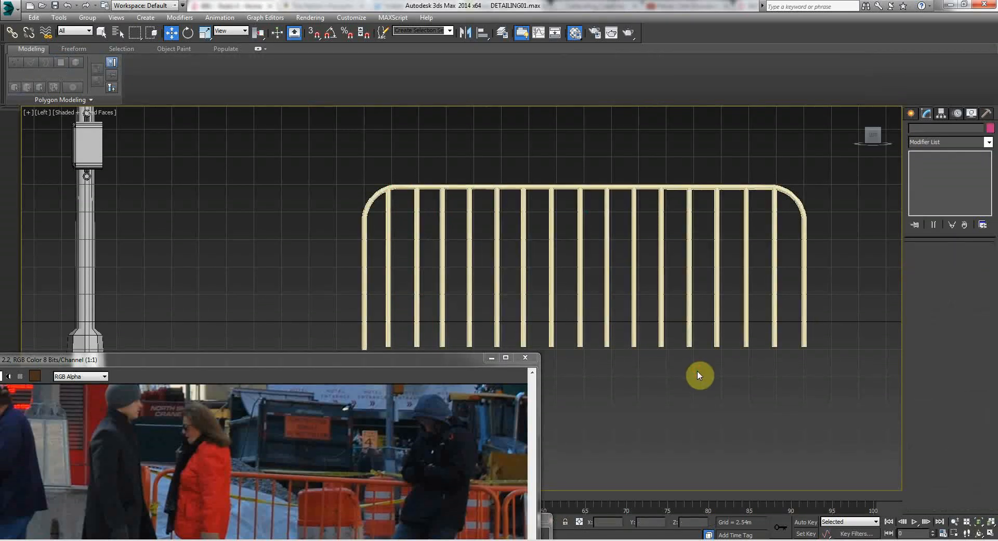
# Examine the filled barrier in the Perspective view and compare it with the fence in the repositioned reference photo.
pyautogui.press('p')
pyautogui.scroll(5, 693, 341)
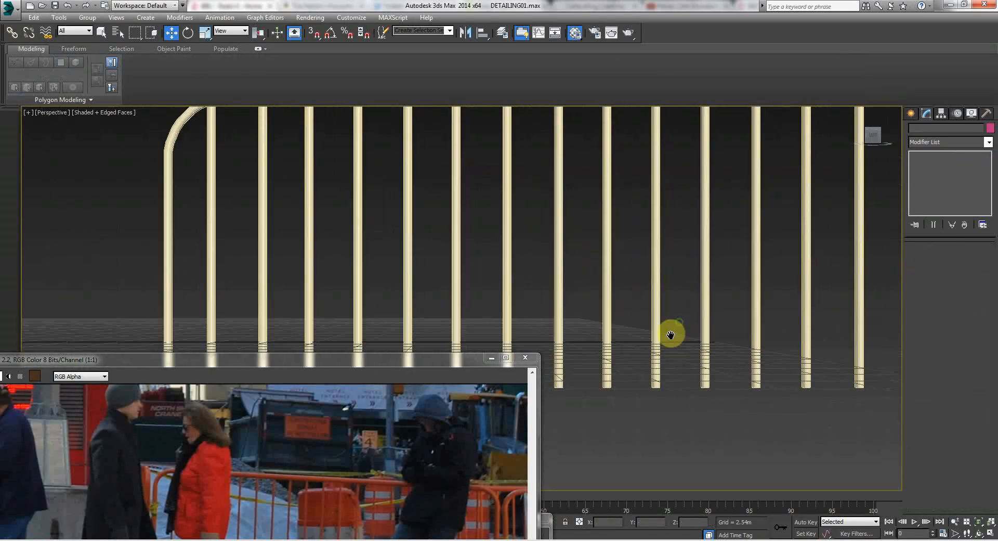
pyautogui.click(979, 532)
pyautogui.moveTo(494, 289); pyautogui.dragTo(444, 292)
pyautogui.scroll(-5, 517, 289)
pyautogui.moveTo(297, 361); pyautogui.dragTo(123, 155)
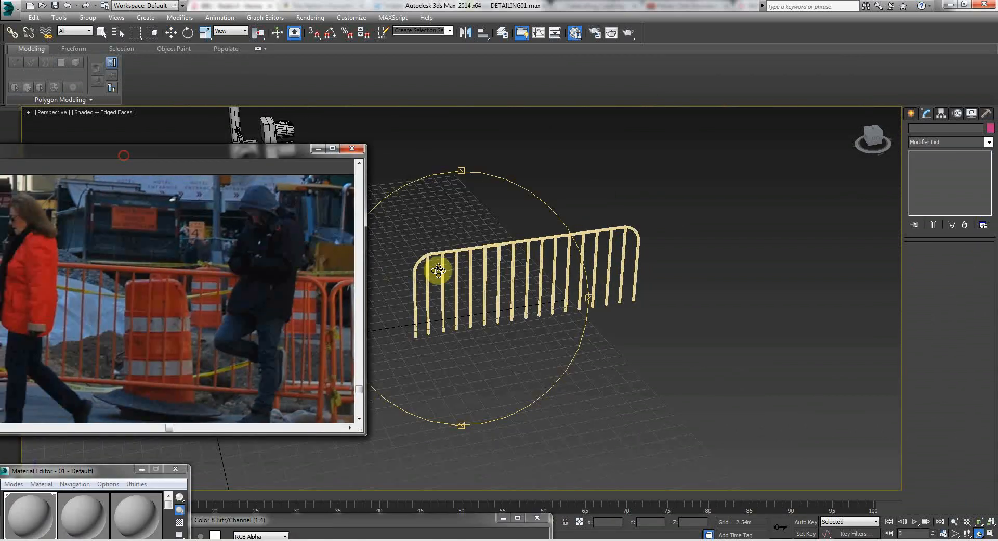
pyautogui.moveTo(438, 269); pyautogui.dragTo(454, 260)
pyautogui.scroll(6, 450, 303)
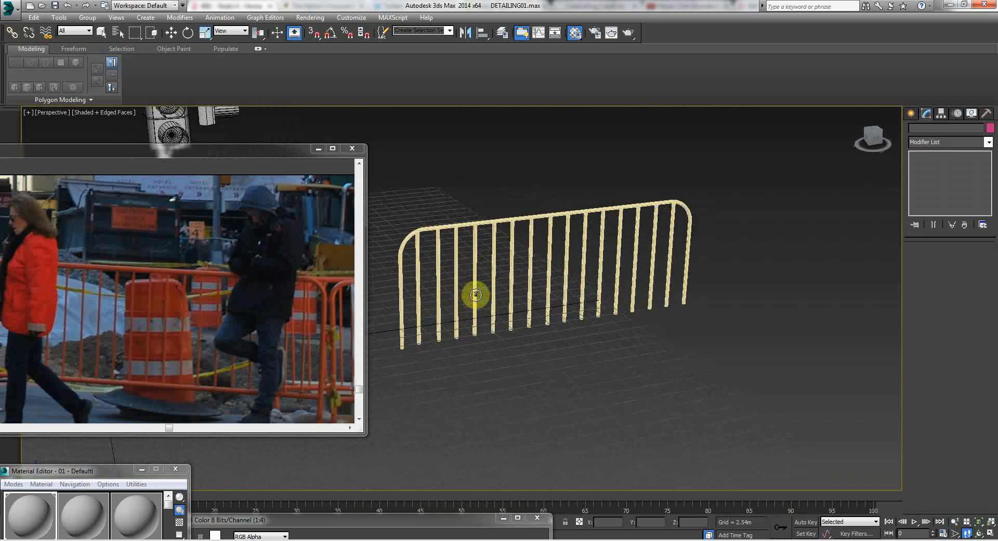
pyautogui.rightClick(484, 241)
pyautogui.moveTo(146, 154); pyautogui.dragTo(221, 117)
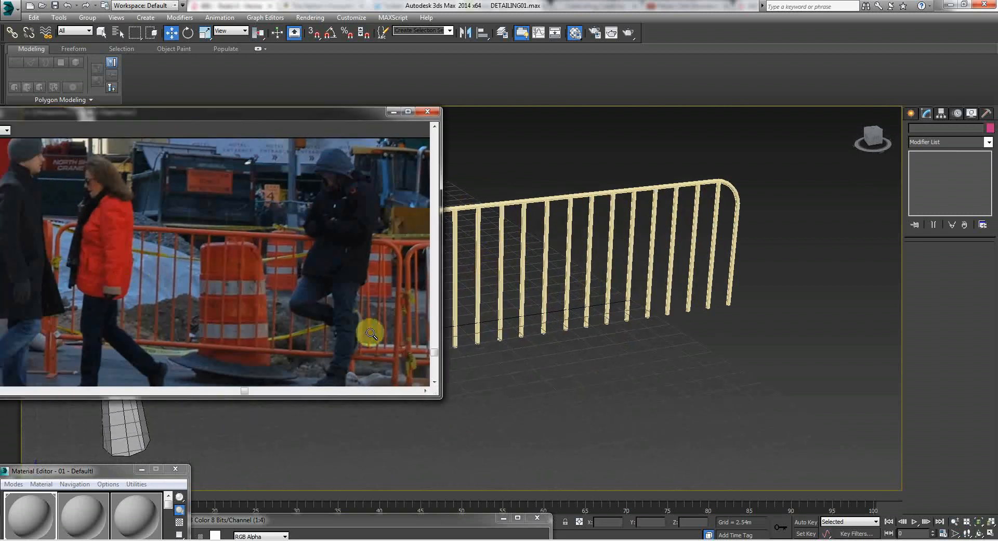
pyautogui.rightClick(620, 217)
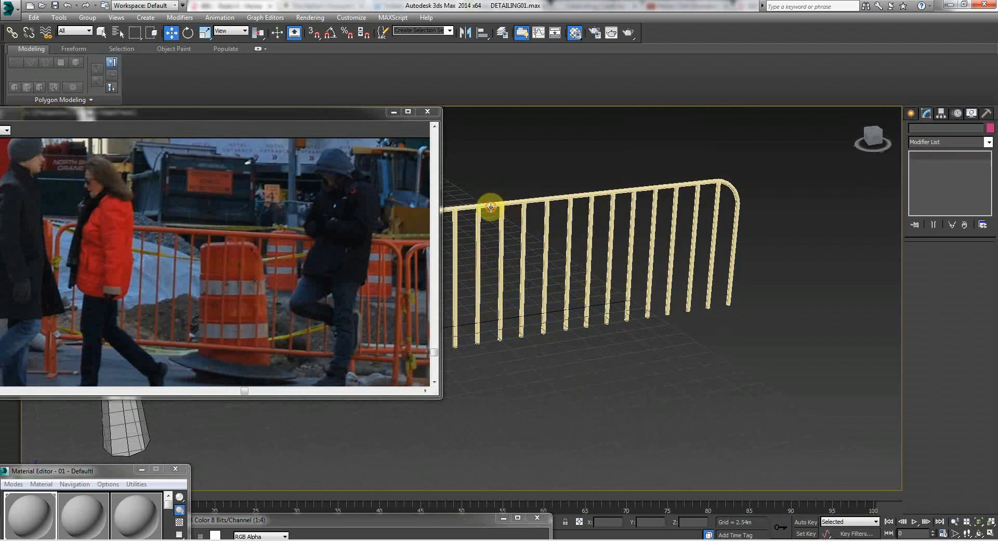
# Select the barrier again and enable polygon editing on it.
pyautogui.click(490, 207)
pyautogui.keyDown('alt'); pyautogui.moveTo(491, 207); pyautogui.dragTo(593, 245, button='middle'); pyautogui.keyUp('alt')
pyautogui.click(968, 261)
pyautogui.click(509, 234)
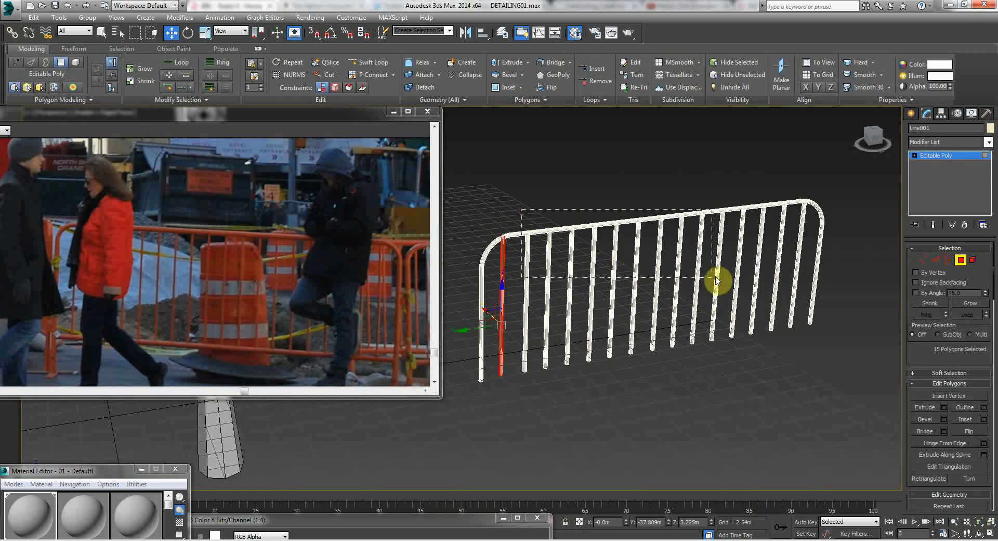
pyautogui.moveTo(717, 279); pyautogui.dragTo(717, 273)
pyautogui.click(546, 204)
pyautogui.keyDown('alt'); pyautogui.moveTo(525, 216); pyautogui.dragTo(532, 240, button='middle'); pyautogui.keyUp('alt')
pyautogui.press('Up')
pyautogui.moveTo(533, 241)
pyautogui.mouseDown()
pyautogui.moveTo(494, 240)
pyautogui.moveTo(531, 273)
pyautogui.moveTo(531, 241)
pyautogui.mouseUp()
pyautogui.rightClick(532, 220)
pyautogui.keyDown('ctrl'); pyautogui.click(614, 253); pyautogui.keyUp('ctrl')
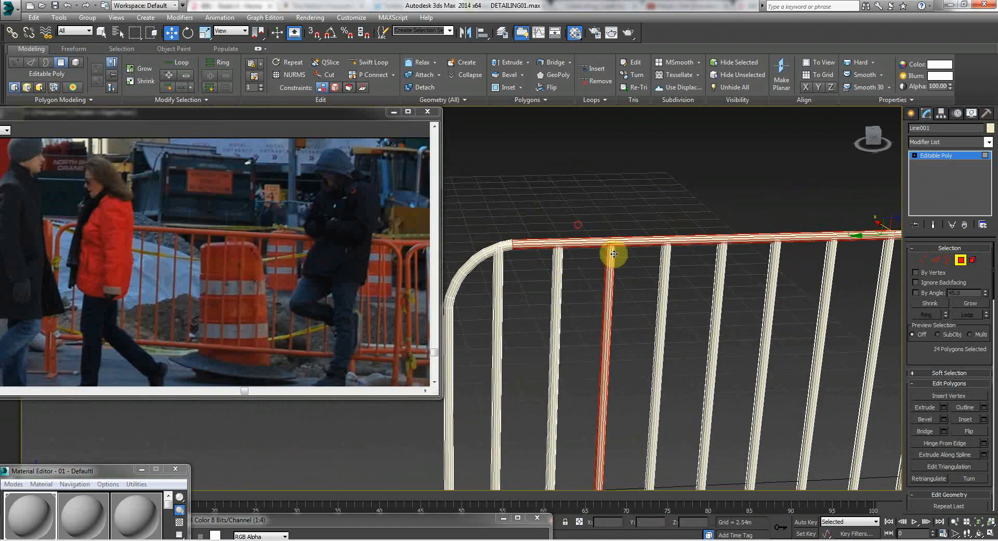
# Select only the straight top rail's polygons and clone them as an element down to the lower part of the bars.
pyautogui.click(585, 276)
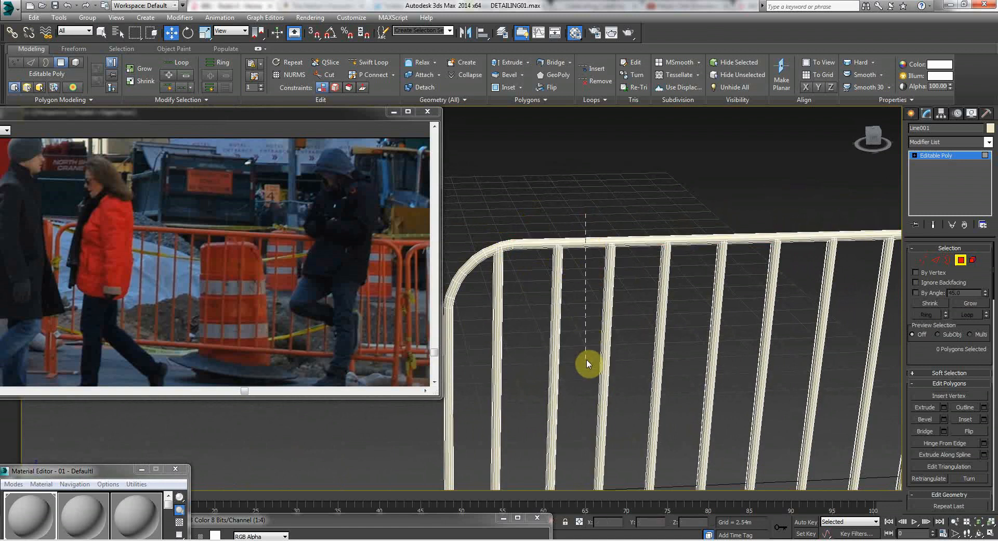
pyautogui.moveTo(574, 311); pyautogui.dragTo(572, 320)
pyautogui.keyDown('alt'); pyautogui.moveTo(573, 319); pyautogui.dragTo(497, 241, button='middle'); pyautogui.keyUp('alt')
pyautogui.press('Down')
pyautogui.press('Left')
pyautogui.rightClick(587, 245)
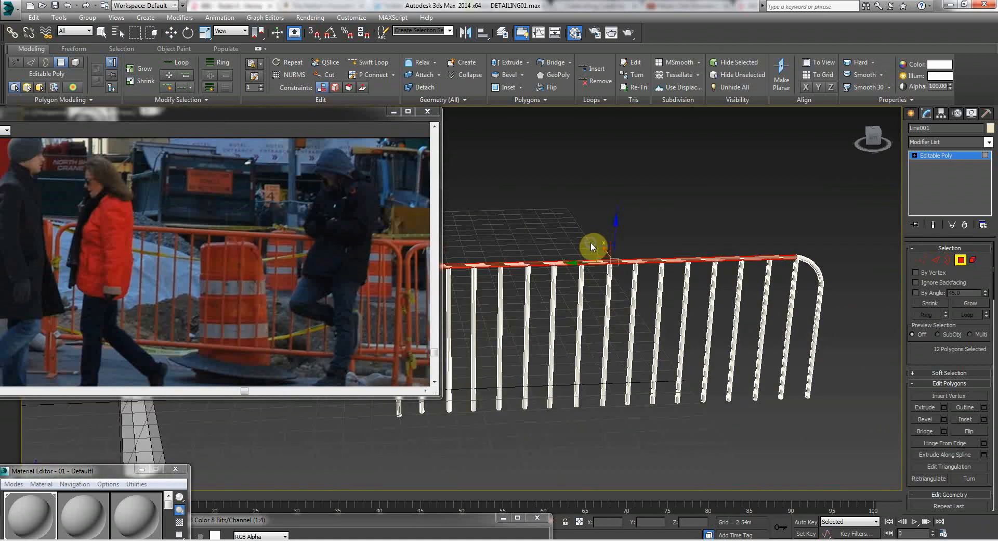
pyautogui.press('w')
pyautogui.moveTo(616, 219)
pyautogui.mouseDown()
pyautogui.moveTo(620, 329)
pyautogui.moveTo(639, 332)
pyautogui.mouseUp()
pyautogui.press('Return')
# Stretch the lower rail's left end out to the frame's left leg by moving its end vertices.
pyautogui.moveTo(565, 318)
pyautogui.mouseDown(button='middle')
pyautogui.moveTo(552, 207)
pyautogui.moveTo(597, 196)
pyautogui.mouseUp(button='middle')
pyautogui.press('Up')
pyautogui.press('Up')
pyautogui.moveTo(597, 210); pyautogui.dragTo(602, 196)
pyautogui.press('Up')
pyautogui.press('Up')
pyautogui.moveTo(588, 259); pyautogui.dragTo(621, 265)
pyautogui.press('Left')
pyautogui.press('Up')
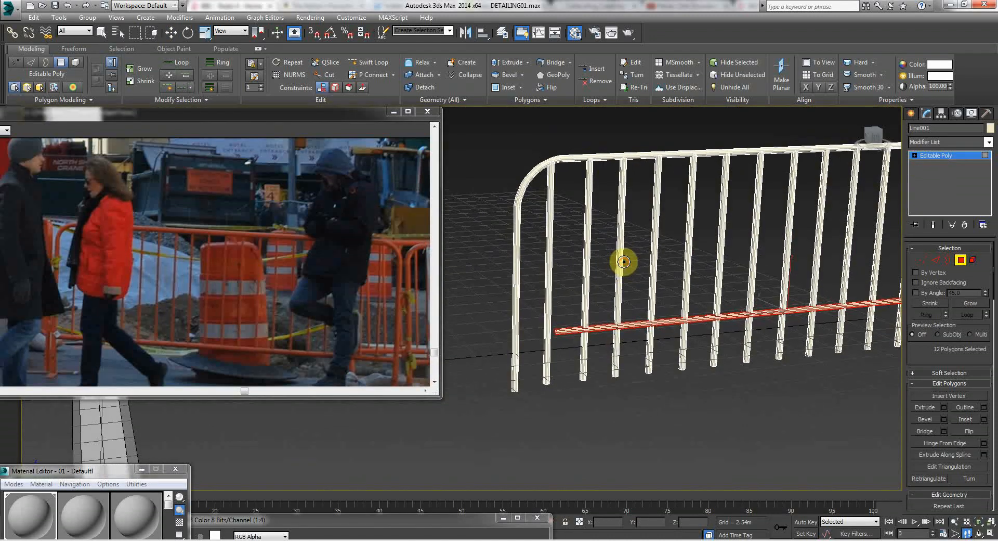
pyautogui.click(921, 261)
pyautogui.press('w')
pyautogui.moveTo(538, 309); pyautogui.dragTo(492, 361)
# Move the end vertices at the lower rail's other end about 2.5 m outward to the frame's right leg.
pyautogui.scroll(10, 527, 328)
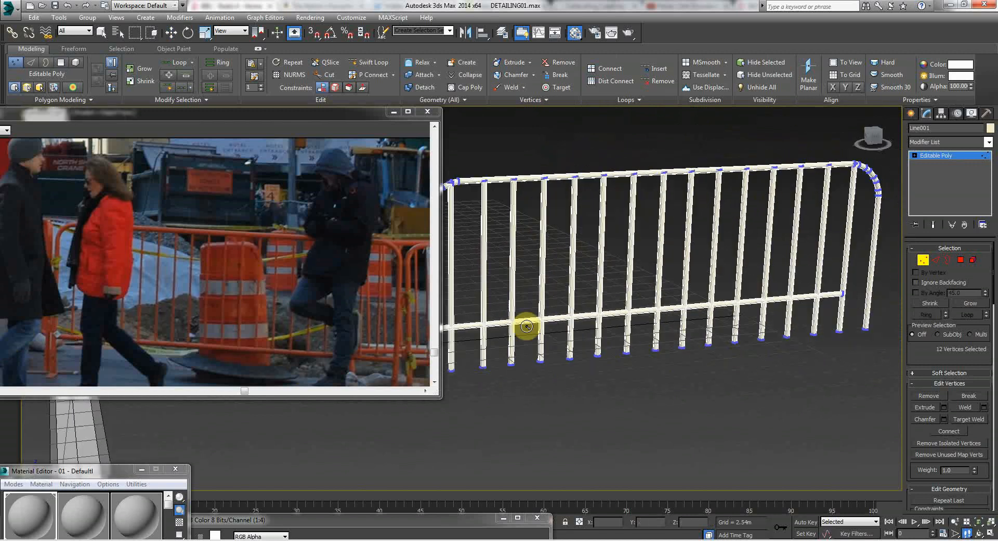
pyautogui.press('w')
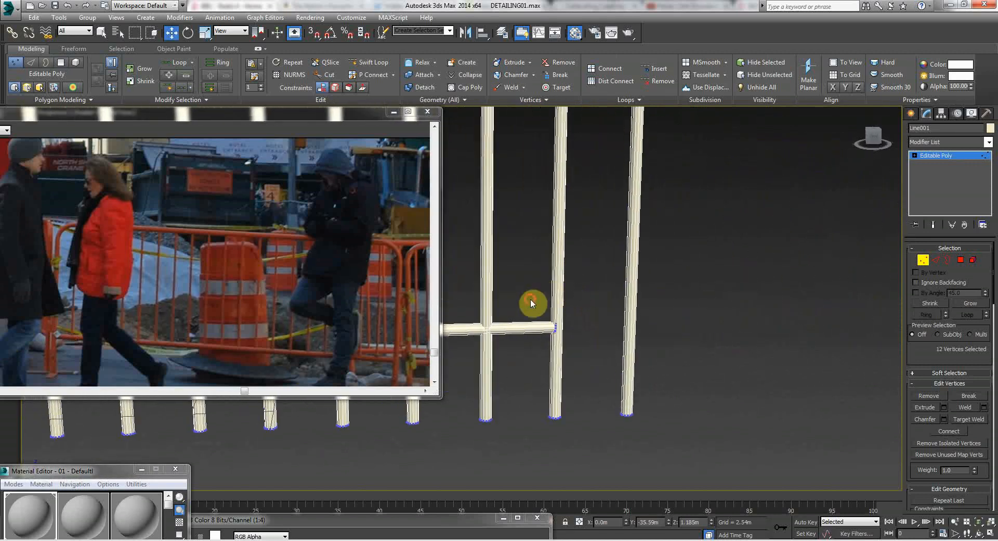
pyautogui.moveTo(530, 326); pyautogui.dragTo(586, 328)
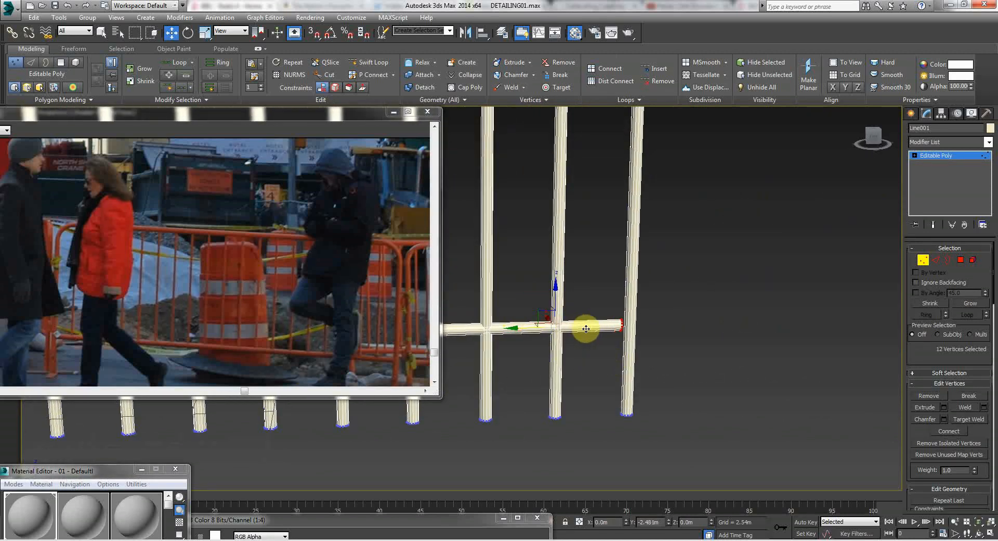
pyautogui.click(675, 381)
# Raise the bottom vertices of all inner bars to the lower rail, leaving the two outer legs long, and end vertex editing.
pyautogui.scroll(-8, 659, 358)
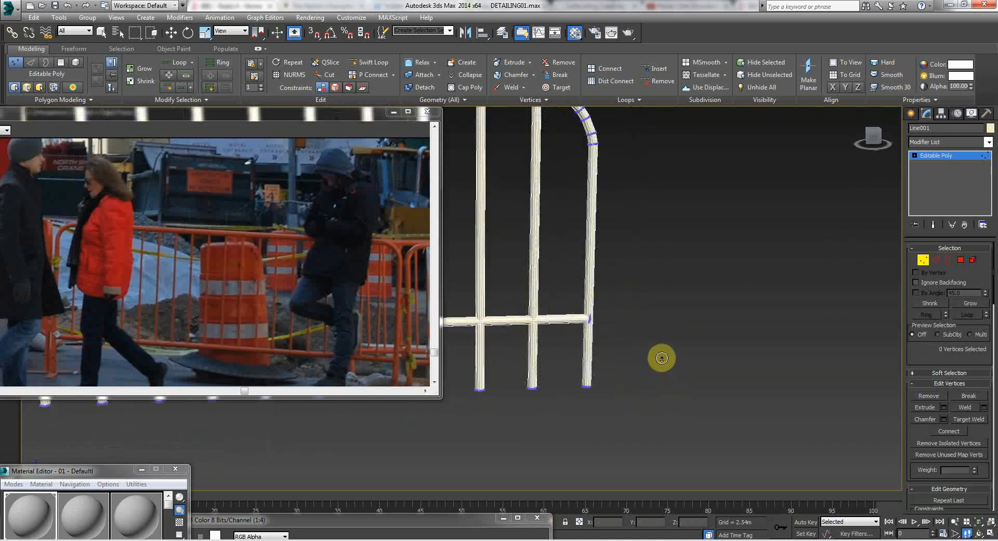
pyautogui.scroll(-3, 644, 352)
pyautogui.scroll(3, 639, 352)
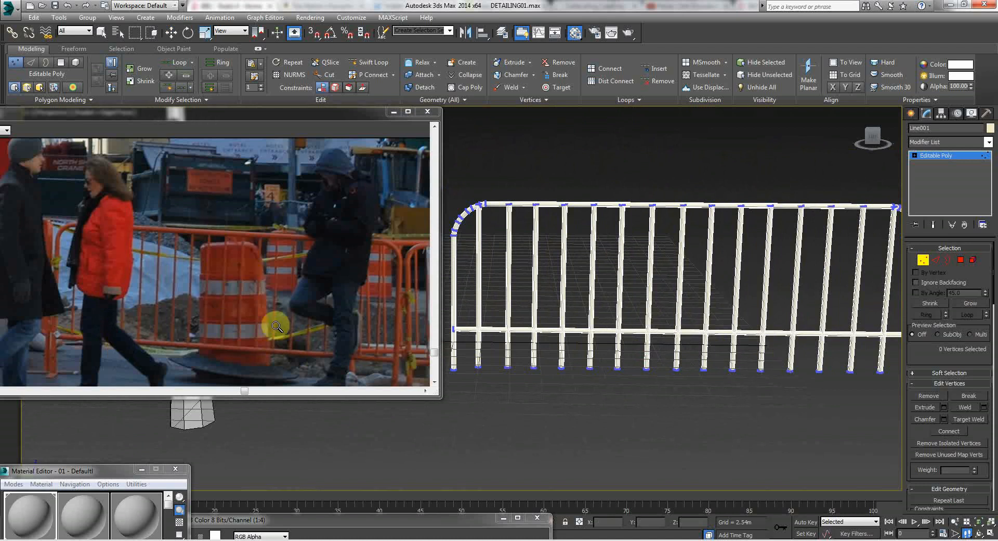
pyautogui.press('w')
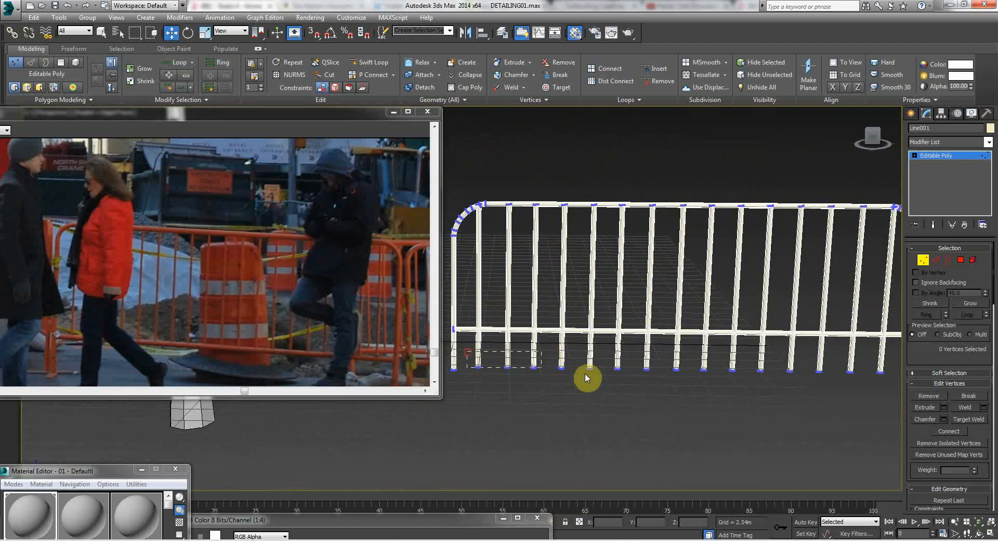
pyautogui.moveTo(718, 386); pyautogui.dragTo(717, 386)
pyautogui.keyDown('ctrl'); pyautogui.moveTo(885, 398); pyautogui.dragTo(884, 396); pyautogui.keyUp('ctrl')
pyautogui.moveTo(791, 351); pyautogui.dragTo(668, 316, button='middle')
pyautogui.moveTo(661, 296); pyautogui.dragTo(660, 266)
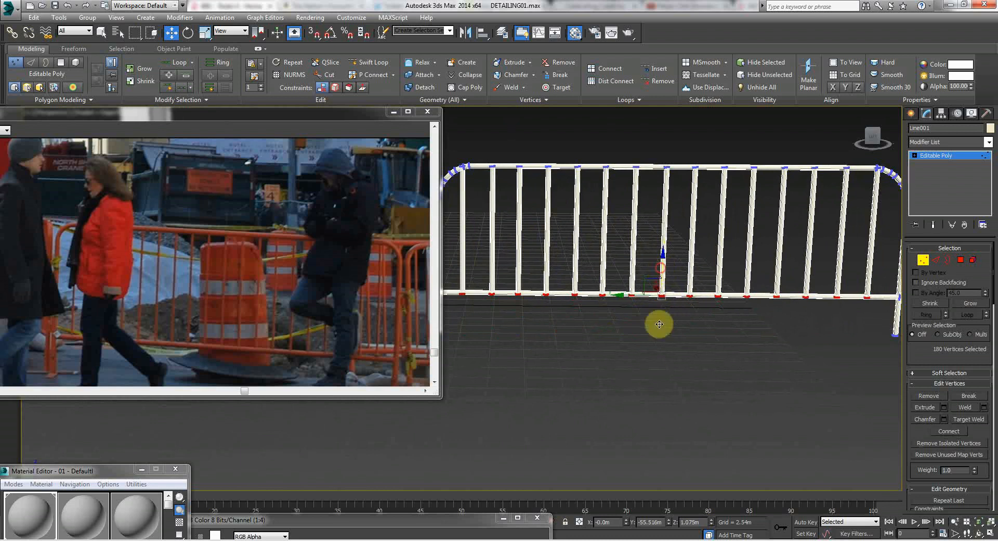
pyautogui.click(653, 379)
pyautogui.click(923, 262)
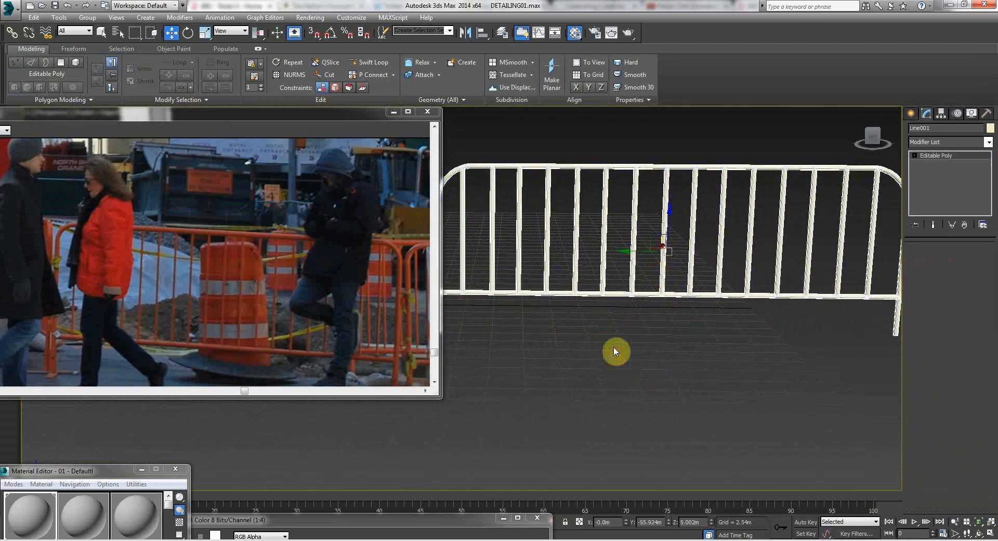
pyautogui.click(614, 348)
# Examine the foot under the orange barrier's leg in the reference photo and compare it with the modelled barrier.
pyautogui.scroll(-3, 604, 306)
pyautogui.keyDown('alt'); pyautogui.moveTo(604, 305); pyautogui.dragTo(641, 298, button='middle'); pyautogui.keyUp('alt')
pyautogui.click(150, 310)
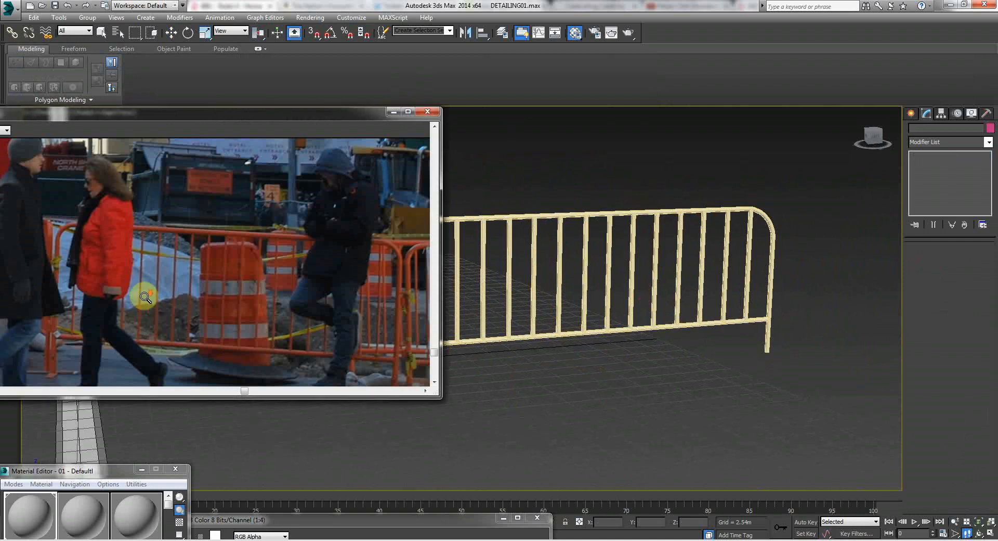
pyautogui.scroll(-1, 145, 308)
pyautogui.scroll(1, 89, 360)
pyautogui.scroll(1, 91, 358)
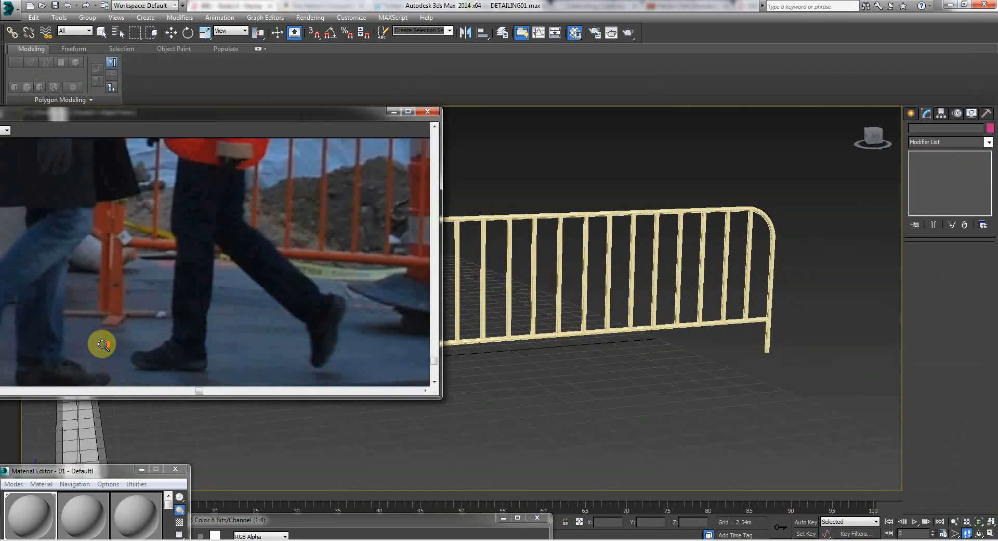
pyautogui.scroll(1, 106, 319)
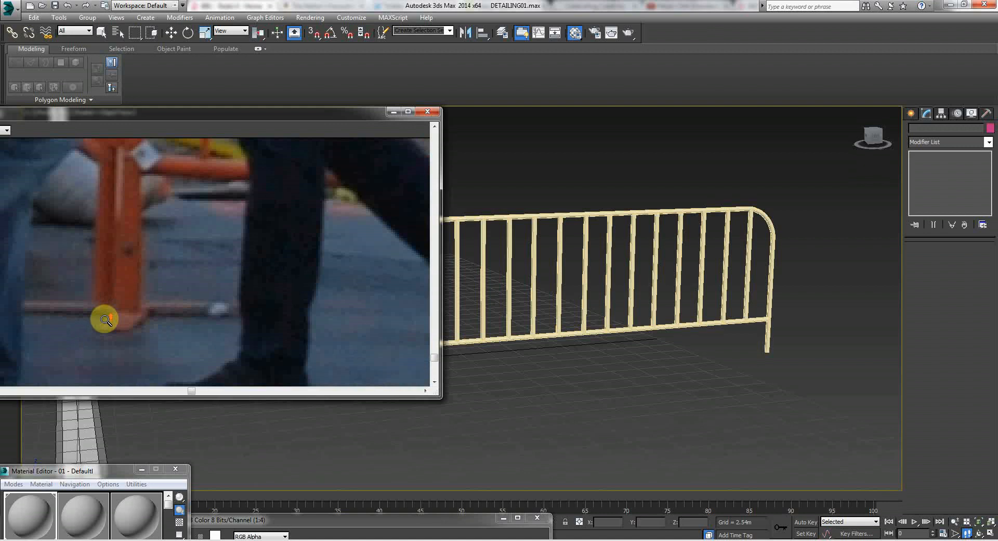
pyautogui.scroll(-1, 115, 324)
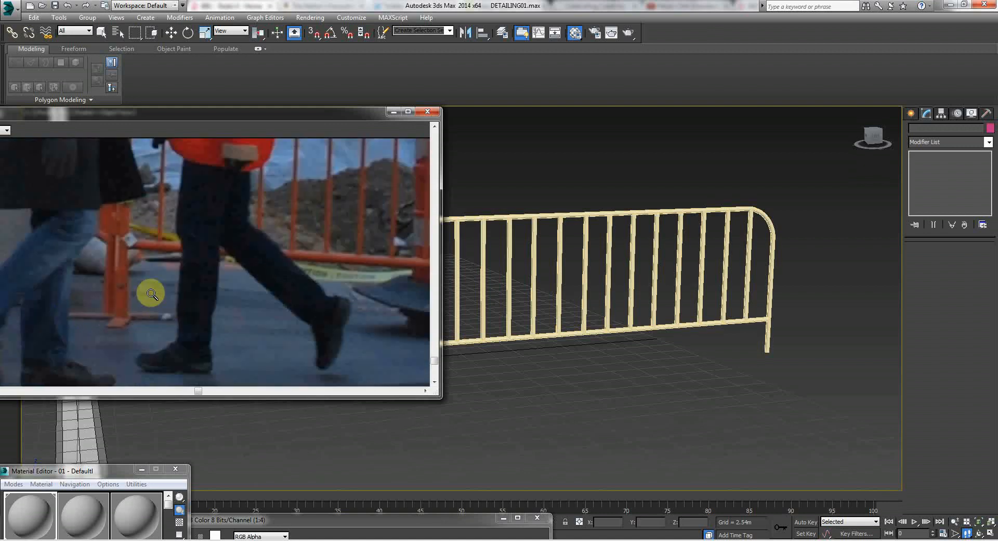
pyautogui.scroll(-1, 125, 333)
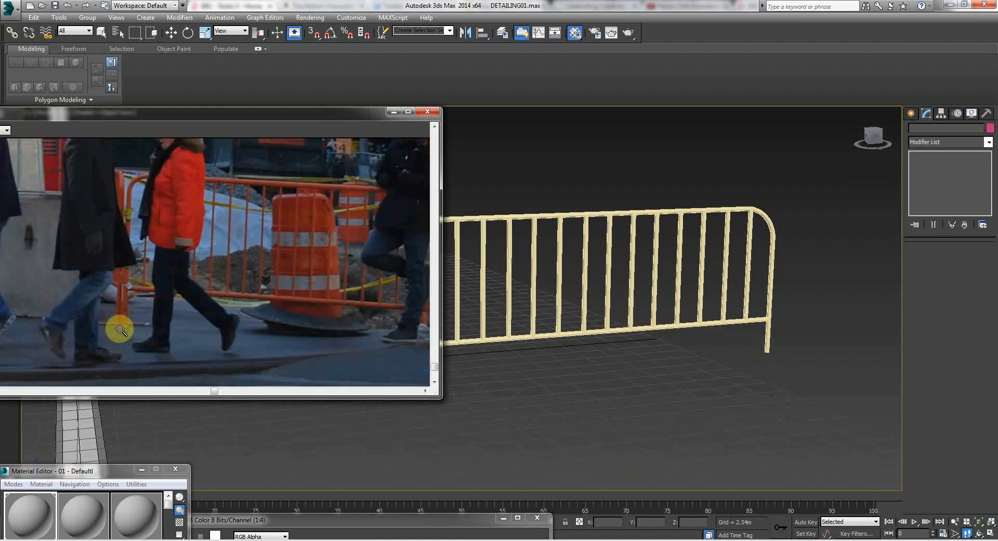
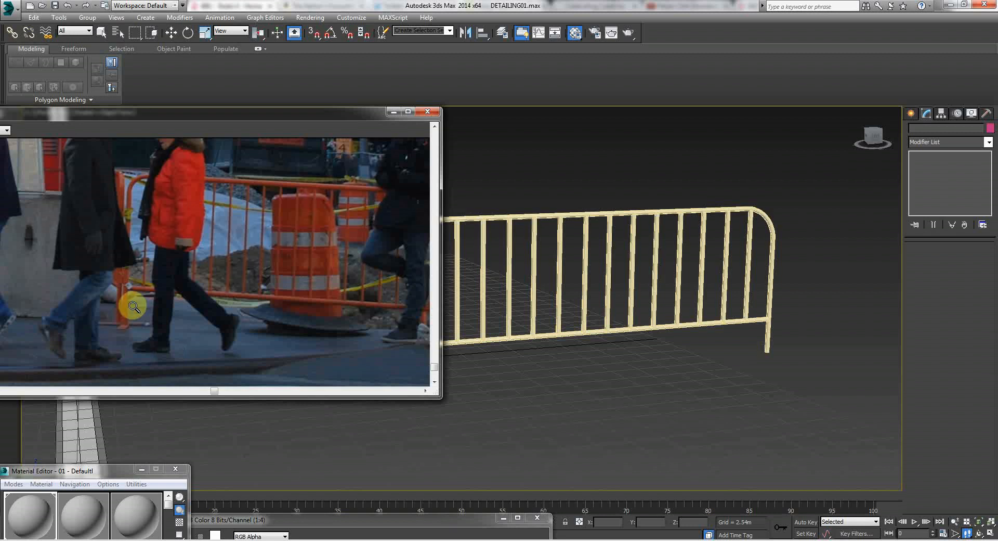
pyautogui.scroll(1, 738, 370)
pyautogui.scroll(-5, 737, 369)
pyautogui.press('Up')
pyautogui.press('Right')
pyautogui.press('Up')
pyautogui.press('Left')
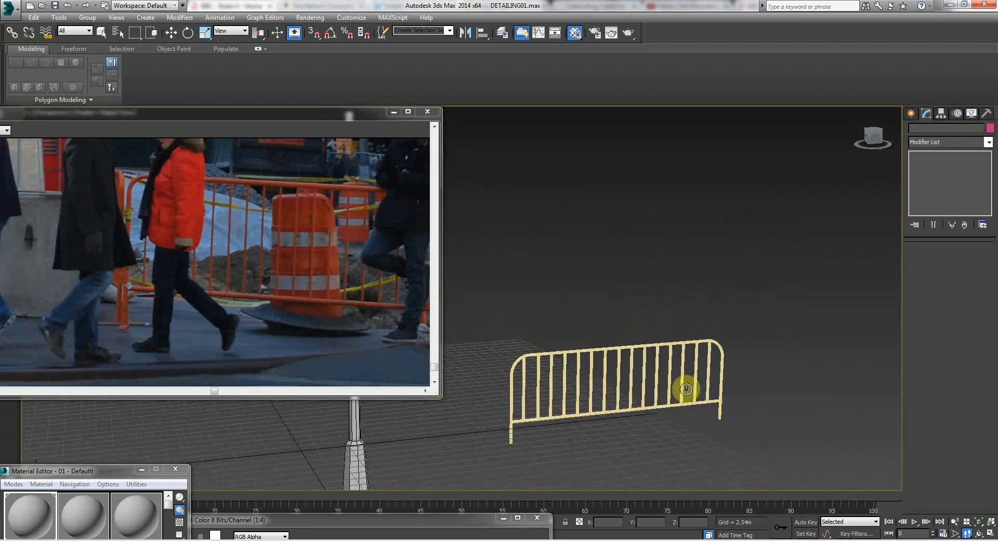
# Create a box about 4.69 m wide, 0.68 m long and 0.48 m high across the barrier's end in the Top view.
pyautogui.press('t')
pyautogui.scroll(-5, 612, 364)
pyautogui.scroll(-5, 572, 357)
pyautogui.moveTo(556, 395); pyautogui.dragTo(537, 255, button='middle')
pyautogui.scroll(2, 553, 356)
pyautogui.scroll(2, 550, 330)
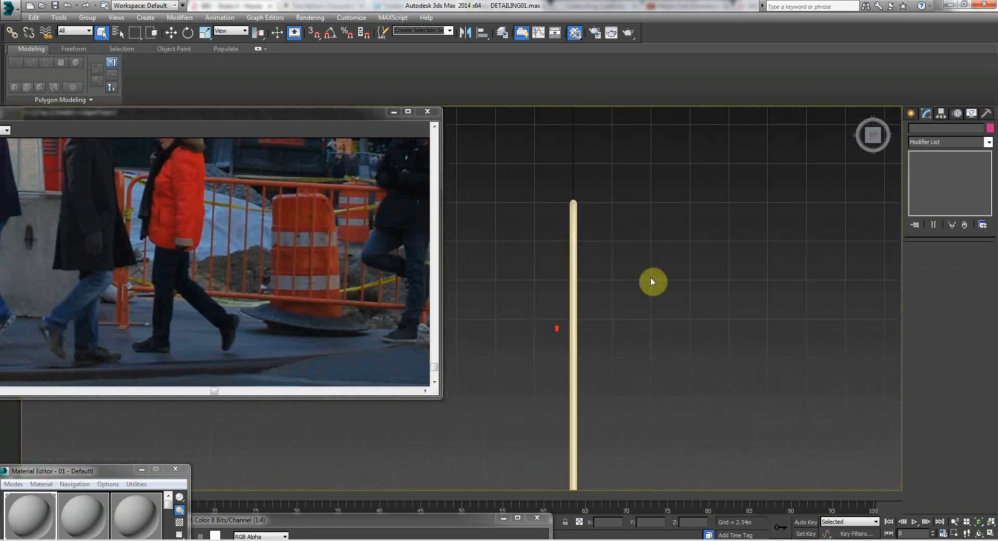
pyautogui.click(910, 114)
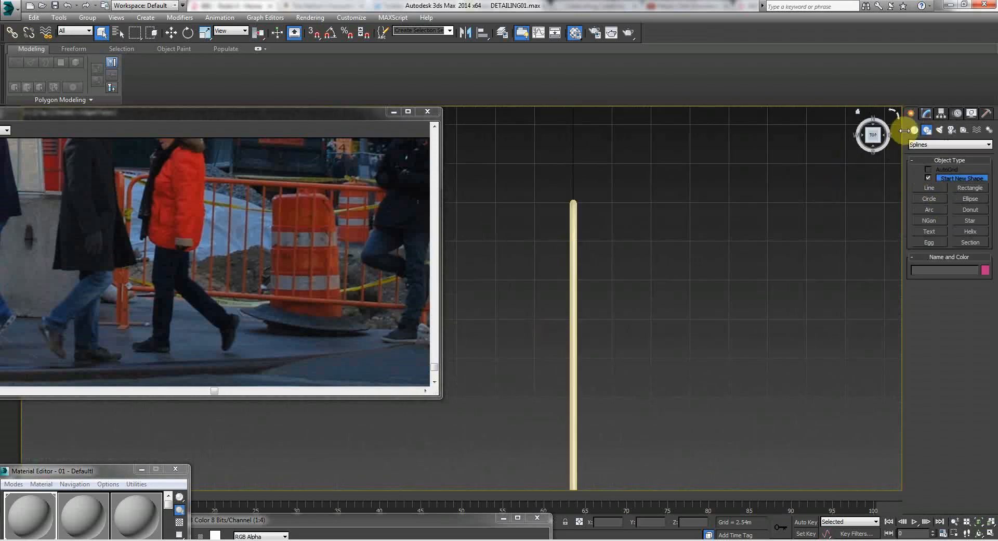
pyautogui.click(915, 131)
pyautogui.click(929, 180)
pyautogui.moveTo(541, 196); pyautogui.dragTo(614, 206)
pyautogui.click(608, 198)
# Lower the box to the bottom of the barrier's end leg in Perspective, centre it beneath the leg and open its parameters.
pyautogui.press('p')
pyautogui.moveTo(651, 265); pyautogui.dragTo(602, 242, button='middle')
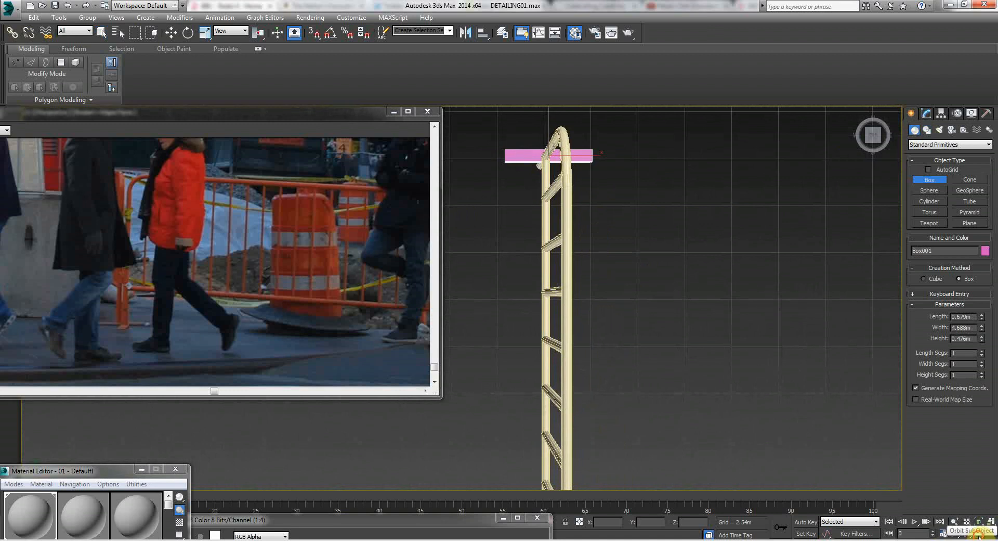
pyautogui.click(979, 534)
pyautogui.moveTo(468, 410); pyautogui.dragTo(567, 429)
pyautogui.moveTo(567, 429); pyautogui.dragTo(565, 430, button='middle')
pyautogui.rightClick(571, 317)
pyautogui.rightClick(626, 238)
pyautogui.rightClick(638, 254)
pyautogui.click(647, 267)
pyautogui.moveTo(642, 216); pyautogui.dragTo(643, 315)
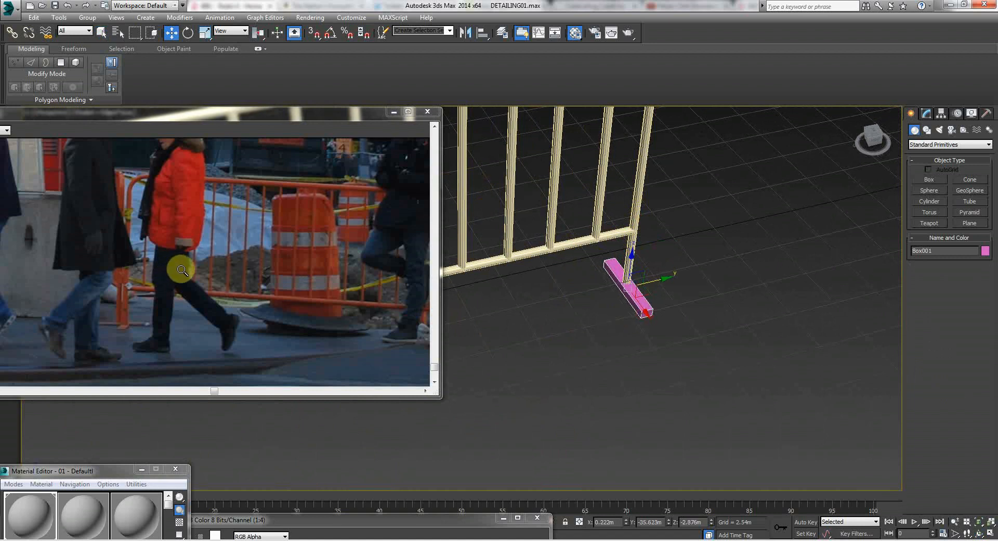
pyautogui.moveTo(643, 310); pyautogui.dragTo(640, 308)
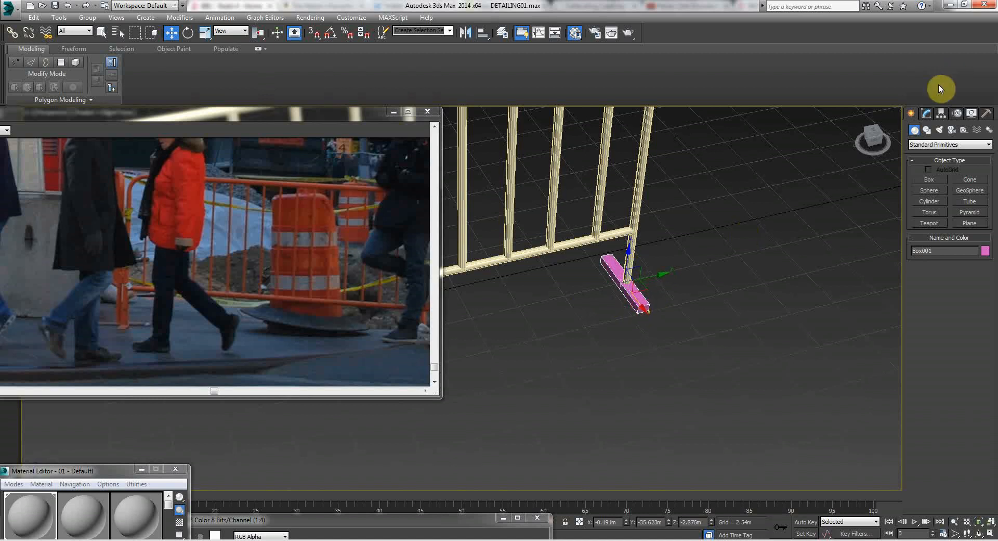
pyautogui.click(930, 115)
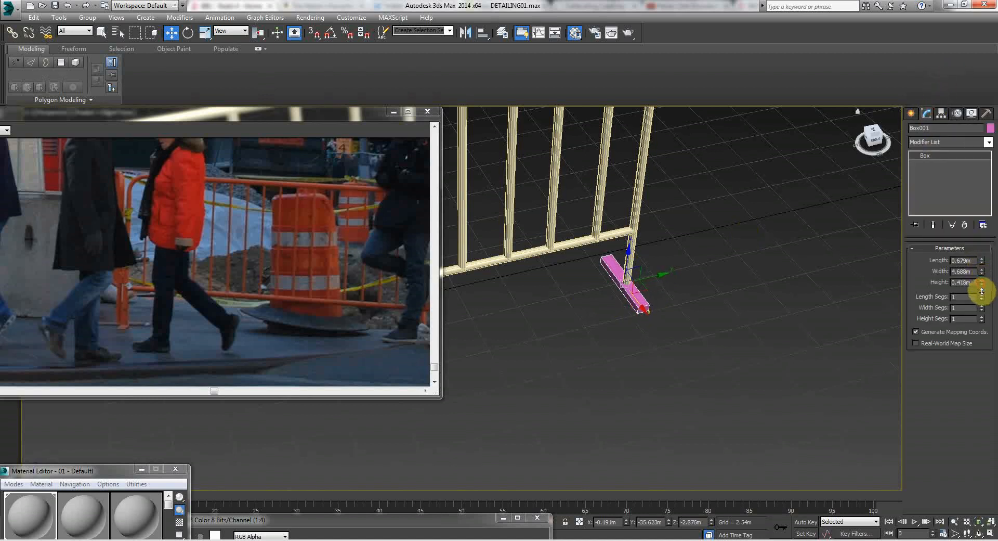
# Set the foot box's height to about 0.203 m and its width to about 5.289 m.
pyautogui.moveTo(981, 291); pyautogui.dragTo(982, 311)
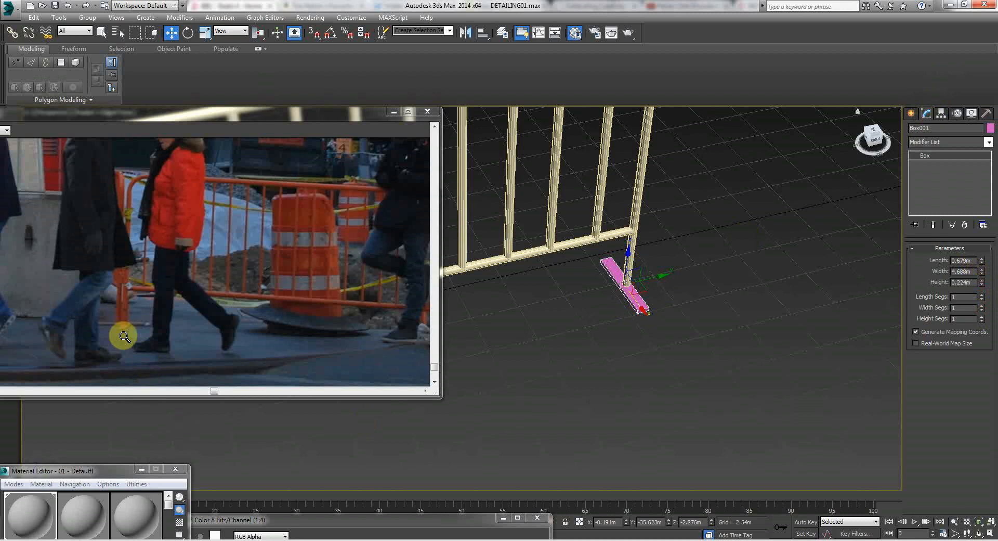
pyautogui.moveTo(982, 285); pyautogui.dragTo(982, 286)
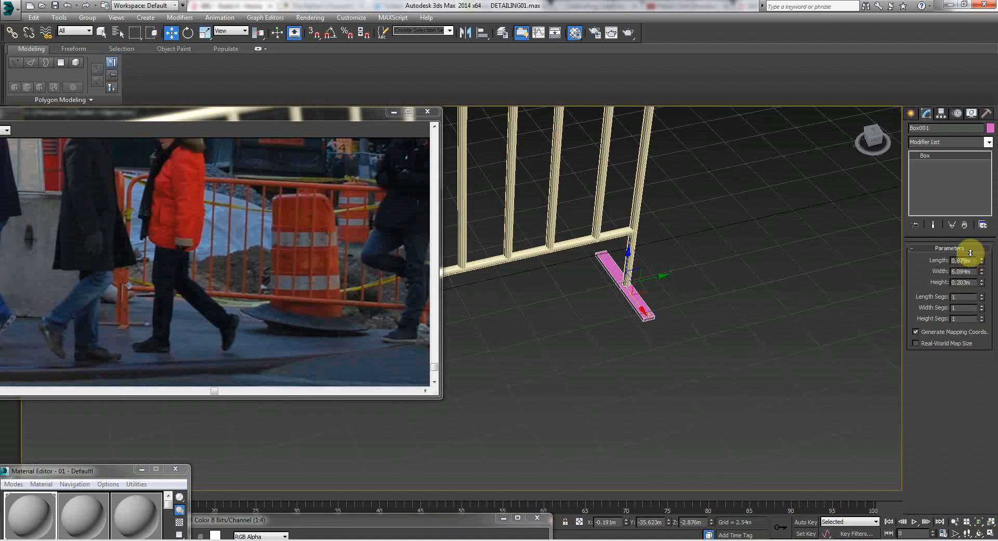
pyautogui.moveTo(970, 253); pyautogui.dragTo(962, 234)
pyautogui.click(647, 417)
pyautogui.keyDown('alt'); pyautogui.moveTo(666, 345); pyautogui.dragTo(482, 356, button='middle'); pyautogui.keyUp('alt')
pyautogui.press('w')
pyautogui.click(512, 422)
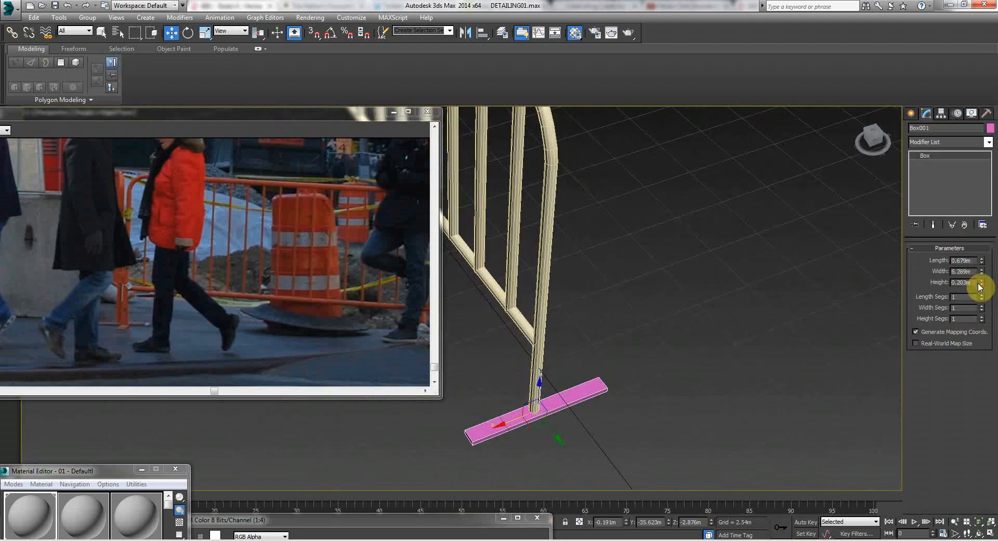
# Narrow the foot box to a length of about 0.491 m and widen it to about 5.66 m.
pyautogui.moveTo(981, 260); pyautogui.dragTo(980, 261)
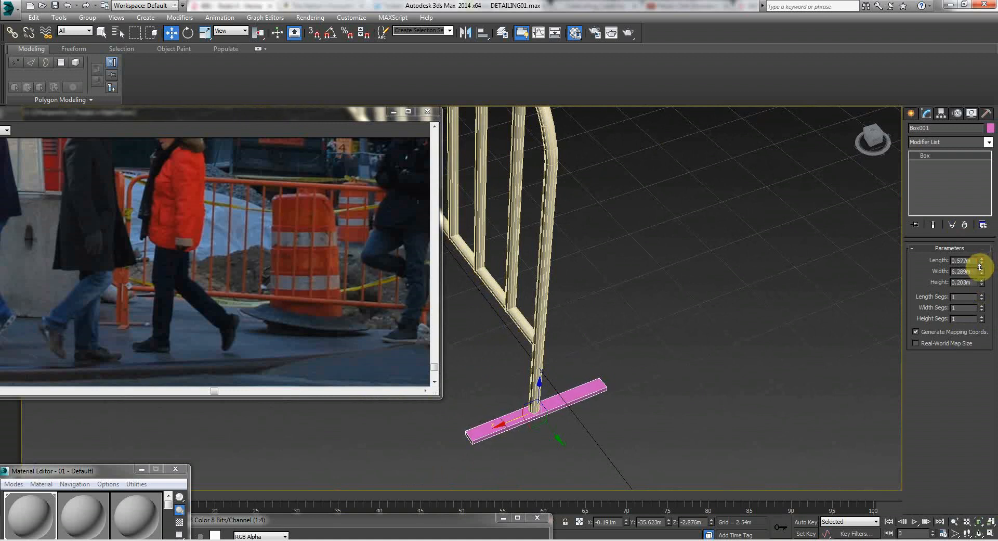
pyautogui.click(709, 372)
pyautogui.click(486, 427)
pyautogui.moveTo(23, 517); pyautogui.dragTo(526, 422)
pyautogui.click(378, 441)
pyautogui.press('Up')
pyautogui.press('Down')
pyautogui.press('Left')
pyautogui.moveTo(417, 442); pyautogui.dragTo(566, 355)
pyautogui.press('Right')
pyautogui.rightClick(570, 357)
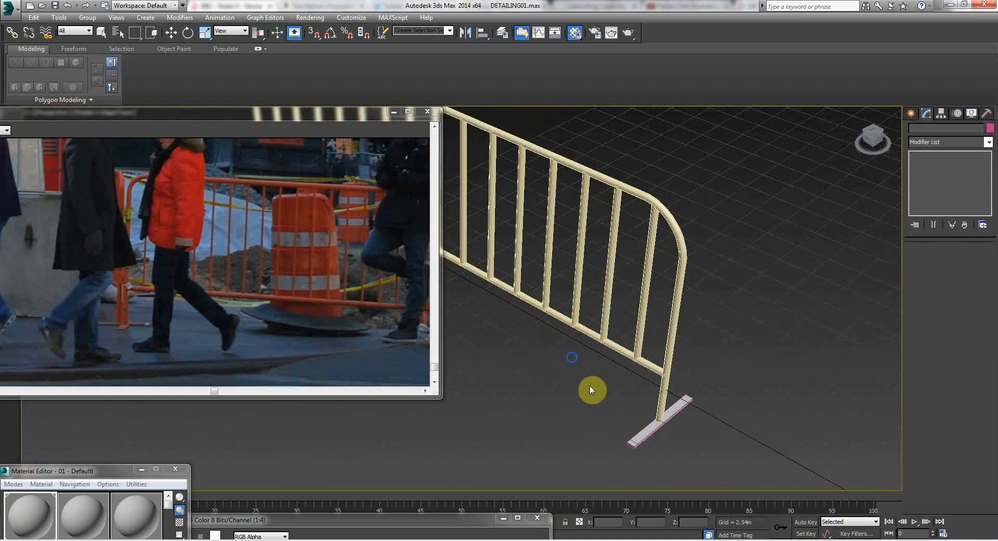
pyautogui.click(643, 437)
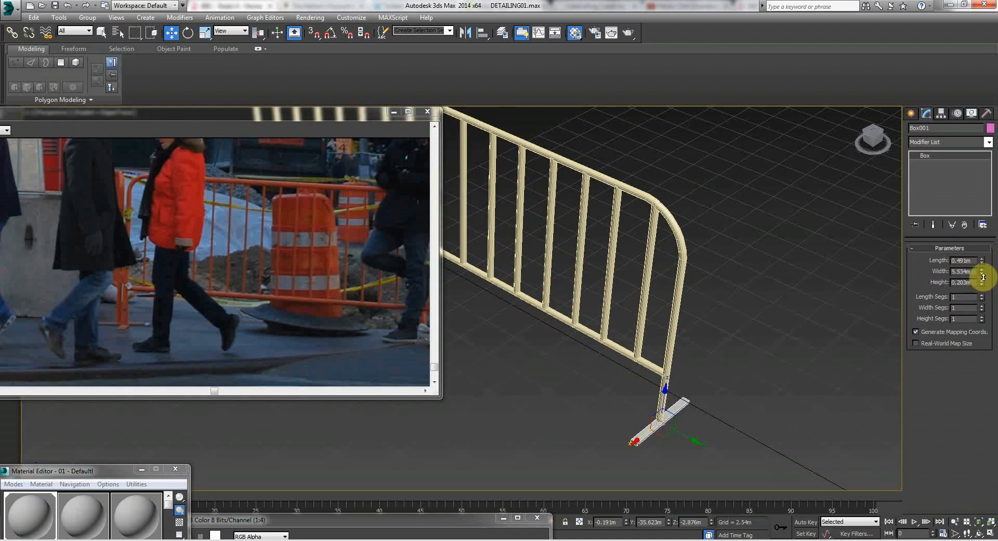
pyautogui.click(713, 392)
# Examine the barrier's end leg and its foot from several angles, comparing the proportions with the reference photo.
pyautogui.scroll(8, 592, 322)
pyautogui.press('Up')
pyautogui.moveTo(588, 301); pyautogui.dragTo(586, 262, button='middle')
pyautogui.moveTo(578, 306); pyautogui.dragTo(624, 283)
pyautogui.press('Down')
pyautogui.press('Left')
pyautogui.press('Up')
pyautogui.press('Down')
pyautogui.moveTo(617, 281); pyautogui.dragTo(542, 412, button='middle')
pyautogui.moveTo(597, 290)
pyautogui.mouseDown()
pyautogui.moveTo(563, 294)
pyautogui.moveTo(591, 306)
pyautogui.mouseUp()
pyautogui.press('Down')
pyautogui.press('Down')
pyautogui.press('Right')
pyautogui.press('Up')
pyautogui.press('Right')
pyautogui.press('Down')
pyautogui.press('Left')
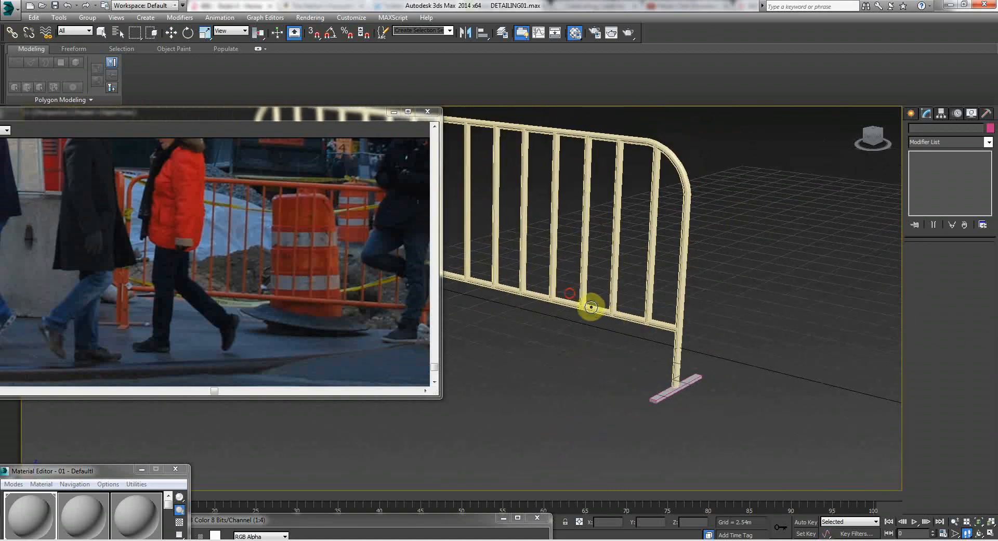
pyautogui.press('Up')
pyautogui.press('Escape')
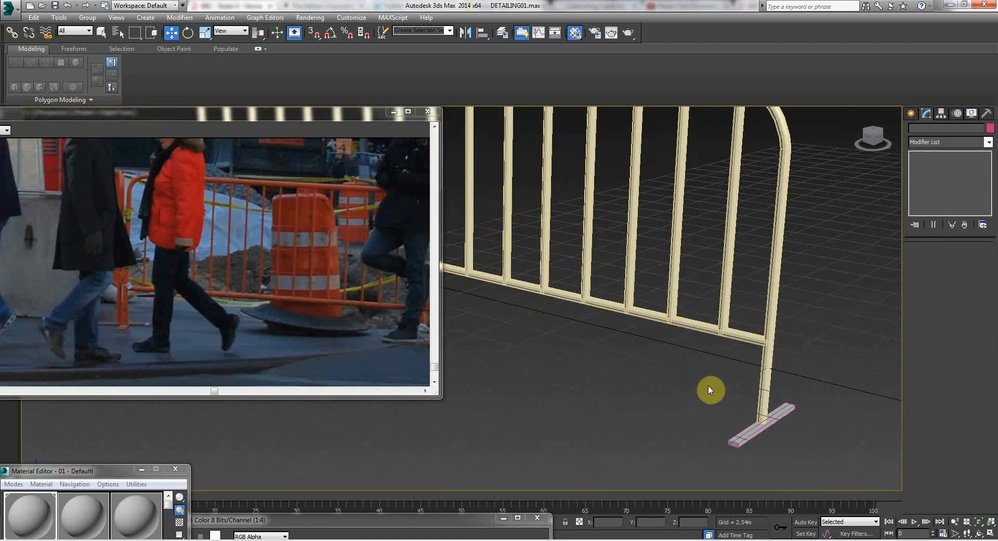
# Reduce the foot box's height to about 0.128 m and shift it slightly along Y to centre it beneath the leg.
pyautogui.click(744, 433)
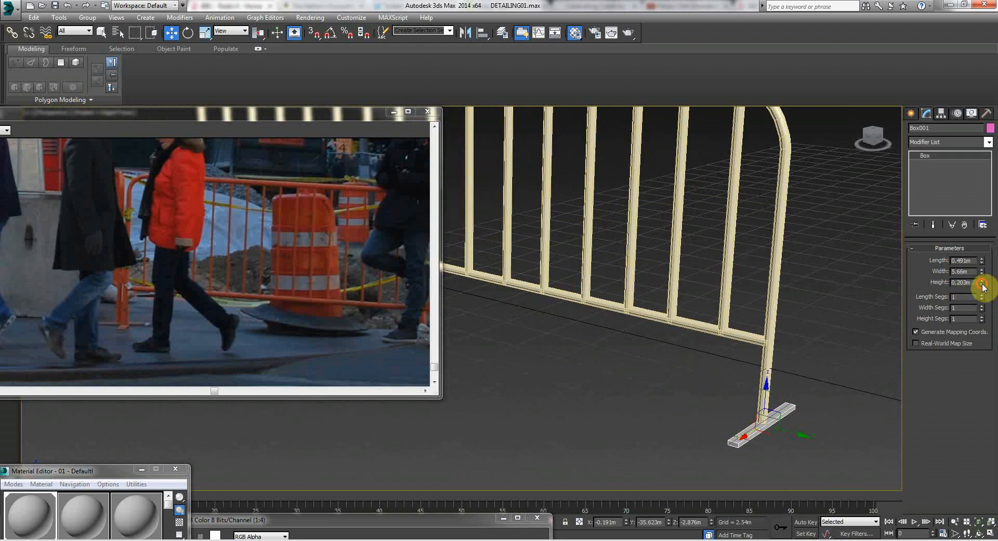
pyautogui.click(608, 438)
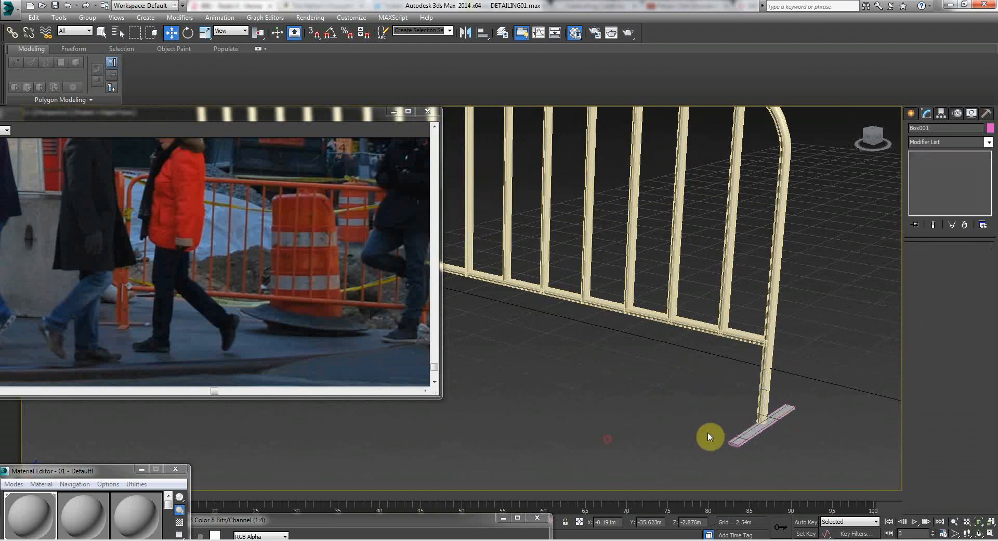
pyautogui.click(765, 424)
pyautogui.scroll(10, 779, 441)
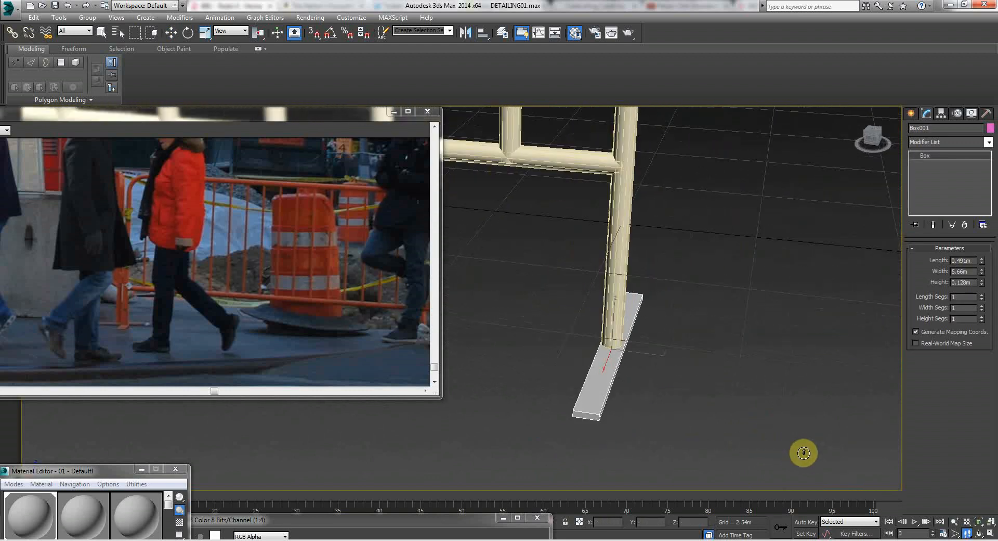
pyautogui.press('w')
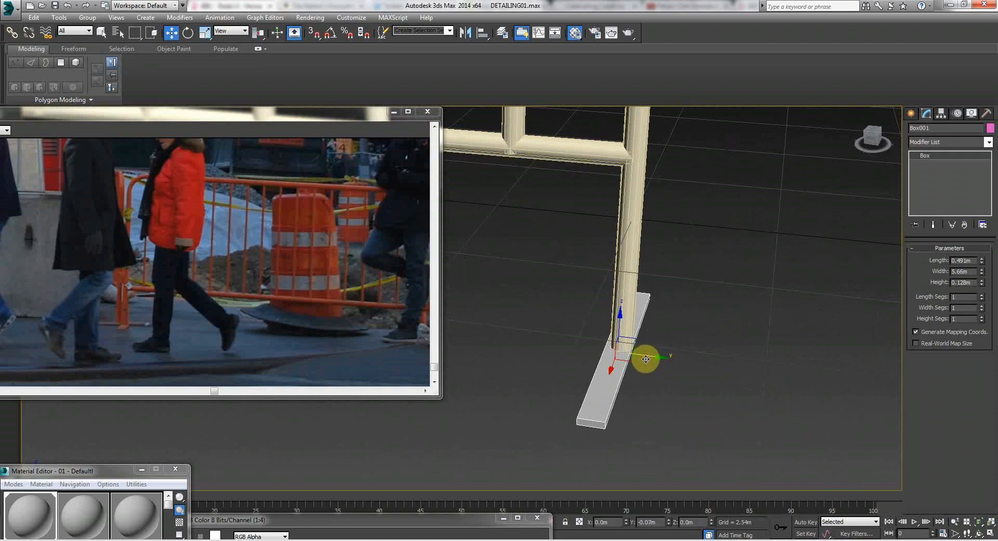
pyautogui.moveTo(647, 358); pyautogui.dragTo(634, 357)
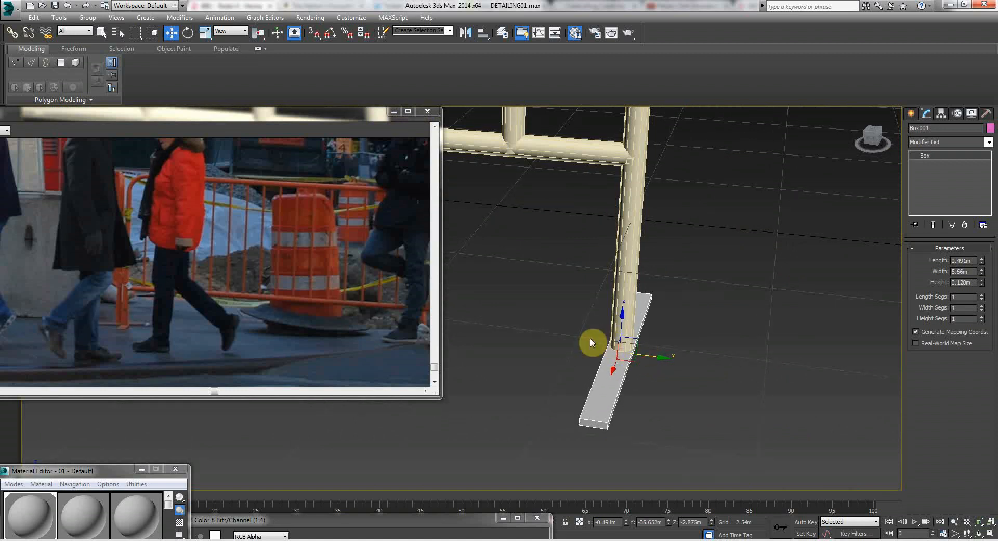
# Rotate the foot box about 30 degrees clockwise in the Top view and centre it on the leg along X.
pyautogui.press('t')
pyautogui.click(573, 352)
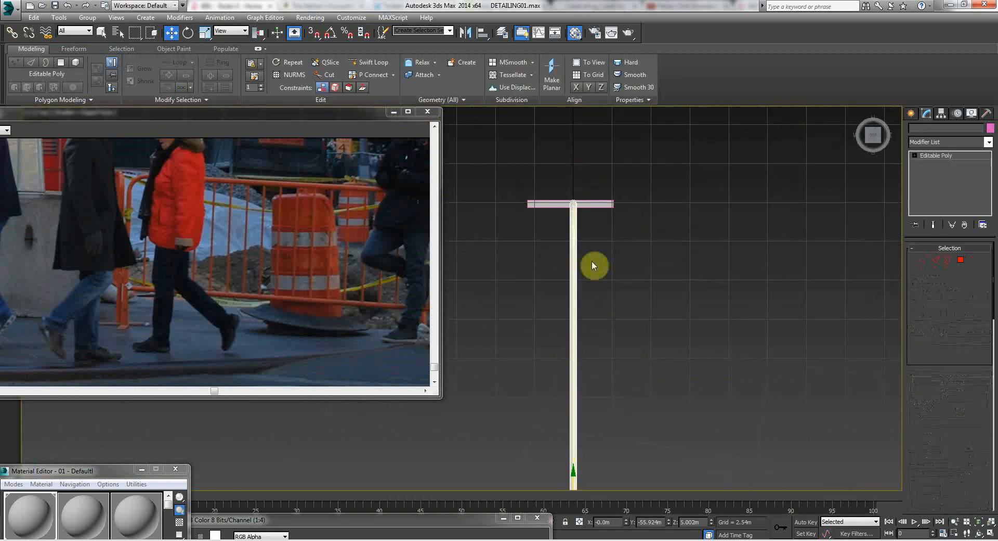
pyautogui.click(585, 203)
pyautogui.rightClick(586, 210)
pyautogui.click(589, 229)
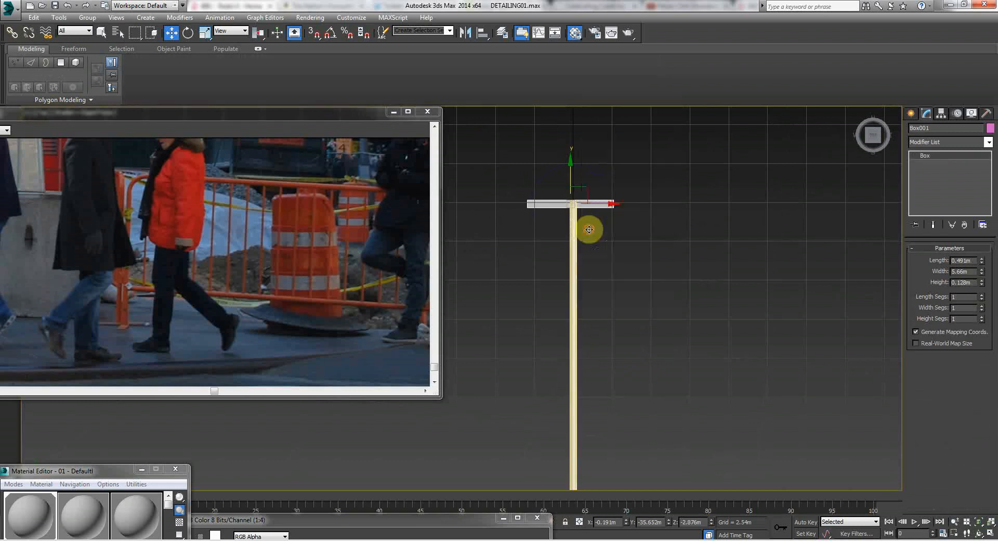
pyautogui.moveTo(524, 228); pyautogui.dragTo(521, 193)
pyautogui.rightClick(572, 223)
pyautogui.click(582, 227)
pyautogui.moveTo(603, 205); pyautogui.dragTo(605, 203)
# Rotate a copy of the foot box about 90 degrees so the two bars cross beneath the leg.
pyautogui.rightClick(572, 222)
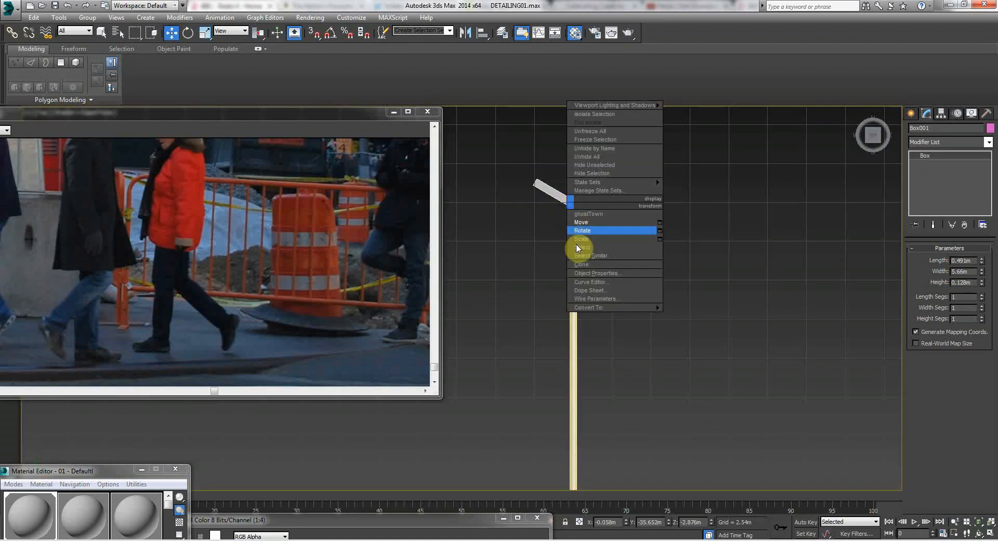
pyautogui.click(580, 236)
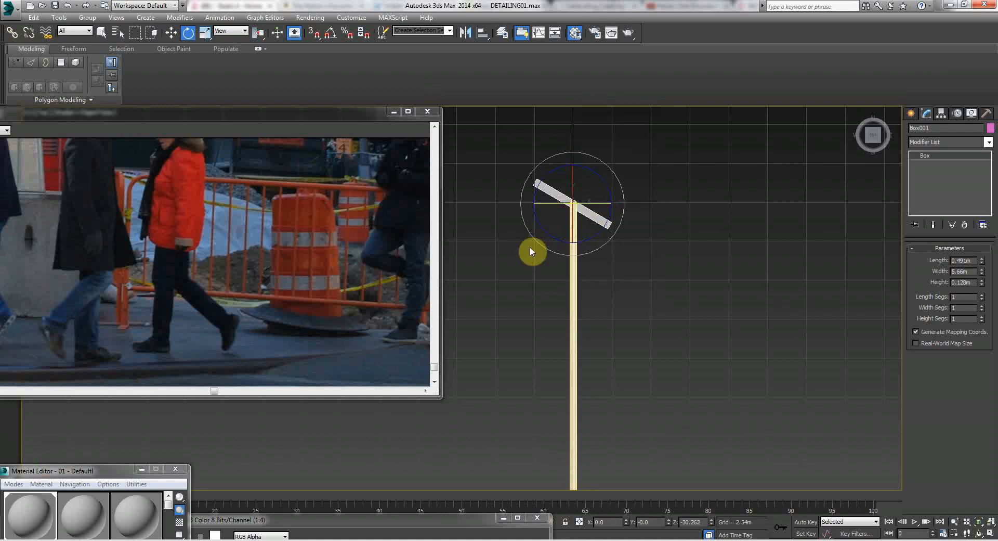
pyautogui.moveTo(538, 240)
pyautogui.keyDown('shift'); pyautogui.mouseDown()
pyautogui.moveTo(516, 163)
pyautogui.moveTo(544, 68)
pyautogui.mouseUp(); pyautogui.keyUp('shift')
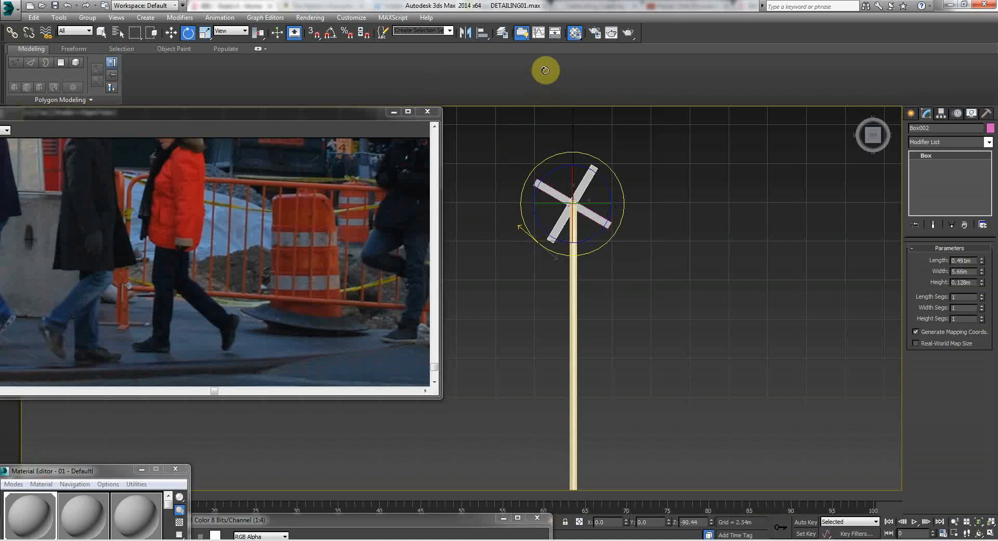
pyautogui.click(499, 319)
pyautogui.click(525, 317)
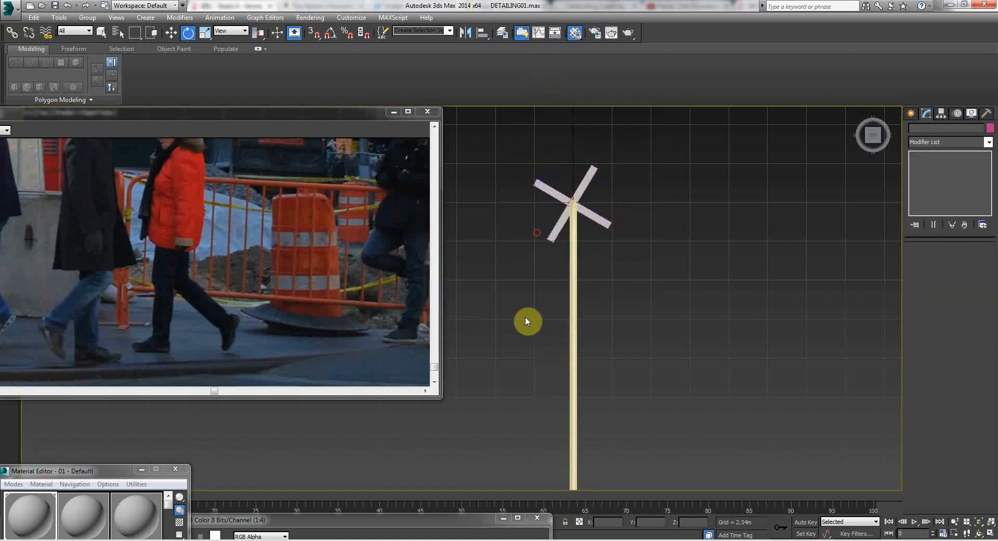
# Select both crossed foot bars and rotate them together into an X symmetric about the barrier.
pyautogui.scroll(-3, 526, 319)
pyautogui.moveTo(514, 222); pyautogui.dragTo(573, 250)
pyautogui.moveTo(507, 227); pyautogui.dragTo(514, 215)
pyautogui.moveTo(548, 287); pyautogui.dragTo(548, 221, button='middle')
# Copy the crossed foot along the barrier and place the copy beneath the leg at the opposite end.
pyautogui.rightClick(548, 222)
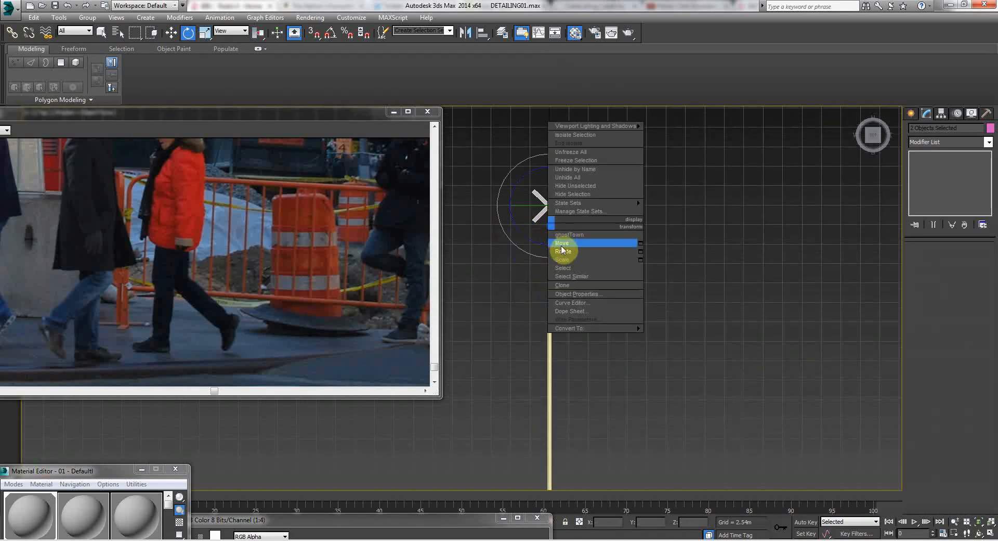
pyautogui.click(560, 244)
pyautogui.keyDown('shift'); pyautogui.moveTo(548, 171); pyautogui.dragTo(566, 436); pyautogui.keyUp('shift')
pyautogui.click(503, 326)
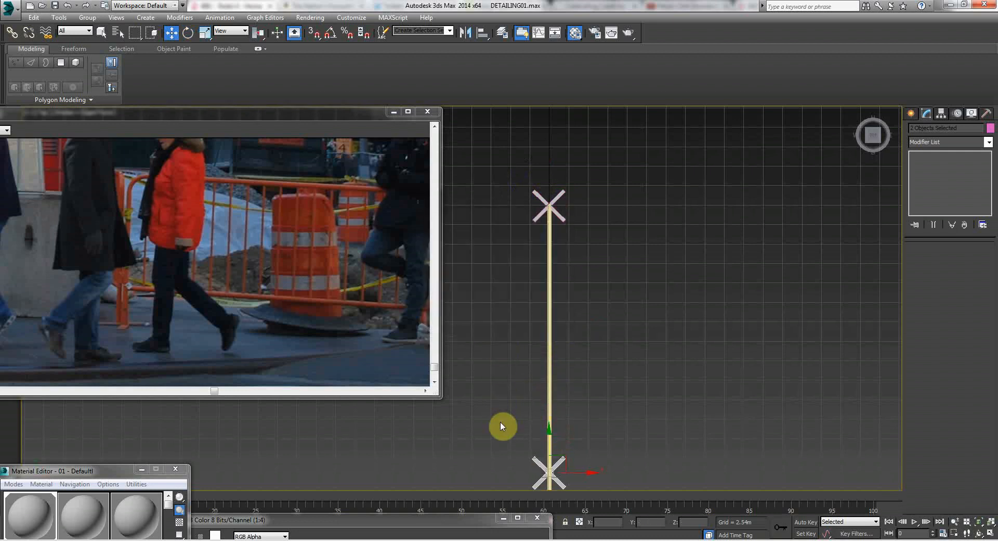
pyautogui.moveTo(500, 421); pyautogui.dragTo(503, 266, button='middle')
pyautogui.moveTo(556, 281); pyautogui.dragTo(550, 319)
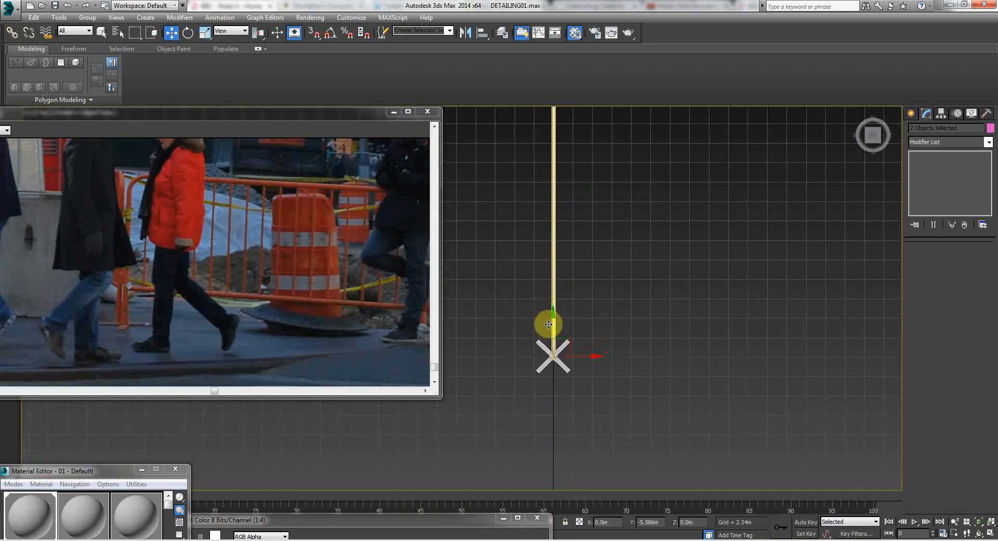
# Move the reference photo aside and assign the first material slot to the barrier frame and all four foot bars.
pyautogui.keyDown('alt'); pyautogui.moveTo(531, 364); pyautogui.dragTo(659, 375, button='middle'); pyautogui.keyUp('alt')
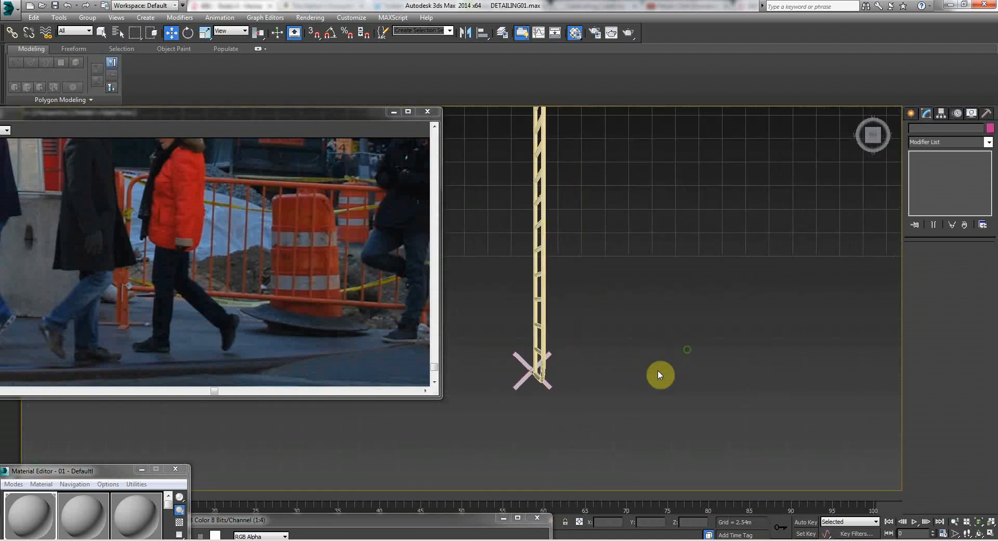
pyautogui.click(979, 534)
pyautogui.moveTo(486, 332); pyautogui.dragTo(568, 289)
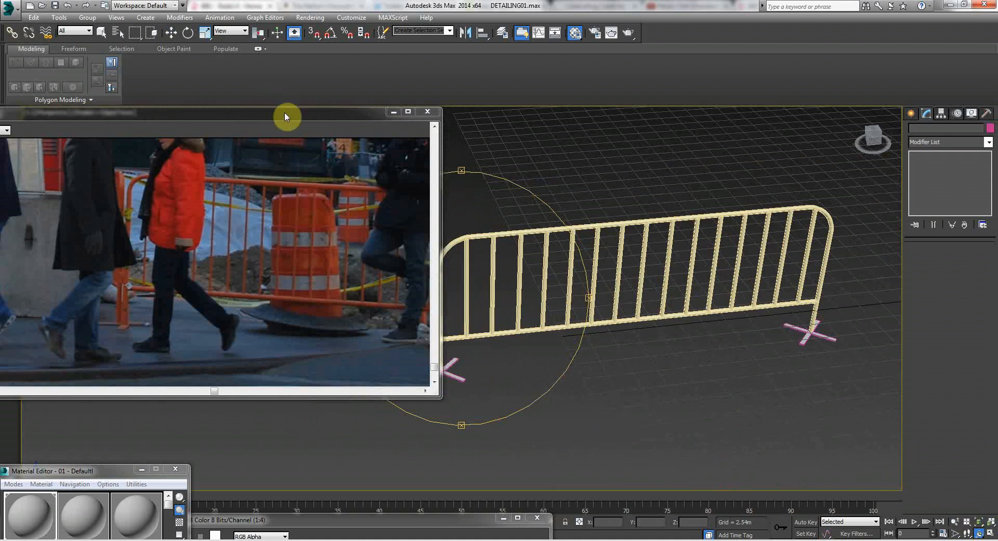
pyautogui.moveTo(285, 117); pyautogui.dragTo(113, 231)
pyautogui.rightClick(291, 151)
pyautogui.moveTo(870, 406); pyautogui.dragTo(869, 406)
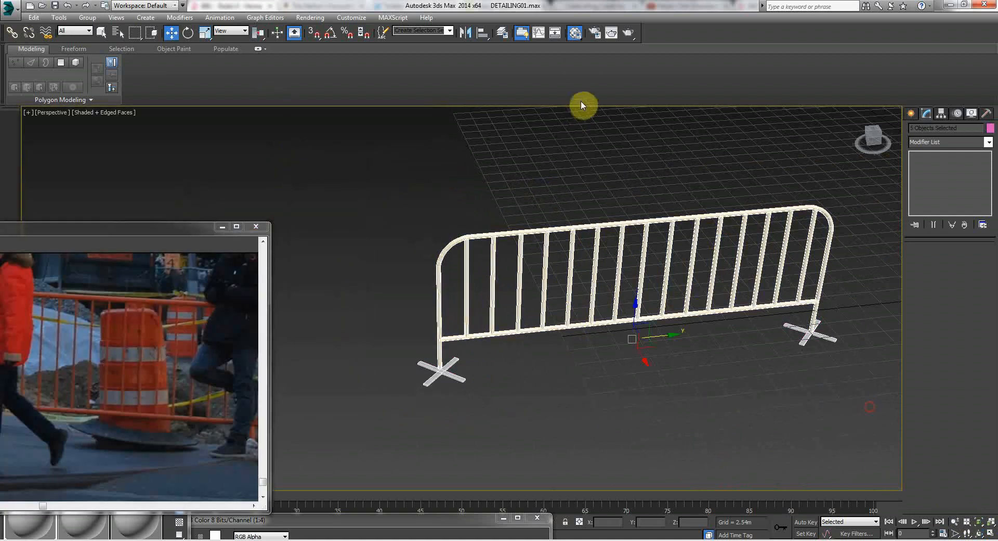
pyautogui.click(574, 35)
pyautogui.click(39, 519)
pyautogui.moveTo(38, 516); pyautogui.dragTo(439, 315)
pyautogui.press('Return')
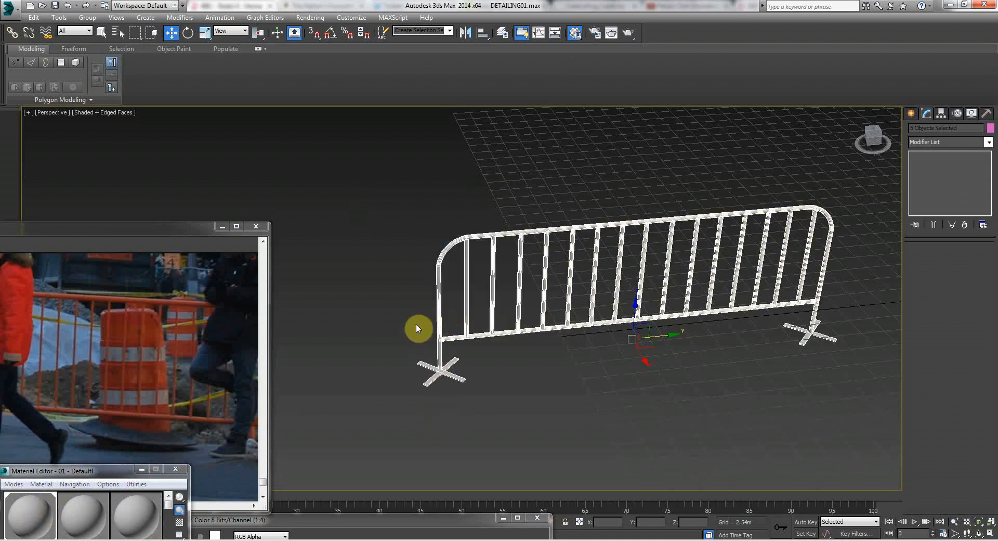
# Set the object colour of the barrier frame and its foot bars to black.
pyautogui.click(990, 129)
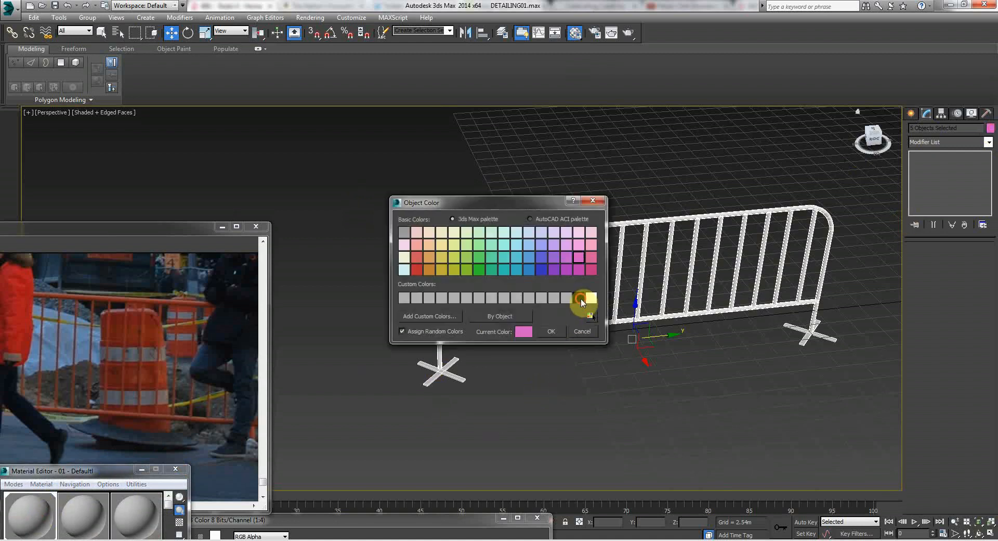
pyautogui.click(539, 336)
pyautogui.click(391, 297)
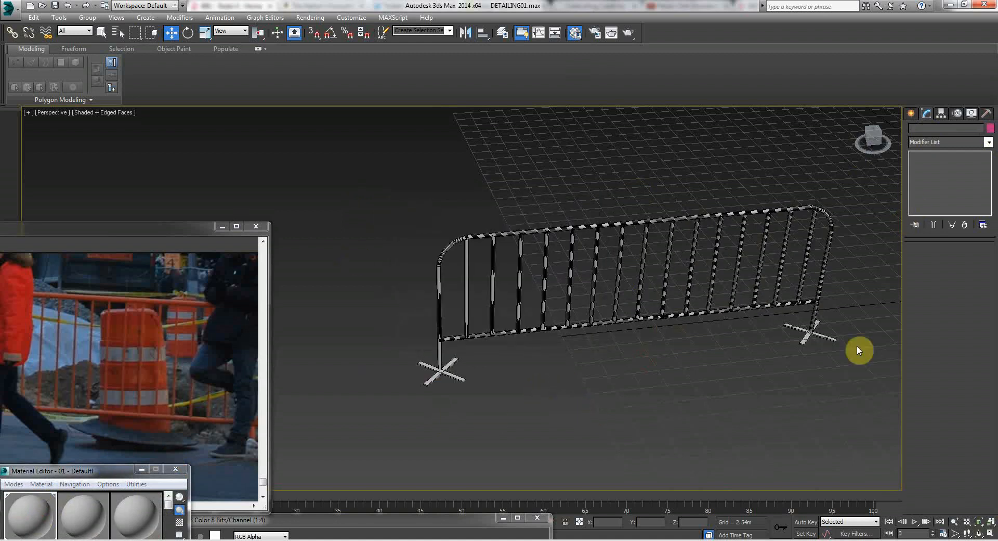
# Select the barrier frame in Perspective and rename it BARRIER.
pyautogui.moveTo(443, 357); pyautogui.dragTo(396, 338, button='middle')
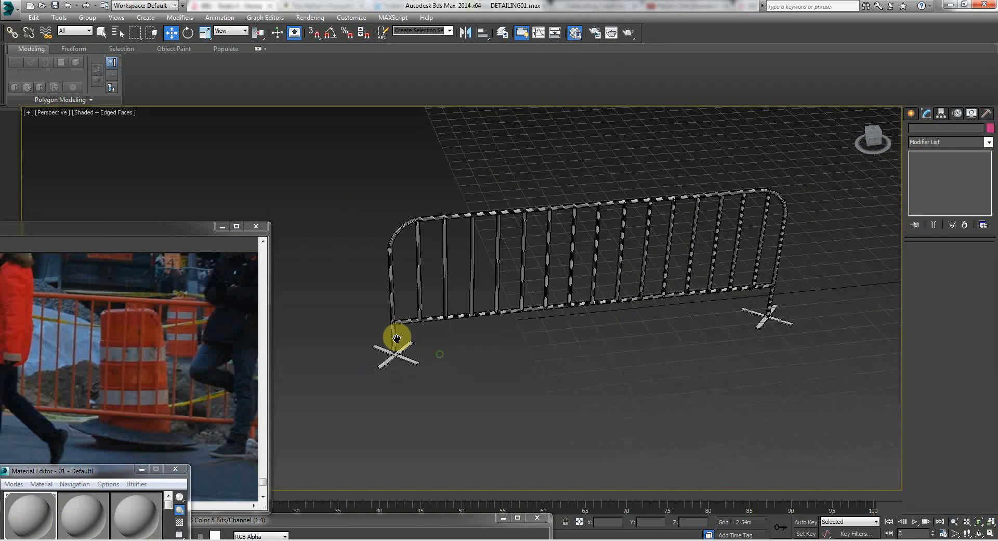
pyautogui.click(979, 534)
pyautogui.moveTo(517, 368)
pyautogui.mouseDown()
pyautogui.moveTo(530, 348)
pyautogui.moveTo(584, 334)
pyautogui.moveTo(522, 361)
pyautogui.mouseUp()
pyautogui.rightClick(521, 360)
pyautogui.click(397, 234)
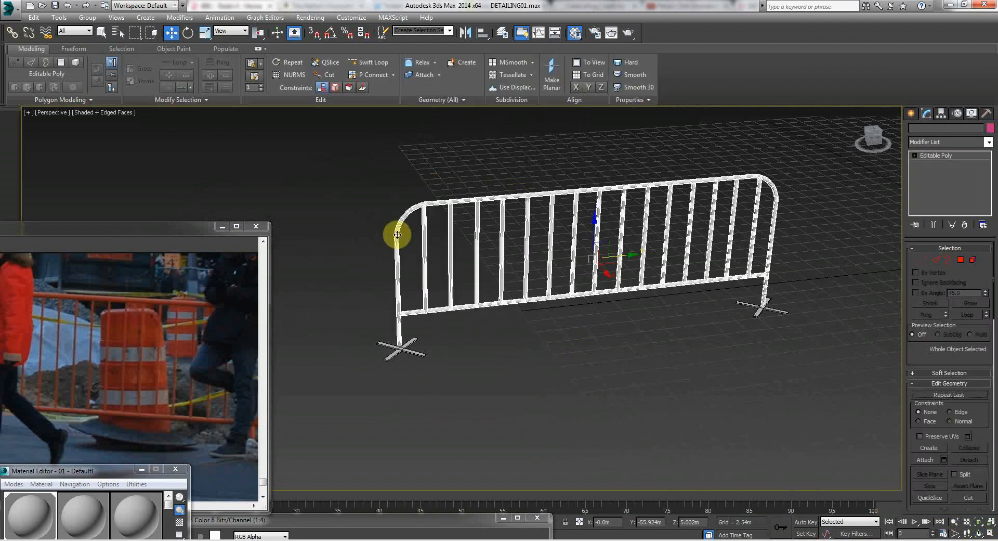
pyautogui.click(958, 128)
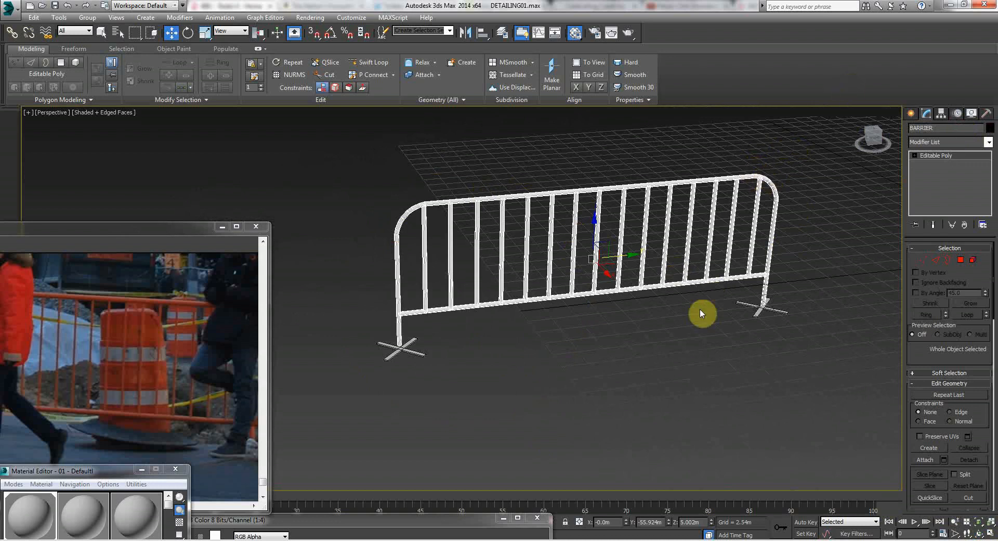
pyautogui.click(684, 339)
# Attach all four foot bars to the BARRIER frame, end attaching and reselect the combined object.
pyautogui.click(611, 188)
pyautogui.click(934, 459)
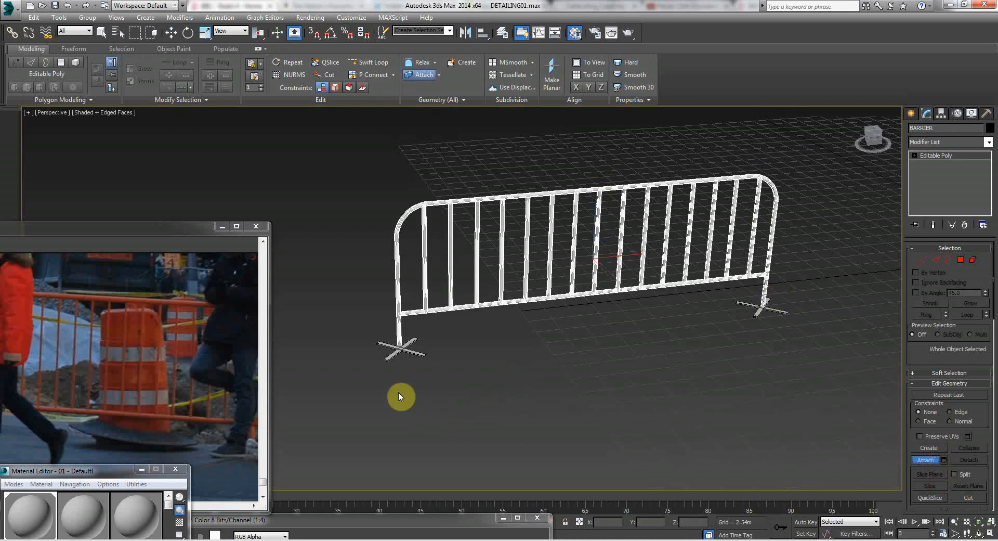
pyautogui.click(383, 343)
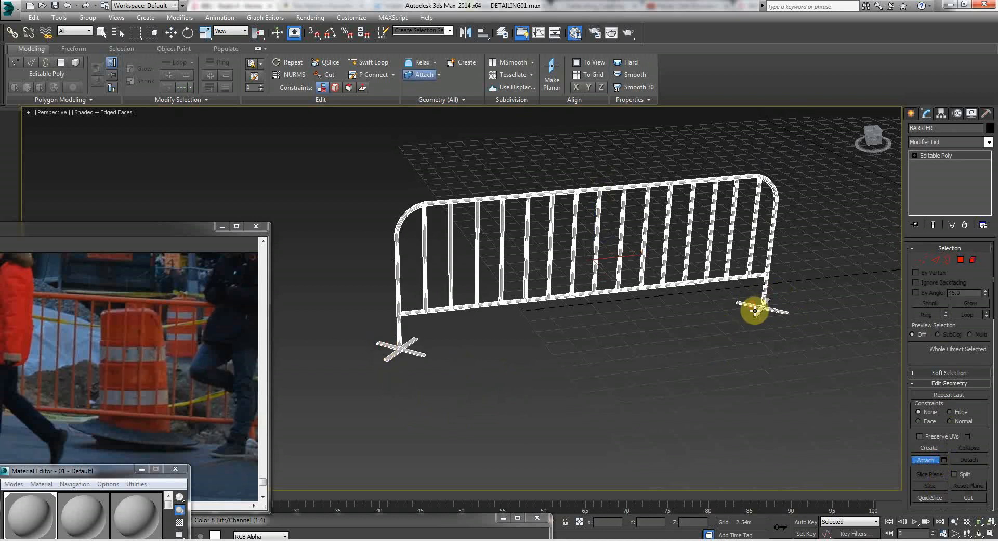
pyautogui.click(915, 156)
pyautogui.click(938, 163)
pyautogui.click(939, 156)
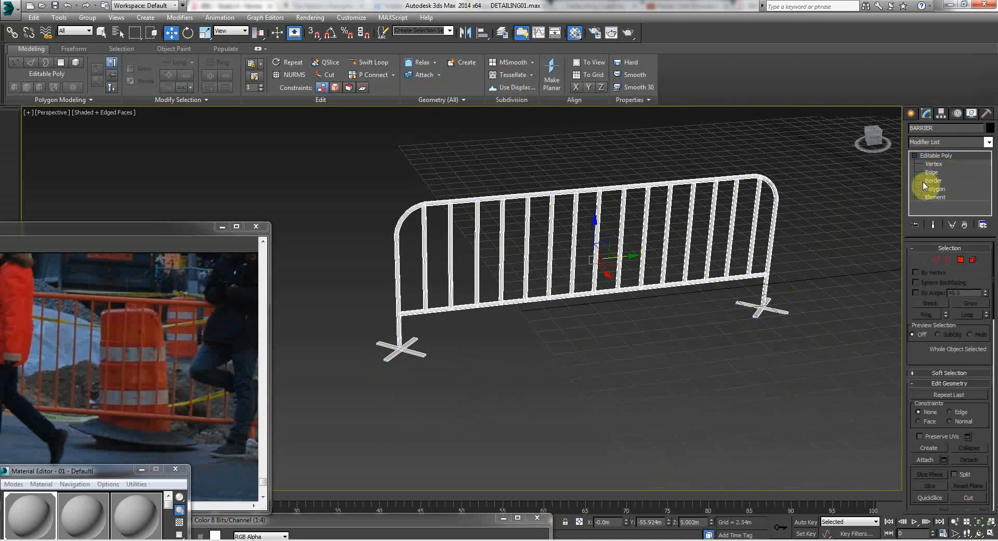
pyautogui.click(831, 344)
pyautogui.click(593, 255)
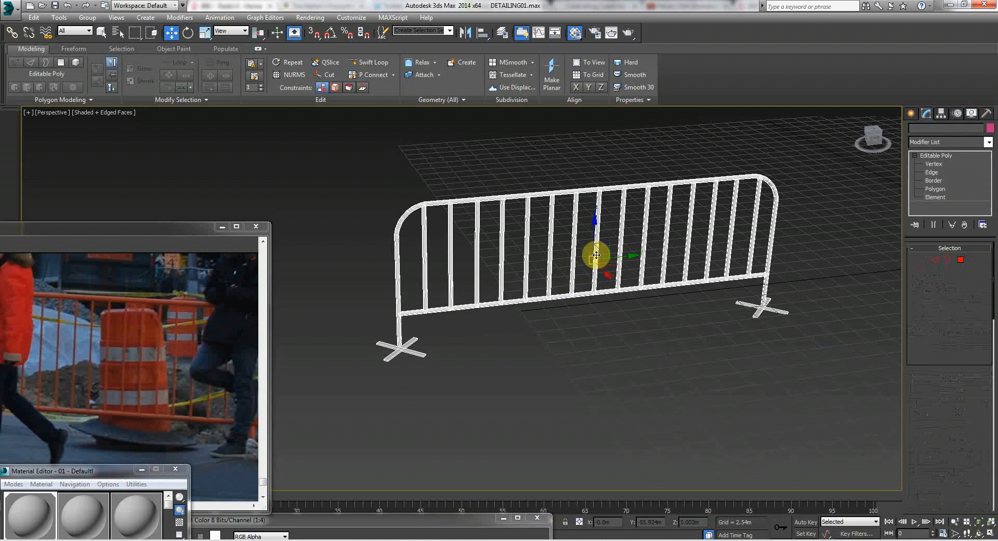
# In the Left view, move the bottom vertices of the barrier's left leg down onto its crossed foot.
pyautogui.press('l')
pyautogui.scroll(8, 345, 372)
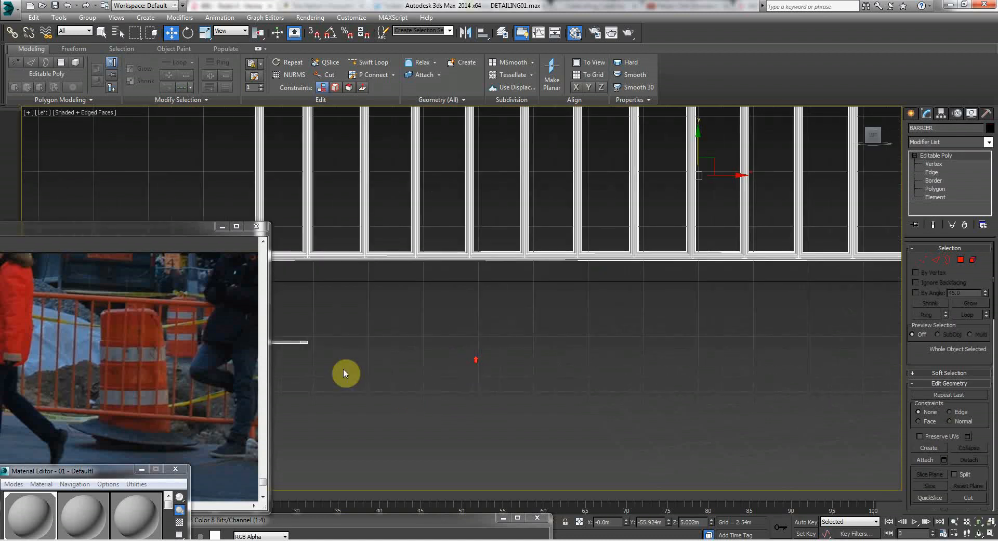
pyautogui.scroll(3, 431, 332)
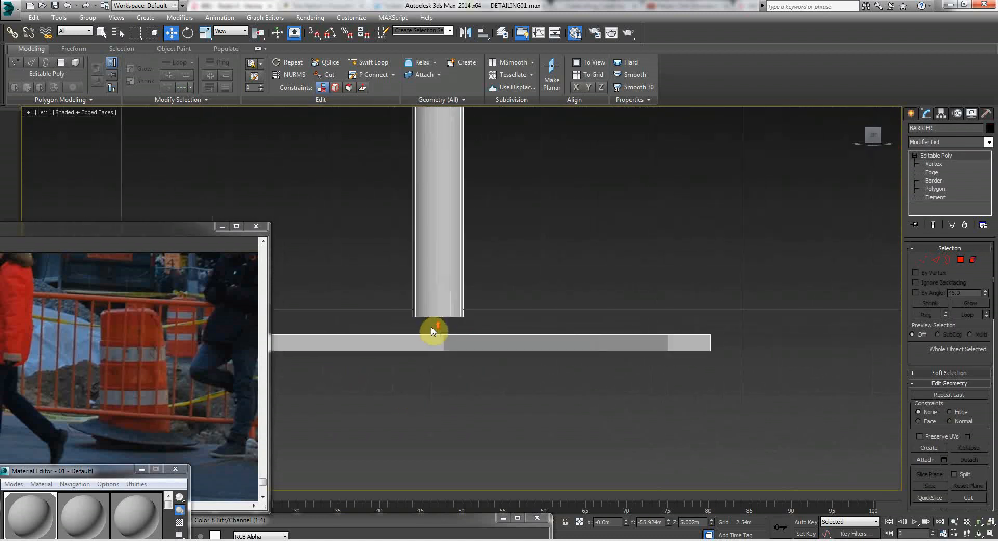
pyautogui.click(923, 260)
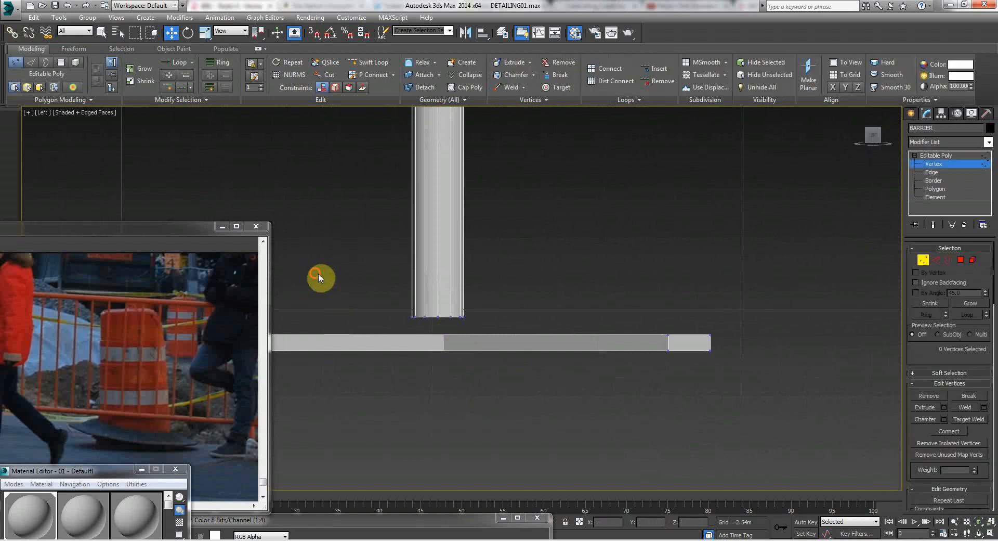
pyautogui.scroll(-10, 506, 345)
pyautogui.moveTo(530, 338); pyautogui.dragTo(475, 325)
pyautogui.scroll(8, 510, 343)
pyautogui.moveTo(667, 454); pyautogui.dragTo(668, 453)
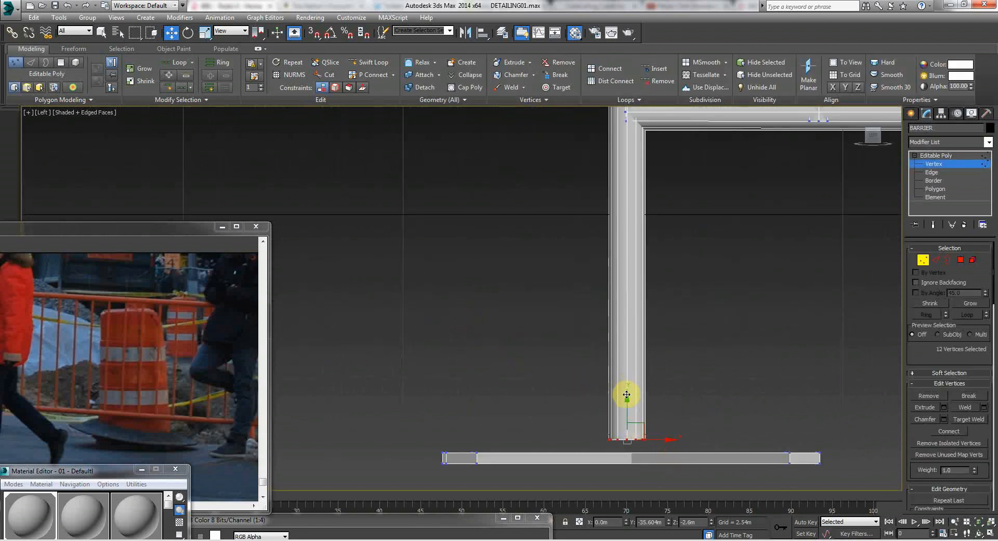
# Move the bottom vertices of the barrier's right leg down onto its foot, then end vertex editing and deselect the barrier.
pyautogui.scroll(-8, 645, 374)
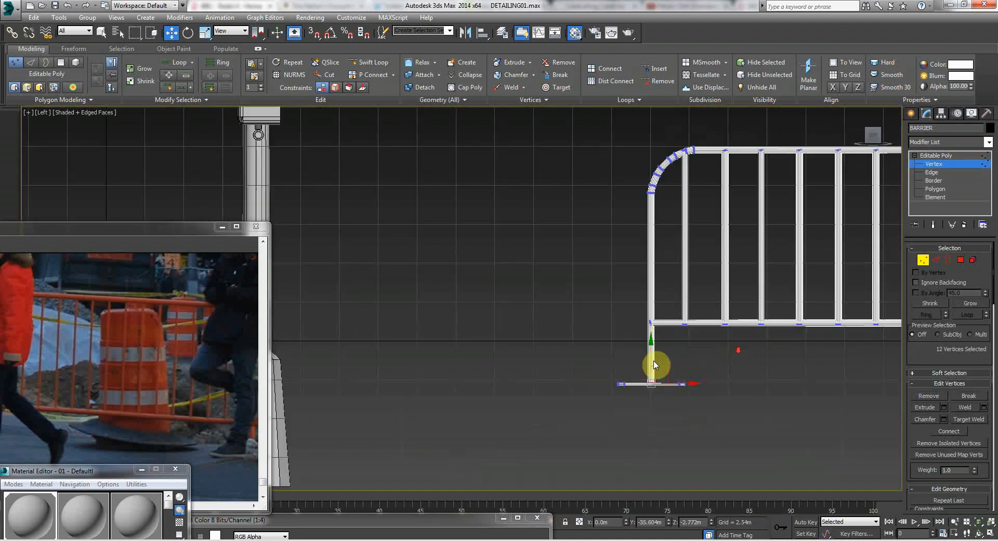
pyautogui.scroll(4, 694, 361)
pyautogui.scroll(5, 694, 360)
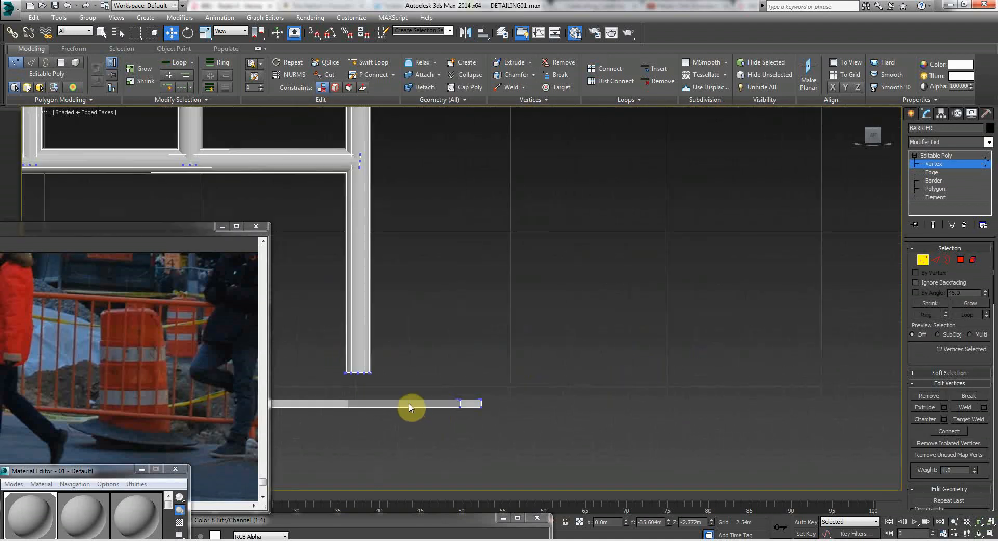
pyautogui.moveTo(410, 387); pyautogui.dragTo(410, 387)
pyautogui.moveTo(361, 345); pyautogui.dragTo(366, 400)
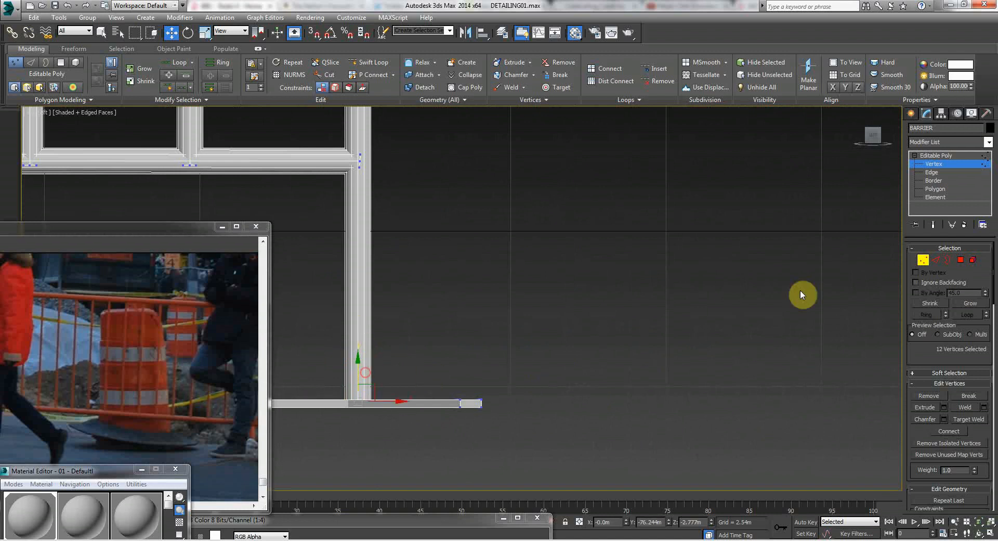
pyautogui.click(927, 260)
pyautogui.click(566, 382)
# Examine the barrier and traffic light from several angles in Perspective, including a walkthrough at street level.
pyautogui.press('p')
pyautogui.moveTo(665, 293); pyautogui.dragTo(784, 318, button='middle')
pyautogui.scroll(-5, 754, 315)
pyautogui.scroll(-5, 628, 307)
pyautogui.moveTo(628, 308); pyautogui.dragTo(650, 329, button='middle')
pyautogui.click(976, 533)
pyautogui.moveTo(537, 360); pyautogui.dragTo(362, 368)
pyautogui.press('Up')
pyautogui.press('Down')
pyautogui.press('Left')
pyautogui.moveTo(540, 273); pyautogui.dragTo(541, 261)
pyautogui.press('g')
pyautogui.moveTo(553, 357); pyautogui.dragTo(553, 374)
pyautogui.press('Left')
pyautogui.moveTo(604, 350); pyautogui.dragTo(670, 326)
pyautogui.press('Up')
pyautogui.press('Right')
pyautogui.press('Up')
pyautogui.press('Down')
pyautogui.press('Up')
pyautogui.rightClick(656, 321)
pyautogui.moveTo(497, 333); pyautogui.dragTo(493, 269, button='middle')
pyautogui.press('Up')
pyautogui.press('Down')
pyautogui.press('Right')
pyautogui.press('Up')
pyautogui.moveTo(512, 271)
pyautogui.mouseDown()
pyautogui.moveTo(510, 263)
pyautogui.moveTo(515, 274)
pyautogui.moveTo(522, 267)
pyautogui.mouseUp()
pyautogui.press('Down')
pyautogui.press('Left')
pyautogui.press('Up')
pyautogui.press('Up')
pyautogui.press('Down')
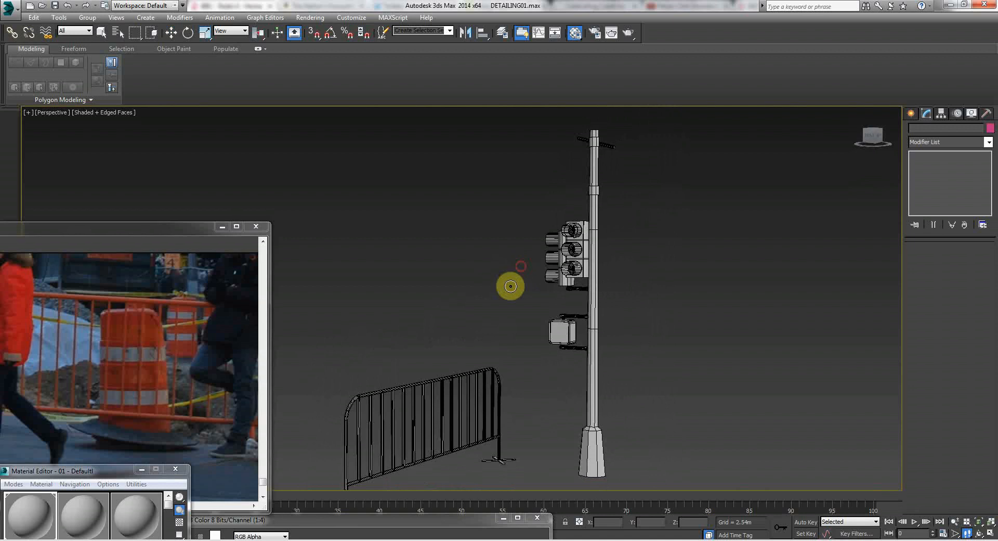
pyautogui.rightClick(491, 340)
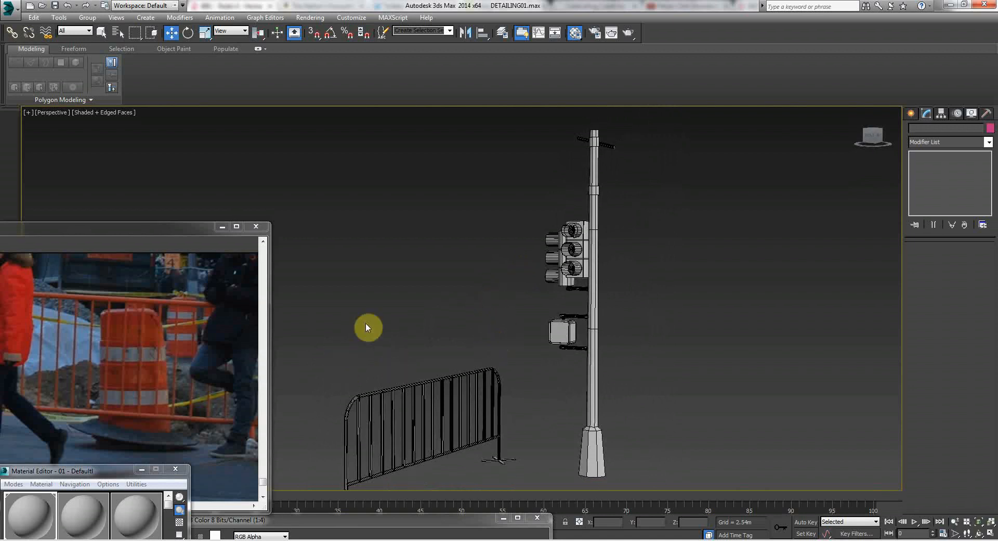
# Select the barrier fence and rename it ORANGEBARRIER.
pyautogui.click(470, 371)
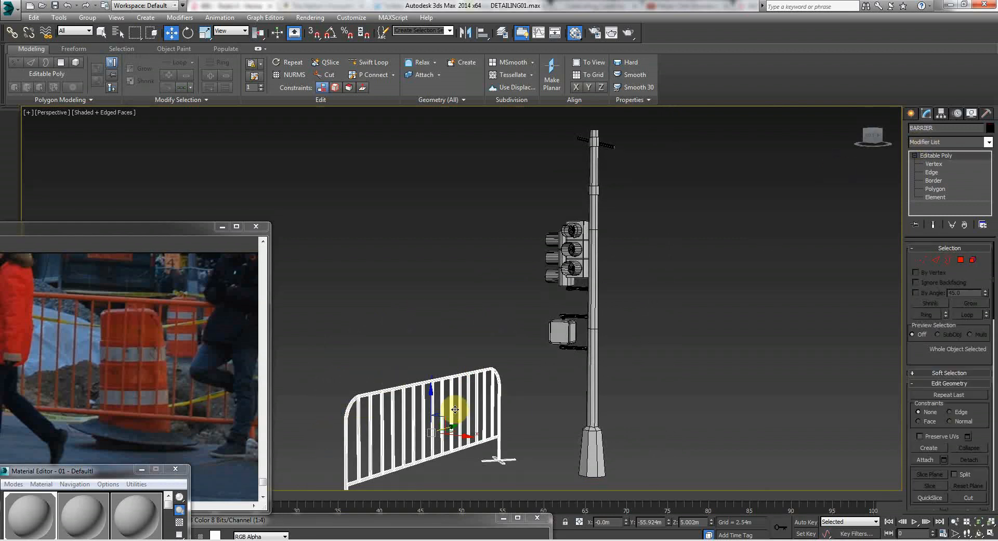
pyautogui.click(446, 238)
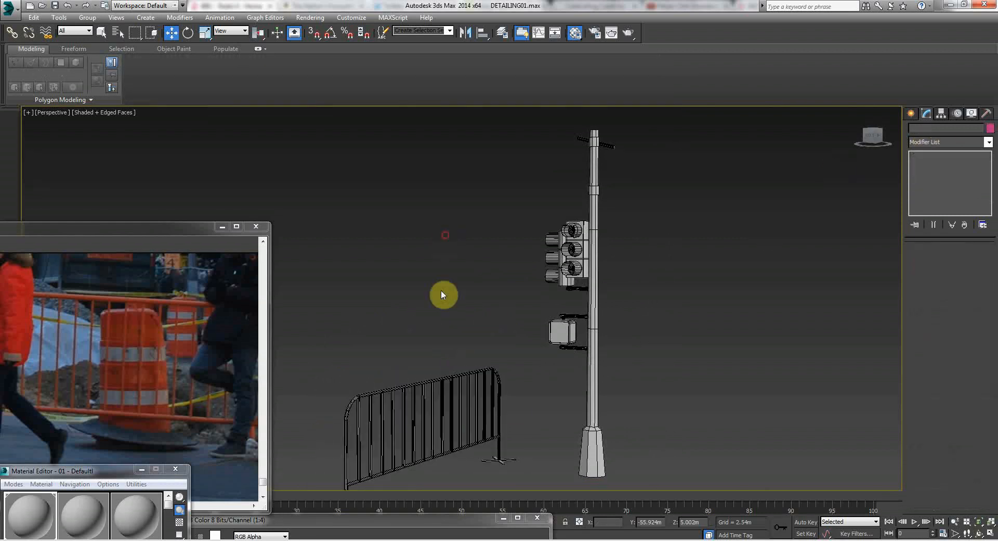
pyautogui.click(420, 383)
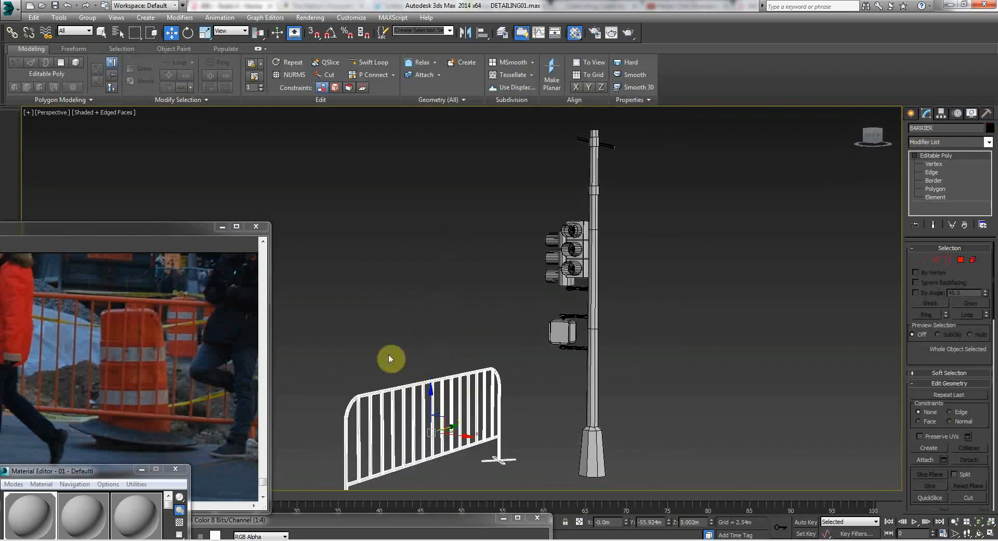
pyautogui.click(432, 275)
pyautogui.click(450, 383)
pyautogui.click(942, 129)
pyautogui.click(805, 229)
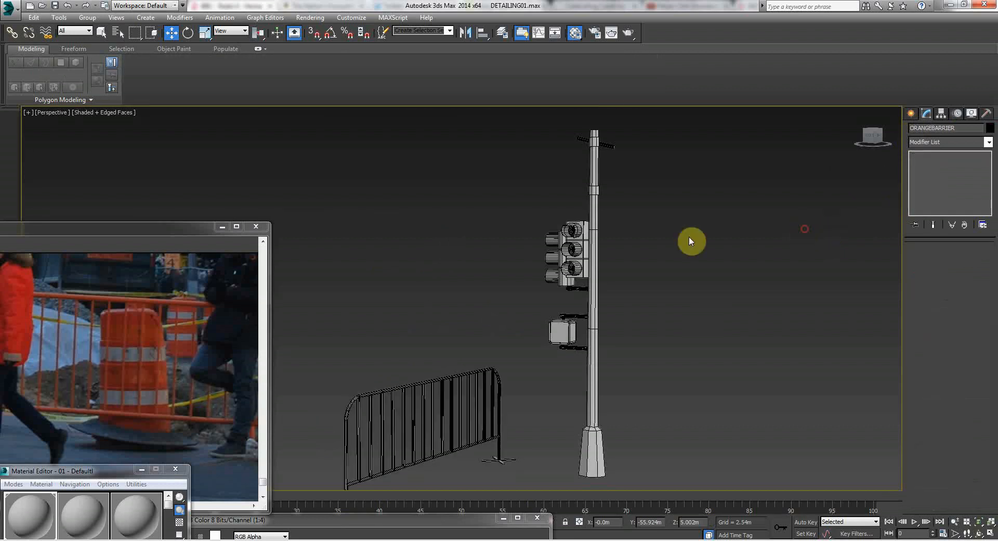
# Rename the front traffic lamp group on the pole LAMPCOMPLETE.
pyautogui.click(570, 255)
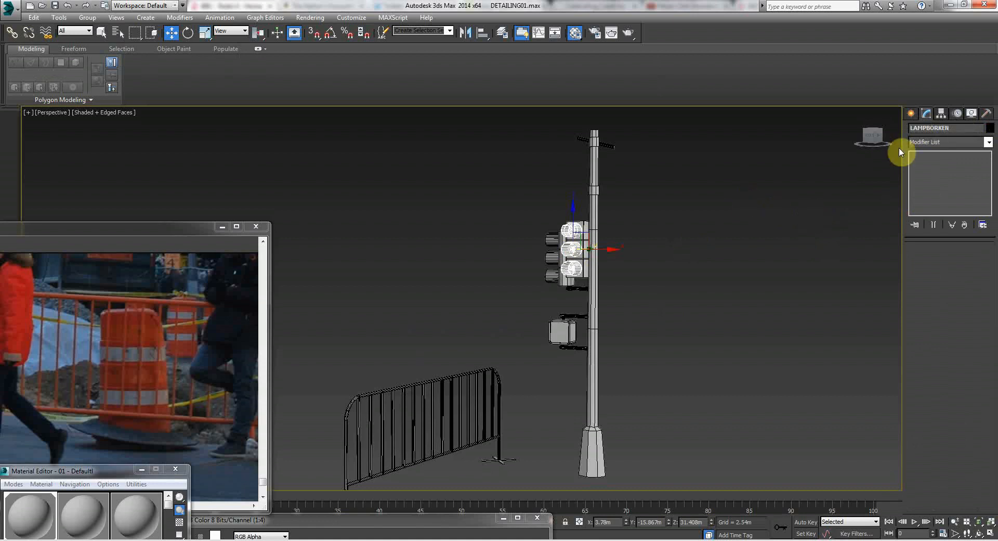
pyautogui.doubleClick(929, 129)
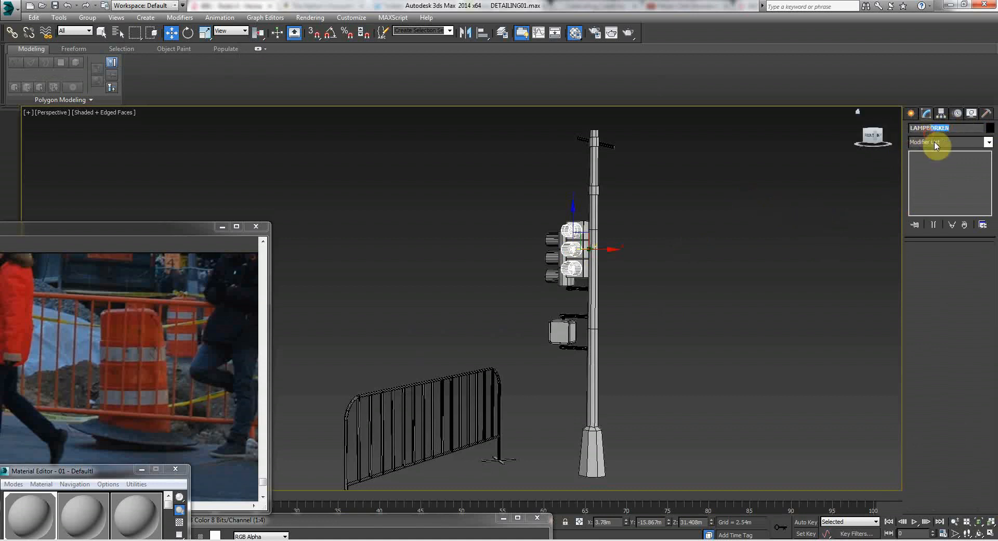
pyautogui.click(777, 252)
pyautogui.click(576, 255)
pyautogui.moveTo(576, 254); pyautogui.dragTo(630, 254)
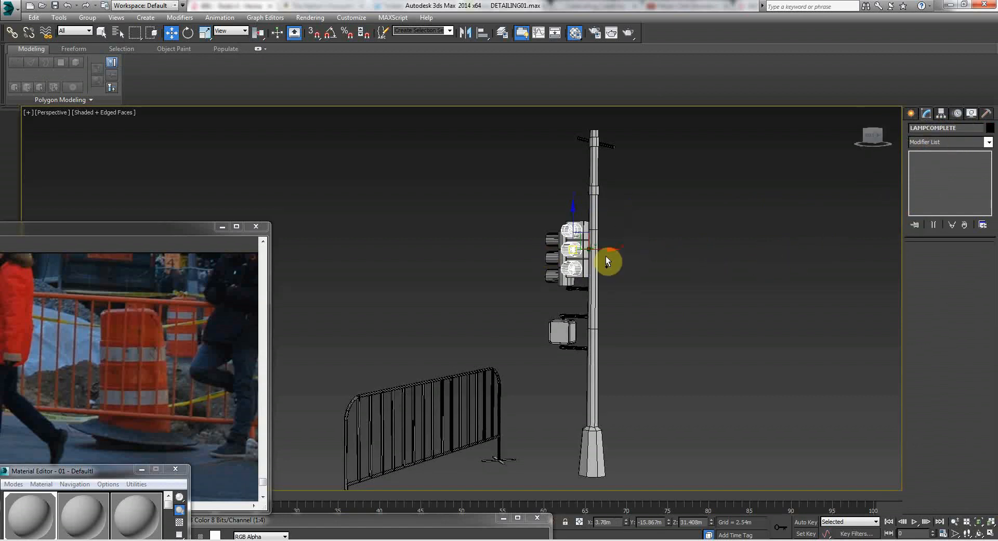
# Select the pole together with all its traffic lamps and group them as LIGHTCOMPLETE.
pyautogui.click(588, 235)
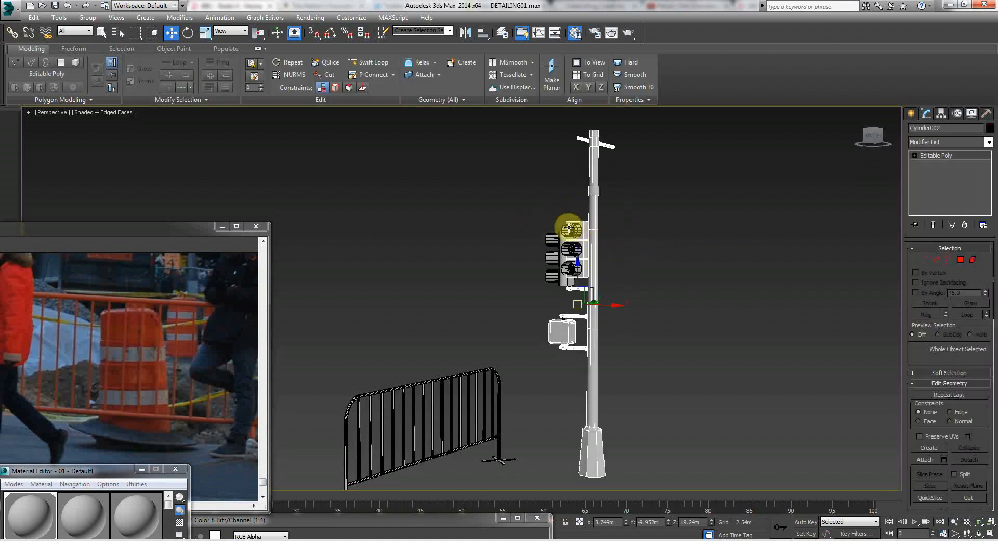
pyautogui.moveTo(543, 117); pyautogui.dragTo(698, 498)
pyautogui.click(87, 17)
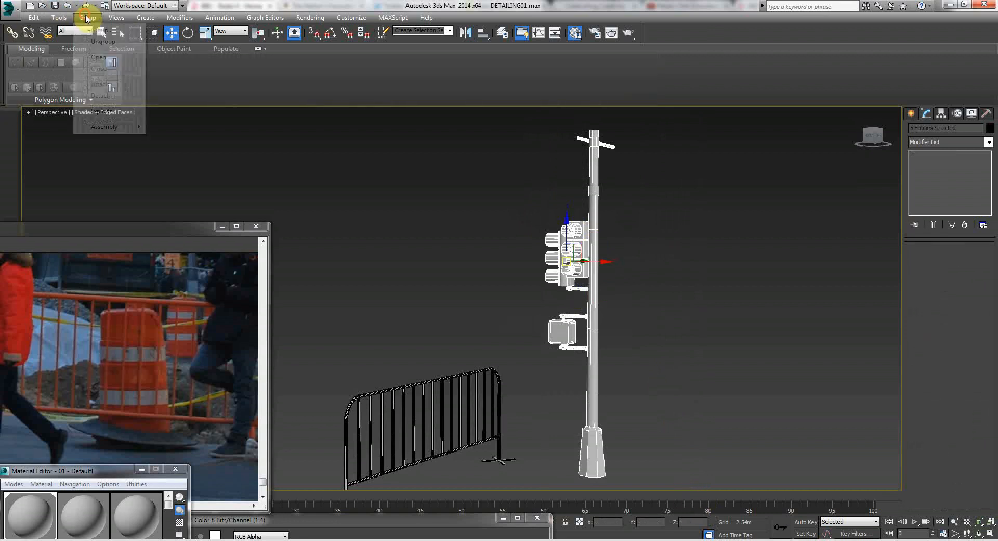
pyautogui.click(89, 29)
pyautogui.write('L')
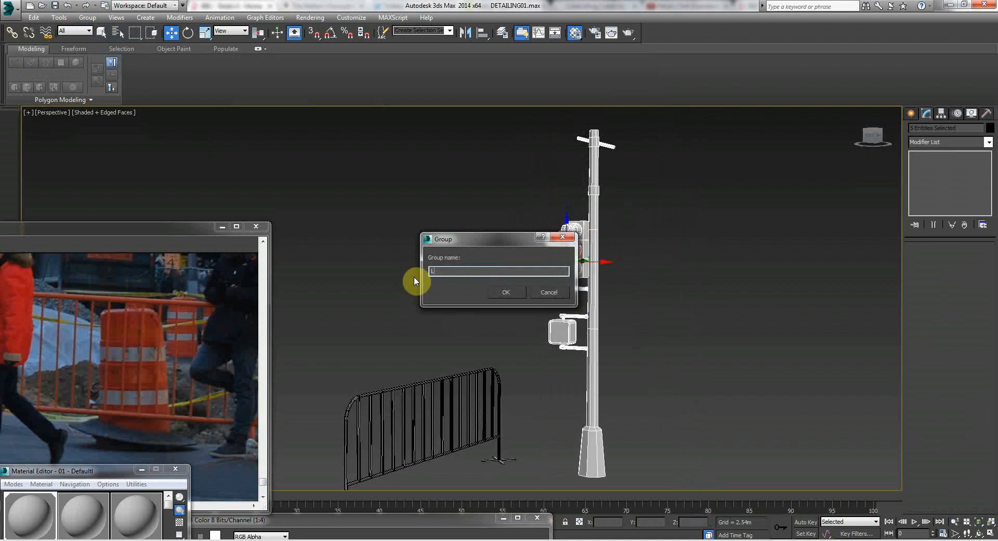
pyautogui.write('AMHTCOMPLETE')
pyautogui.press('Return')
pyautogui.click(412, 260)
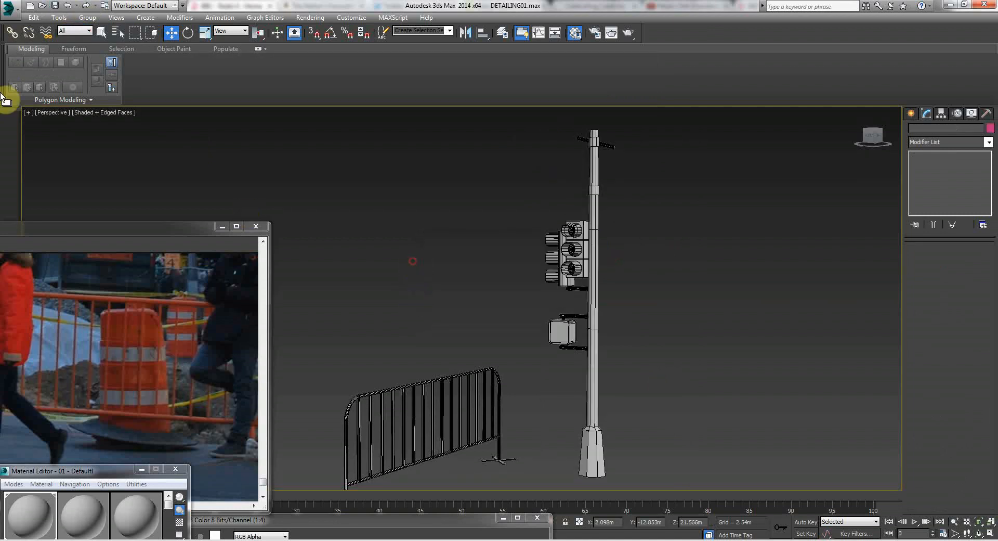
# Save the scene and also save an incremented copy as DETAILING02.
pyautogui.click(9, 8)
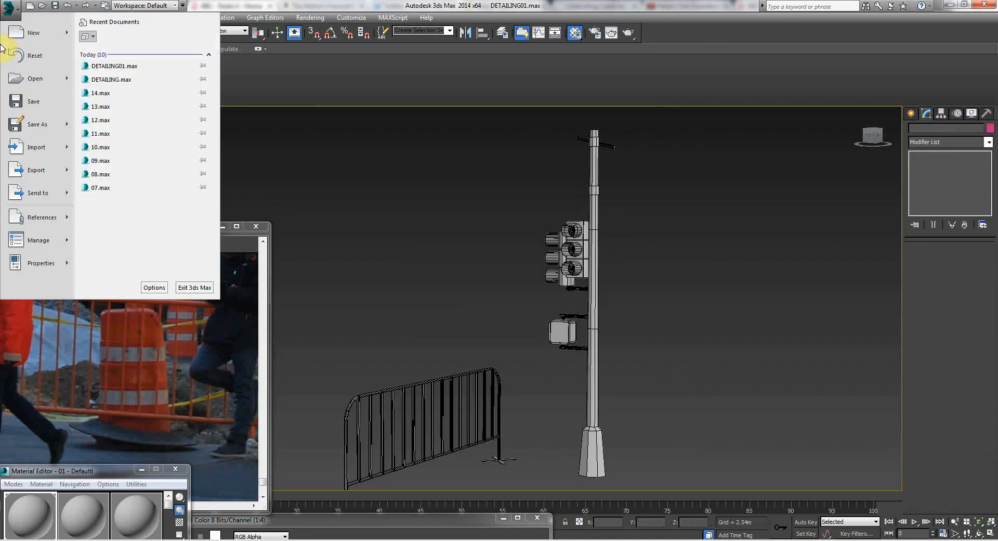
pyautogui.click(31, 100)
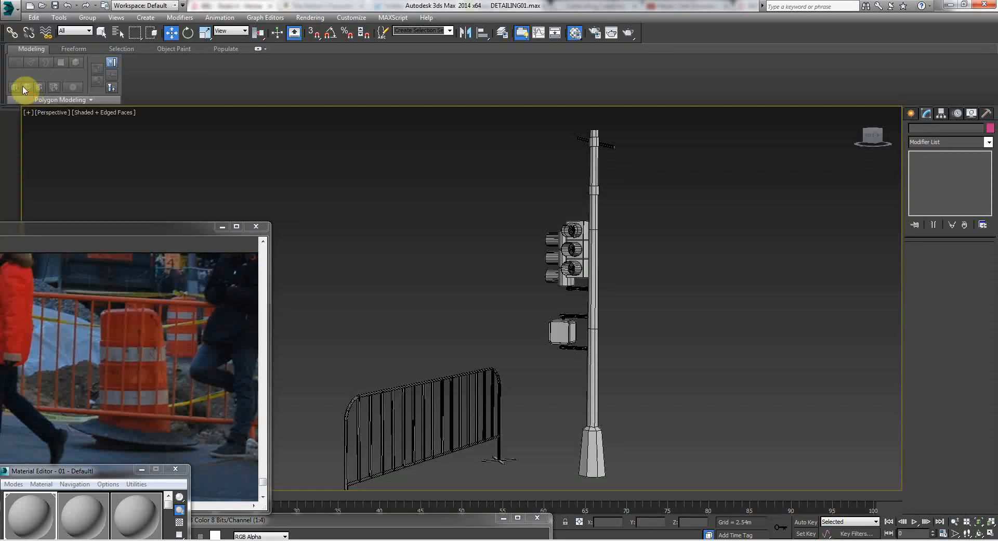
pyautogui.click(5, 8)
pyautogui.click(29, 124)
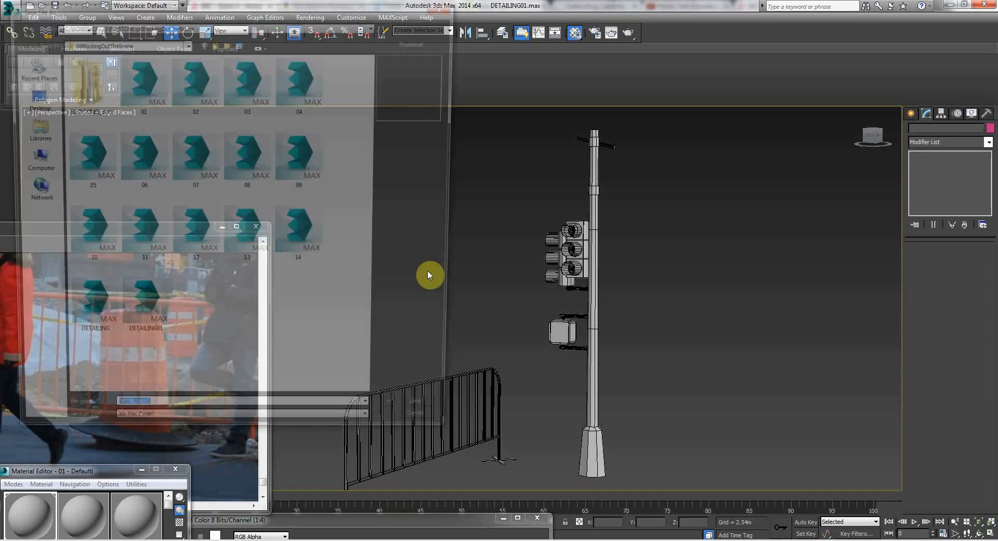
pyautogui.click(408, 428)
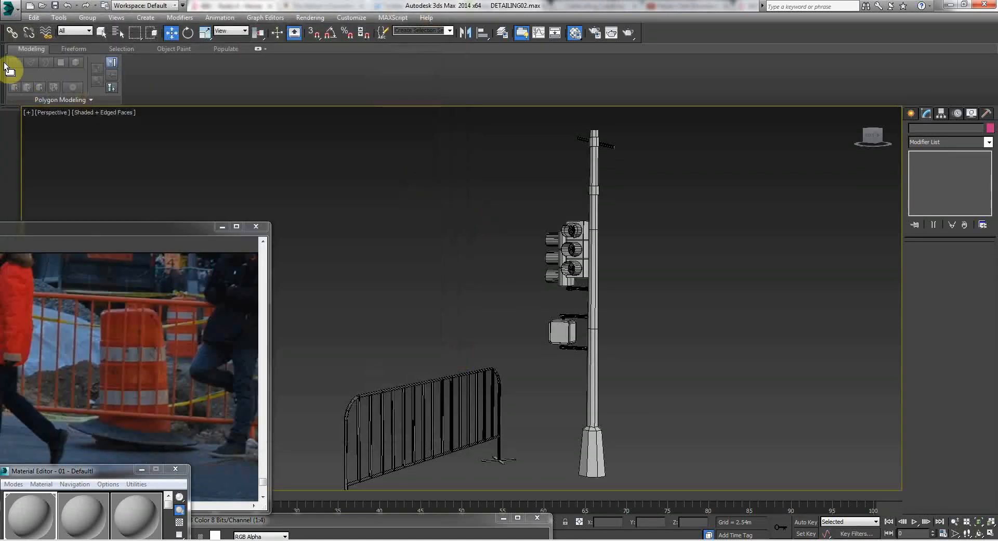
# Open the recent scene 14.max and move the reference photo out of the viewport.
pyautogui.click(11, 13)
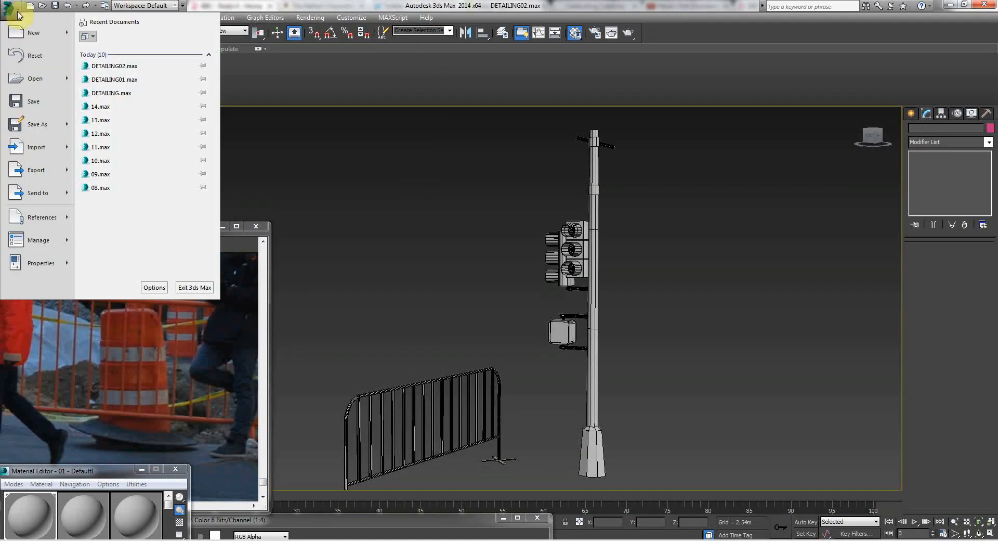
pyautogui.click(107, 107)
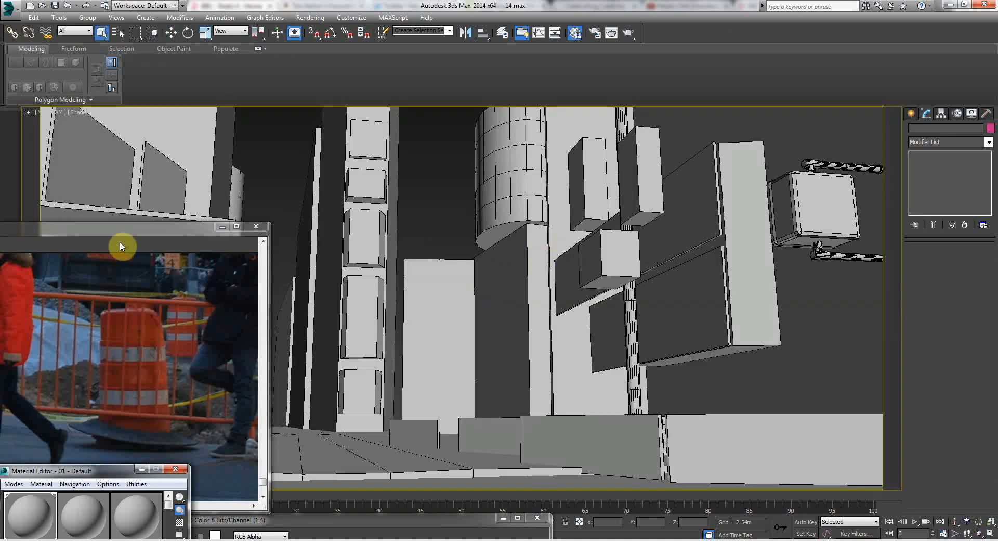
pyautogui.moveTo(119, 241); pyautogui.dragTo(322, 536)
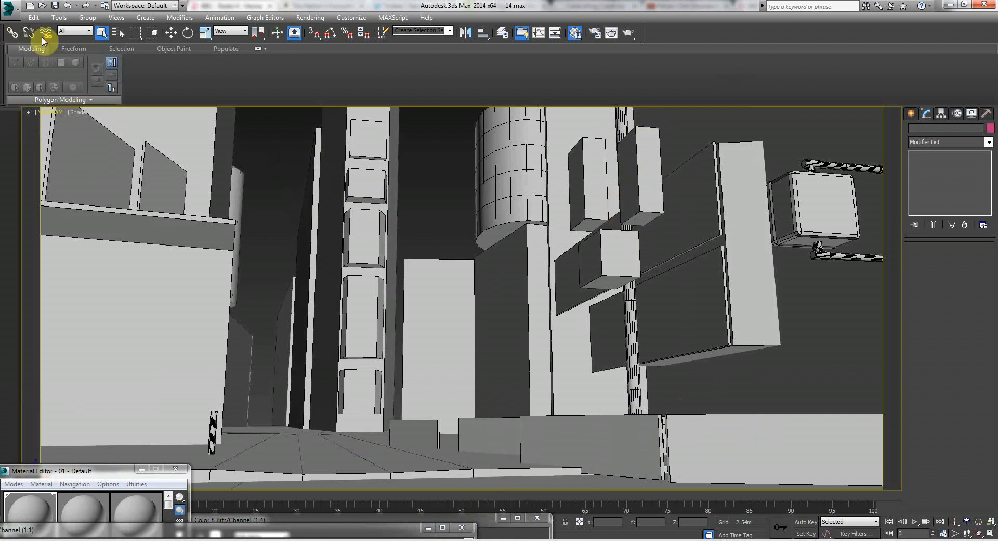
# Start merging objects from DETAILING02.max into the current scene.
pyautogui.click(9, 7)
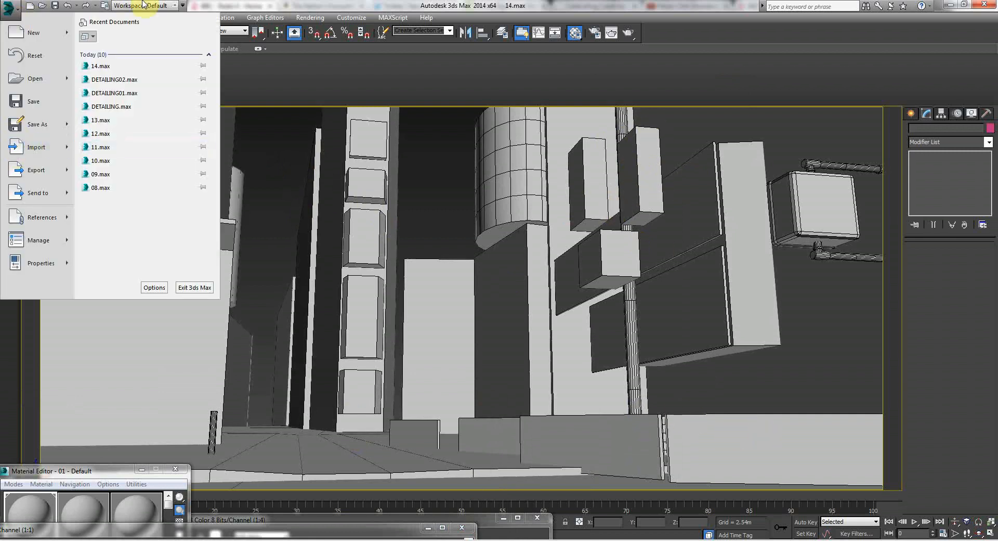
pyautogui.click(3, 6)
pyautogui.click(10, 10)
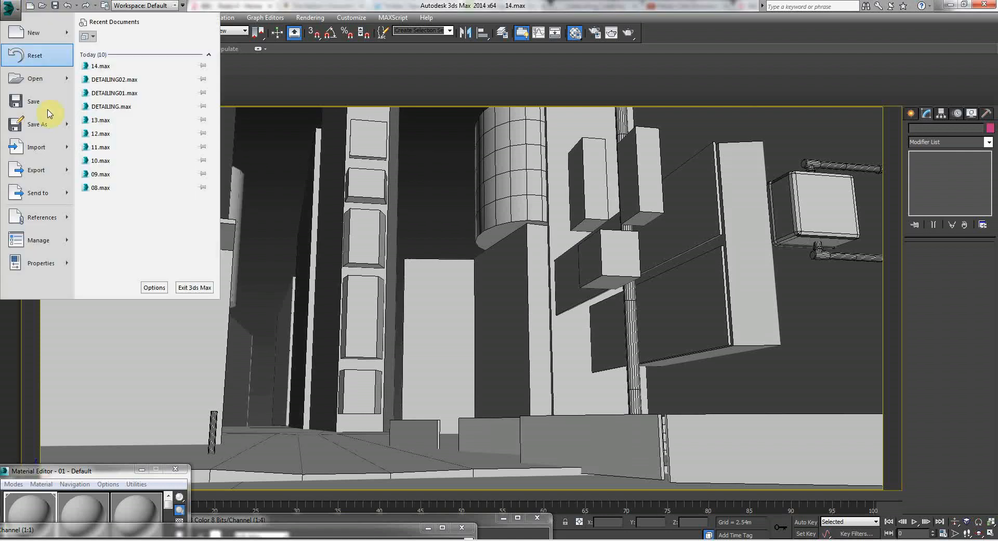
pyautogui.moveTo(44, 150)
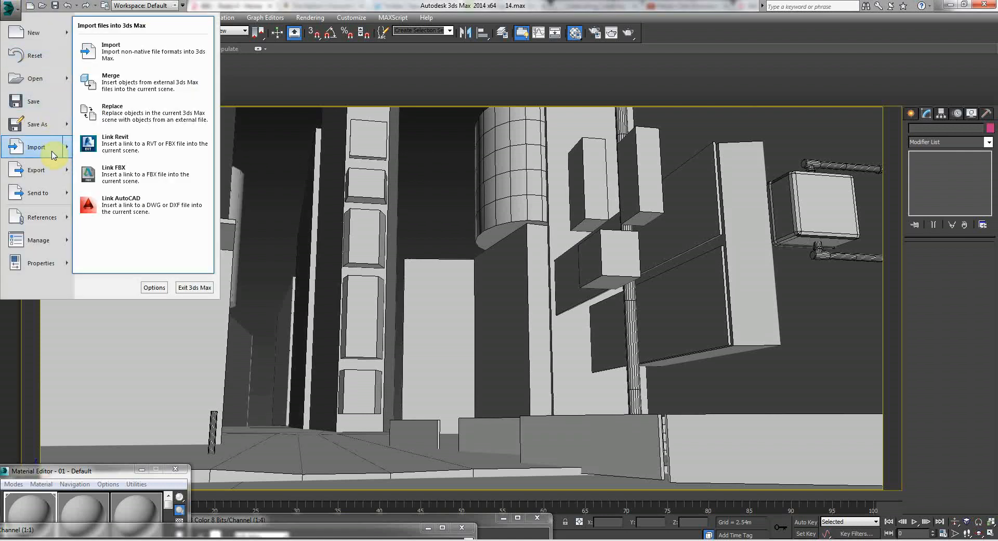
pyautogui.click(112, 83)
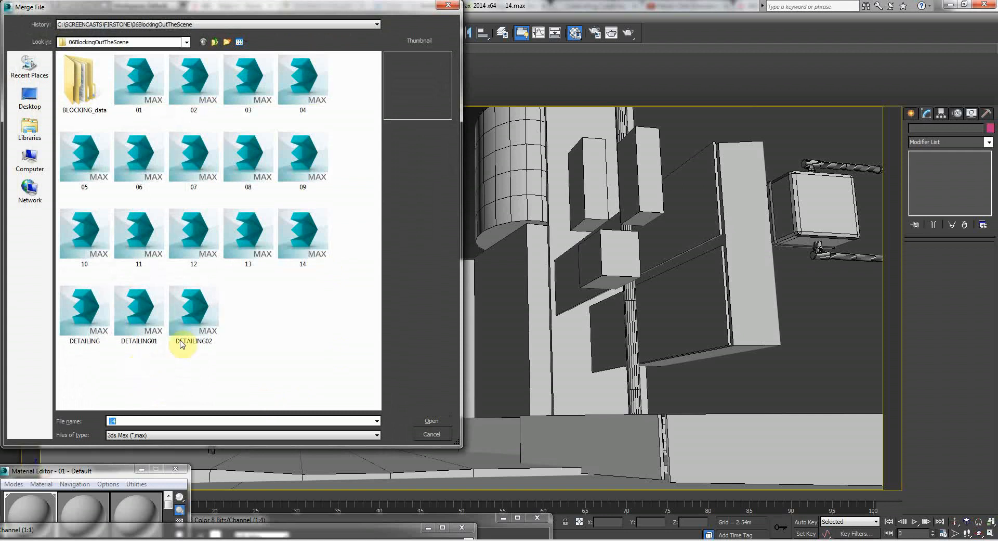
pyautogui.click(195, 333)
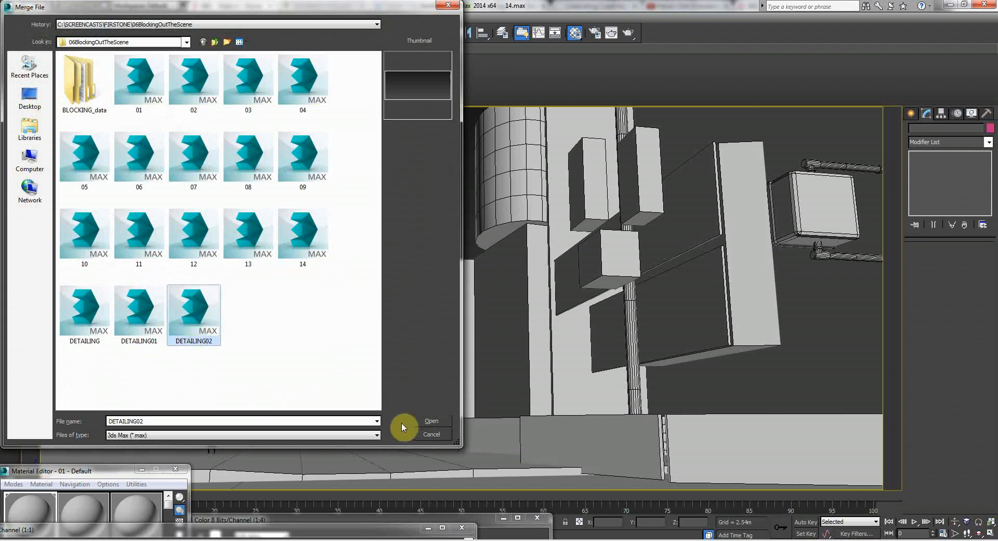
pyautogui.click(433, 422)
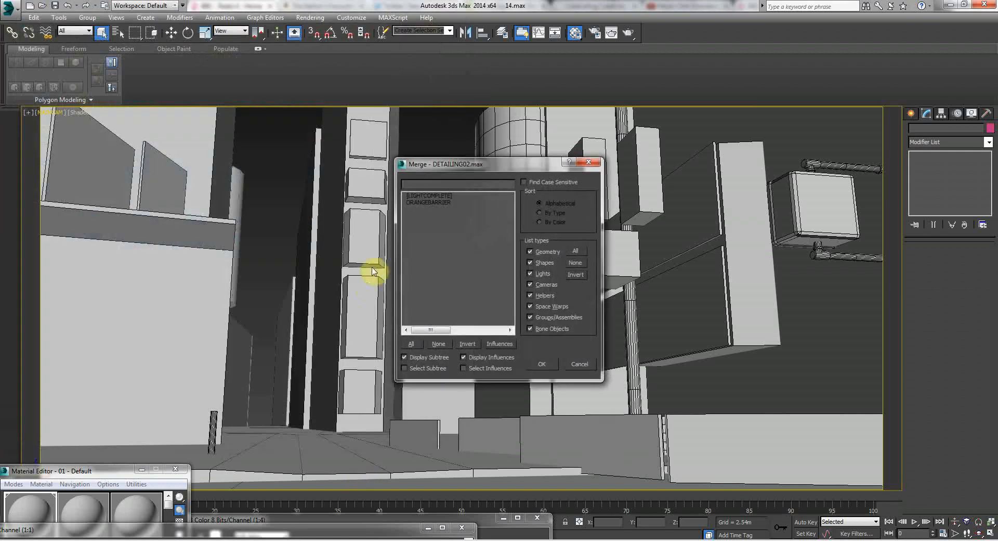
# Merge LIGHTCOMPLETE and ORANGEBARRIER into the scene, using the scene material for the duplicate 01 - Default.
pyautogui.click(431, 204)
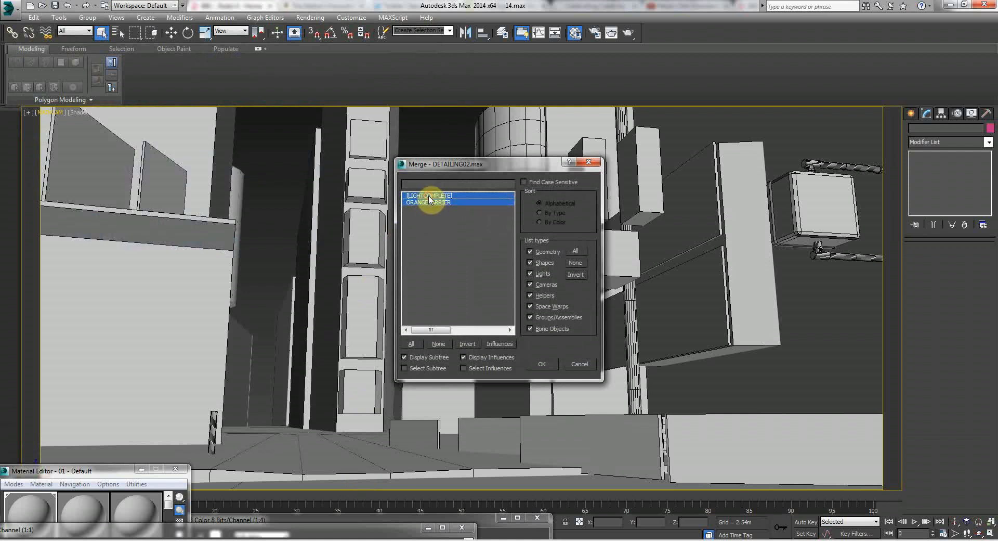
pyautogui.keyDown('ctrl'); pyautogui.click(440, 260); pyautogui.keyUp('ctrl')
pyautogui.click(433, 202)
pyautogui.click(422, 196)
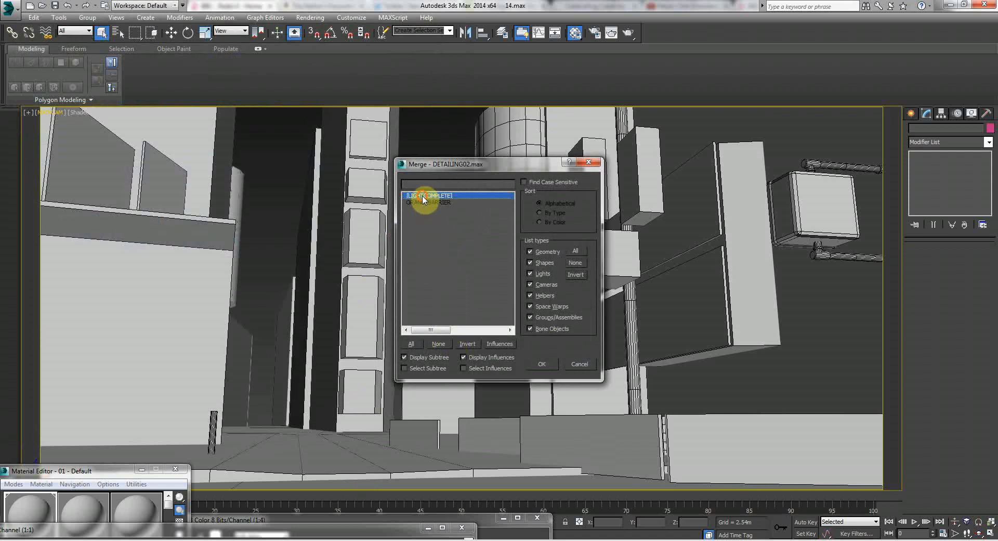
pyautogui.keyDown('ctrl'); pyautogui.click(421, 202); pyautogui.keyUp('ctrl')
pyautogui.click(455, 255)
pyautogui.click(426, 197)
pyautogui.click(543, 363)
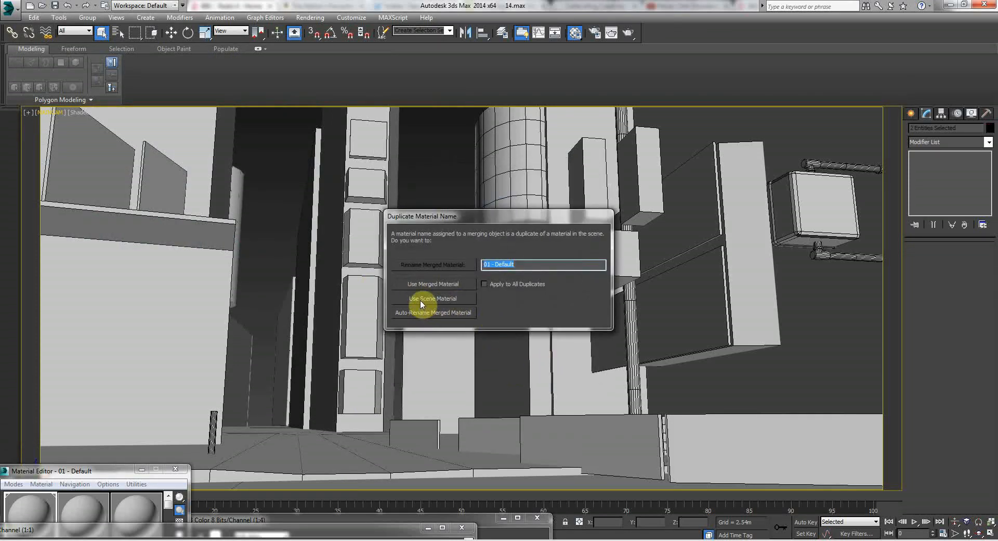
pyautogui.click(422, 299)
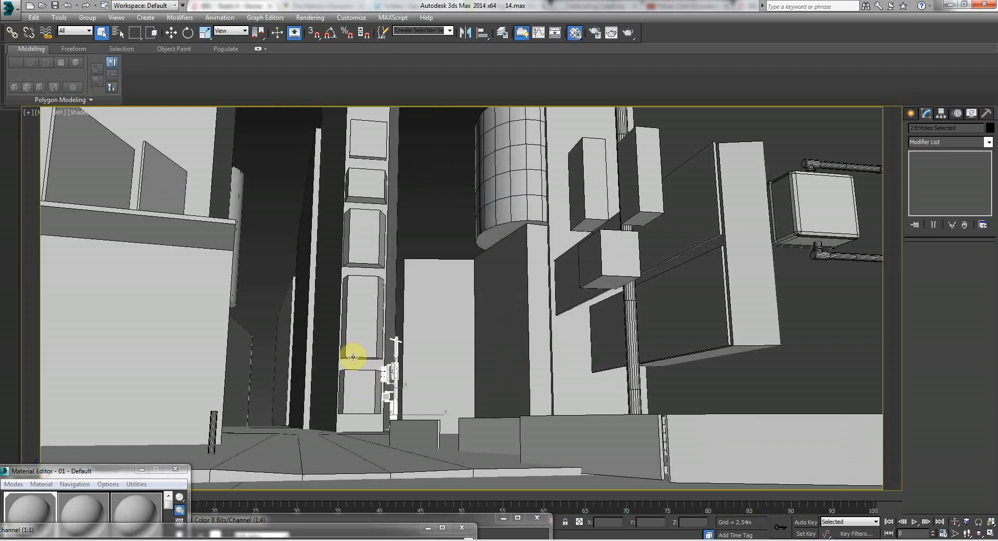
pyautogui.hotkey('ctrl', 'd')
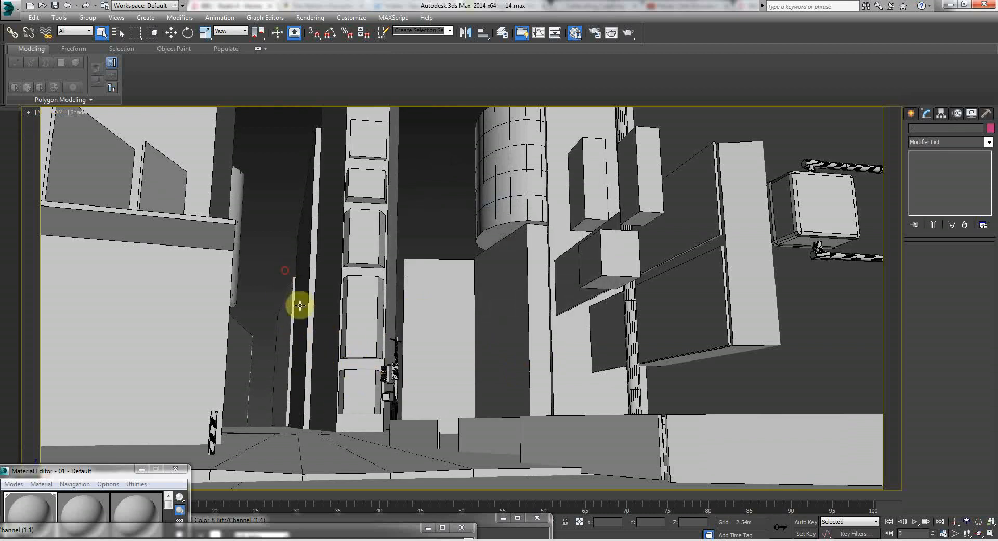
# In a perspective view, select the merged traffic light and barrier and move them together up the street to the foreground placeholder walls.
pyautogui.press('p')
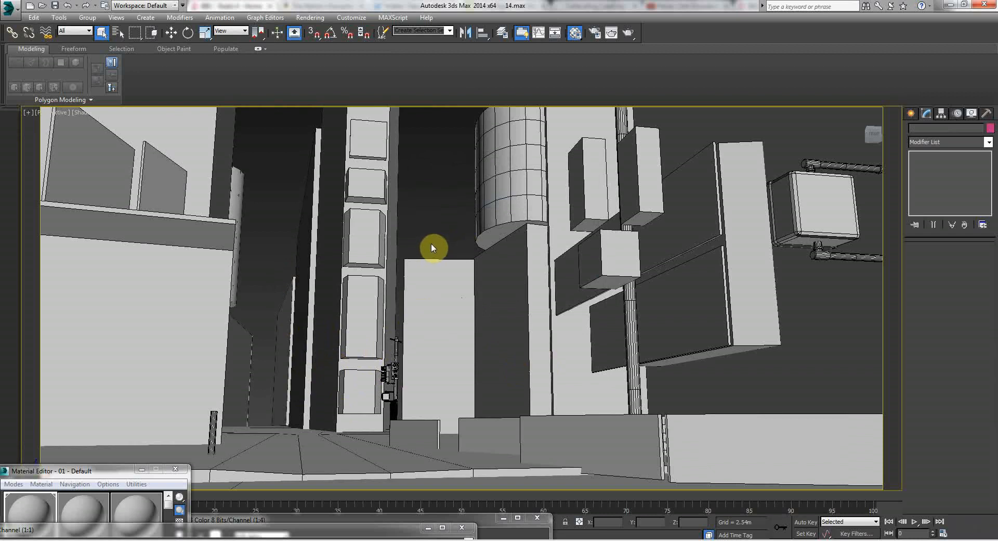
pyautogui.press('Up')
pyautogui.moveTo(414, 267); pyautogui.dragTo(413, 328)
pyautogui.press('Down')
pyautogui.rightClick(408, 219)
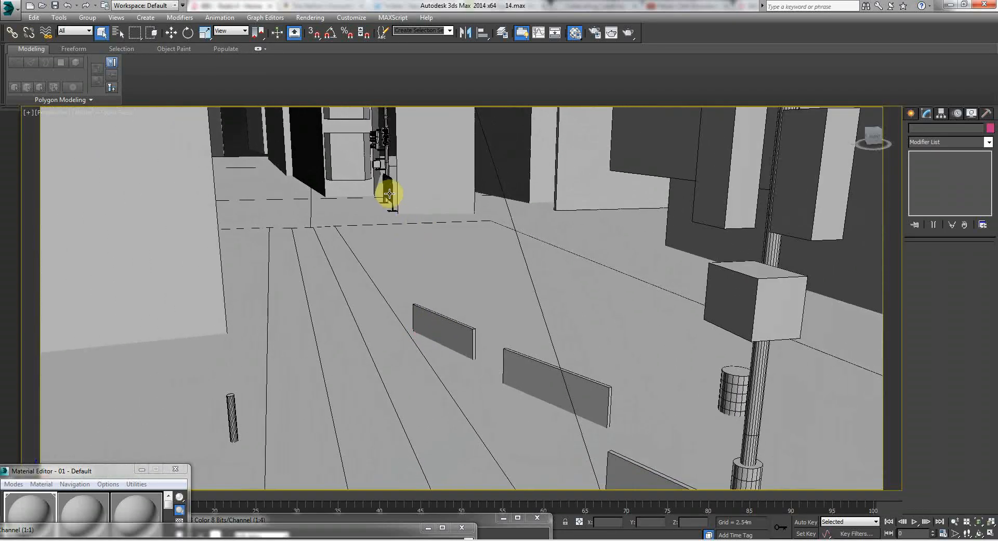
pyautogui.click(388, 193)
pyautogui.keyDown('ctrl'); pyautogui.click(386, 144); pyautogui.keyUp('ctrl')
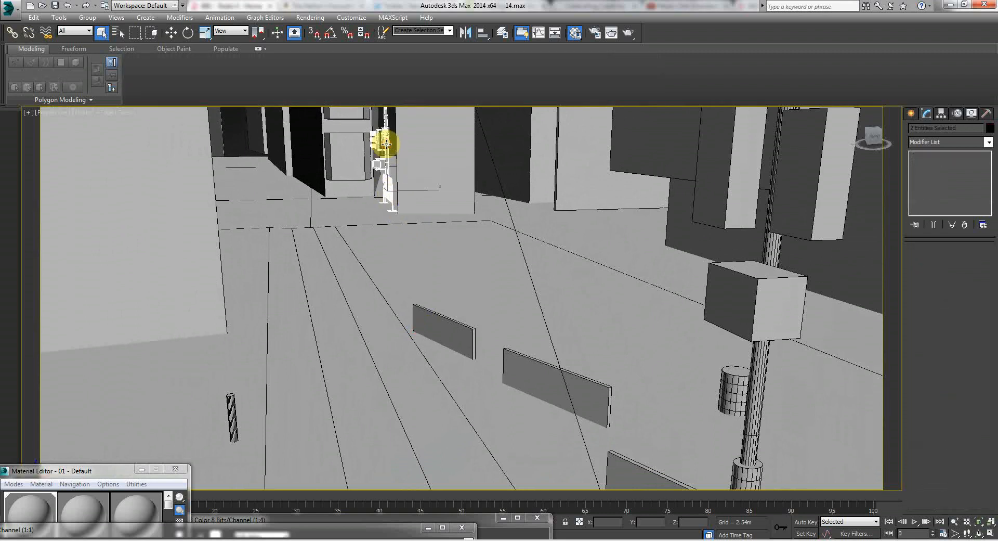
pyautogui.rightClick(383, 182)
pyautogui.click(396, 204)
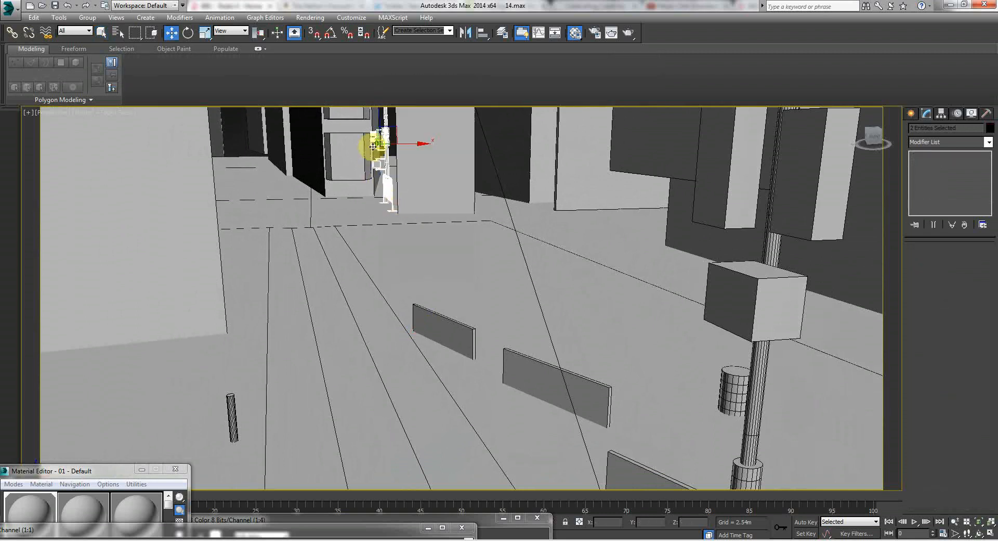
pyautogui.moveTo(378, 144); pyautogui.dragTo(405, 149)
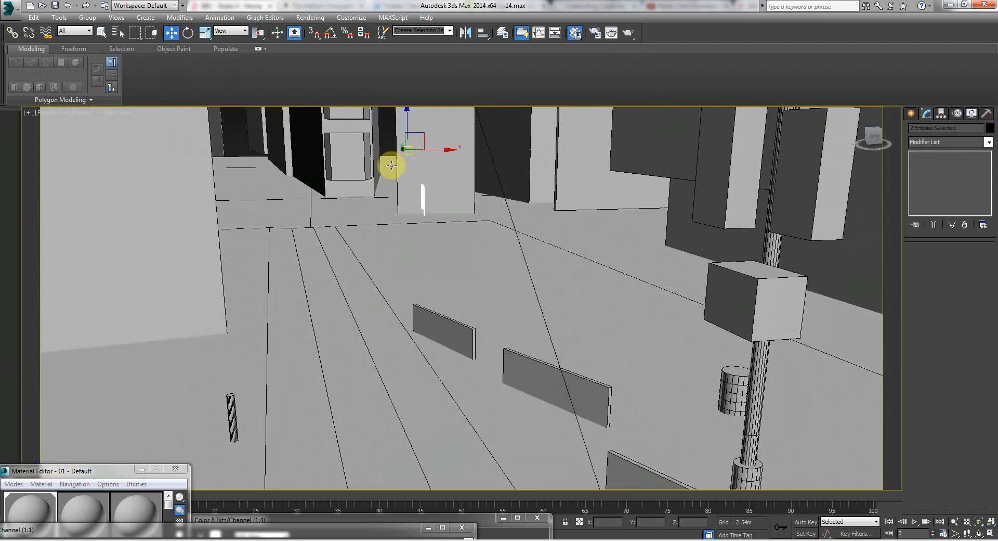
pyautogui.keyDown('alt'); pyautogui.moveTo(408, 194); pyautogui.dragTo(450, 168, button='middle'); pyautogui.keyUp('alt')
pyautogui.press('w')
pyautogui.moveTo(189, 192); pyautogui.dragTo(577, 228)
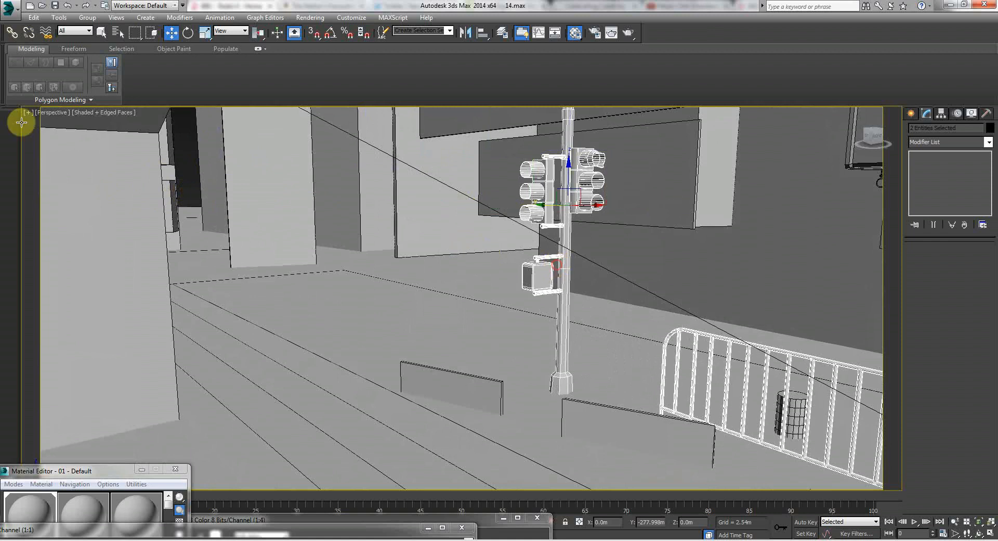
# Return to the main camera view and move the traffic light and barrier together to the blocky placeholder traffic light.
pyautogui.click(46, 112)
pyautogui.moveTo(156, 122)
pyautogui.click(223, 123)
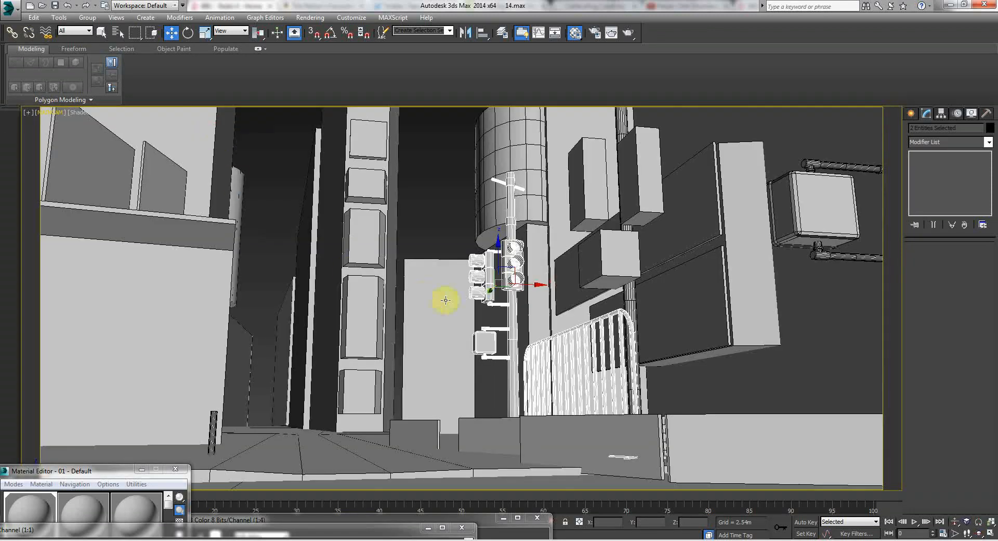
pyautogui.moveTo(491, 291); pyautogui.dragTo(598, 285)
# Scale the orange barrier down to about 51% and place it at the base of the traffic light pole.
pyautogui.click(728, 275)
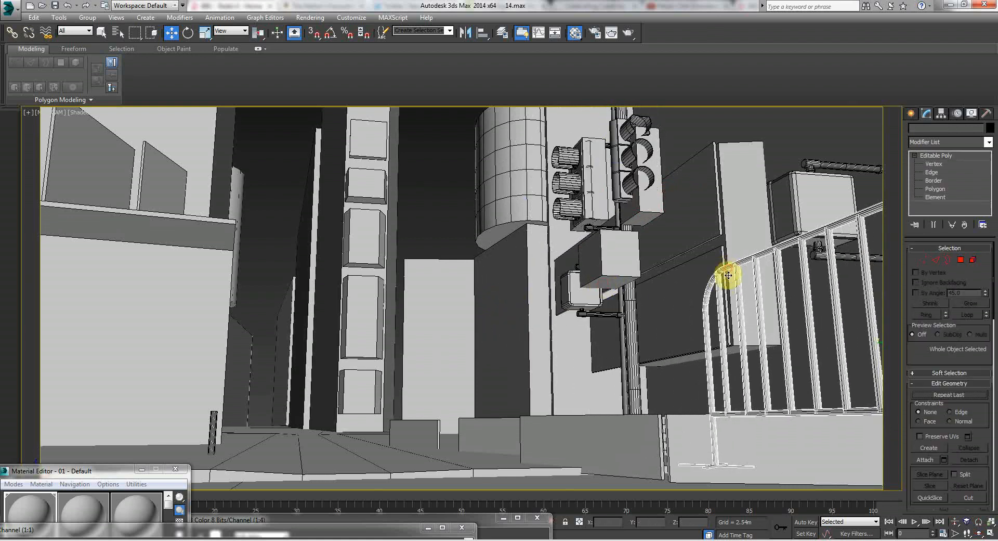
pyautogui.moveTo(740, 292); pyautogui.dragTo(443, 379)
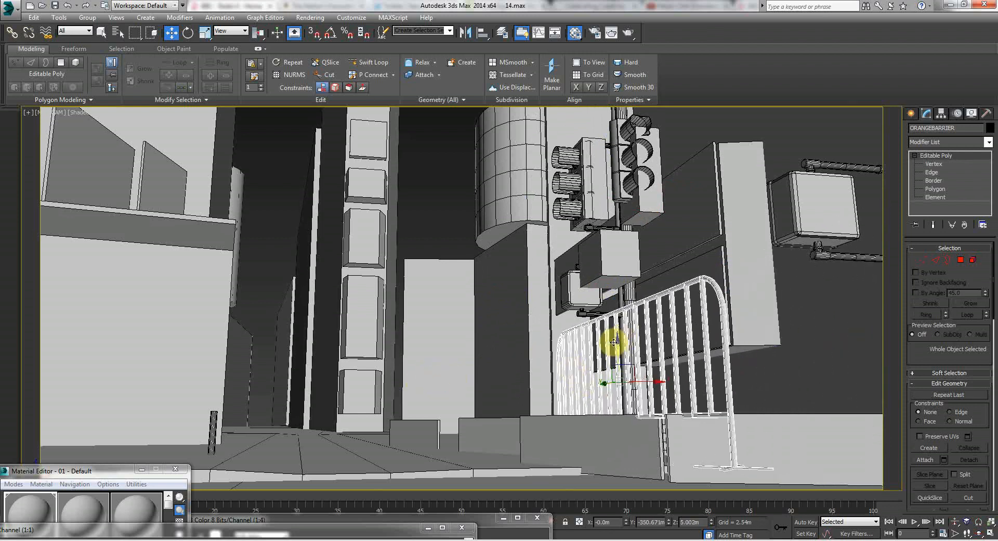
pyautogui.moveTo(617, 342); pyautogui.dragTo(607, 385)
pyautogui.rightClick(607, 385)
pyautogui.click(624, 421)
pyautogui.moveTo(618, 401); pyautogui.dragTo(597, 435)
pyautogui.rightClick(608, 360)
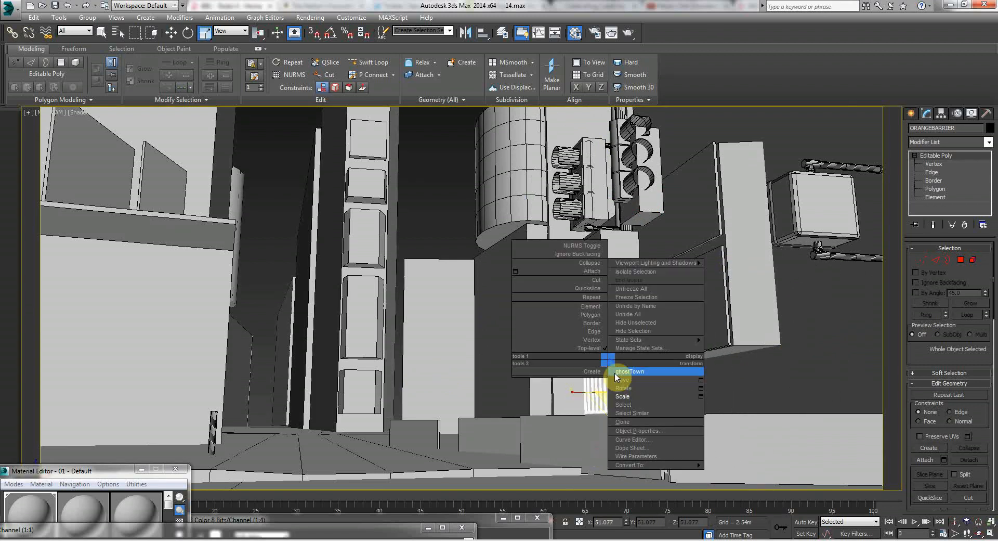
pyautogui.click(622, 379)
pyautogui.moveTo(621, 359); pyautogui.dragTo(571, 428)
# Remove the long placeholder wall by the barrier and the blocky placeholder traffic light.
pyautogui.click(571, 427)
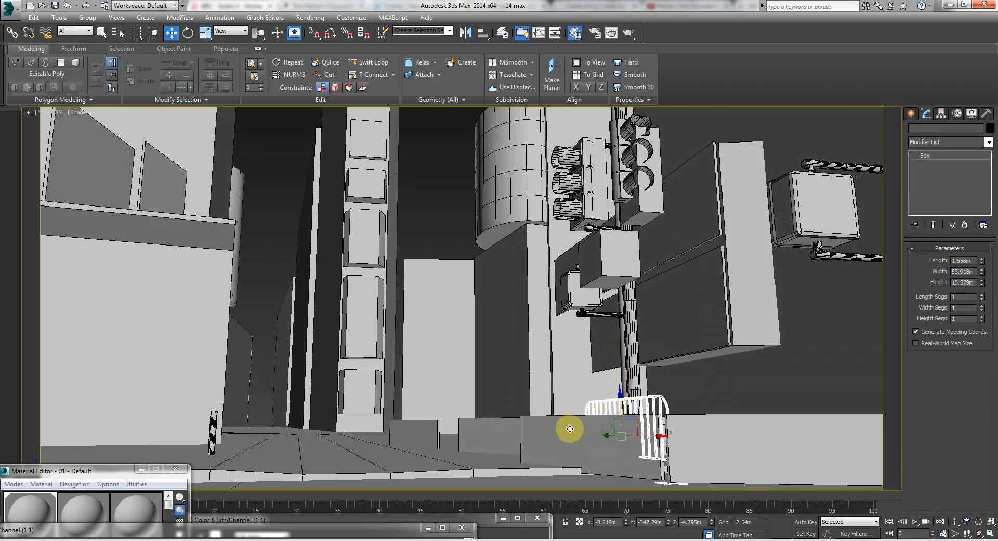
pyautogui.click(652, 407)
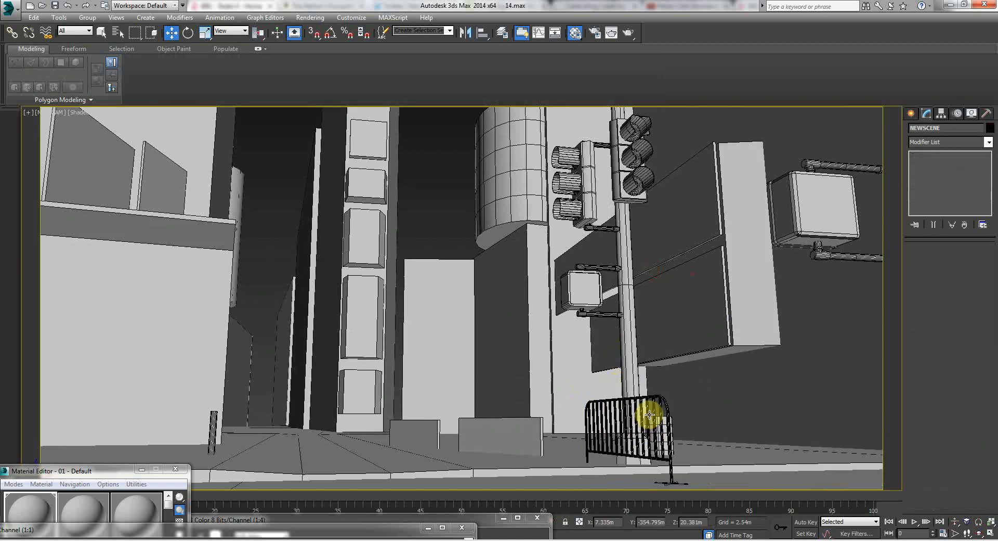
# Copy the orange barrier along the kerb away from the pole, rotate the copy to face the camera more directly and adjust its position.
pyautogui.click(667, 405)
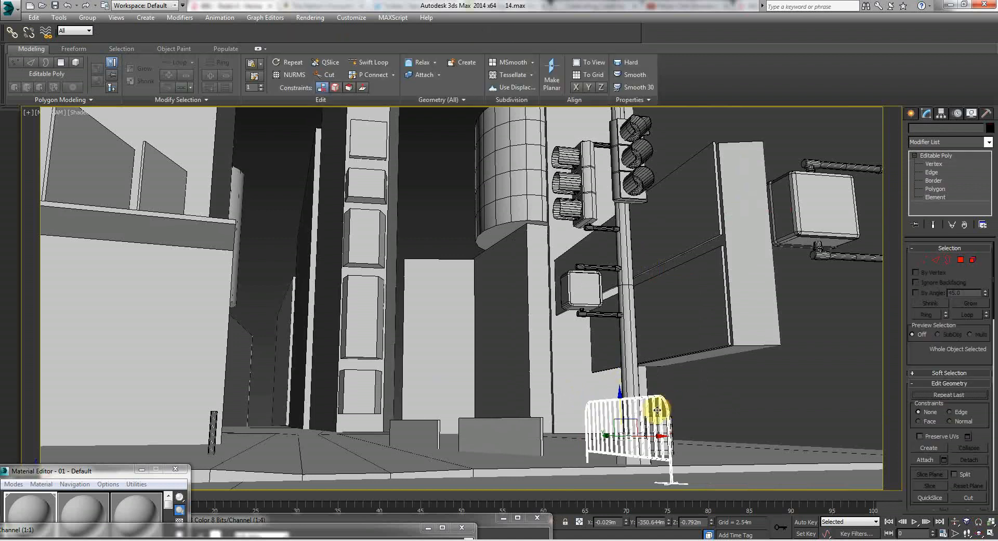
pyautogui.moveTo(646, 430)
pyautogui.keyDown('shift'); pyautogui.mouseDown()
pyautogui.moveTo(790, 431)
pyautogui.moveTo(775, 433)
pyautogui.mouseUp(); pyautogui.keyUp('shift')
pyautogui.press('Return')
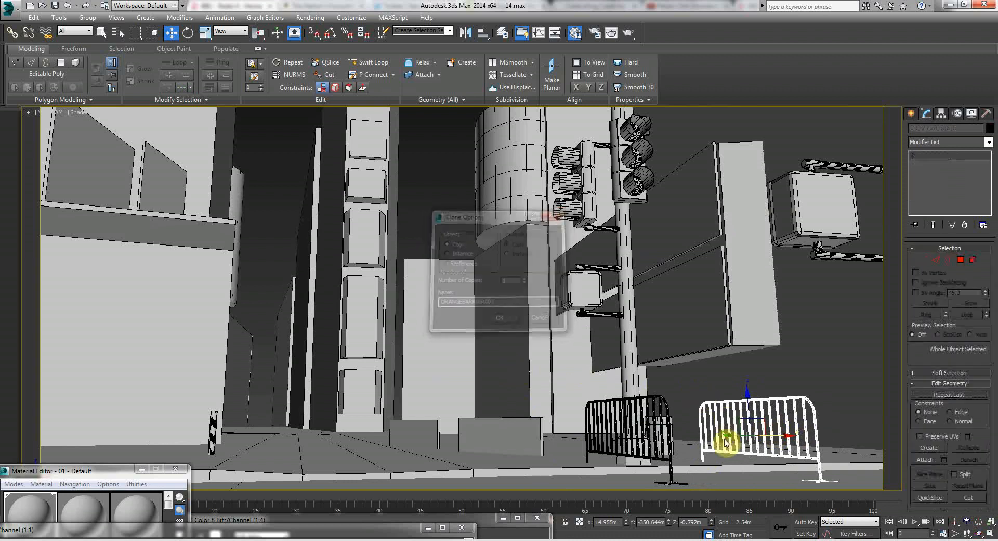
pyautogui.rightClick(732, 419)
pyautogui.click(744, 448)
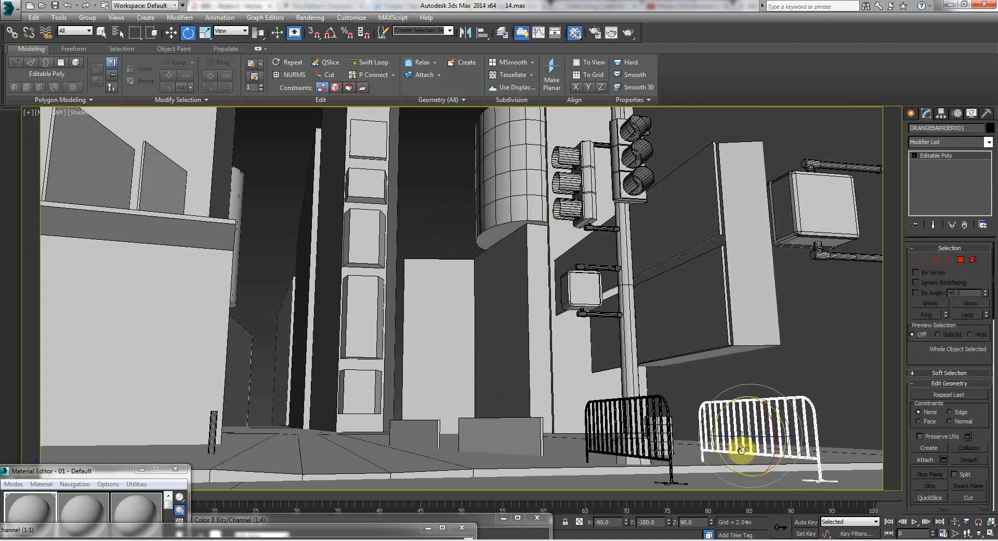
pyautogui.moveTo(768, 440)
pyautogui.mouseDown()
pyautogui.moveTo(784, 446)
pyautogui.moveTo(738, 446)
pyautogui.moveTo(778, 431)
pyautogui.mouseUp()
pyautogui.moveTo(761, 438); pyautogui.dragTo(804, 434)
pyautogui.rightClick(733, 427)
pyautogui.click(752, 445)
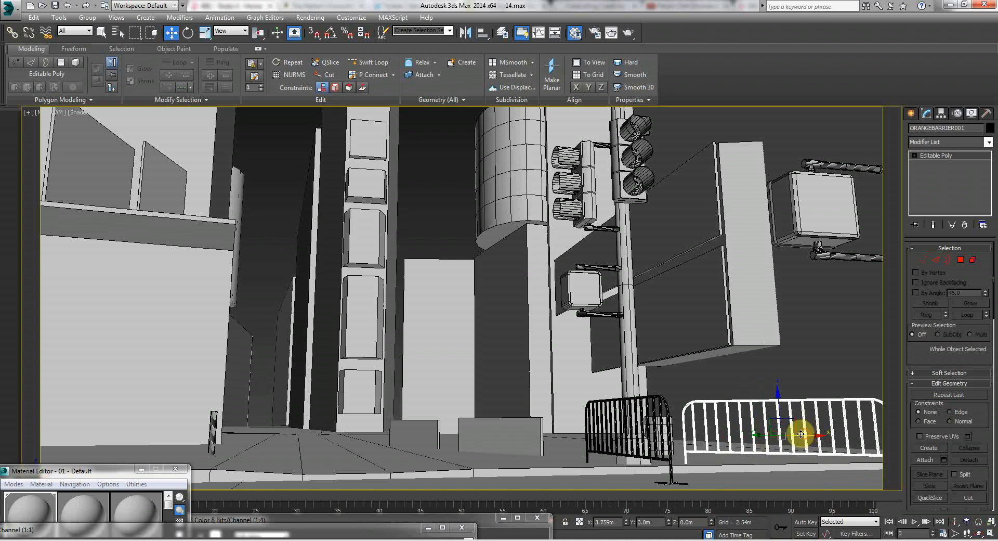
# Rotate the original barrier to face the street and reposition it in front of the traffic light pole.
pyautogui.click(646, 434)
pyautogui.click(604, 401)
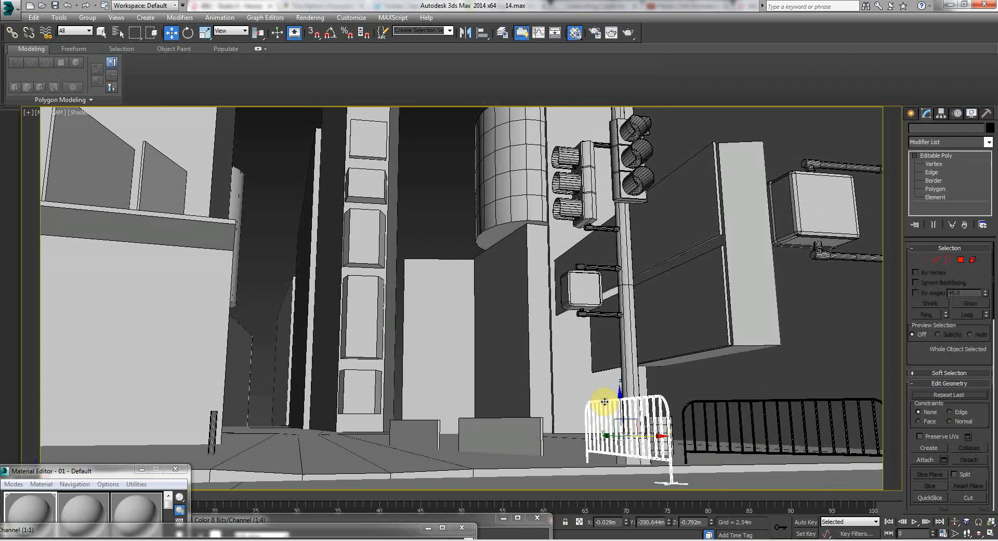
pyautogui.rightClick(604, 401)
pyautogui.click(631, 426)
pyautogui.moveTo(619, 440); pyautogui.dragTo(567, 434)
pyautogui.rightClick(644, 438)
pyautogui.click(653, 450)
pyautogui.click(686, 412)
pyautogui.moveTo(639, 383)
pyautogui.mouseDown(button='middle')
pyautogui.moveTo(627, 388)
pyautogui.moveTo(635, 383)
pyautogui.mouseUp(button='middle')
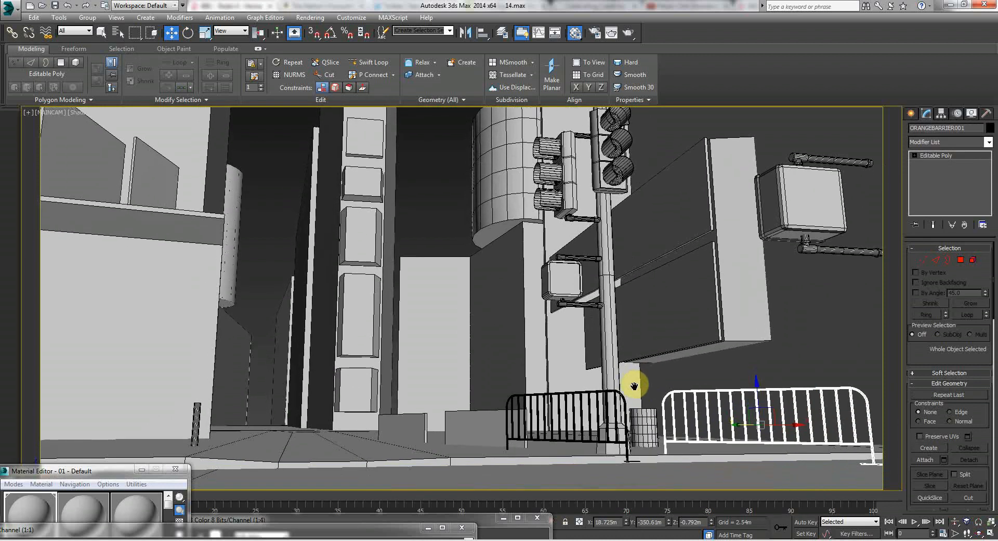
# Delete the two remaining placeholder wall boxes beside the original barrier.
pyautogui.click(487, 420)
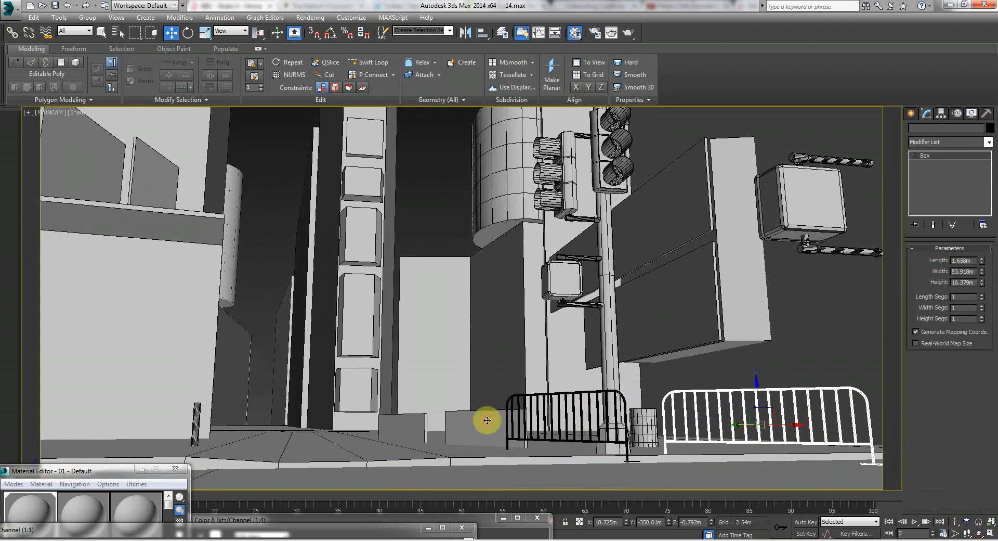
pyautogui.press('Delete')
pyautogui.click(406, 431)
pyautogui.press('Delete')
# Copy the barrier by the pole farther back along the street and raise the copy about 0.7 m.
pyautogui.click(519, 414)
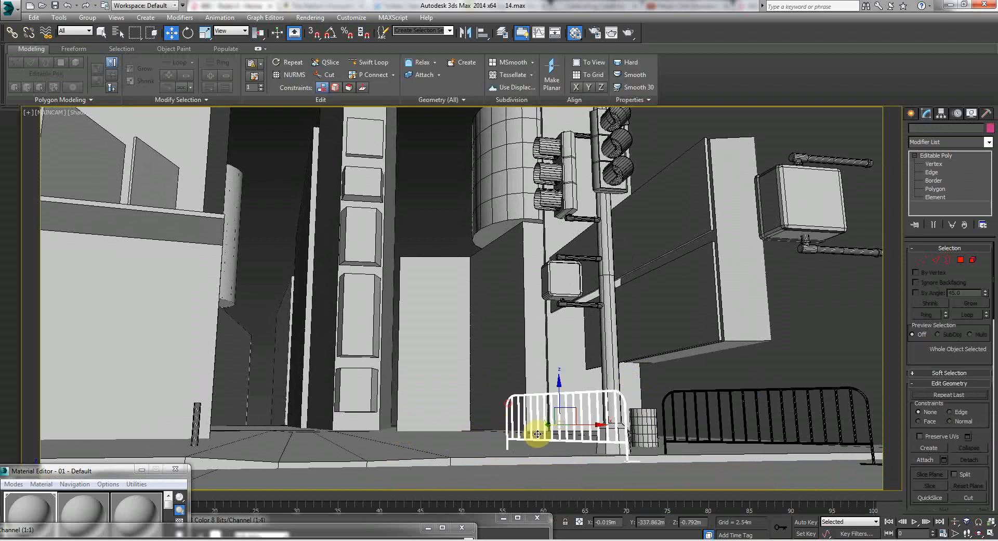
pyautogui.keyDown('shift'); pyautogui.moveTo(547, 426); pyautogui.dragTo(463, 393); pyautogui.keyUp('shift')
pyautogui.press('Return')
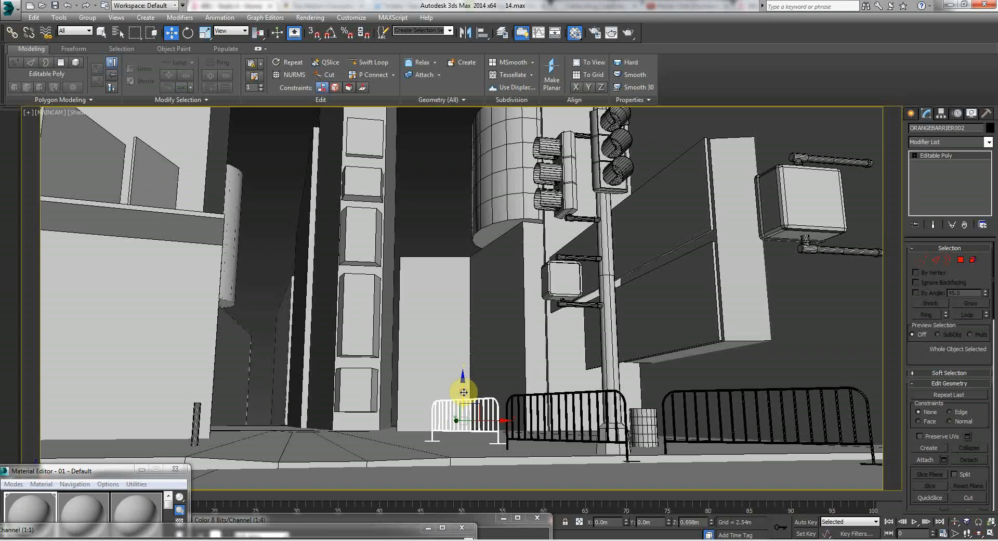
# Raise the two front barriers about 0.64 m and shift the outer one about 2.6 m farther from the pole.
pyautogui.click(520, 399)
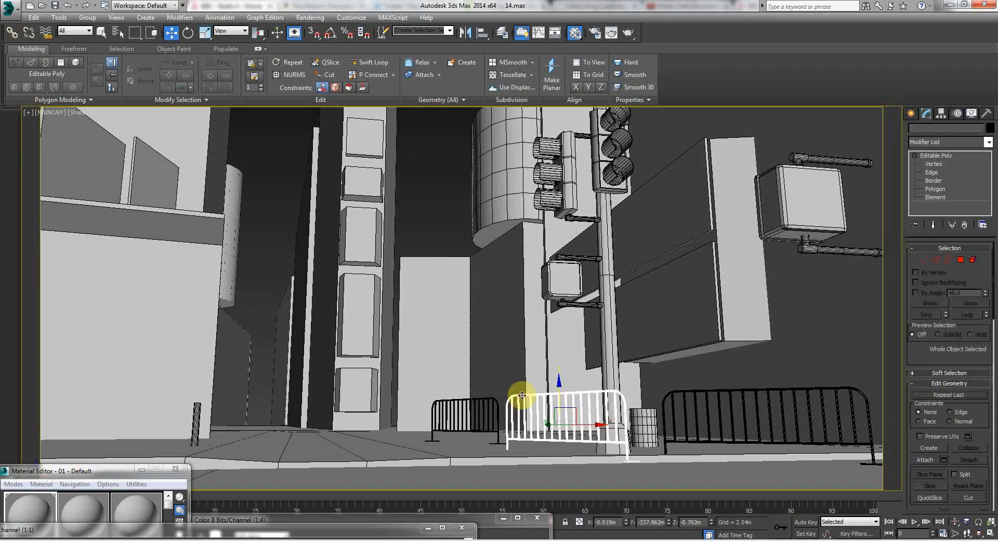
pyautogui.moveTo(557, 389); pyautogui.dragTo(559, 383)
pyautogui.click(684, 389)
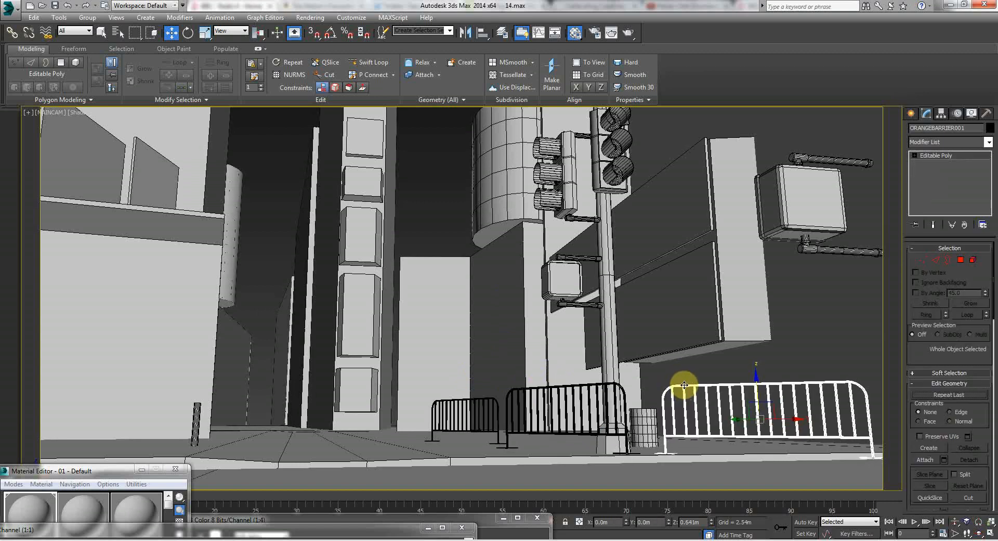
pyautogui.moveTo(779, 418); pyautogui.dragTo(803, 419)
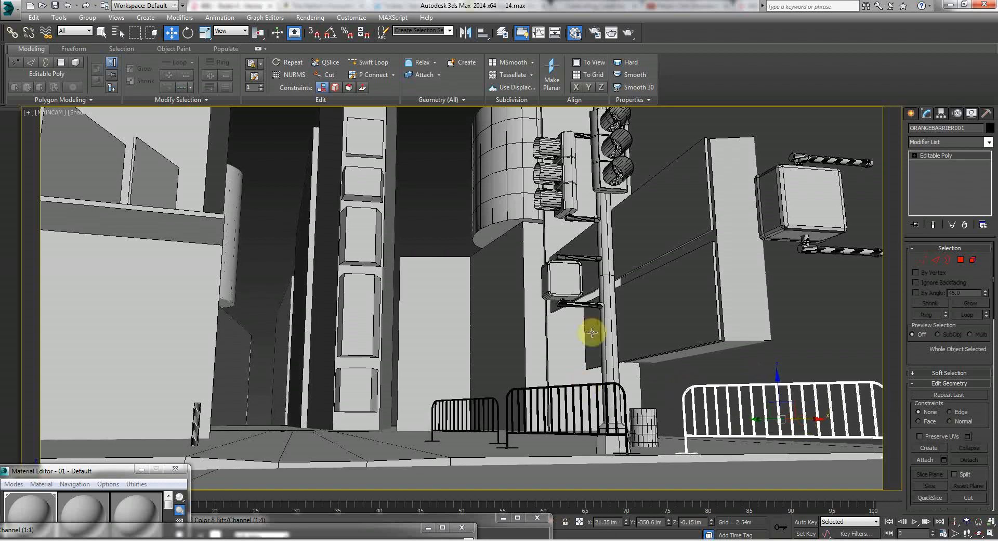
# Move the LIGHTCOMPLETE traffic light slightly toward the middle of the barrier at its base and deselect it.
pyautogui.click(597, 290)
pyautogui.moveTo(598, 289); pyautogui.dragTo(591, 331)
pyautogui.click(433, 192)
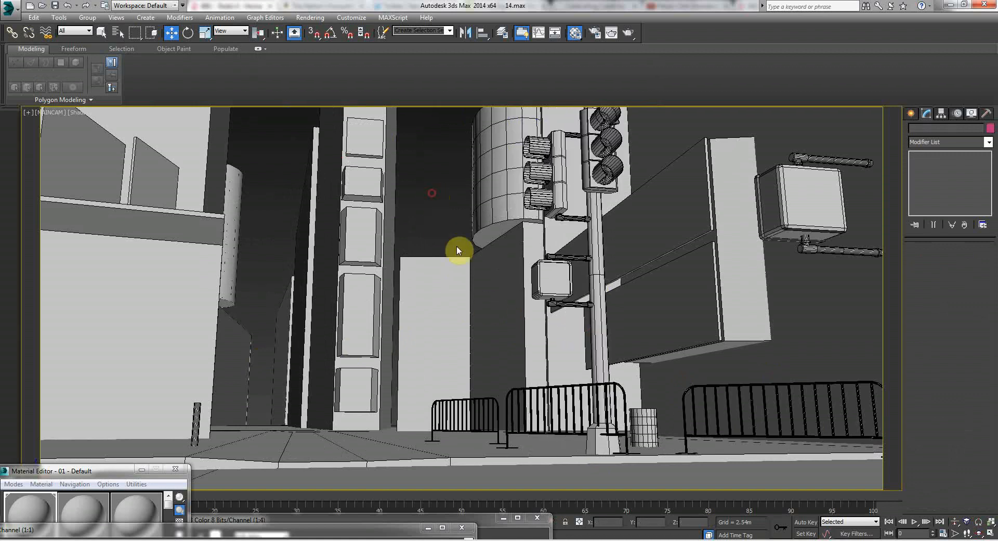
# Walk the view through the street to examine how the traffic light and barriers sit in the scene.
pyautogui.press('Up')
pyautogui.press('Down')
pyautogui.press('Down')
pyautogui.press('Down')
pyautogui.press('Up')
pyautogui.press('Up')
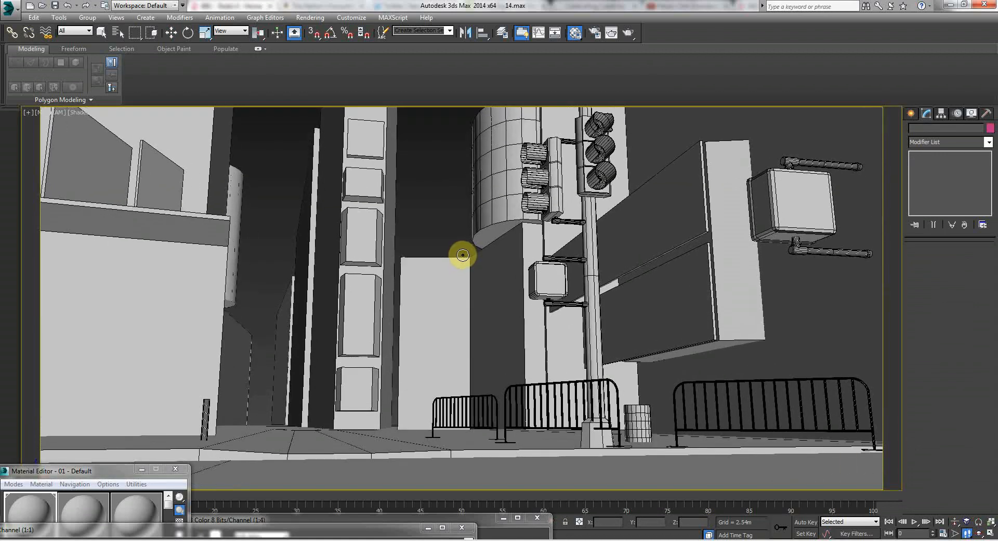
pyautogui.moveTo(456, 253)
pyautogui.mouseDown()
pyautogui.moveTo(454, 278)
pyautogui.moveTo(452, 253)
pyautogui.mouseUp()
pyautogui.moveTo(453, 254); pyautogui.dragTo(452, 259, button='middle')
pyautogui.press('Up')
pyautogui.moveTo(452, 259)
pyautogui.mouseDown()
pyautogui.moveTo(428, 272)
pyautogui.moveTo(448, 272)
pyautogui.mouseUp()
pyautogui.press('Down')
pyautogui.press('Up')
pyautogui.rightClick(448, 272)
# Shift the LIGHTCOMPLETE traffic light about 1.2 m toward the trash can and deselect it.
pyautogui.click(675, 172)
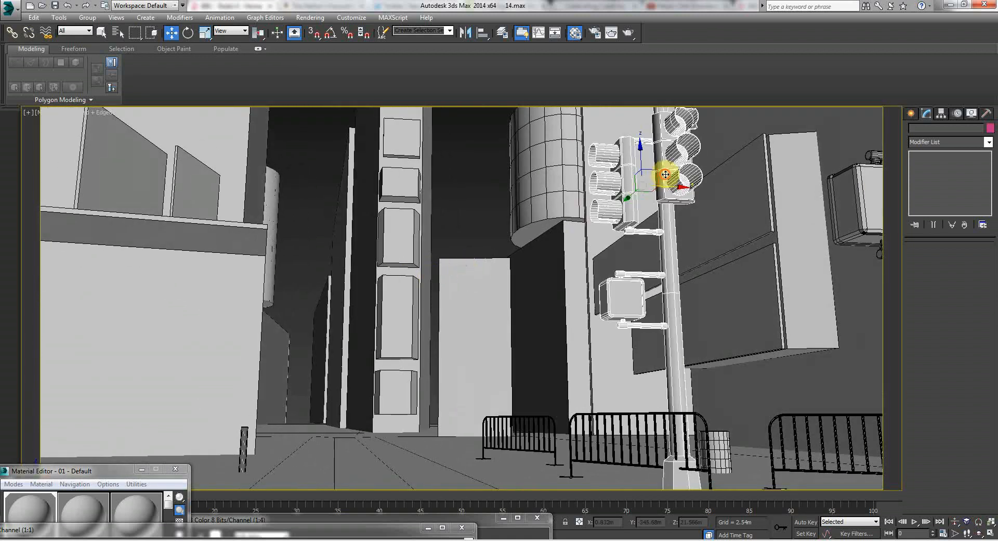
pyautogui.moveTo(635, 192); pyautogui.dragTo(691, 193)
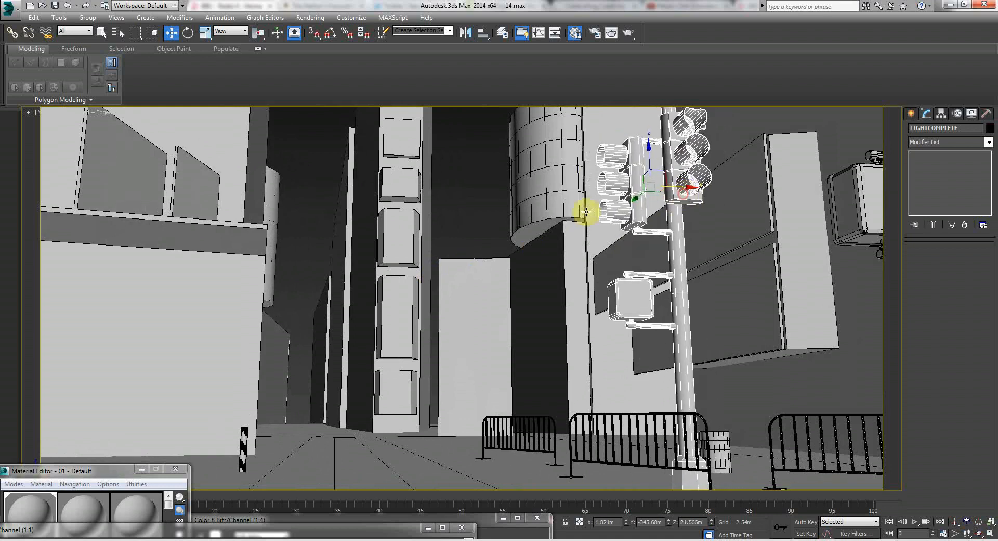
pyautogui.click(465, 201)
# Walk through the street again to check the repositioned traffic light against the barriers and buildings.
pyautogui.press('Up')
pyautogui.press('Down')
pyautogui.press('Up')
pyautogui.press('Up')
pyautogui.press('Up')
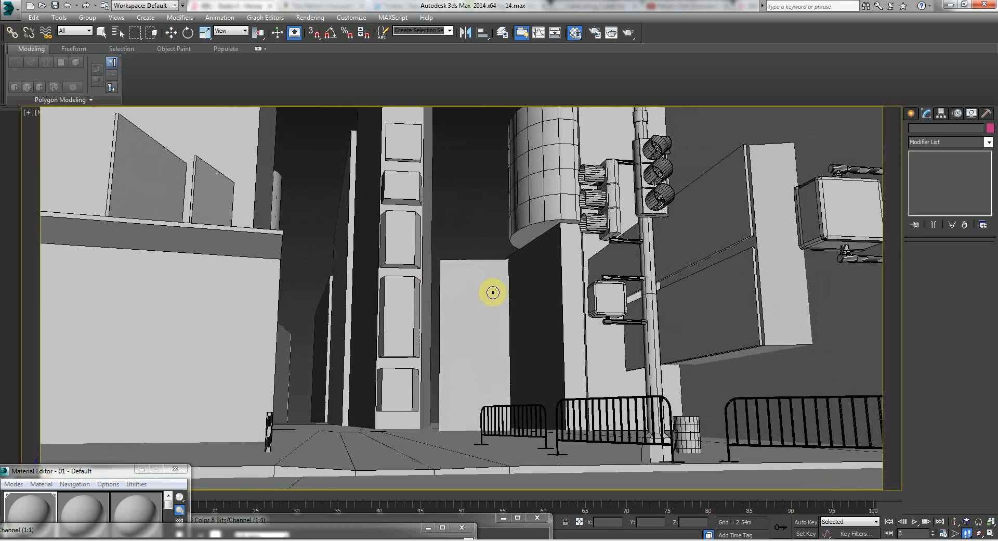
pyautogui.press('Up')
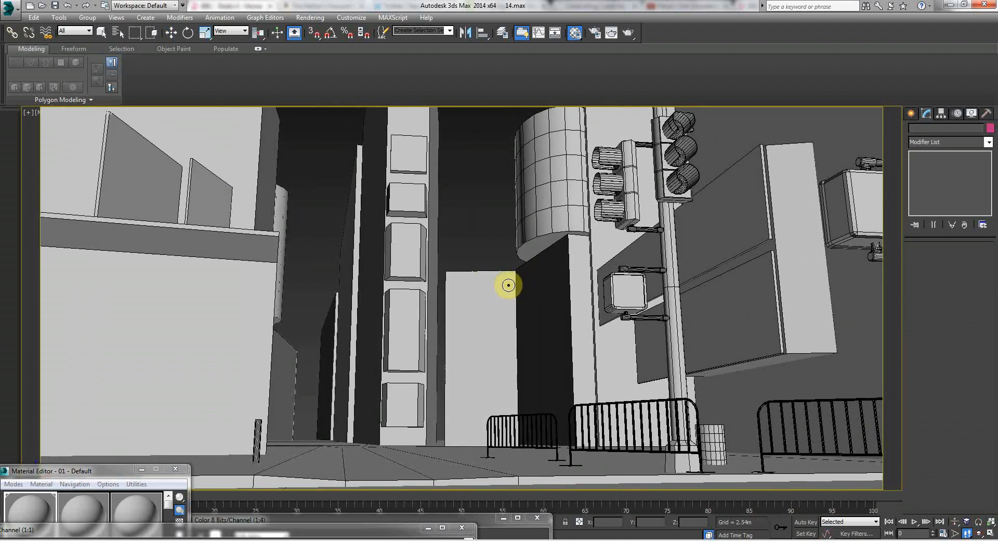
# Raise the LIGHTCOMPLETE traffic light slightly along its vertical axis behind the barriers and deselect it.
pyautogui.press('Left')
pyautogui.press('Right')
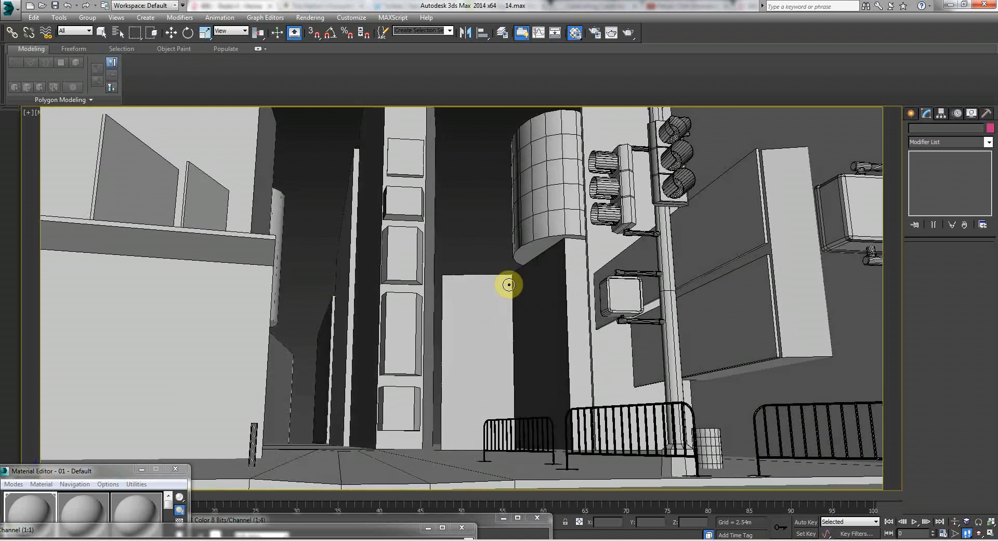
pyautogui.press('Right')
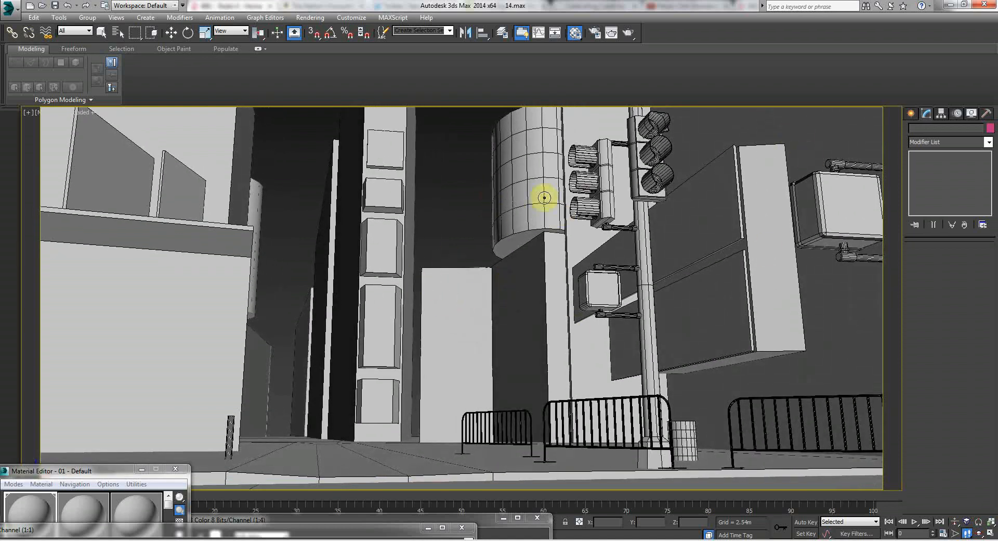
pyautogui.moveTo(512, 383)
pyautogui.mouseDown()
pyautogui.moveTo(535, 379)
pyautogui.moveTo(507, 382)
pyautogui.mouseUp()
pyautogui.press('Down')
pyautogui.press('Up')
pyautogui.press('Up')
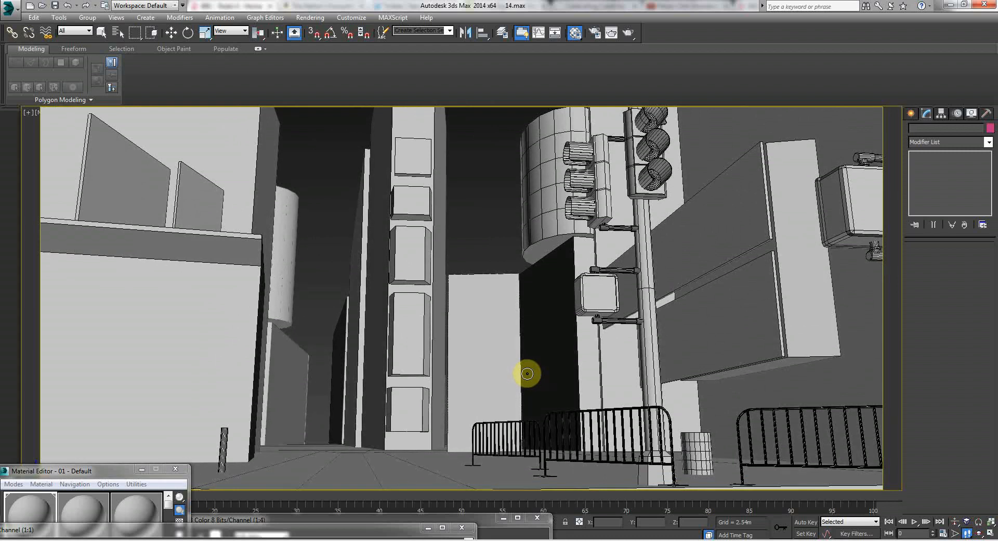
pyautogui.press('w')
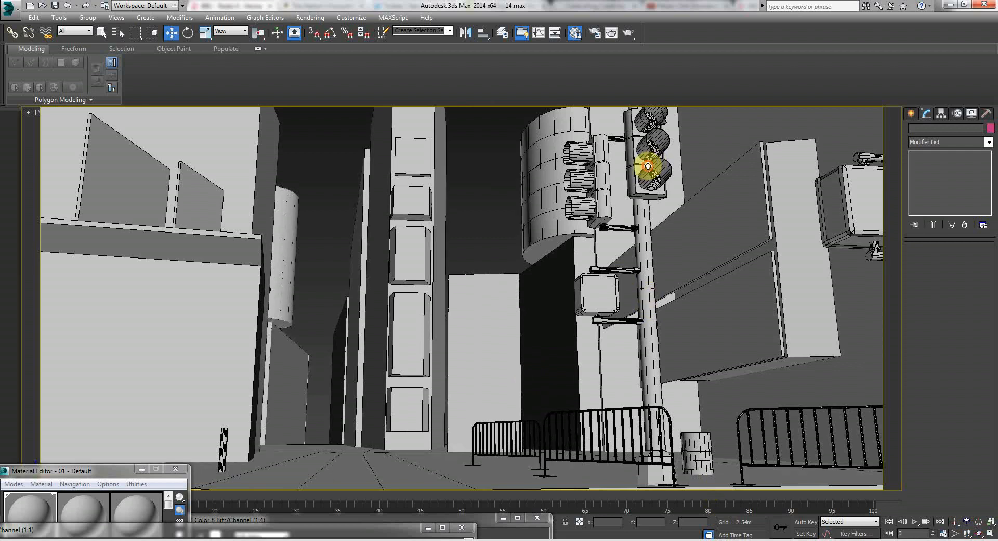
pyautogui.click(648, 166)
pyautogui.moveTo(613, 147)
pyautogui.mouseDown()
pyautogui.moveTo(610, 160)
pyautogui.moveTo(612, 131)
pyautogui.mouseUp()
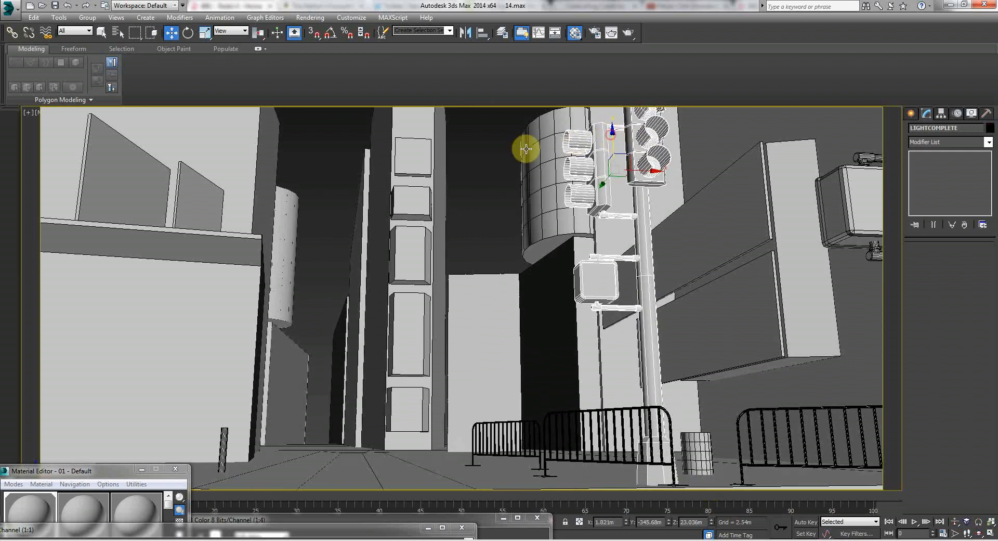
pyautogui.click(494, 157)
# Examine the traffic light's height against the barriers and surrounding buildings from street level.
pyautogui.press('Up')
pyautogui.press('Down')
pyautogui.moveTo(499, 240); pyautogui.dragTo(499, 238)
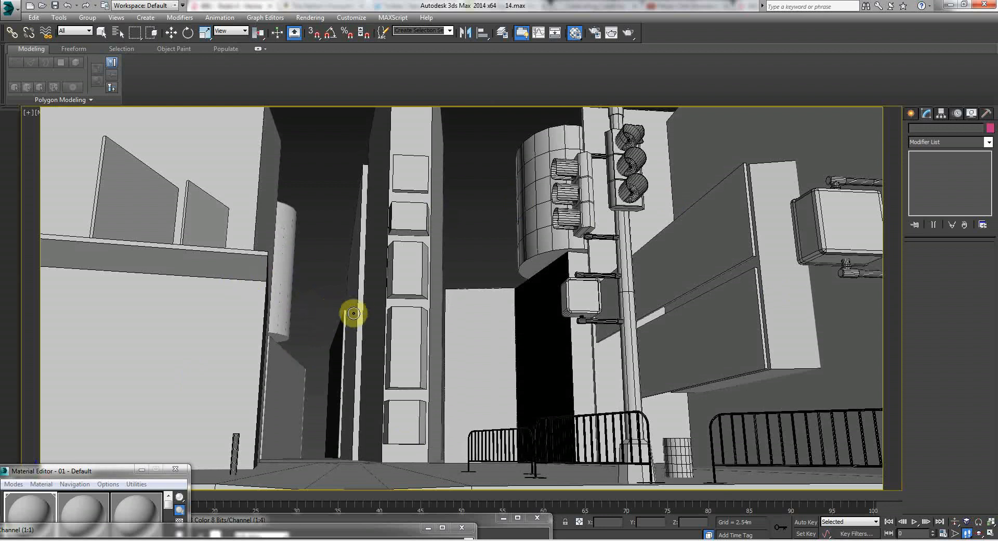
pyautogui.press('w')
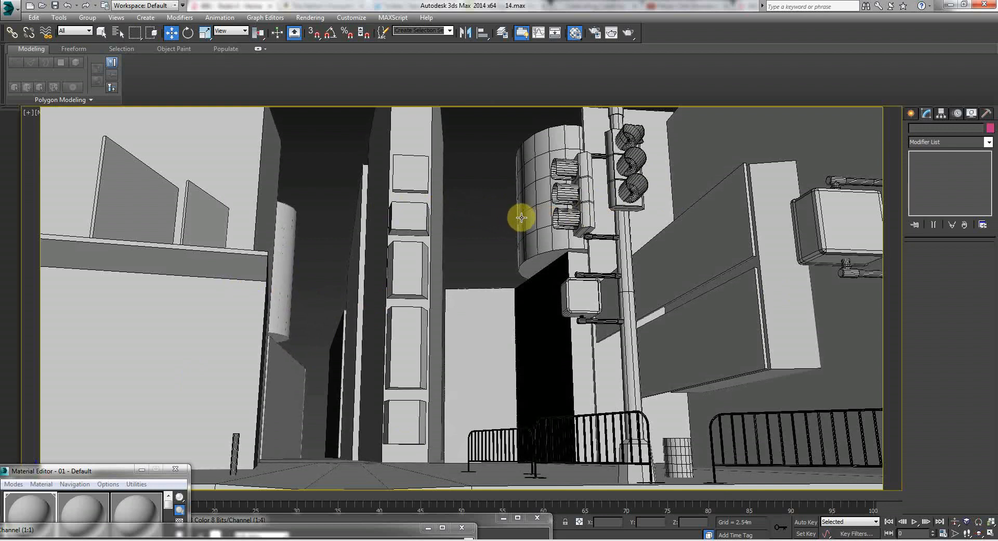
pyautogui.moveTo(483, 205)
pyautogui.keyDown('alt'); pyautogui.mouseDown(button='middle')
pyautogui.moveTo(476, 213)
pyautogui.moveTo(489, 204)
pyautogui.mouseUp(button='middle'); pyautogui.keyUp('alt')
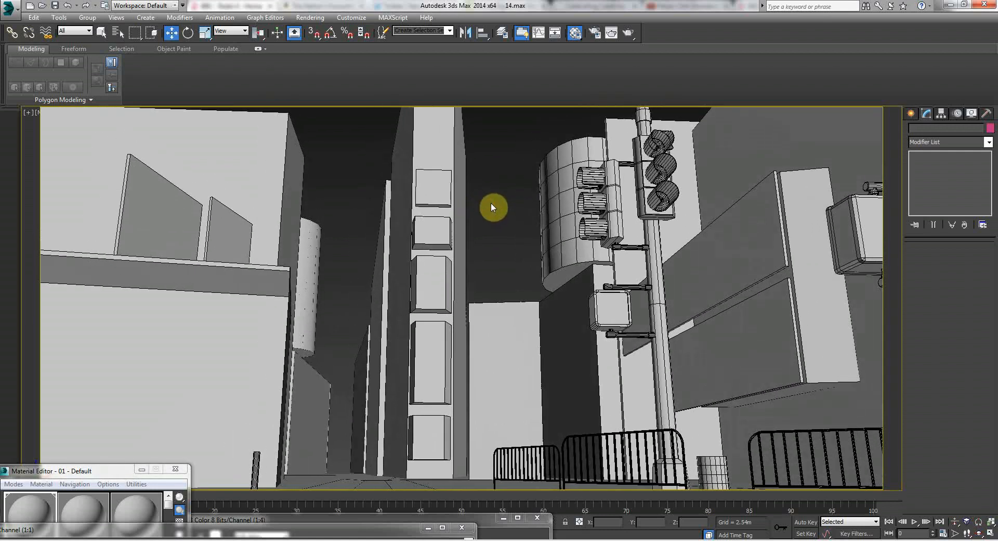